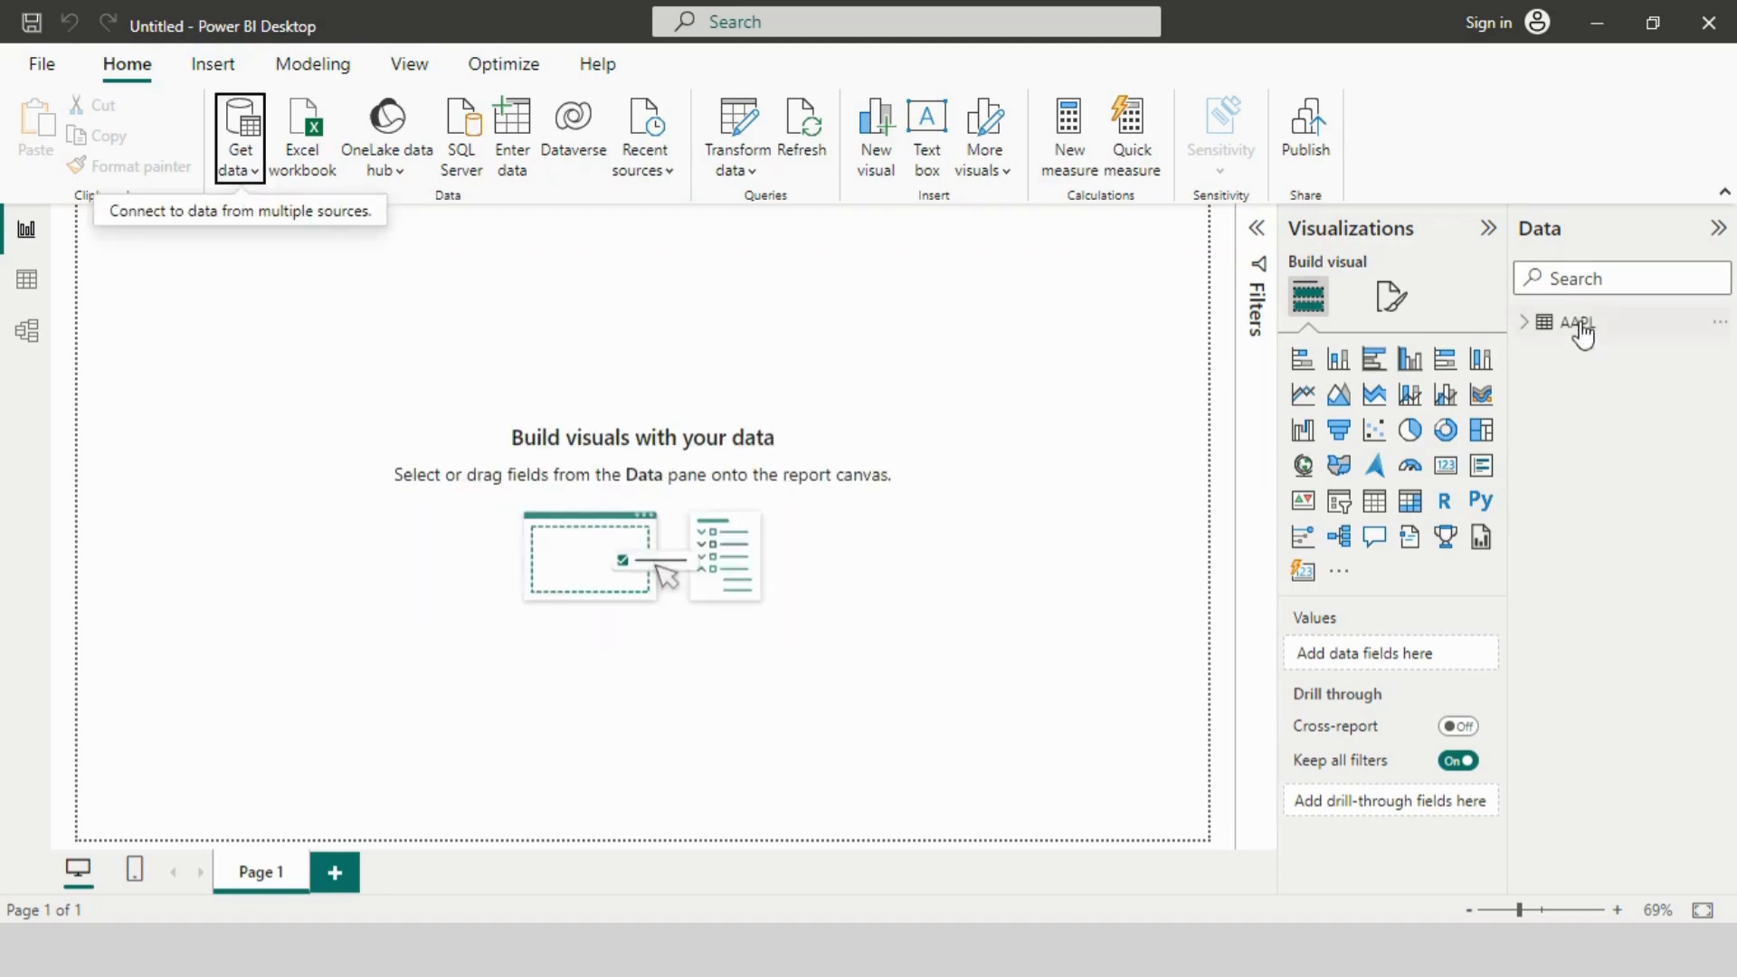
Step: Import the GOOG CSV file from the Dataset folder and load it into the report
left_click(240, 163)
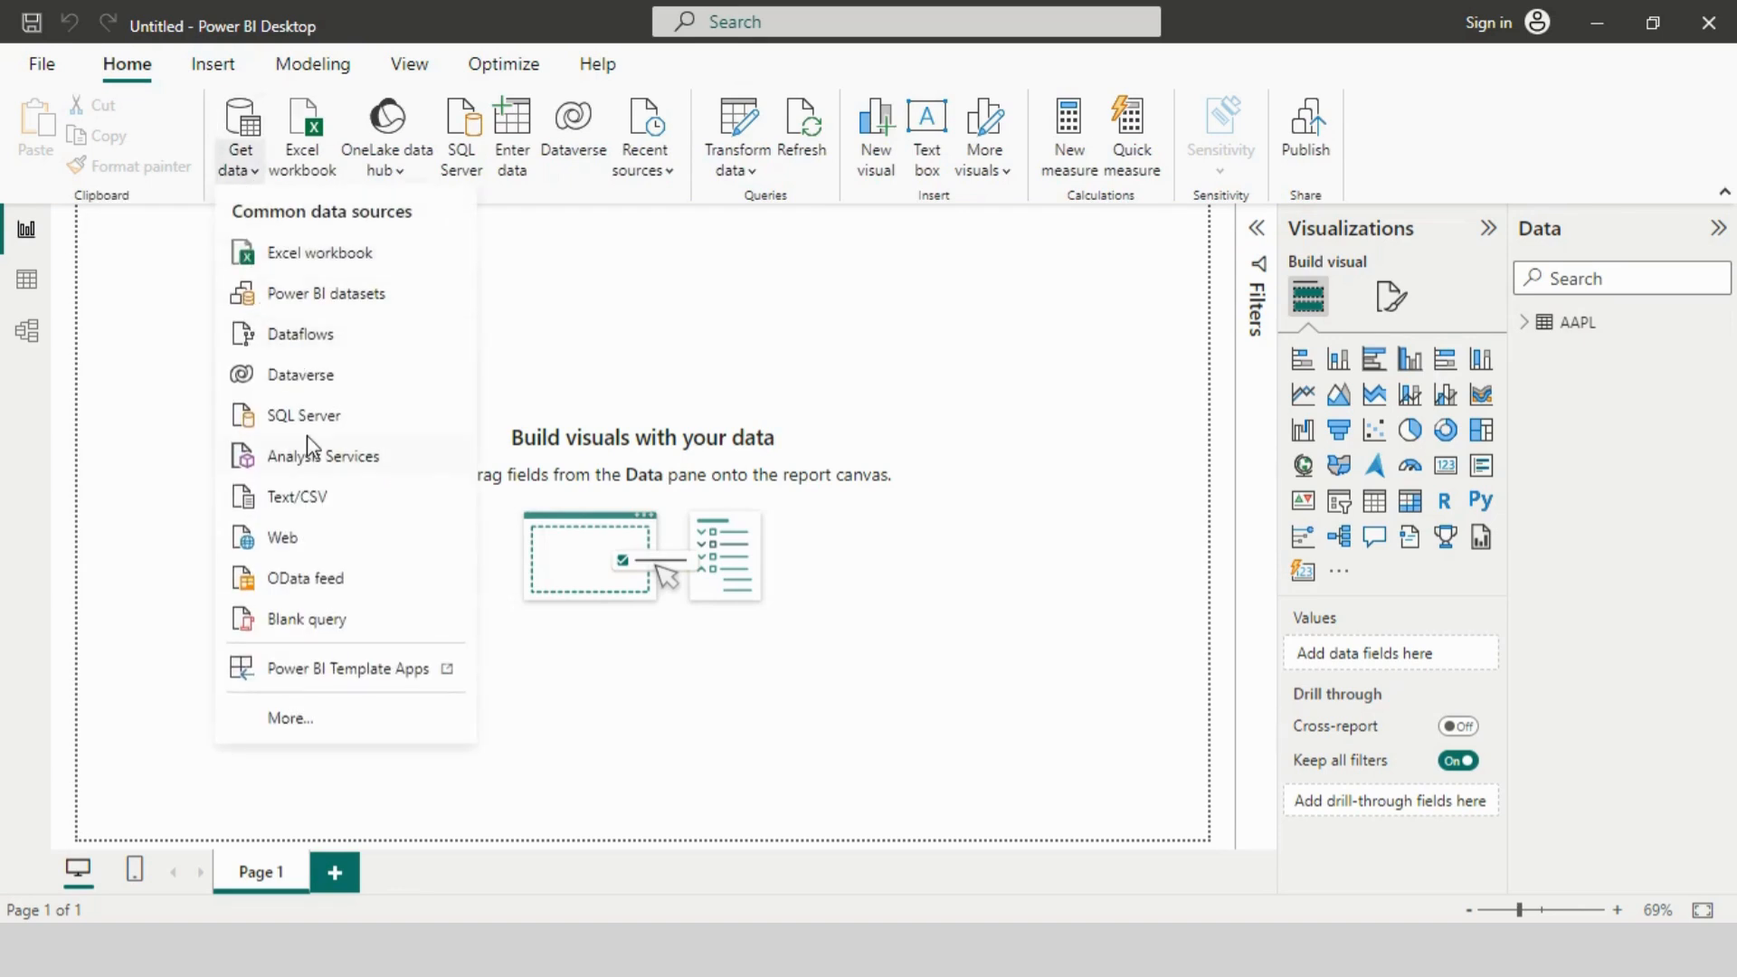
left_click(299, 500)
left_click(367, 497)
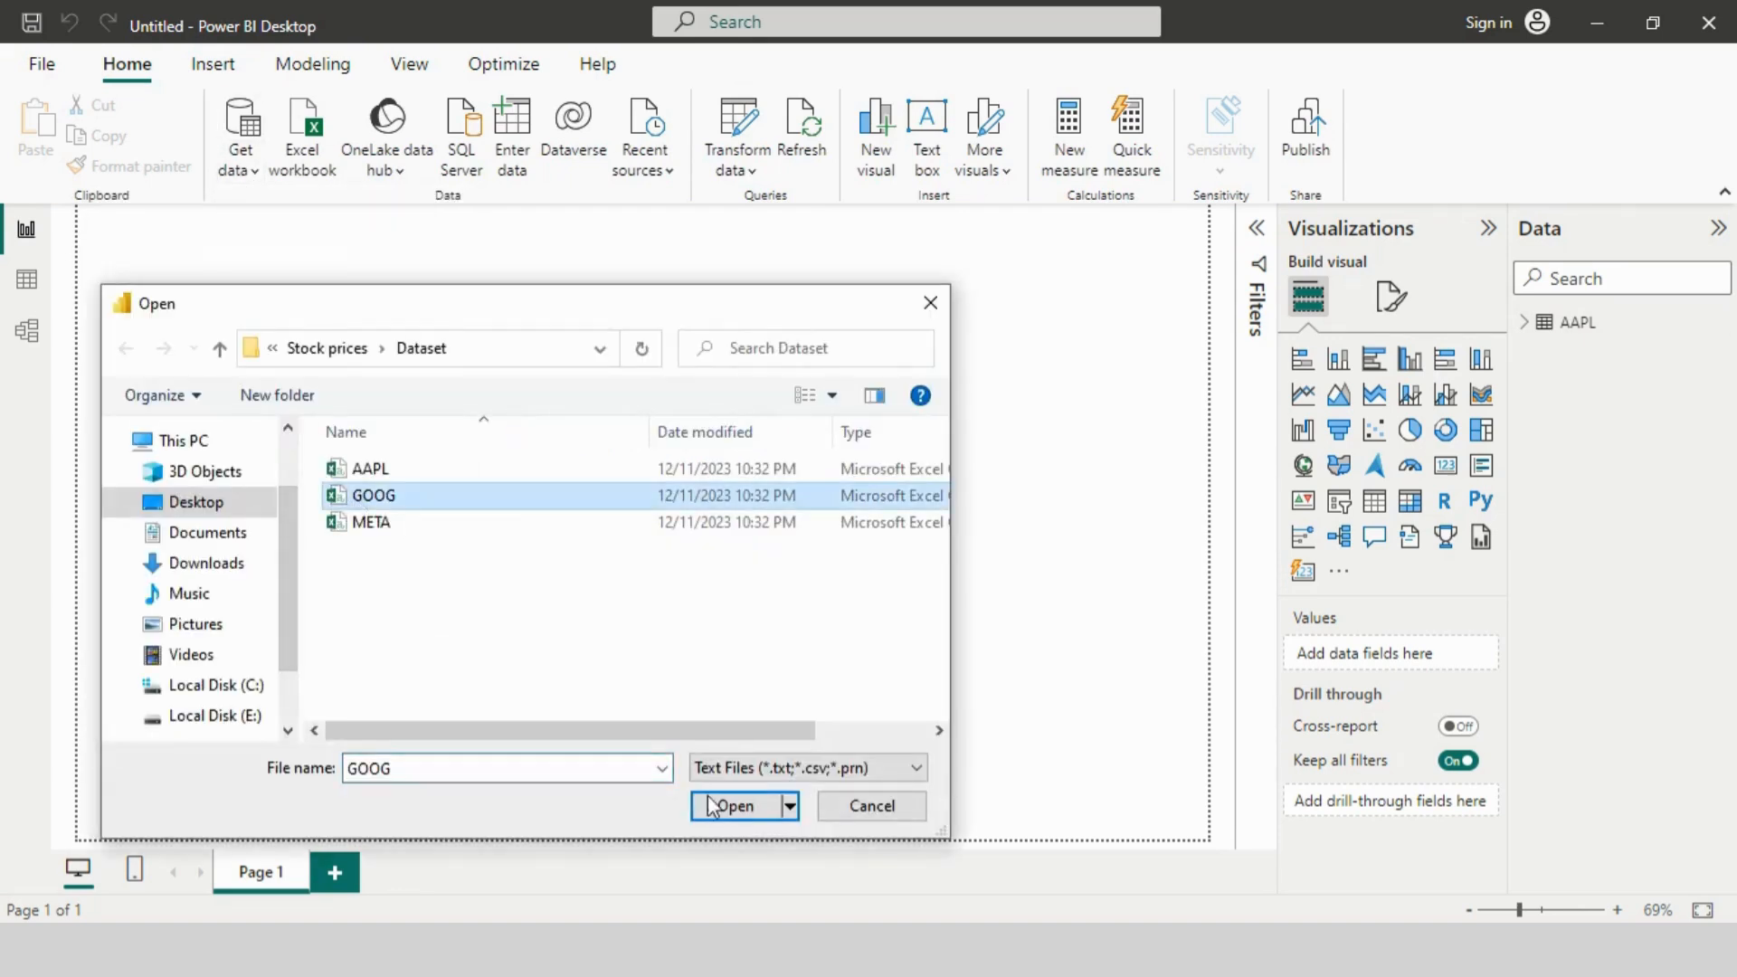
left_click(733, 806)
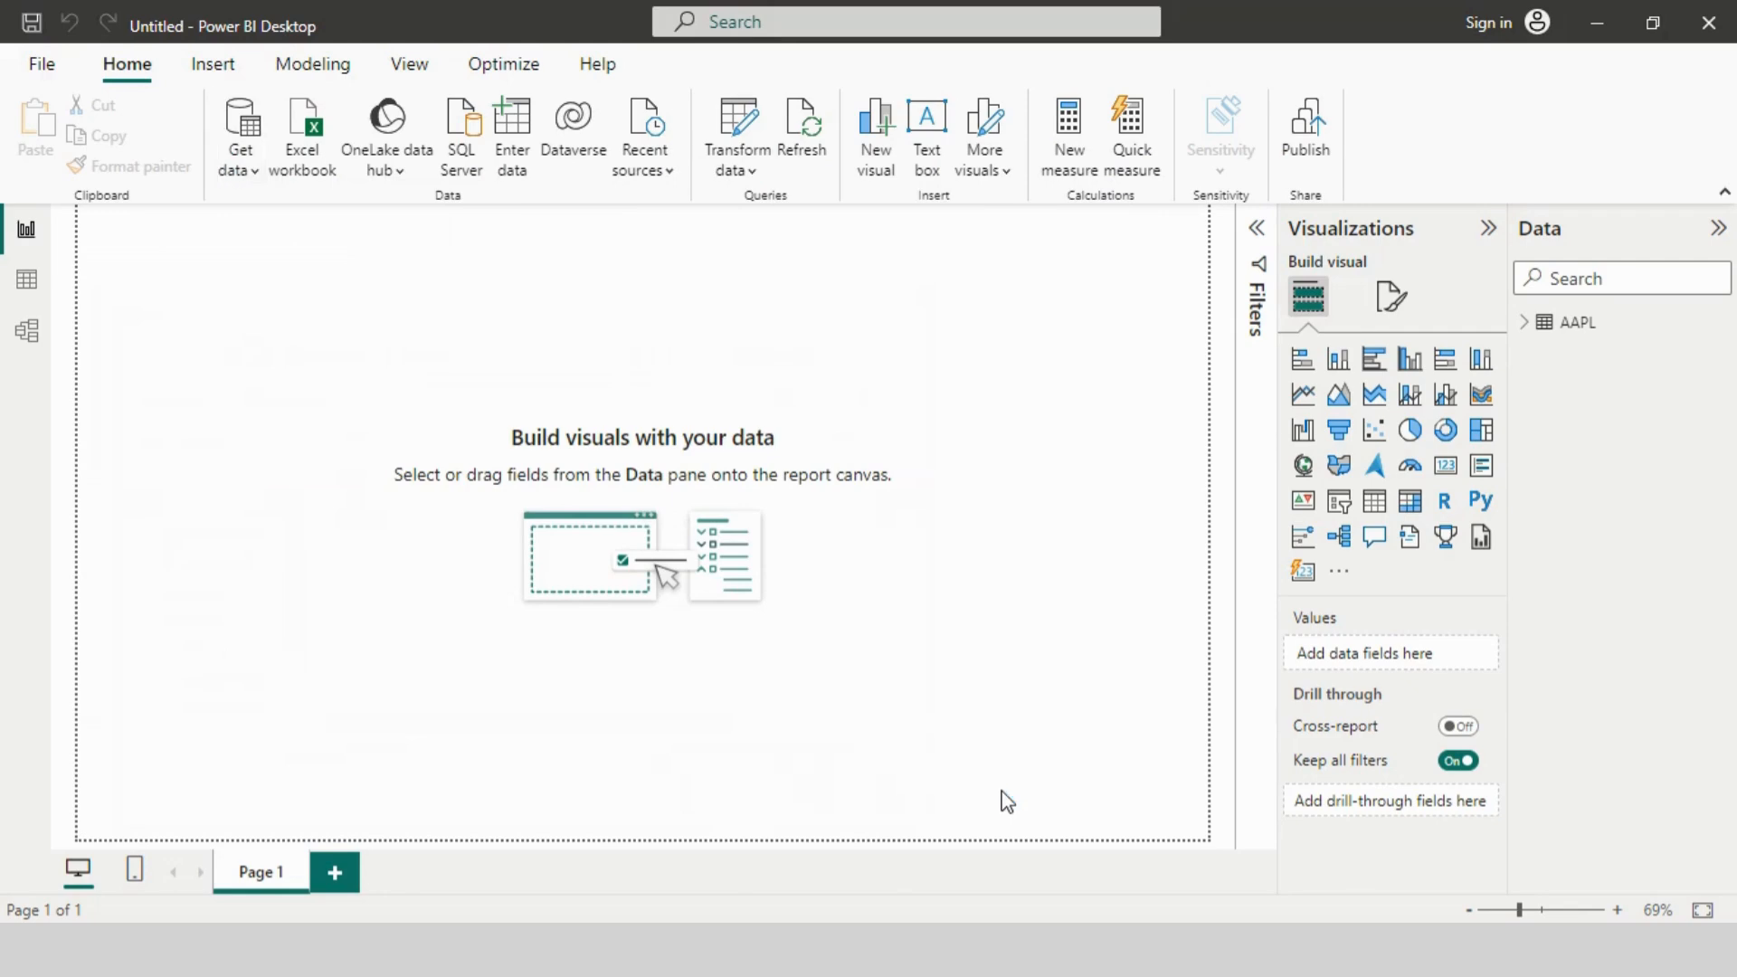
left_click(1080, 831)
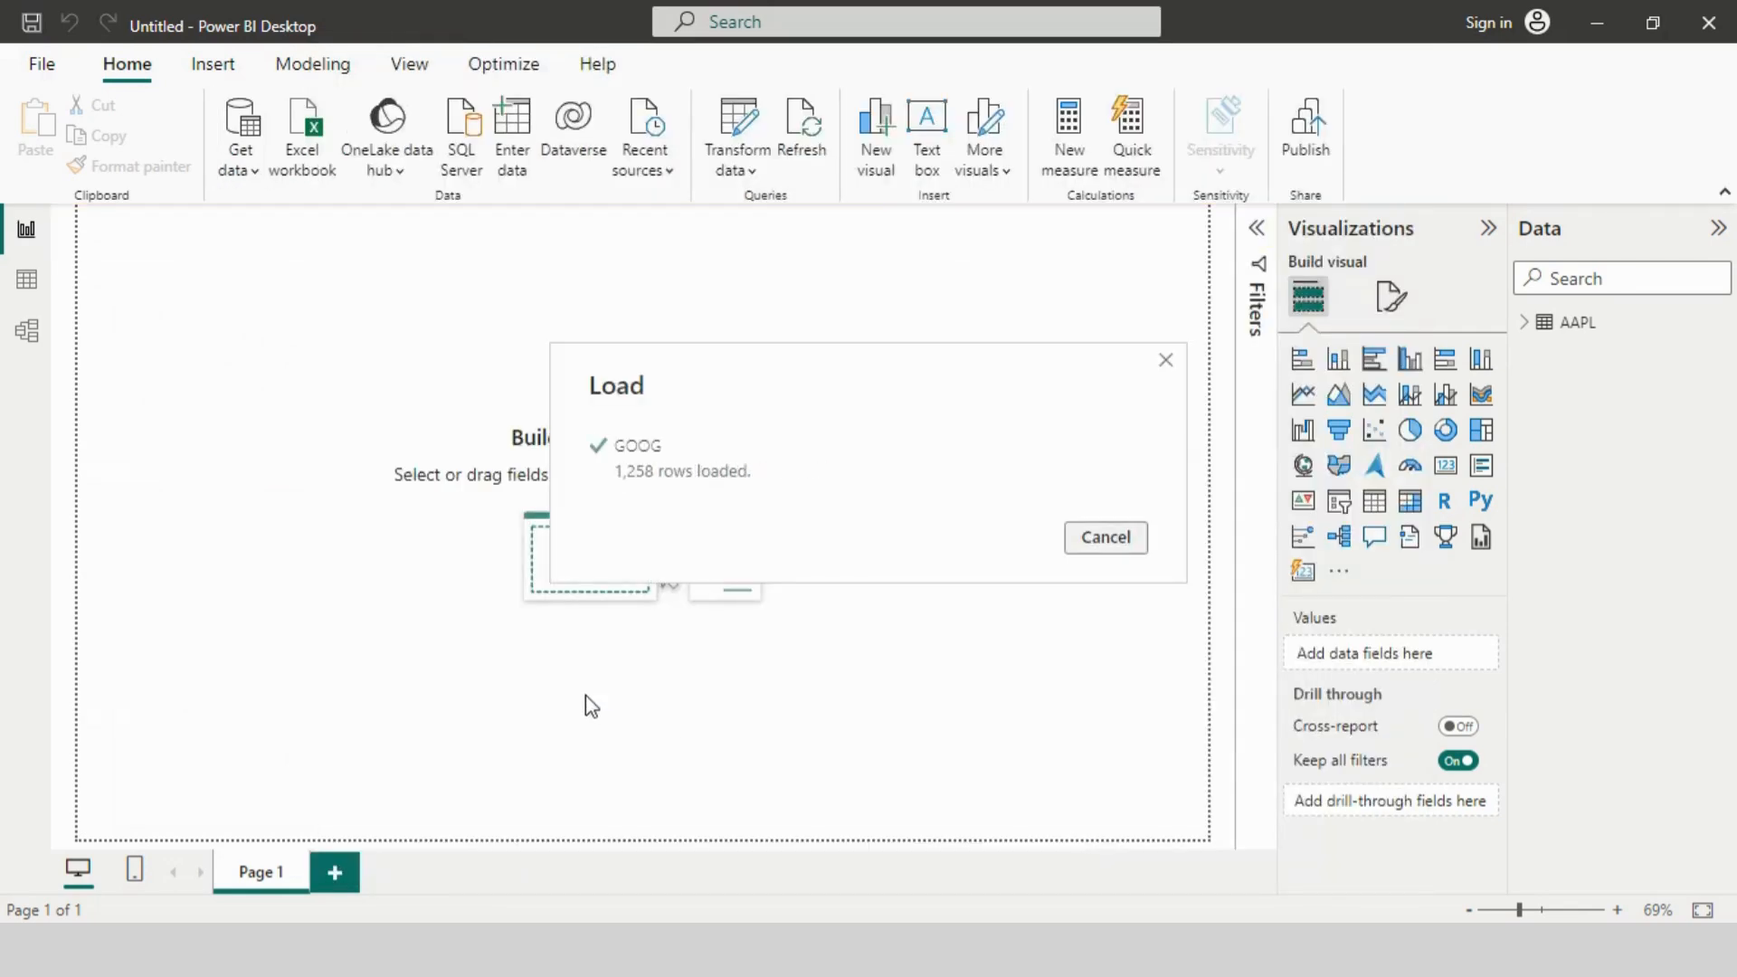
Step: Import the META CSV file from the Dataset folder and open it for transformation in Power Query Editor
left_click(240, 161)
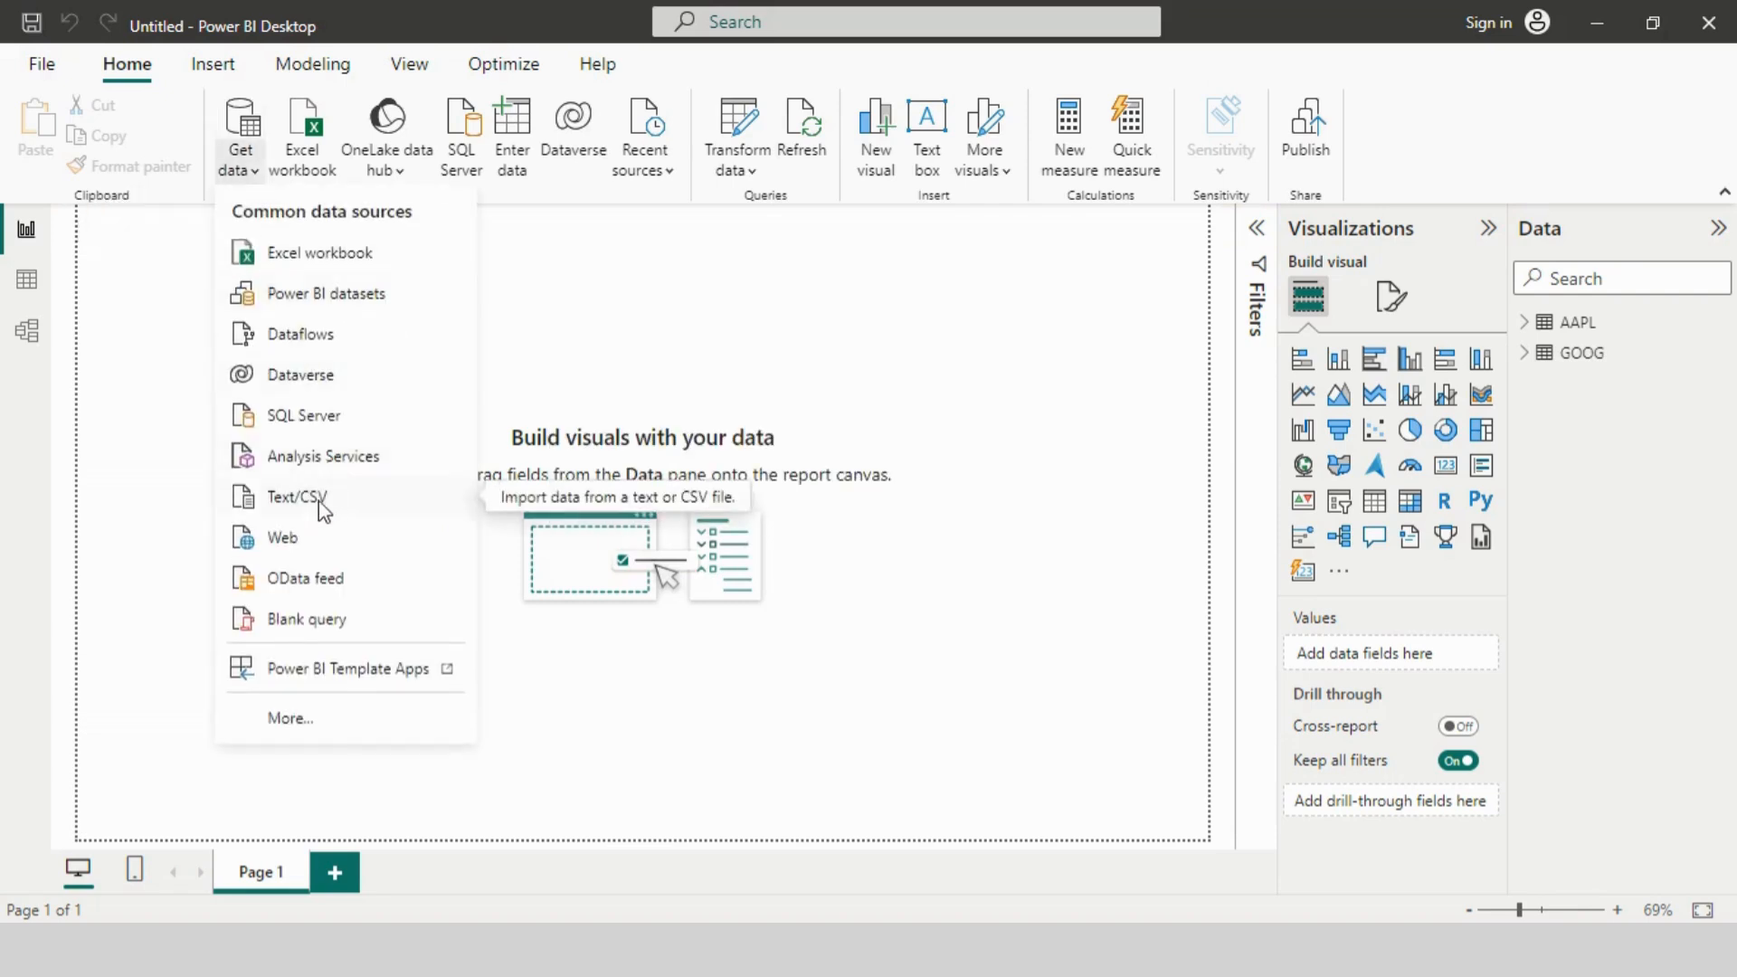
left_click(318, 502)
left_click(479, 522)
left_click(769, 812)
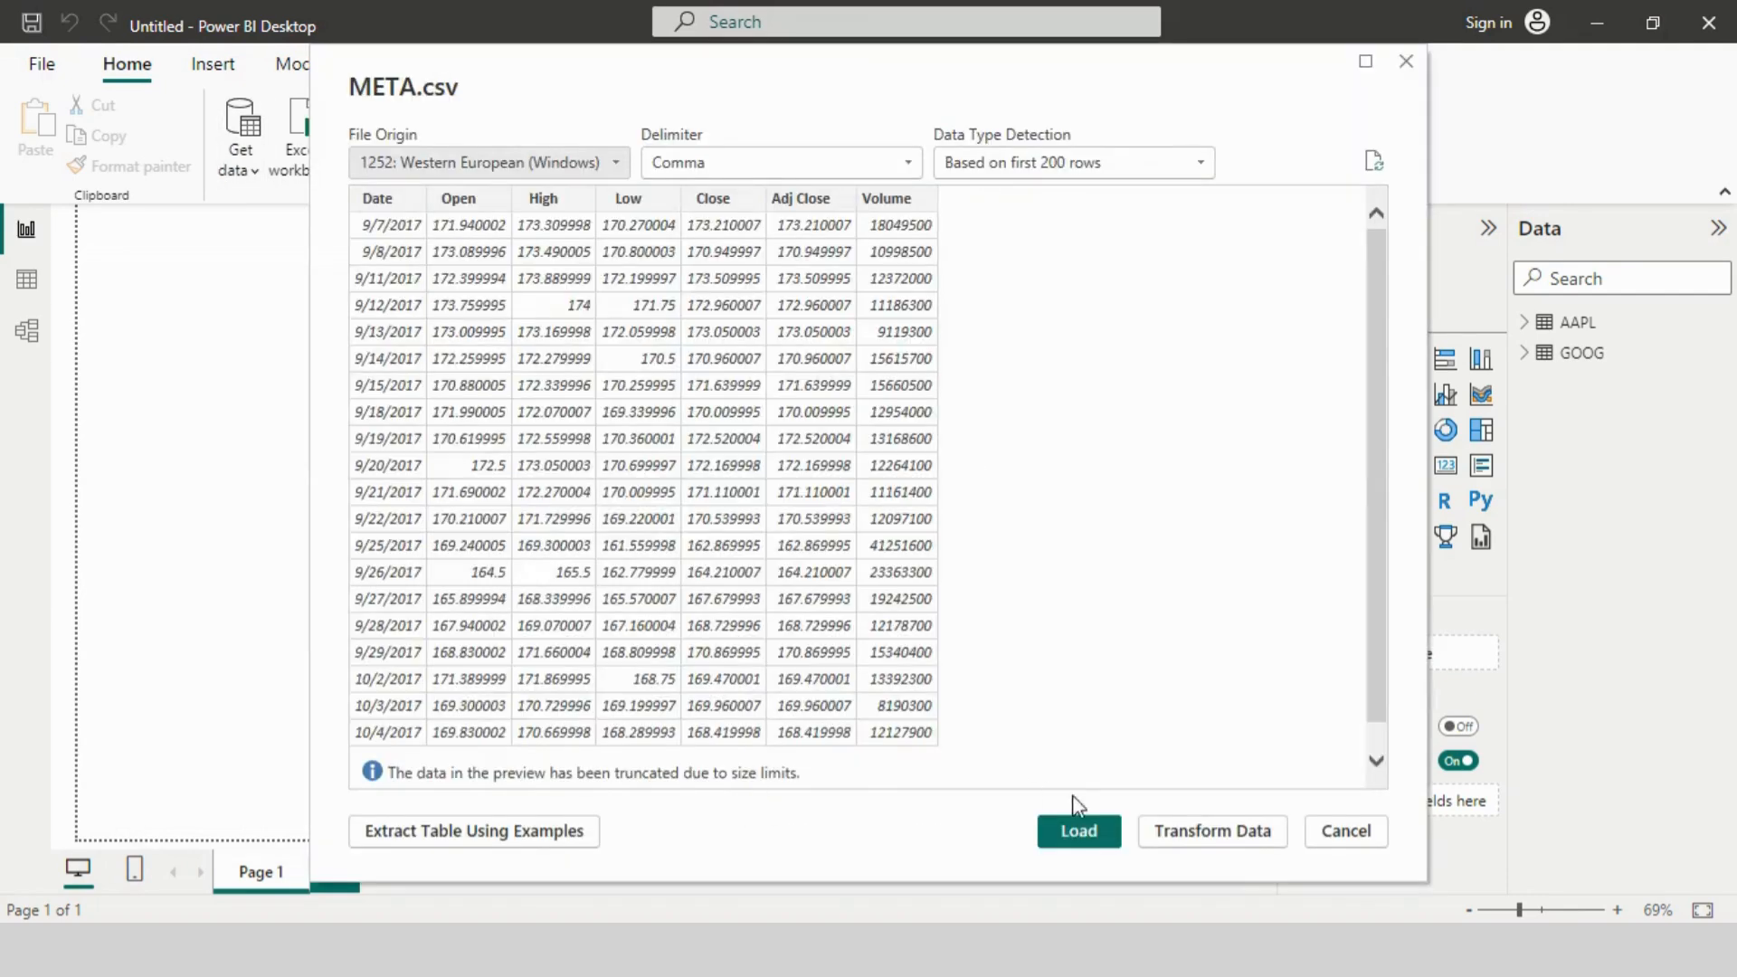
left_click(1210, 835)
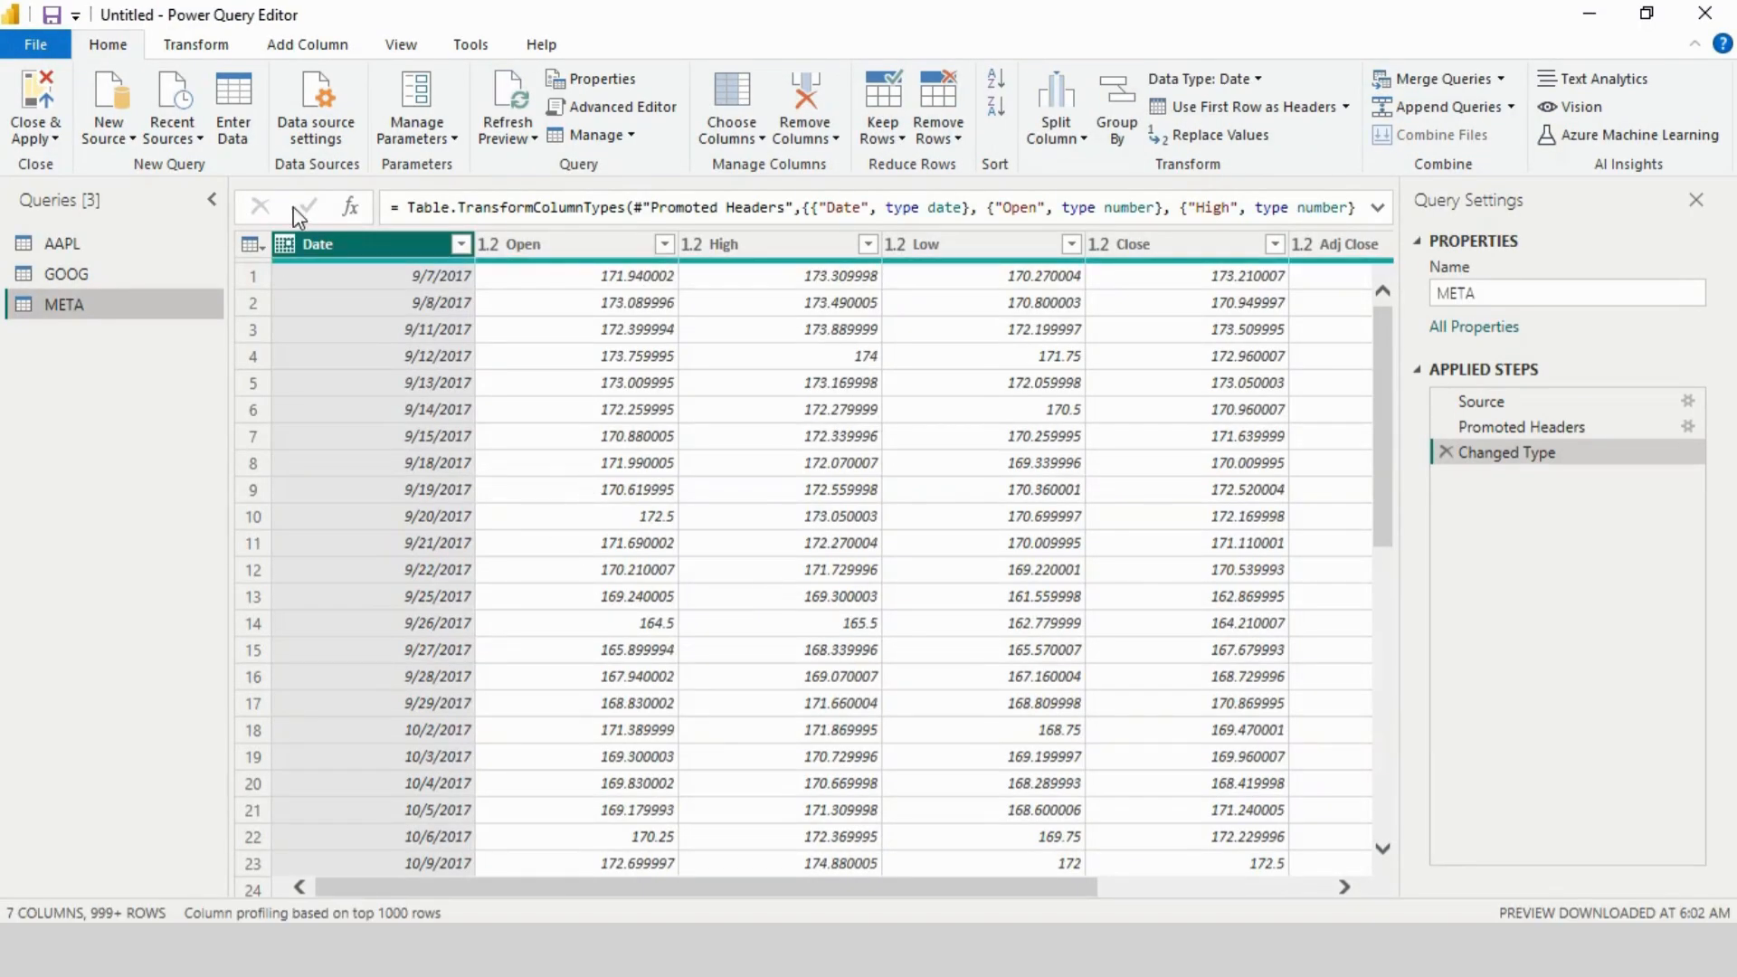
Step: Check the data type of each column in the META query, from Date through Volume
left_click(461, 244)
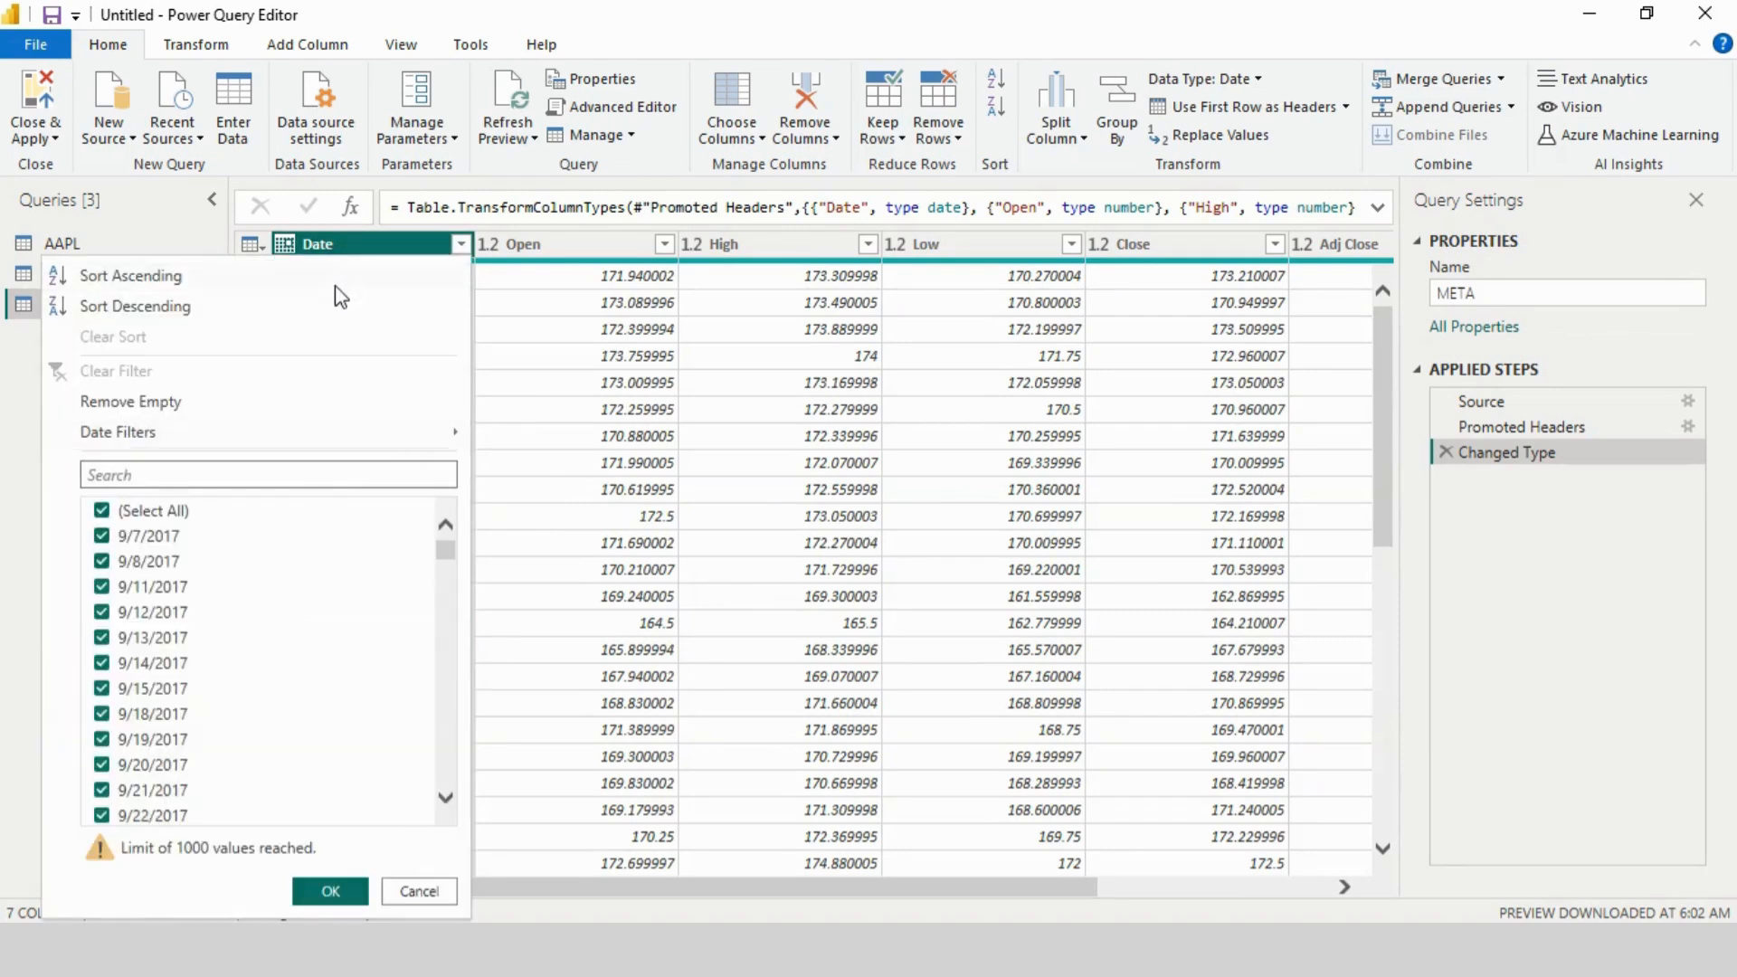
right_click(335, 246)
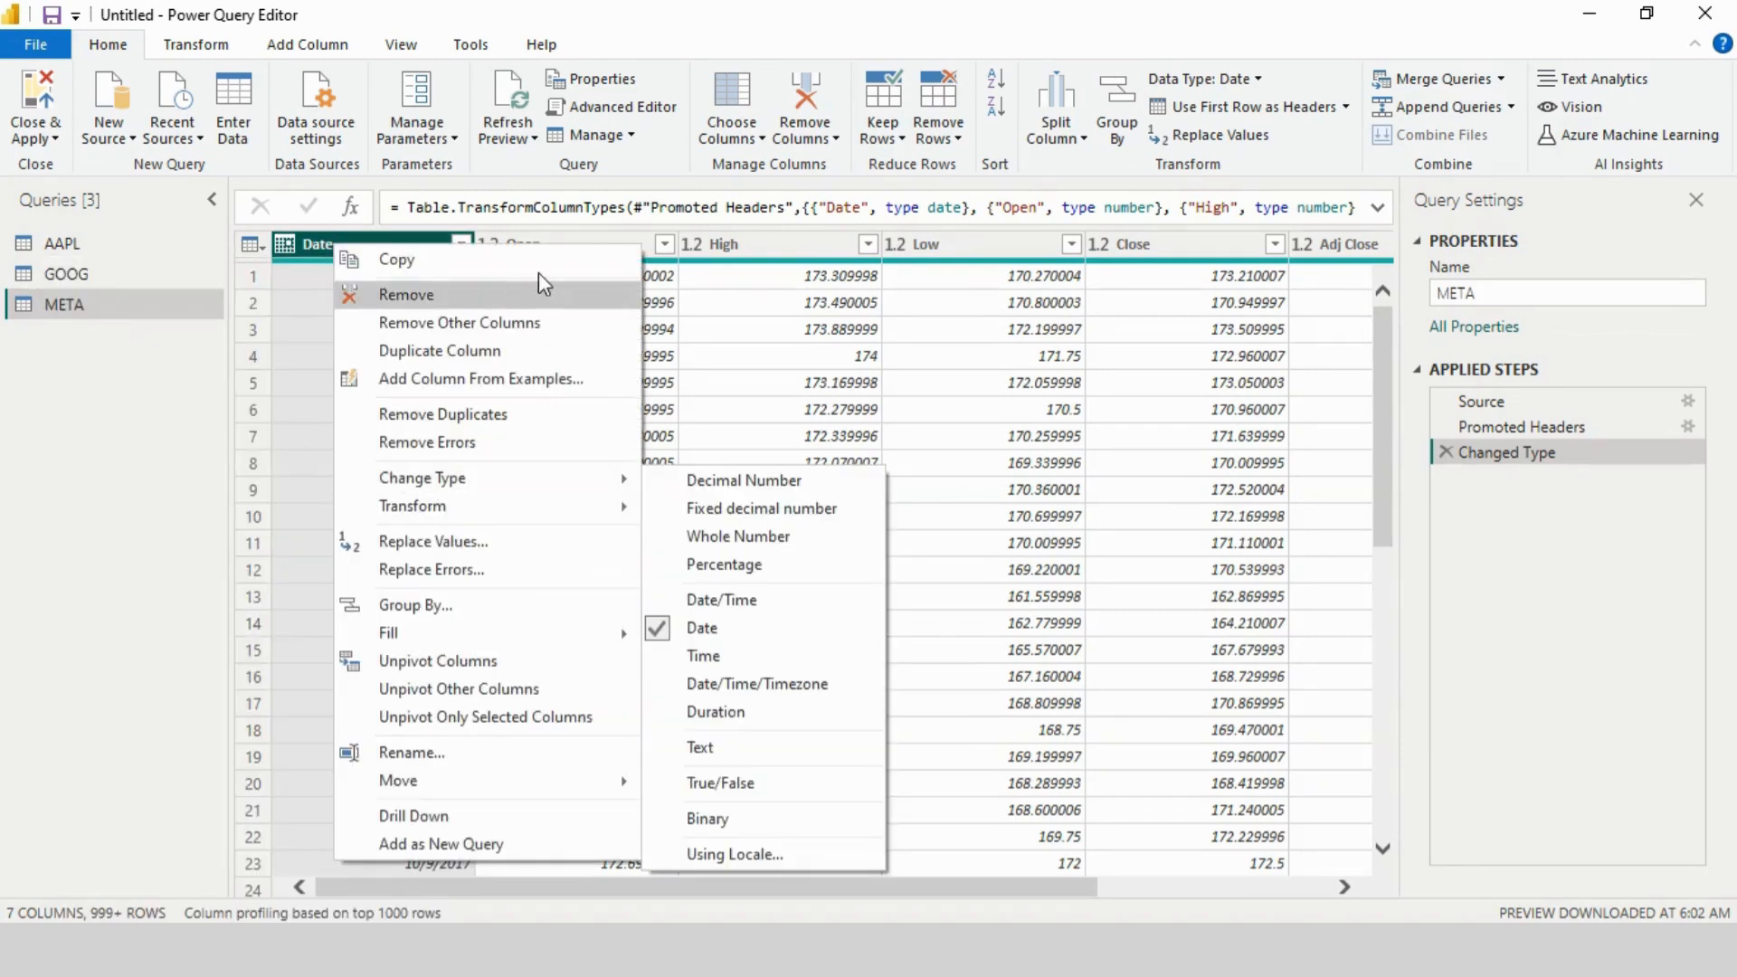
right_click(553, 242)
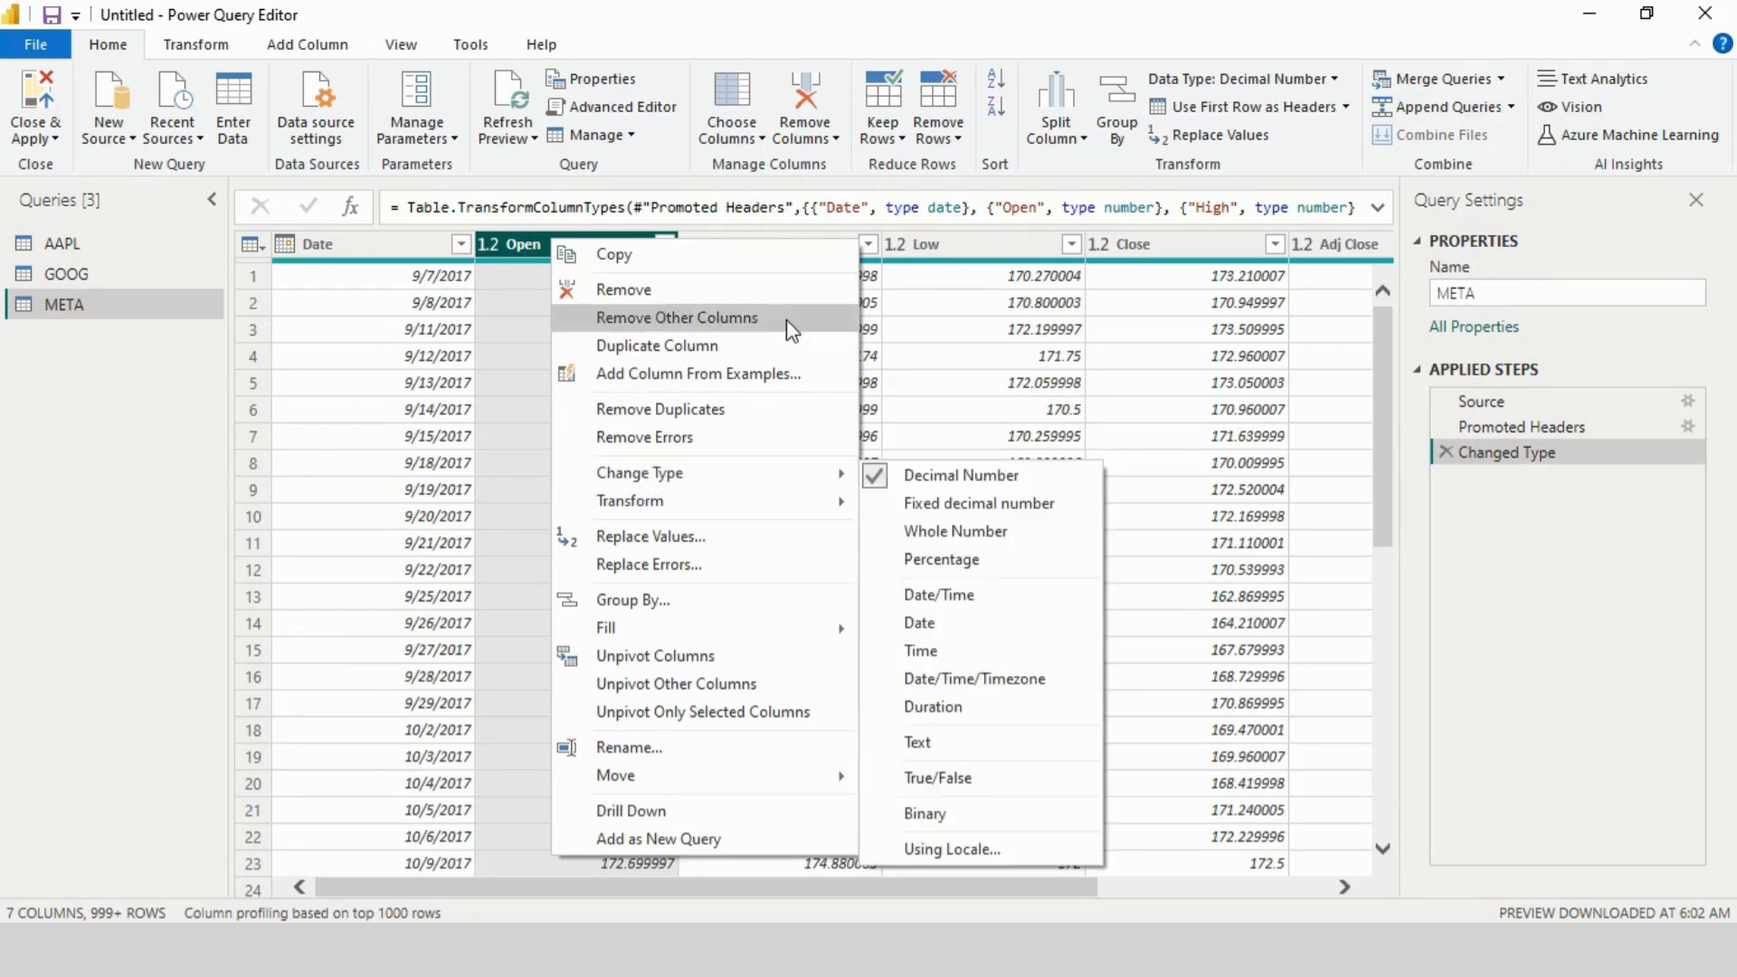
right_click(966, 244)
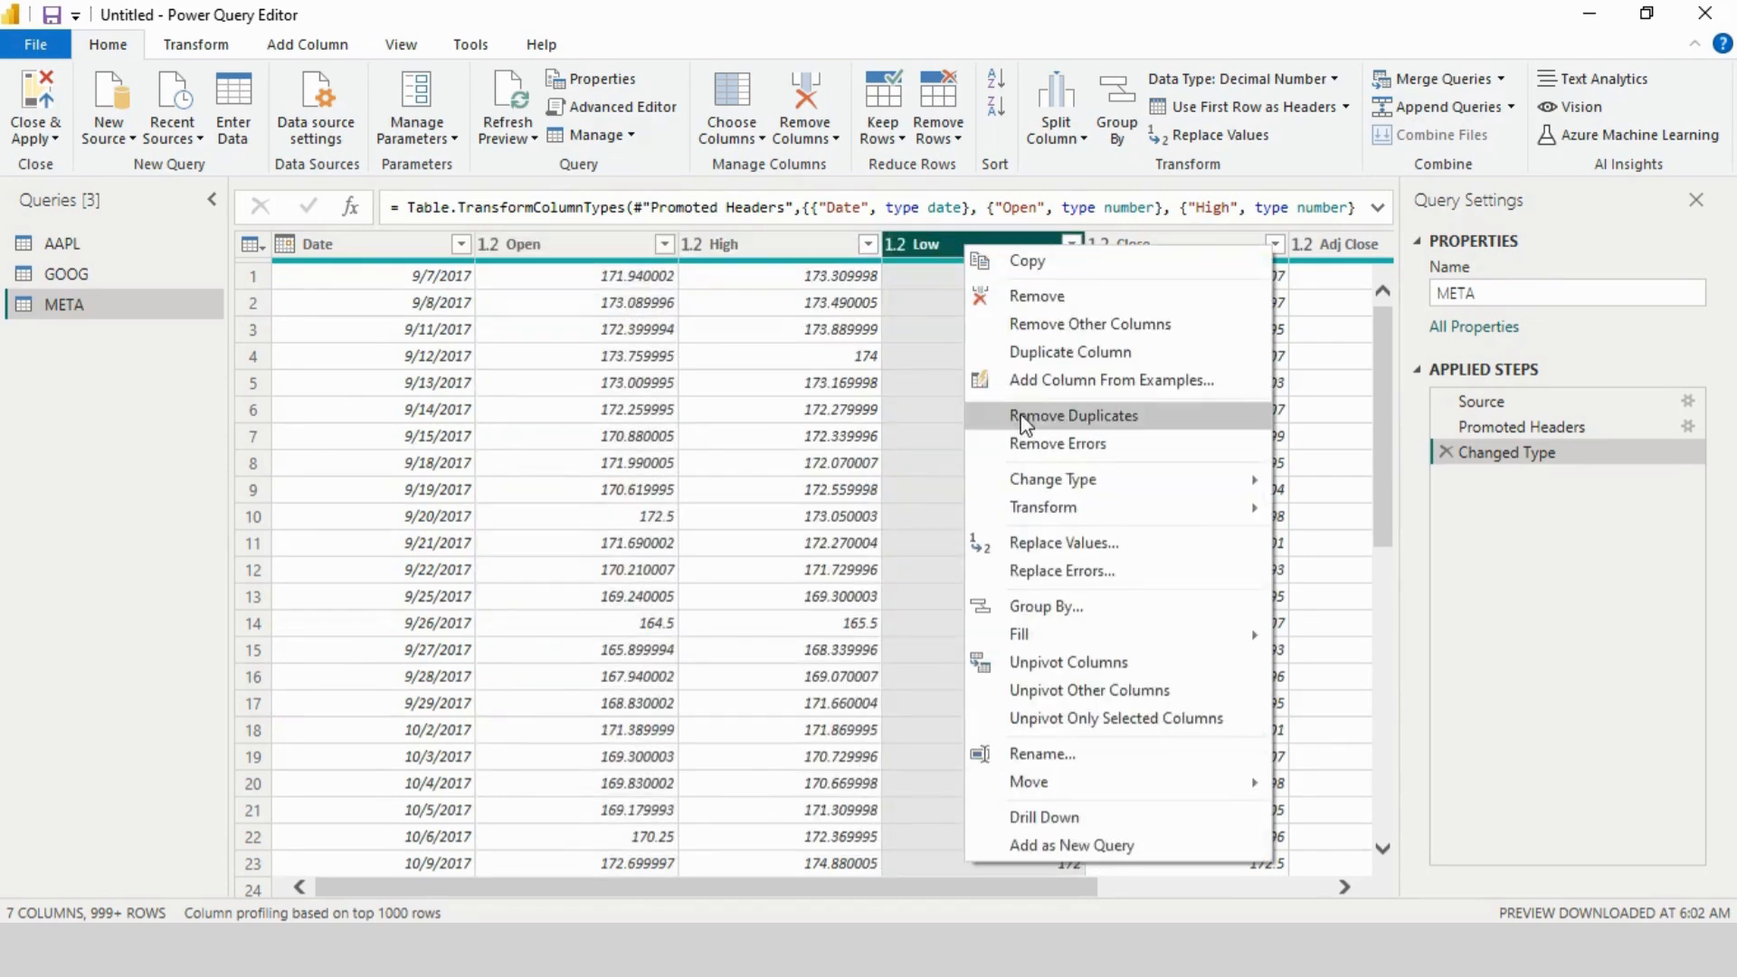
right_click(758, 246)
left_click_drag(700, 888, 933, 896)
right_click(829, 238)
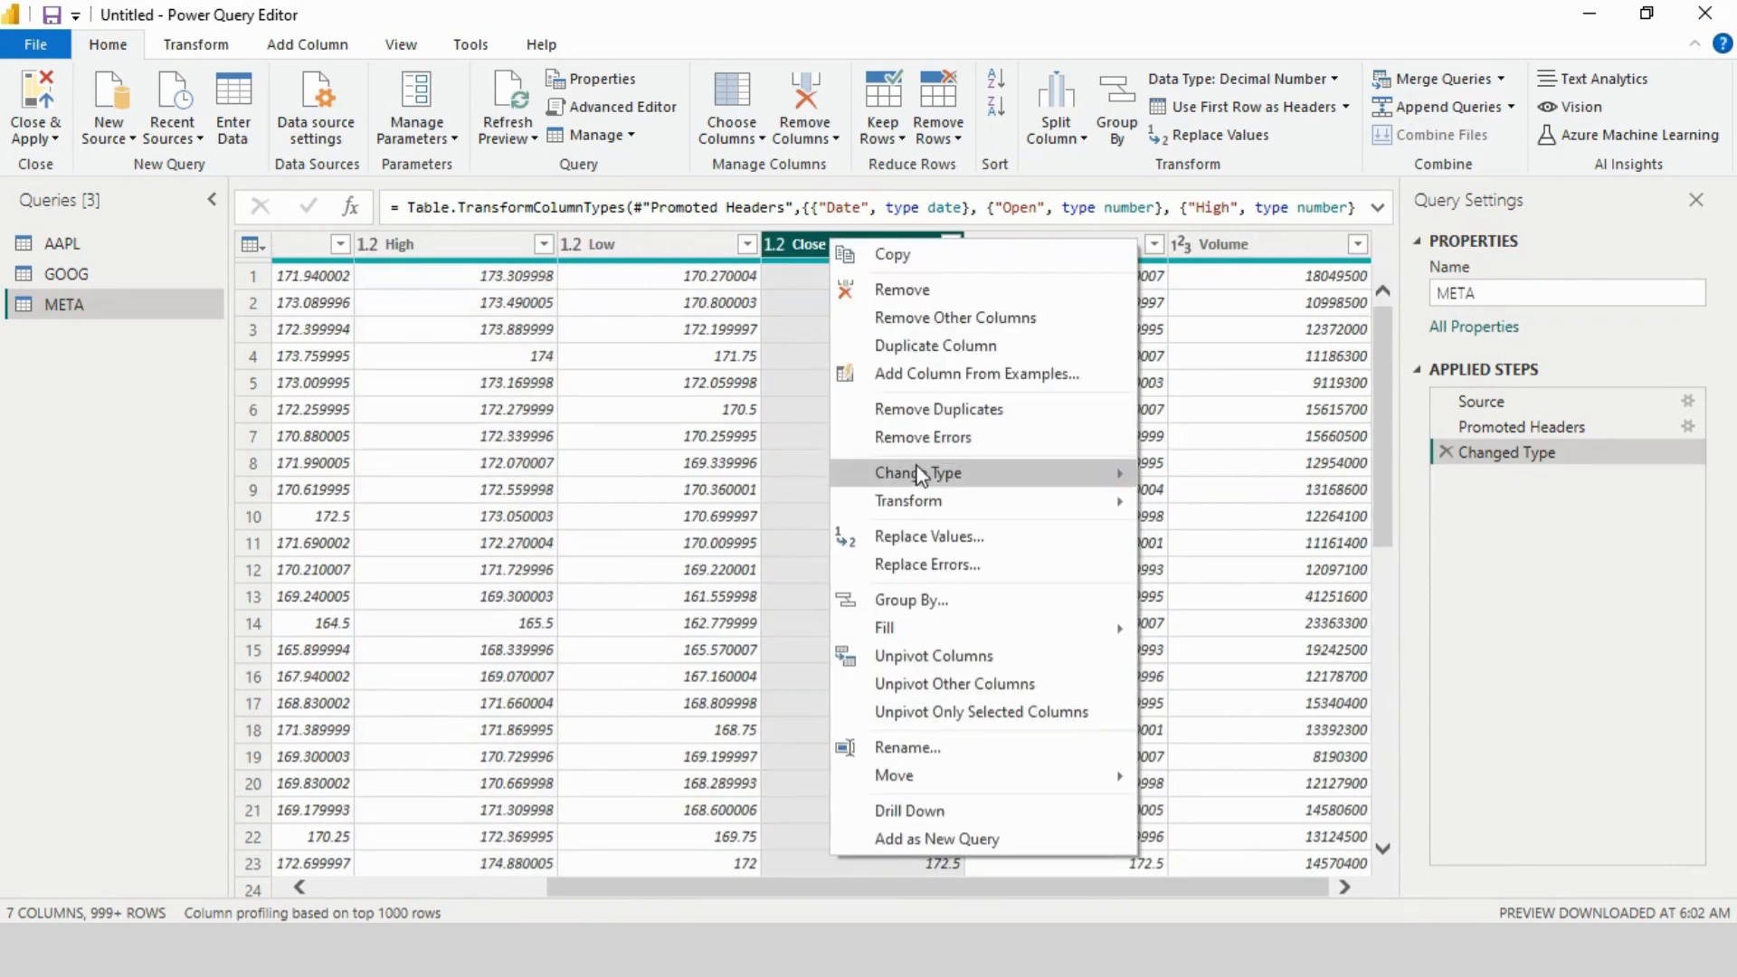
right_click(1227, 250)
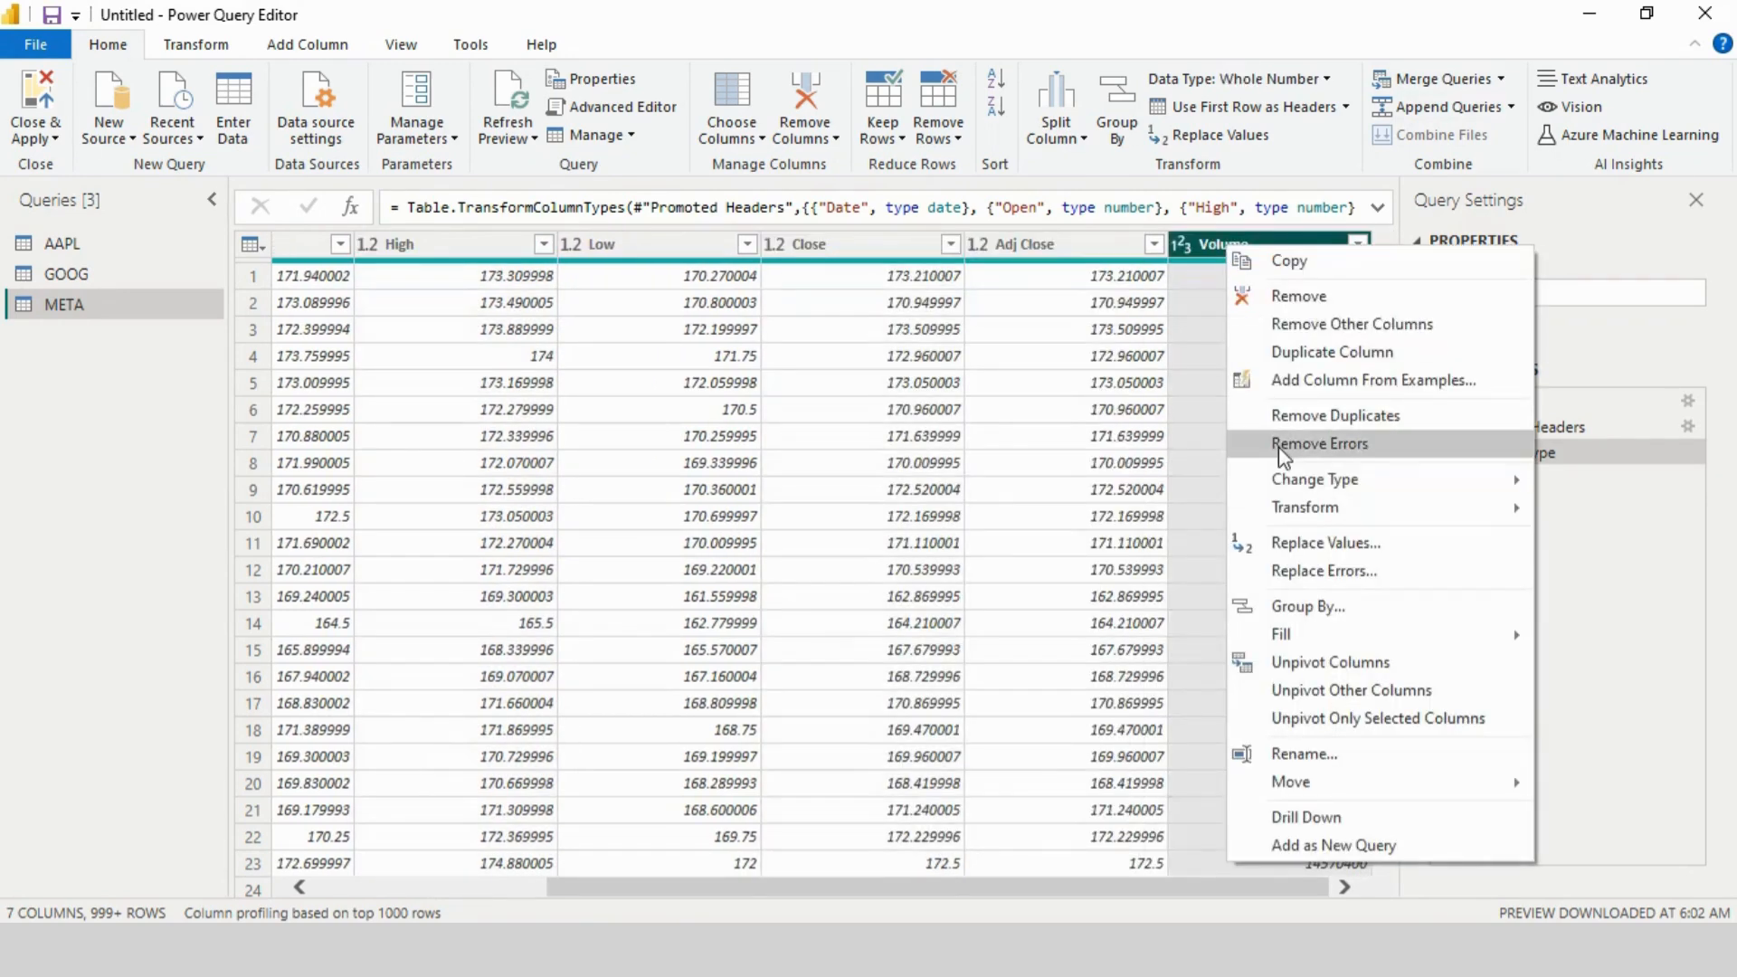
mouse_move(1288, 484)
right_click(1045, 255)
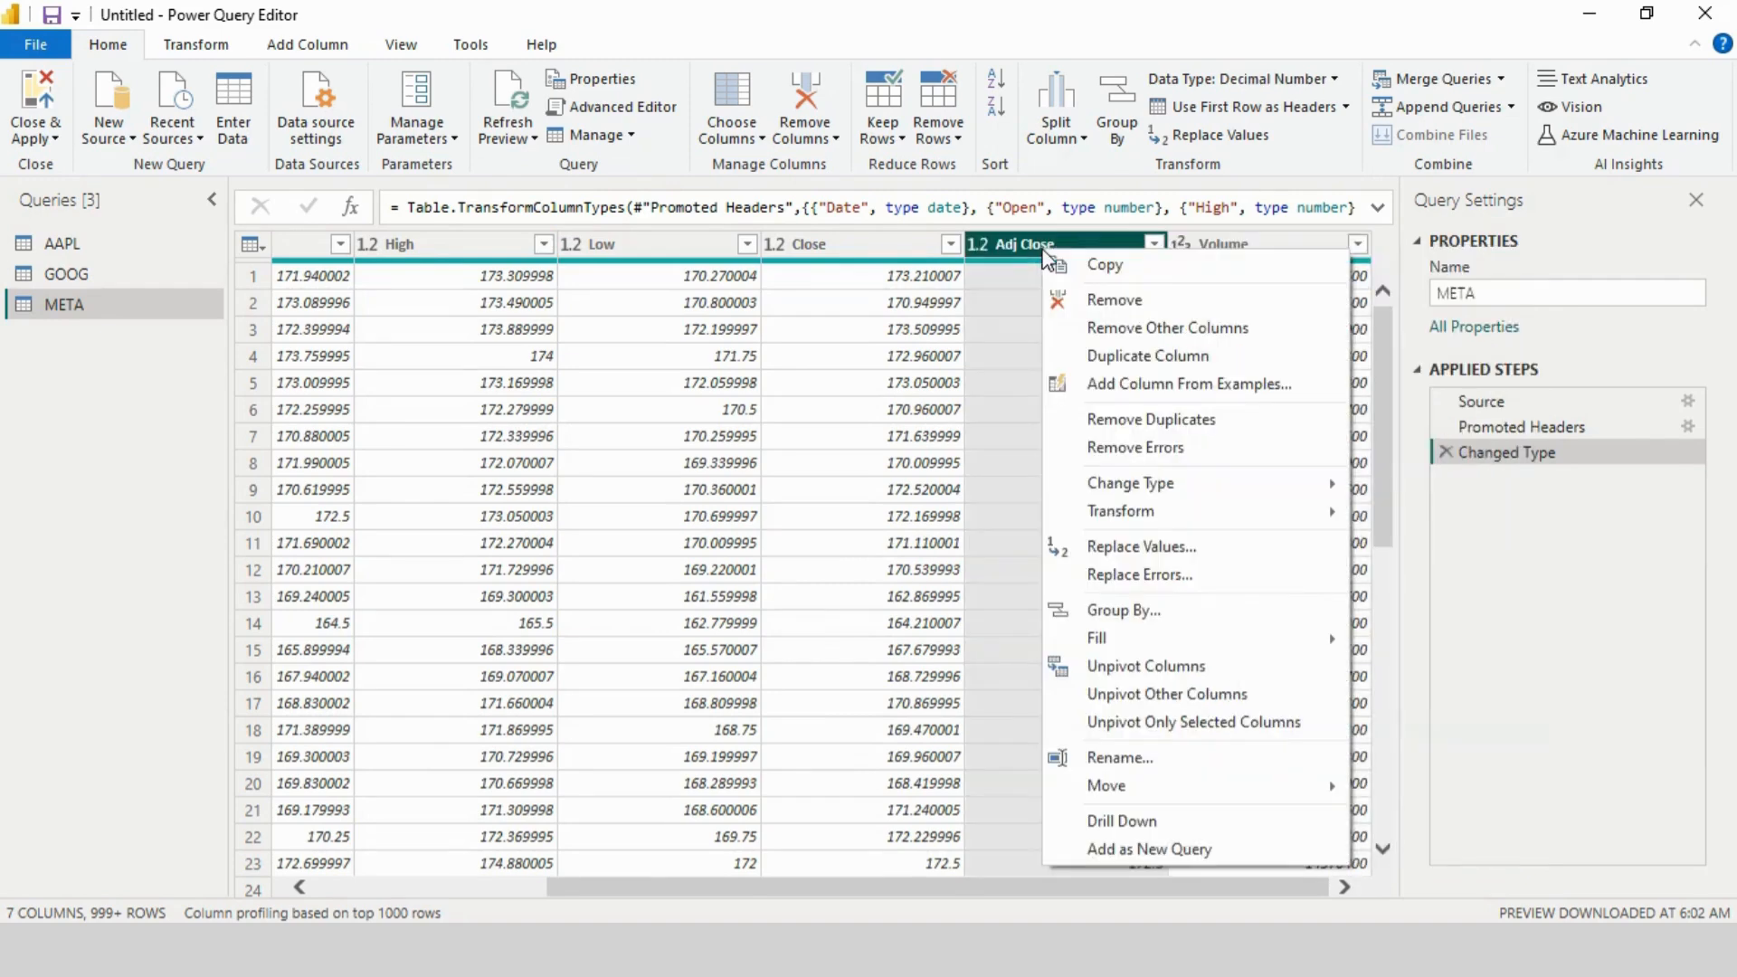
Step: Check the data type of each column in the GOOG query, from Date through Volume
left_click(66, 273)
right_click(358, 244)
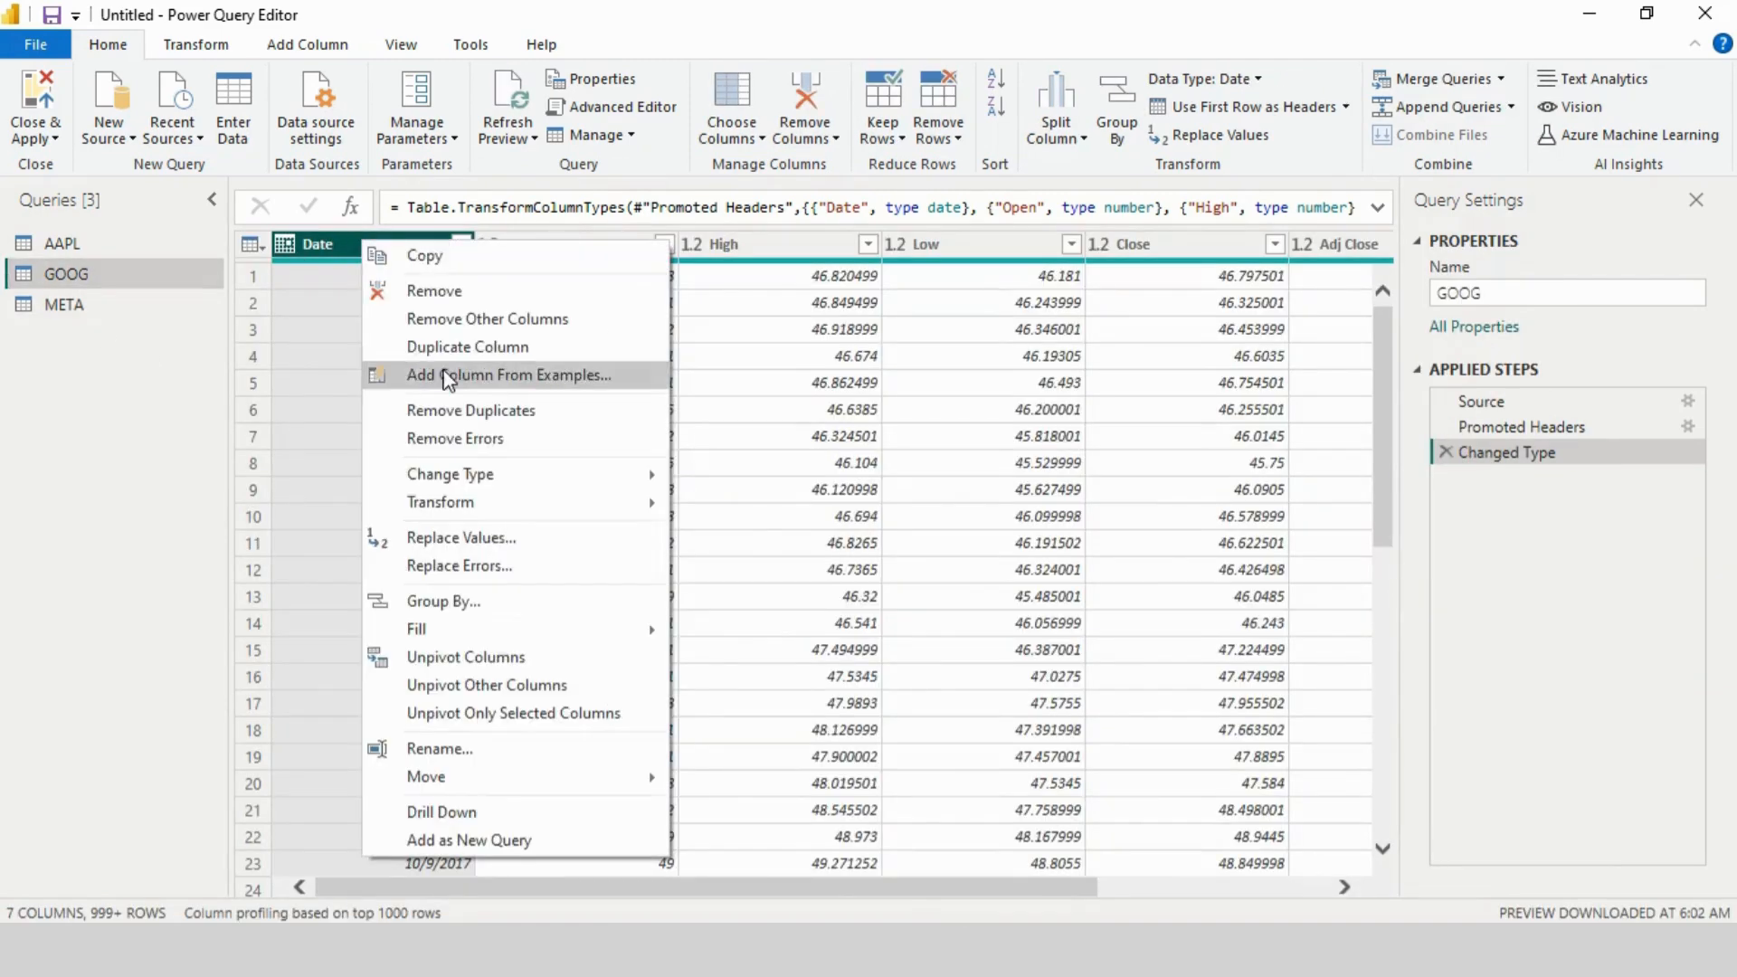
right_click(737, 255)
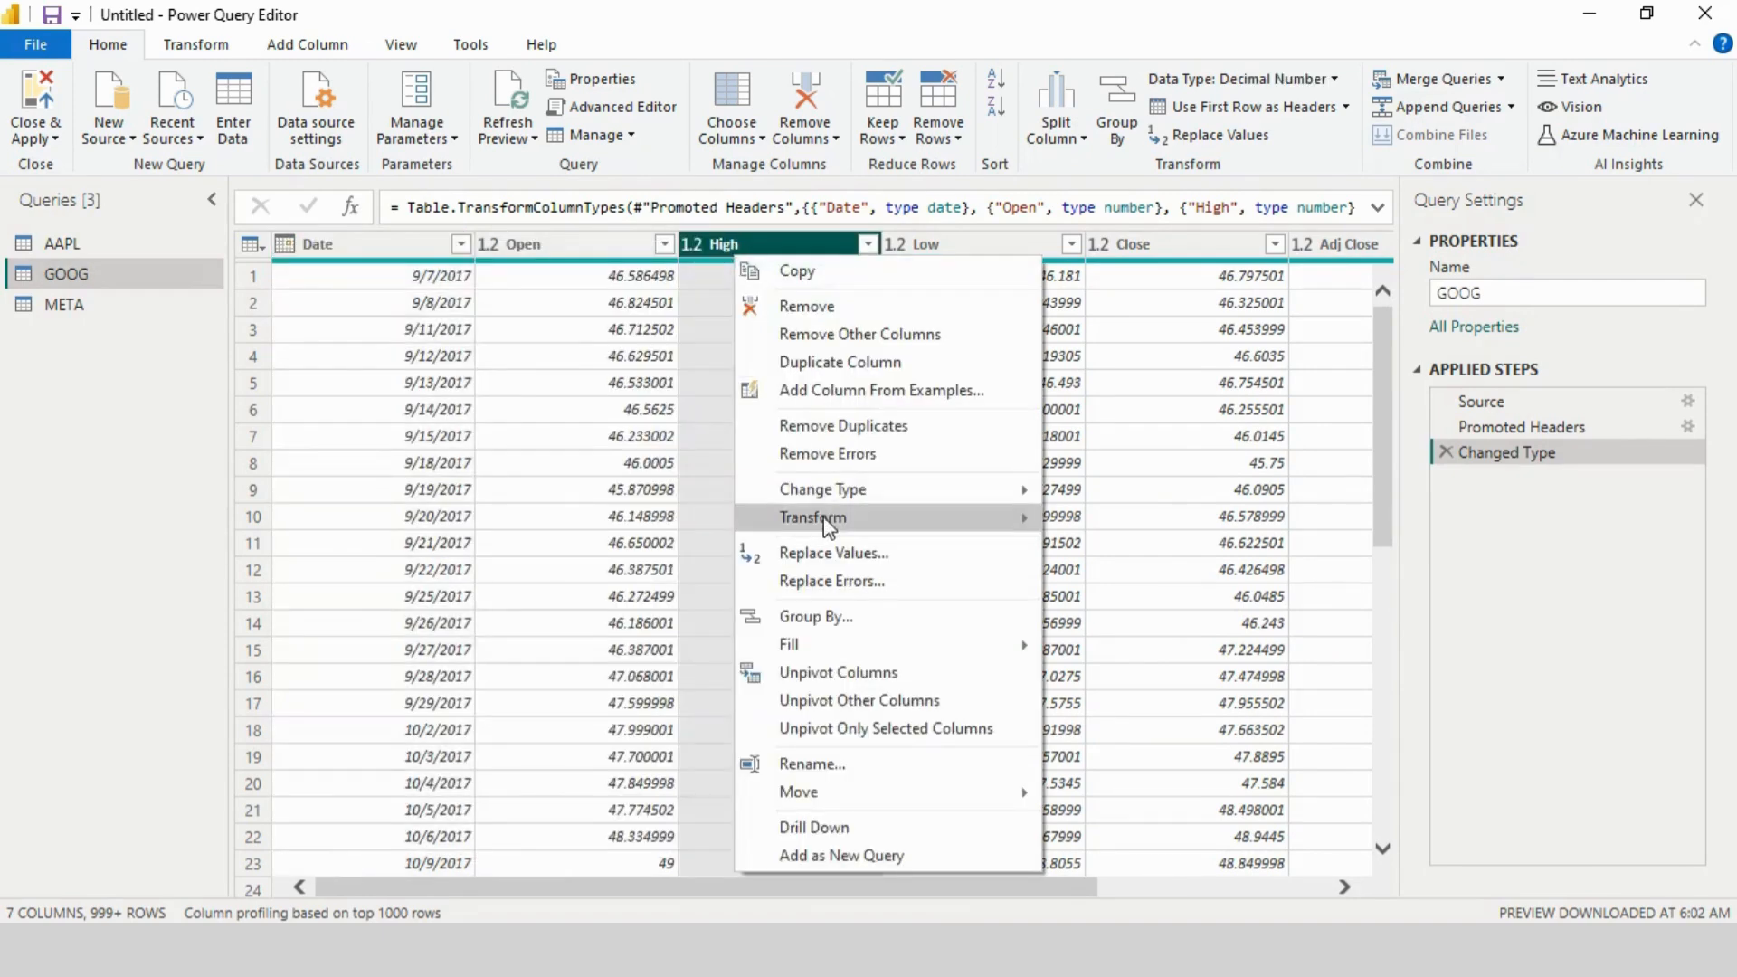
mouse_move(829, 493)
right_click(578, 255)
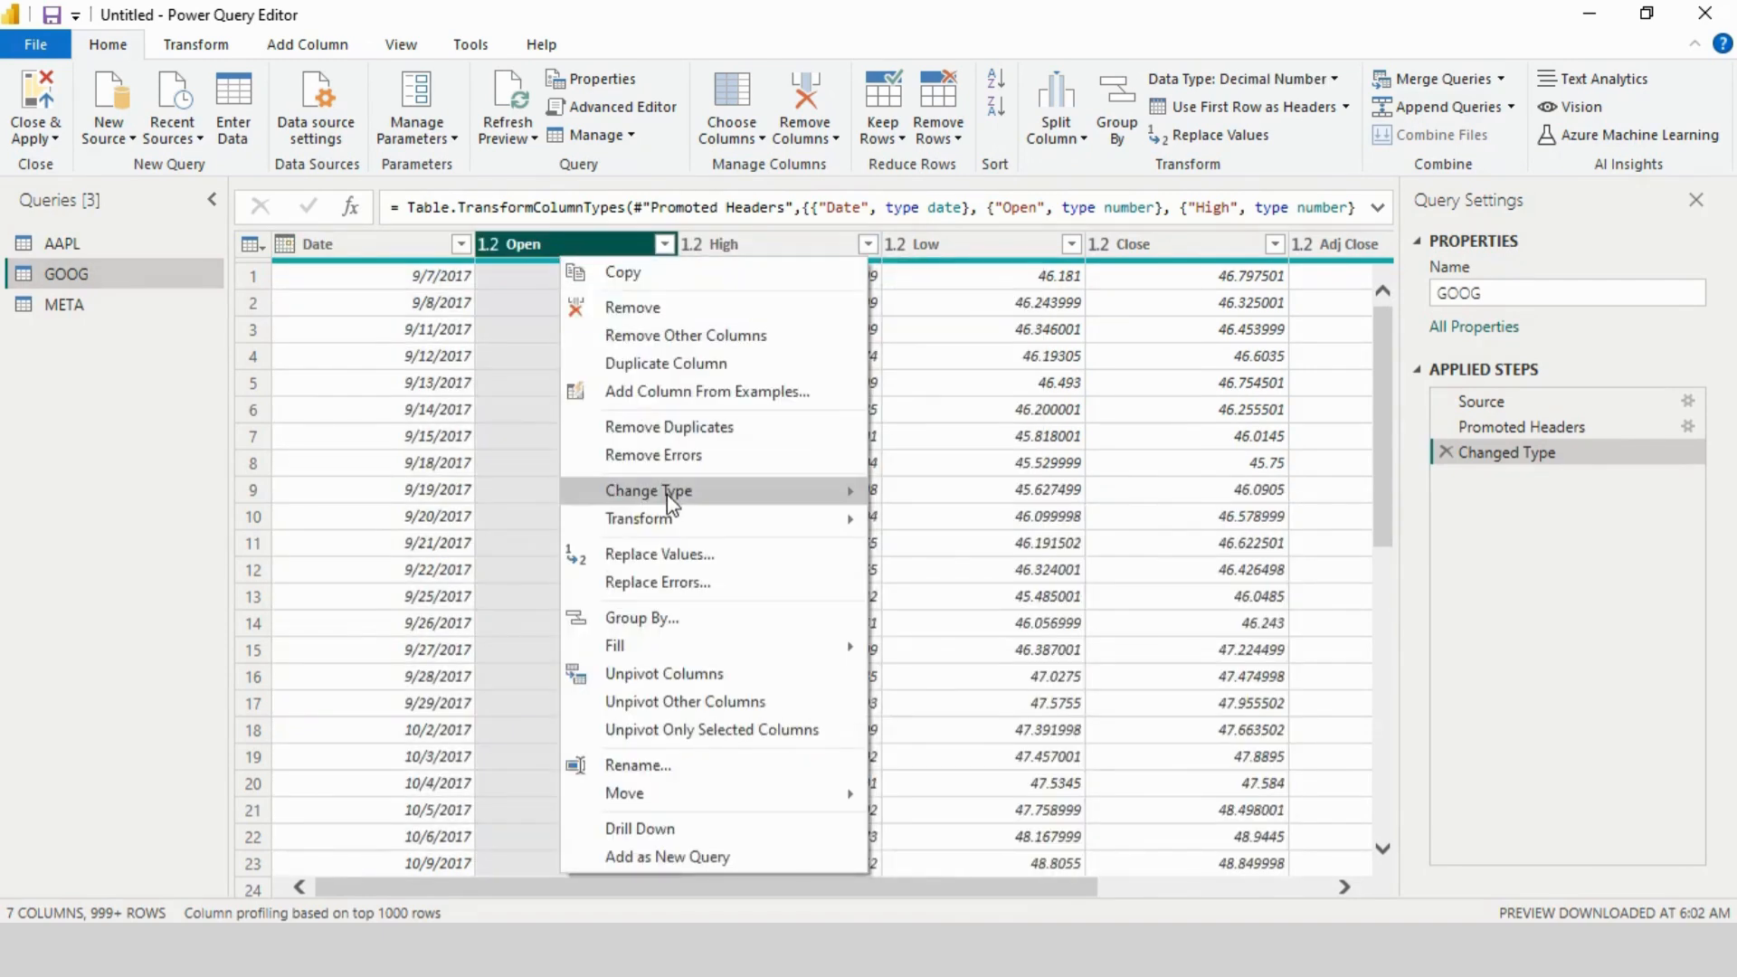
key("Escape")
right_click(994, 244)
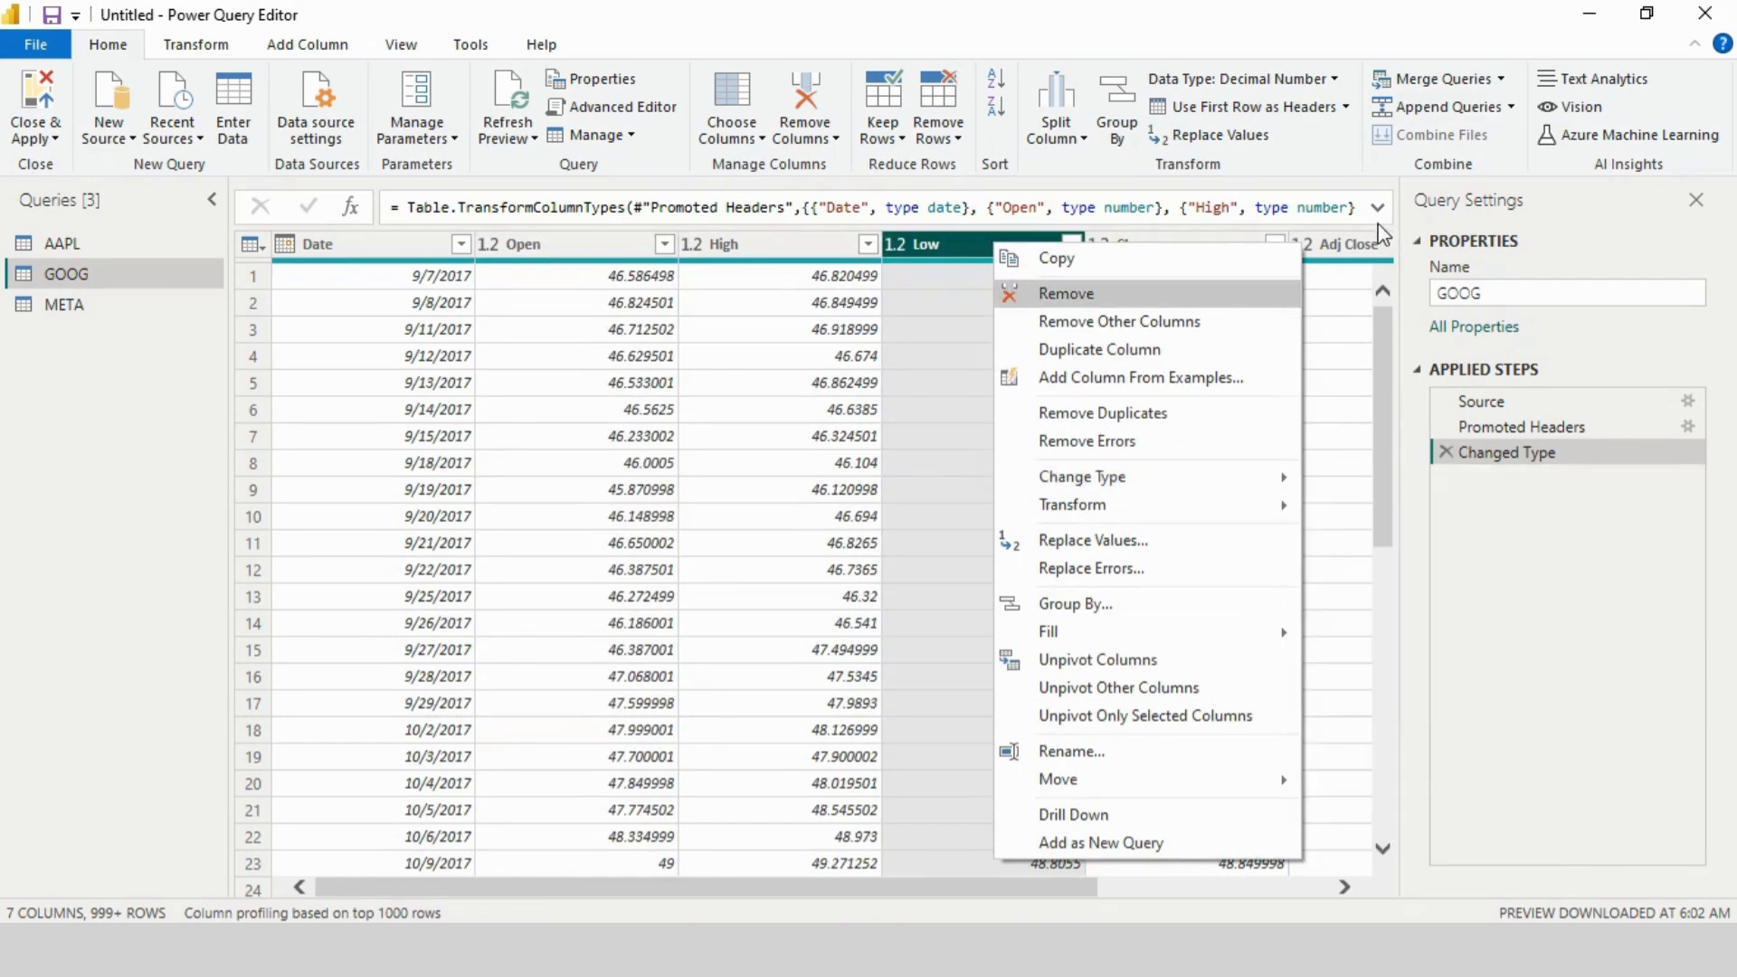
left_click_drag(795, 886, 1119, 910)
right_click(826, 246)
right_click(1223, 247)
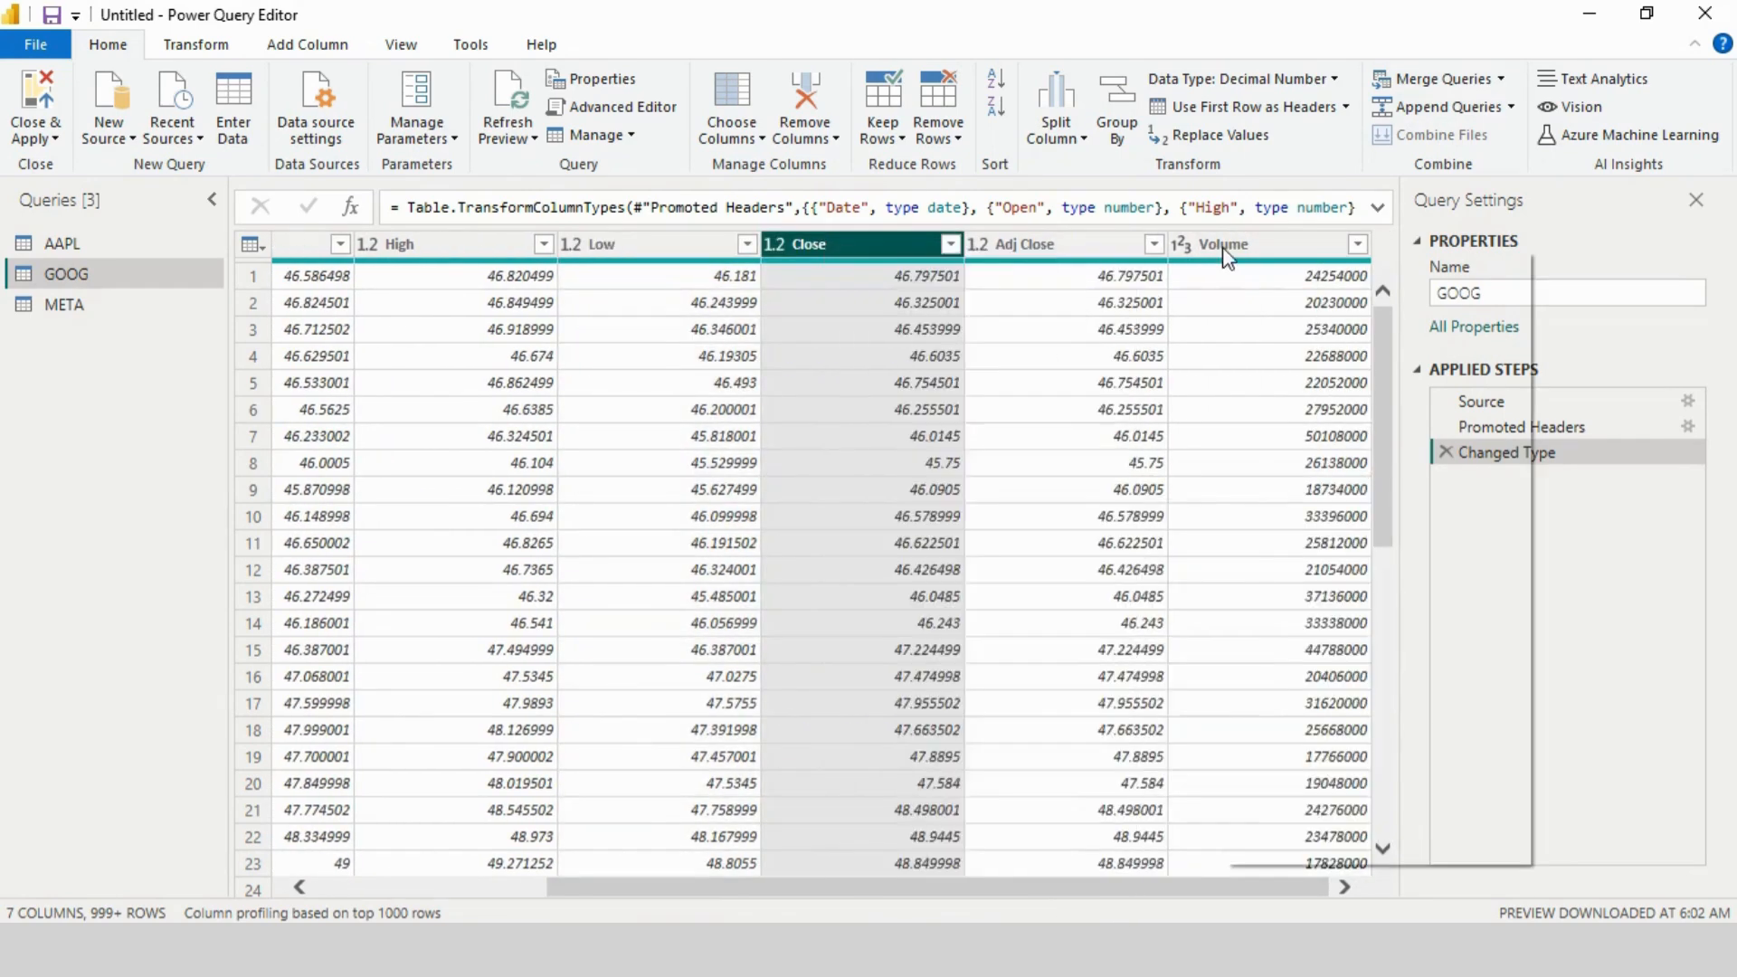
mouse_move(1295, 487)
right_click(1015, 251)
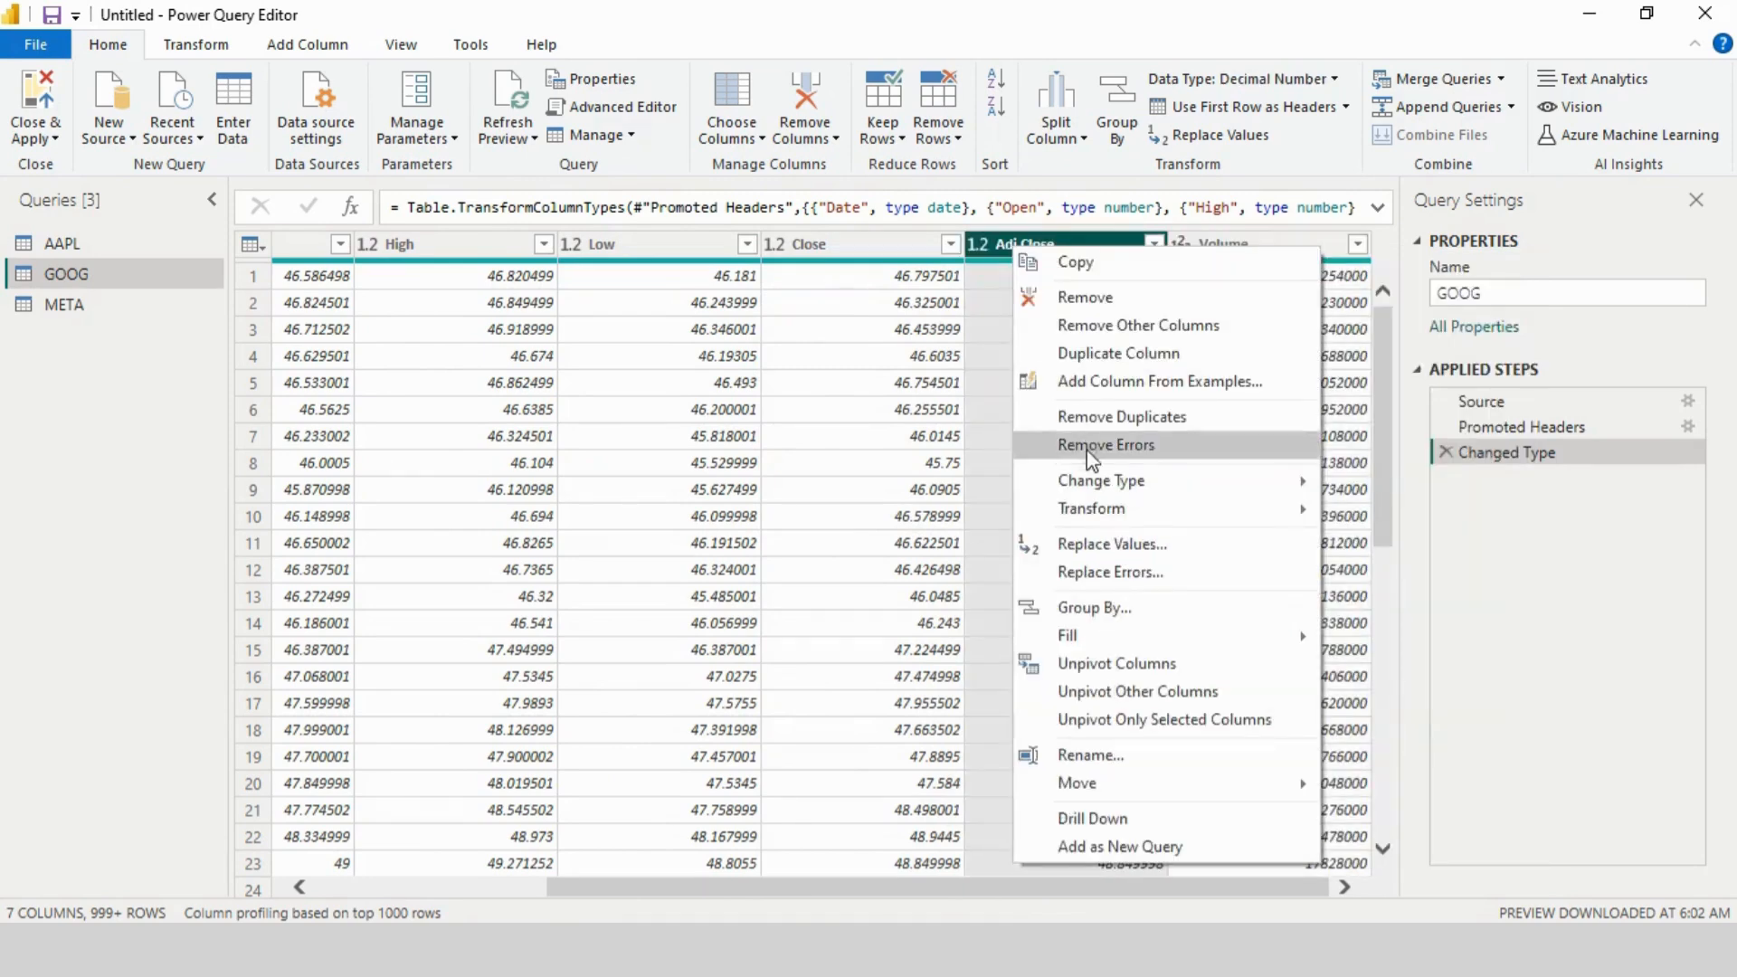
mouse_move(1109, 489)
Step: Check the data type of each column in the AAPL query, from Date through Volume
left_click(101, 242)
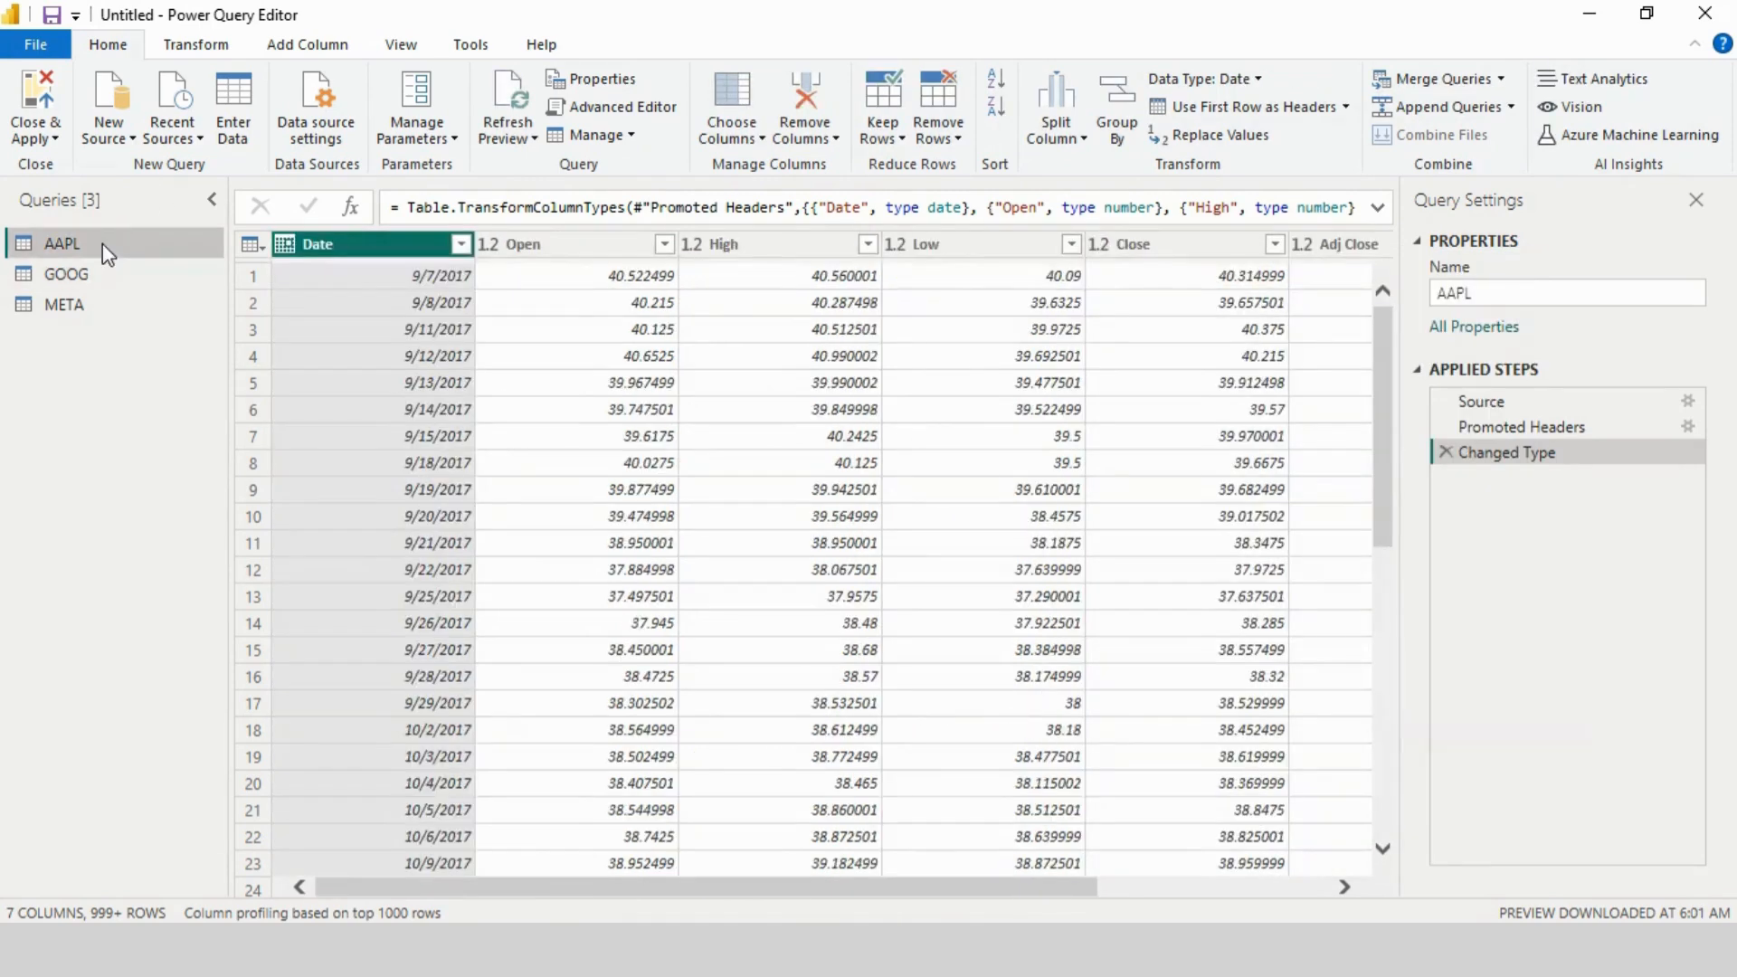
right_click(344, 241)
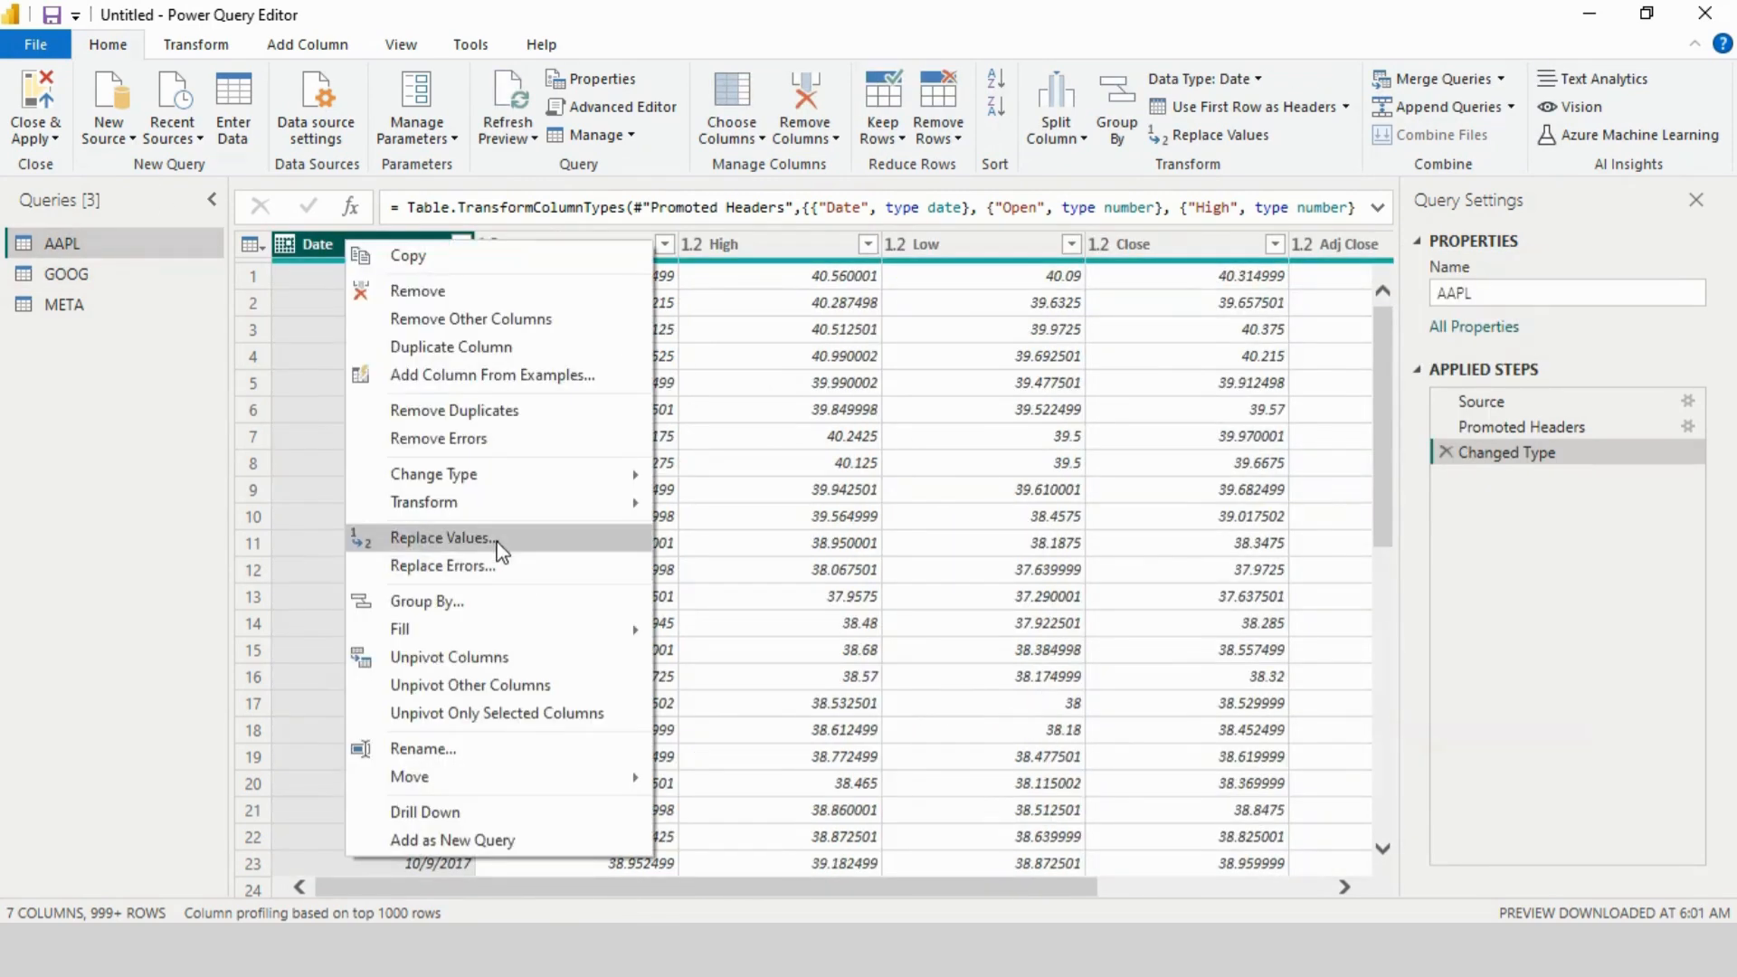
right_click(756, 248)
right_click(548, 246)
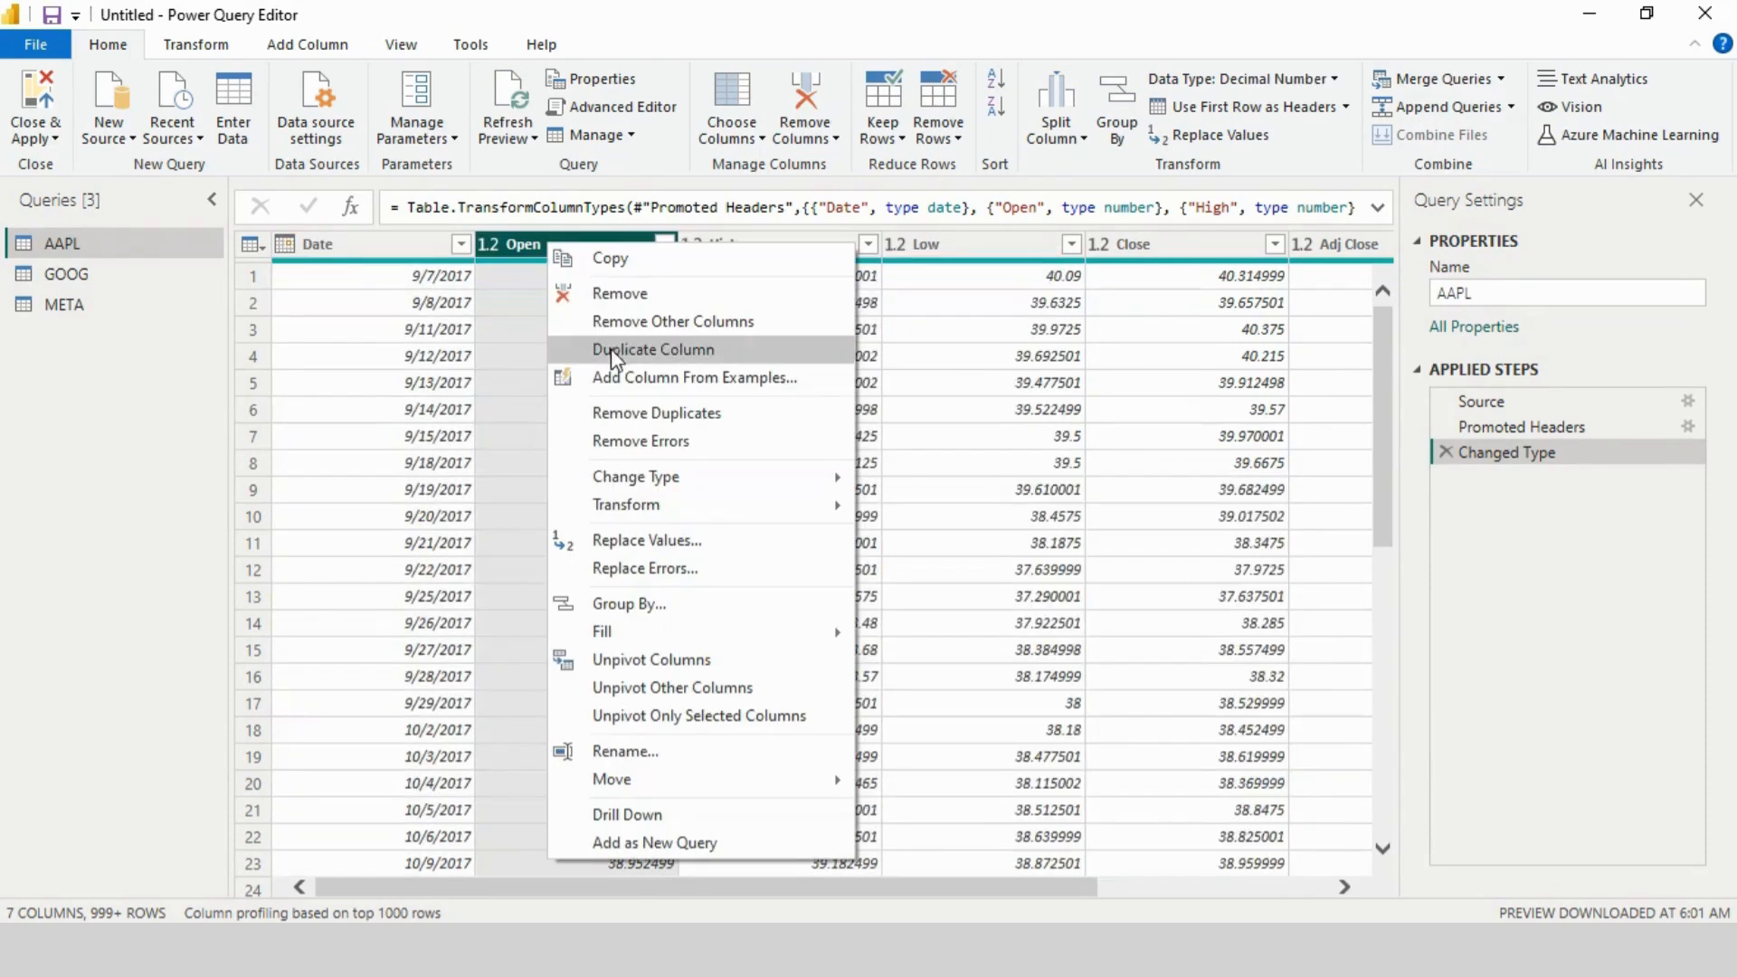
mouse_move(672, 487)
right_click(917, 244)
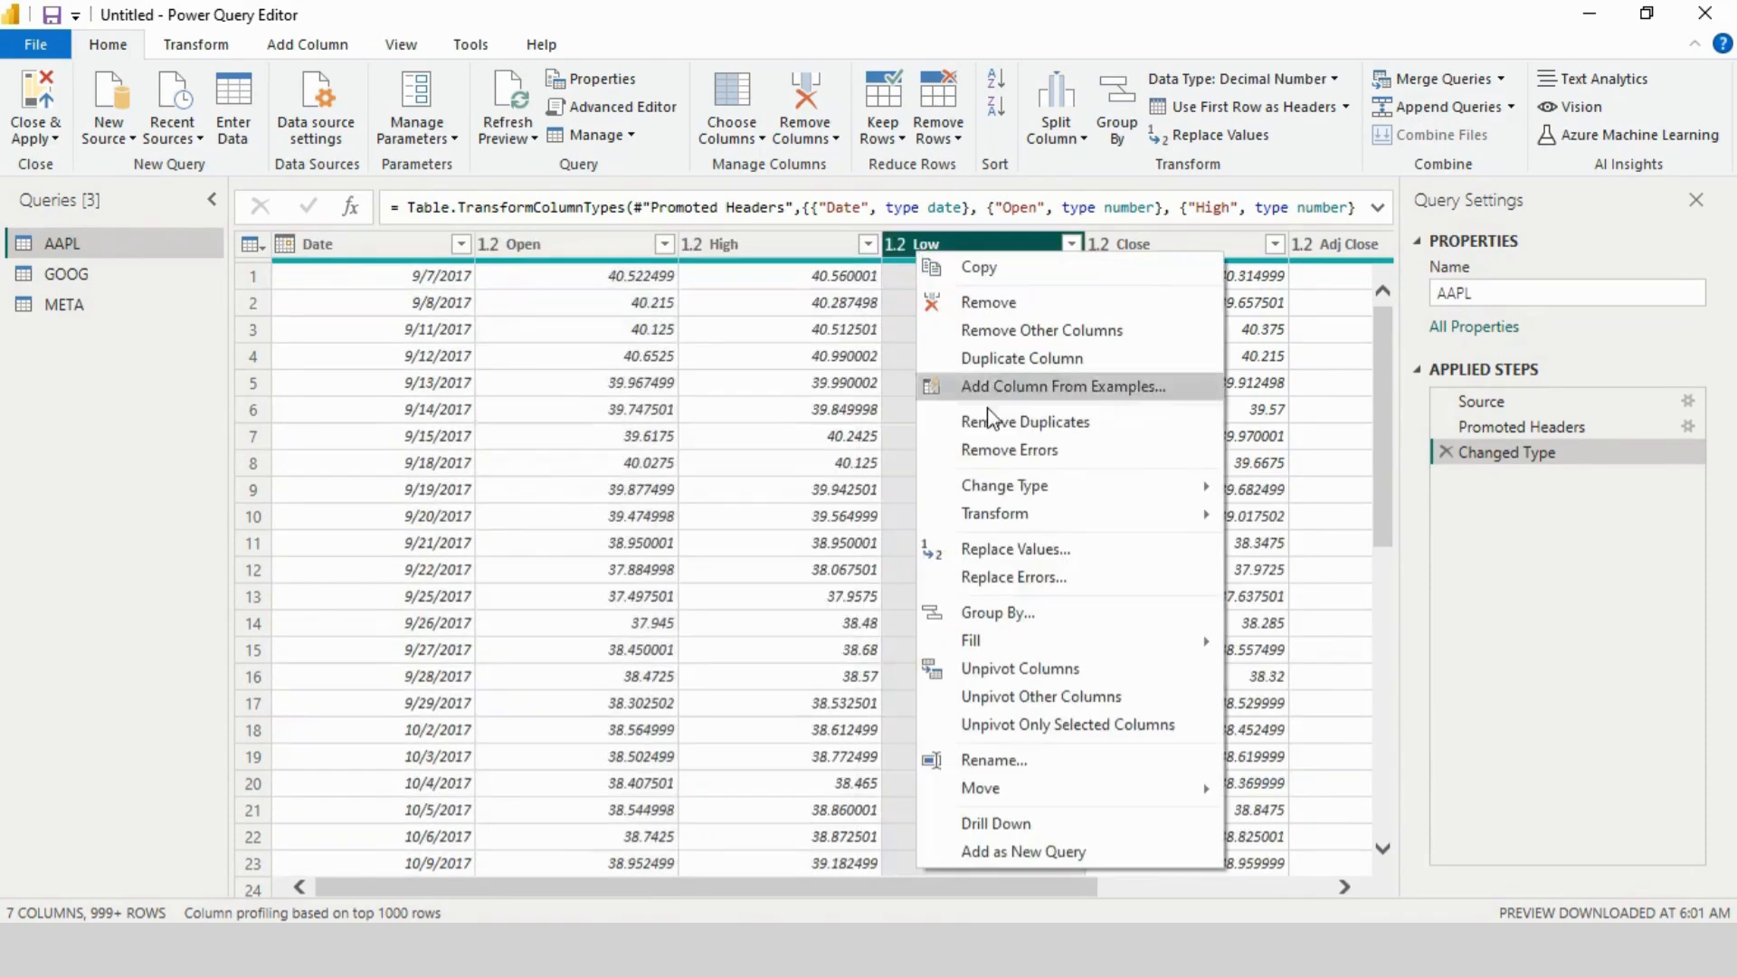
right_click(1223, 237)
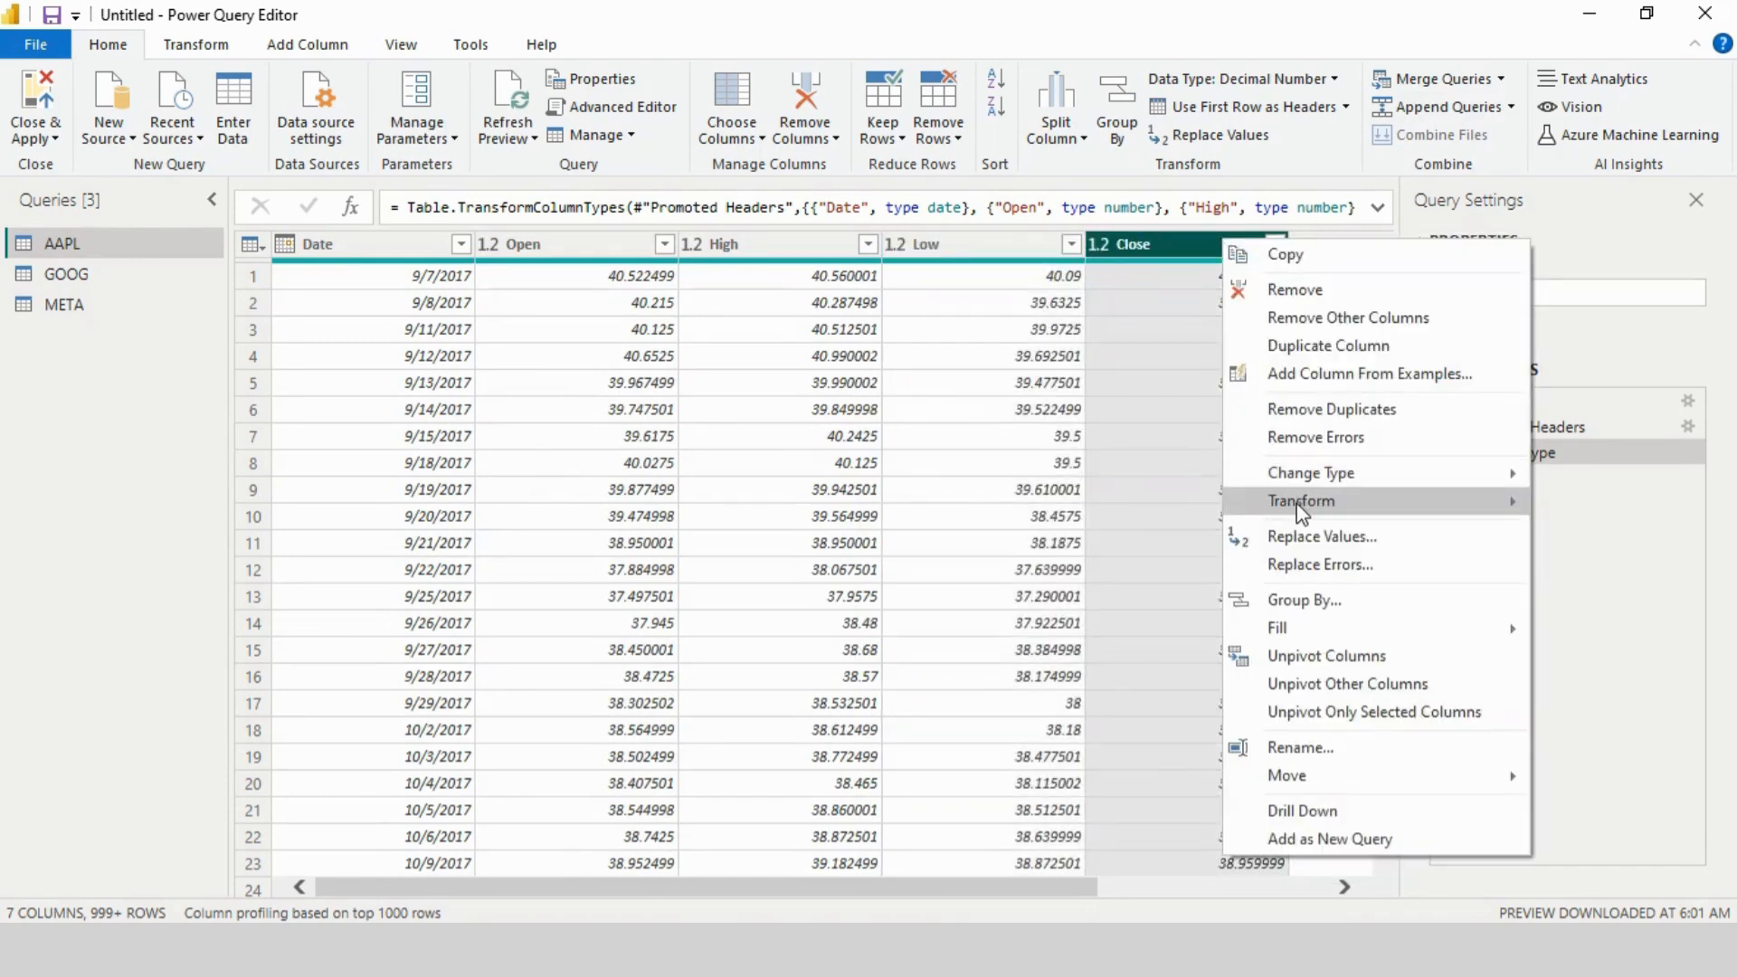
mouse_move(1295, 477)
left_click_drag(807, 892, 1039, 892)
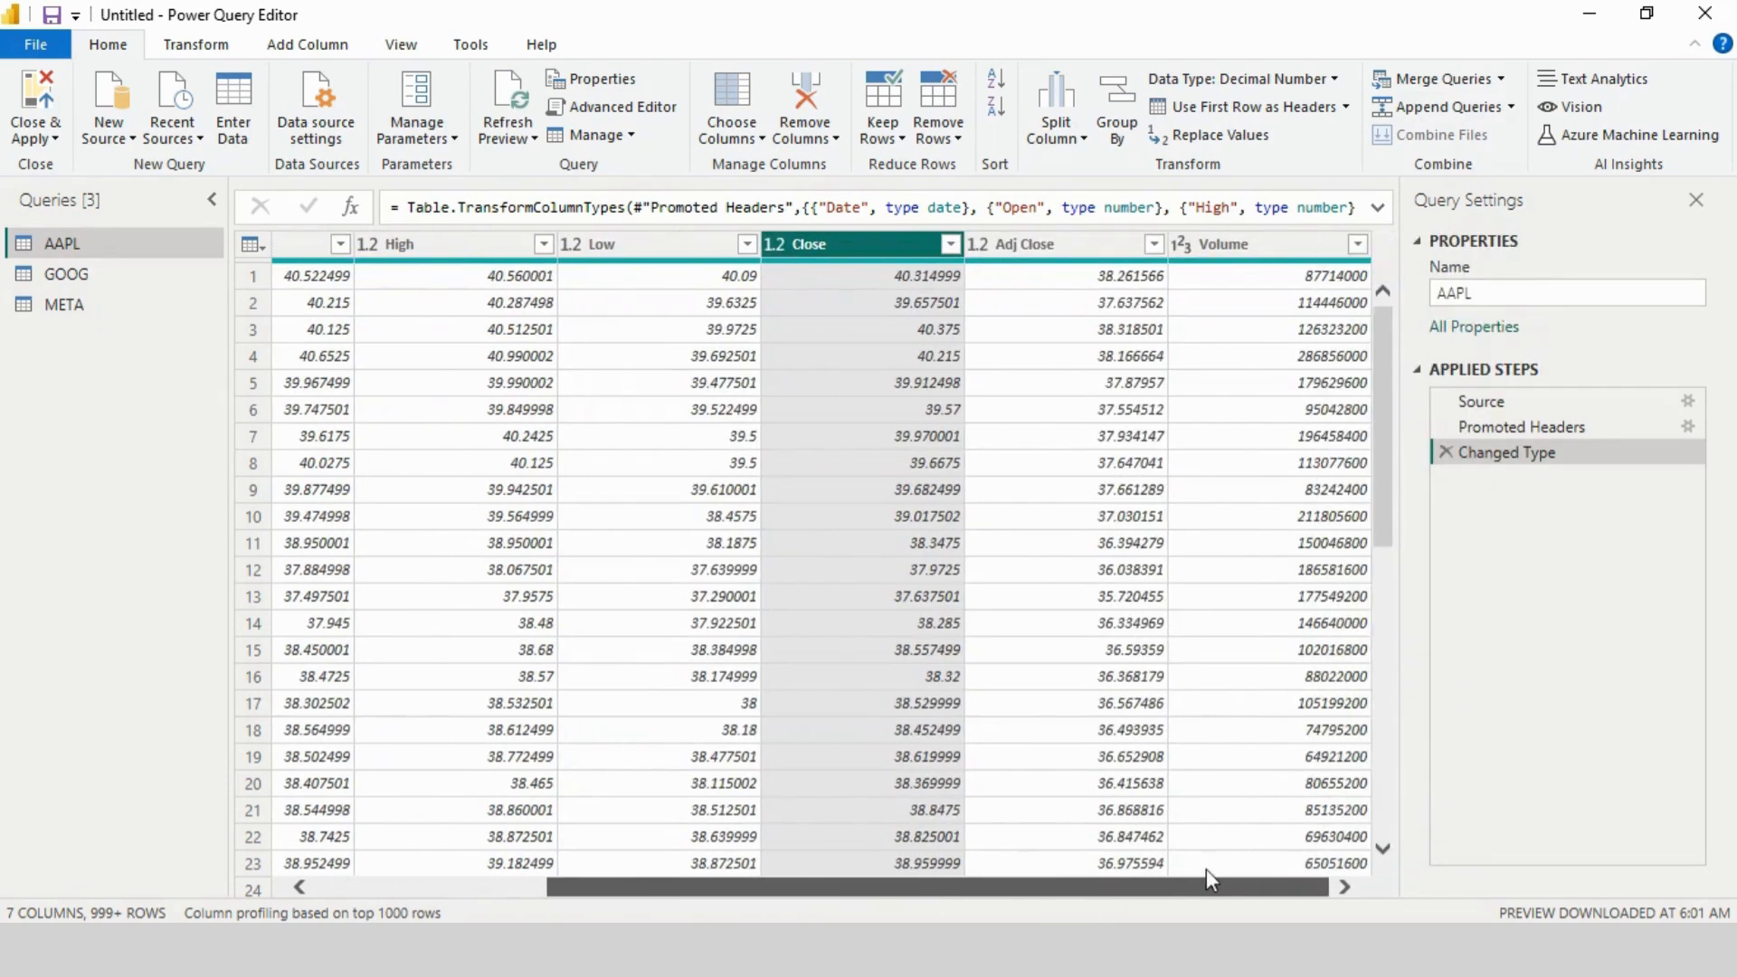
right_click(1037, 250)
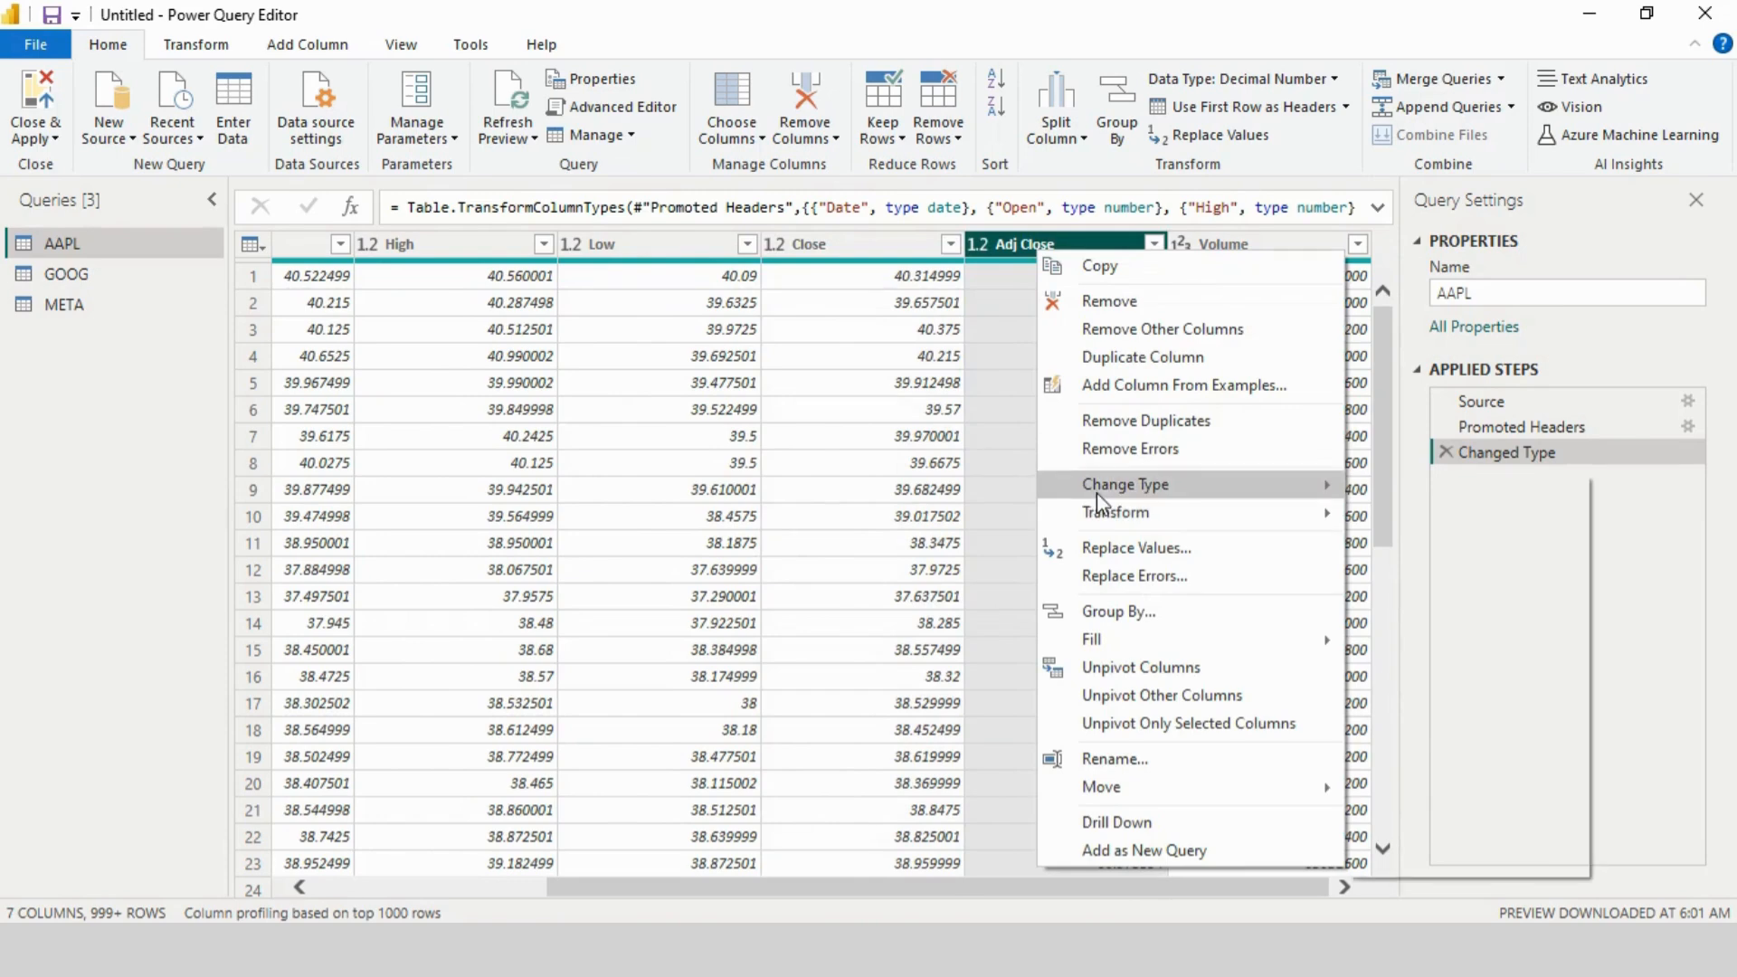
right_click(1194, 248)
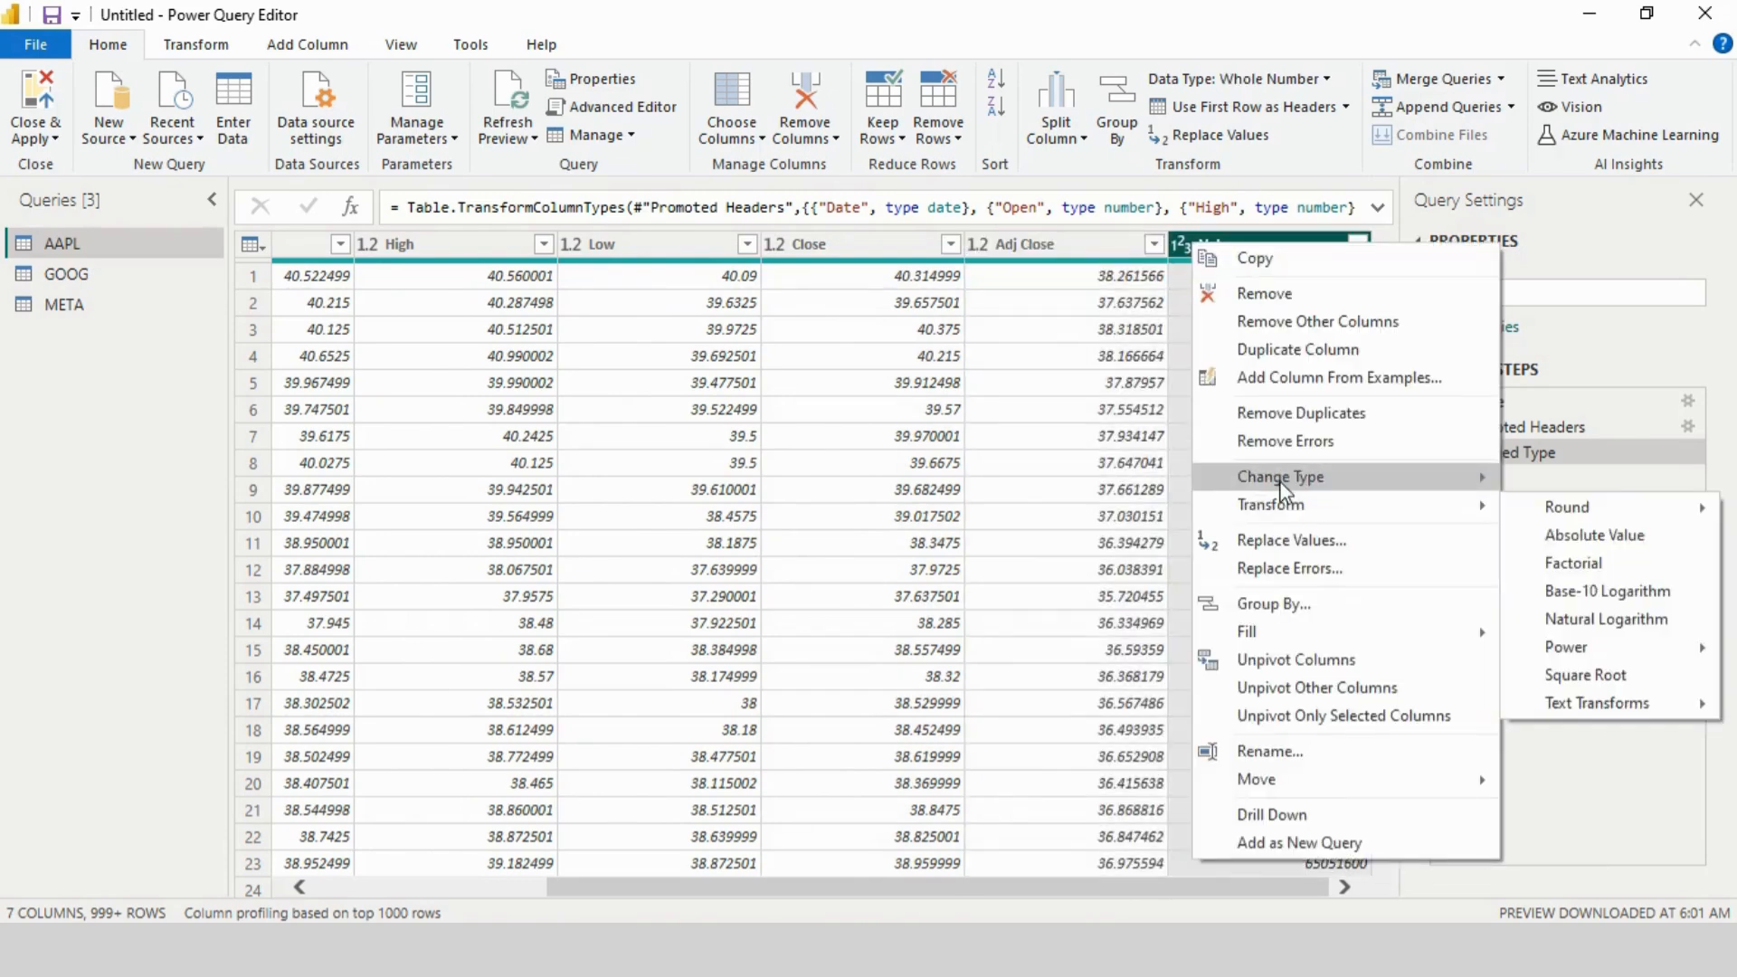
mouse_move(1282, 486)
left_click_drag(745, 896, 512, 894)
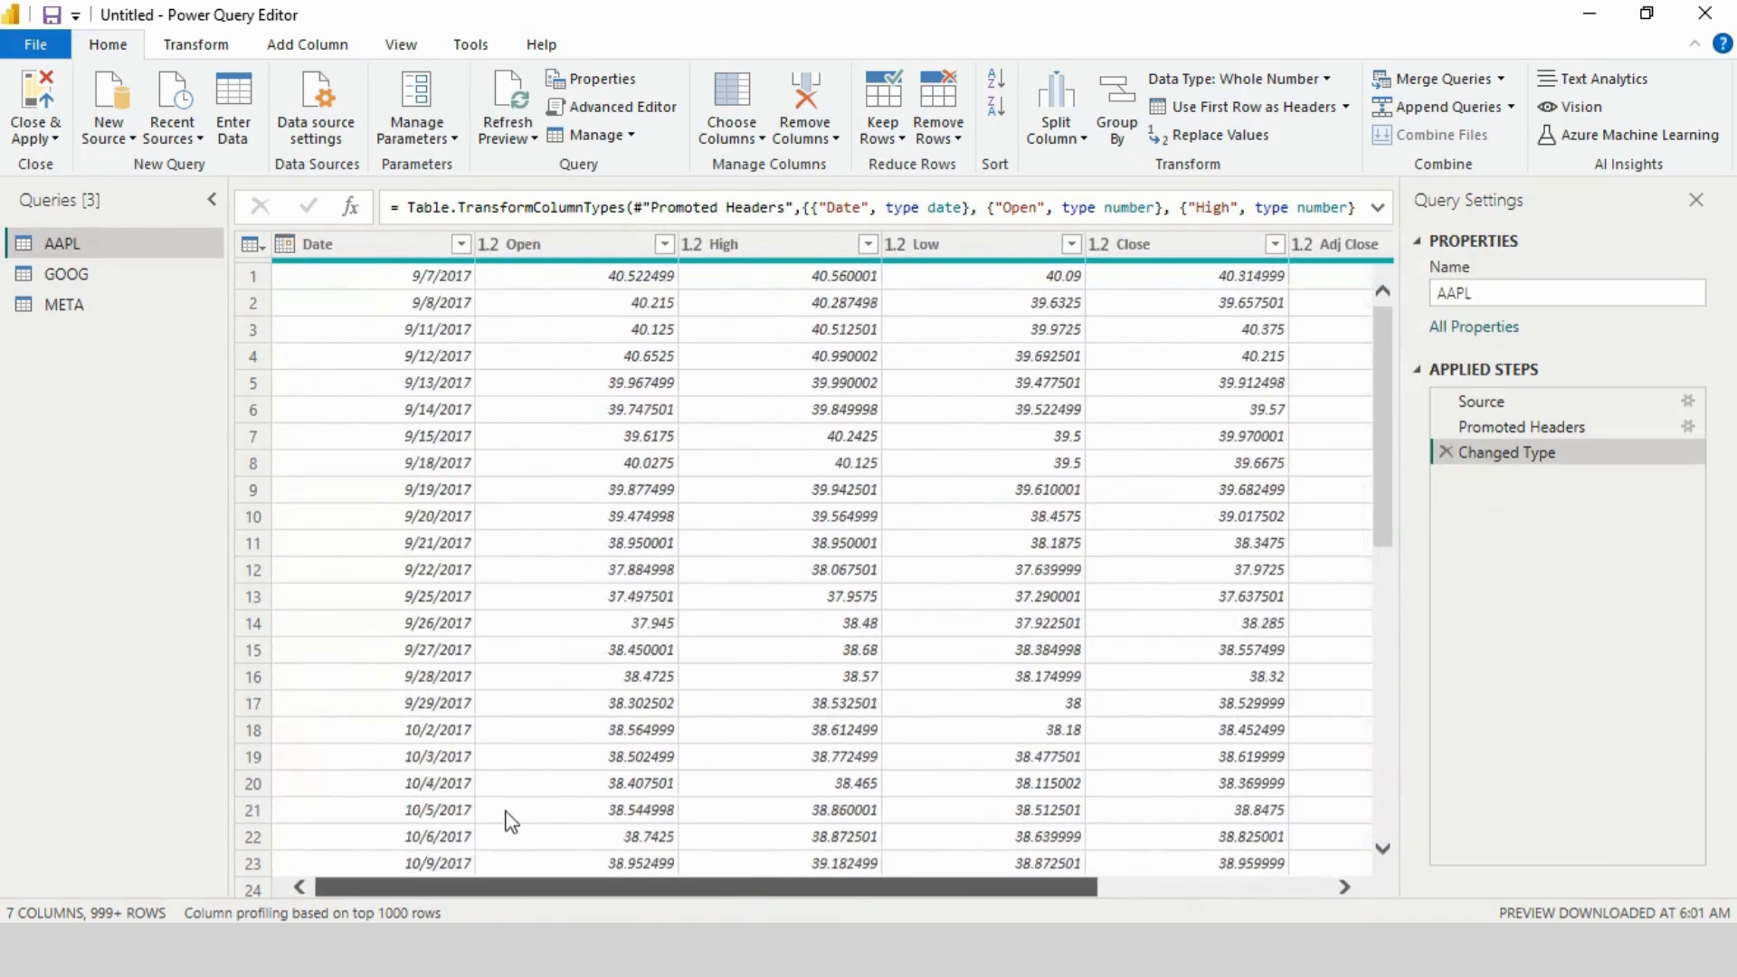
Step: Close the query editor with its changes applied and look through the META, GOOG and AAPL tables in the report's data list
left_click(32, 115)
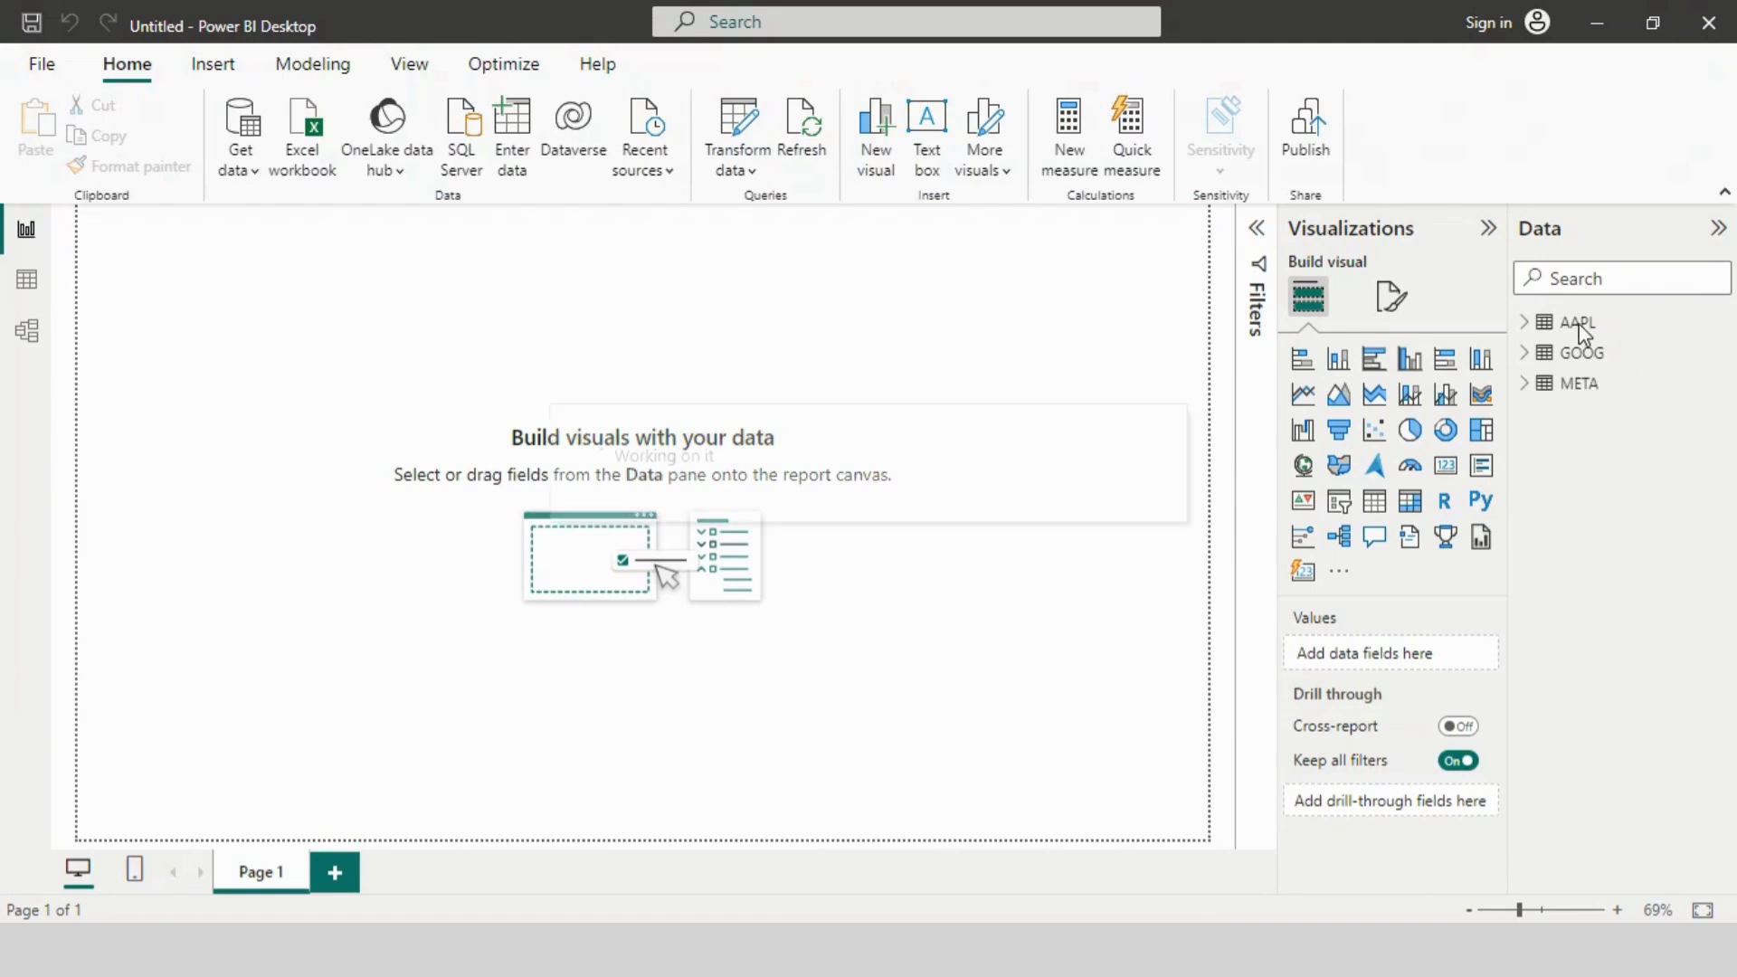
left_click(1528, 386)
left_click(1531, 389)
left_click(1530, 355)
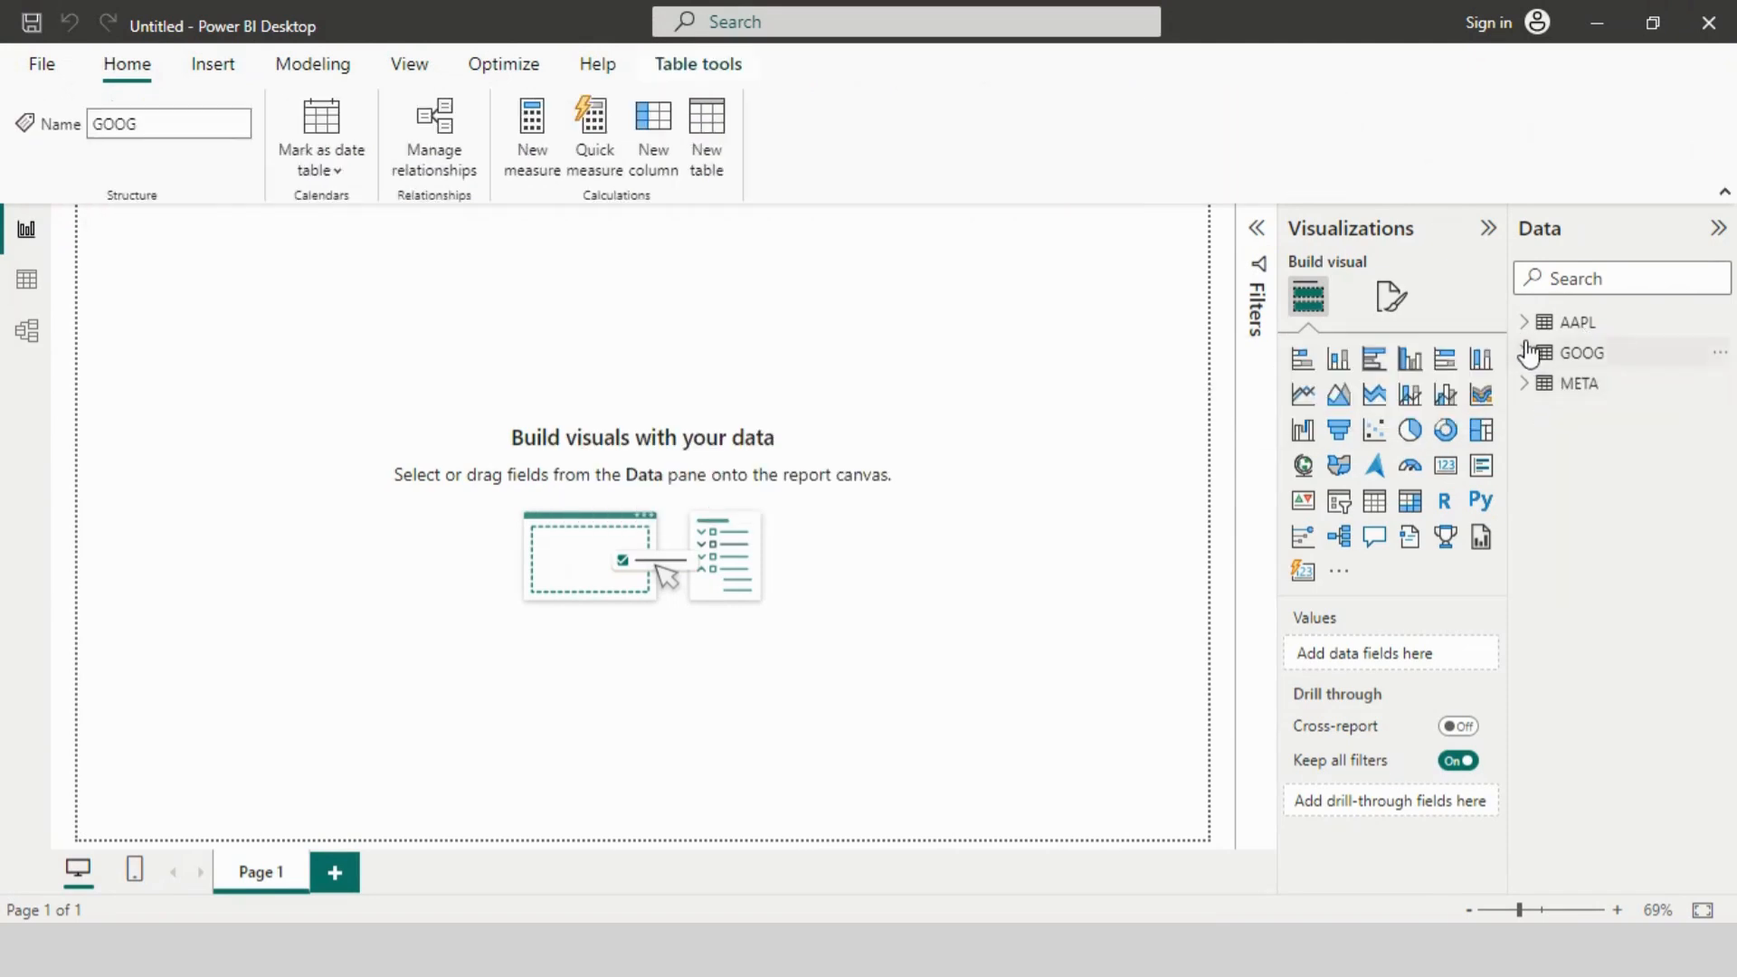
left_click(1530, 357)
left_click(1529, 353)
left_click(1530, 324)
left_click(1530, 325)
left_click(1529, 323)
Step: Relate the GOOG table's Date column to the Date columns of the AAPL and META tables in the data model
left_click(26, 279)
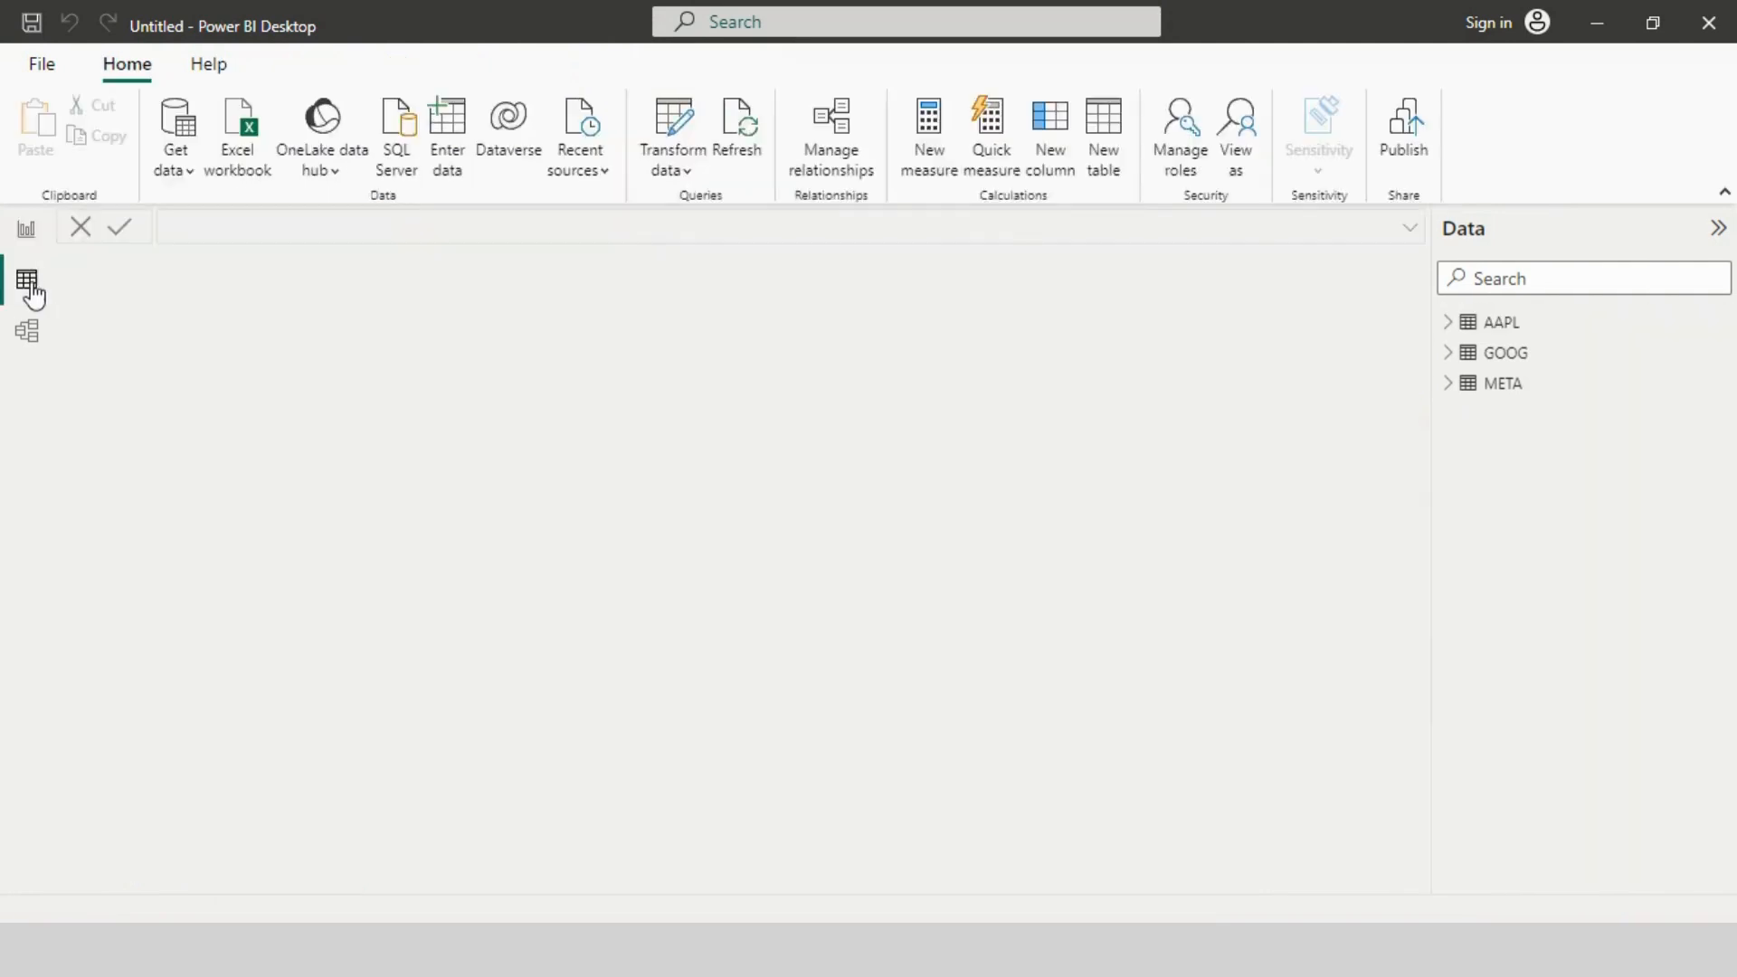
left_click(25, 336)
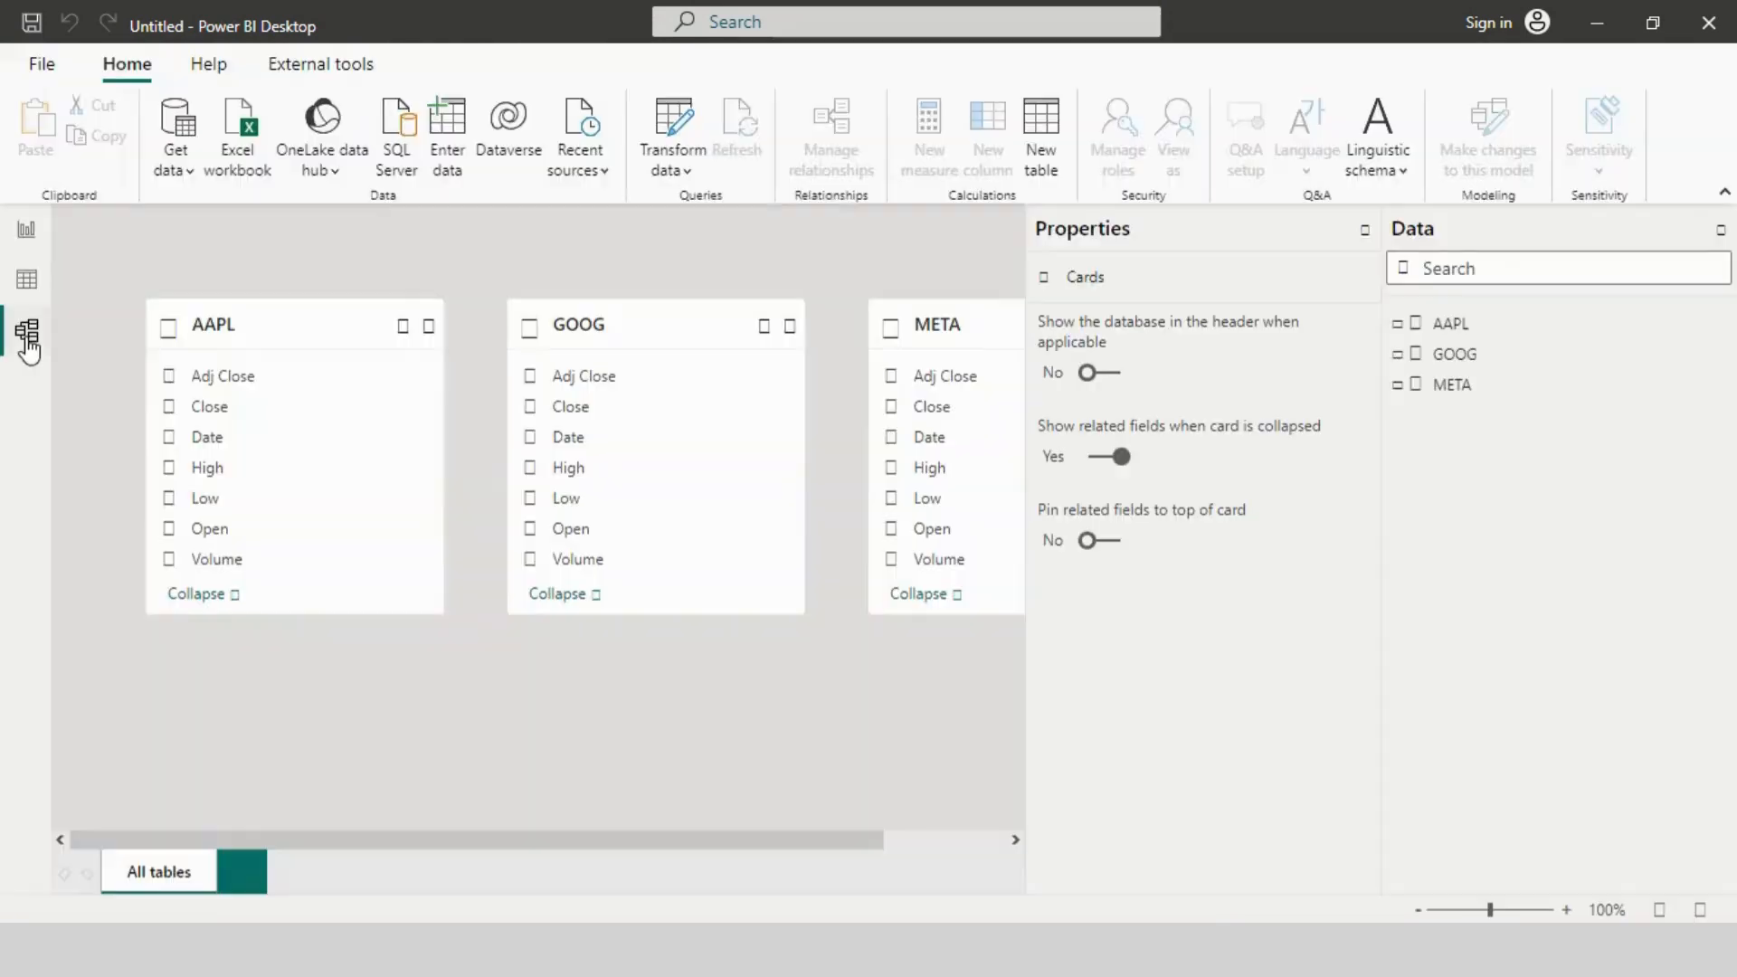
left_click(294, 439)
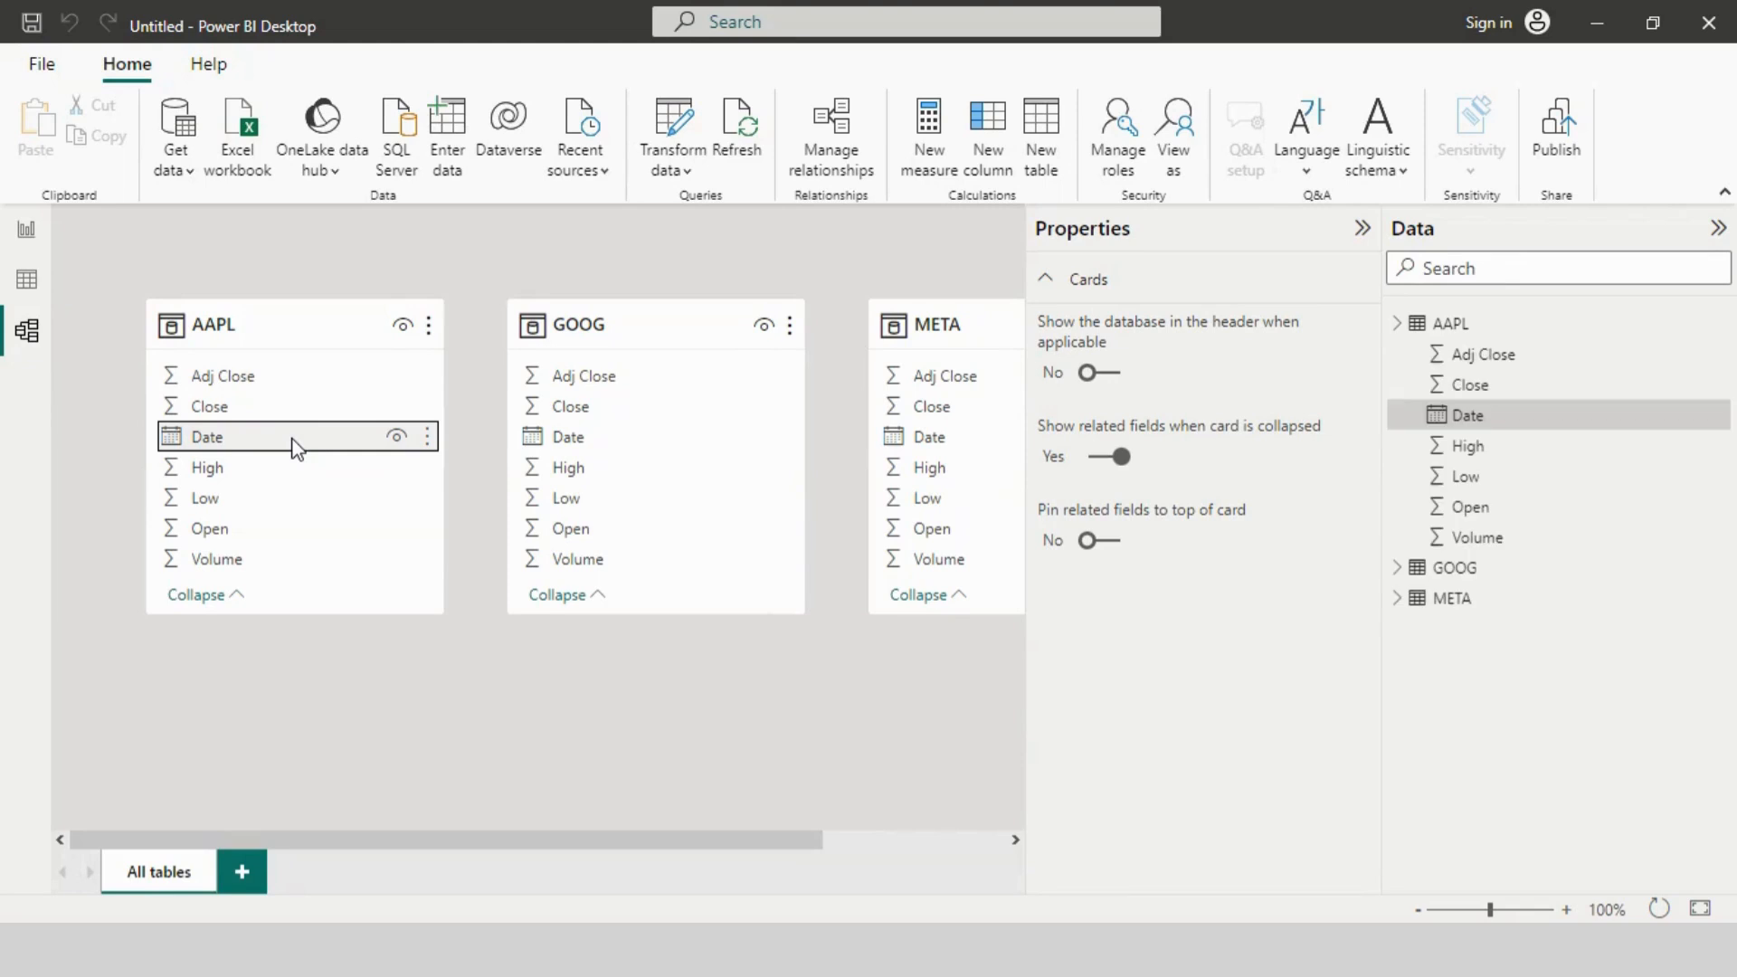
left_click(428, 437)
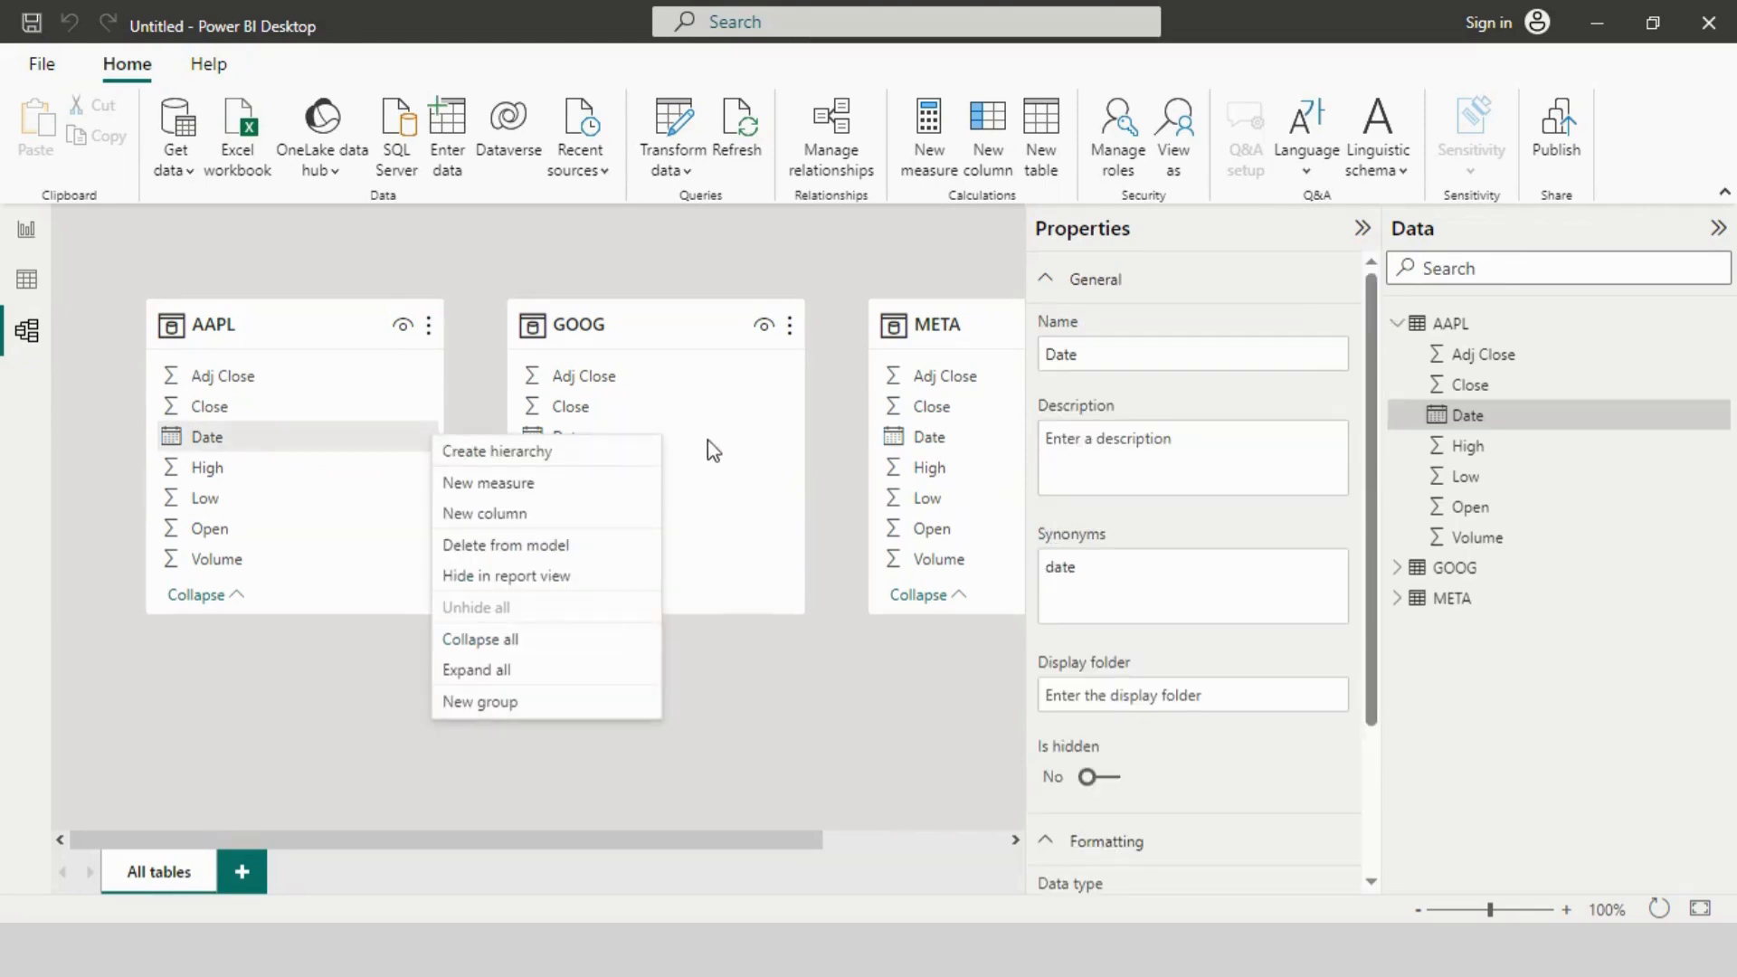
left_click(384, 751)
left_click_drag(589, 449, 335, 446)
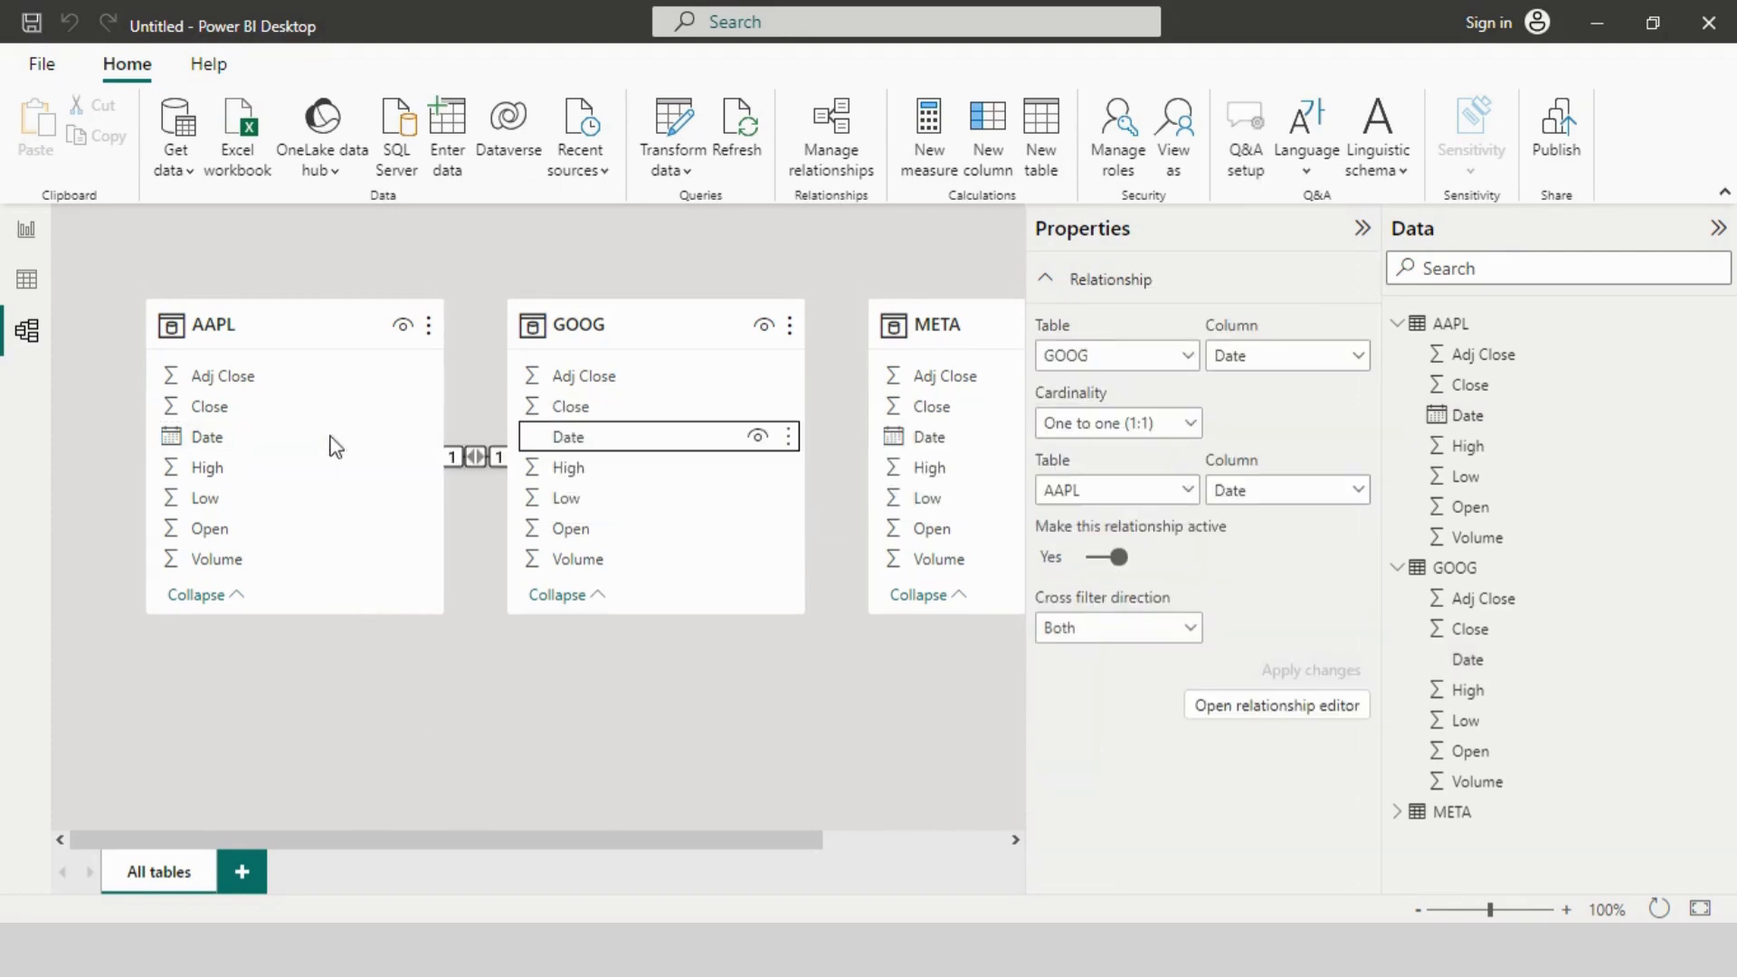
left_click_drag(642, 449, 908, 438)
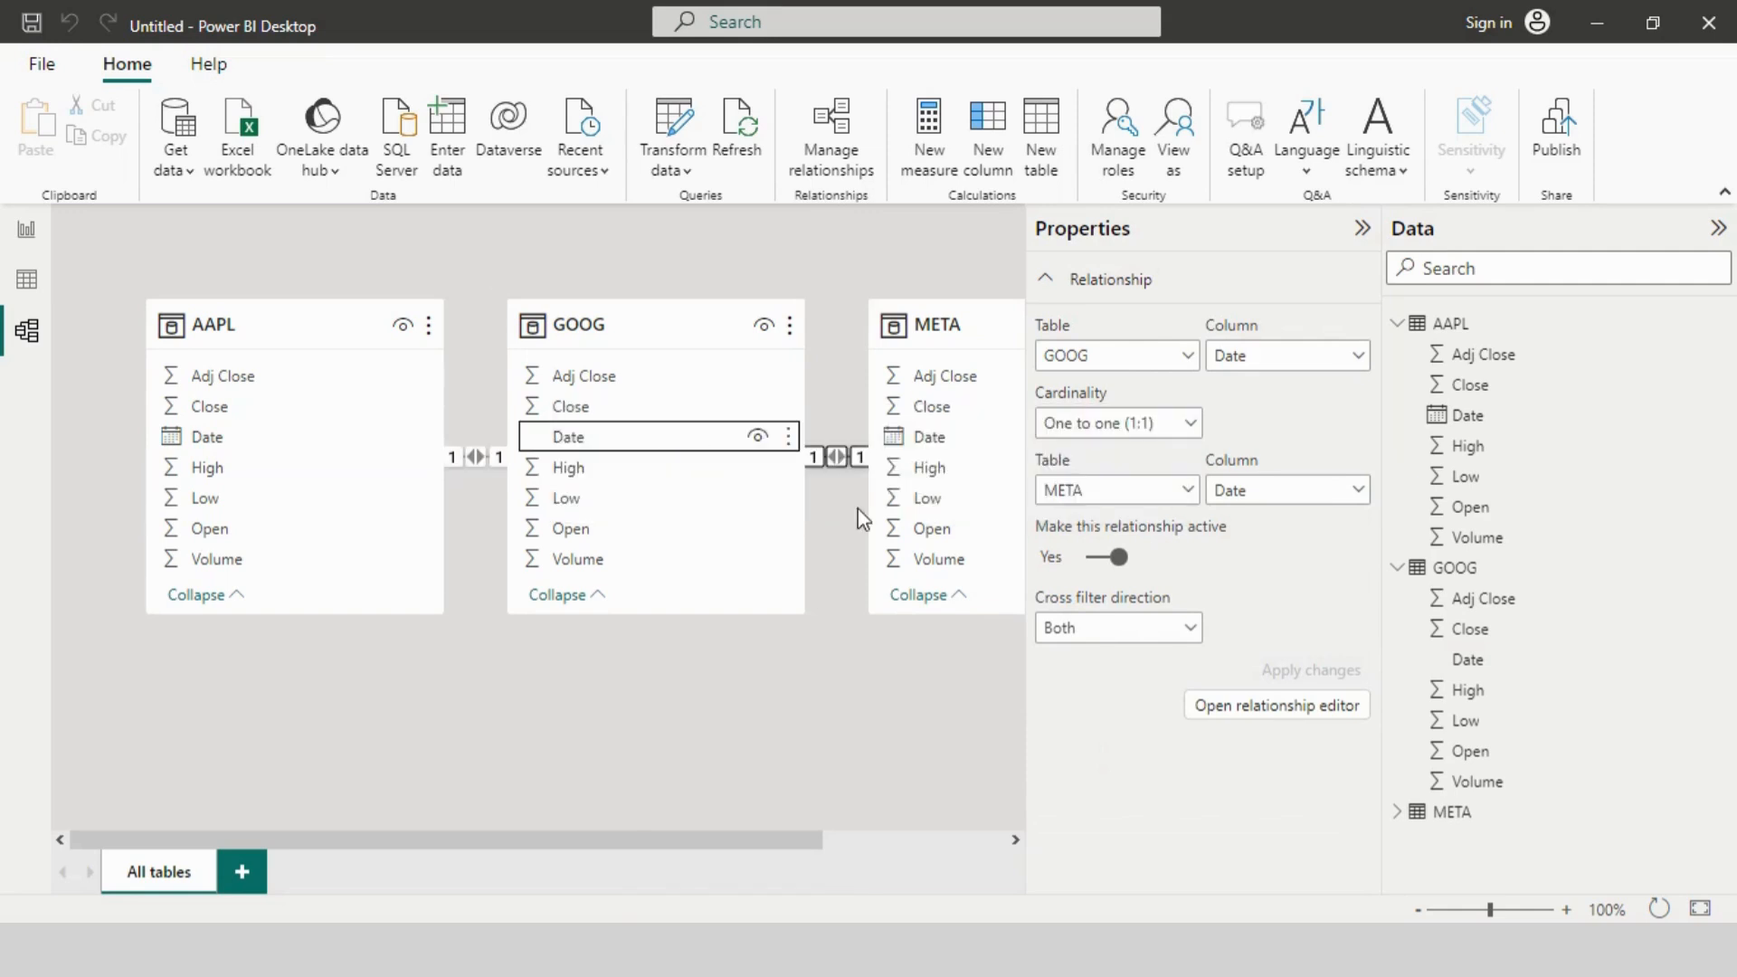
Step: Give the report page's canvas background a light grey colour with 41% transparency
left_click(27, 233)
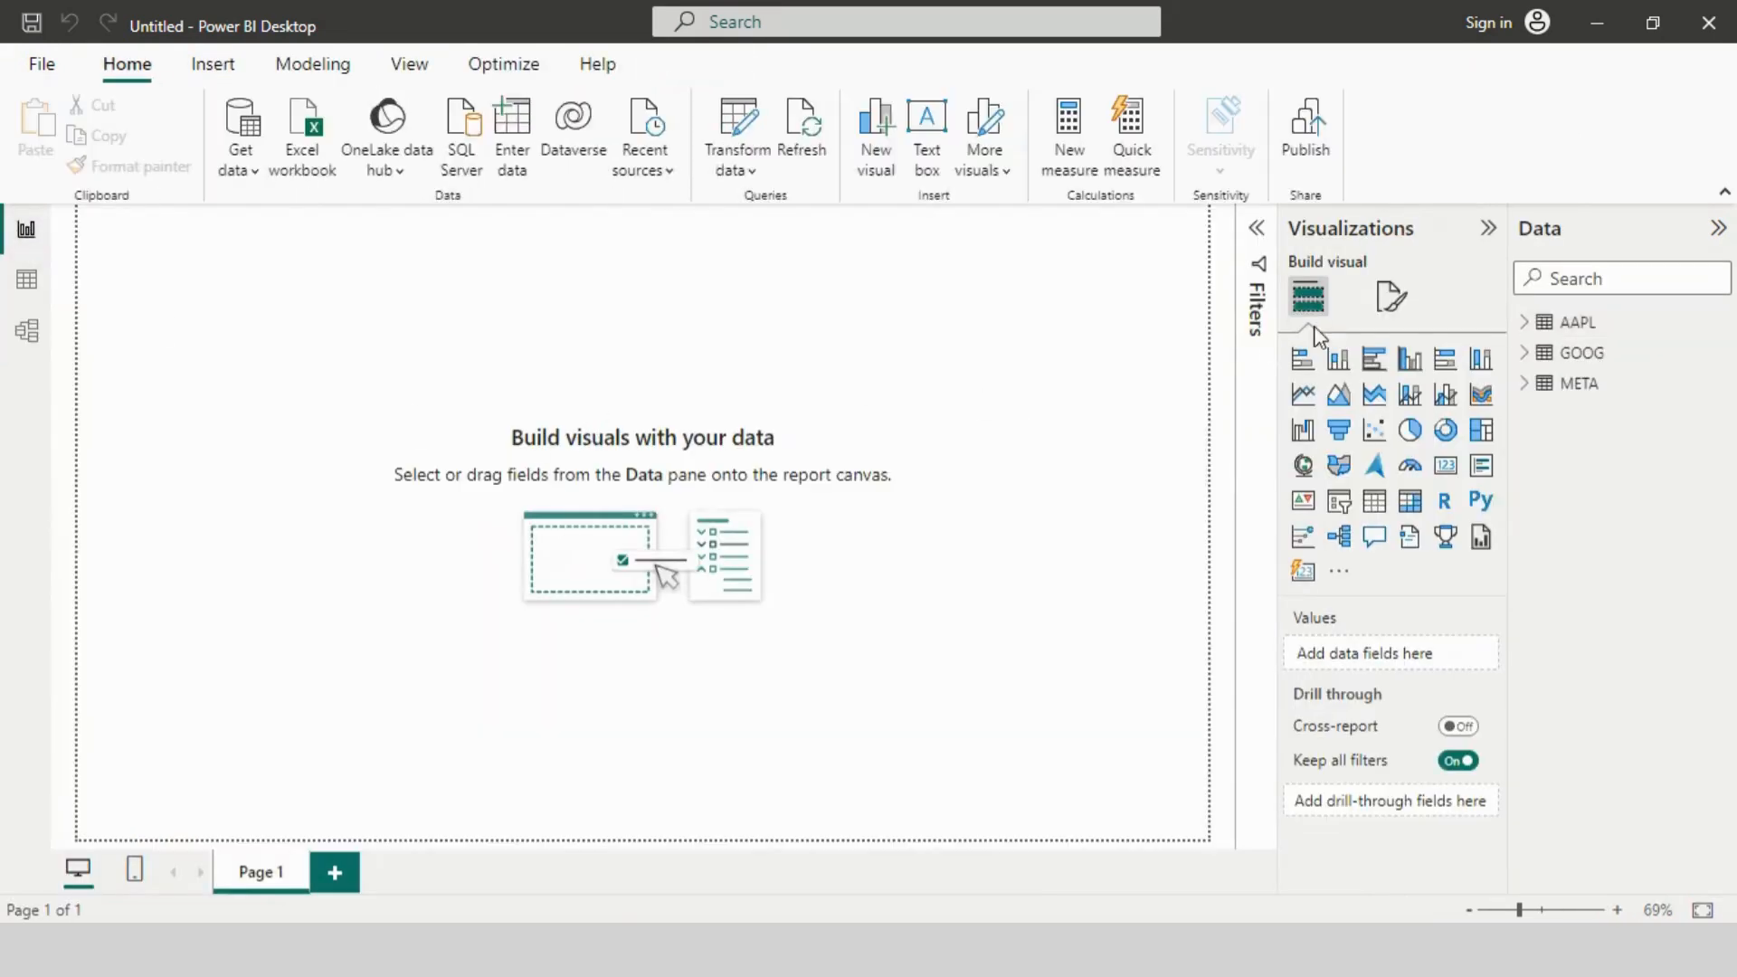
left_click(1391, 295)
left_click(1377, 521)
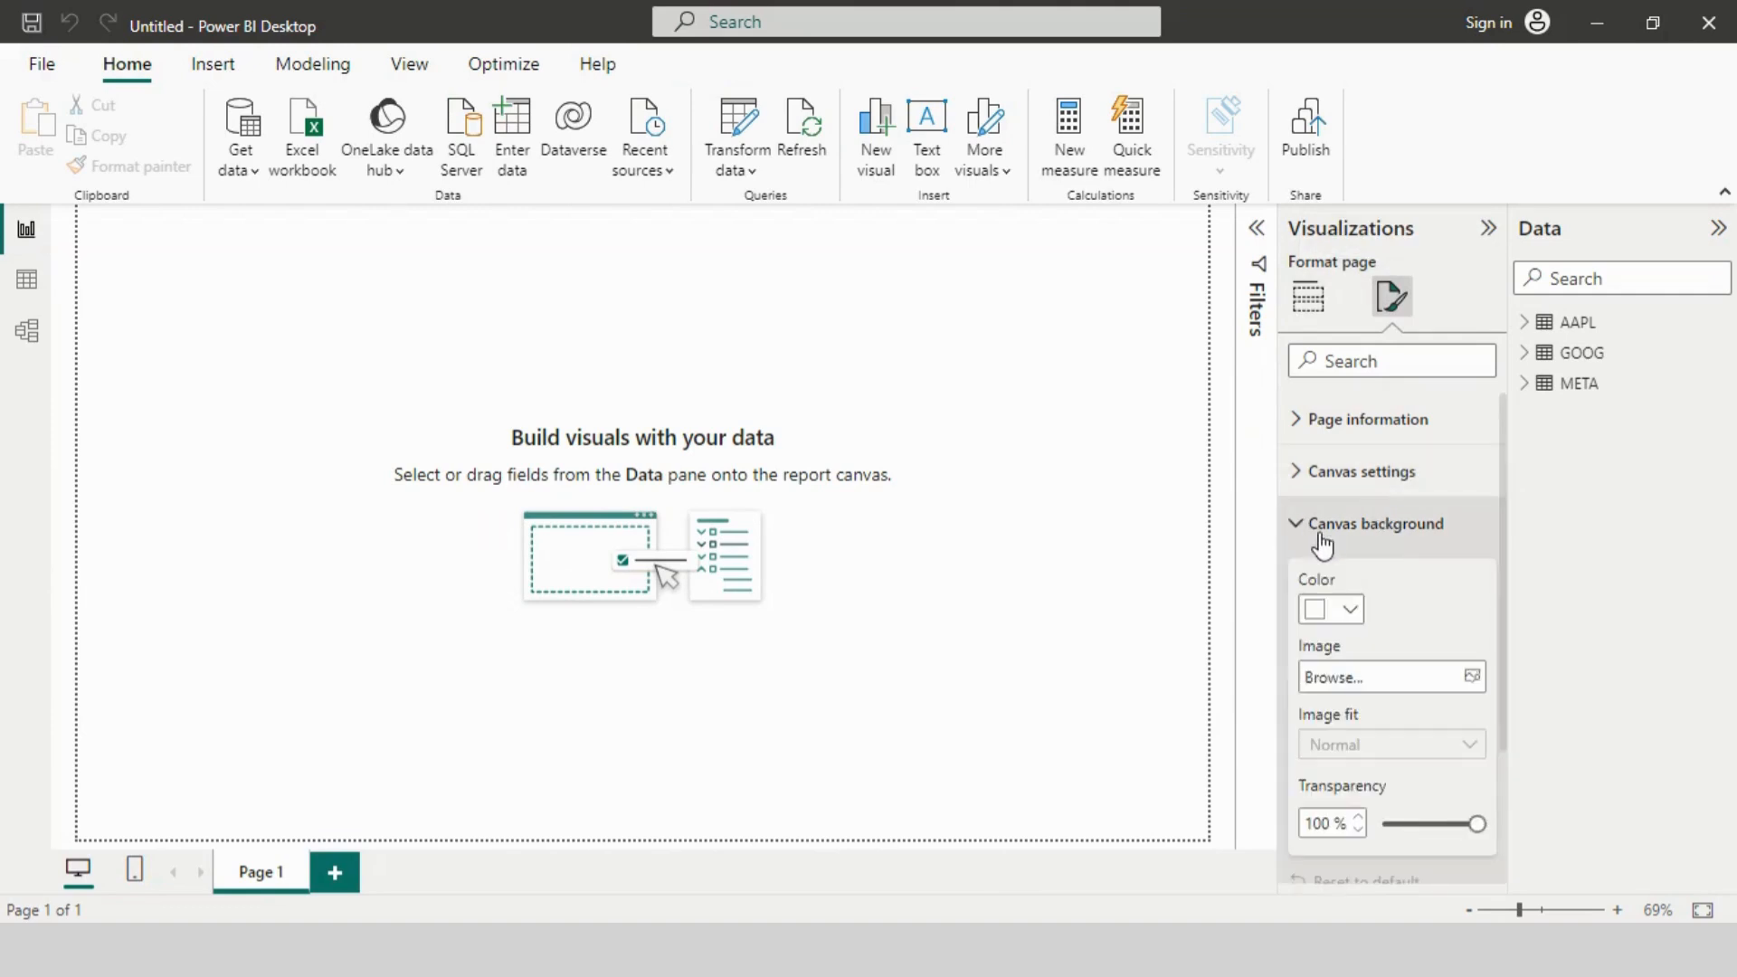
left_click(1355, 611)
left_click(1334, 267)
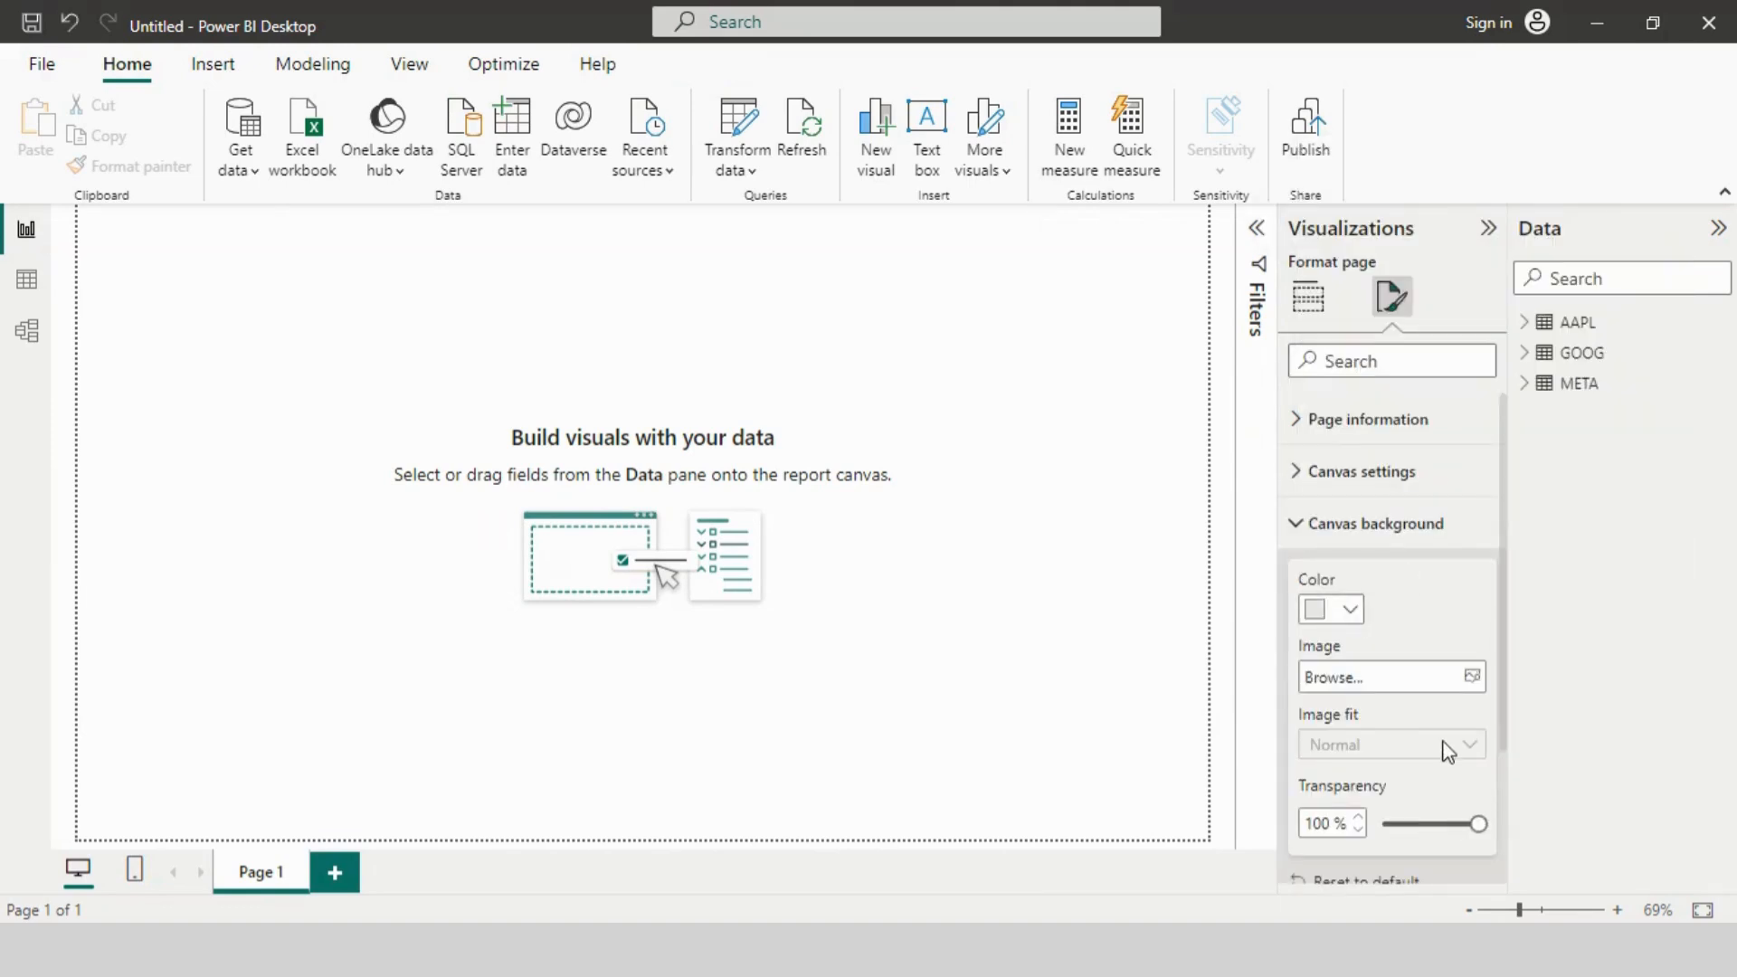
left_click(1425, 825)
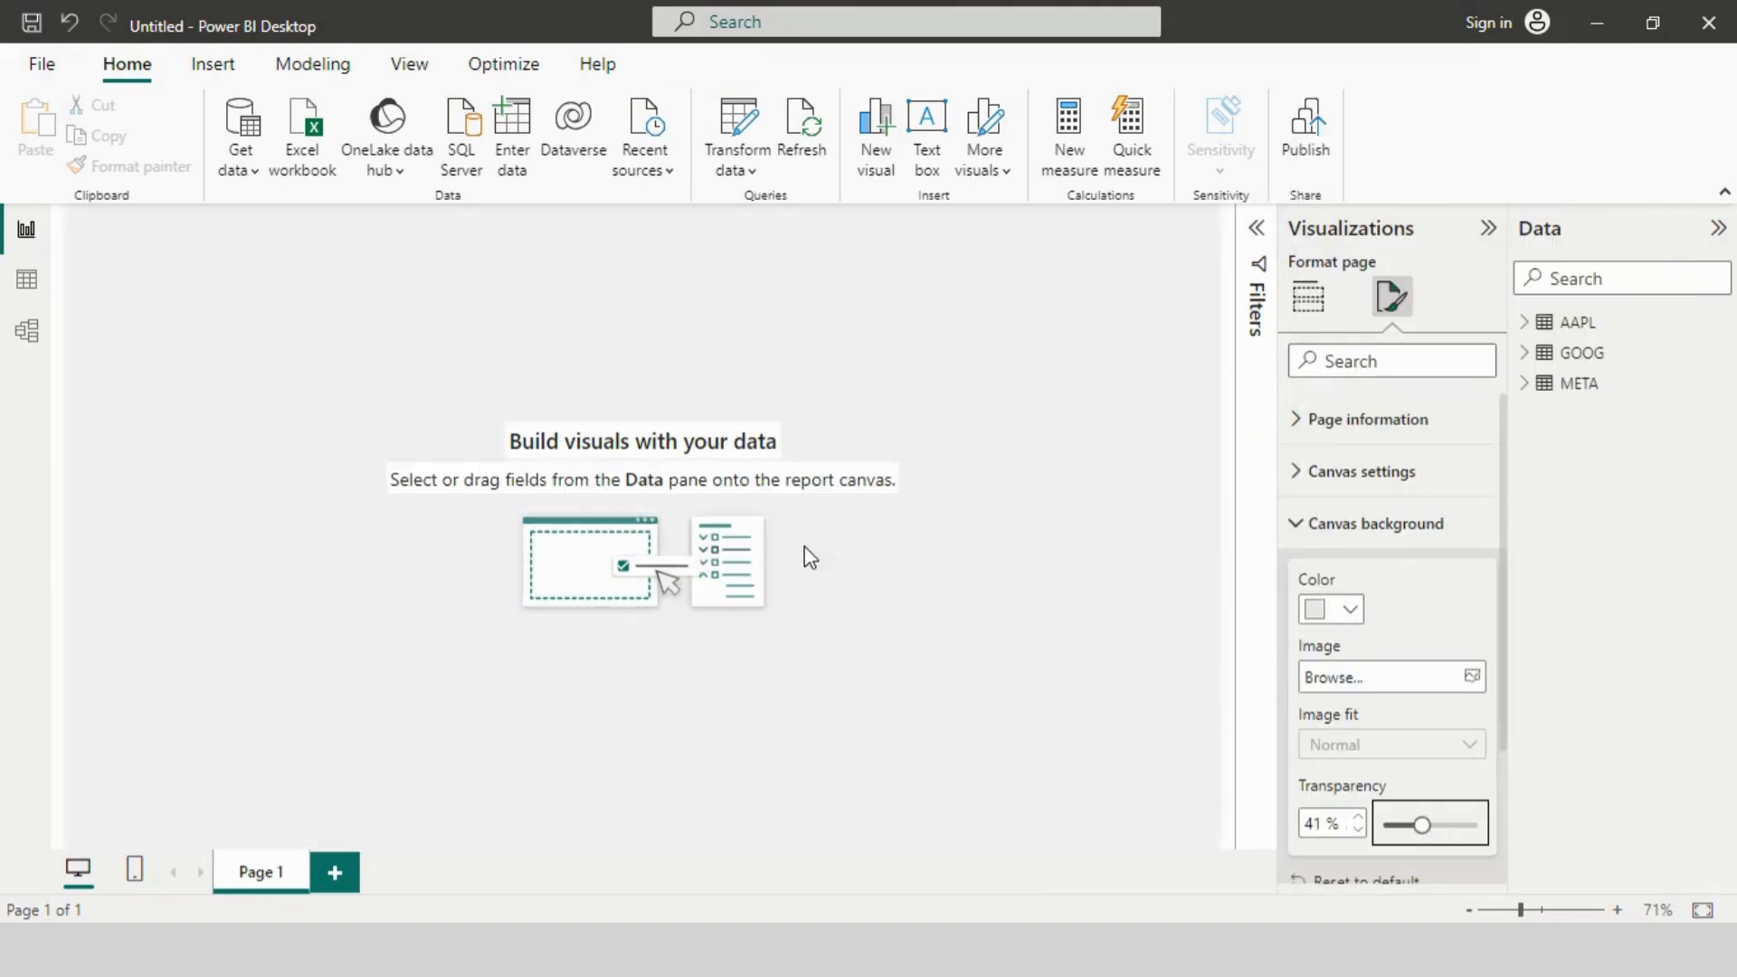
Step: Add a text box to the report page and resize it into a thin full-width banner along the page's upper edge
left_click(884, 518)
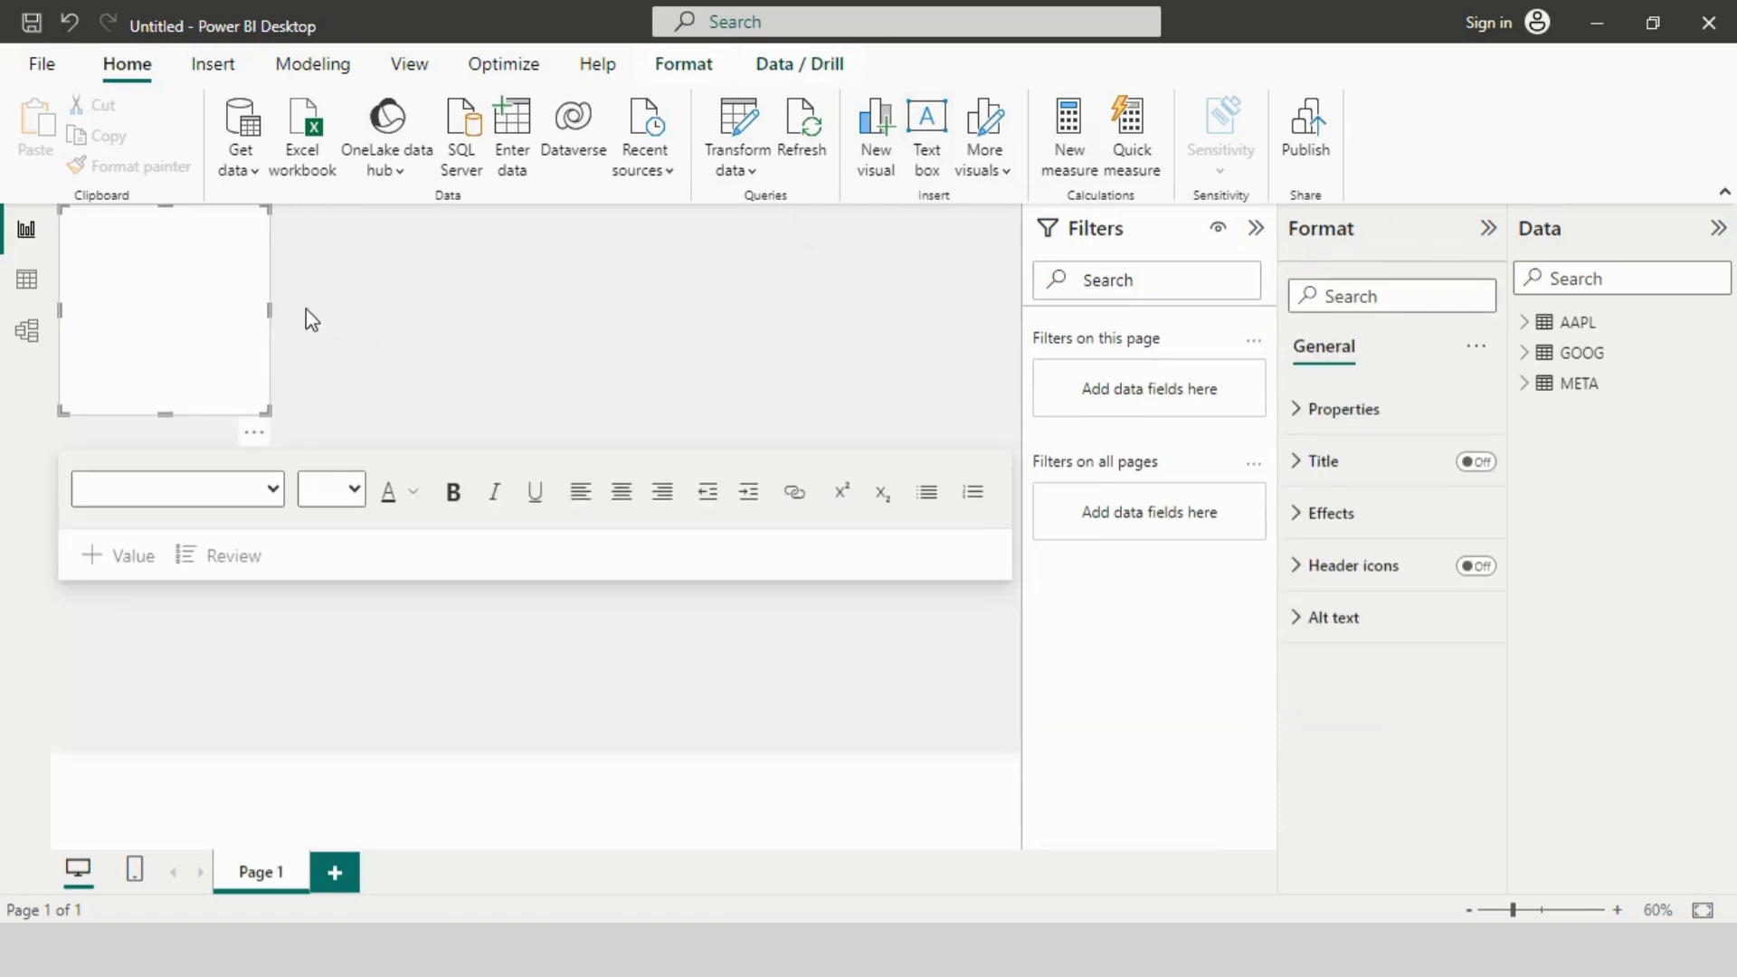
left_click_drag(270, 308, 1019, 299)
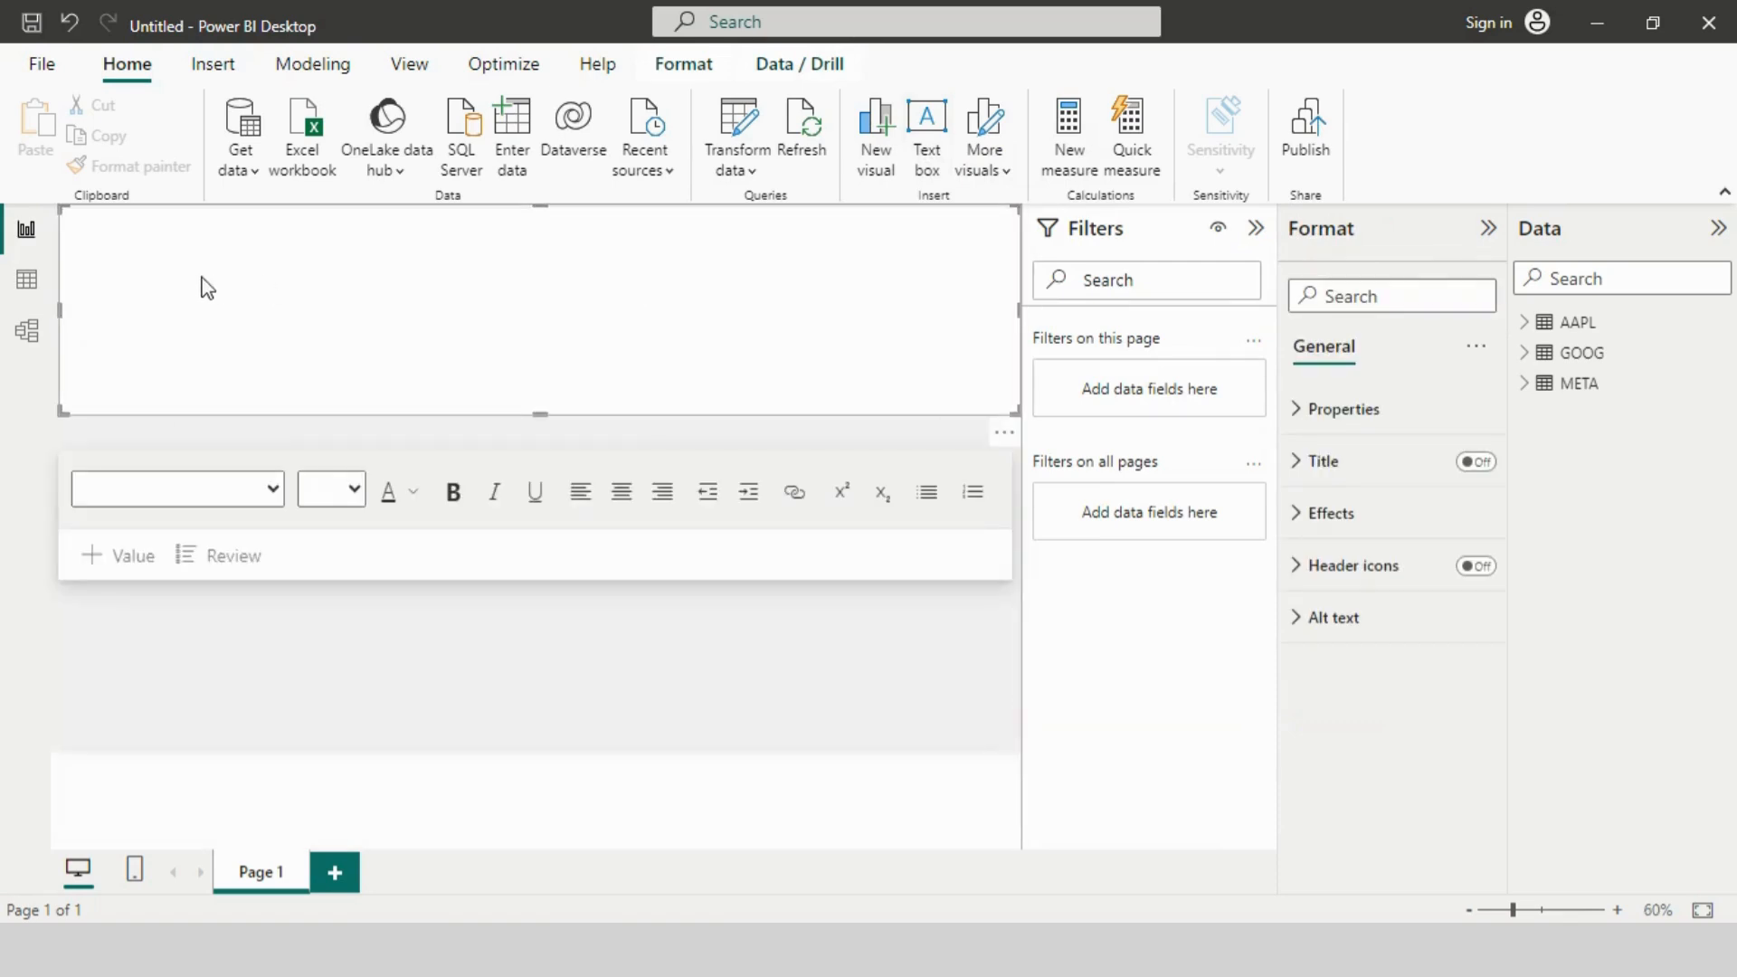
left_click_drag(60, 306, 37, 310)
left_click_drag(537, 413, 536, 266)
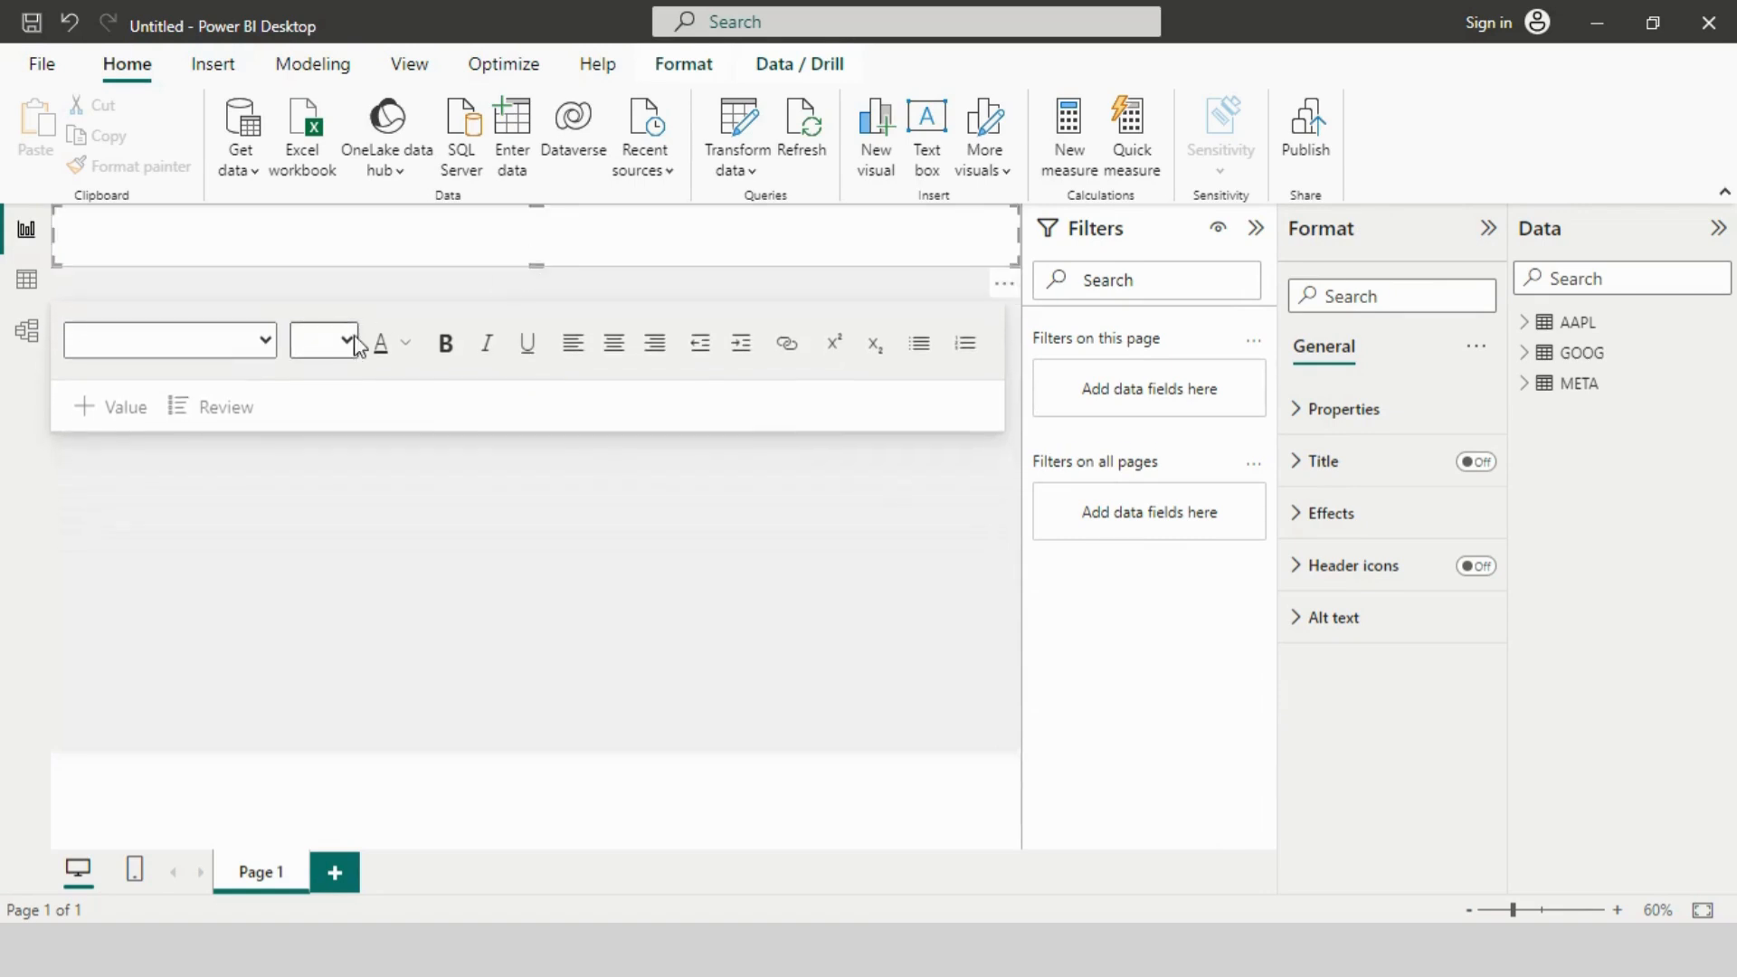
Step: Set the banner text box's font to DIN at size 28
left_click(264, 340)
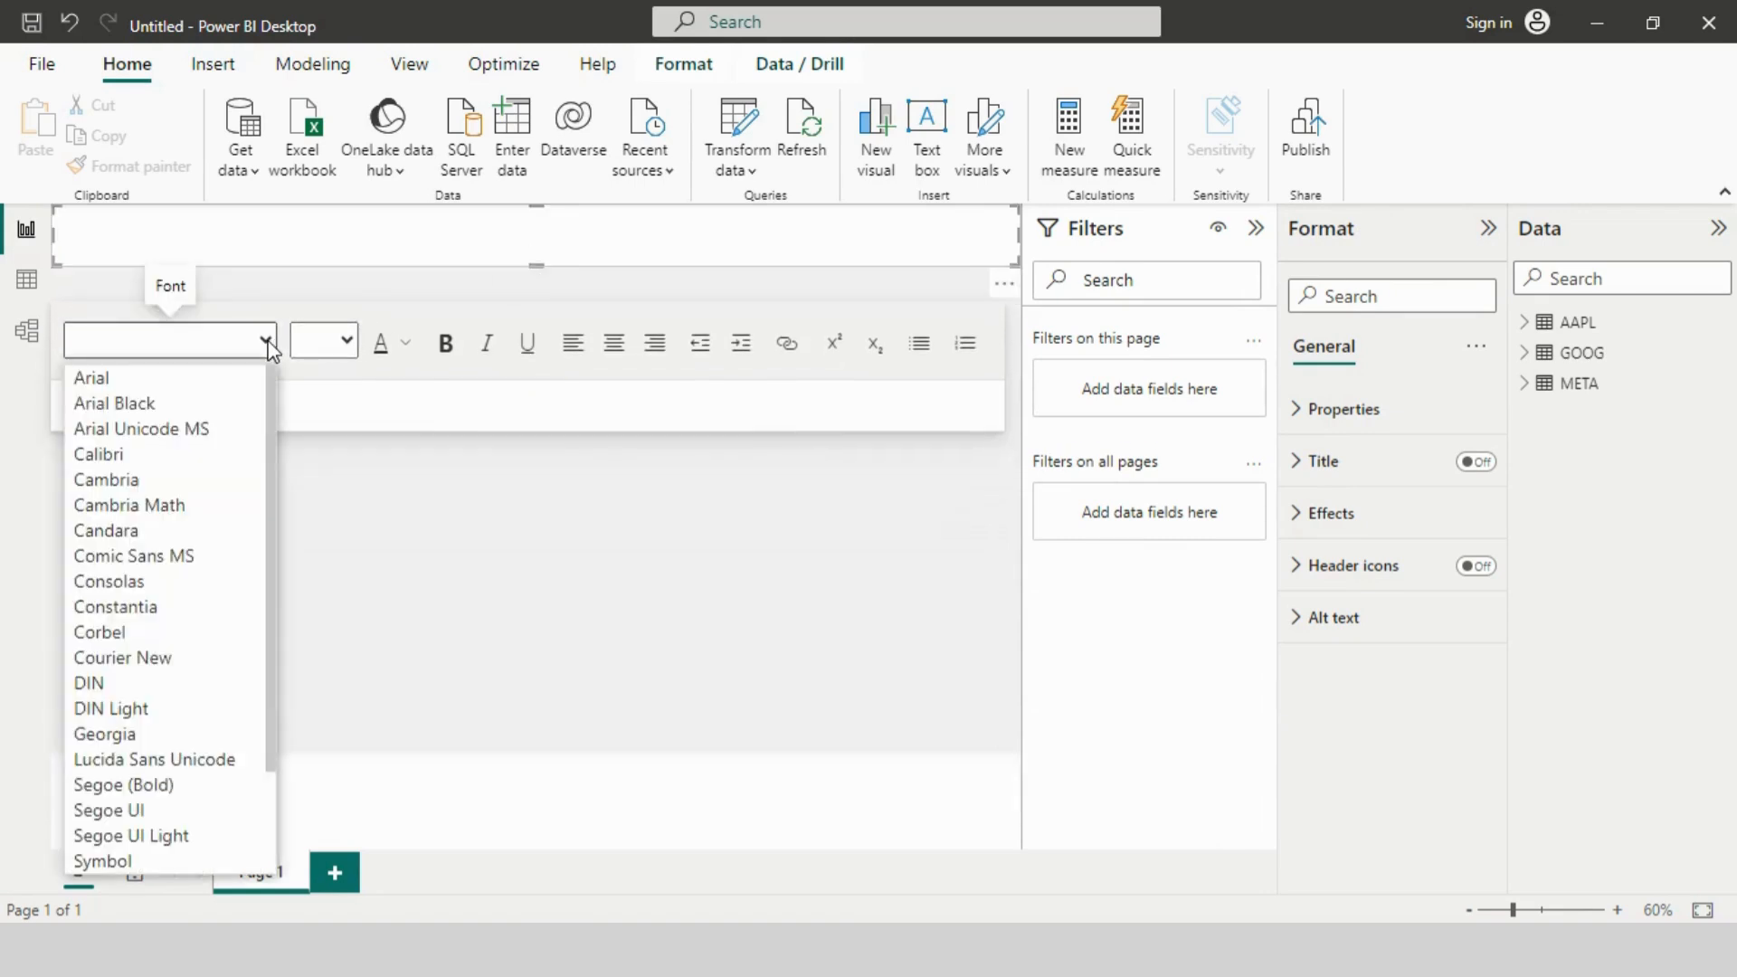
left_click(146, 683)
left_click(346, 341)
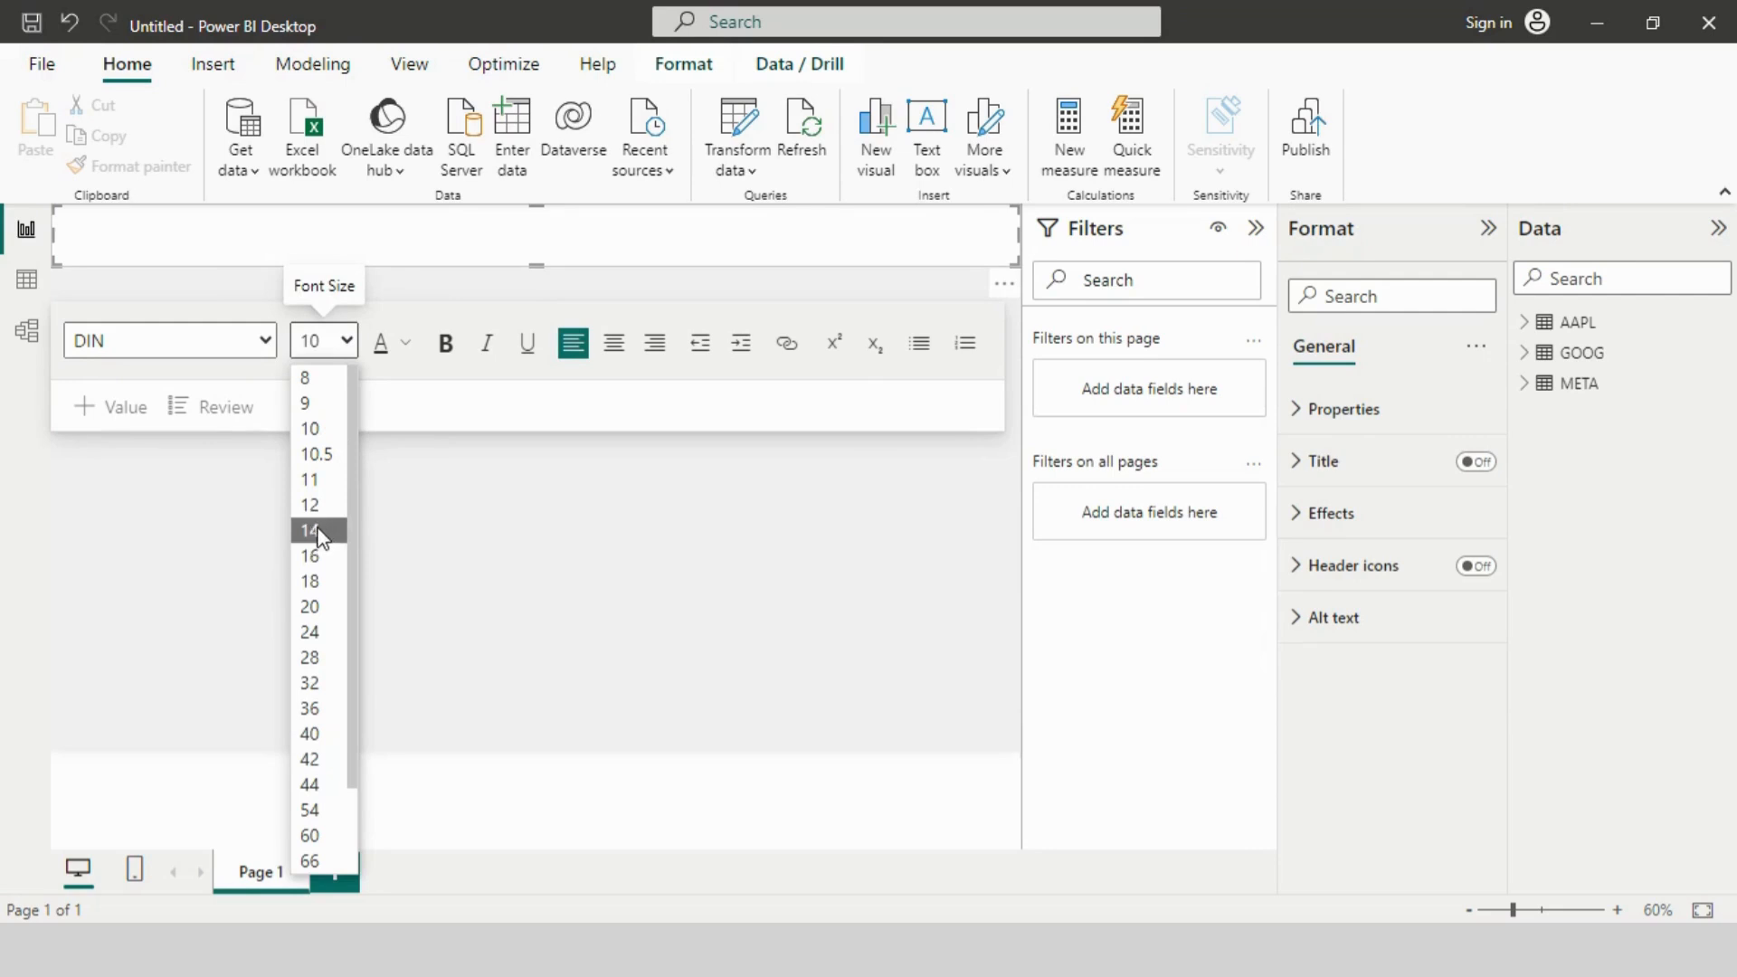
left_click(317, 532)
left_click(348, 340)
left_click(307, 657)
Step: Enter the title "Apple | Google | Meta Stock Price Analysis" in the banner text box
left_click(264, 259)
type("A")
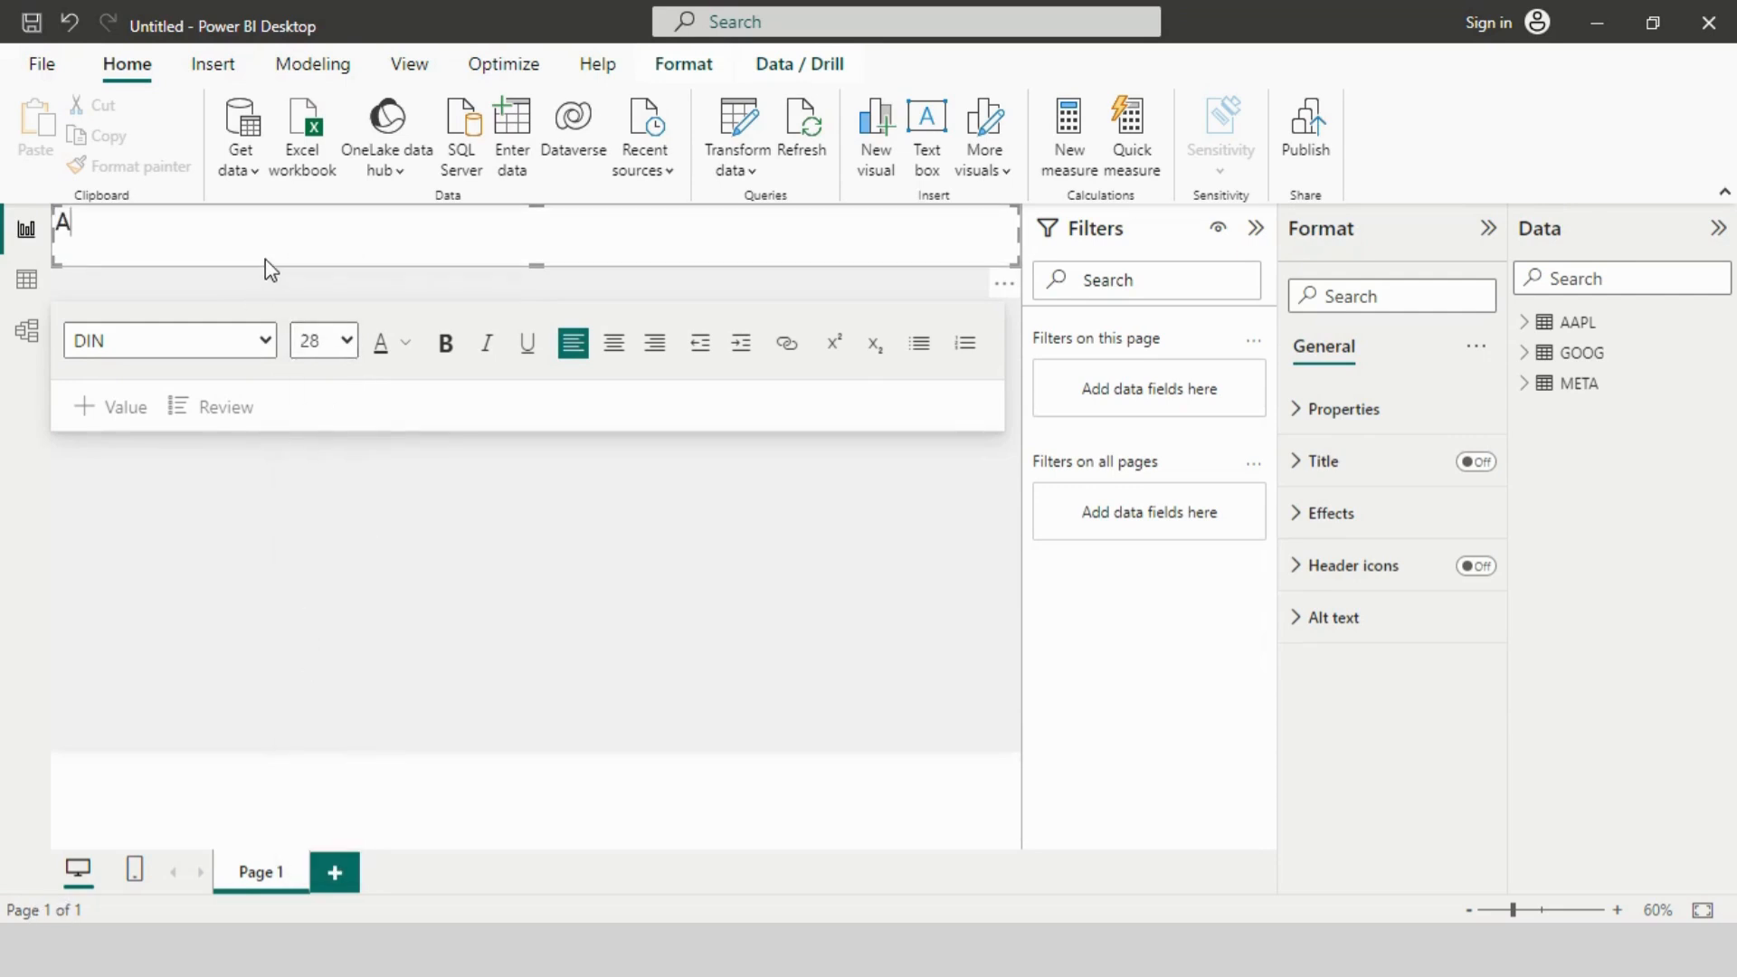
type("pple | Google | Me")
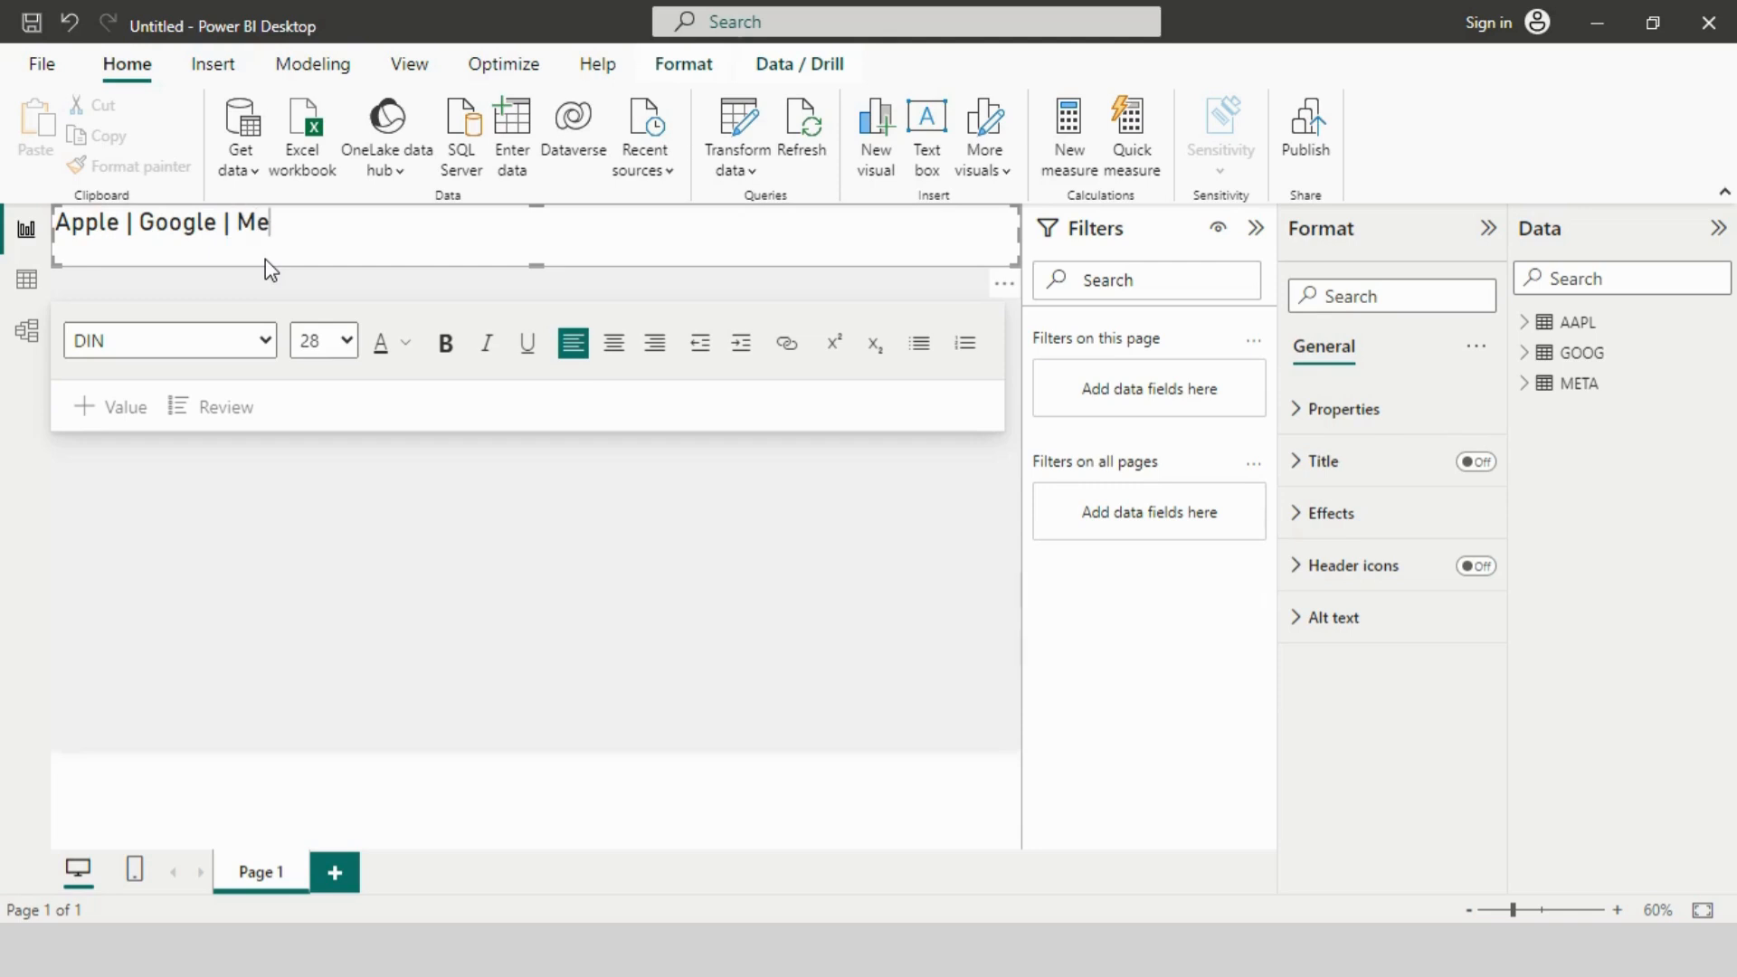
type("ta Stock Price A")
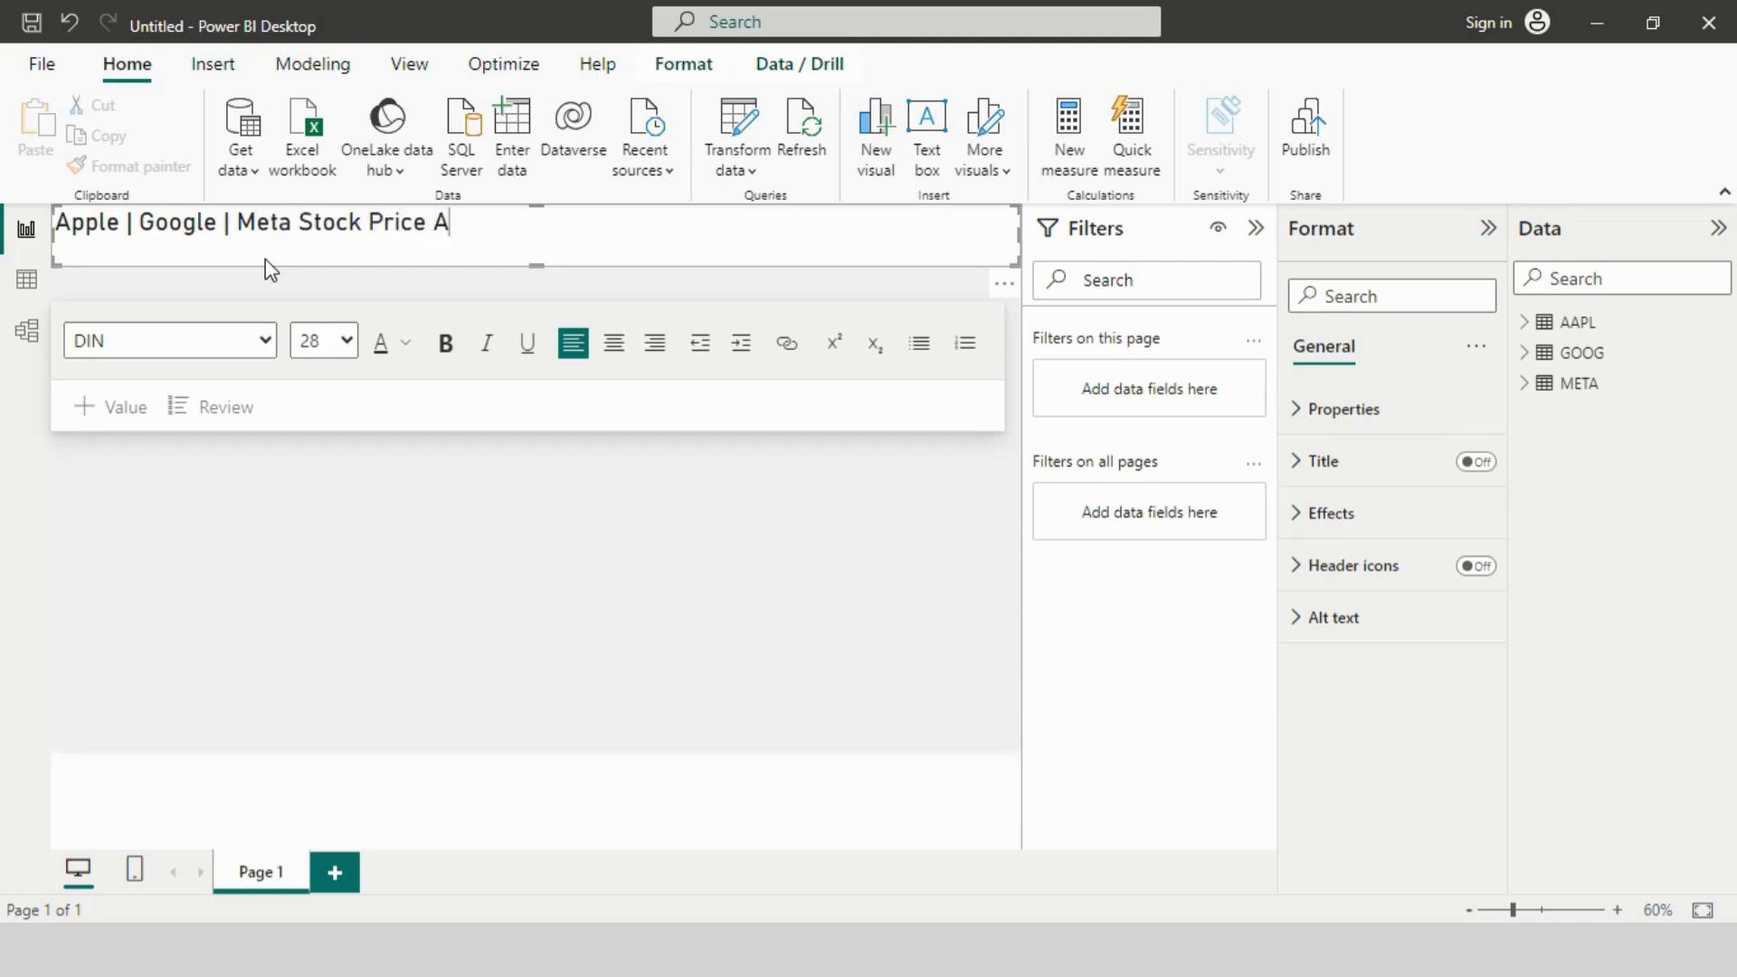
type("nalysis")
Step: Centre the banner title and reduce the text box's height to fit the single line of text
left_click_drag(530, 223, 54, 223)
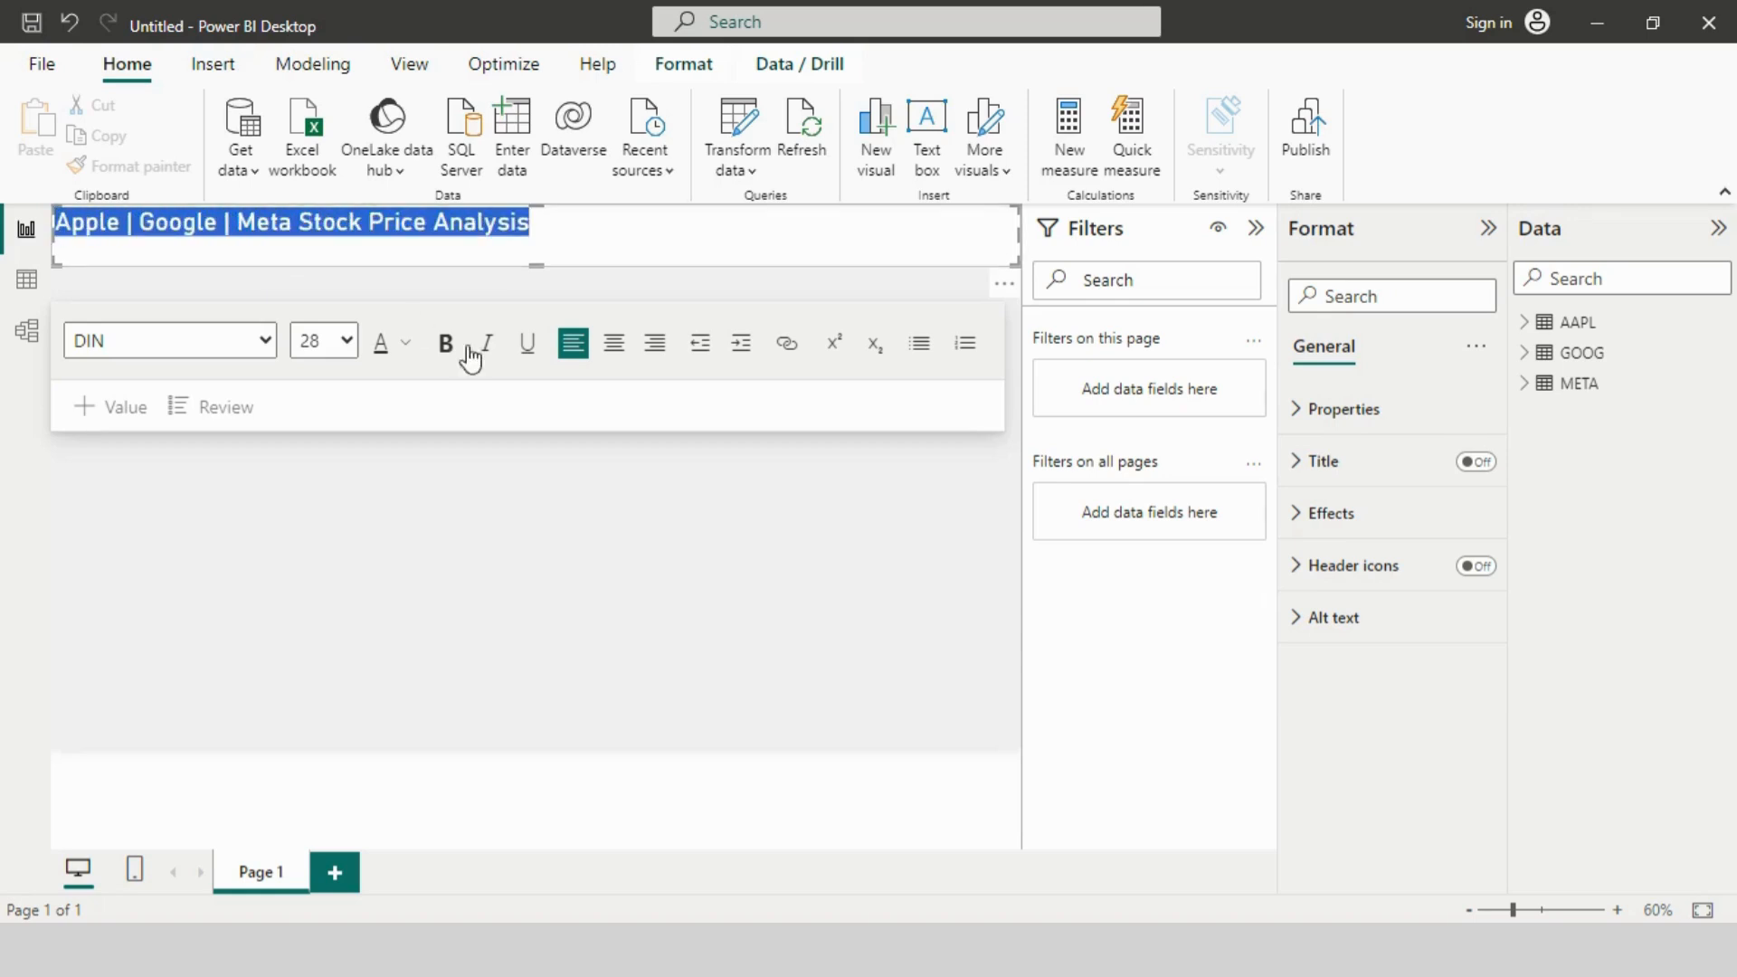
left_click(614, 342)
left_click_drag(541, 264, 538, 248)
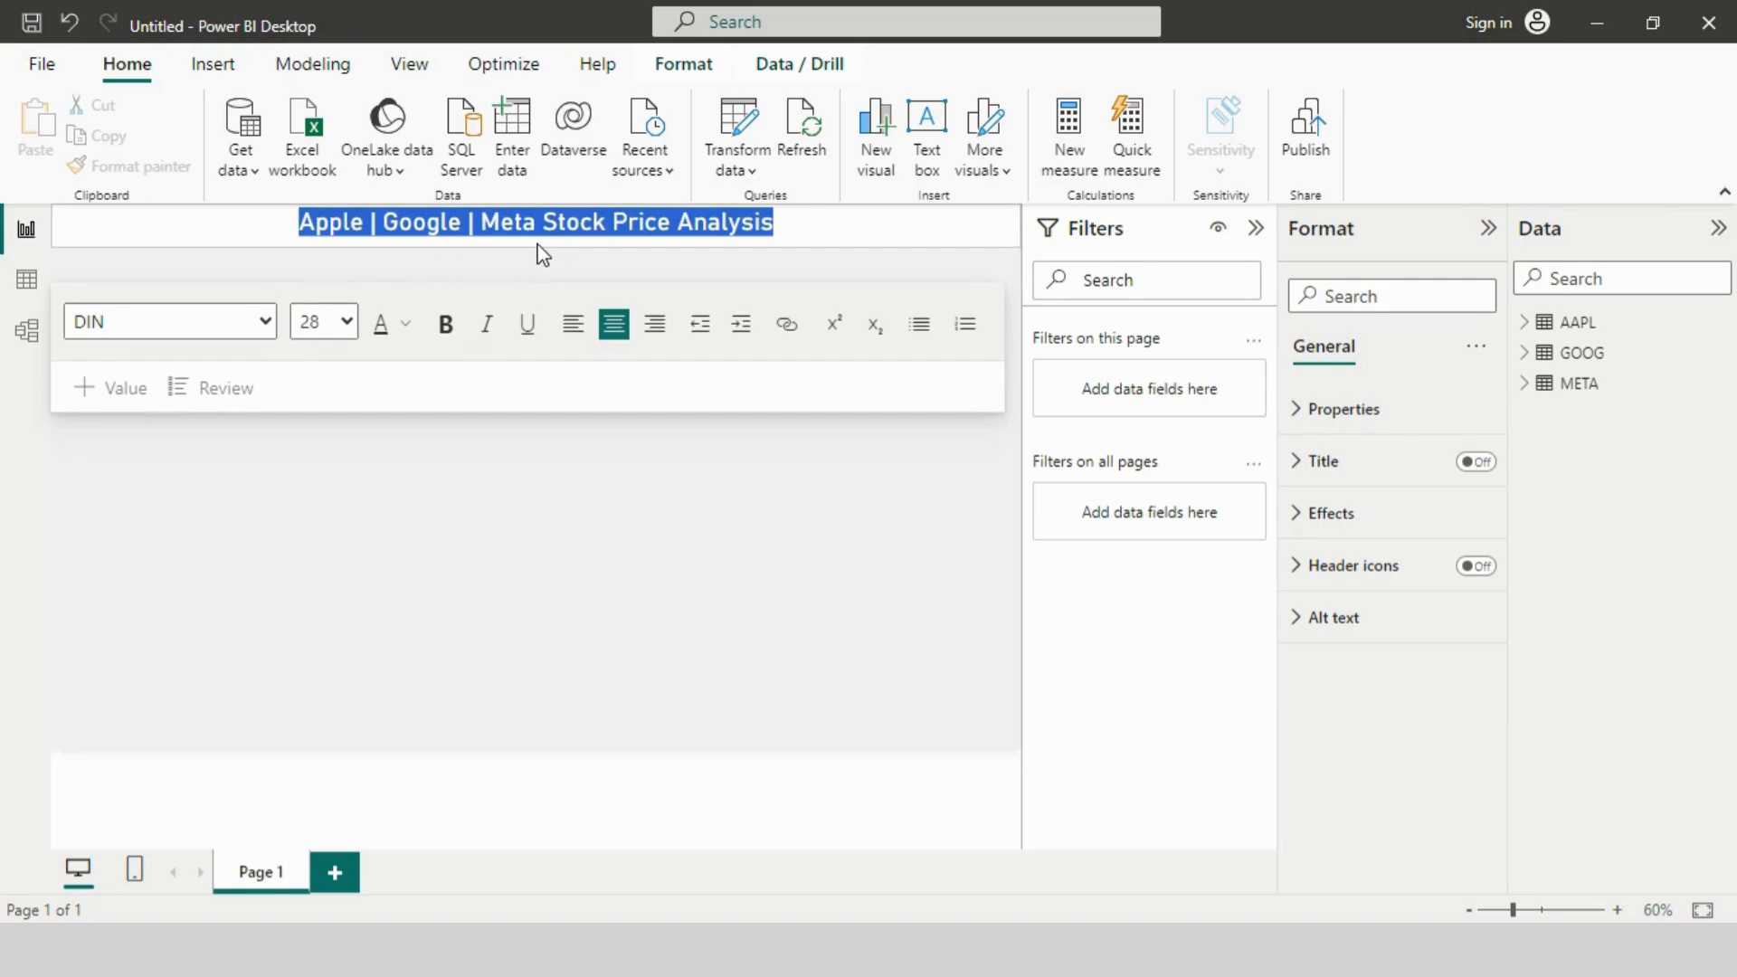
left_click(638, 552)
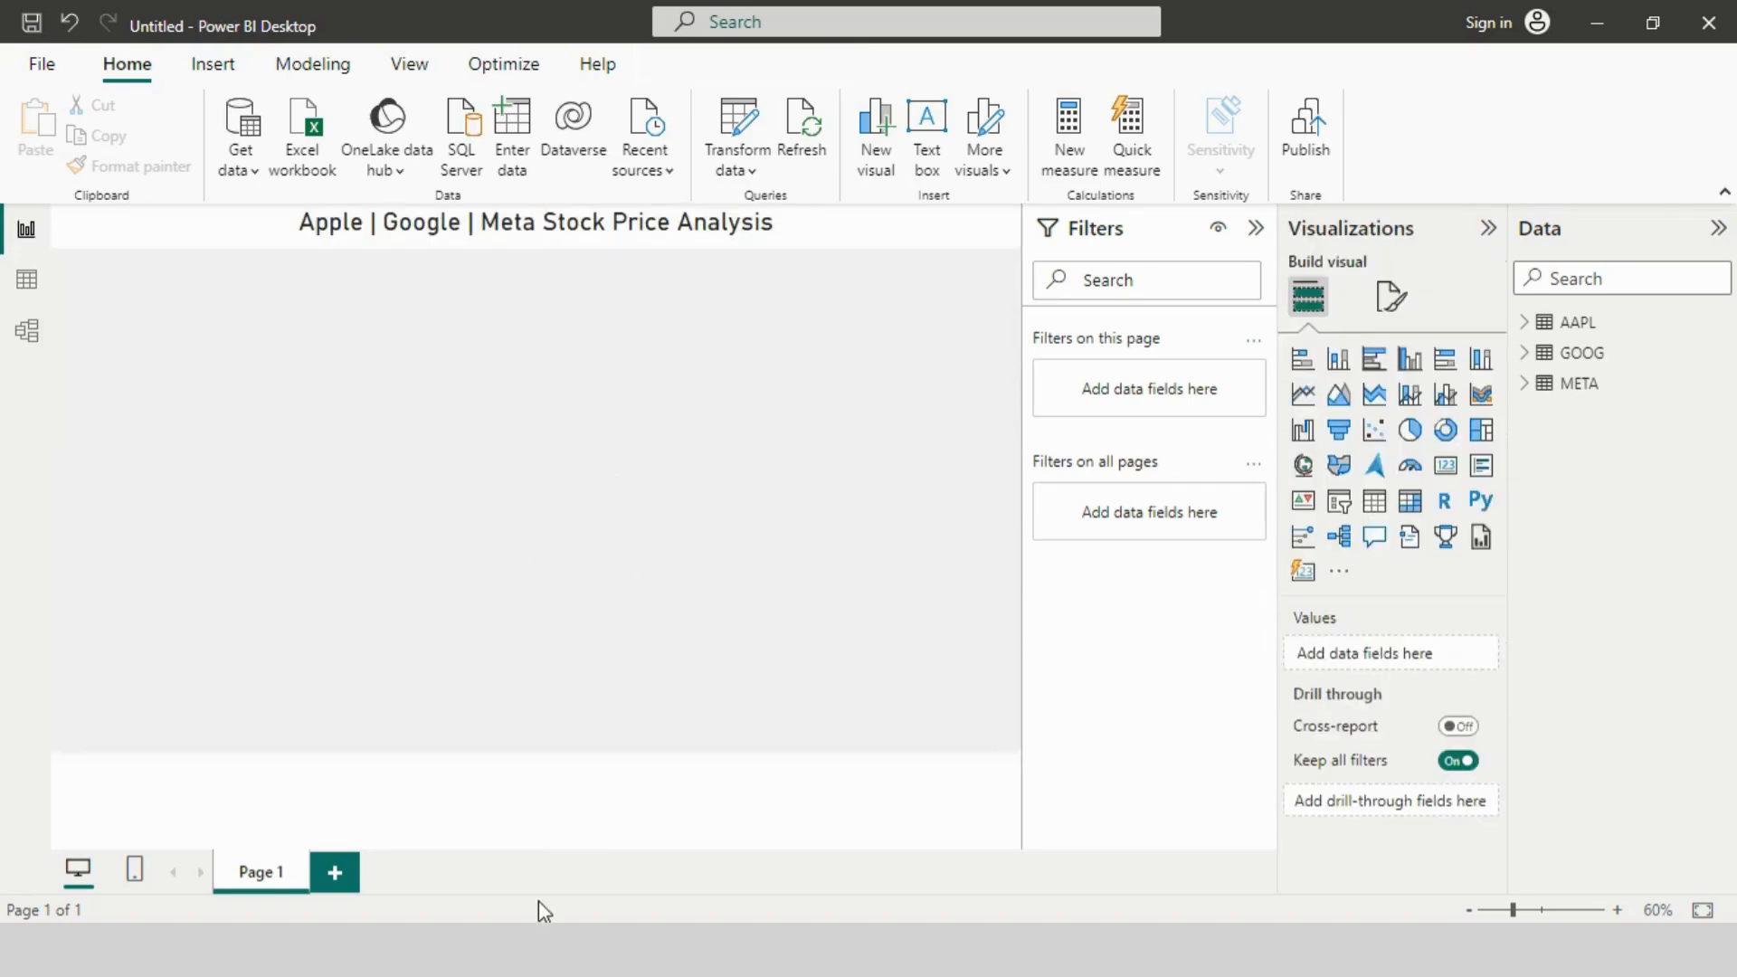
Step: Consult the dashboard requirements PDF and build a clustered column chart of the AAPL, GOOG and META Open prices by META's Date
key("alt+Tab")
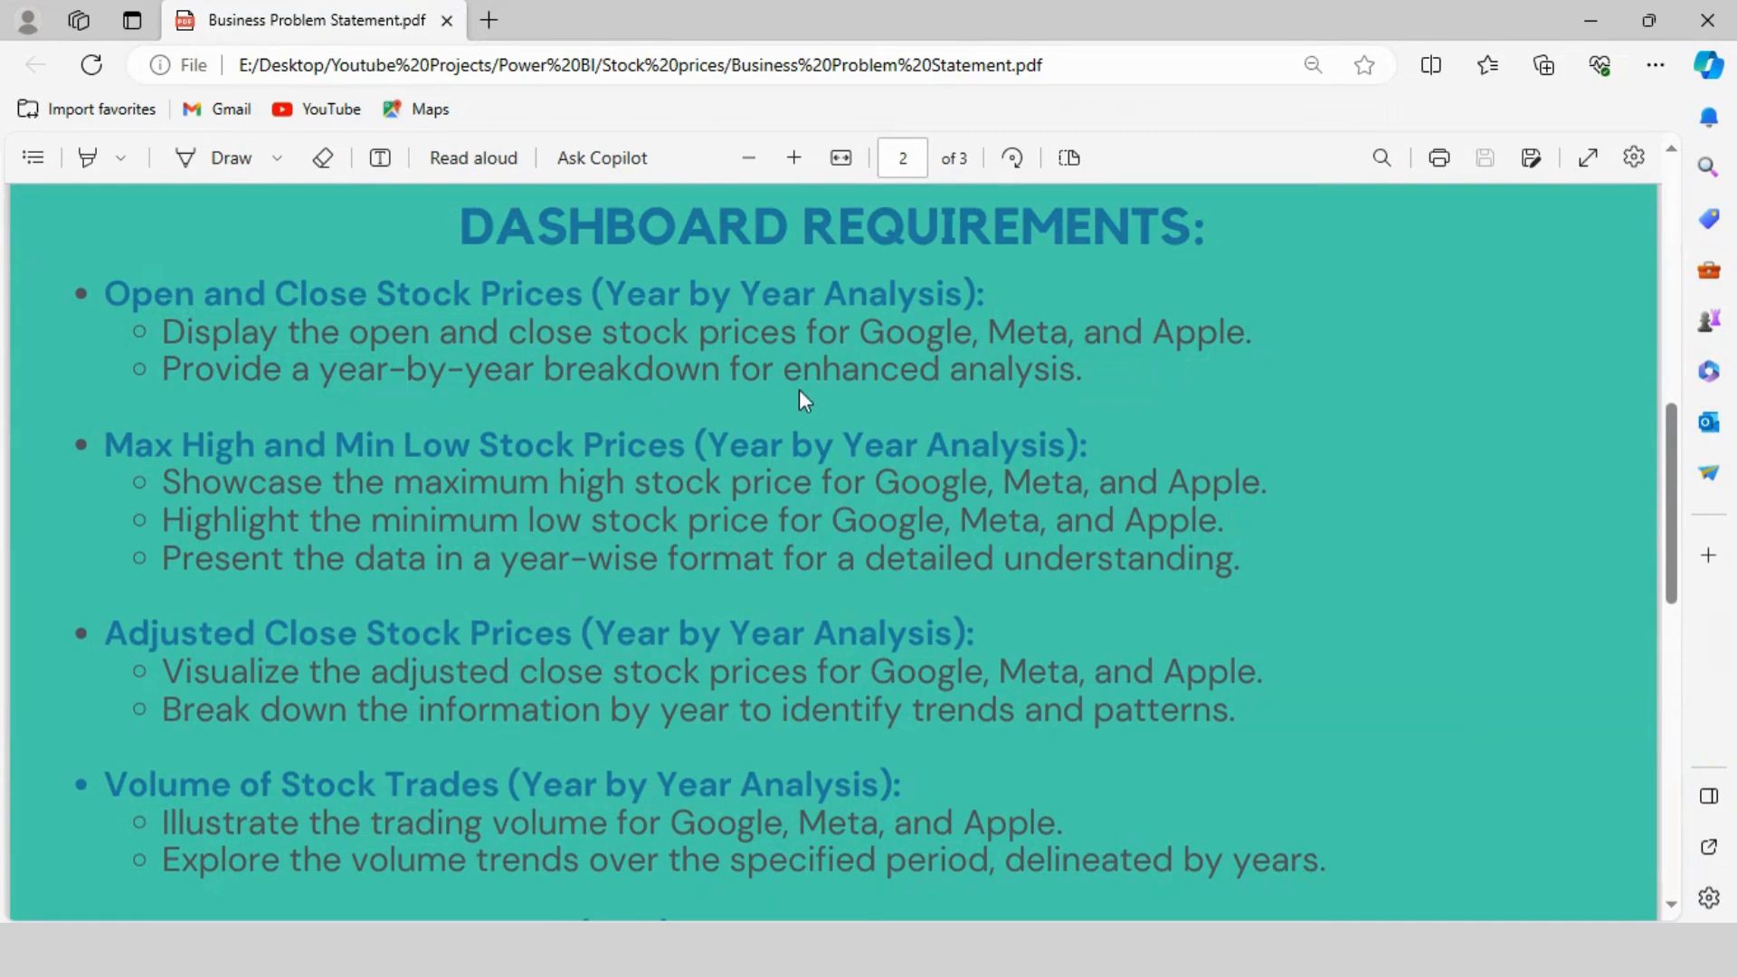
key("alt+Tab")
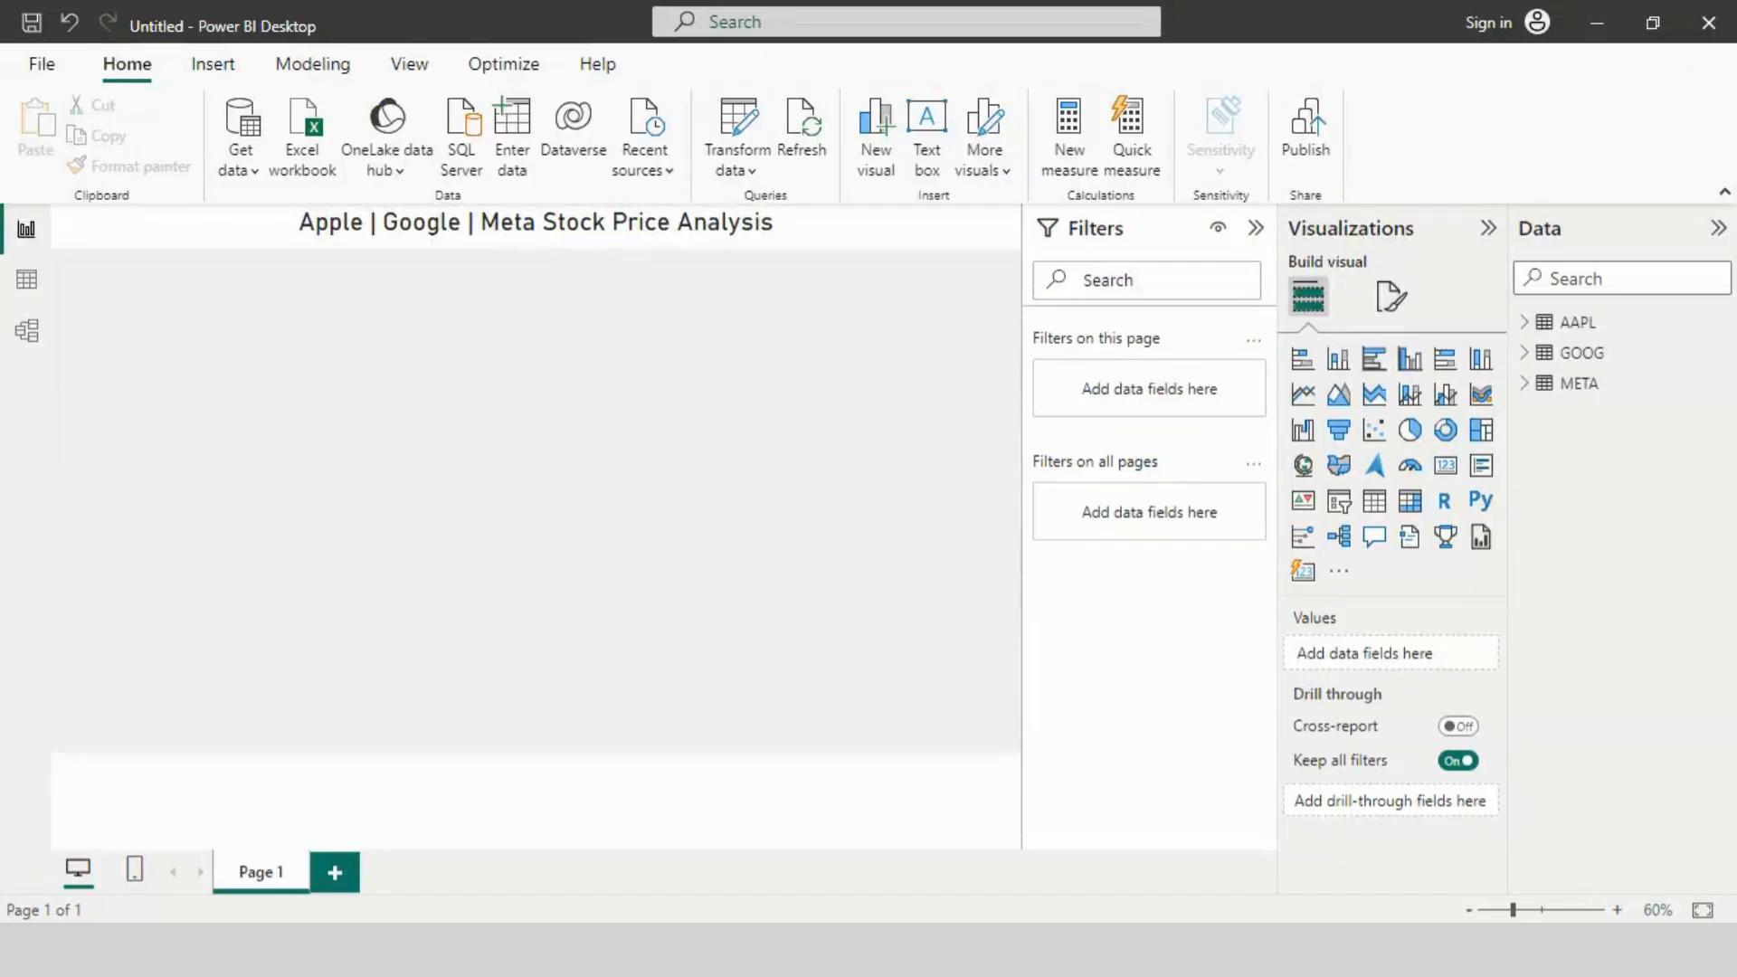
left_click(1526, 323)
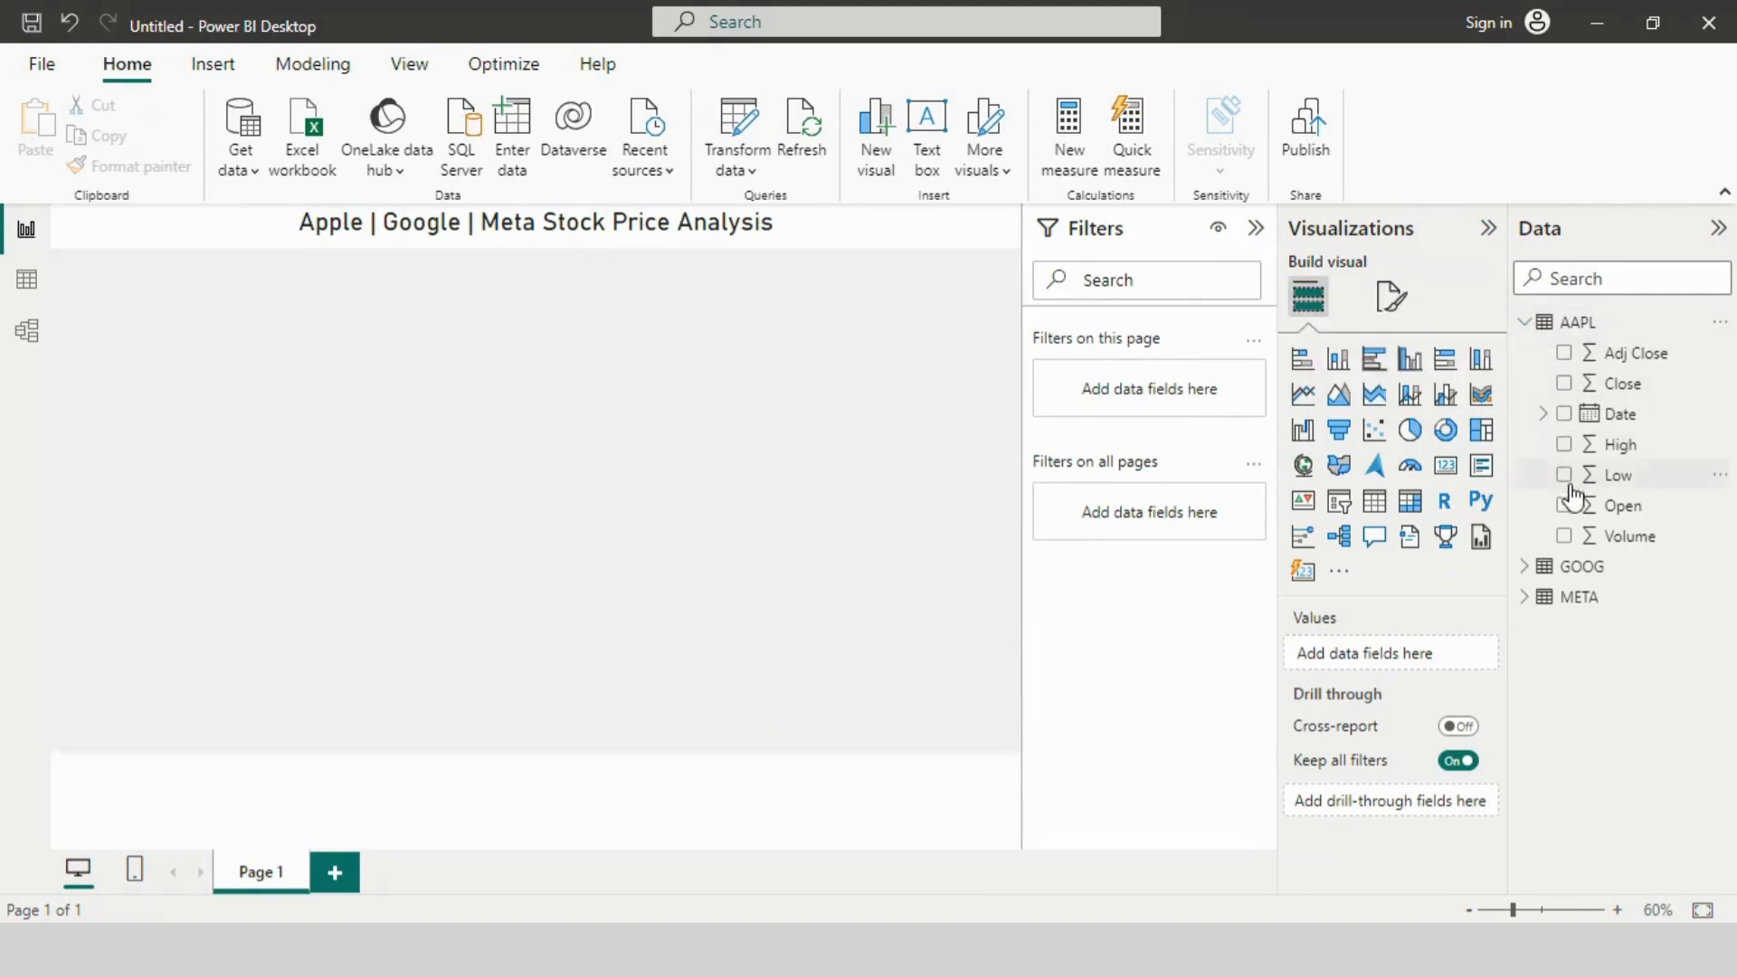
left_click(1526, 566)
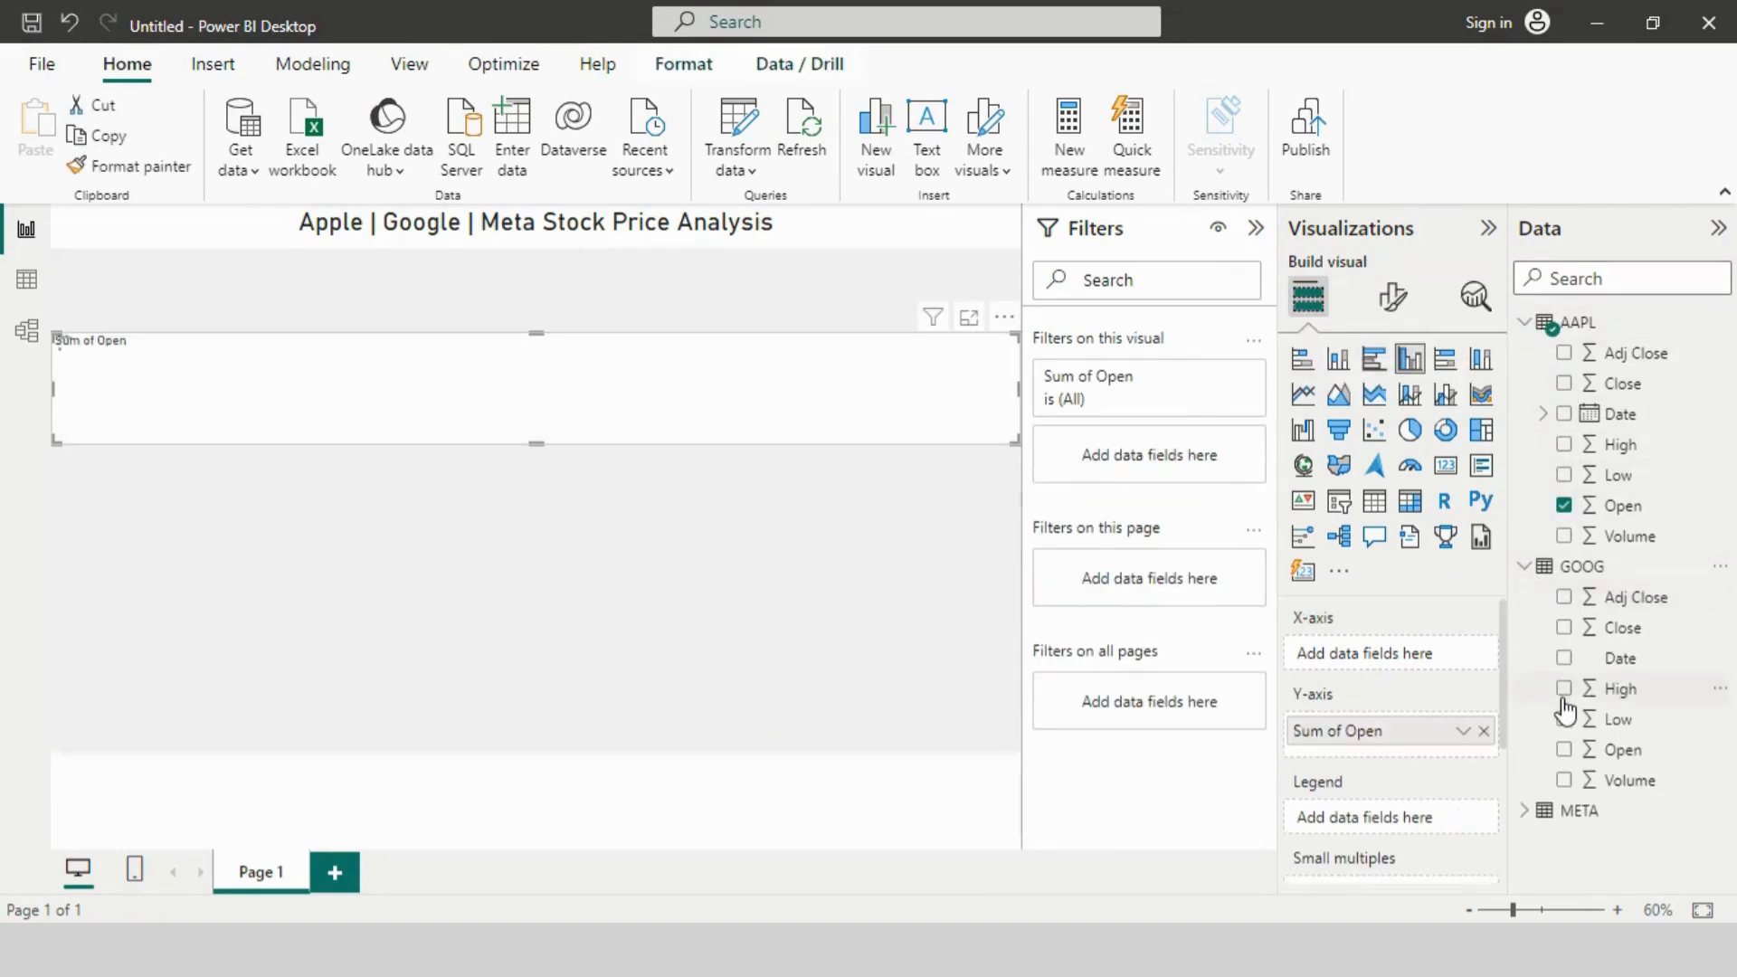
left_click(1565, 750)
left_click(1538, 811)
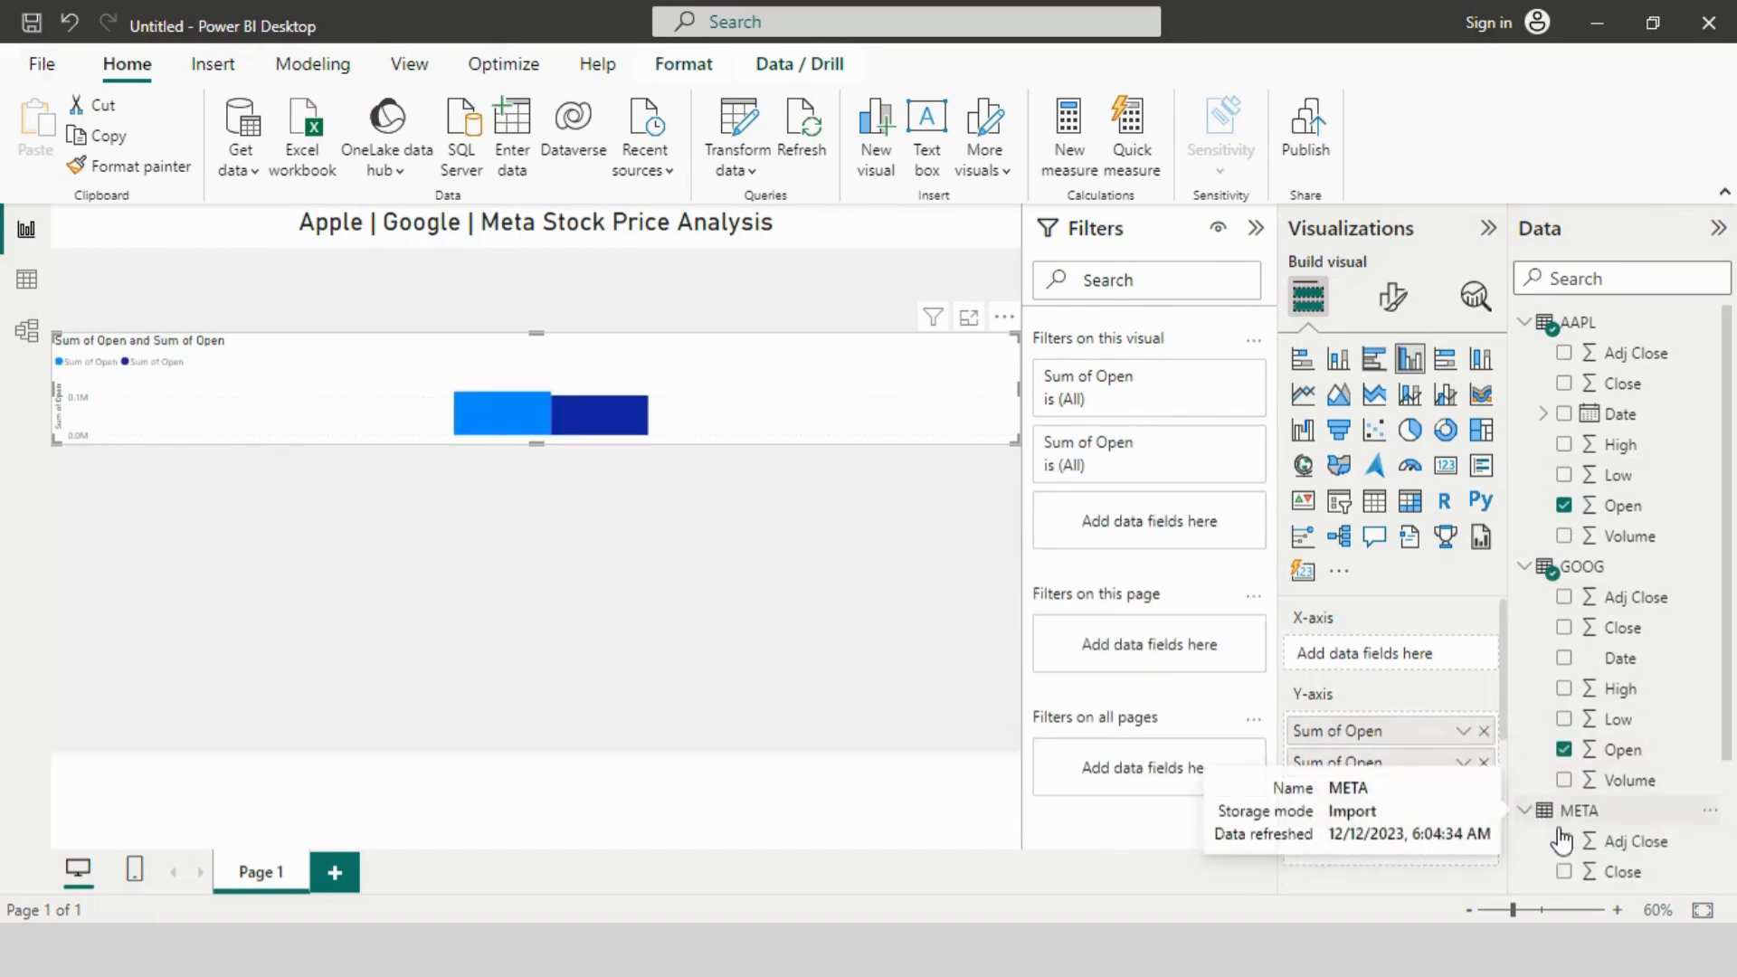
scroll(1730, 758, "down", 2)
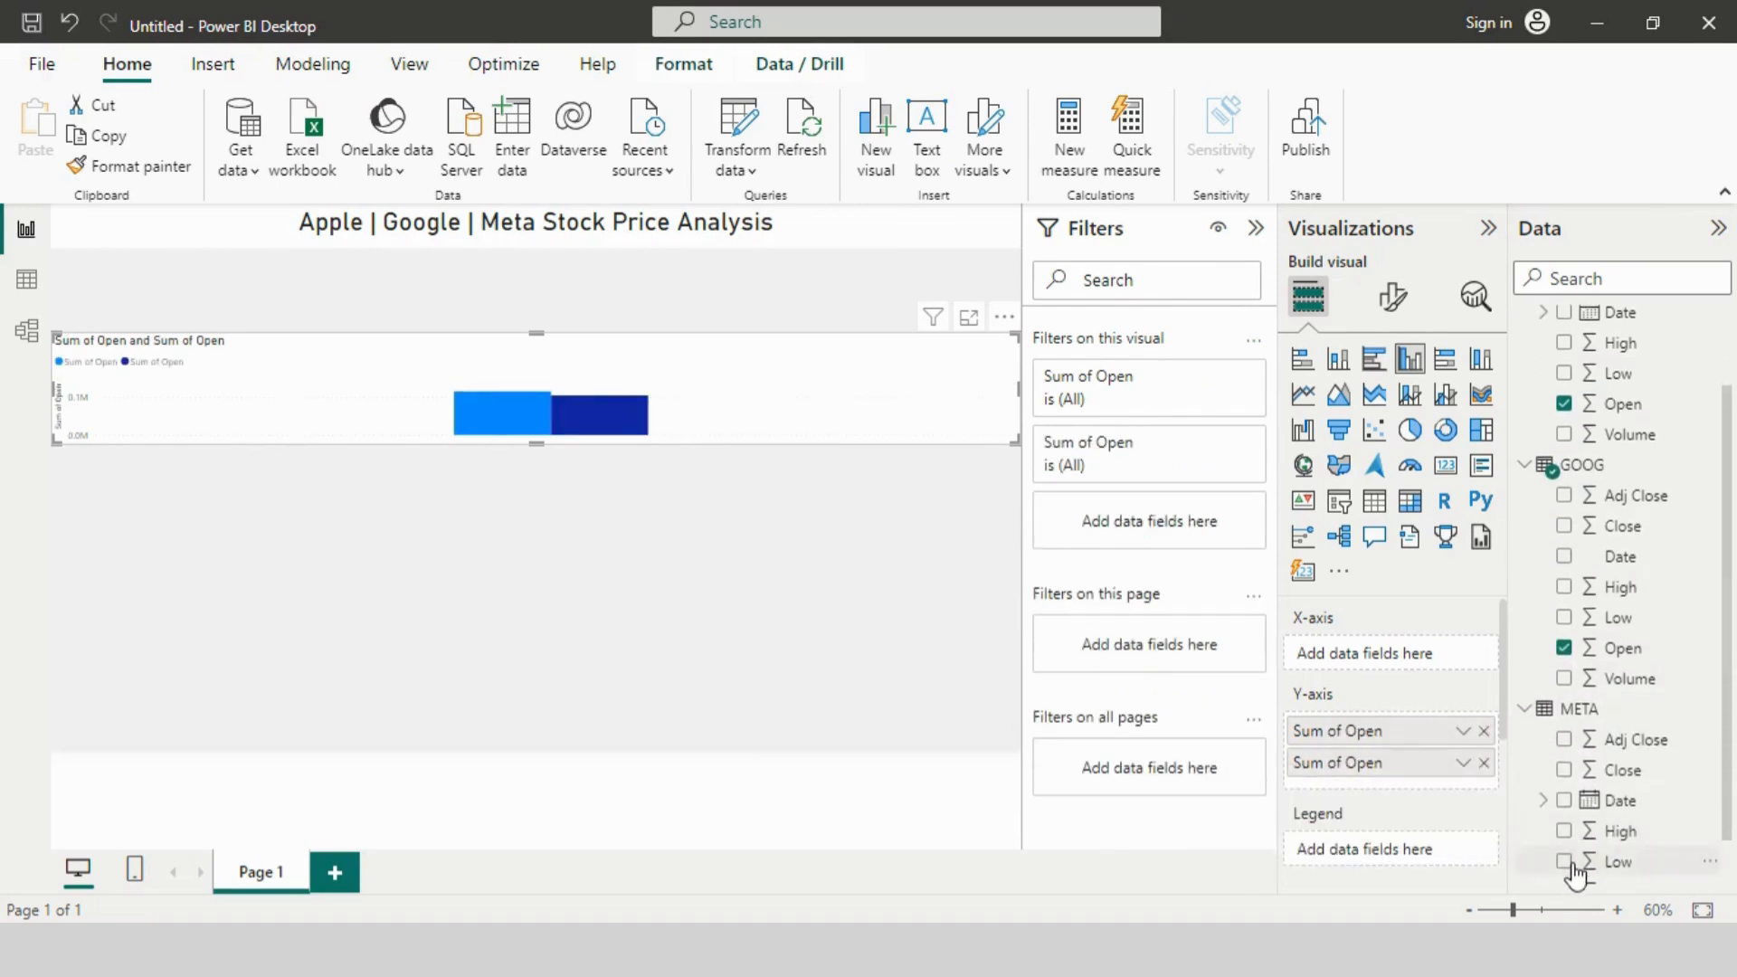
scroll(1735, 851, "down", 1)
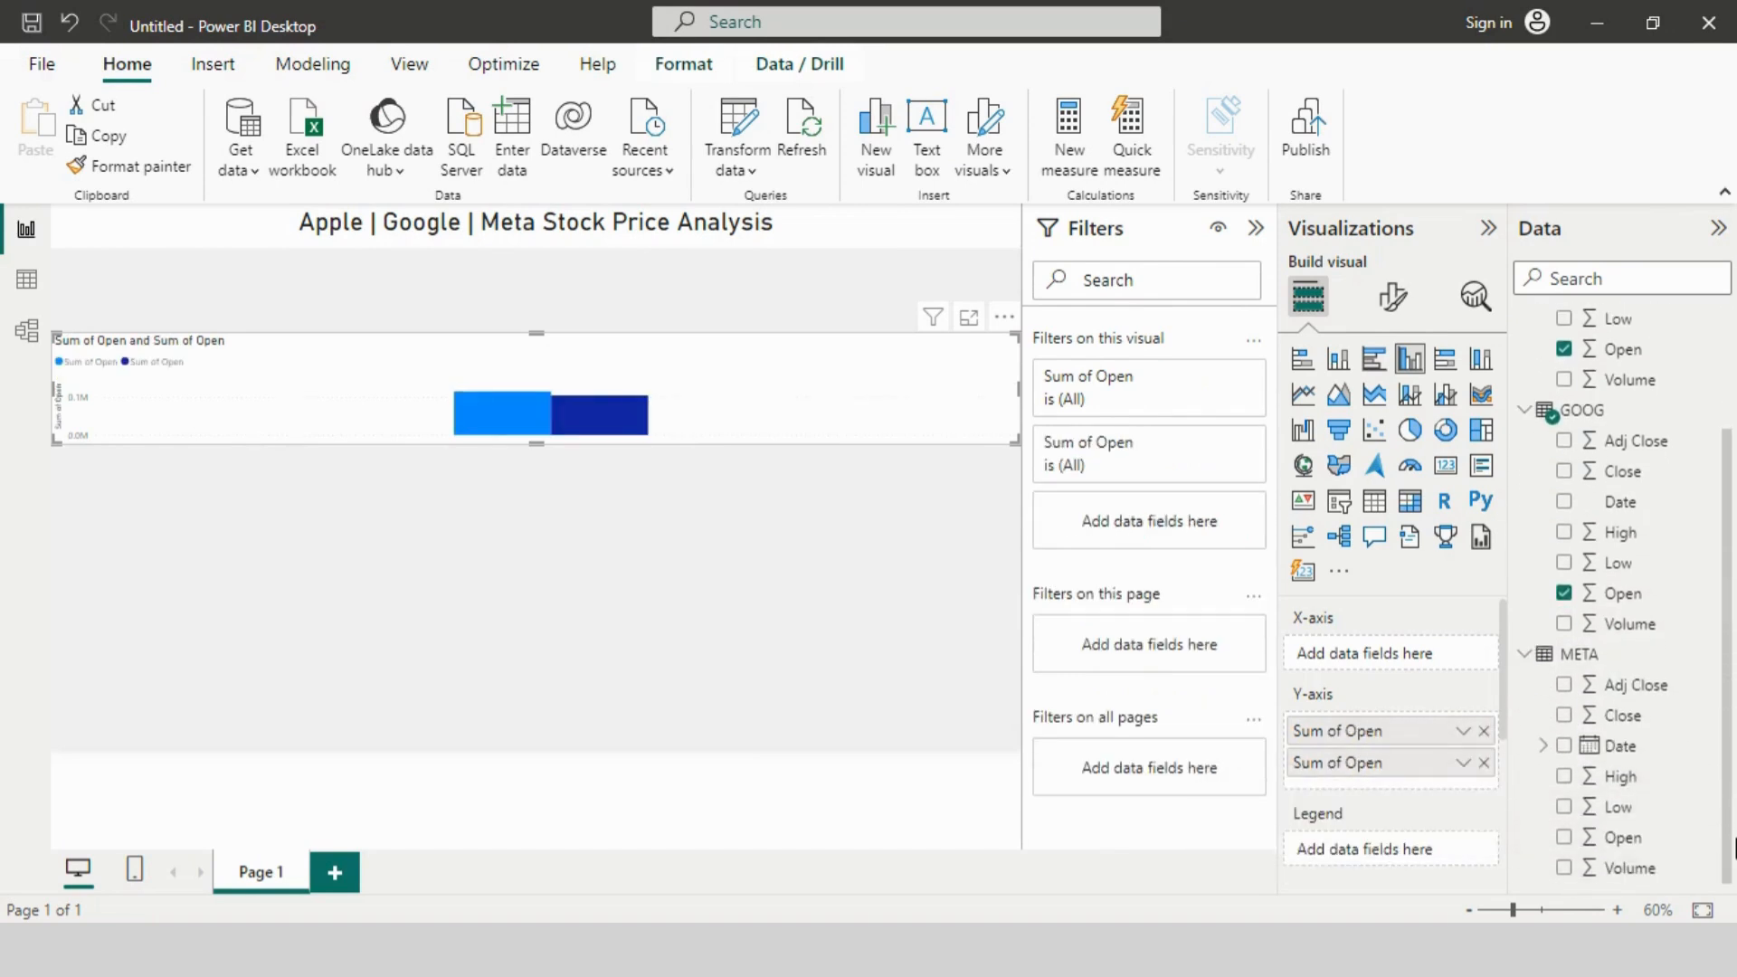
left_click(1566, 839)
left_click(1565, 746)
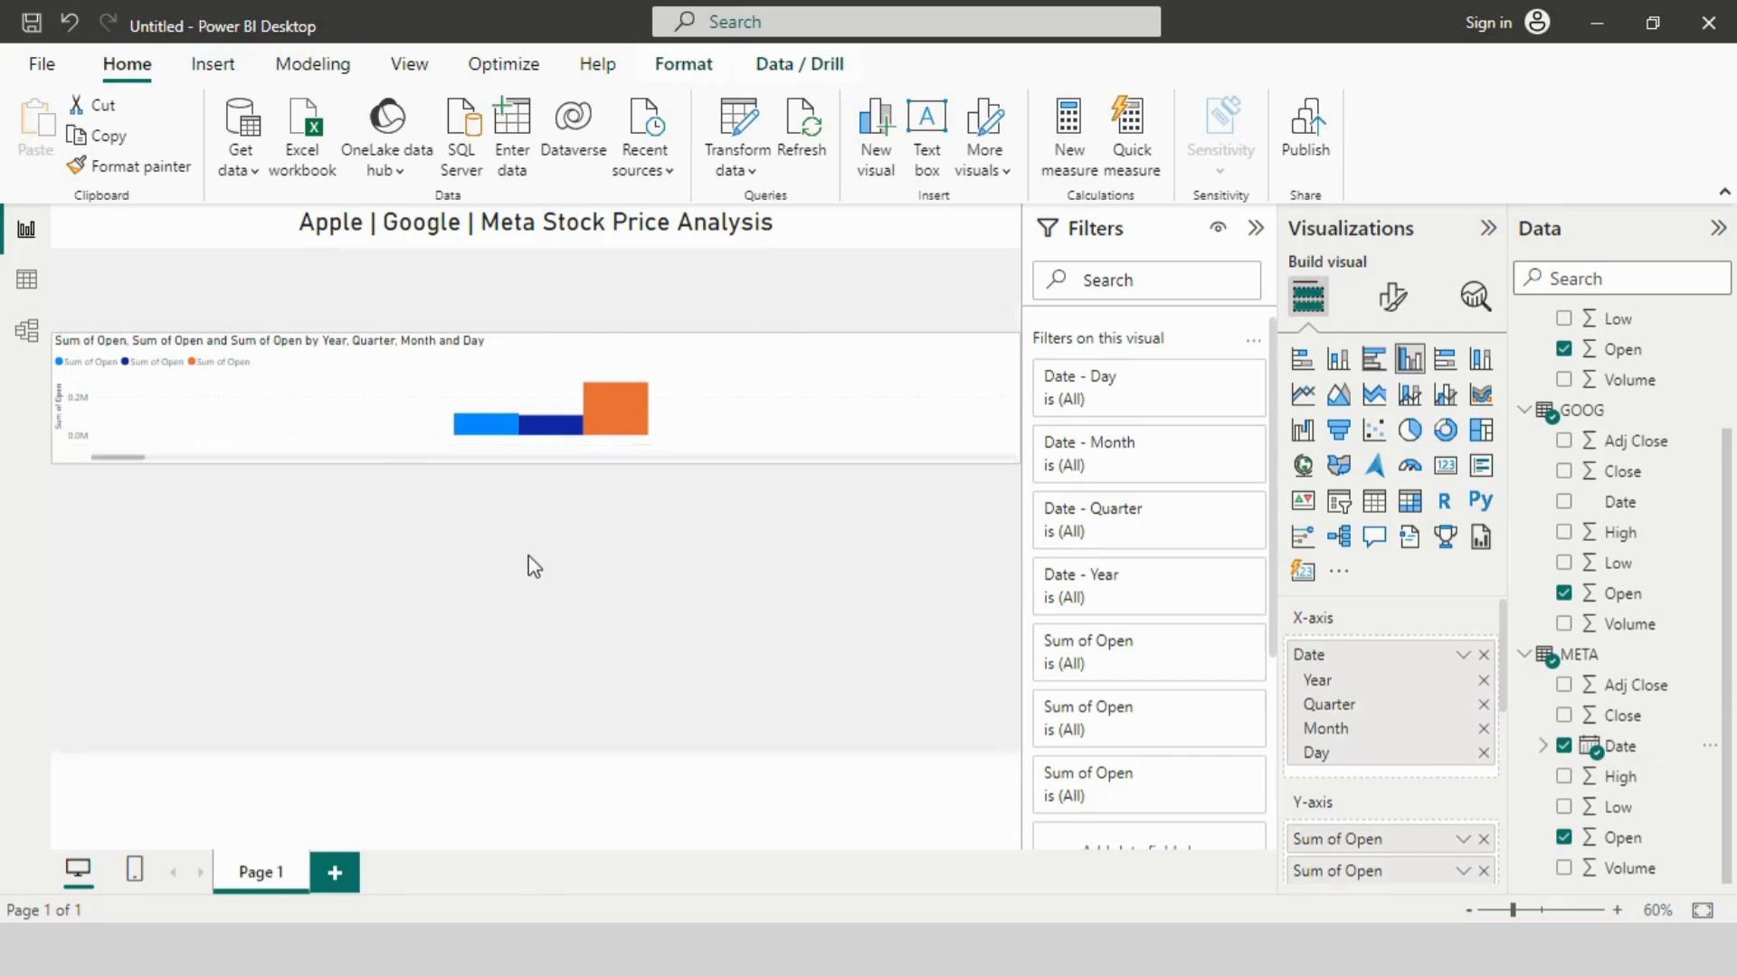
Step: Make the Open price chart taller and reduce its date hierarchy to Year by removing Day, Month and Quarter
left_click_drag(536, 443, 529, 558)
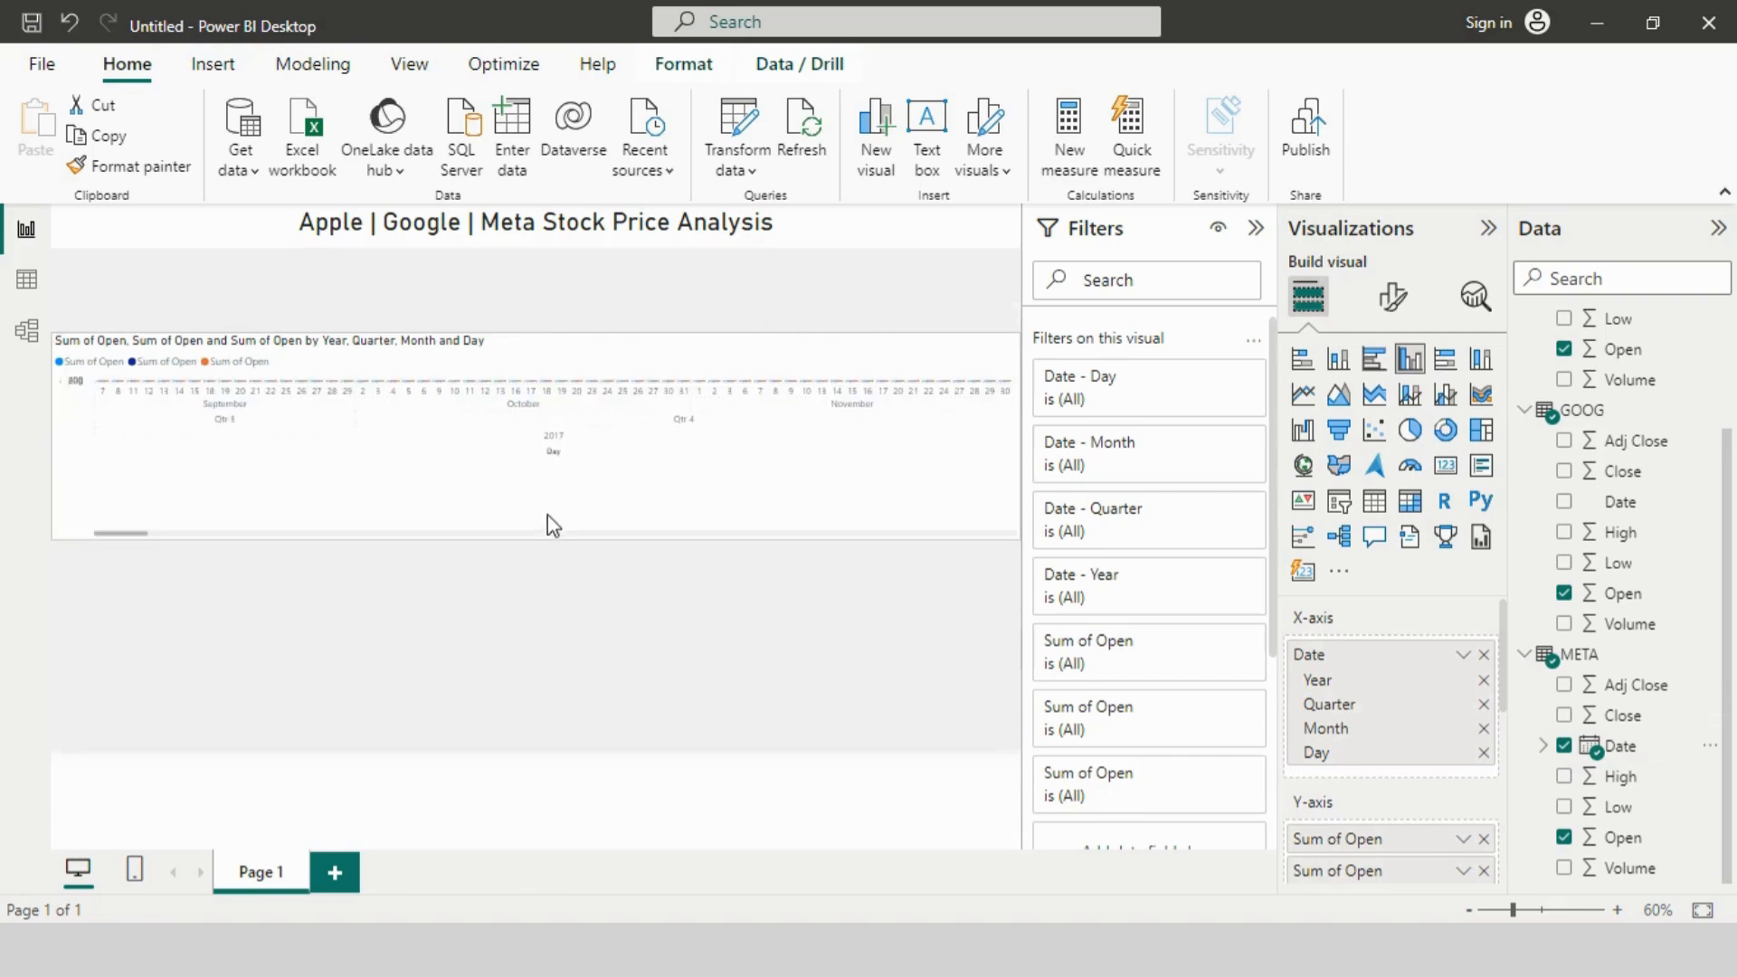
left_click(1484, 753)
left_click(1484, 729)
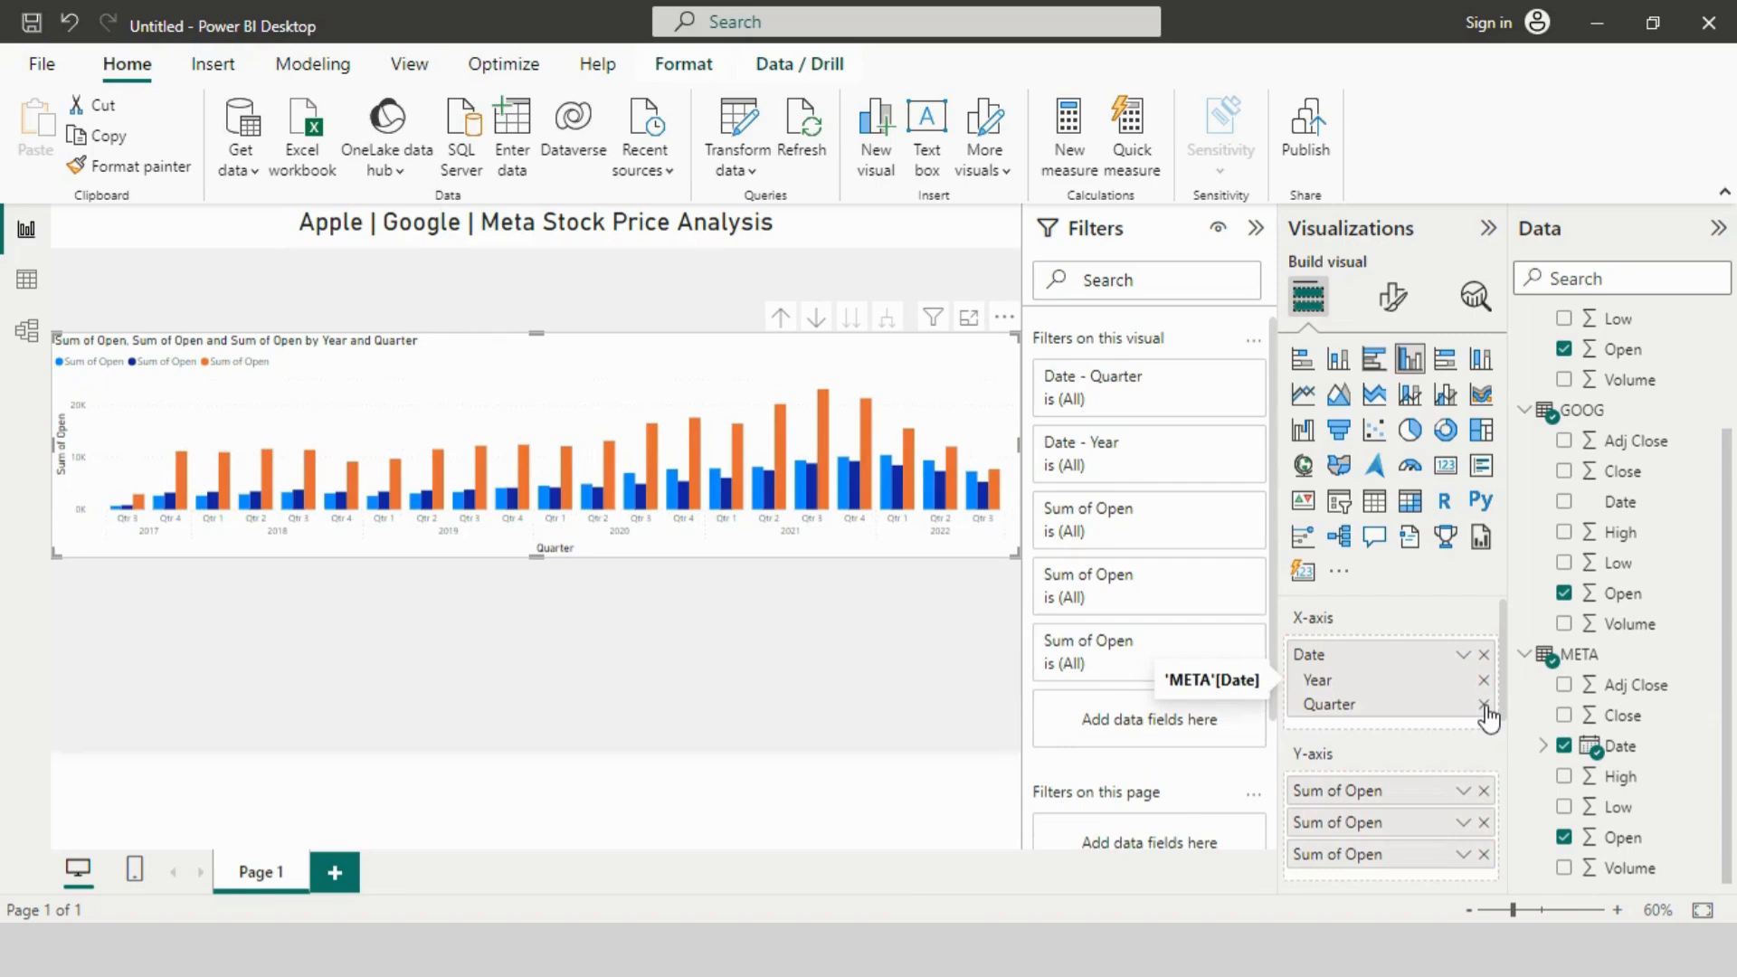
left_click(1484, 705)
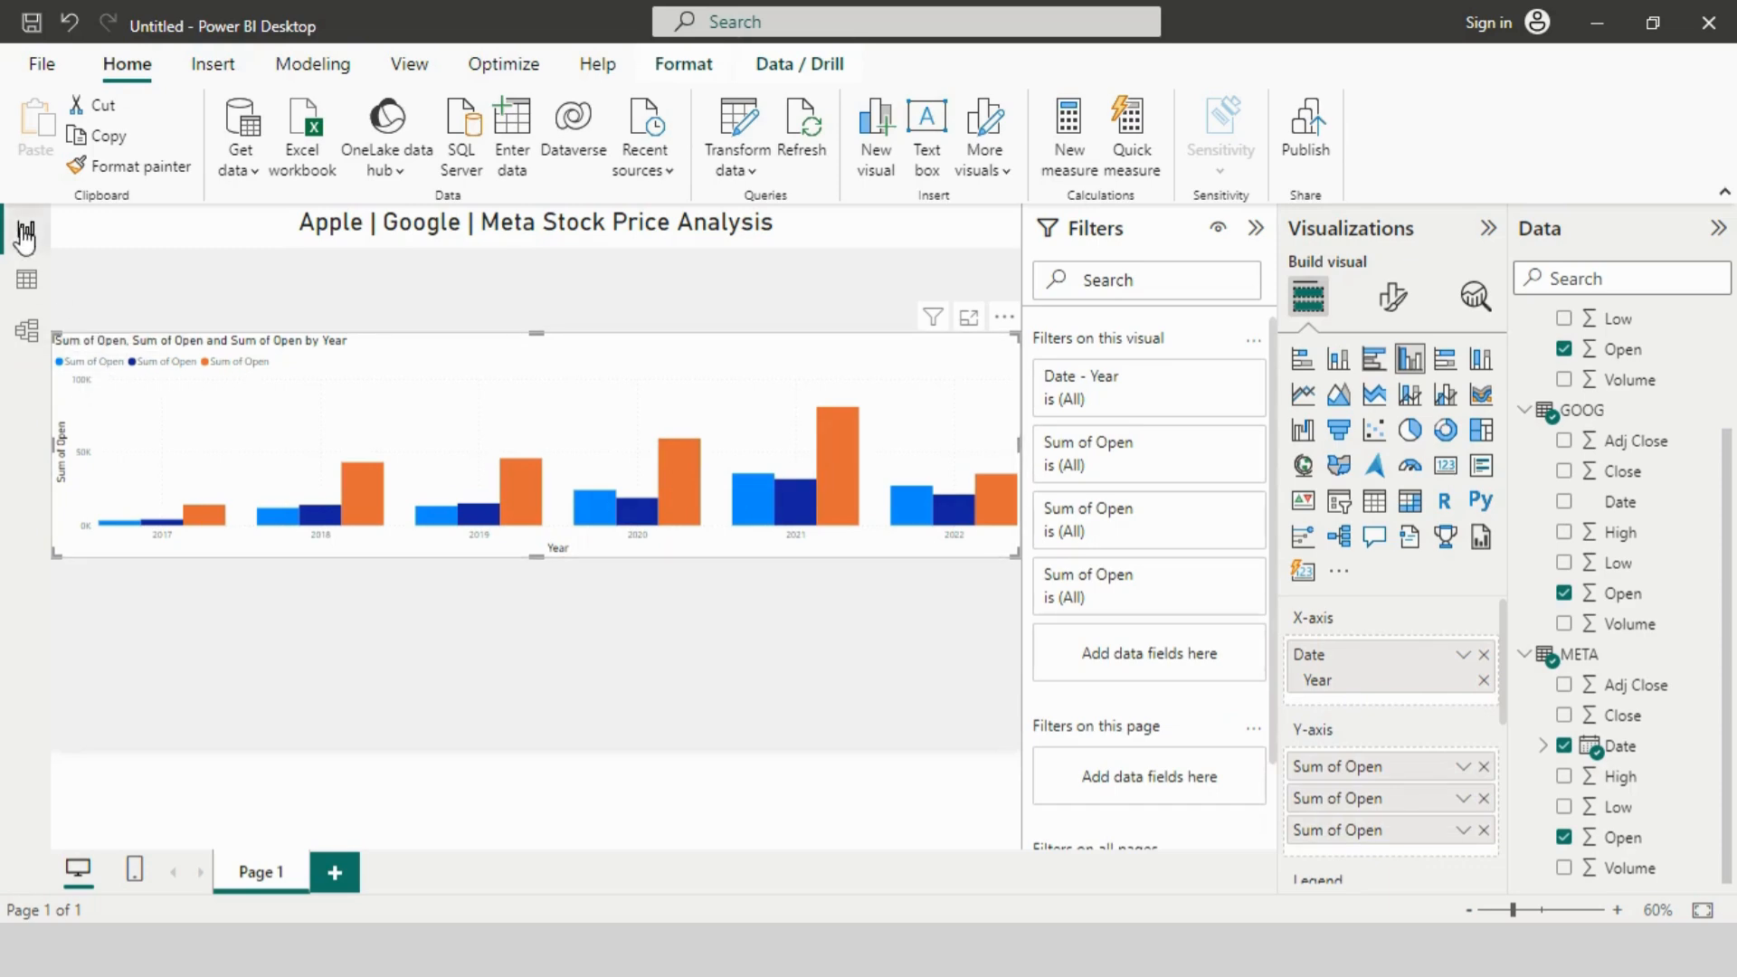
Step: Rename the AAPL table's Open column as "Open Apple"
left_click(27, 280)
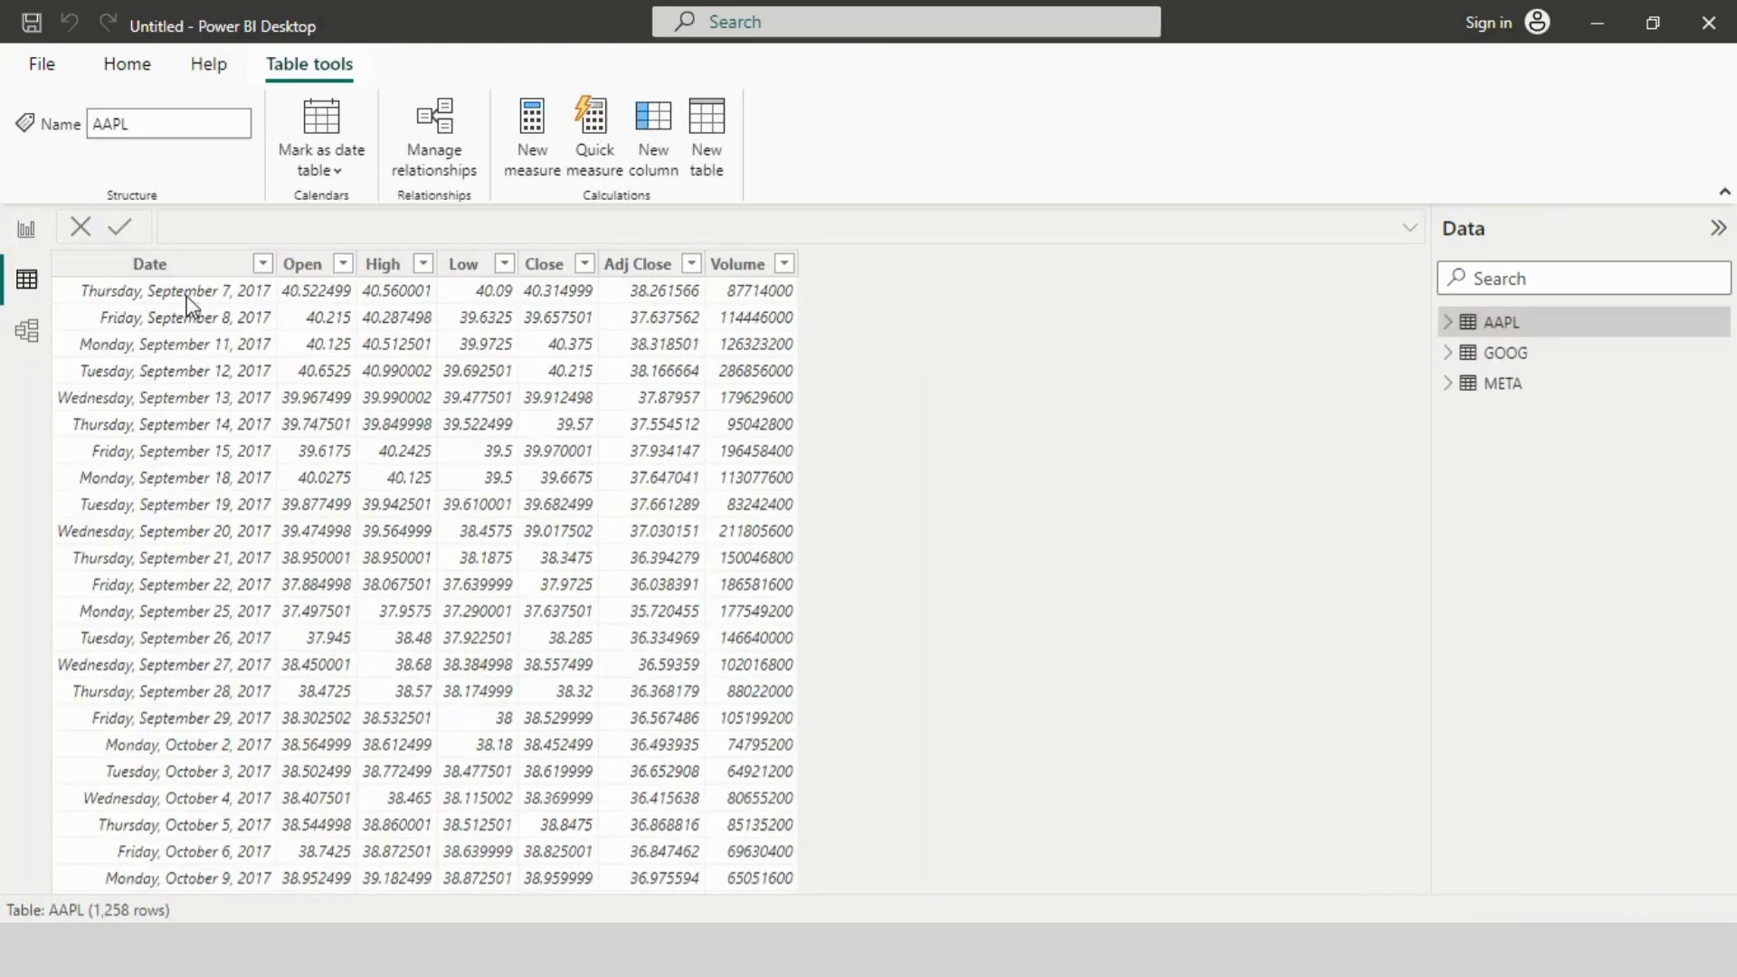
double_click(324, 265)
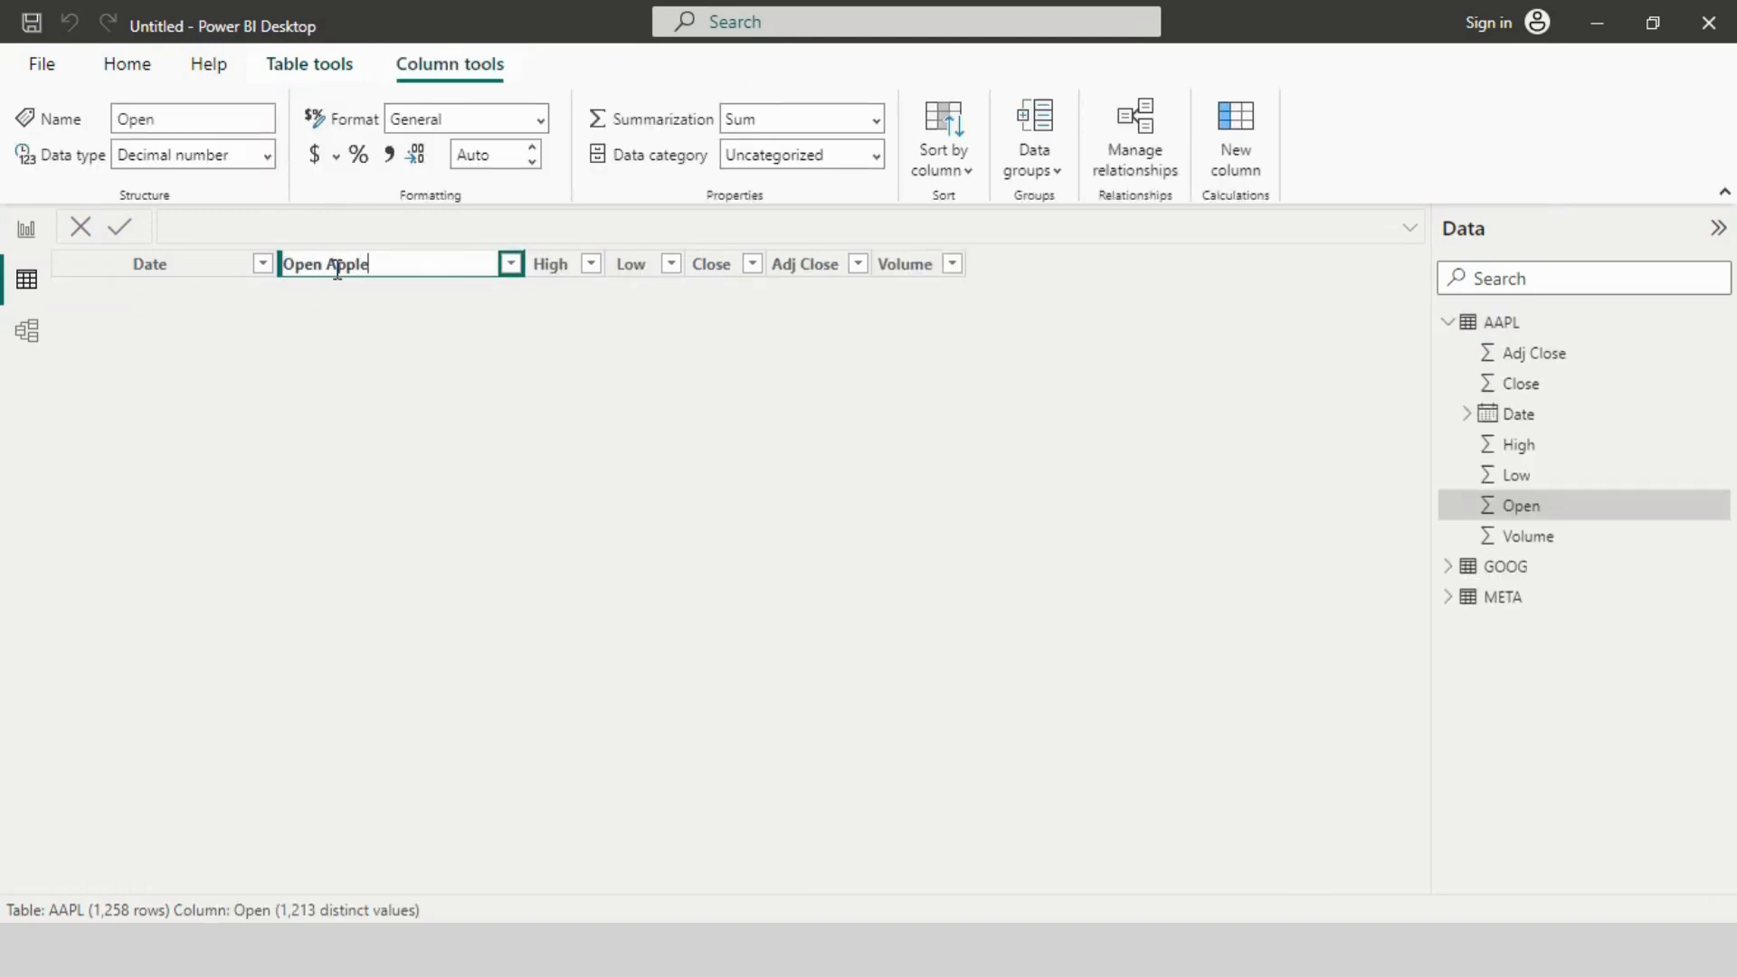
key("Escape")
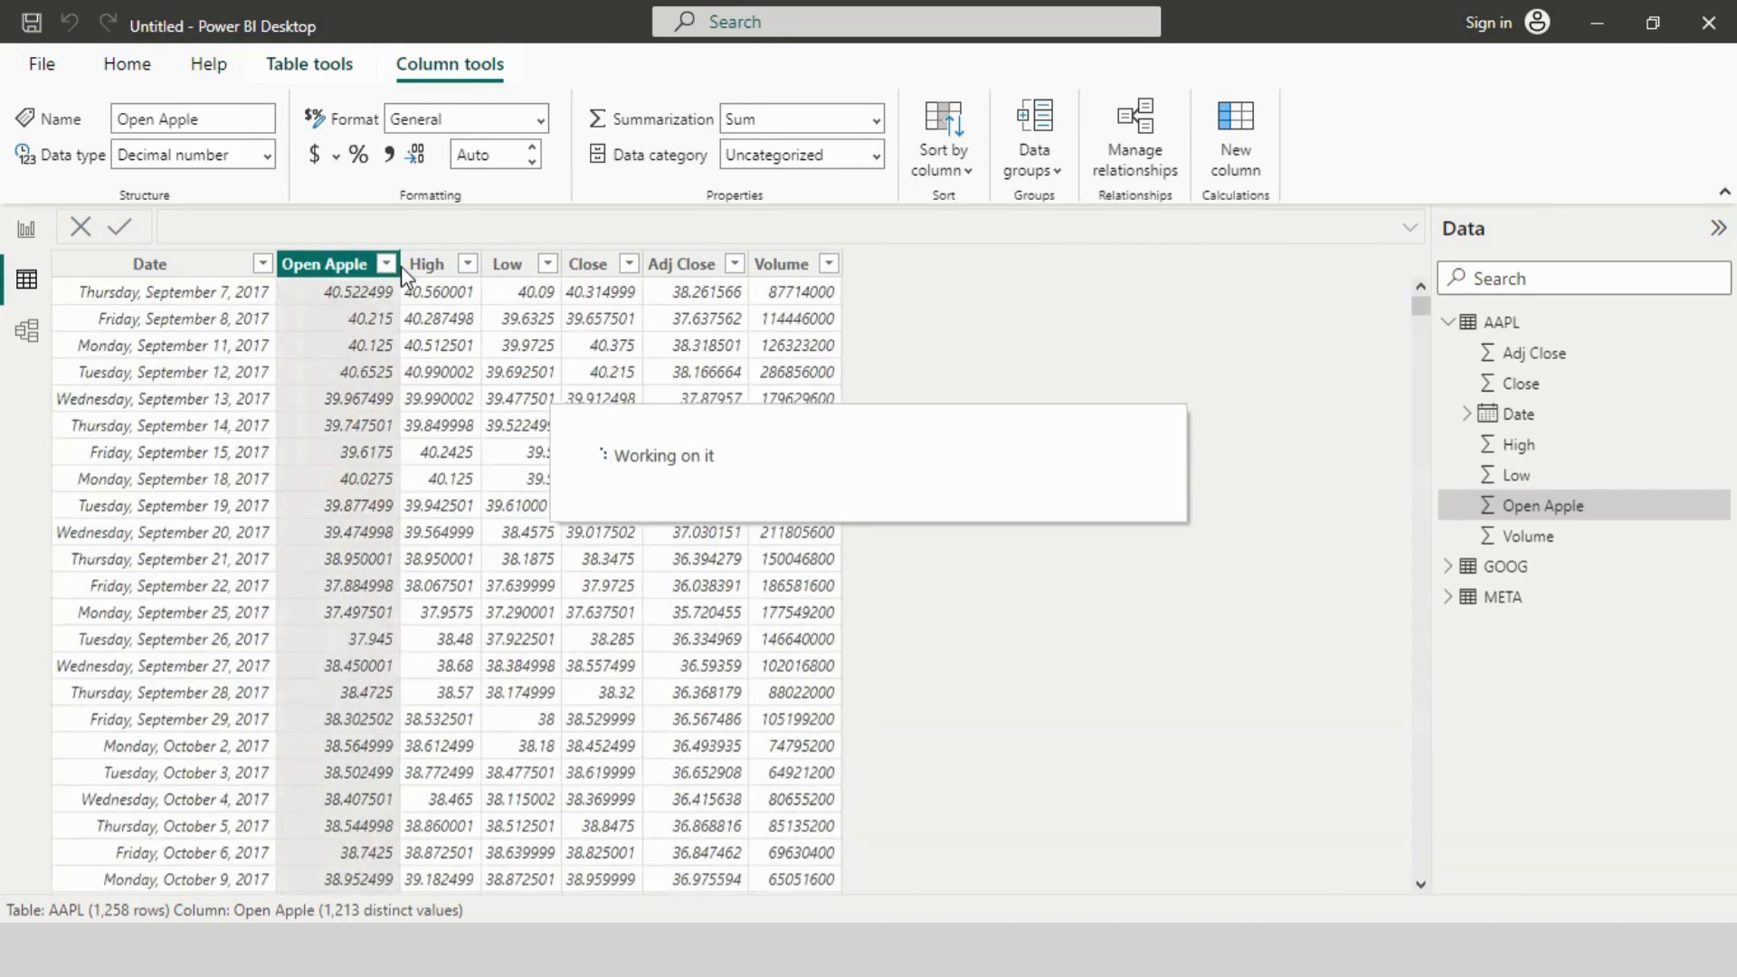
Step: Rename the AAPL table's High and Low columns as "High Apple" and "Low Apple"
double_click(428, 265)
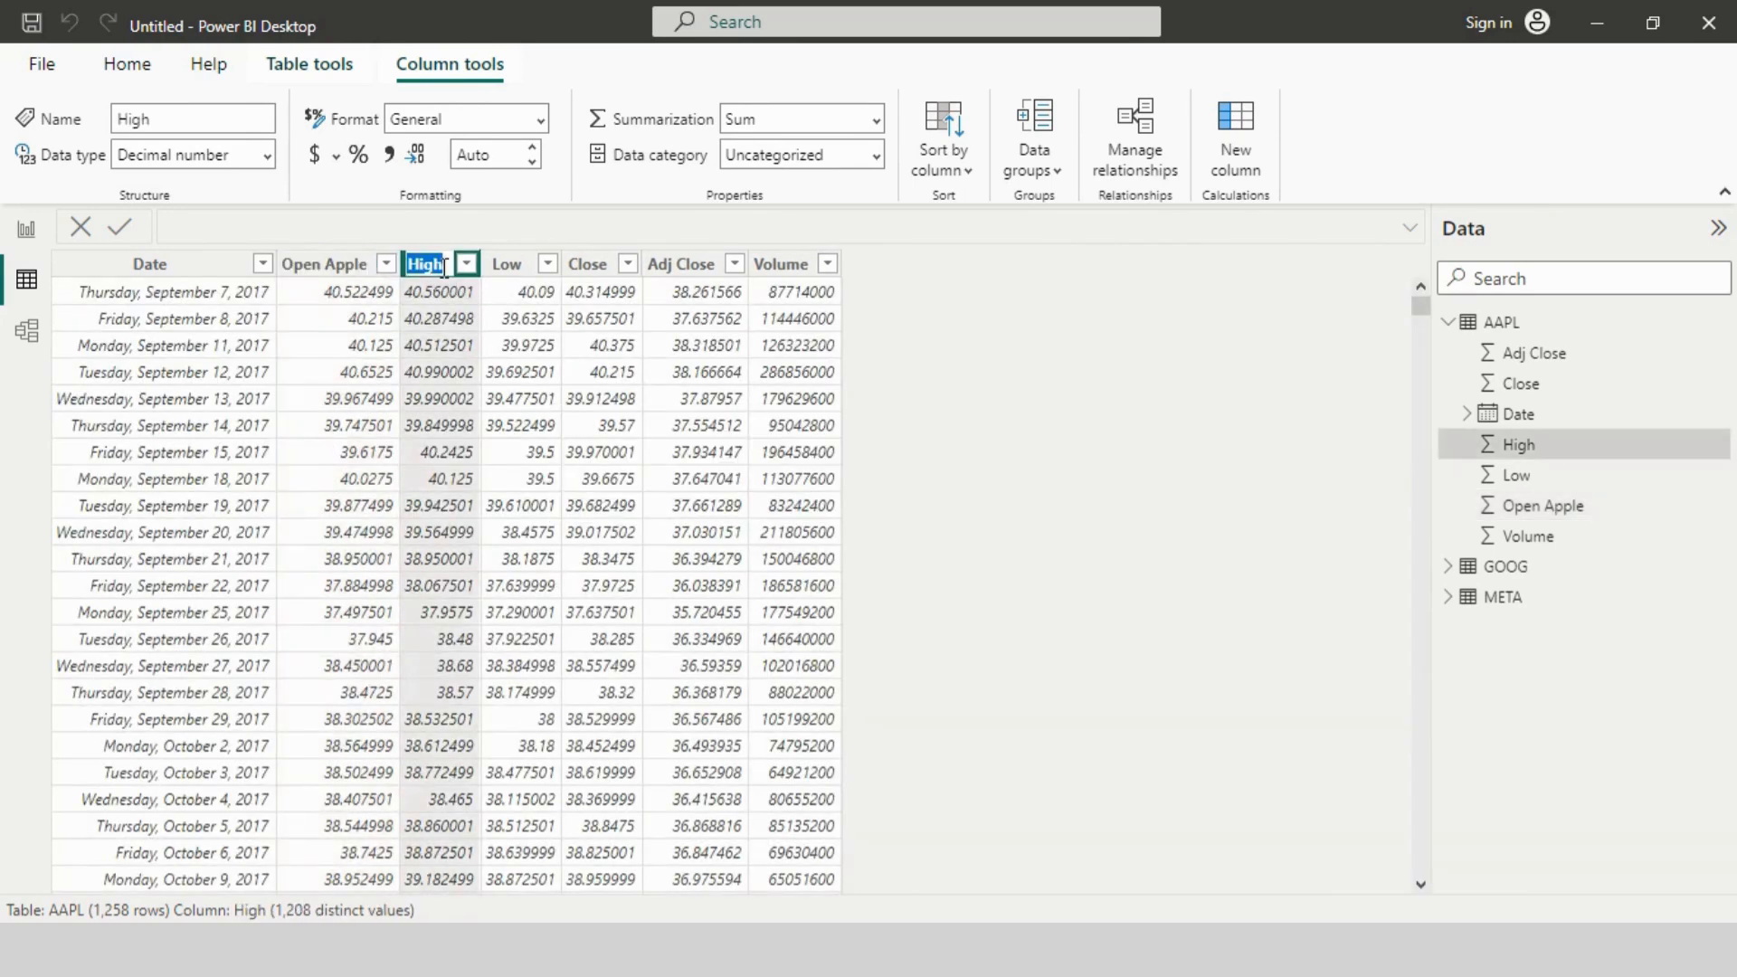
type("Apple")
key("Return")
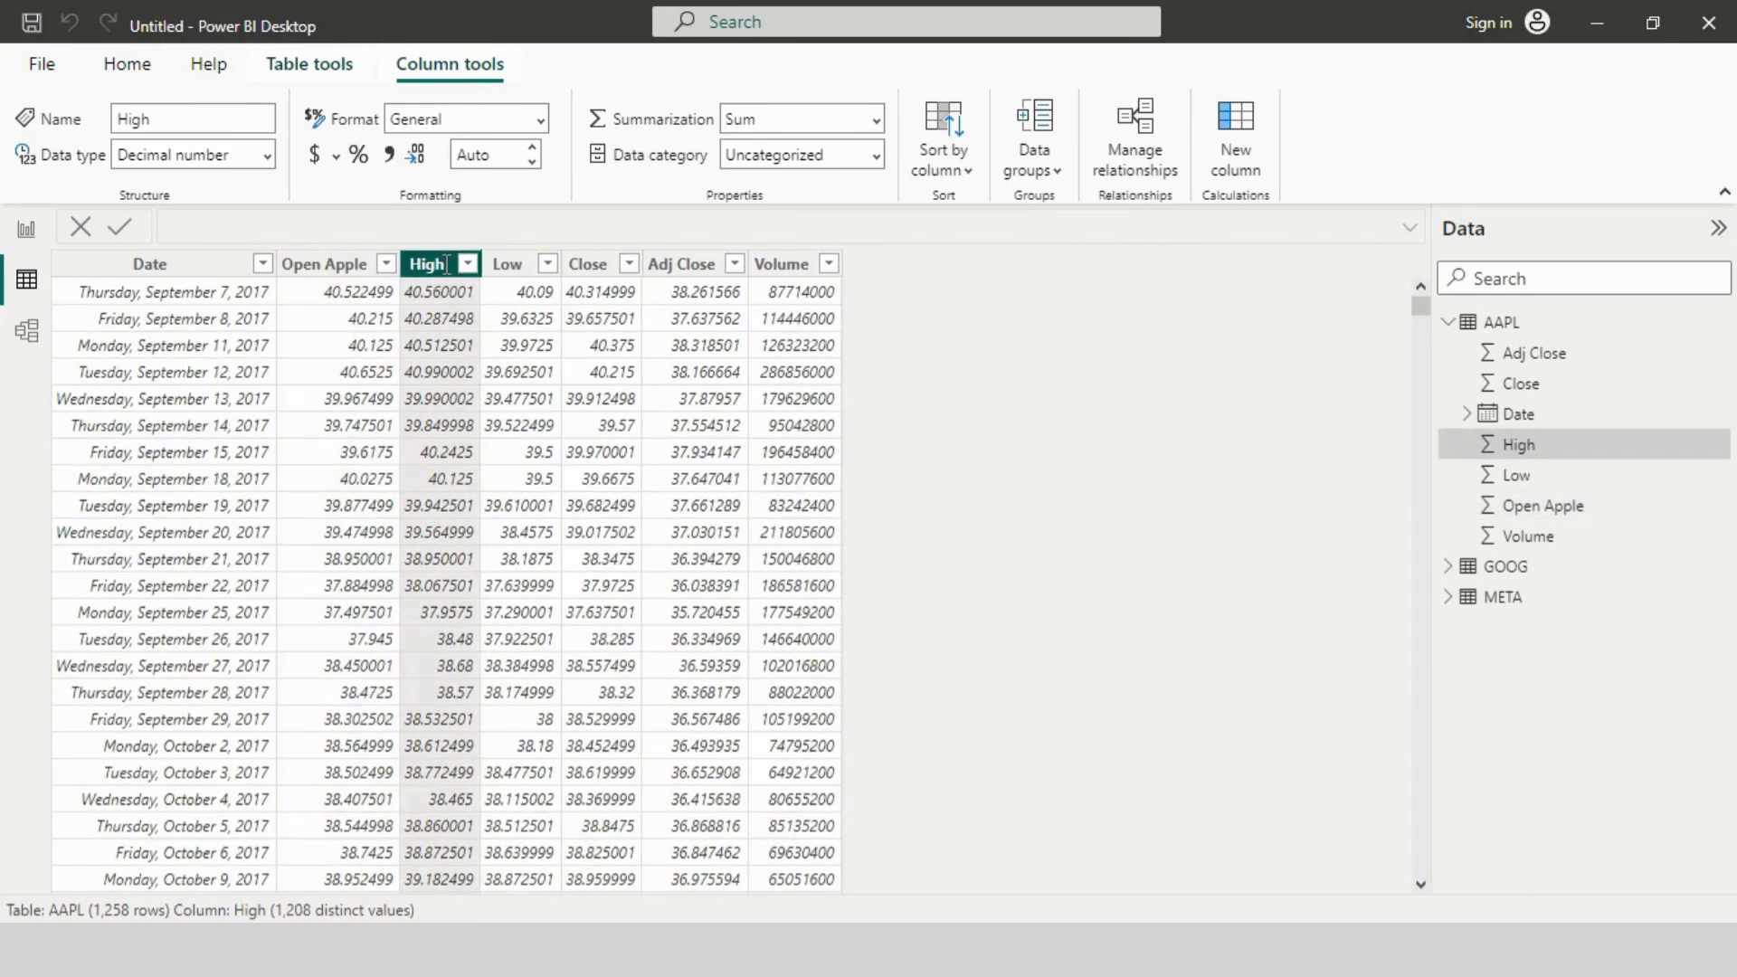
double_click(554, 264)
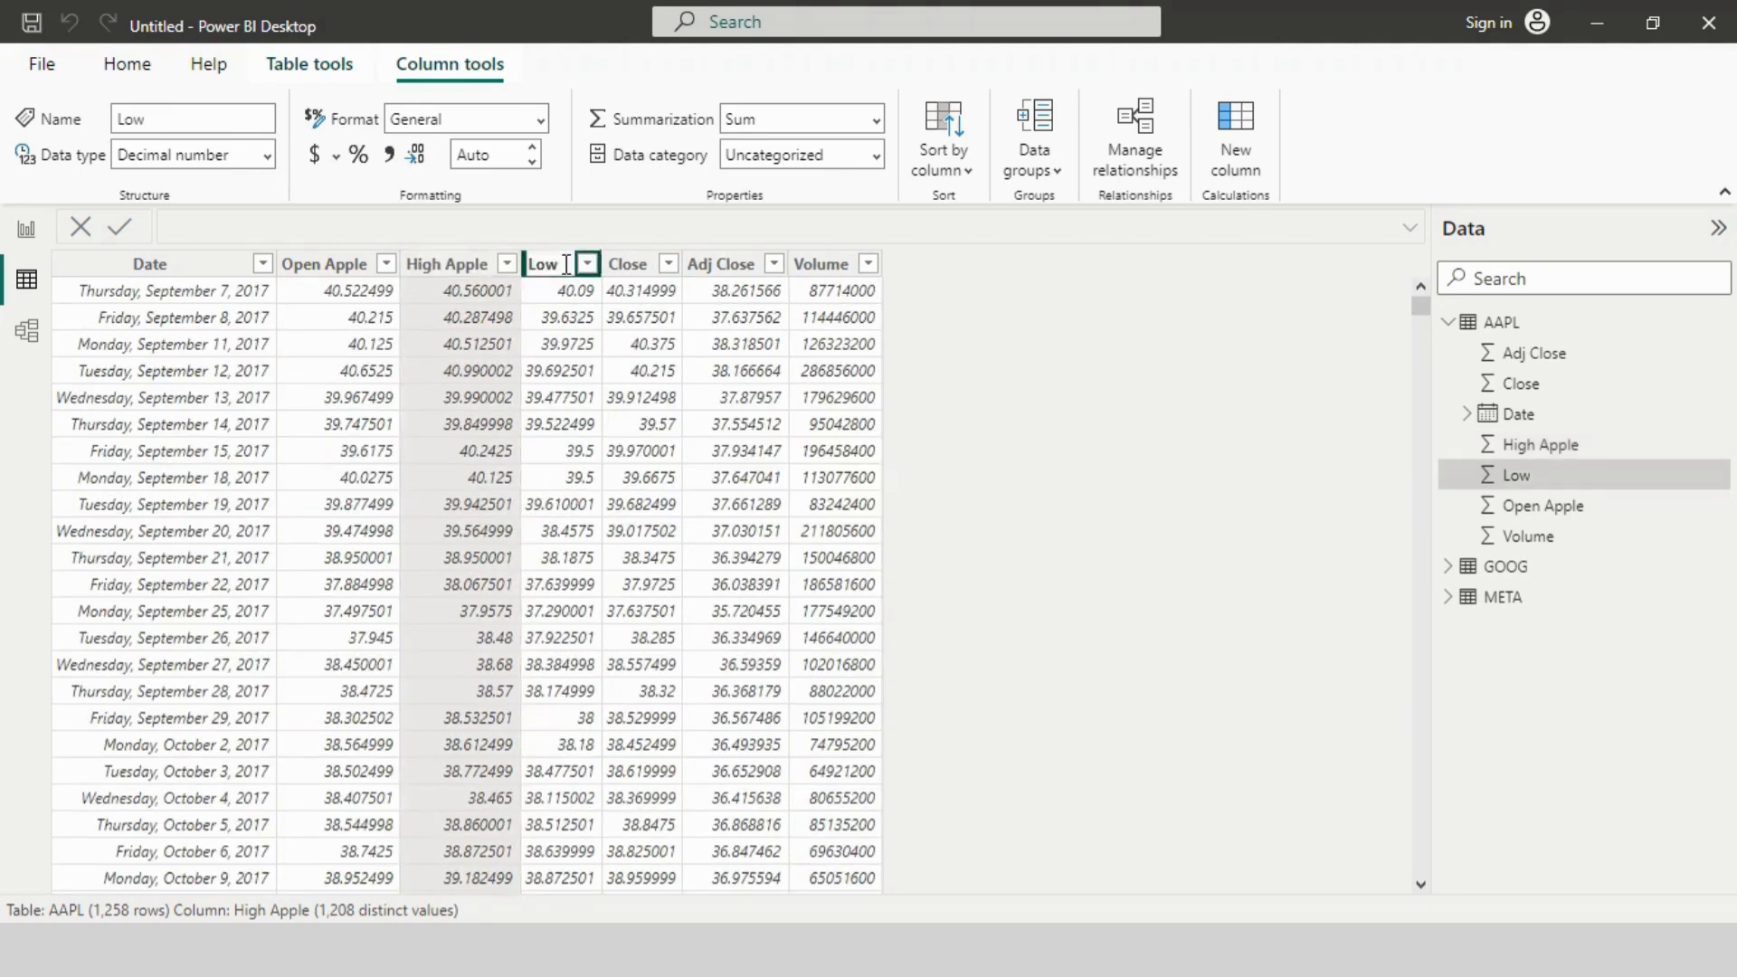
type("Apple")
key("Return")
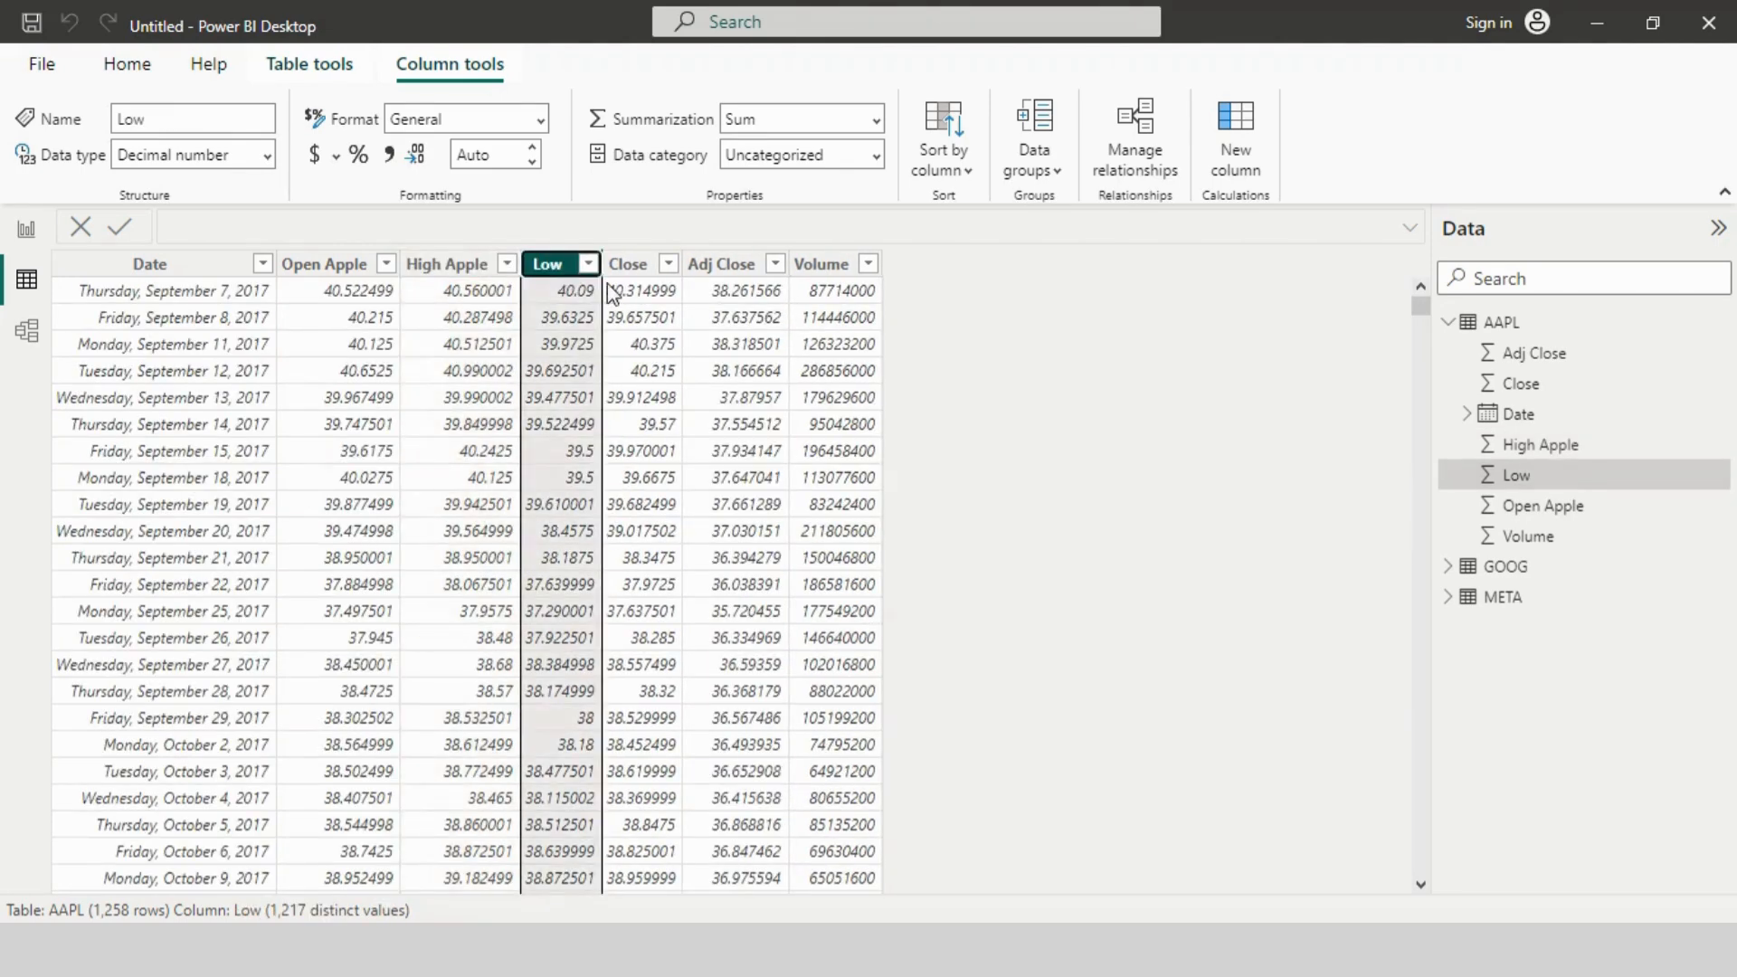
Step: Rename the AAPL table's Close and Adj Close columns as "Close Apple" and "Adj Close Apple"
left_click(667, 272)
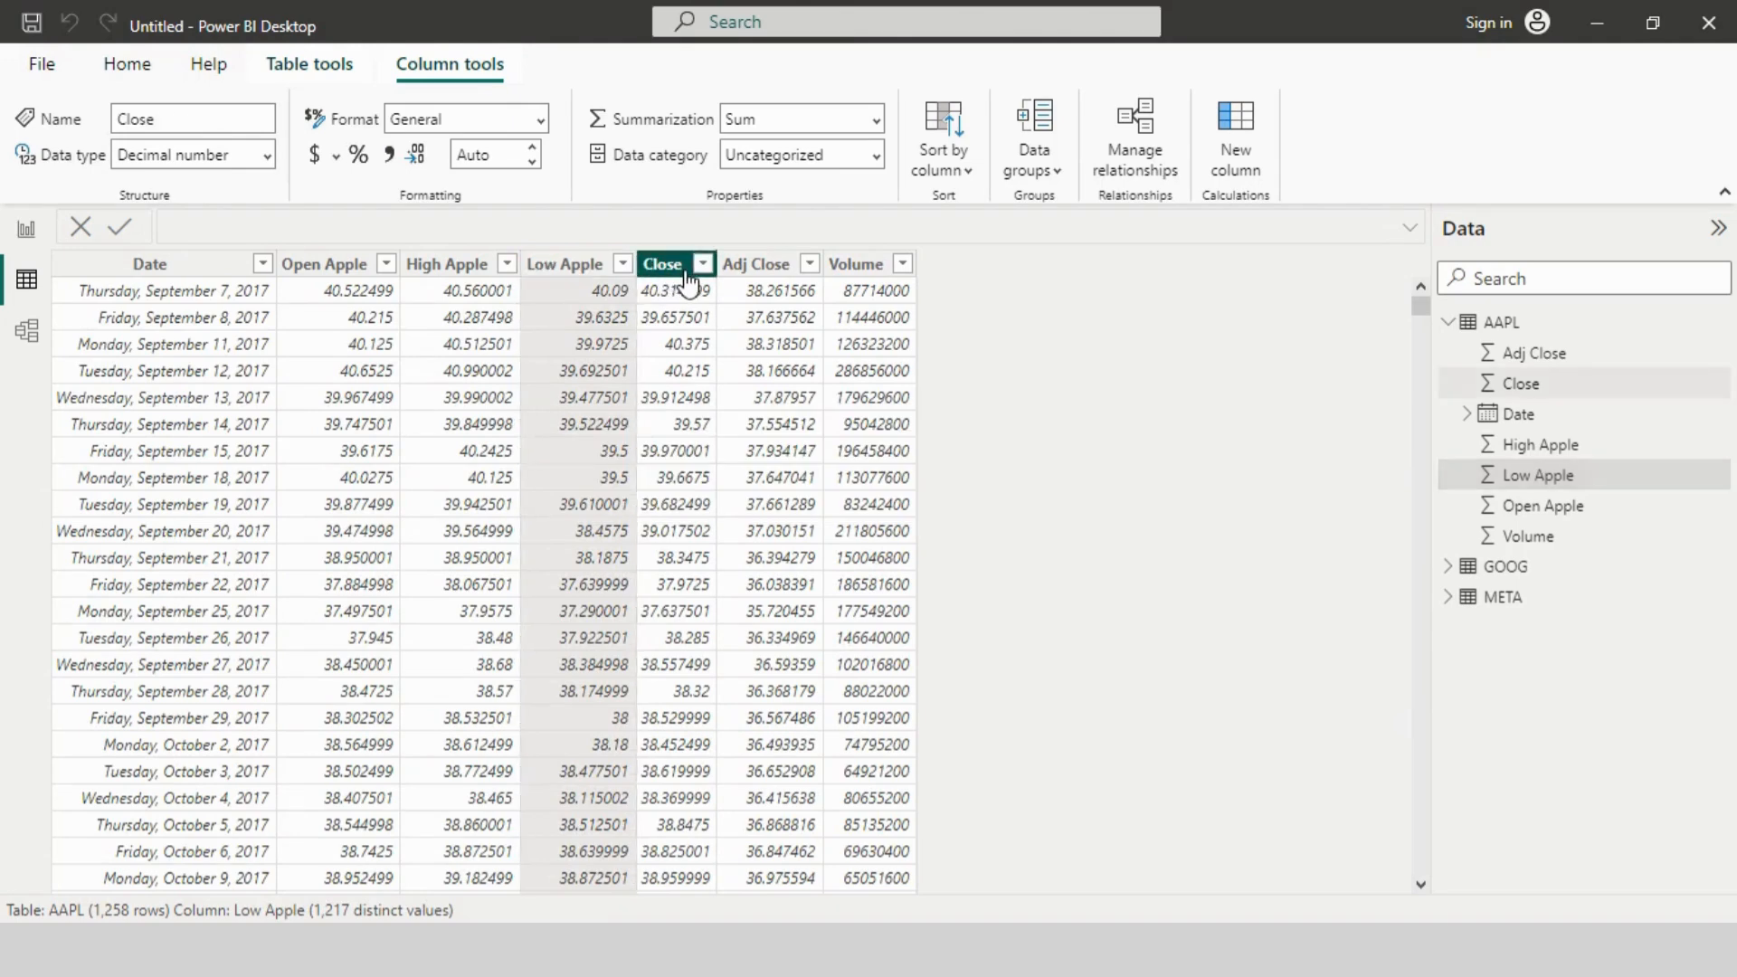
double_click(674, 264)
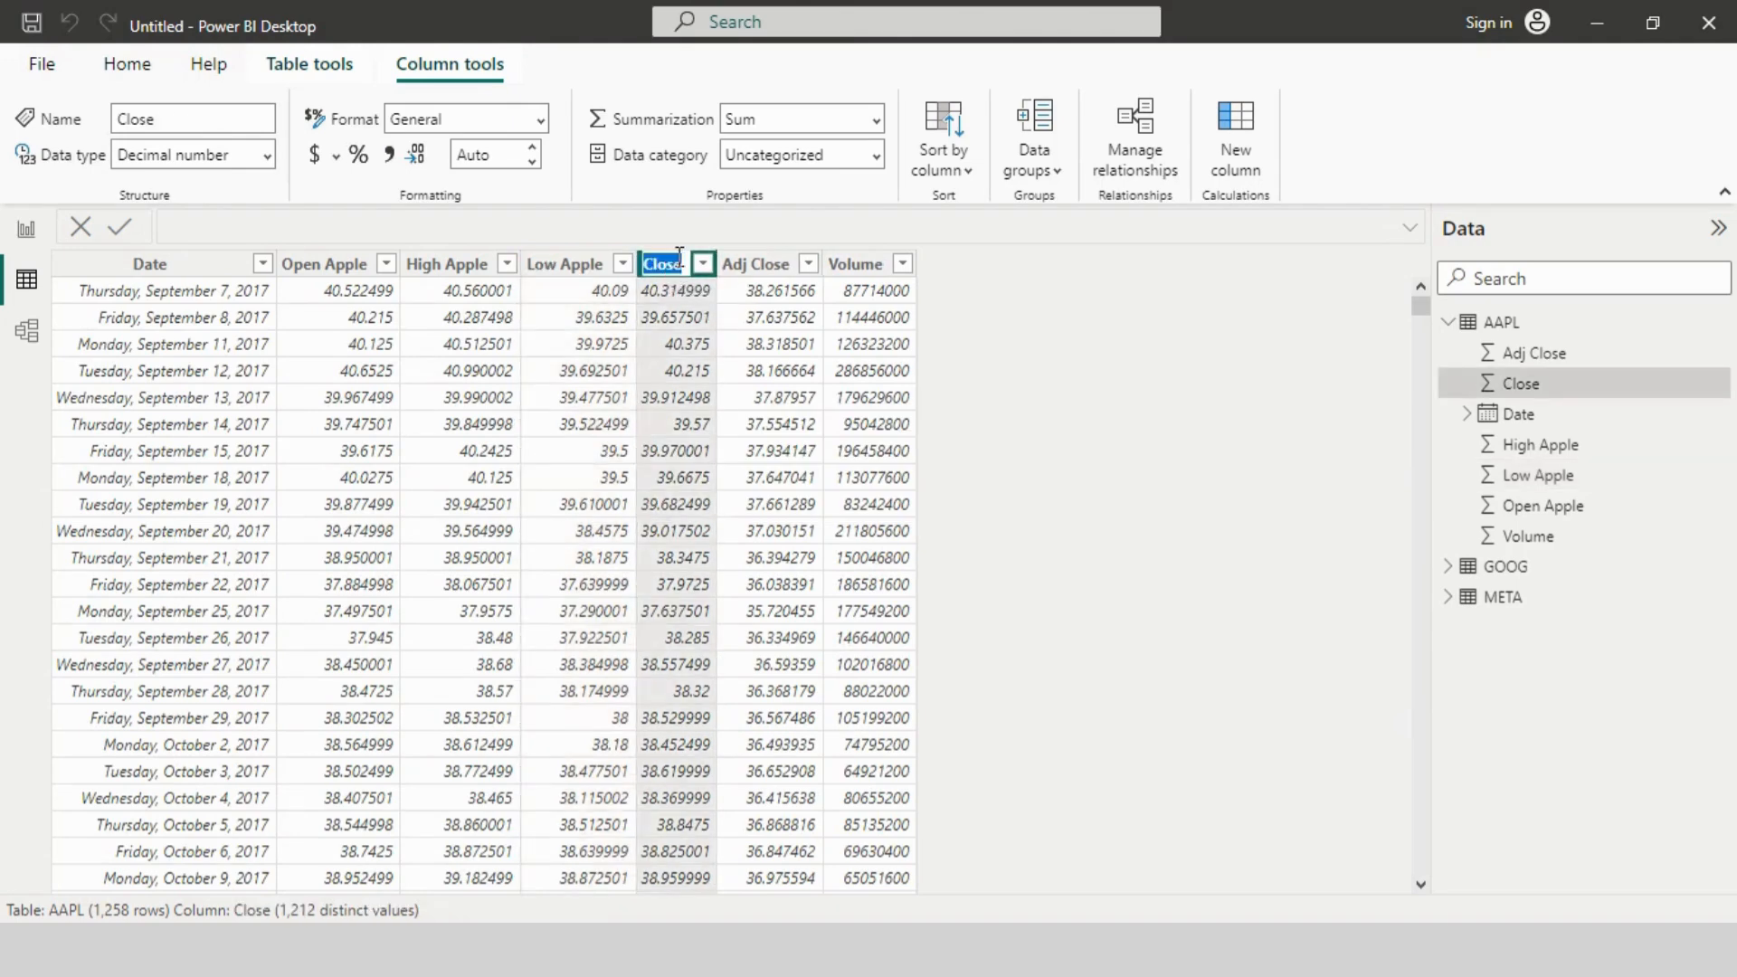
type("Apple")
key("Return")
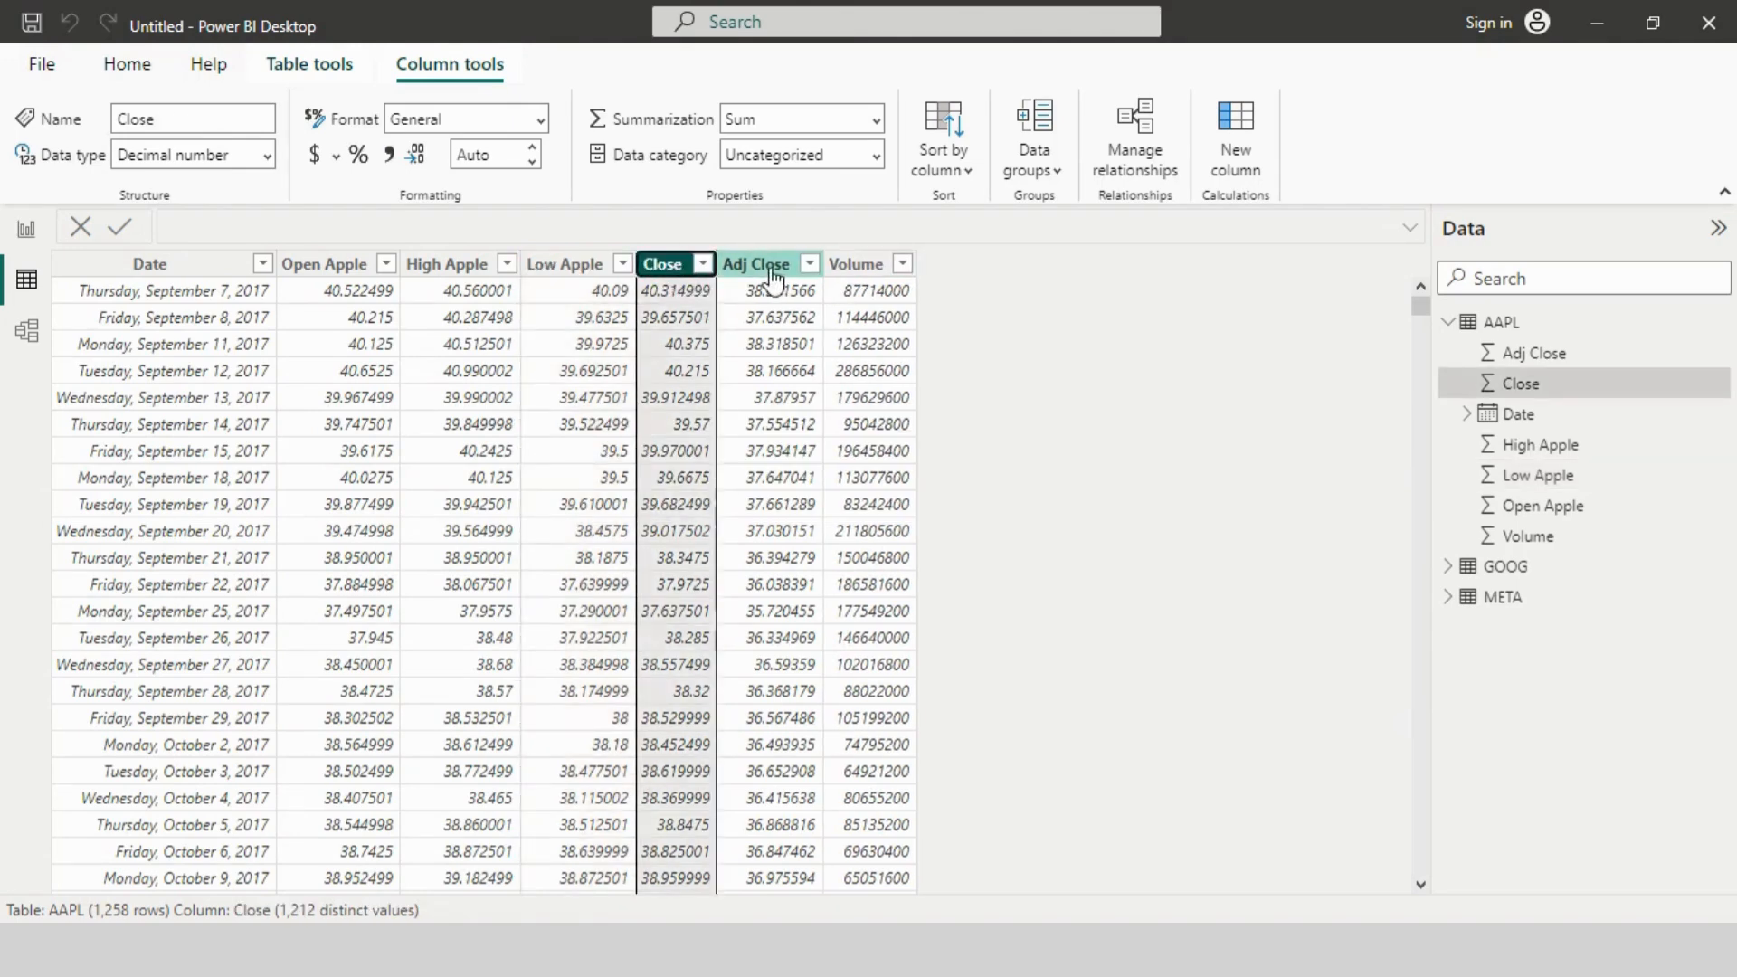
left_click(825, 269)
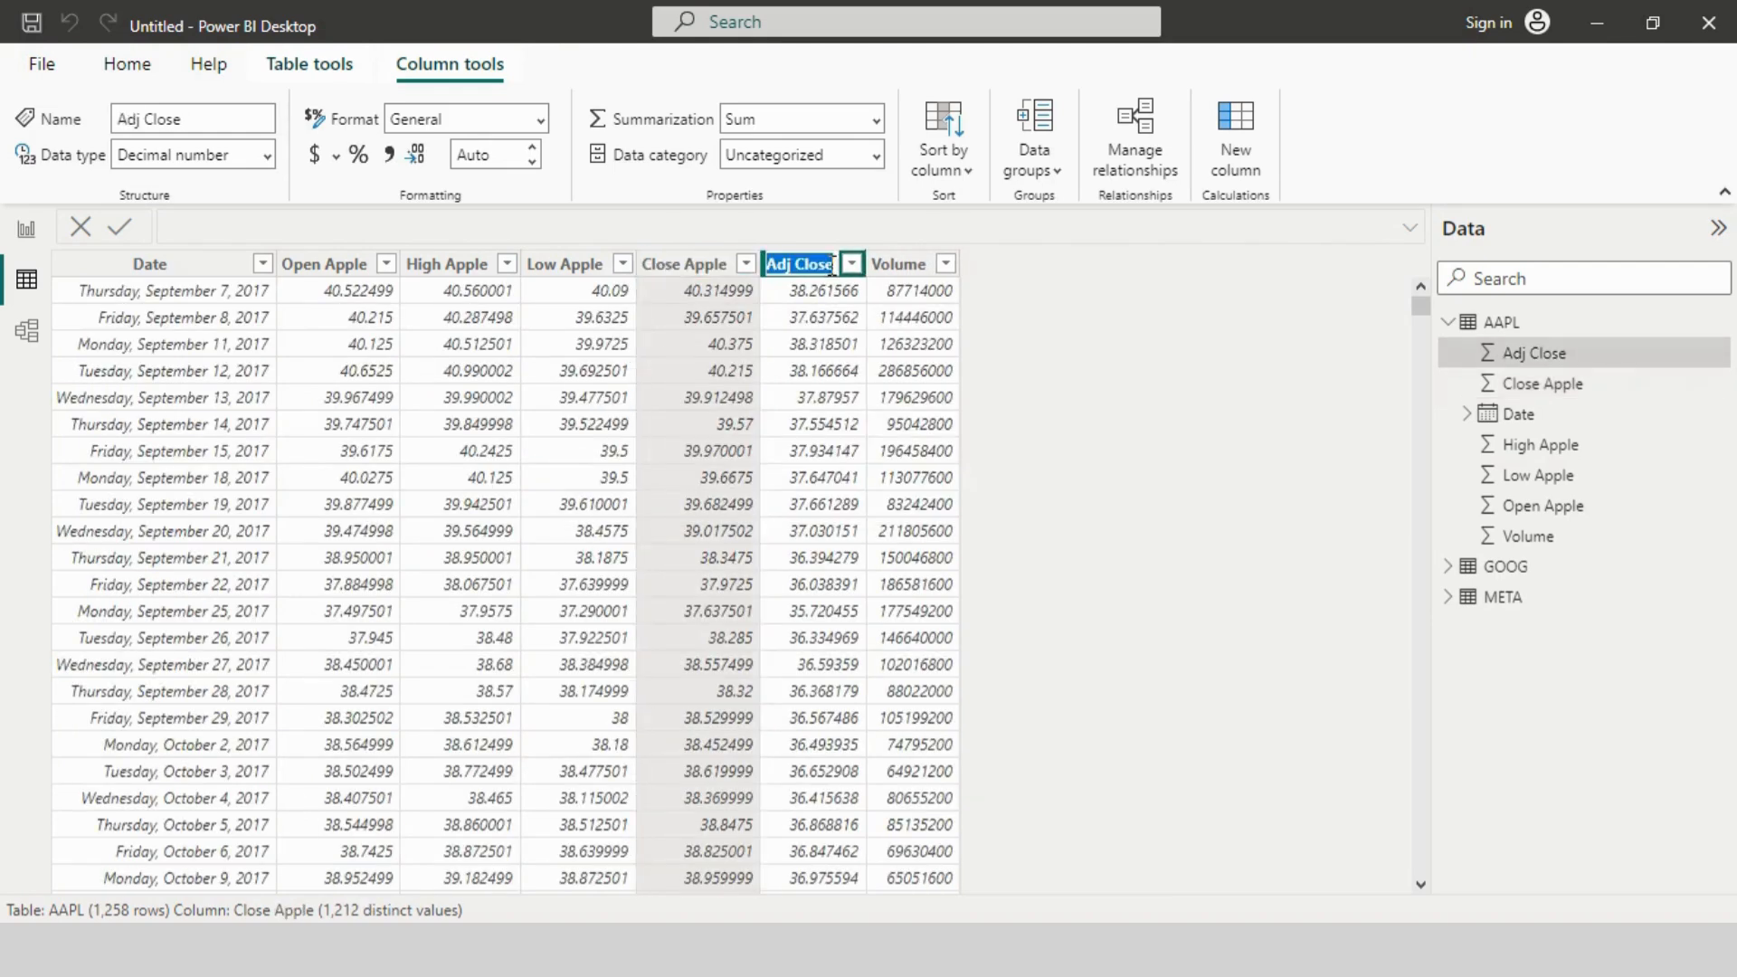
type("Apple")
key("Return")
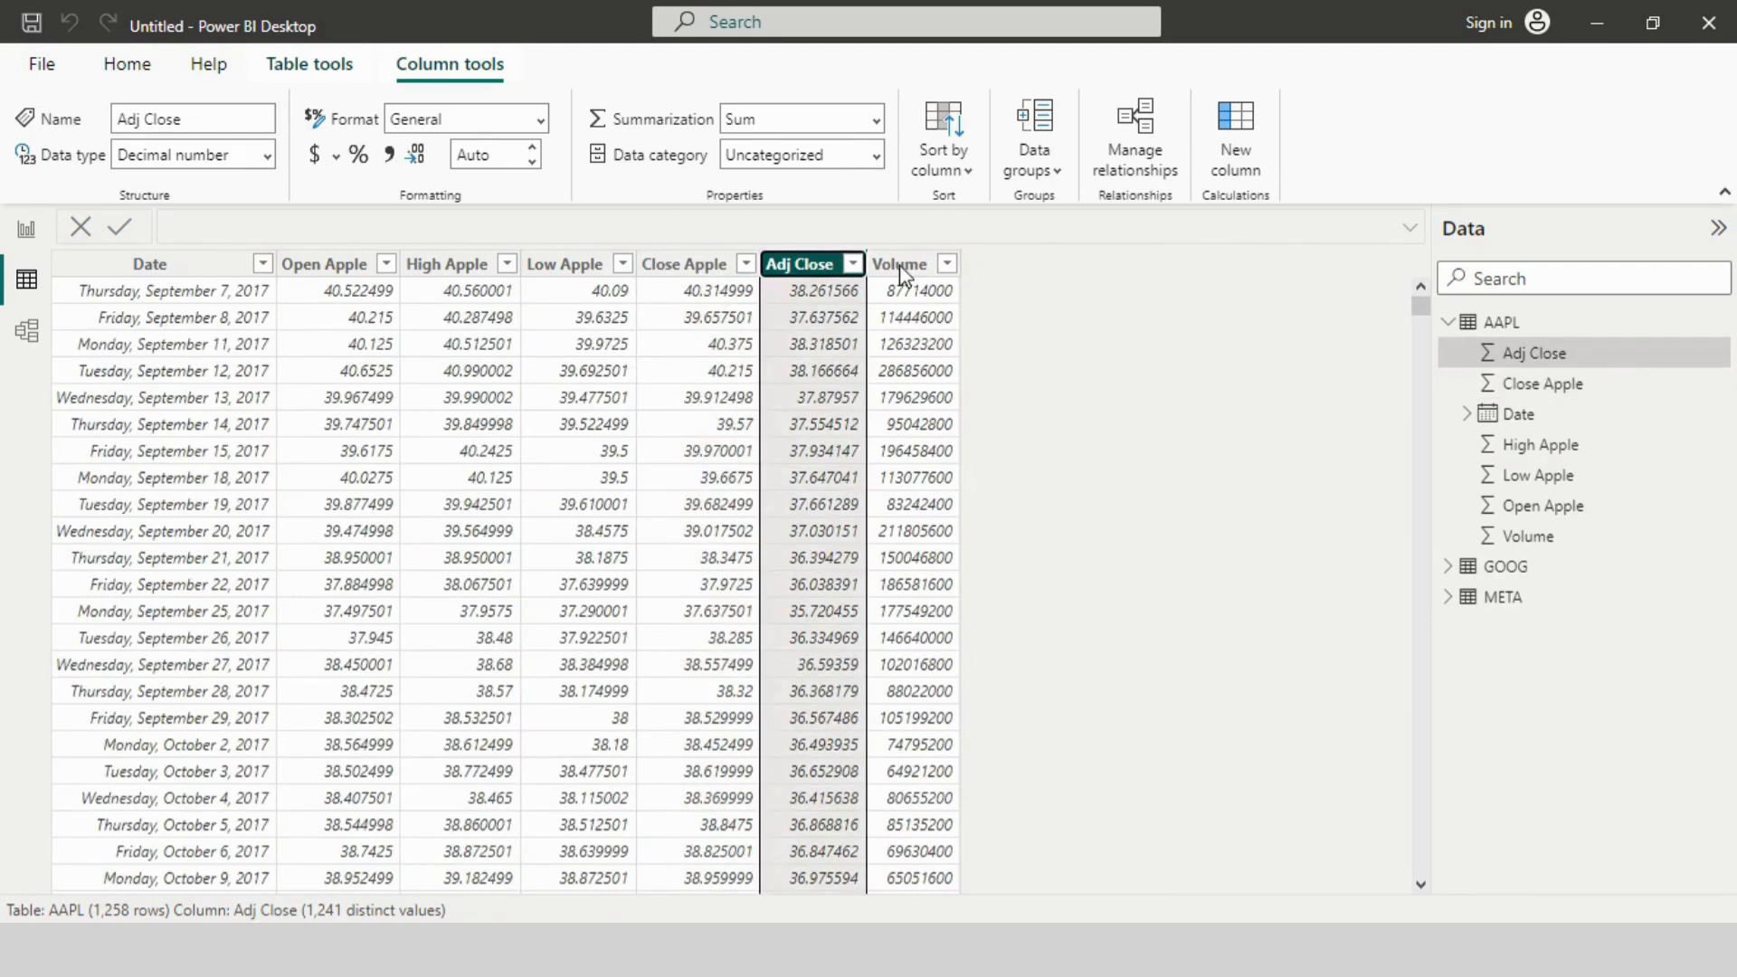
Step: Rename the AAPL table's Volume column as "Volume Apple"
left_click(971, 272)
double_click(973, 265)
type("Apple")
key("Return")
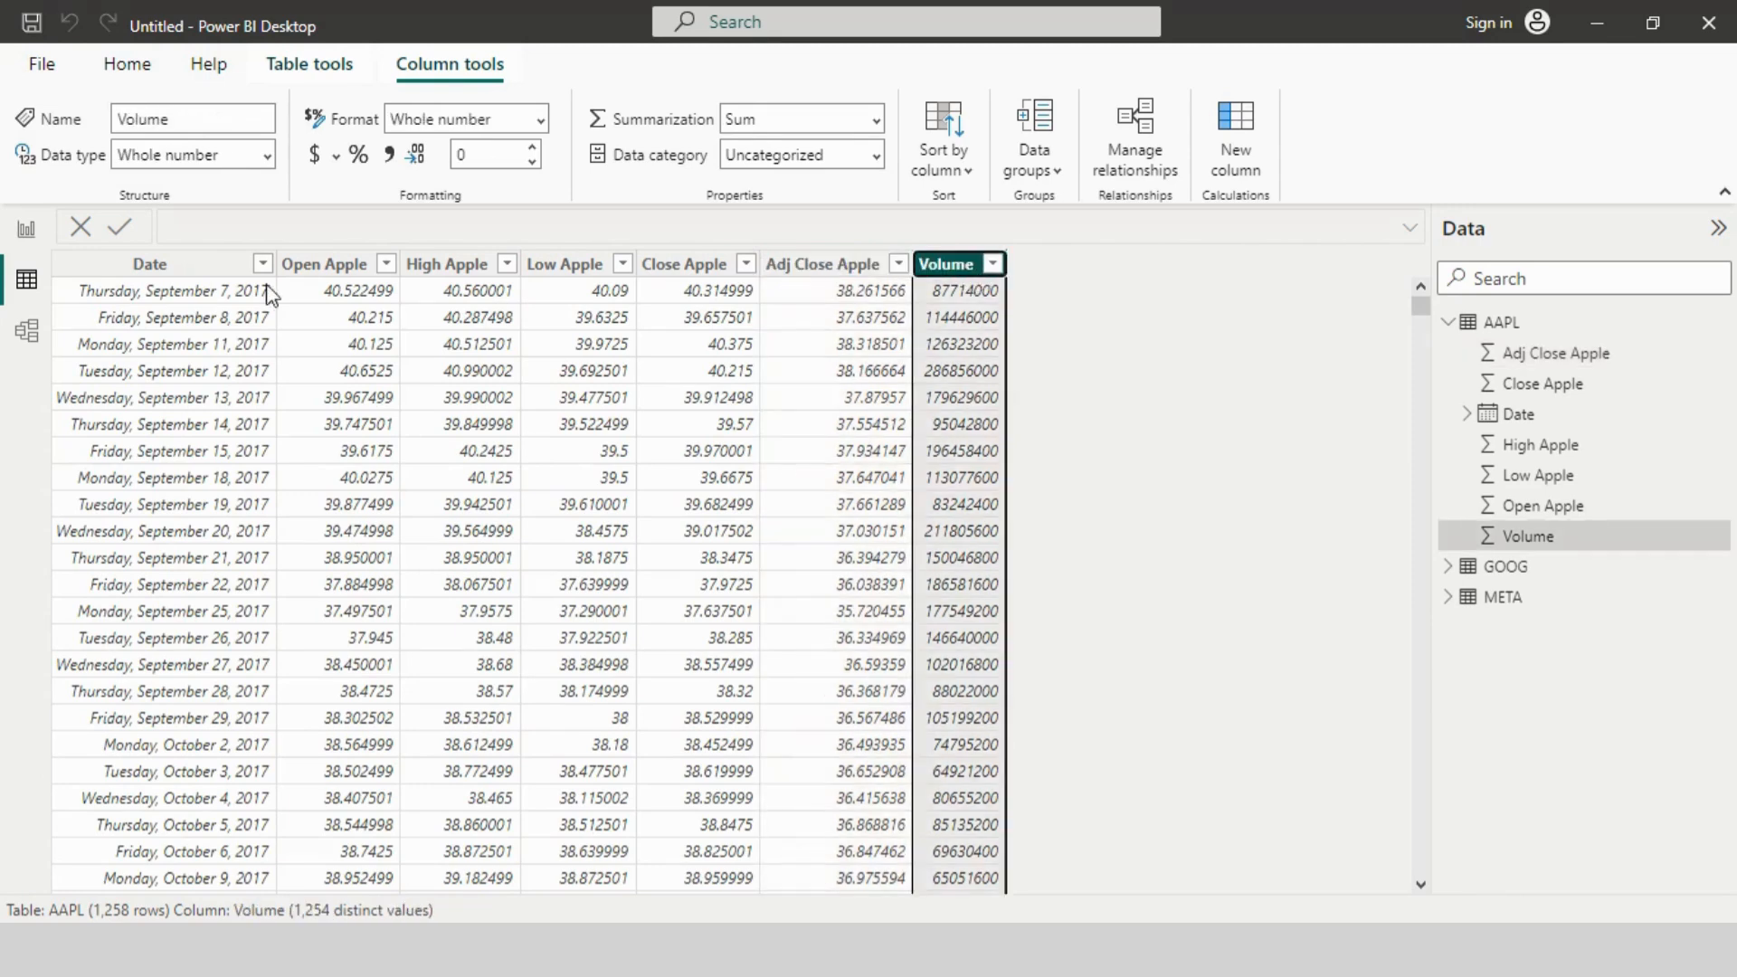
Step: Show the GOOG table's data and rename its Open column as "Open Google"
left_click(1505, 566)
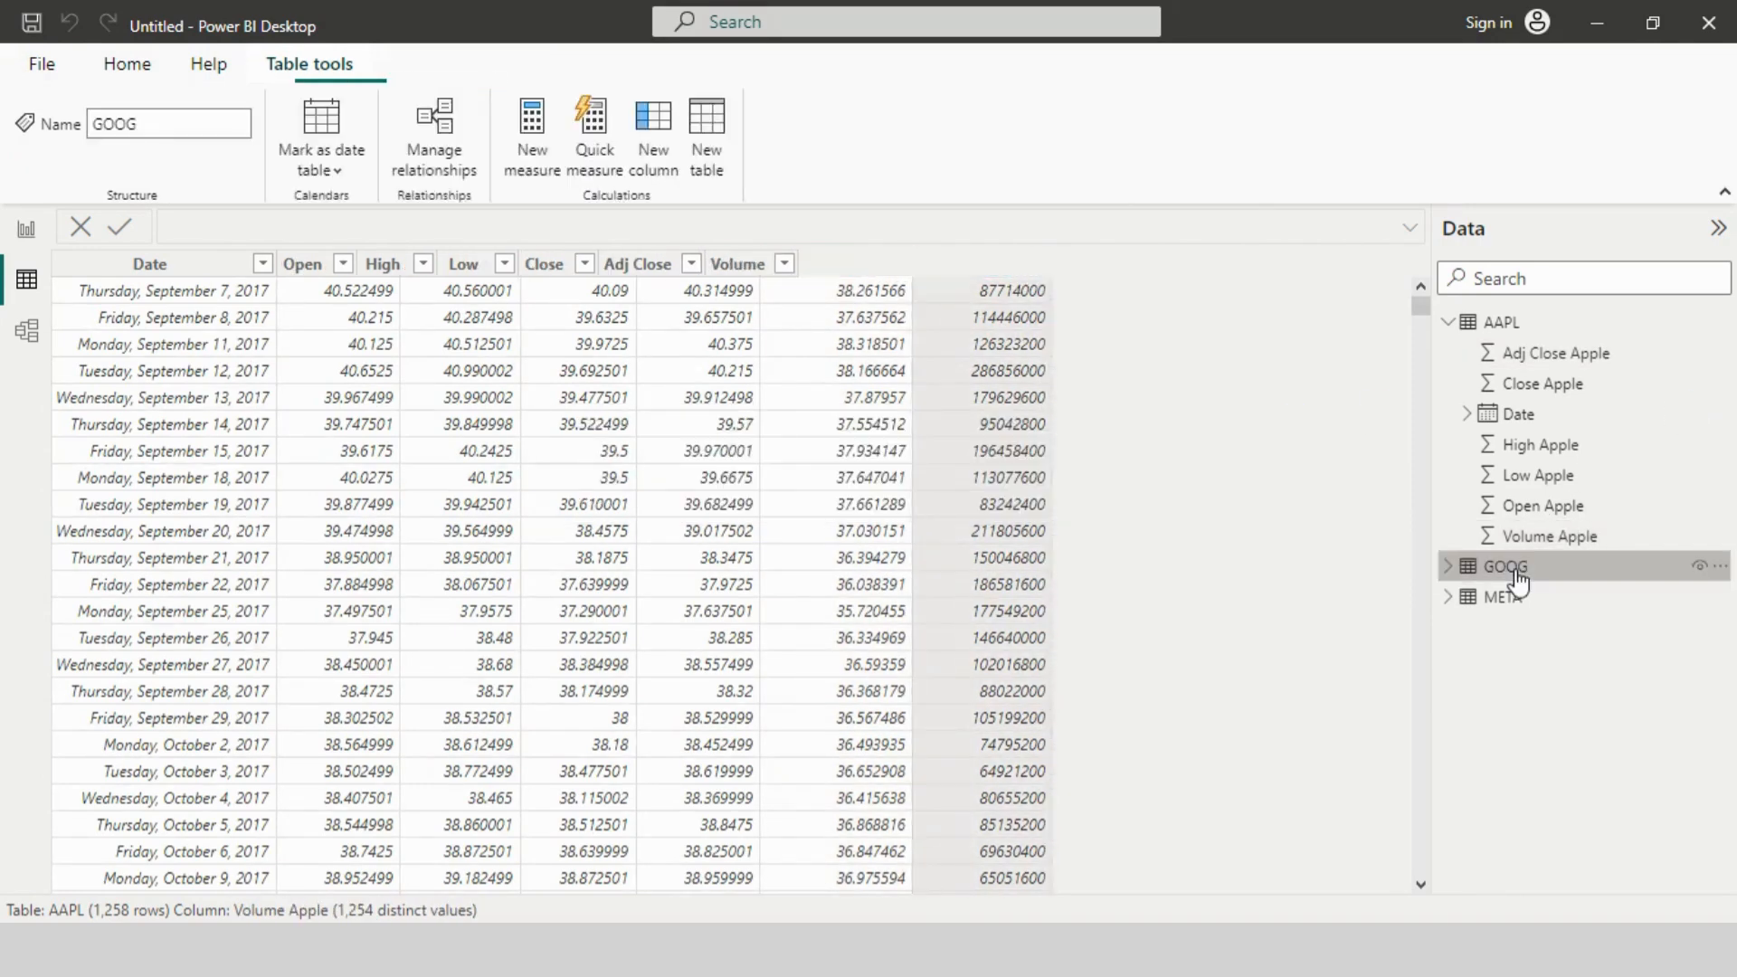
left_click(308, 265)
double_click(312, 265)
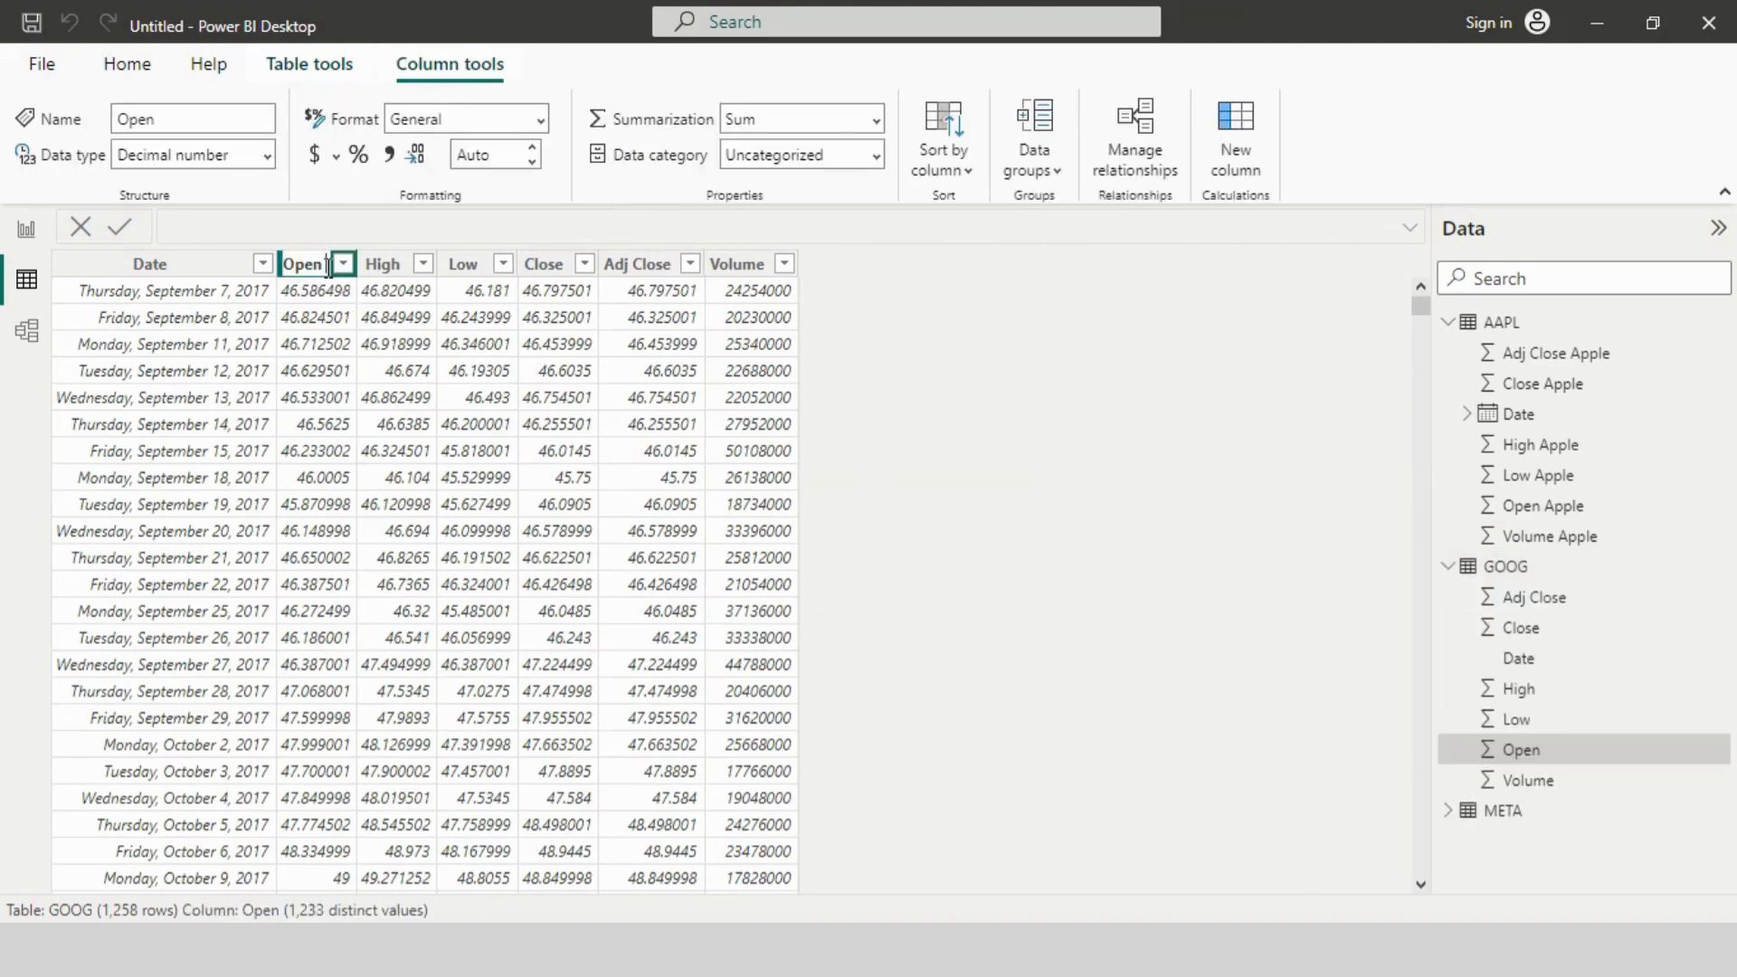
type("Google")
key("Return")
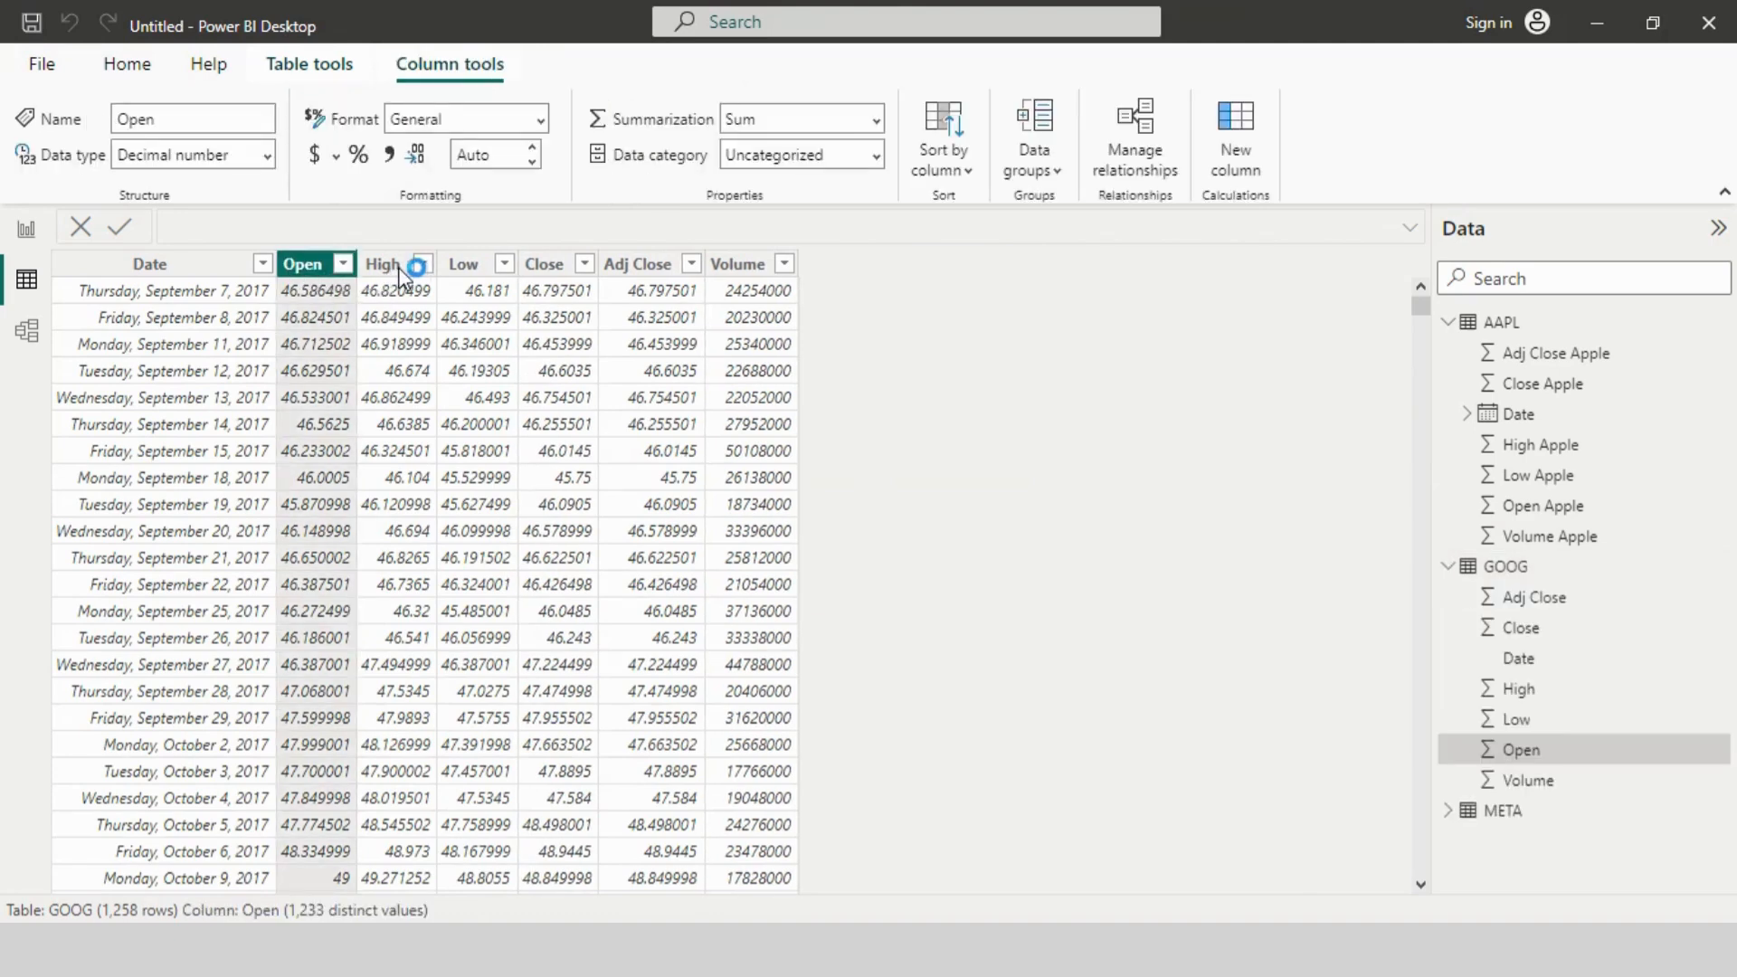
Step: Rename the GOOG table's High and Low columns as "High Google" and "Low Google"
left_click(456, 265)
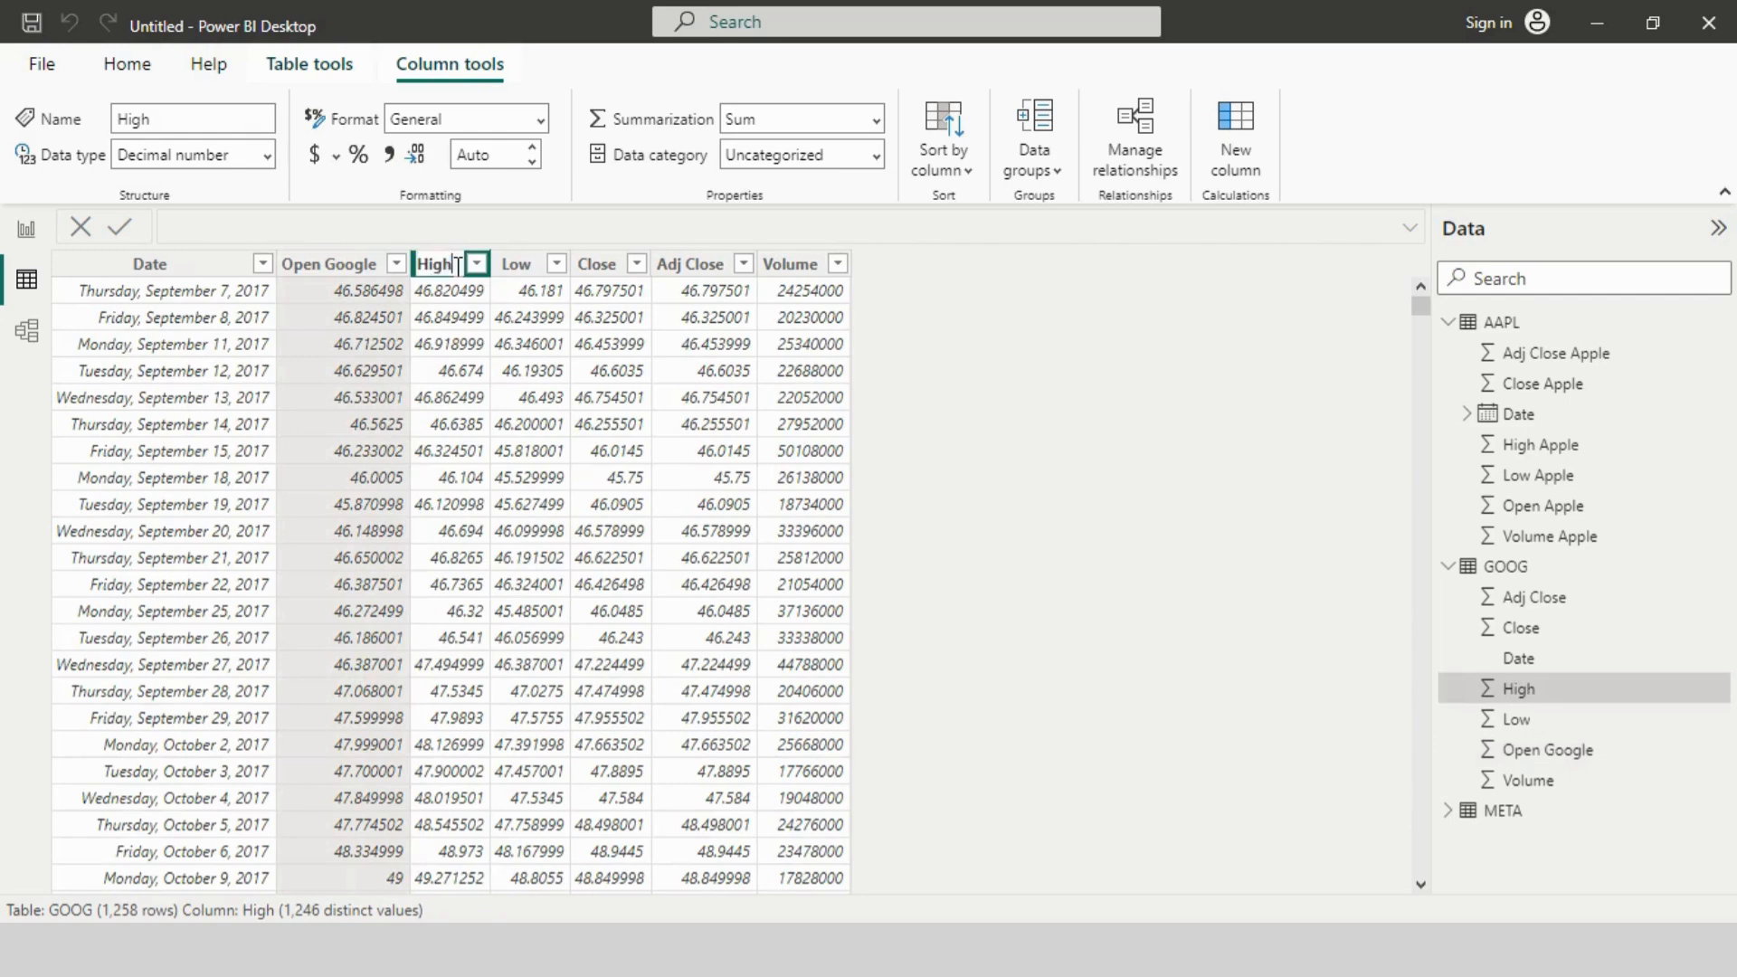
type("Google")
key("Return")
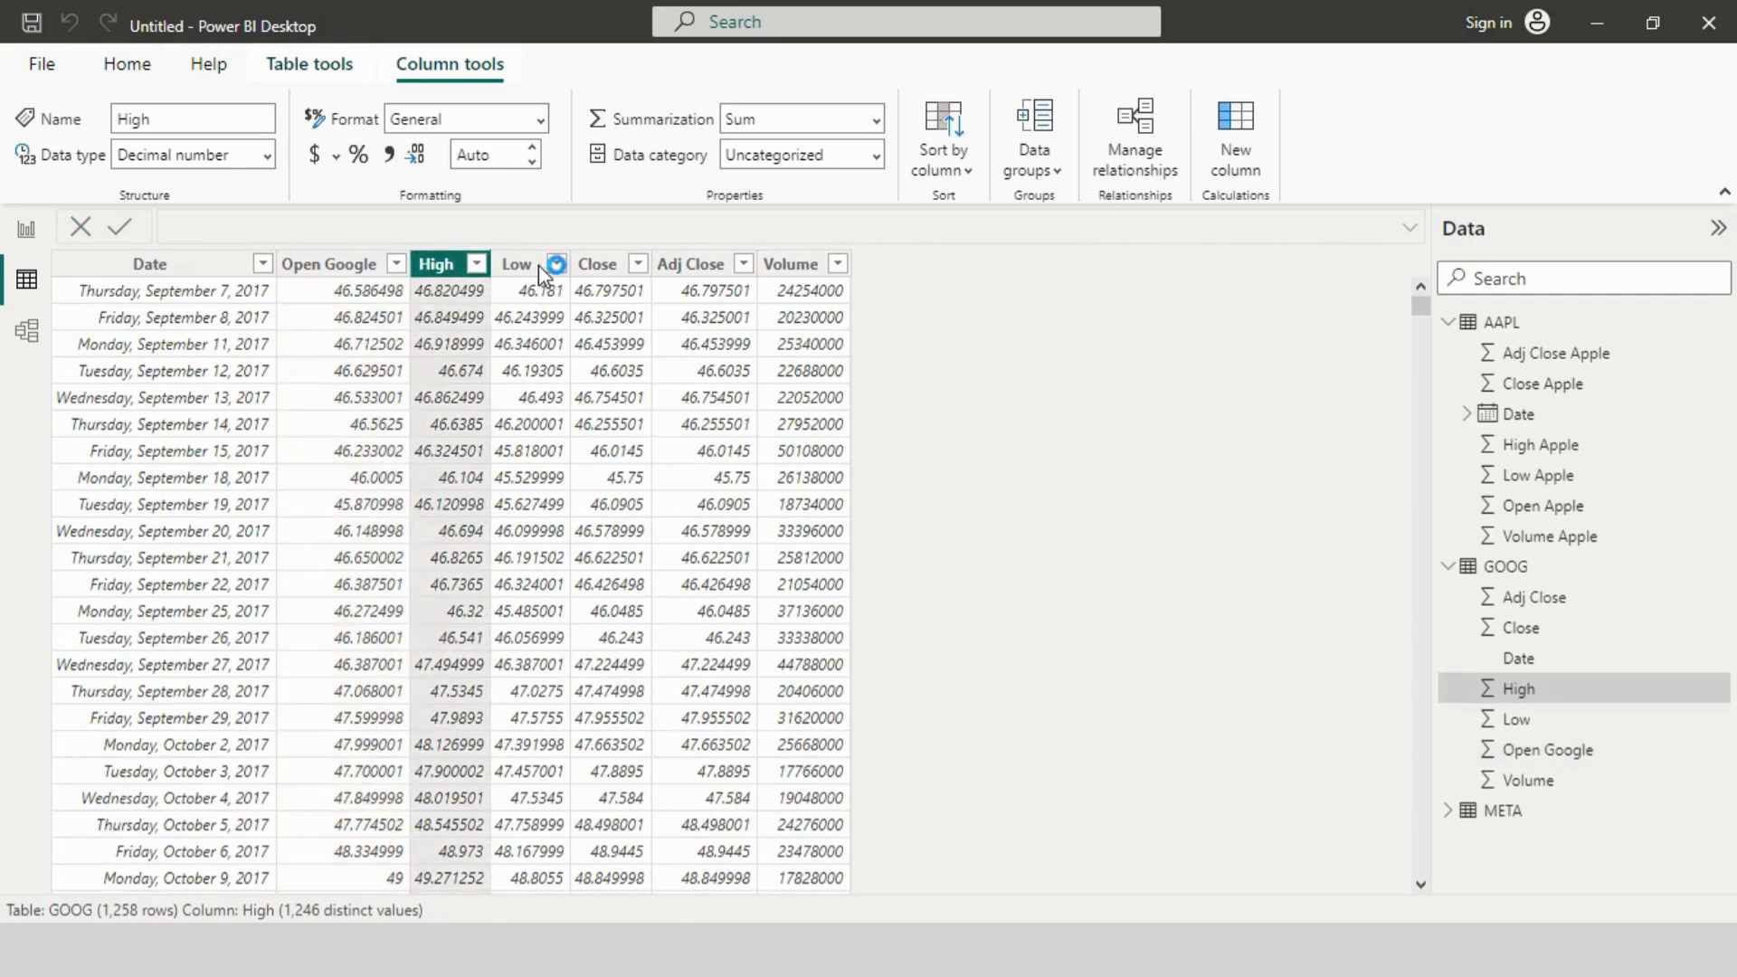
left_click(566, 266)
left_click(588, 264)
type("Google")
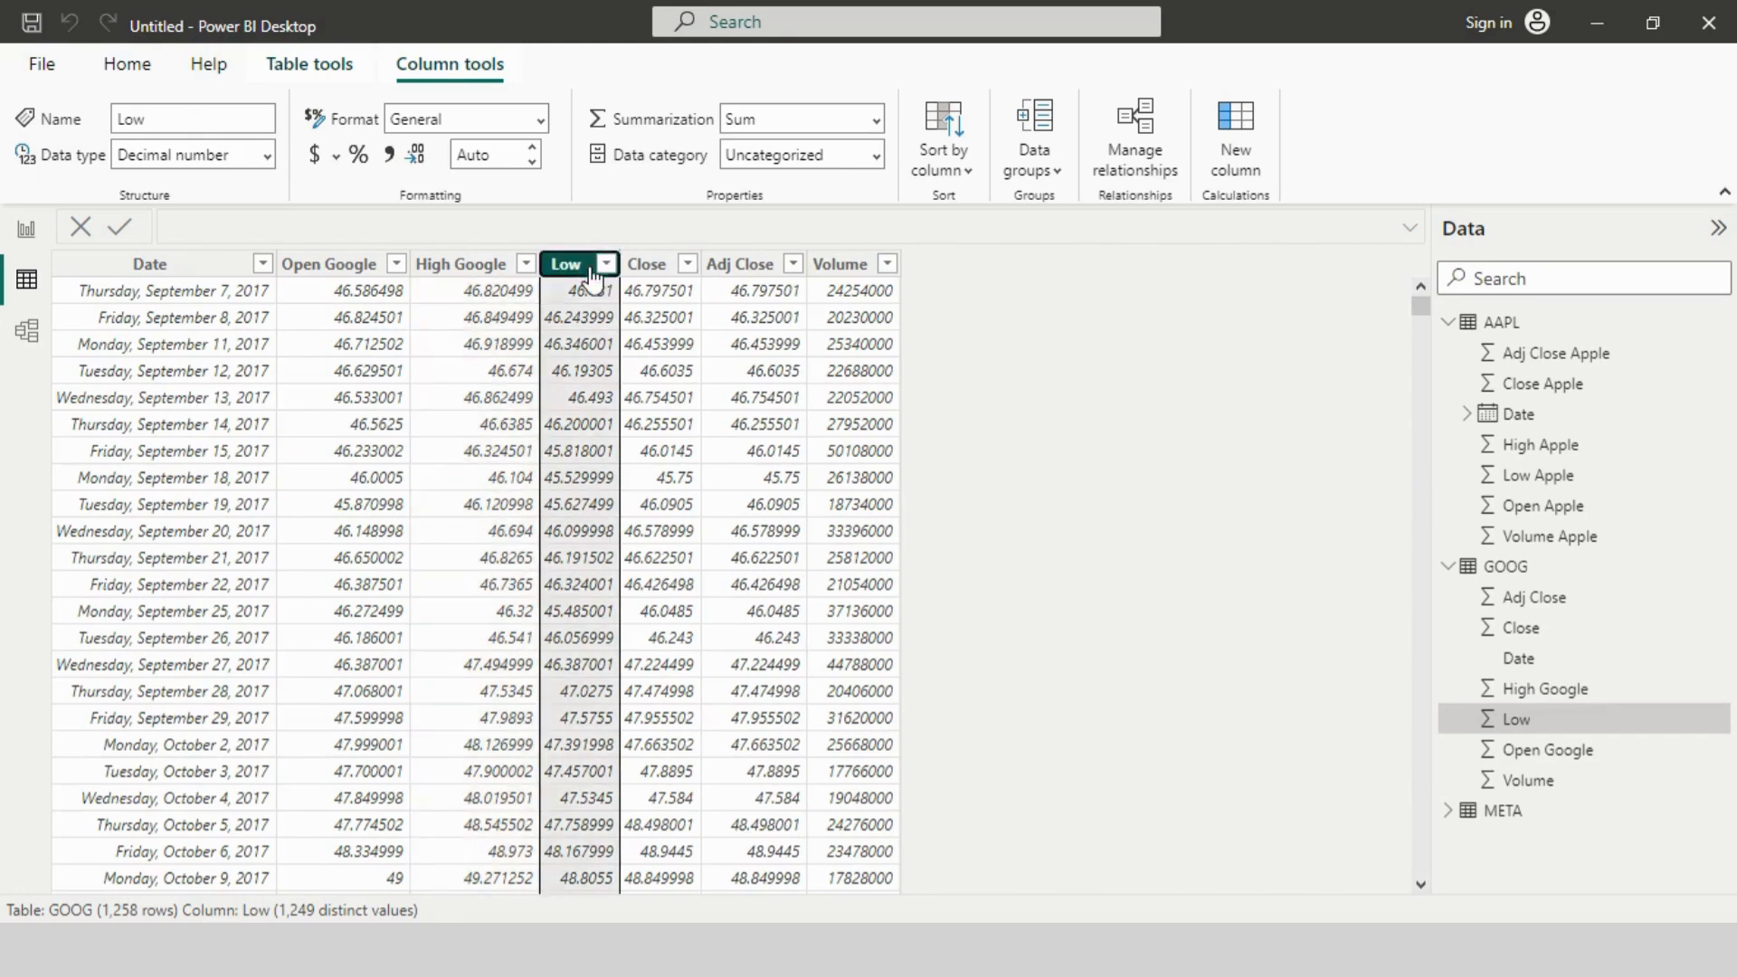
key("Return")
Step: Rename the GOOG table's Close and Adj Close columns as "Close Google" and "Adj Close Google"
double_click(714, 265)
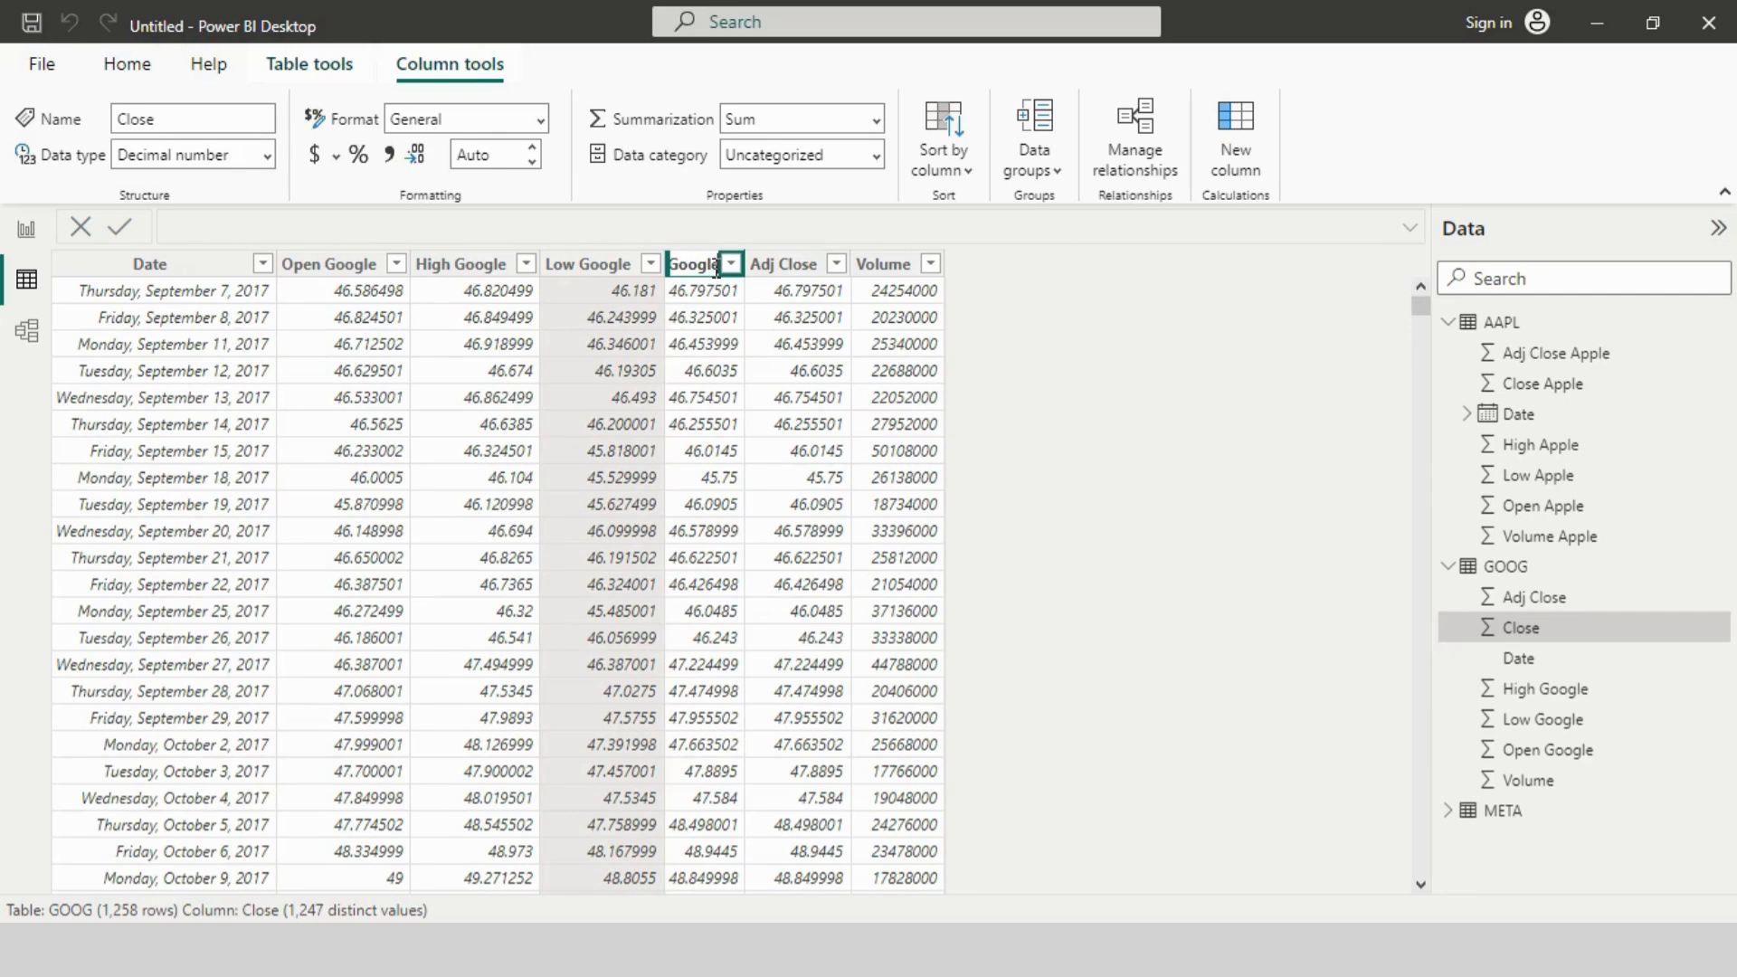
type("Google")
key("Return")
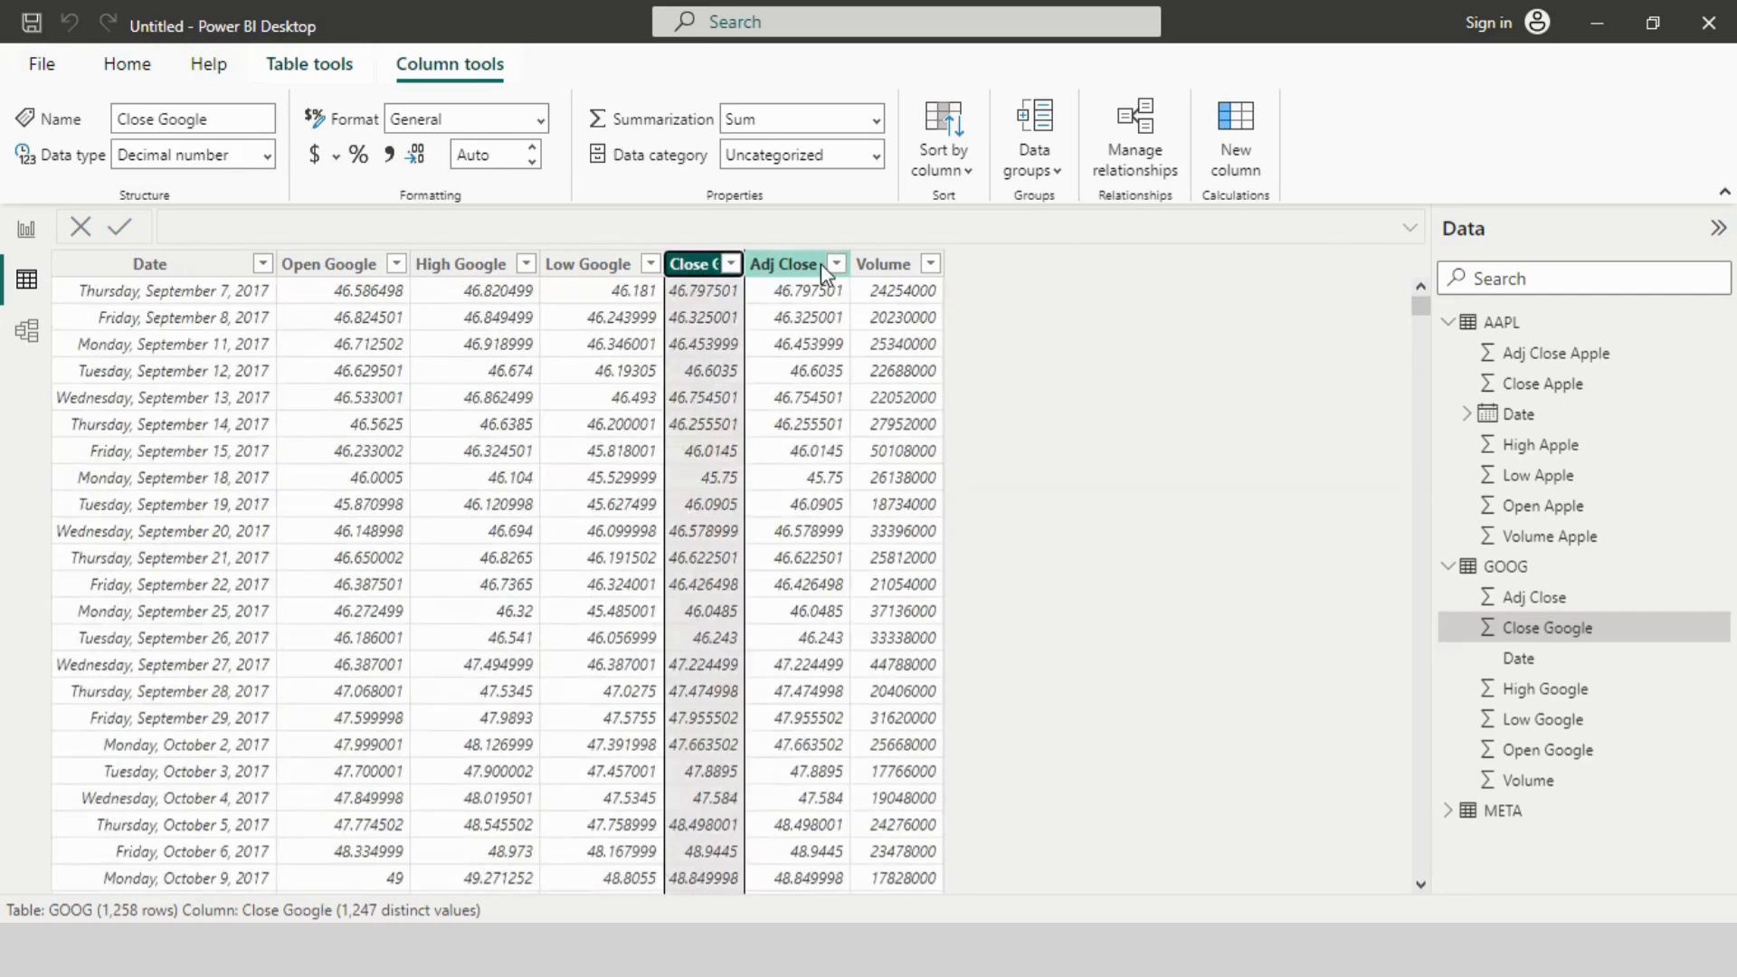
double_click(822, 265)
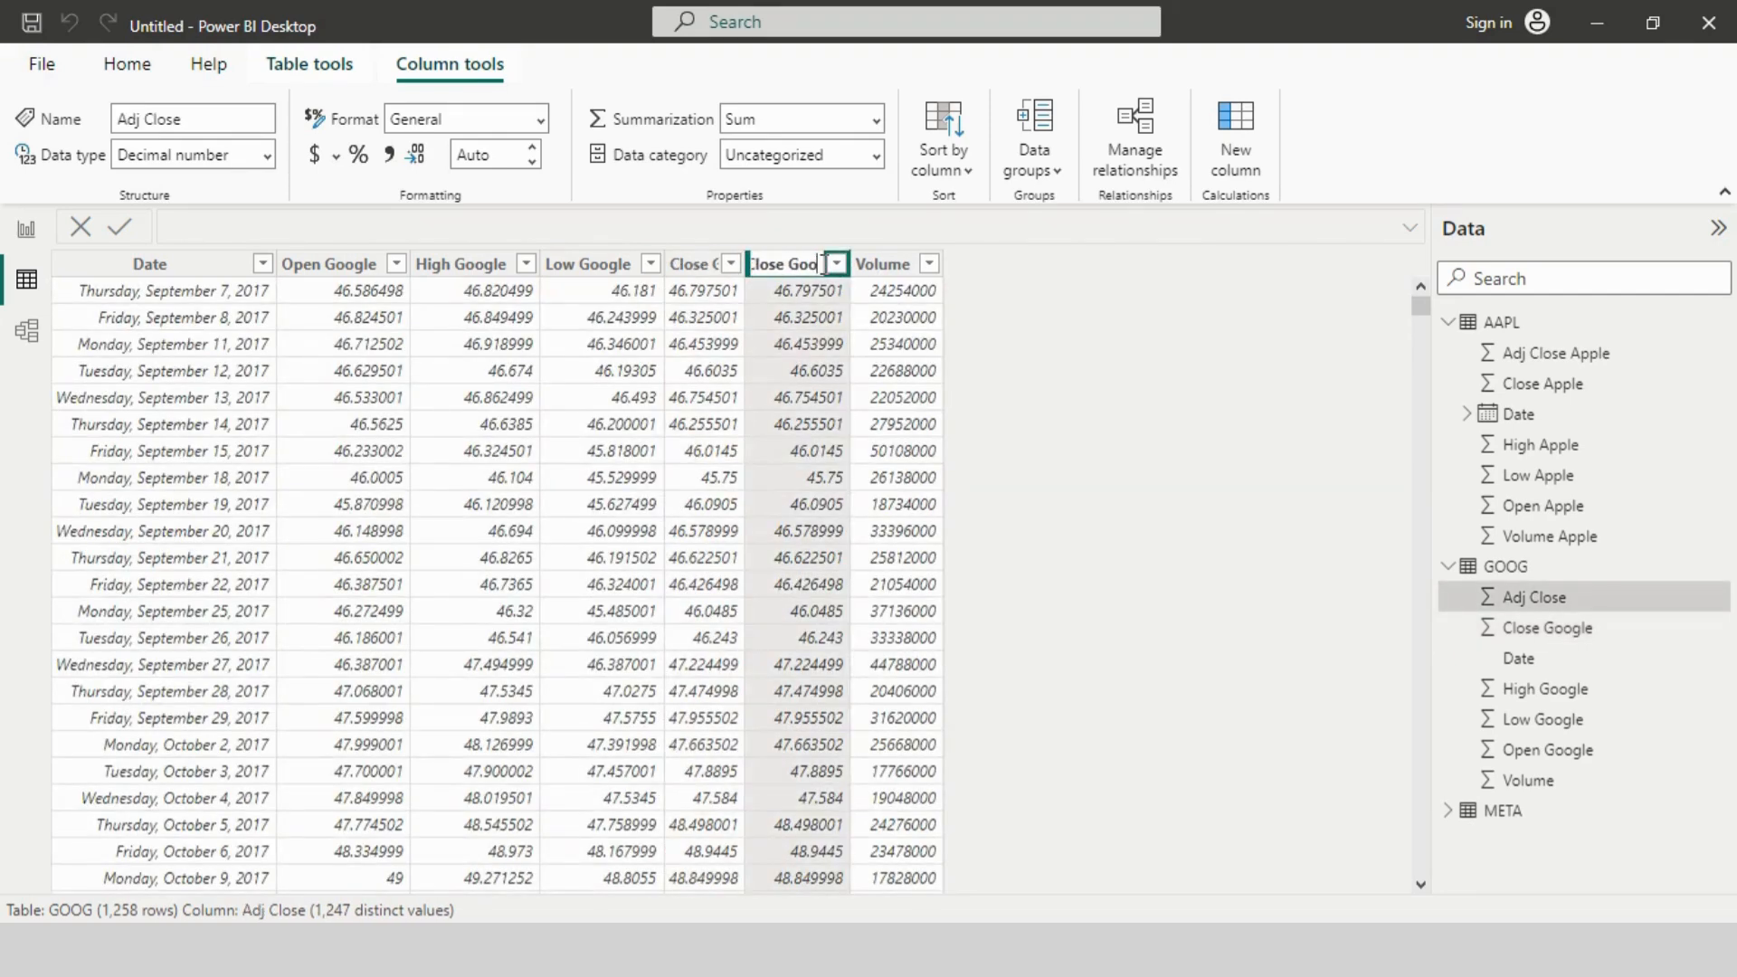
key("Return")
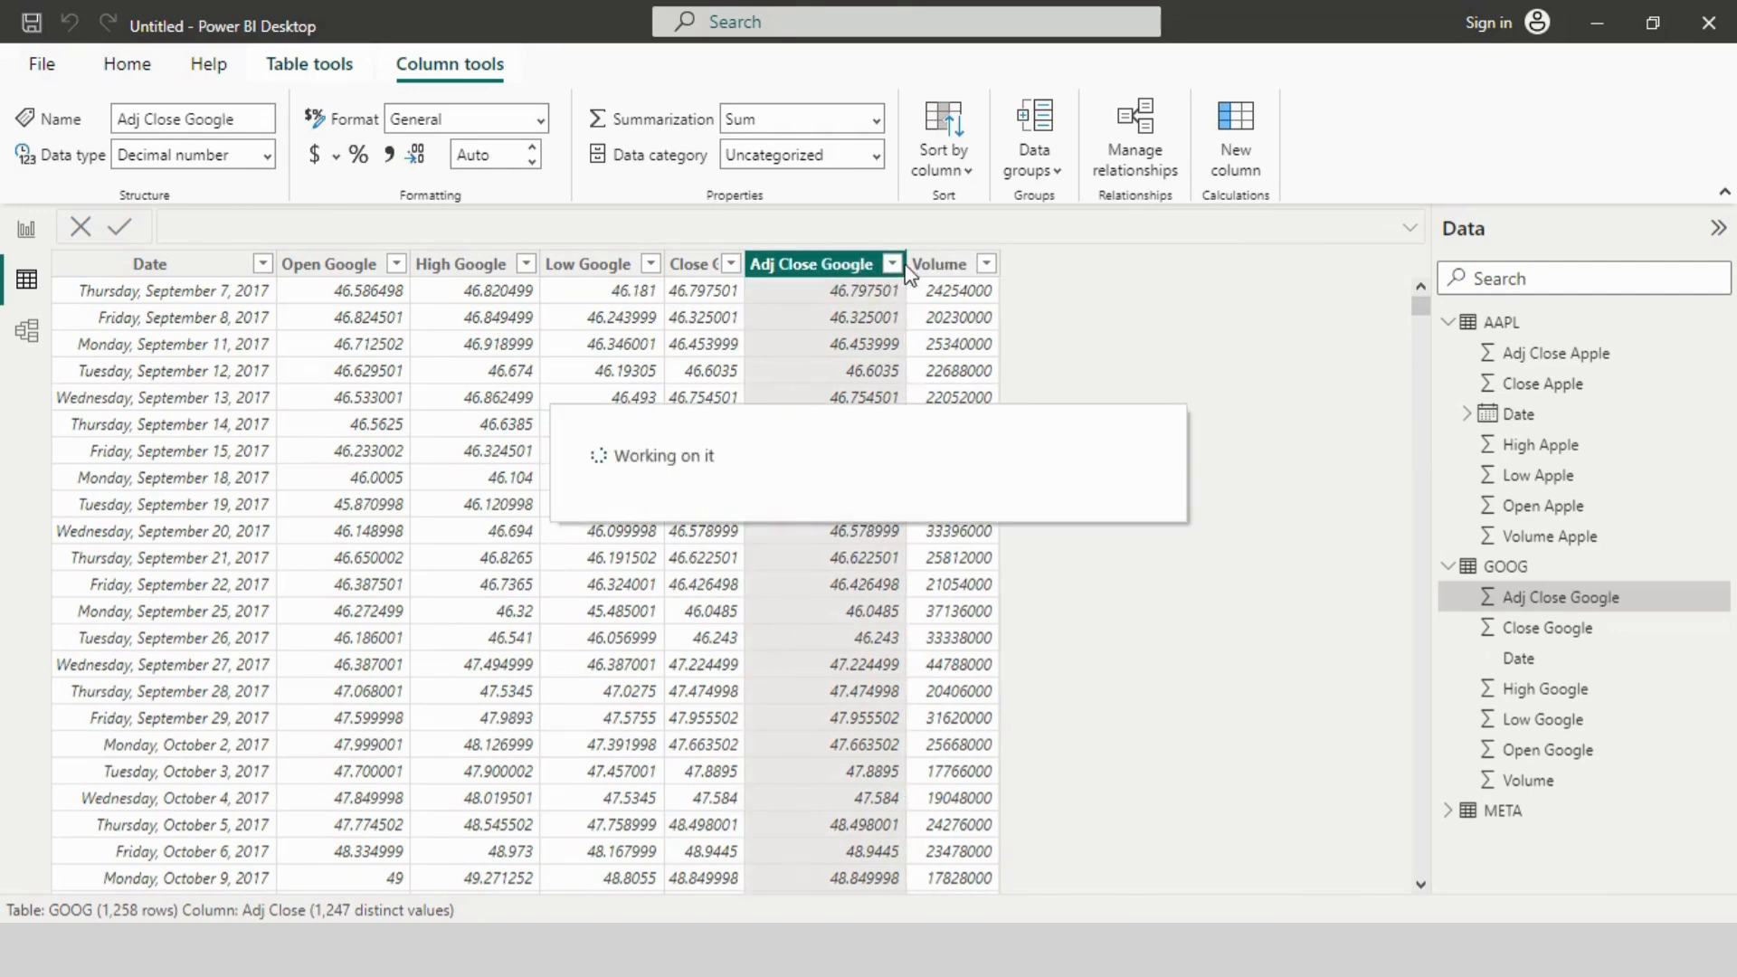
Step: Rename the GOOG table's Volume column as "Volume Google" and widen the Close Google column to fit its full header
double_click(951, 267)
type("Google")
key("Return")
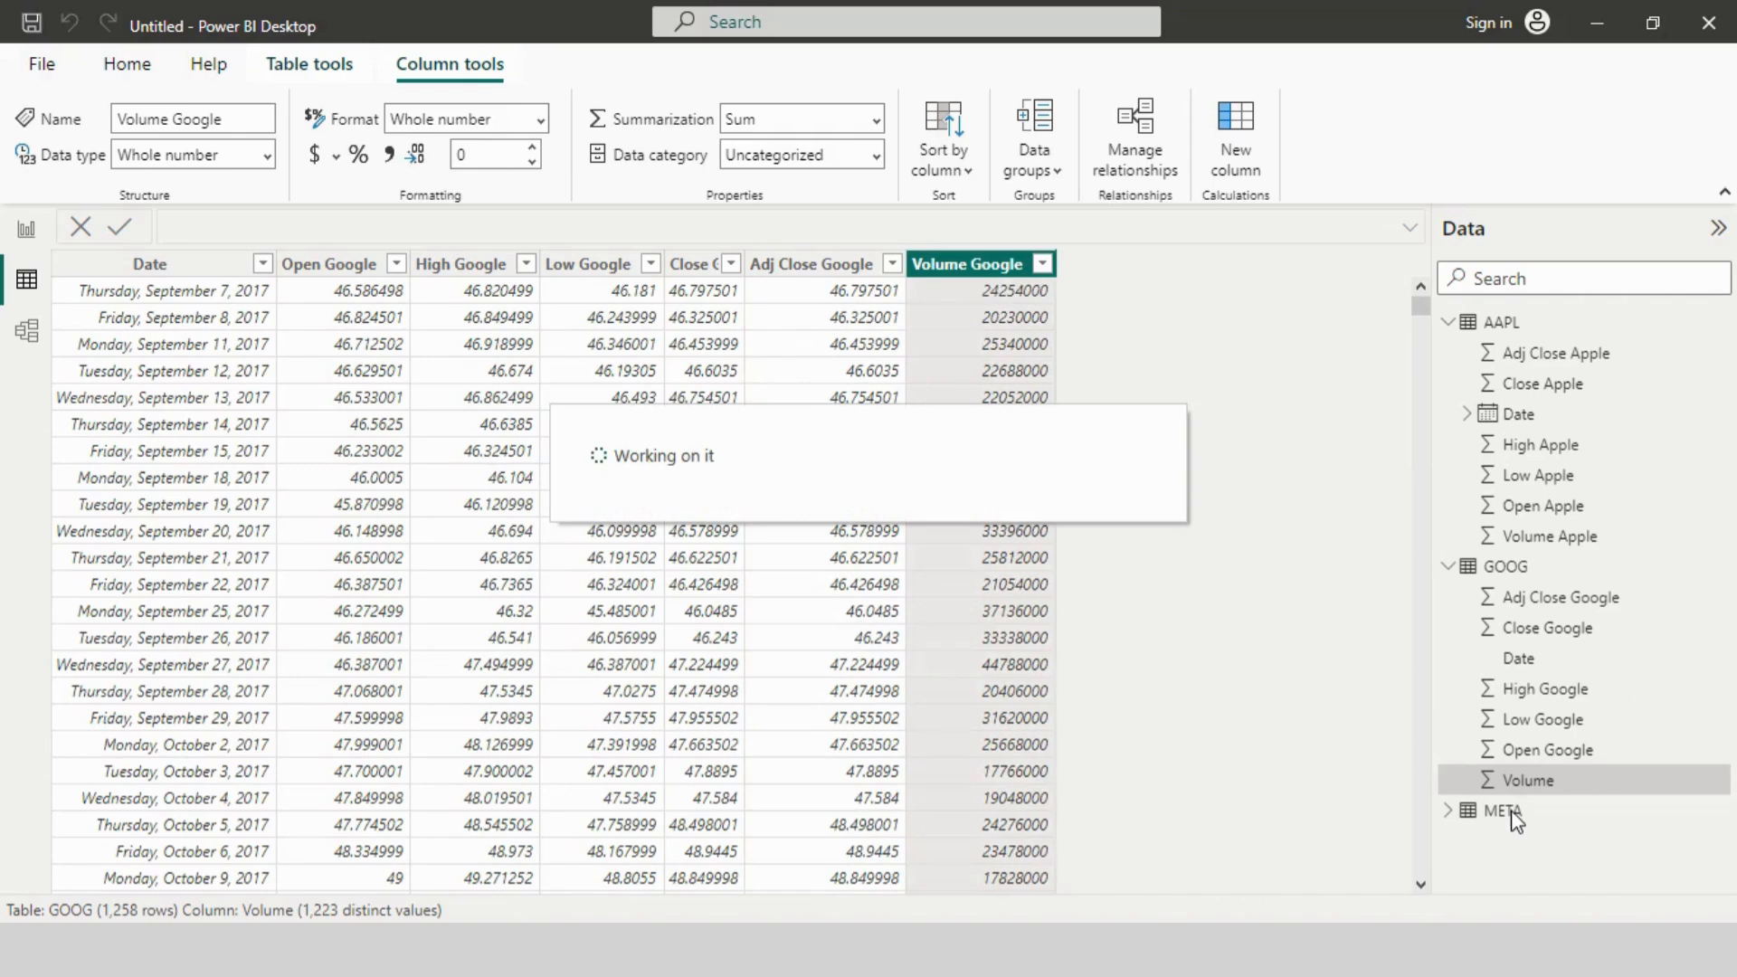
double_click(715, 264)
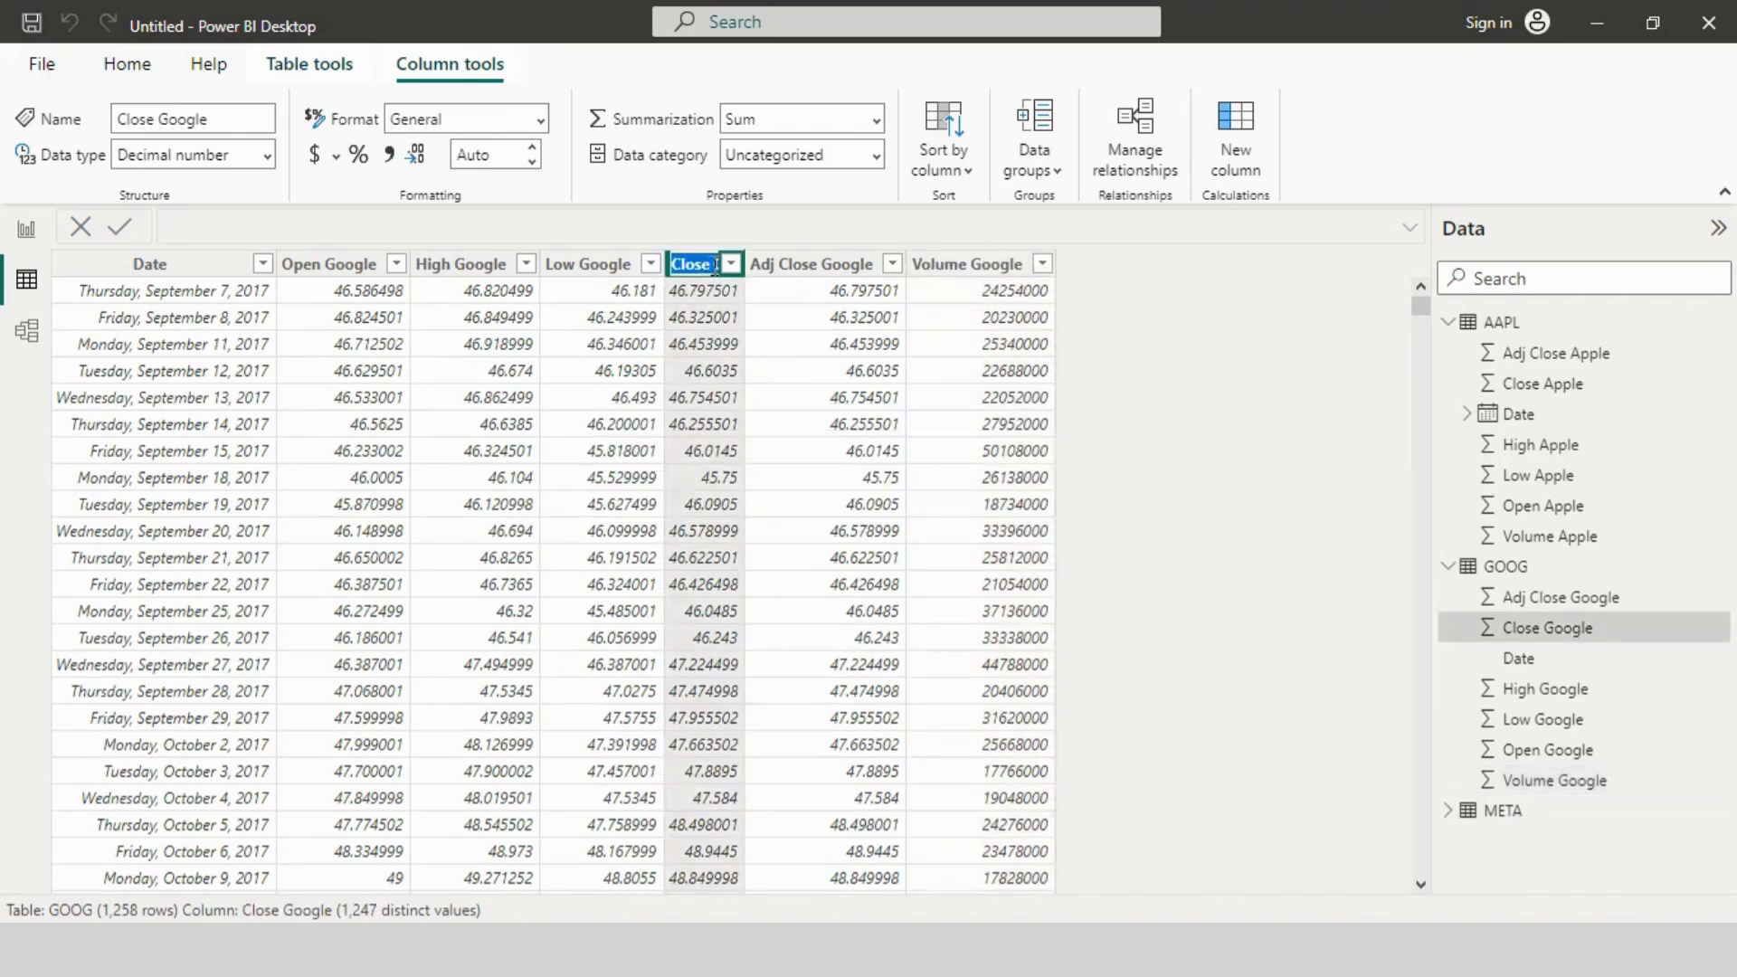
left_click_drag(737, 262, 836, 269)
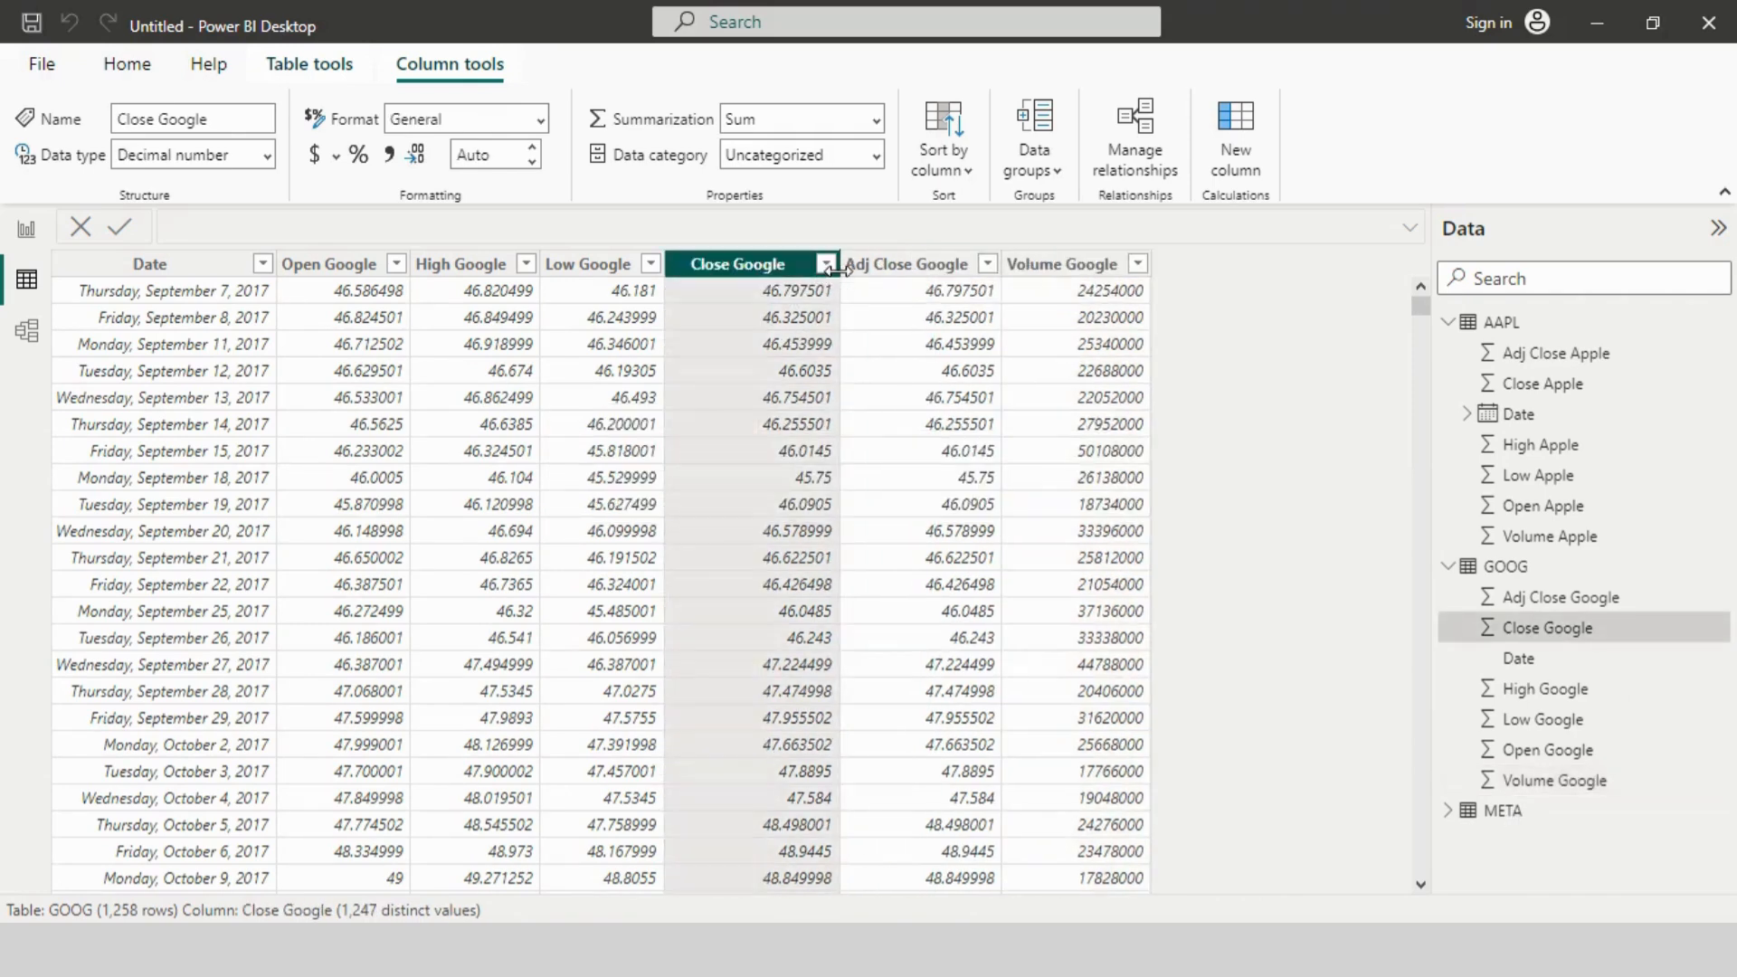
Step: Show the META table's data and rename its Open column as "Open Meta"
left_click(1502, 812)
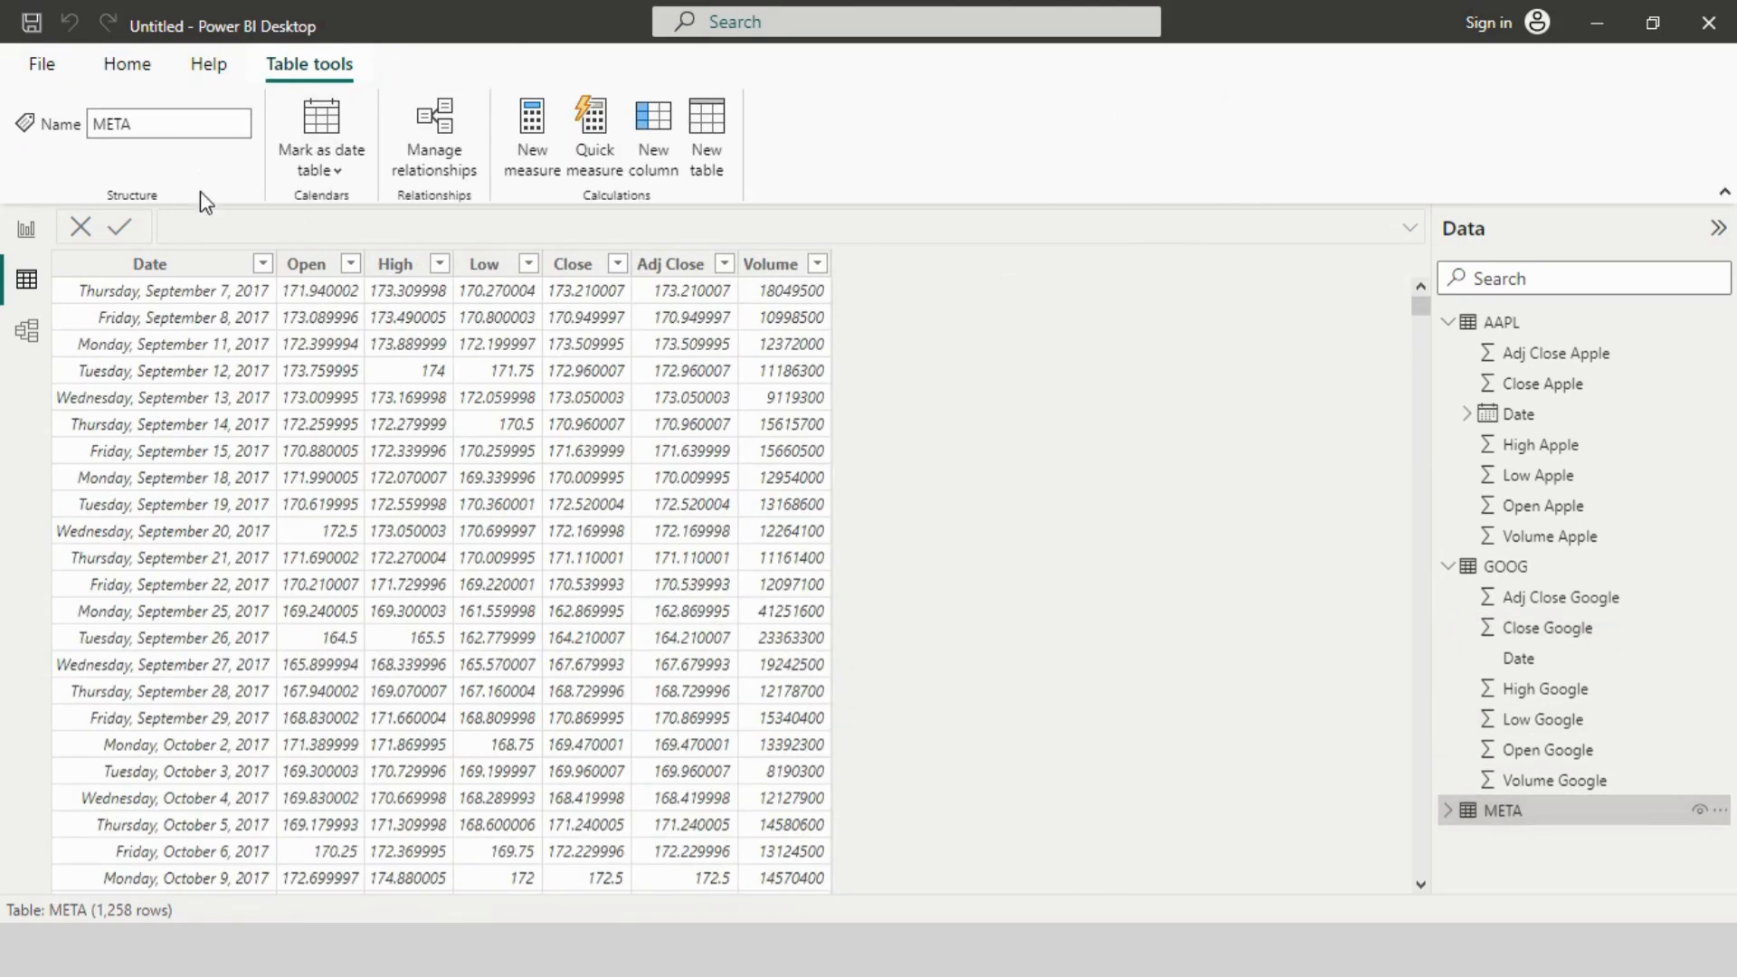
double_click(312, 264)
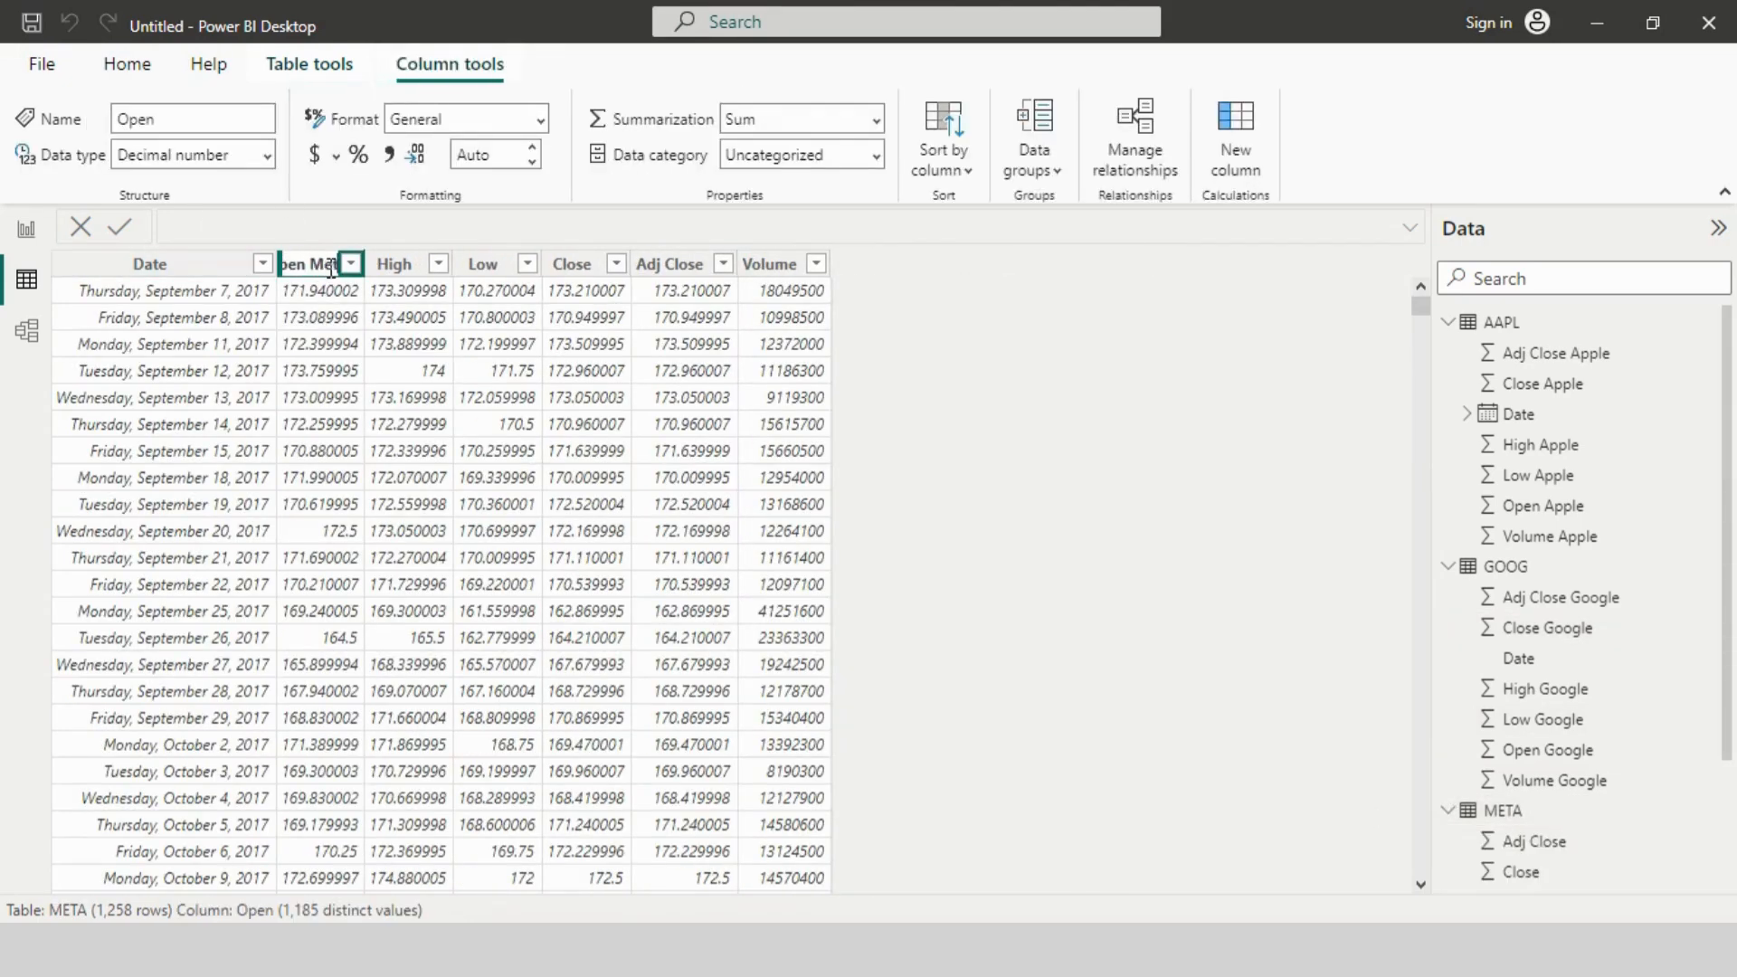
type("Open Meta")
key("Return")
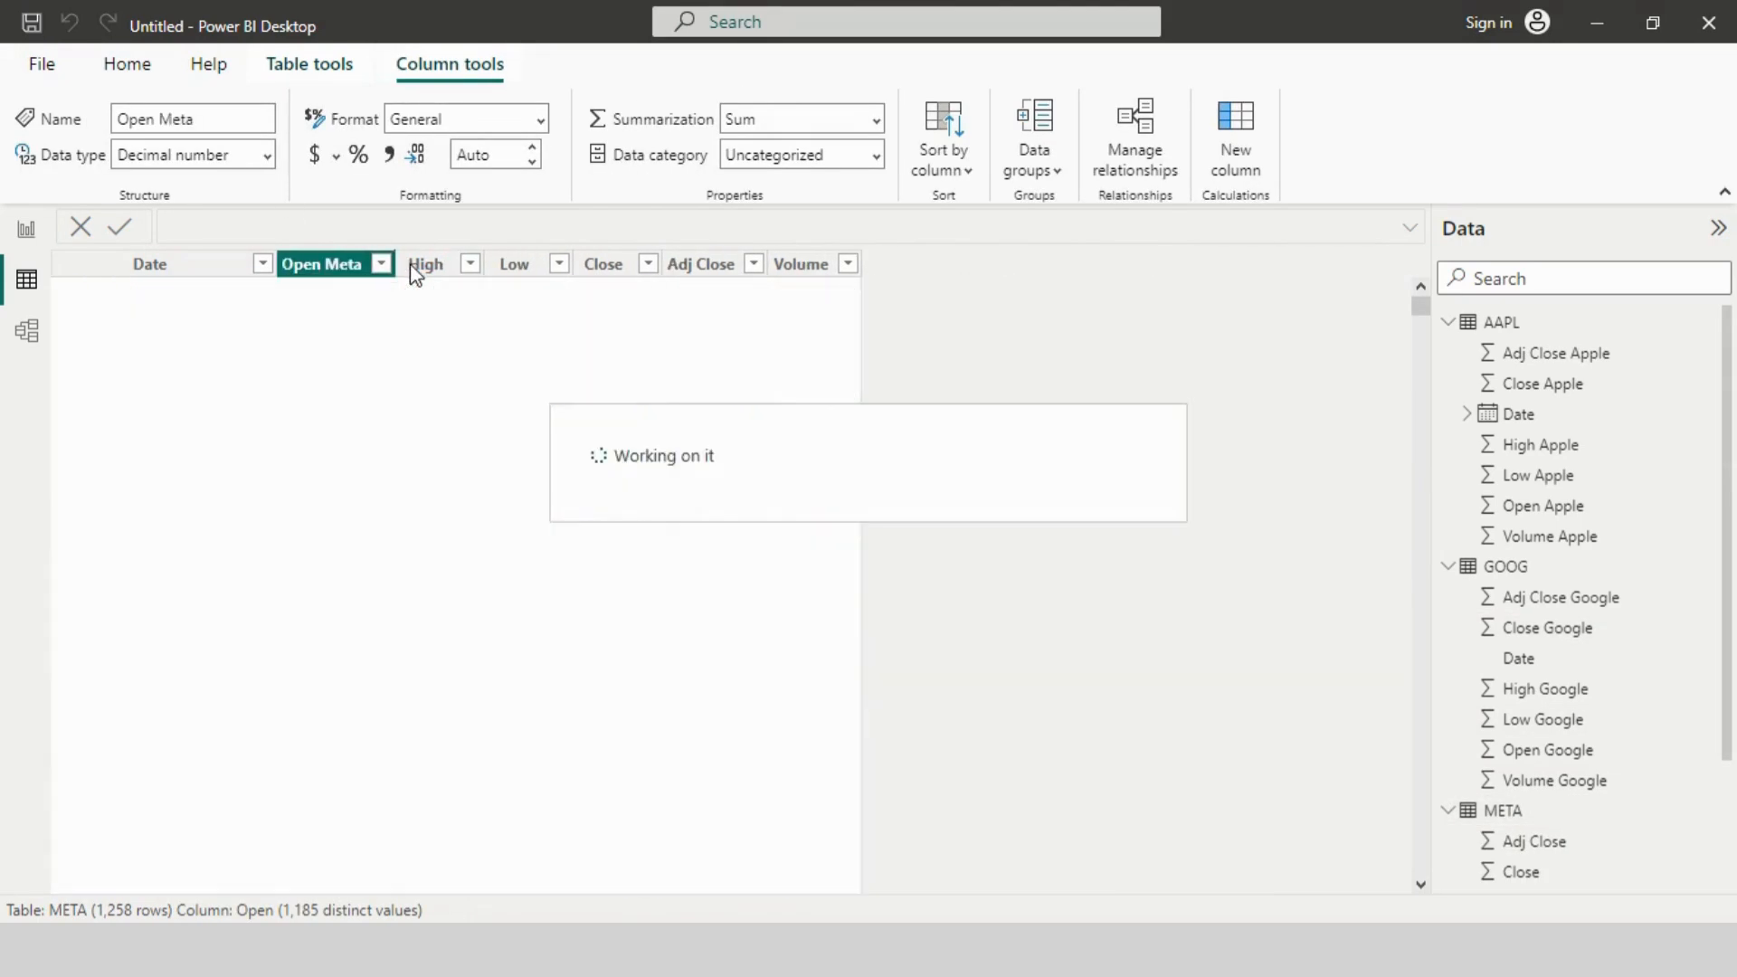
Step: Rename the META table's High and Low columns as "High Meta" and "Low Meta"
double_click(432, 272)
type("M")
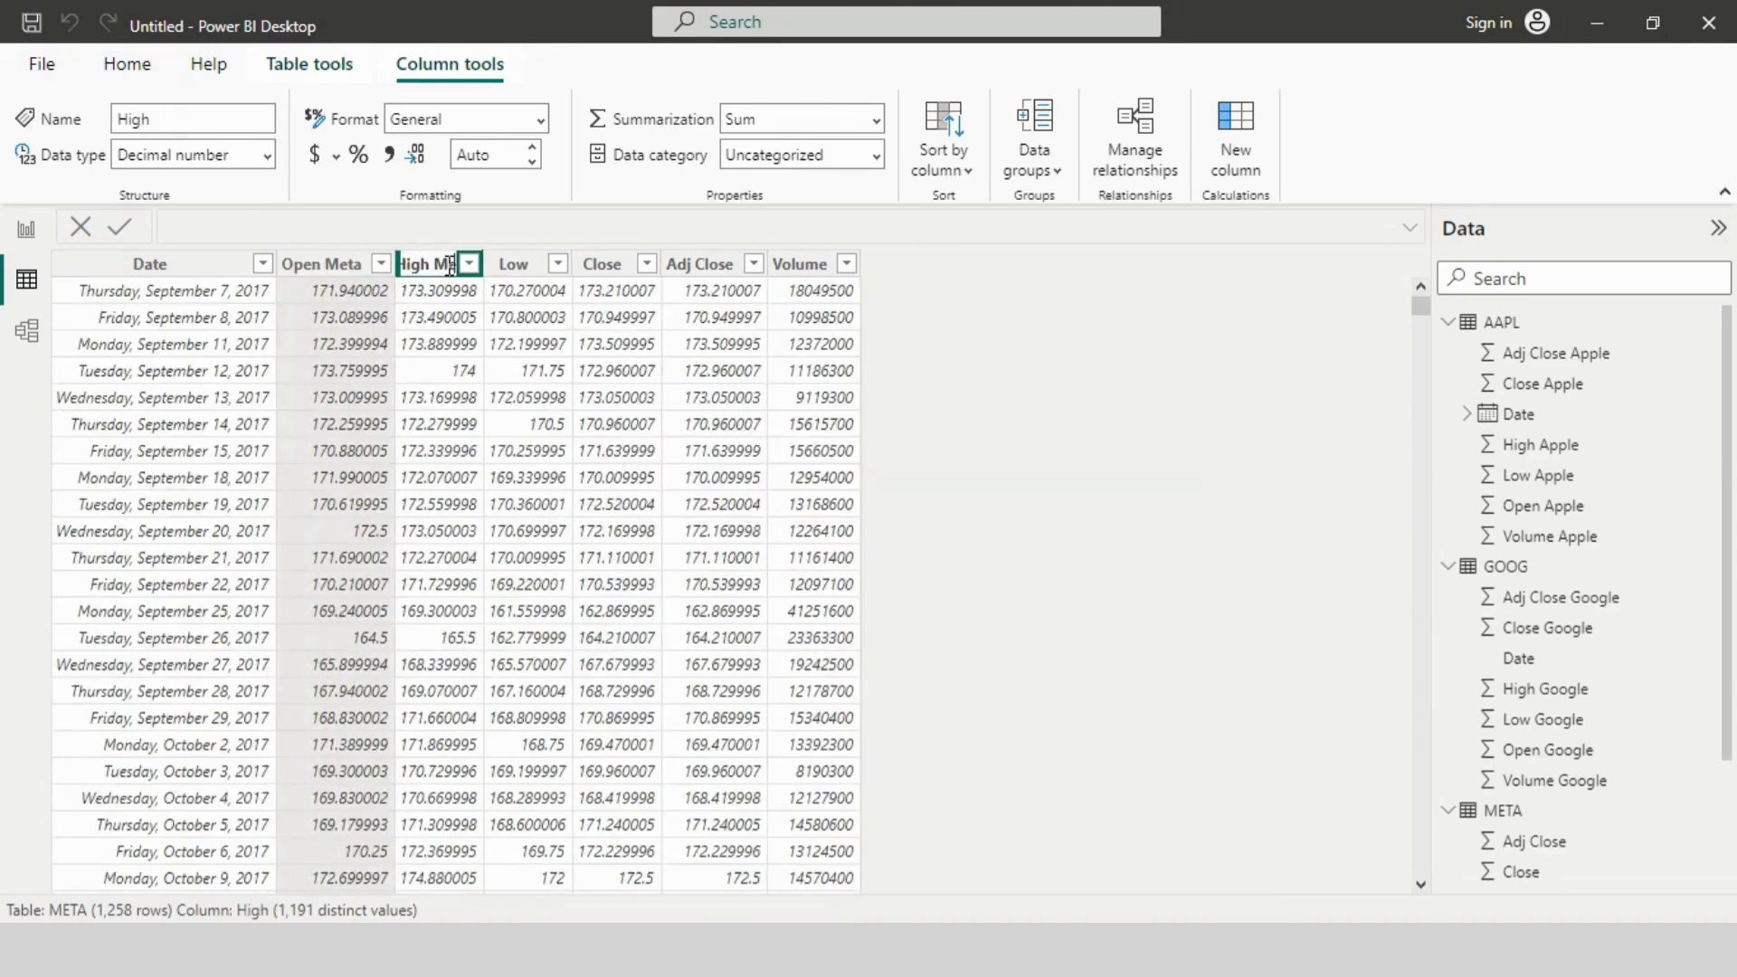
type("eta")
key("Return")
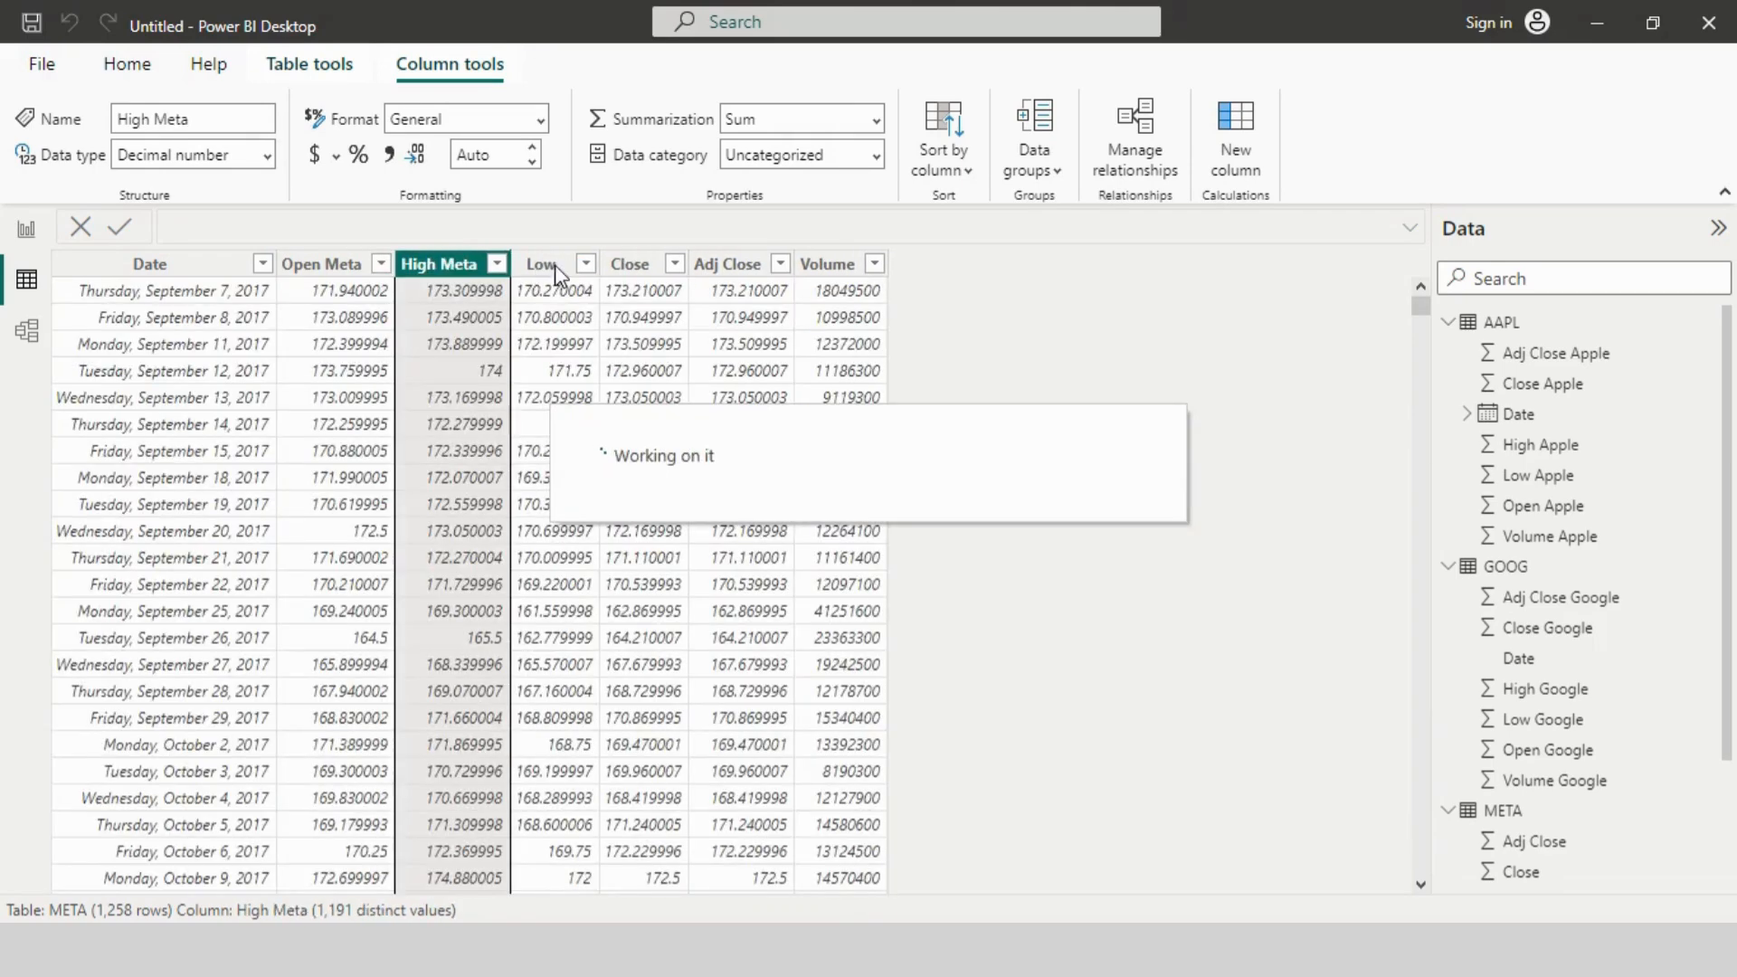
double_click(558, 268)
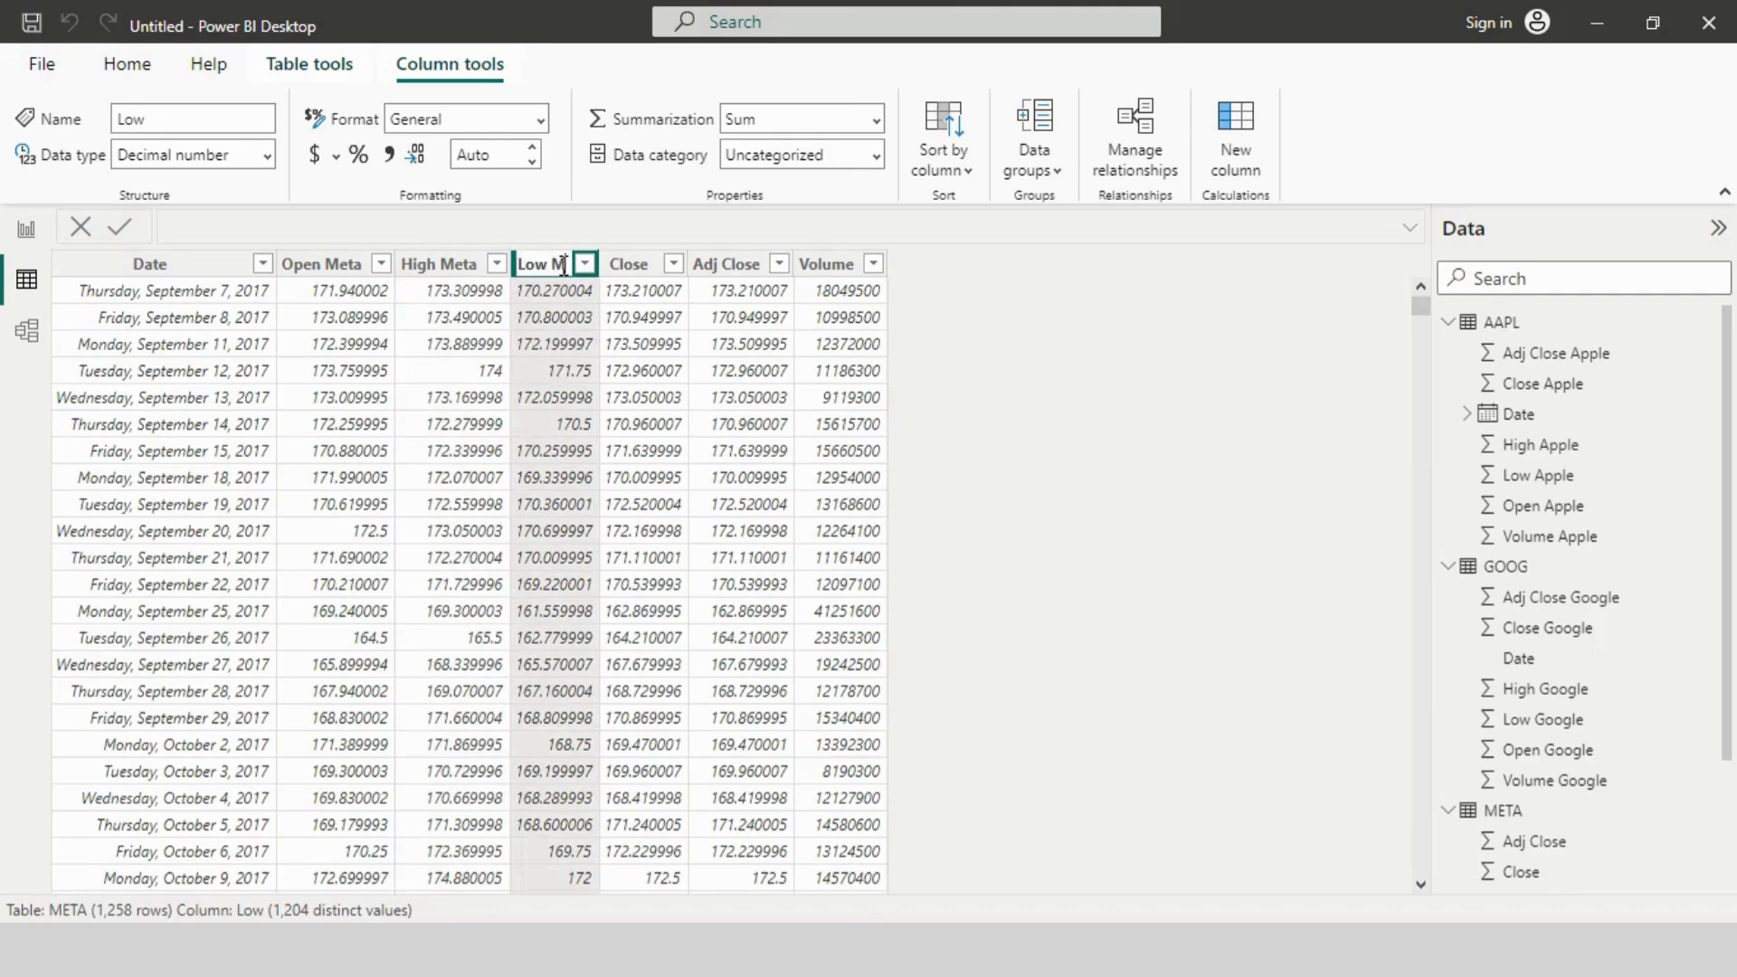
type("Meta")
key("Return")
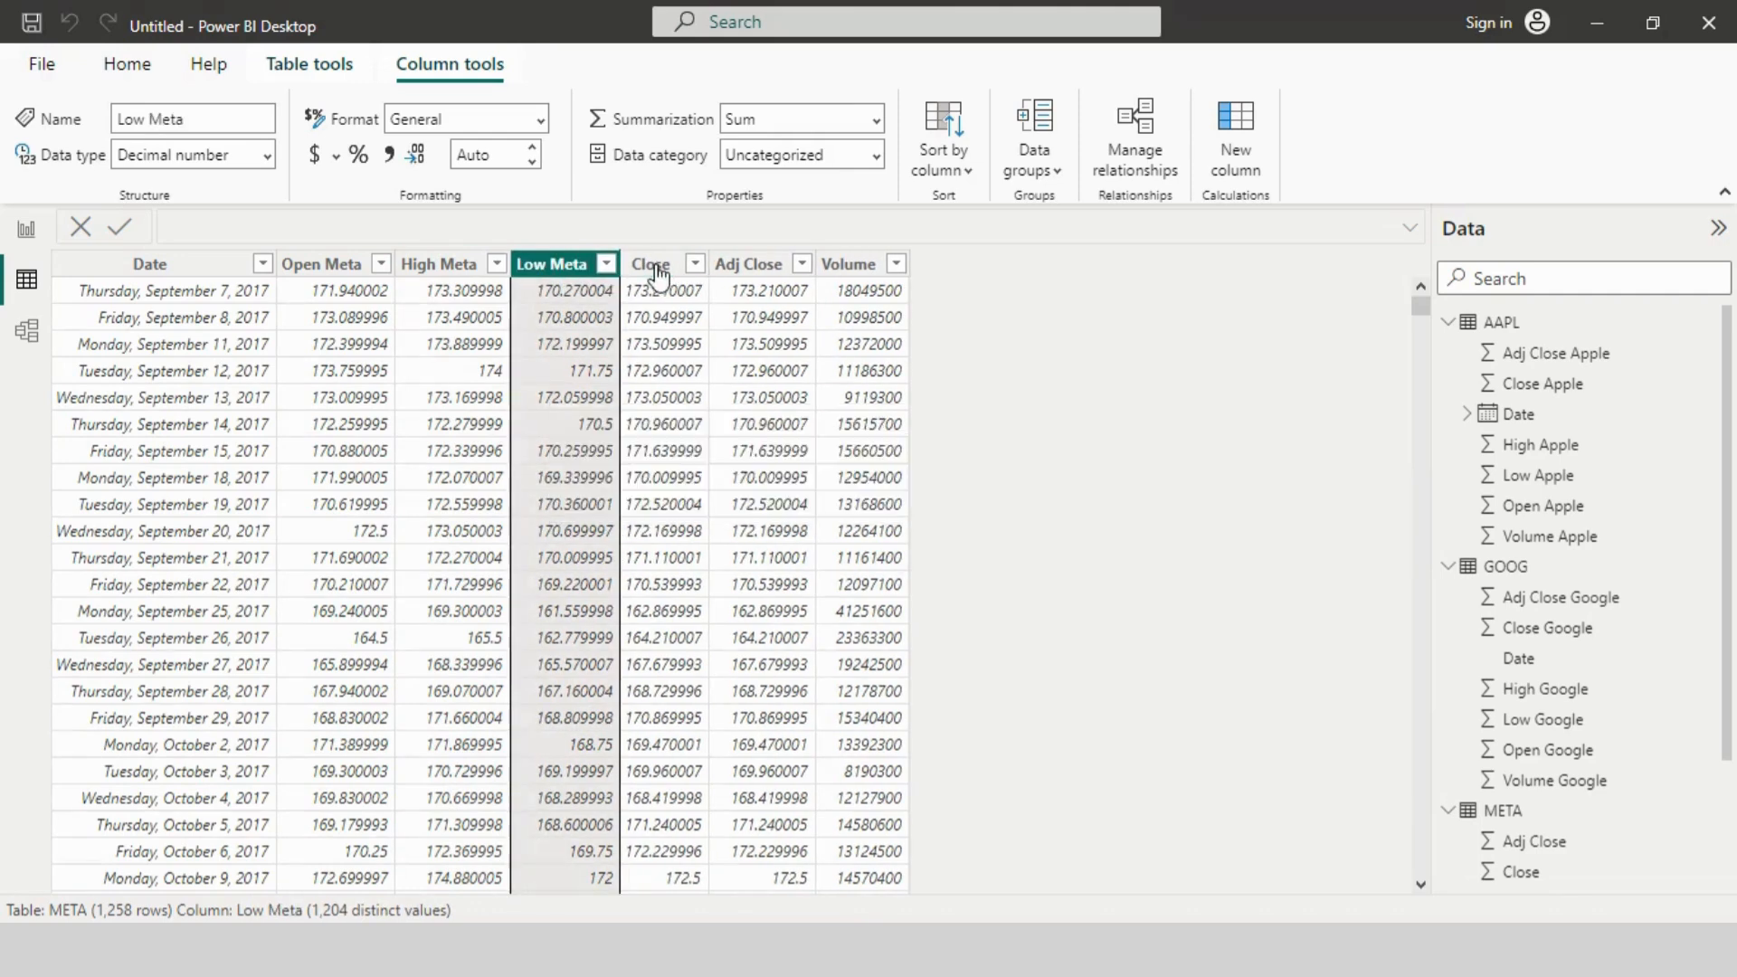
Step: Rename the META table's Close and Adj Close columns as "Close Meta" and "Adj Close Meta"
double_click(670, 270)
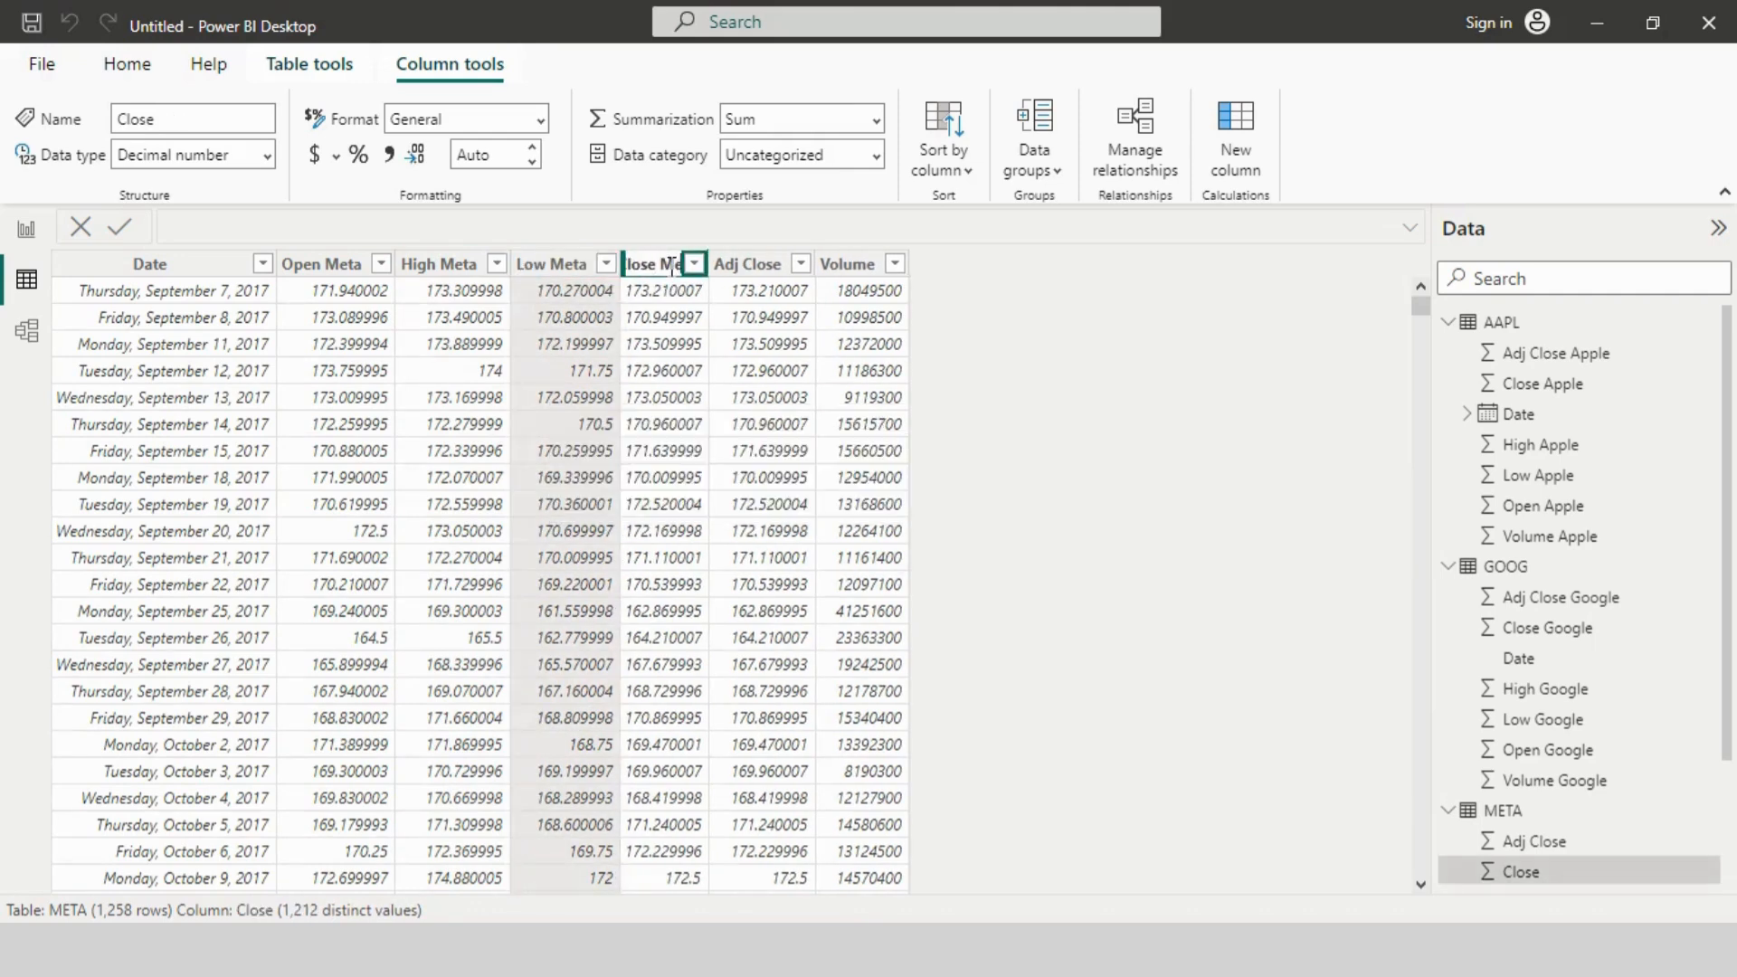
key("Return")
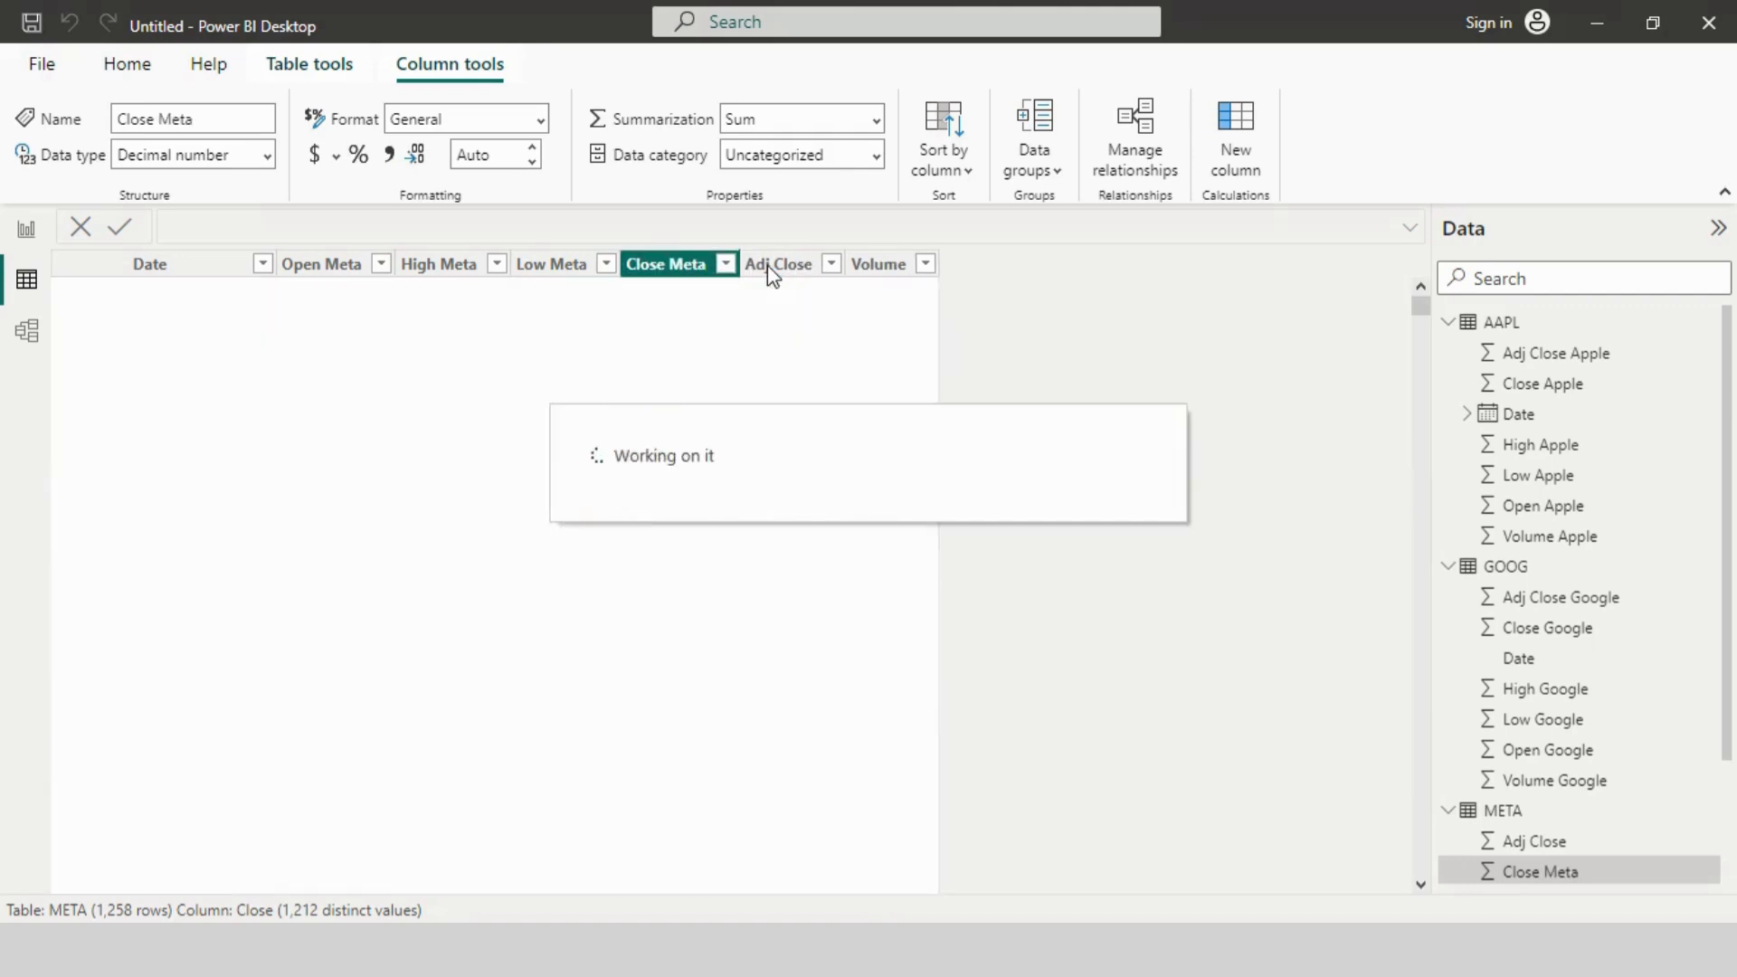
double_click(817, 266)
type("Met")
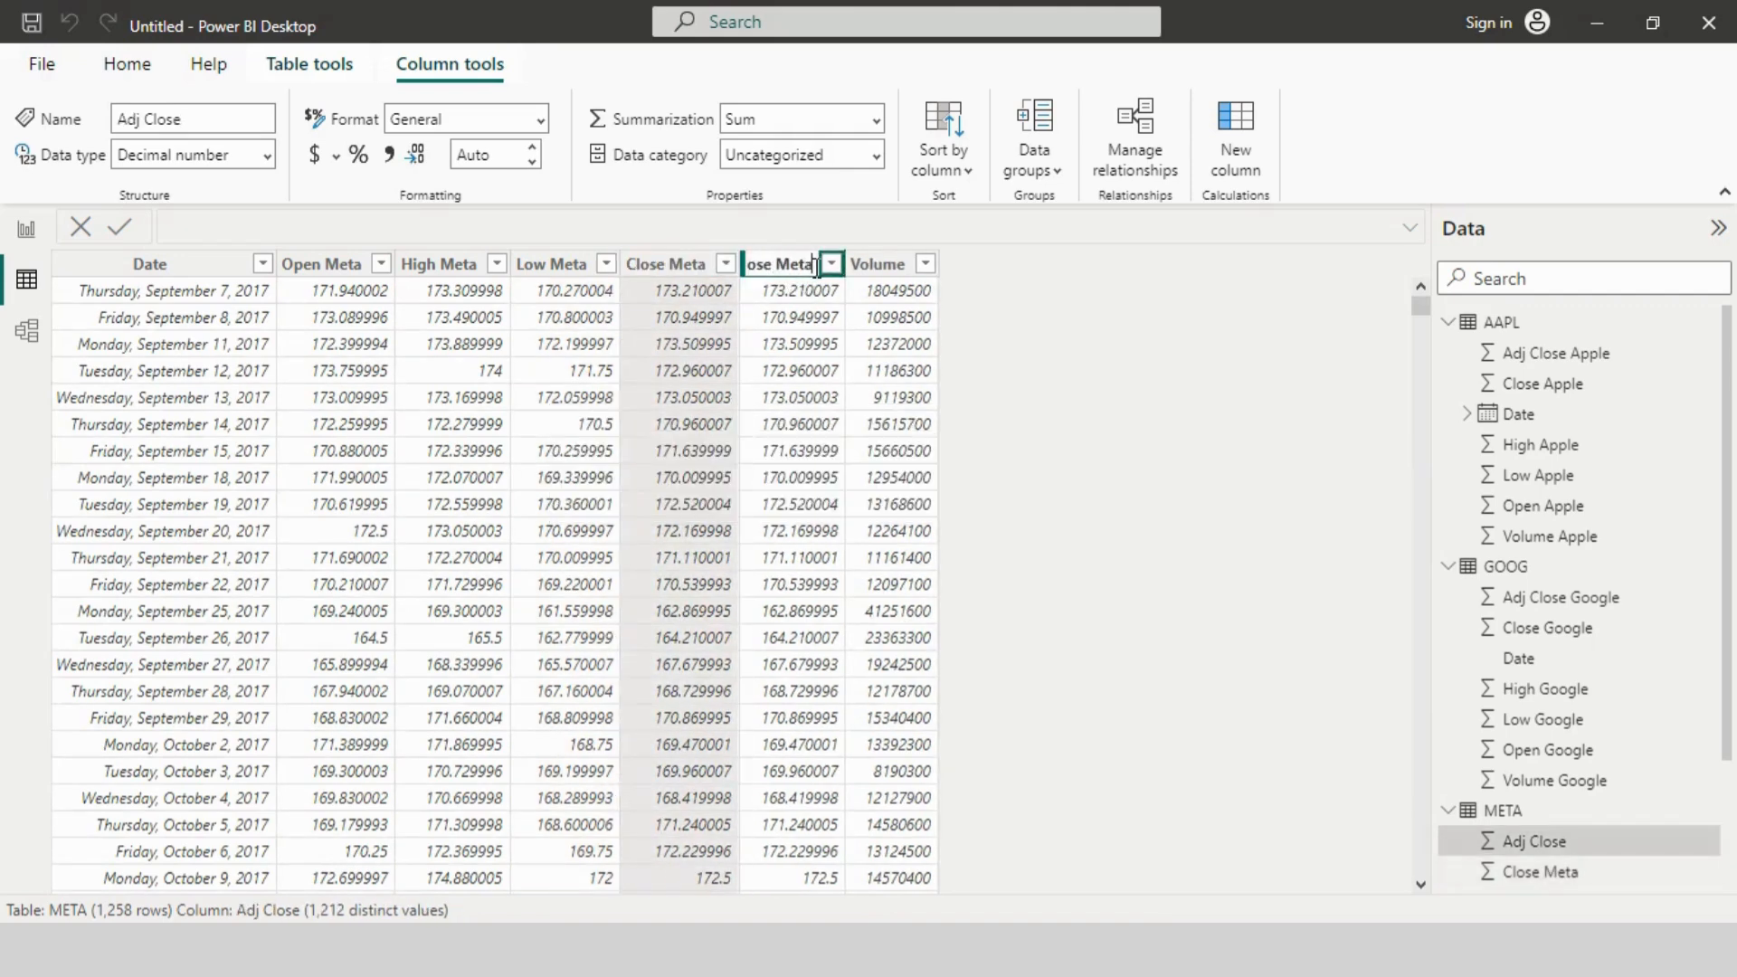
type("a")
key("Return")
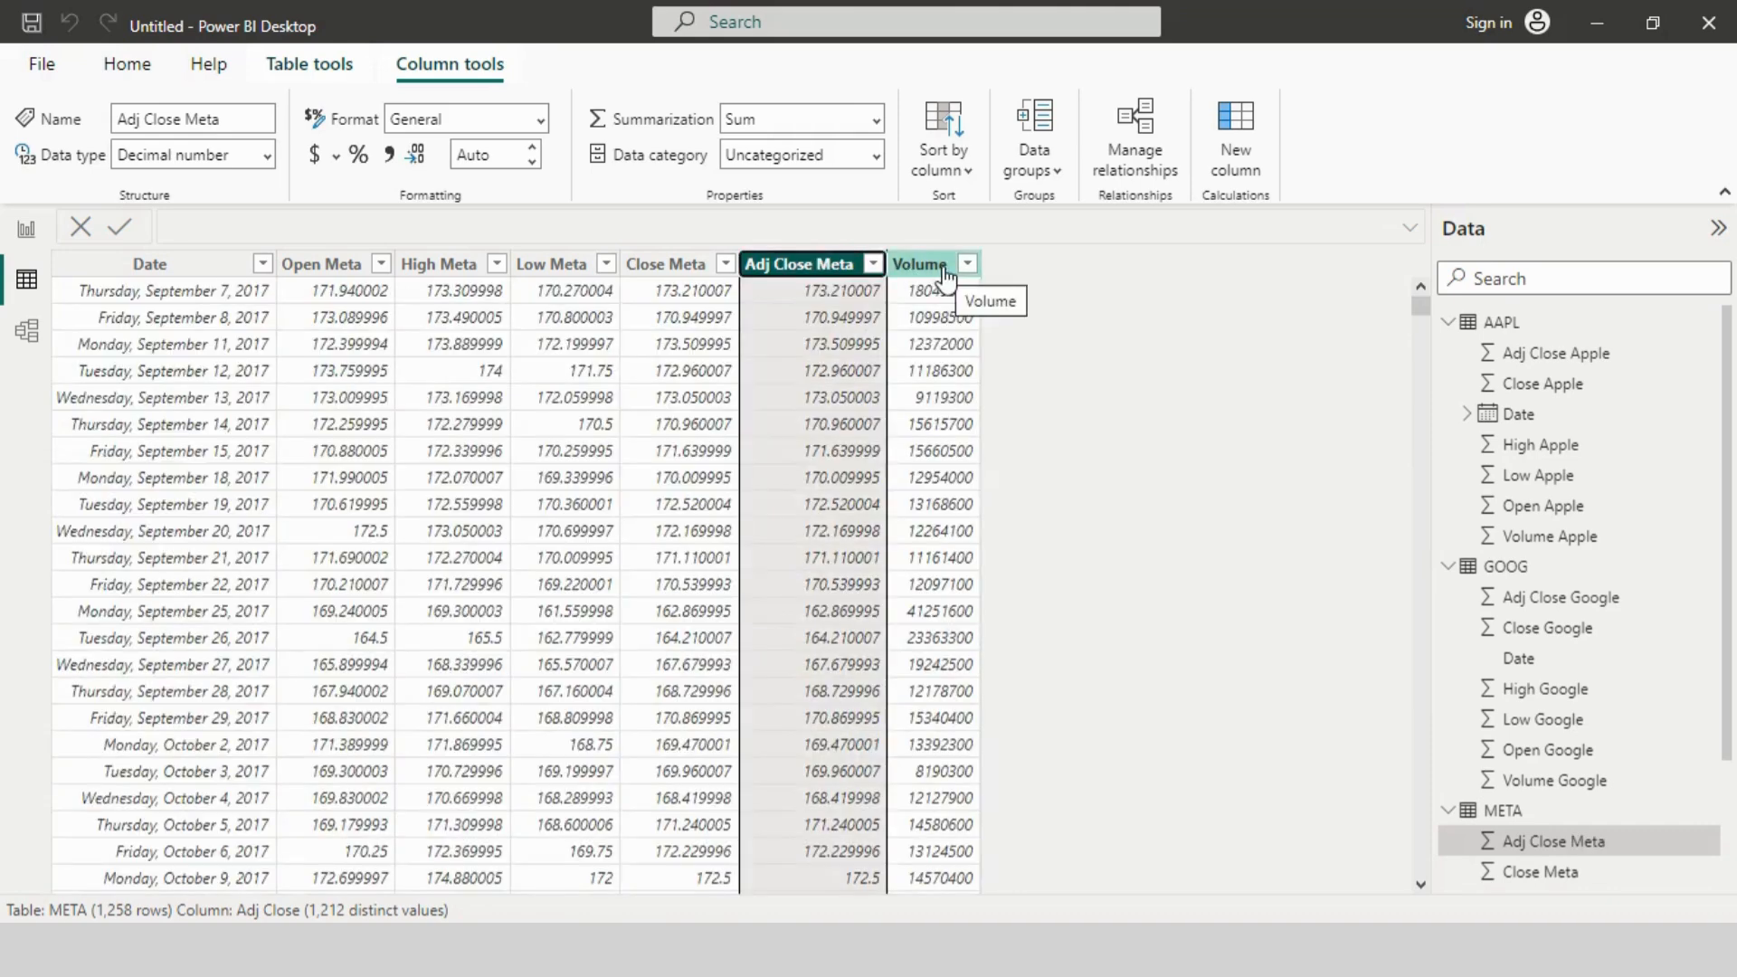
Step: Rename the META table's Volume column as "Volume Meta"
left_click(943, 267)
left_click(949, 265)
type("Meta")
key("Return")
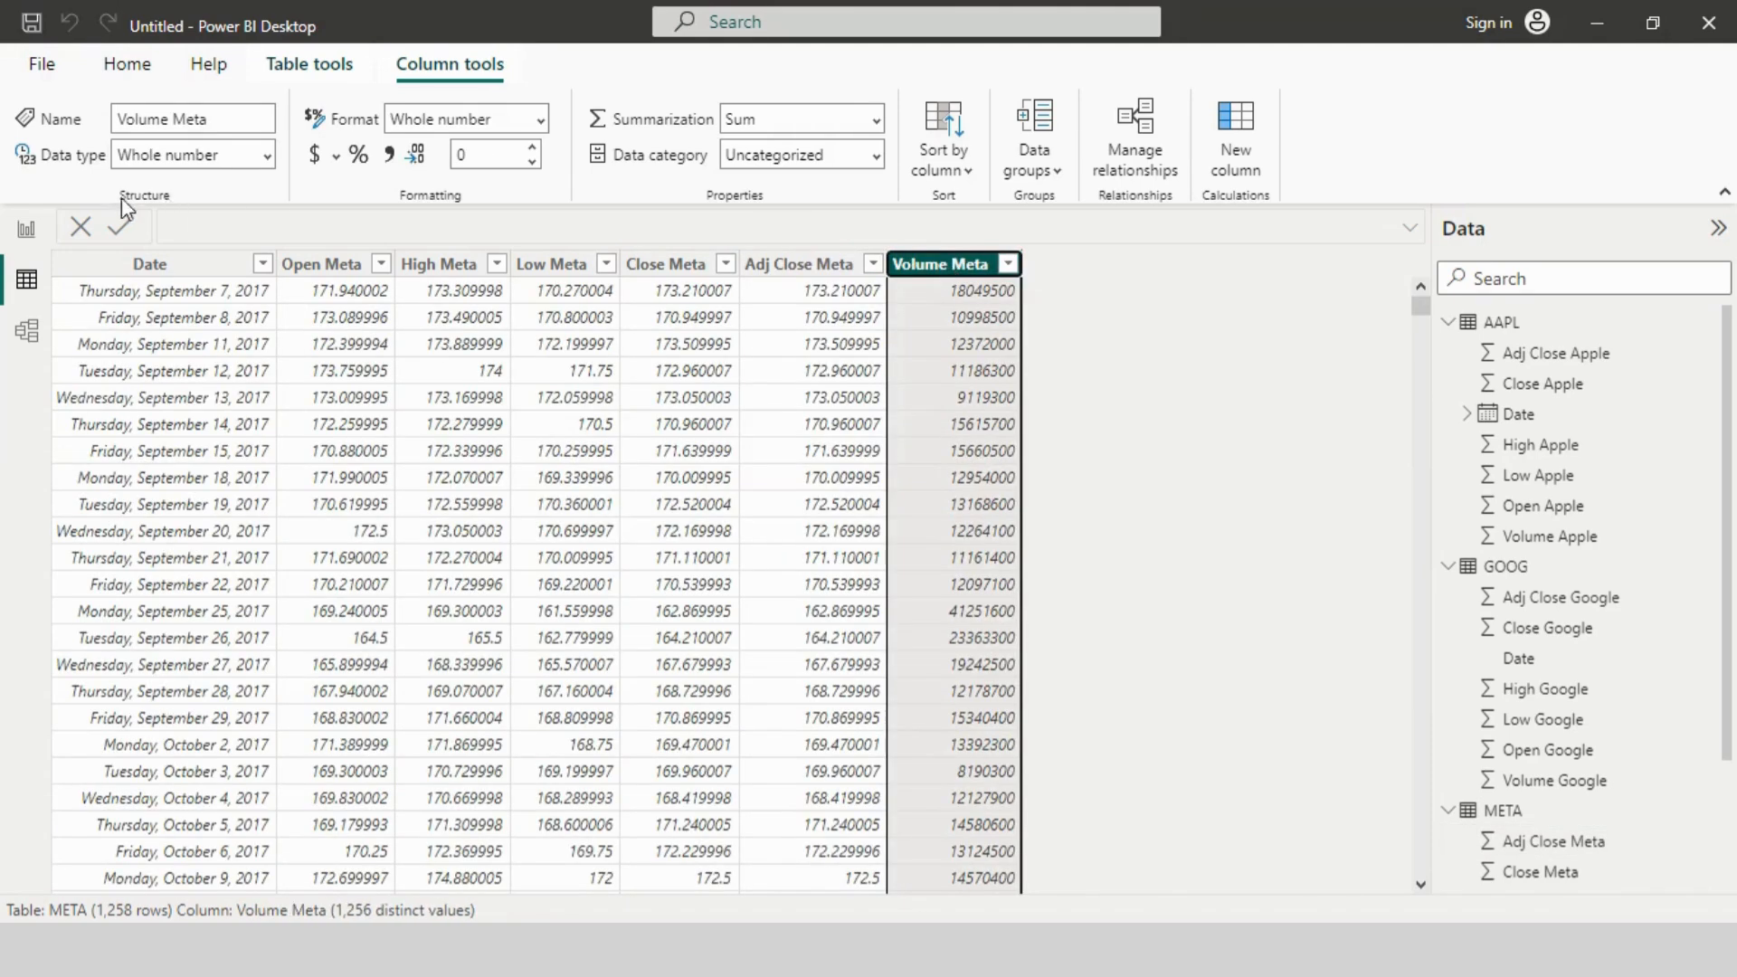
Step: Return to the report page, shrink the yearly Open price chart and place it in the upper-left area beneath the title
left_click(26, 229)
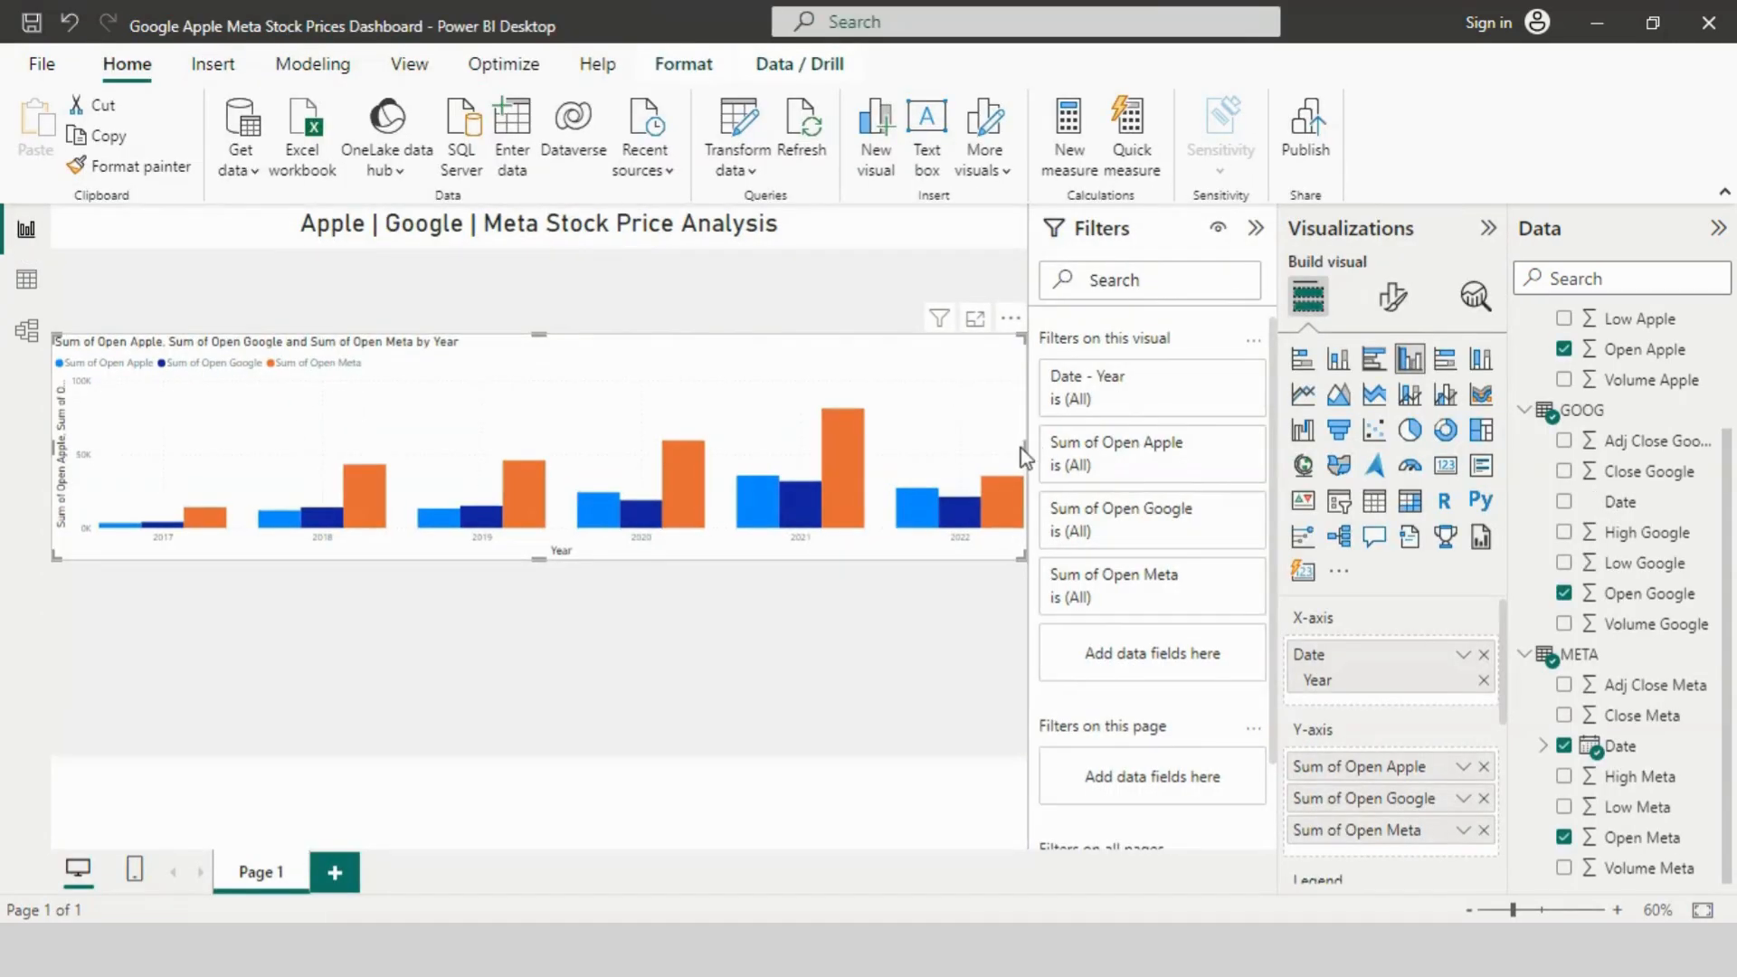
left_click_drag(1026, 457, 346, 457)
left_click_drag(199, 561, 209, 477)
left_click_drag(245, 387, 384, 367)
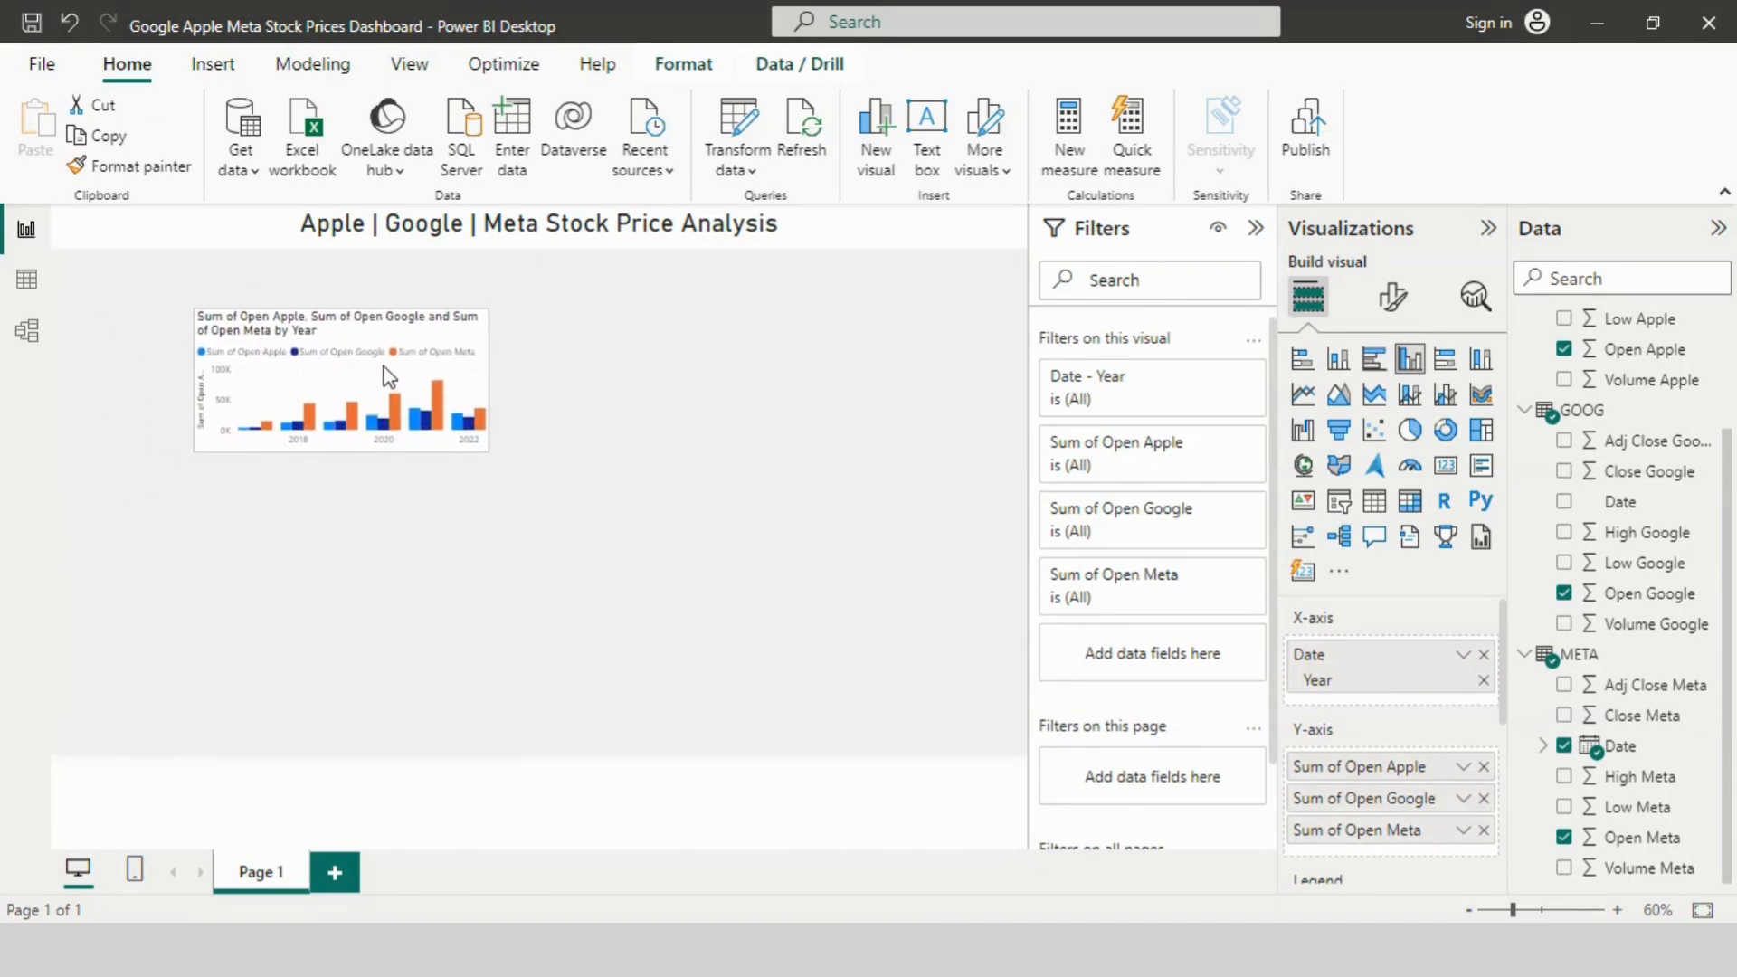
left_click(671, 561)
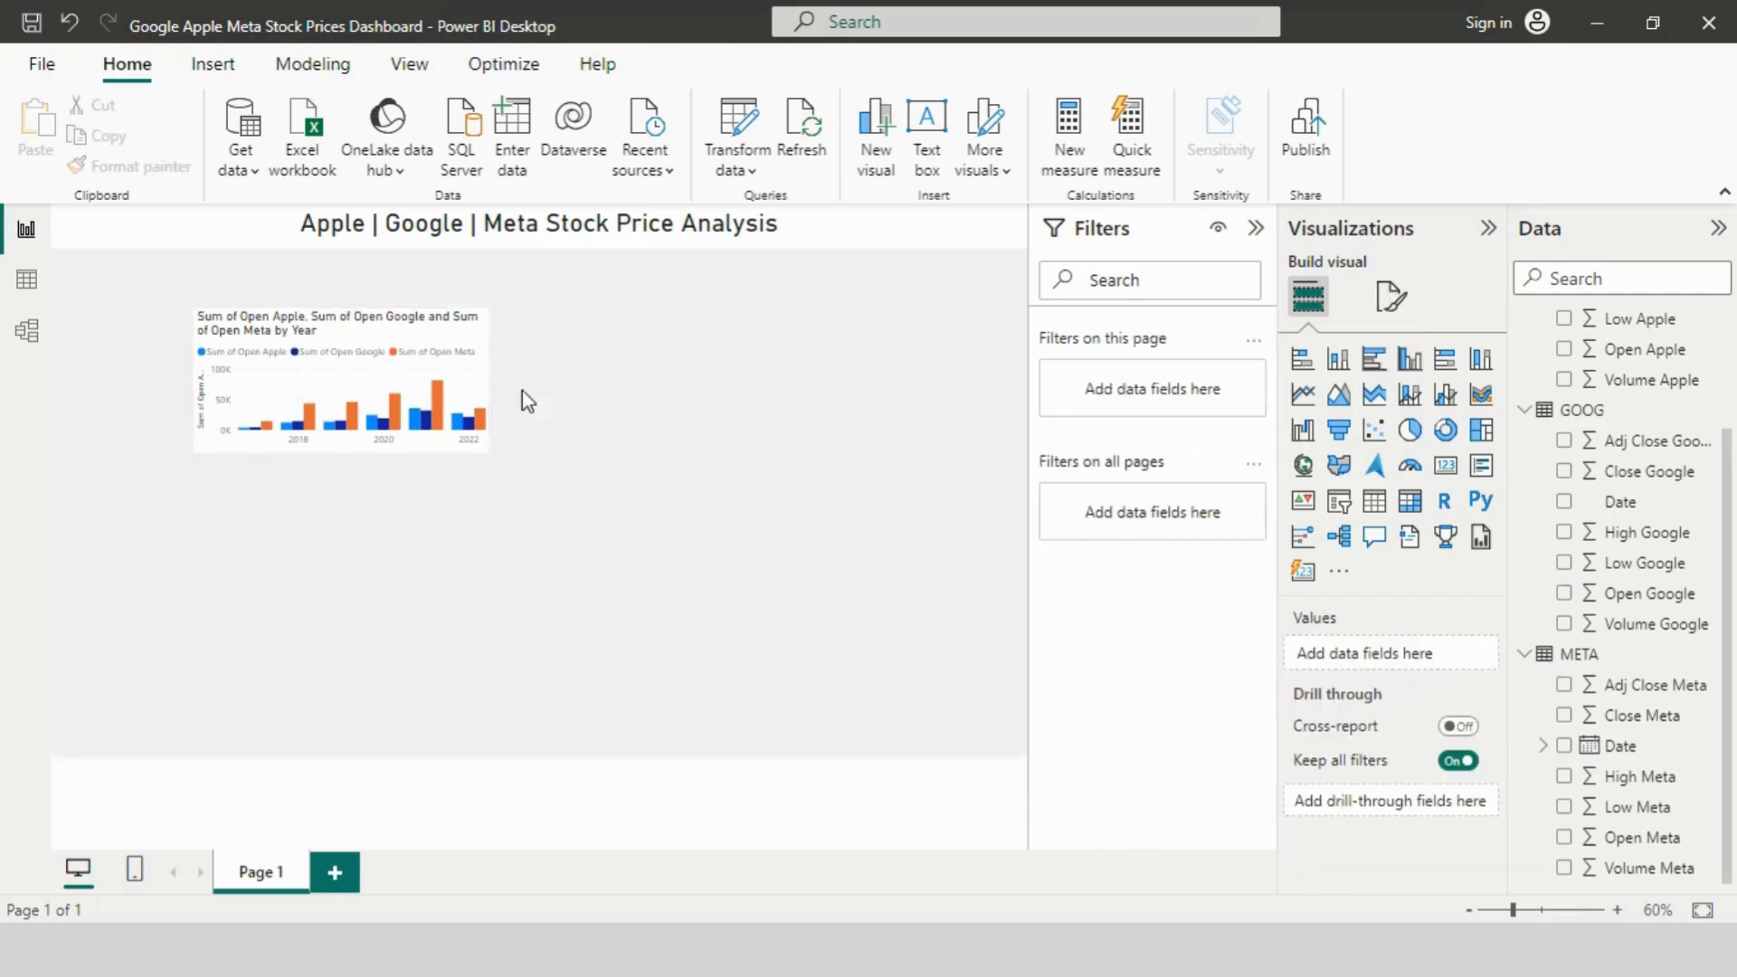
Step: Create a clustered column chart from the Close Apple, Close Google and Close Meta fields
left_click_drag(1728, 507, 1717, 341)
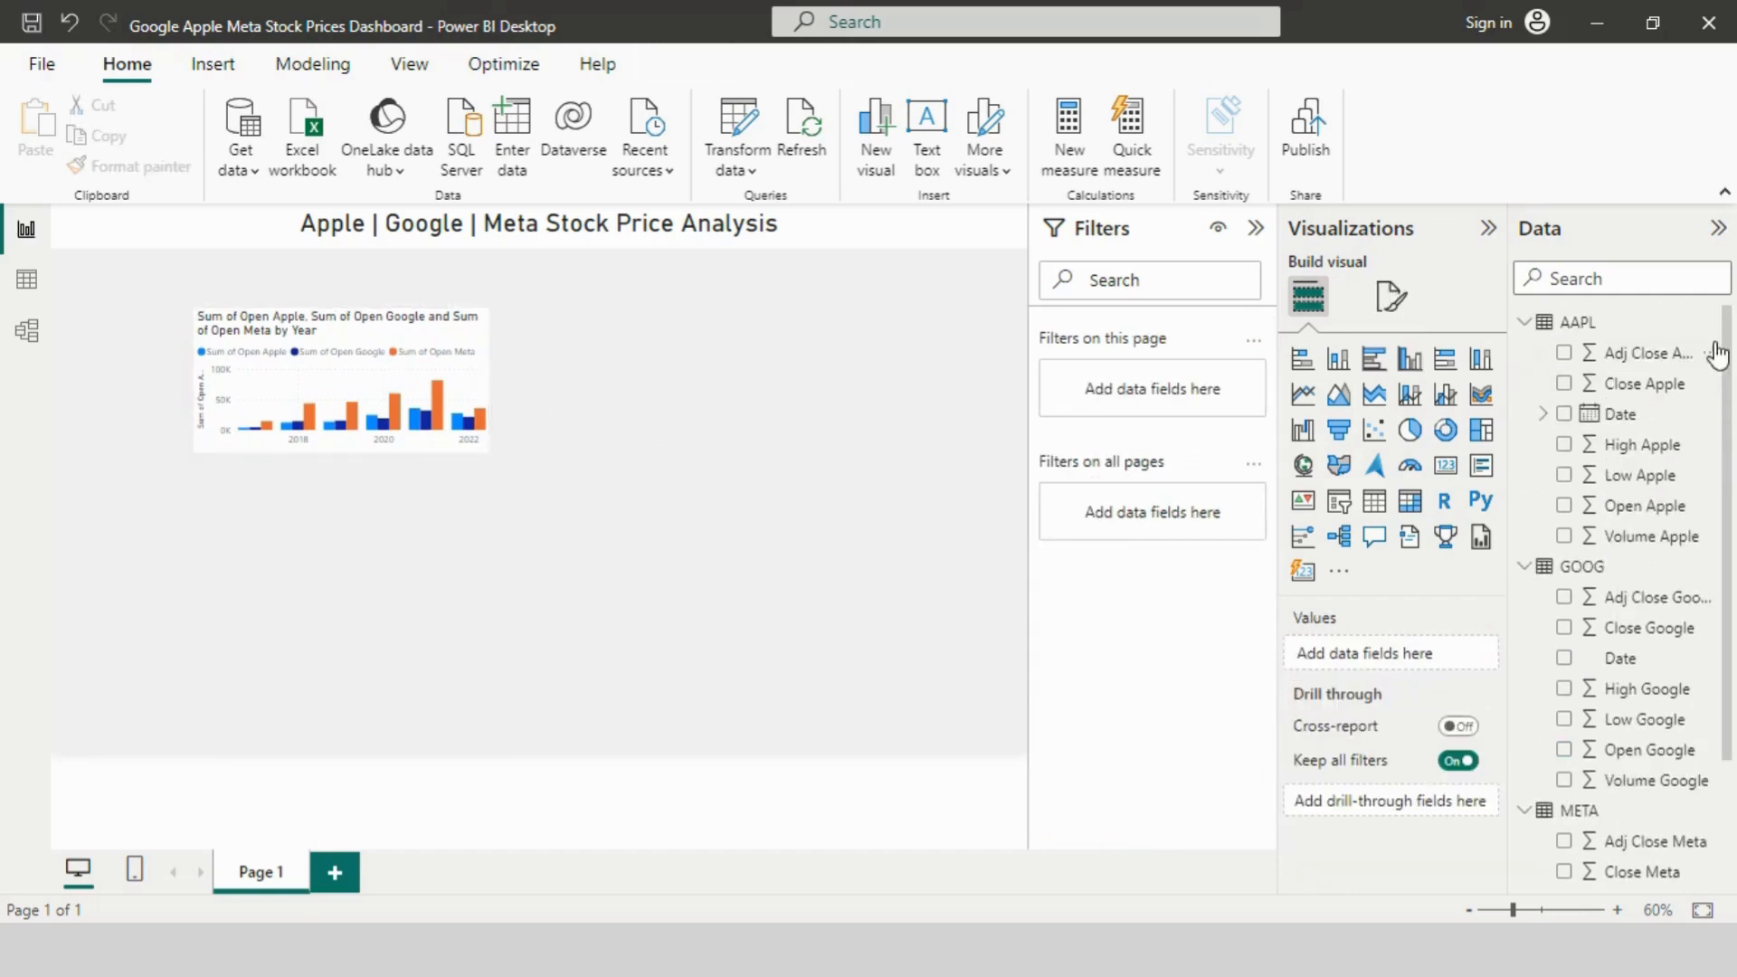
left_click(1565, 384)
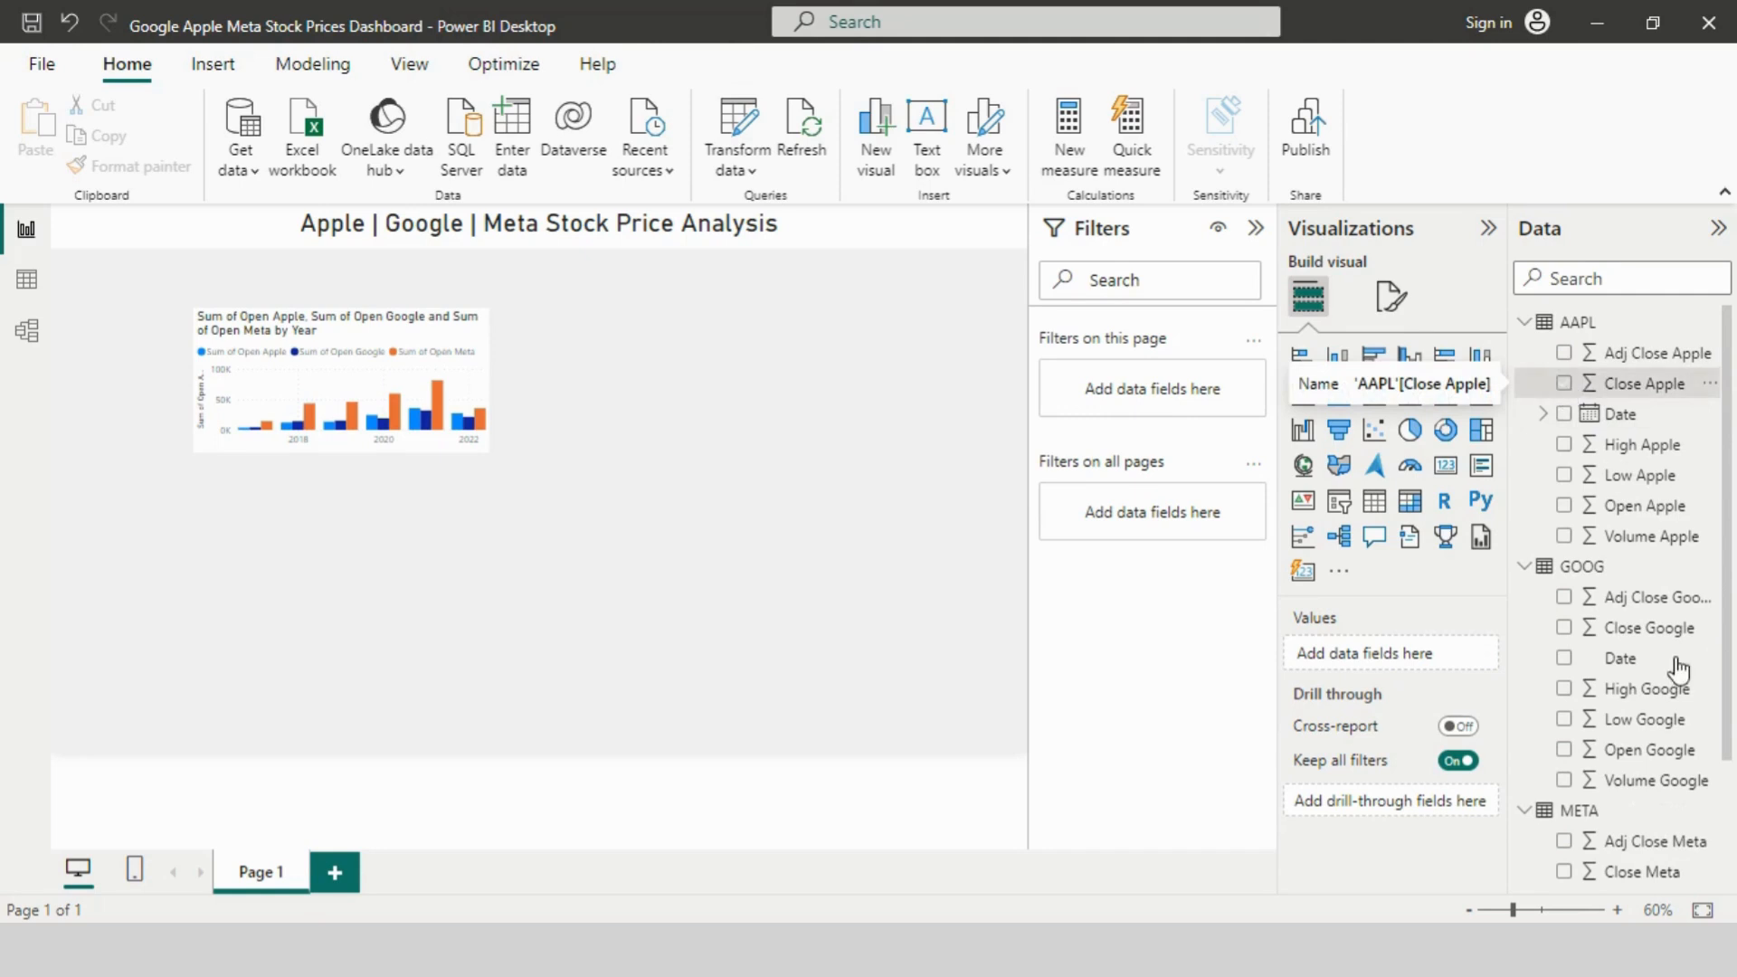
left_click(1563, 627)
left_click(1565, 871)
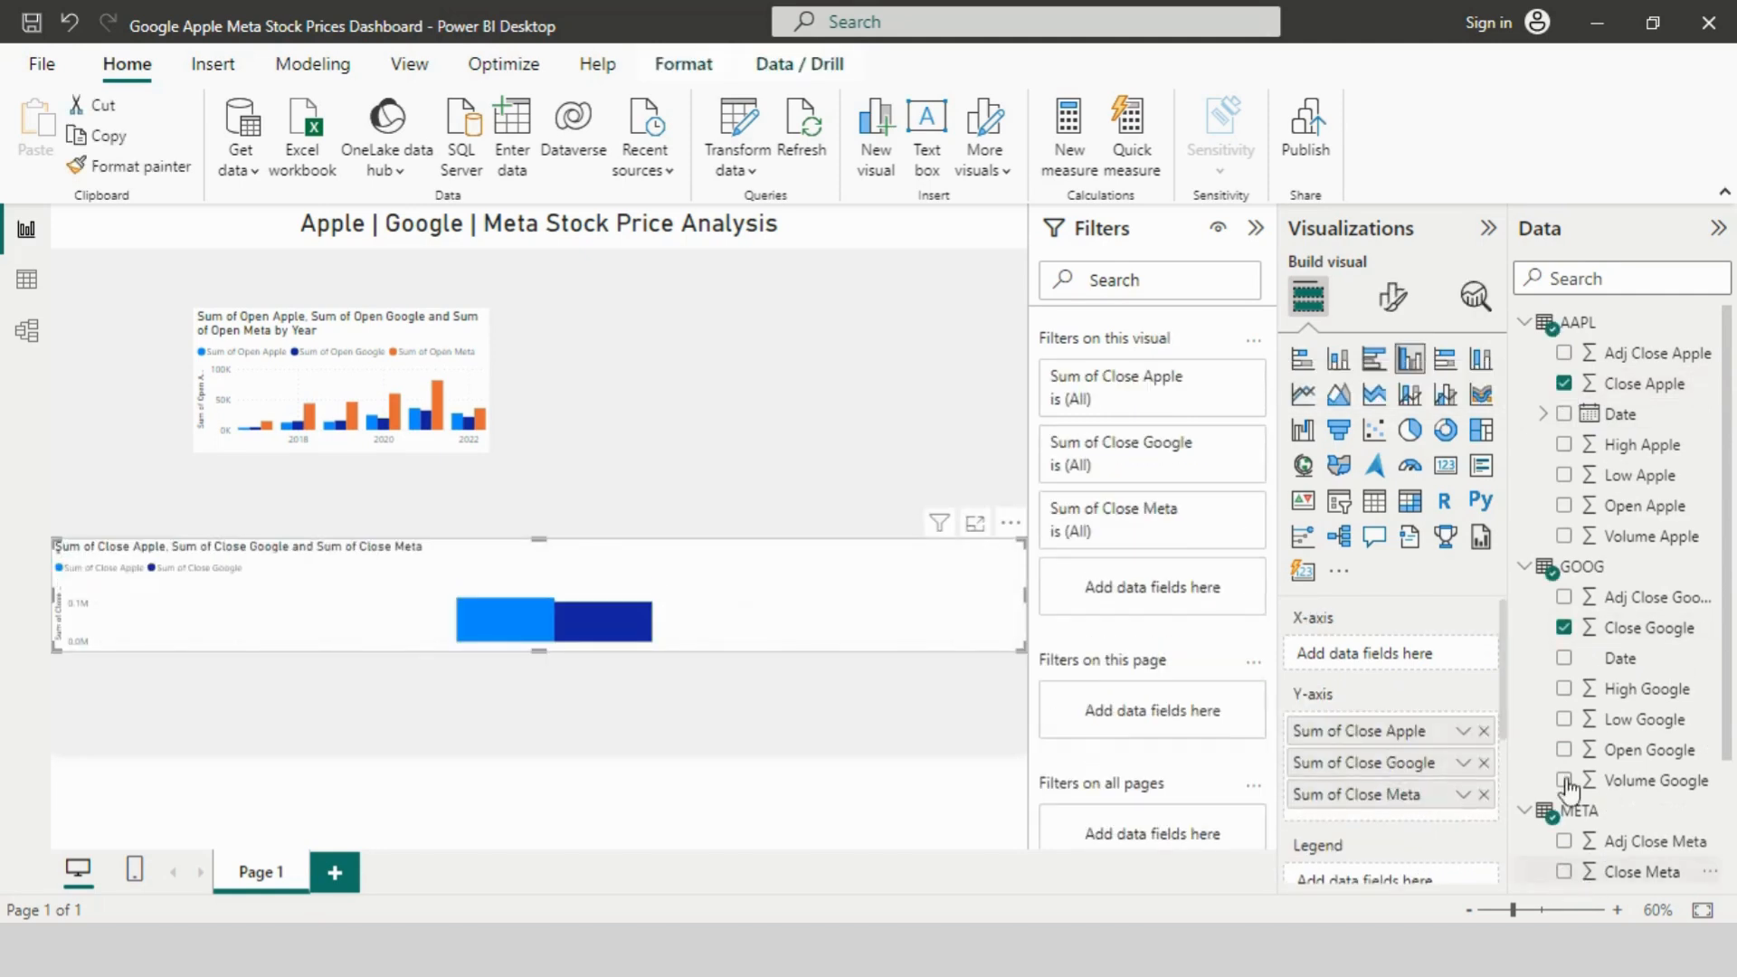
Step: Add the AAPL Date to the Close price chart's x-axis, keeping only the Year level
left_click(1564, 413)
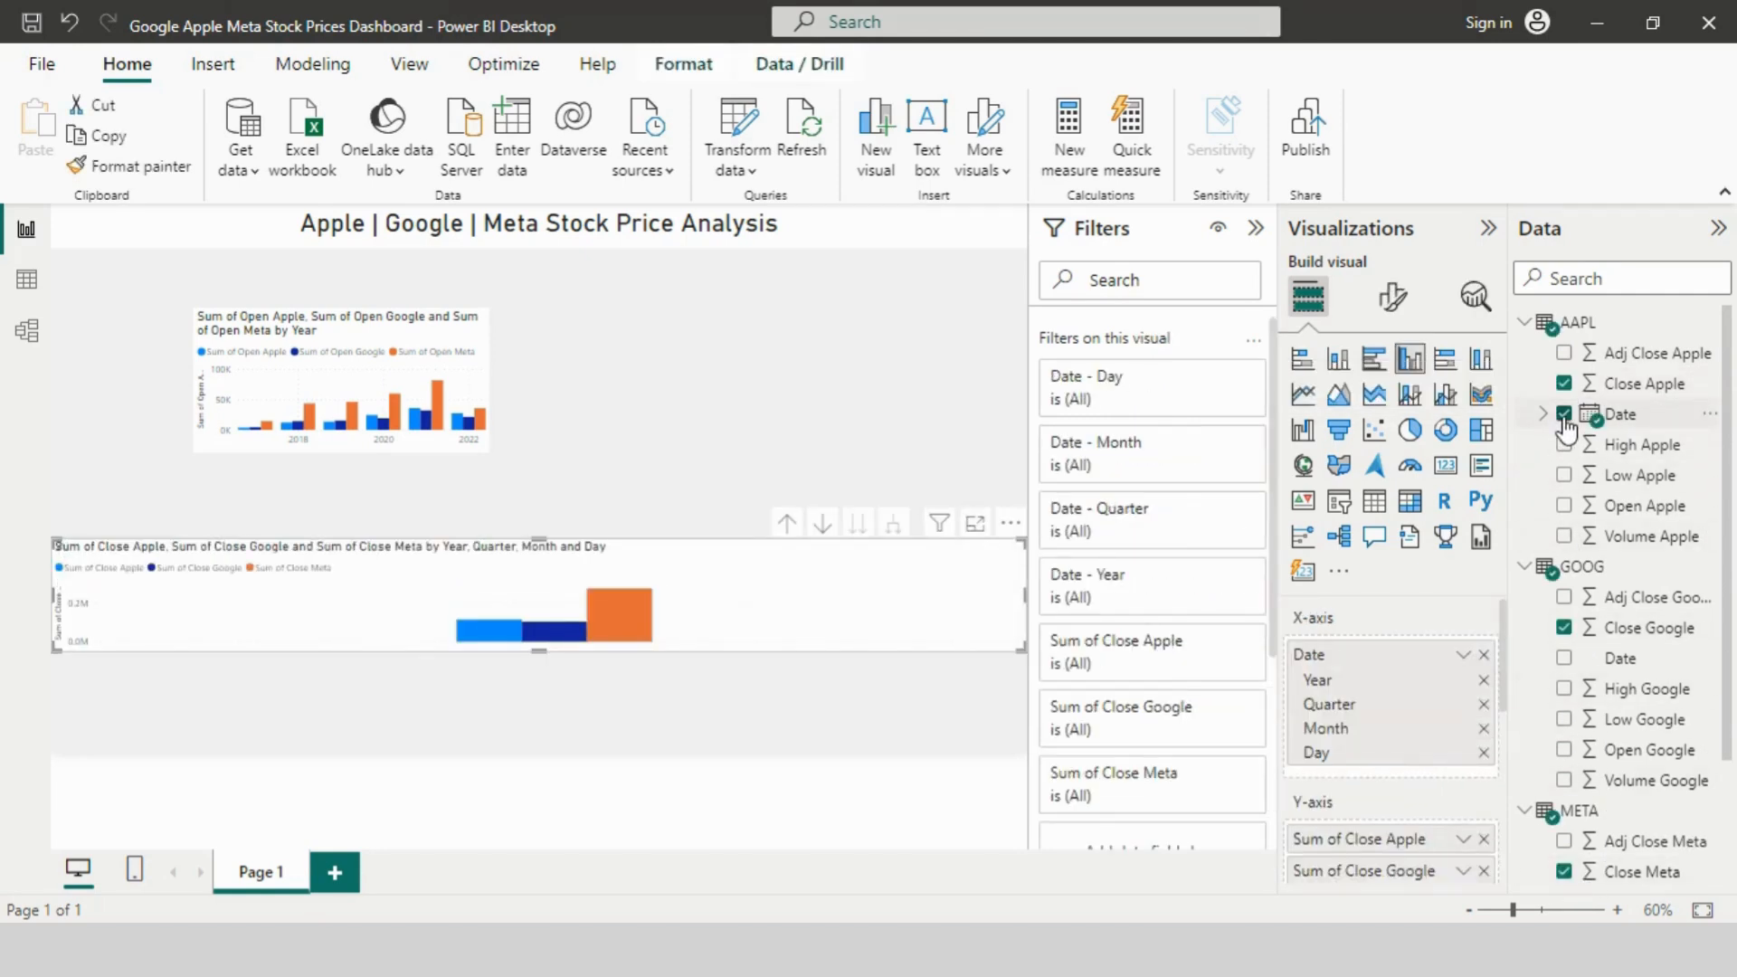
left_click(1484, 753)
left_click(1484, 728)
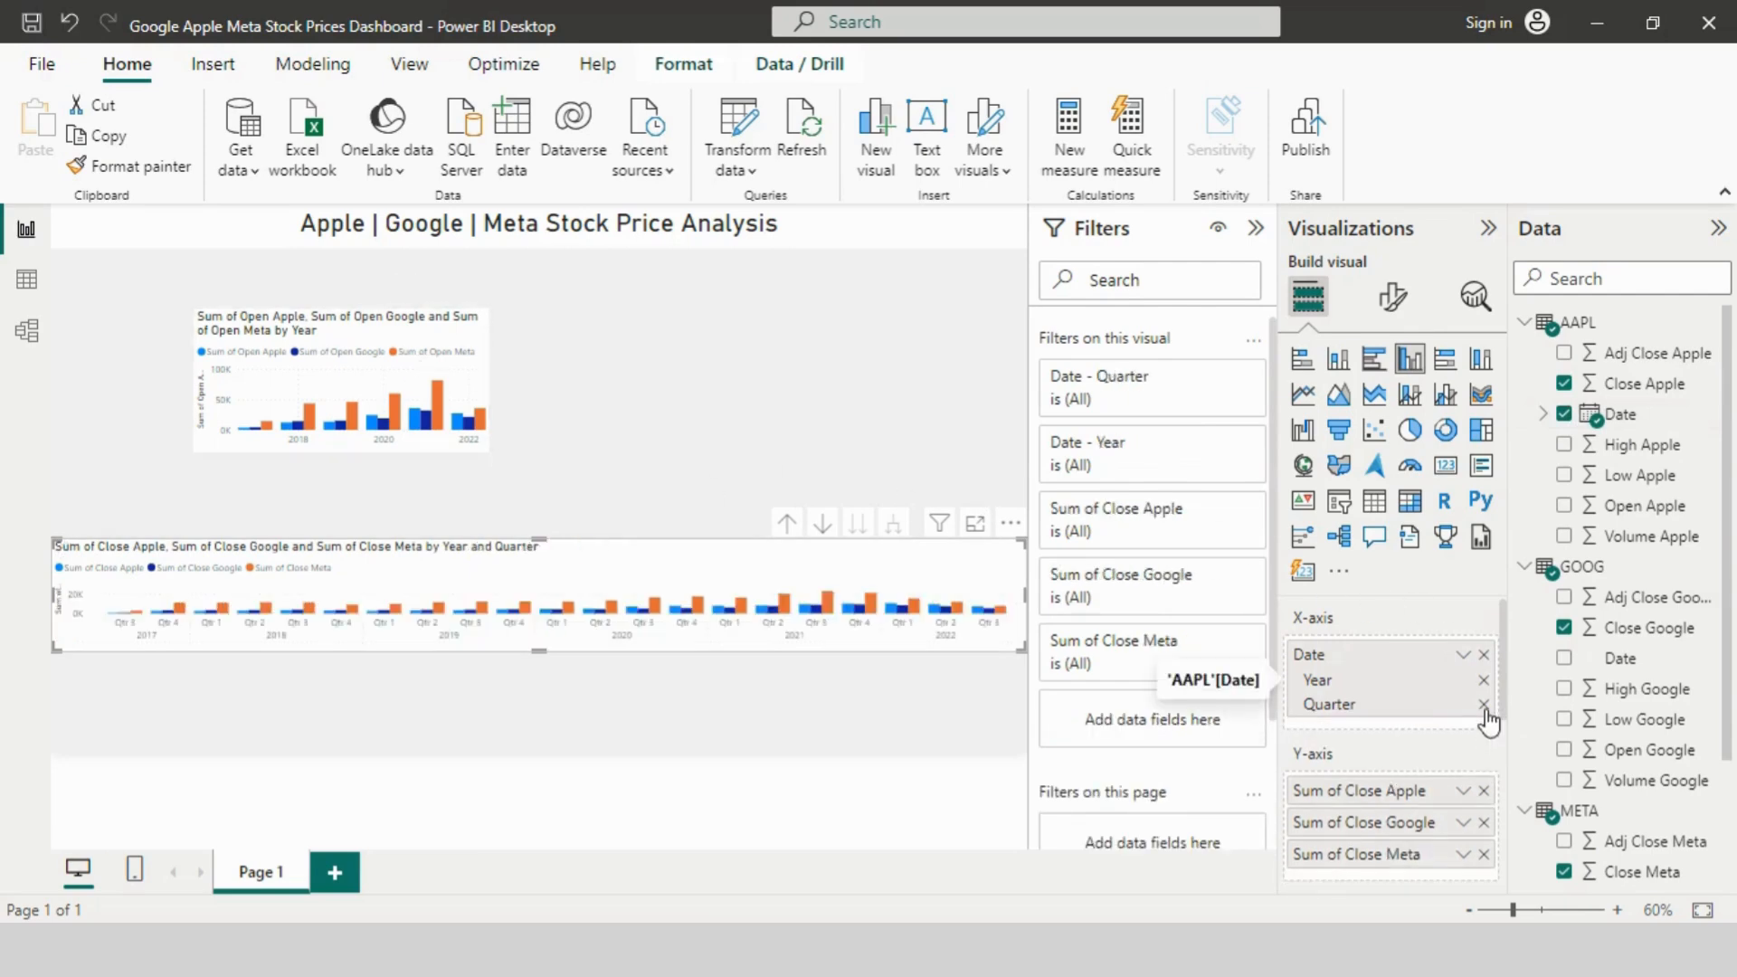
left_click(1485, 704)
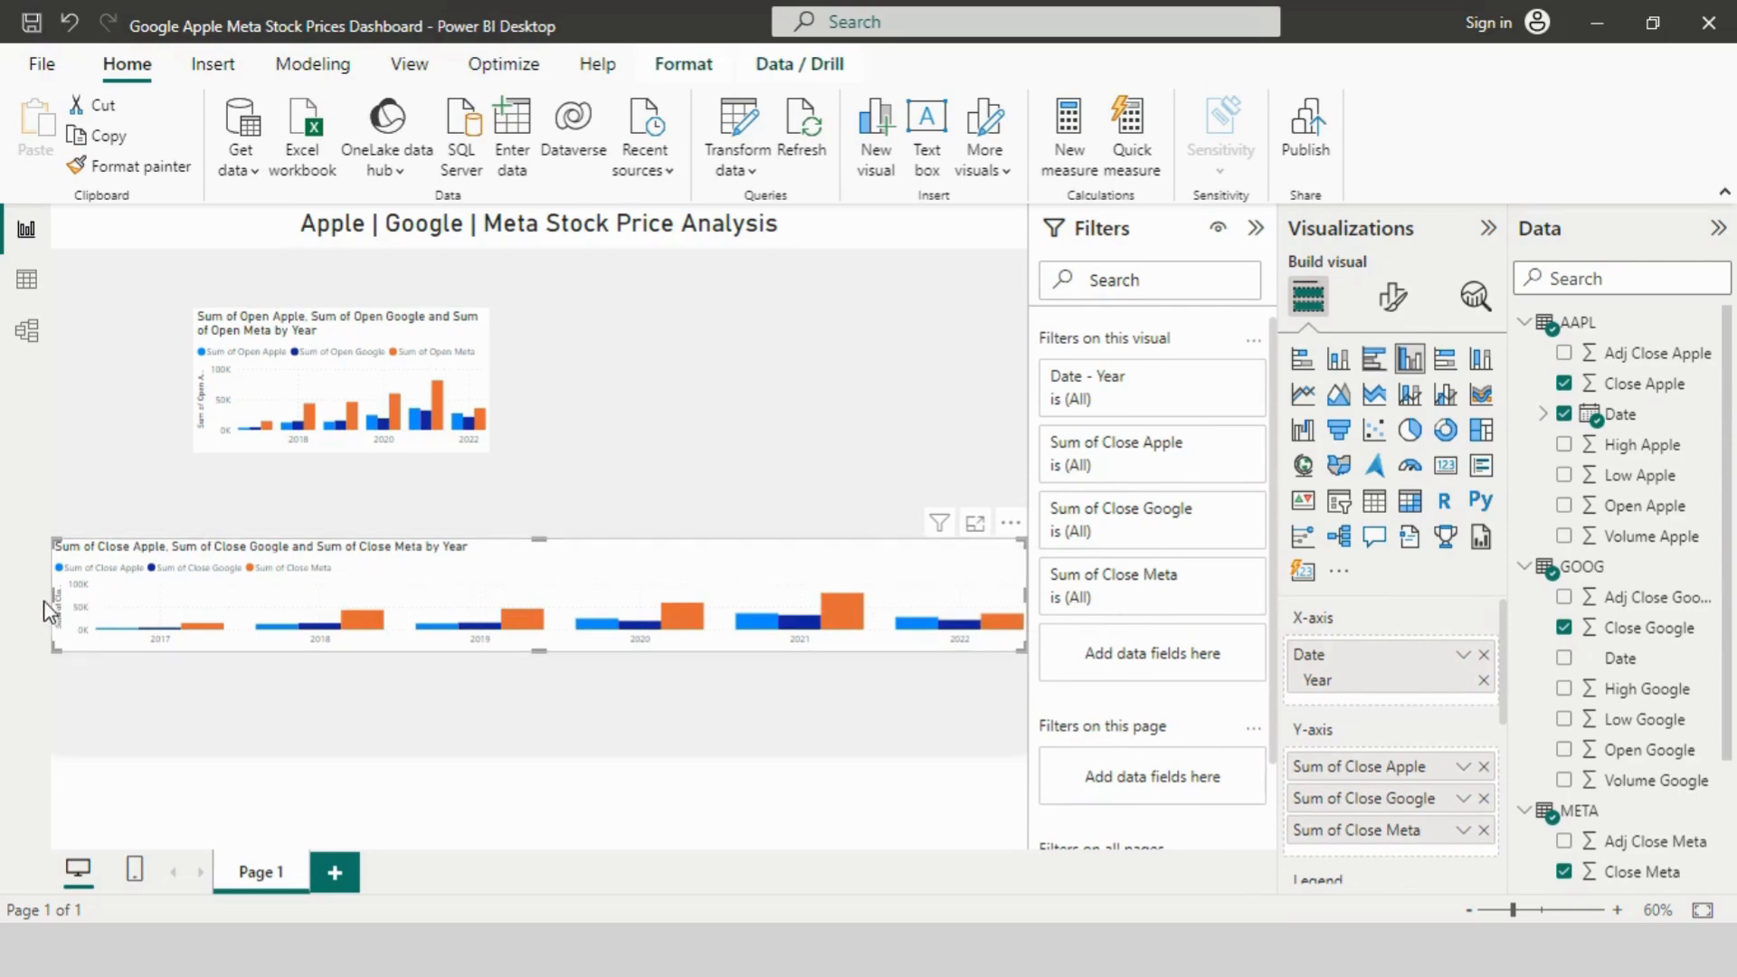
Step: Shrink the Close price chart to about the Open chart's size and place it directly beside that chart
left_click_drag(54, 596, 503, 597)
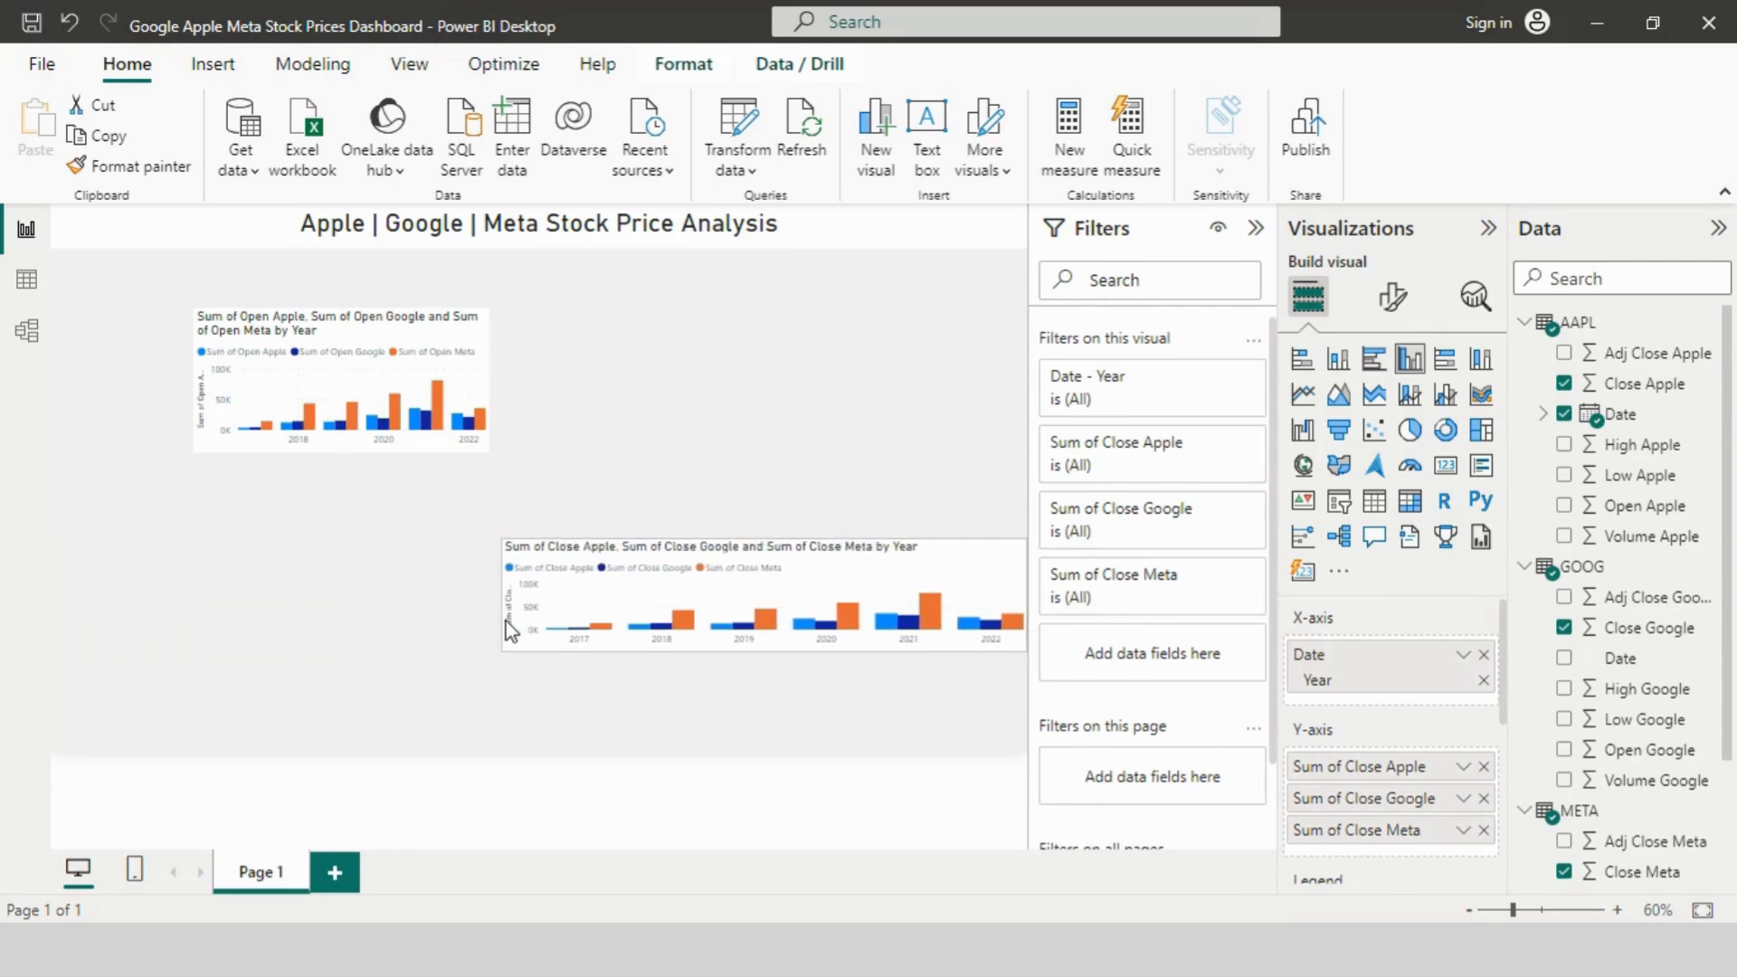
left_click_drag(1026, 597, 869, 600)
left_click_drag(753, 606, 687, 450)
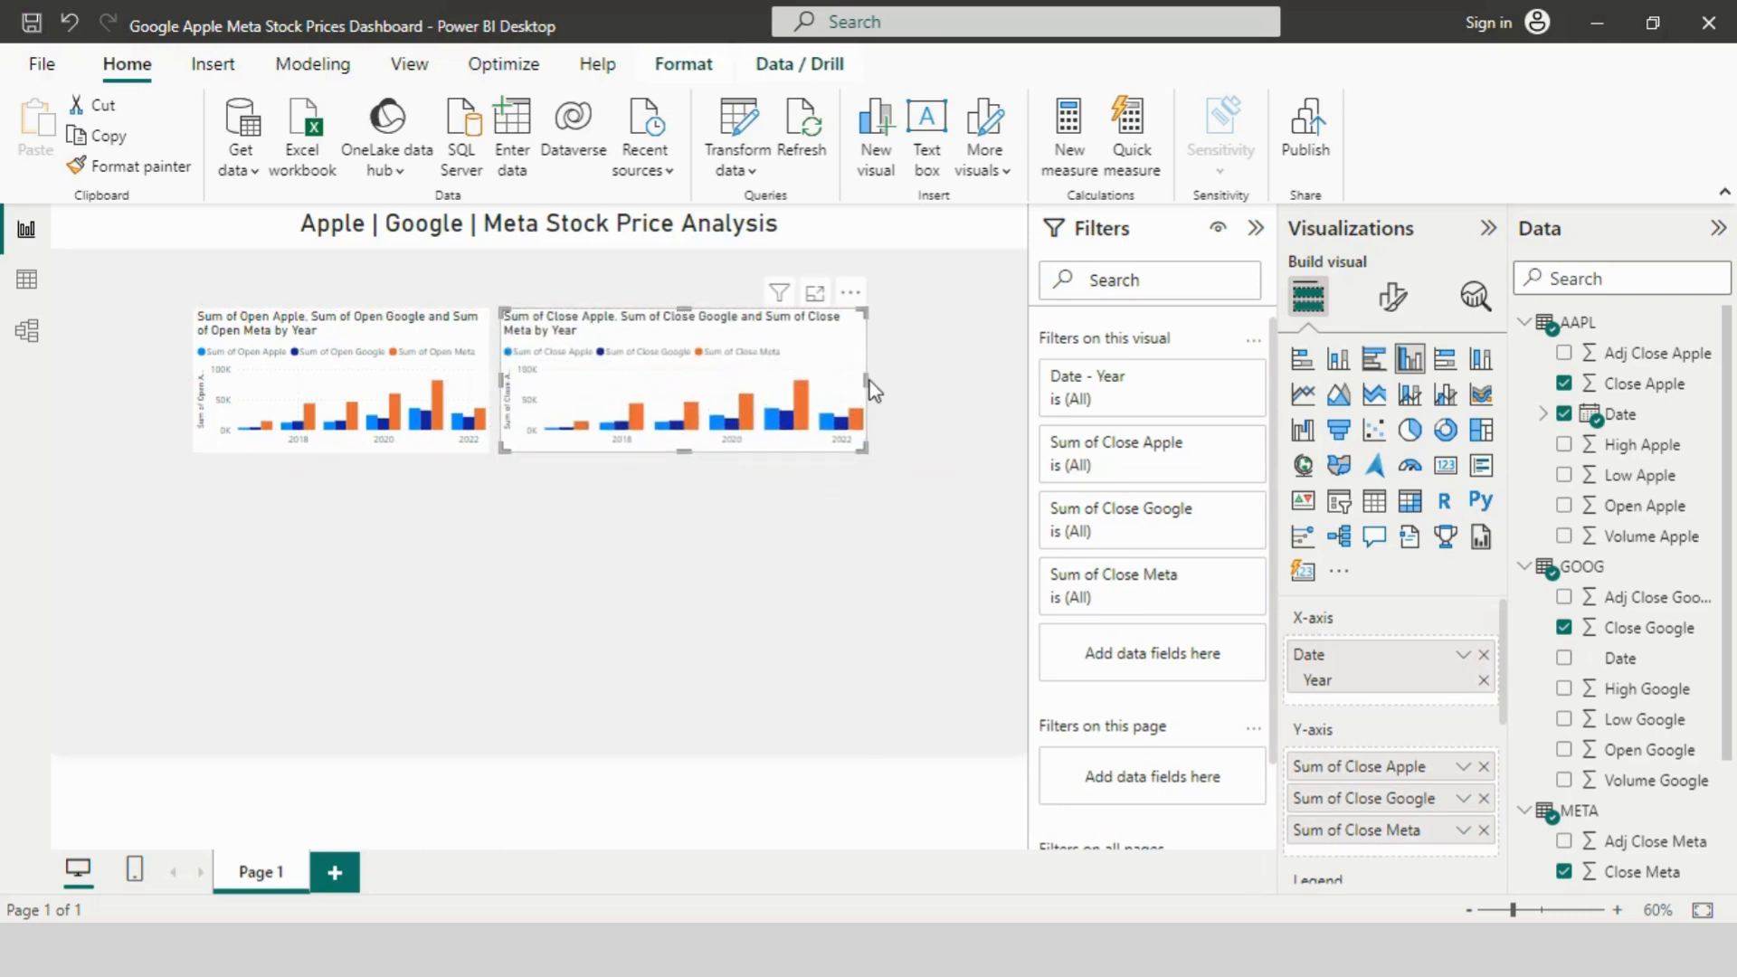
left_click_drag(866, 379, 812, 378)
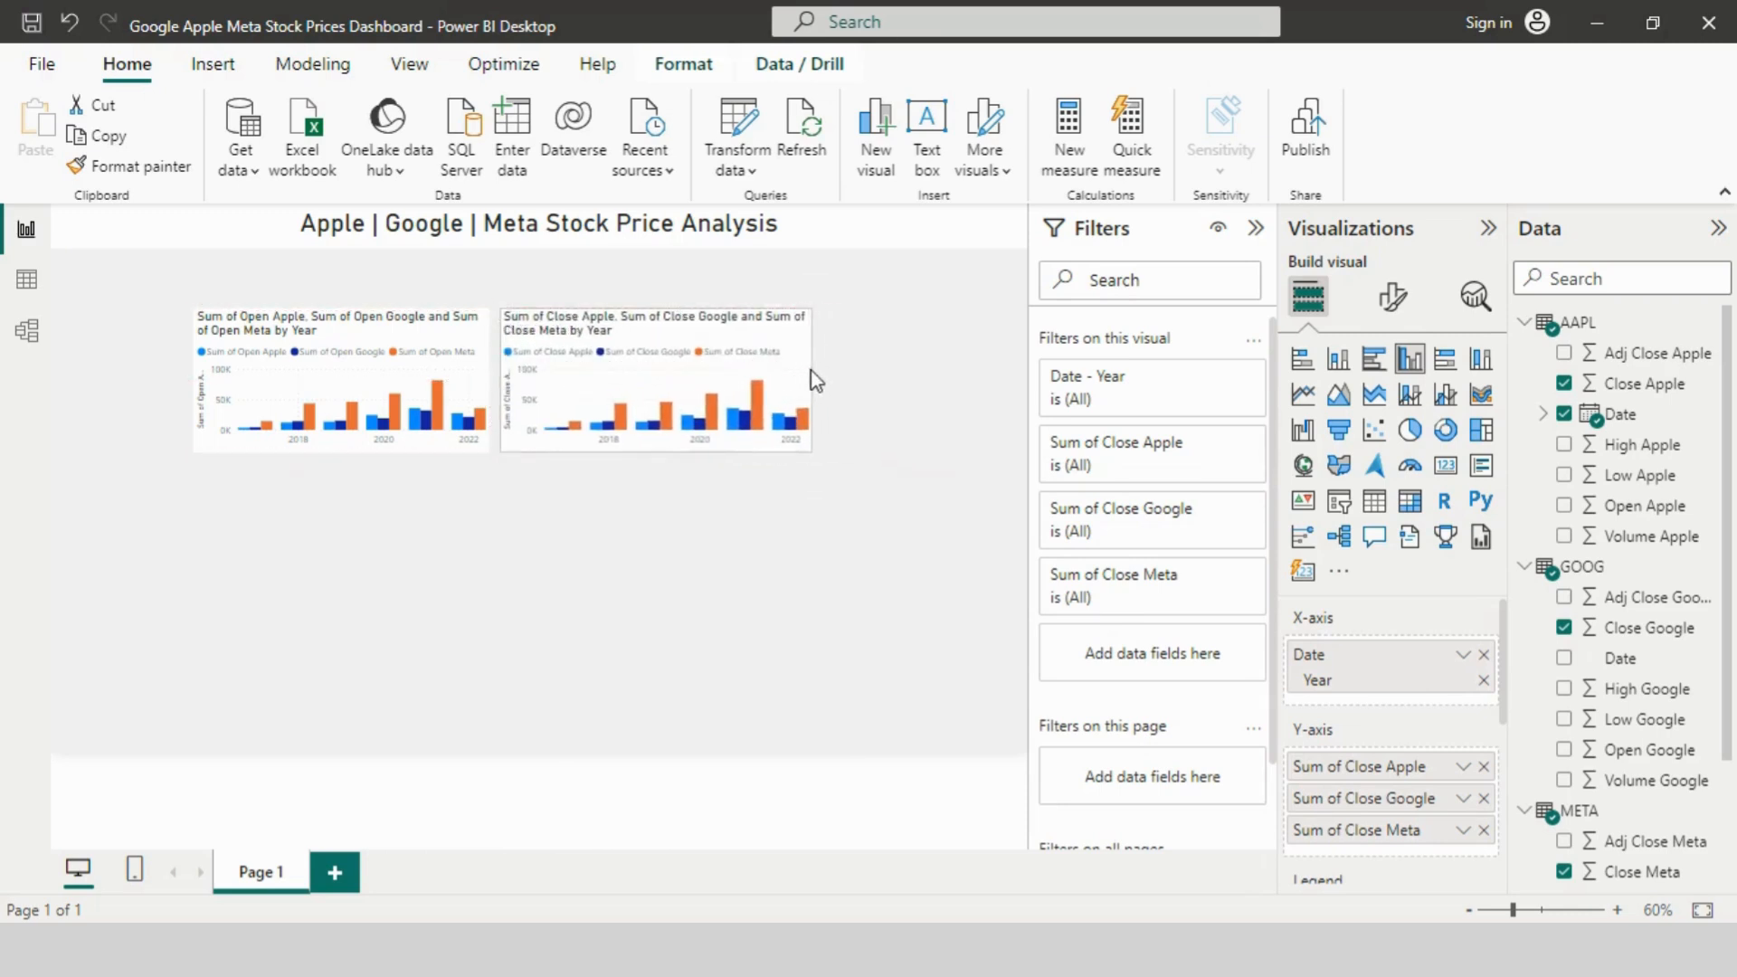
left_click(866, 535)
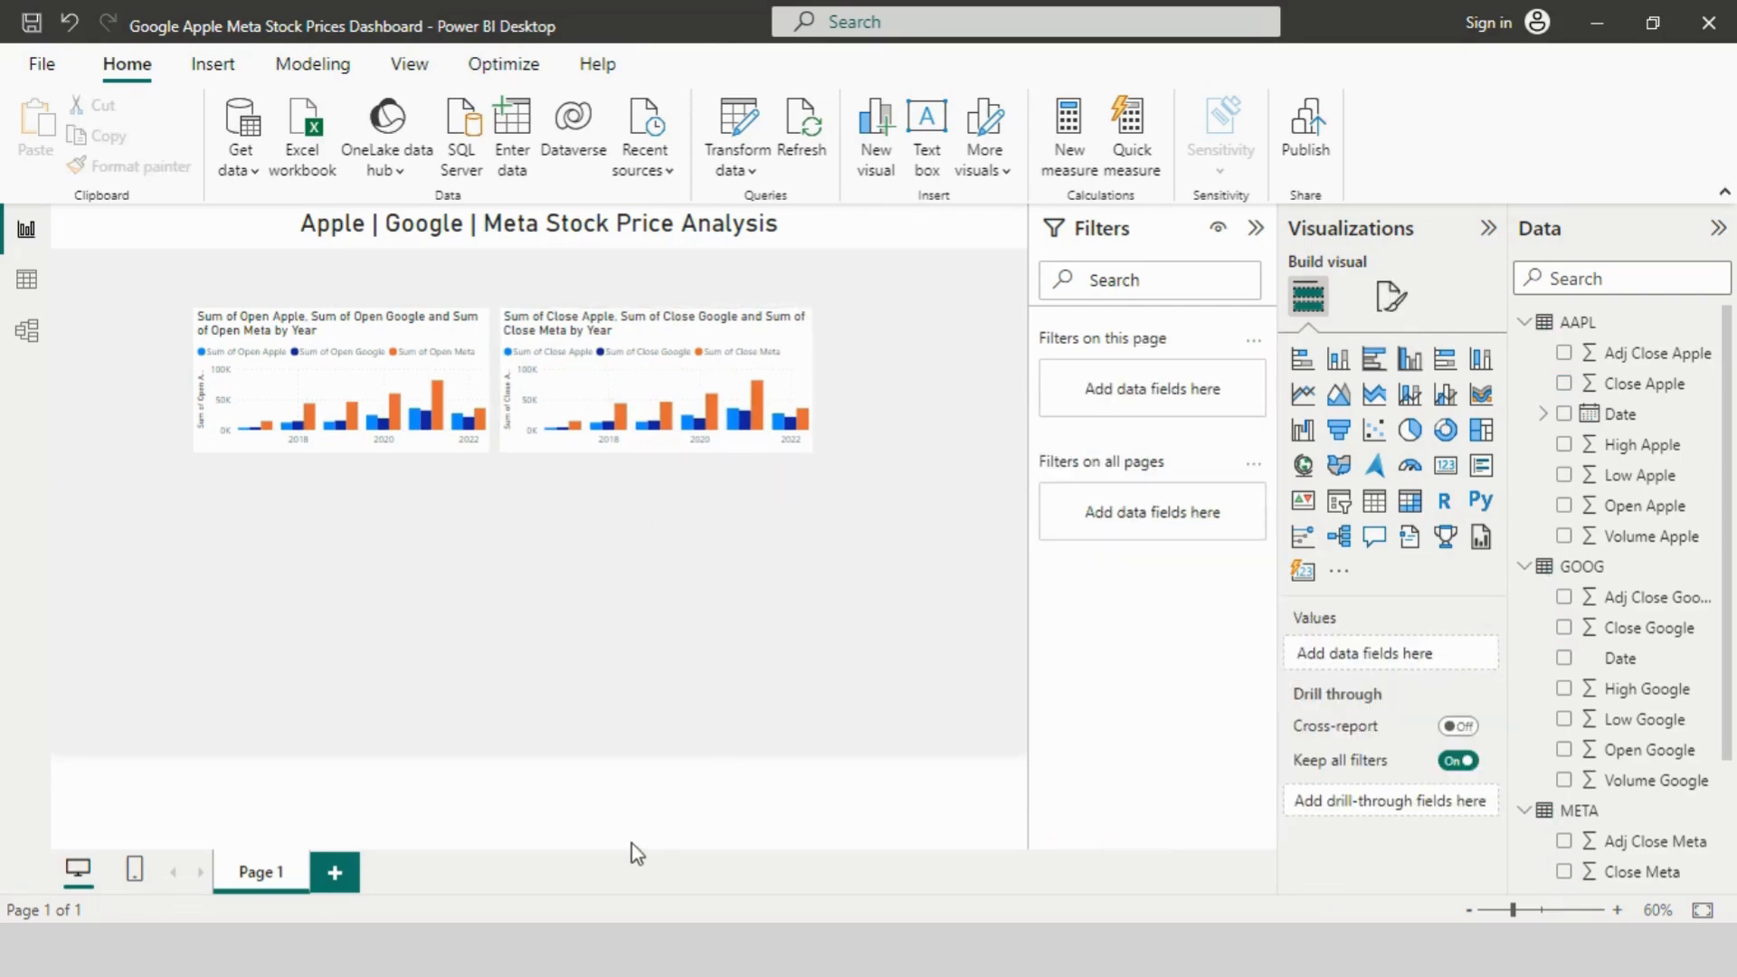
Step: Check the dashboard requirements in the Business Problem Statement PDF and create a report chart of High Apple, High Google and High Meta
left_click(441, 739)
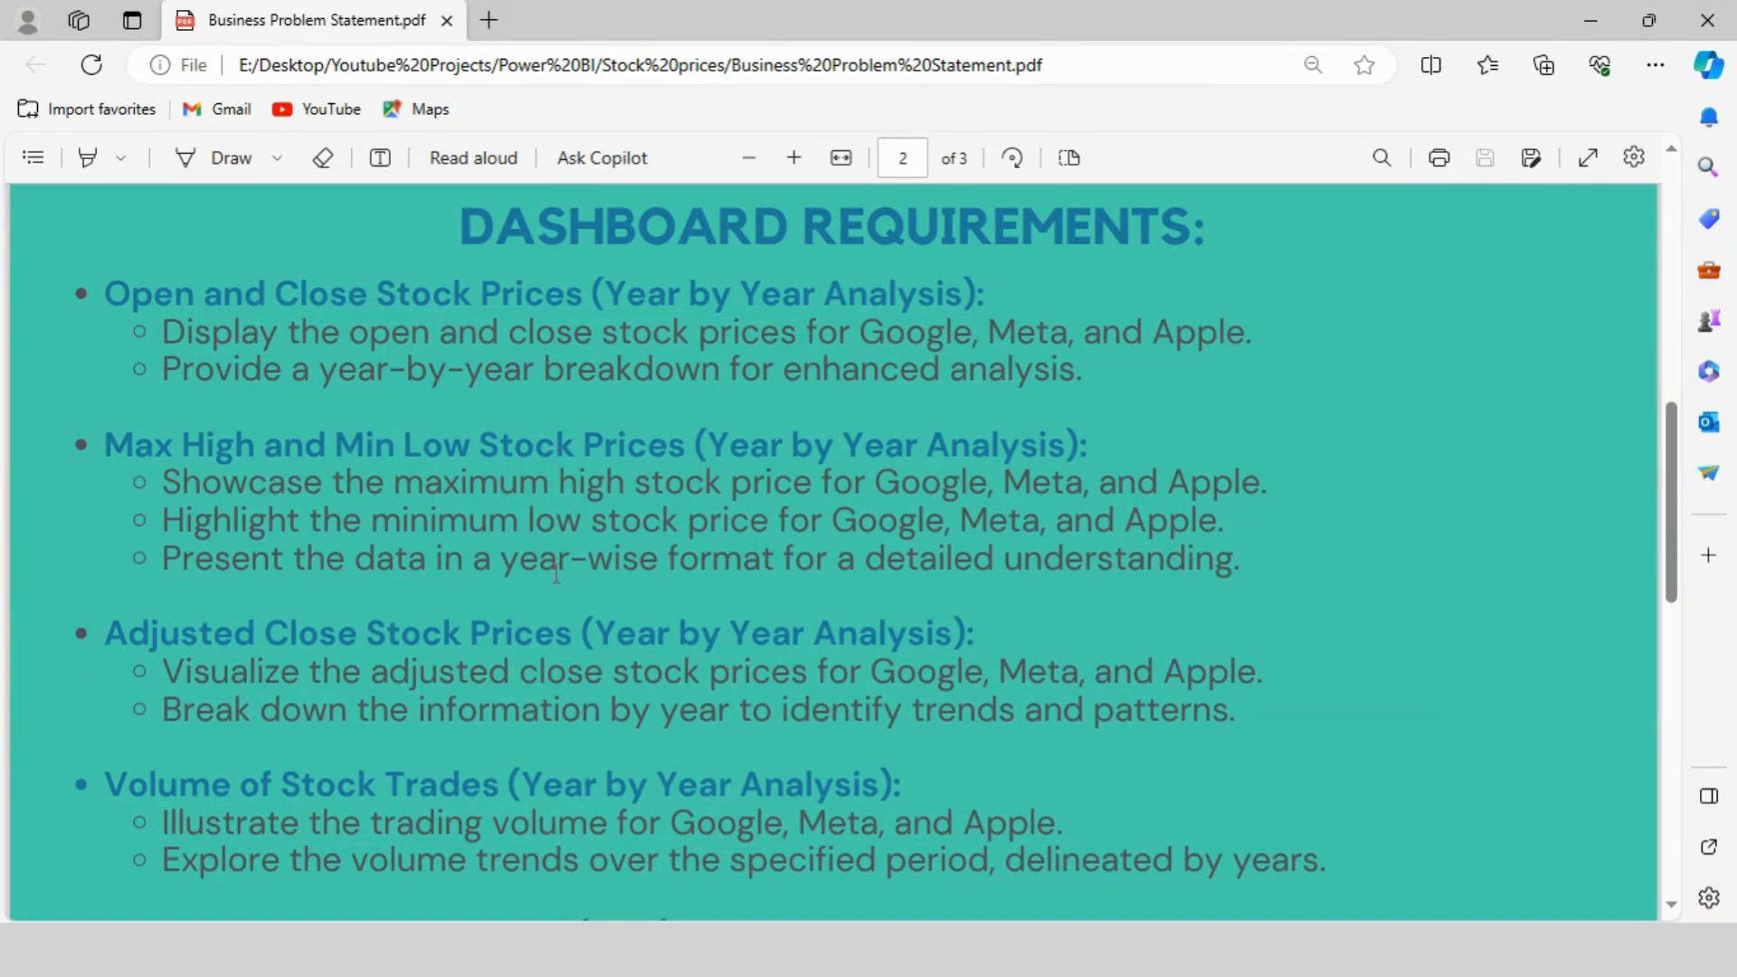
key("alt+Tab")
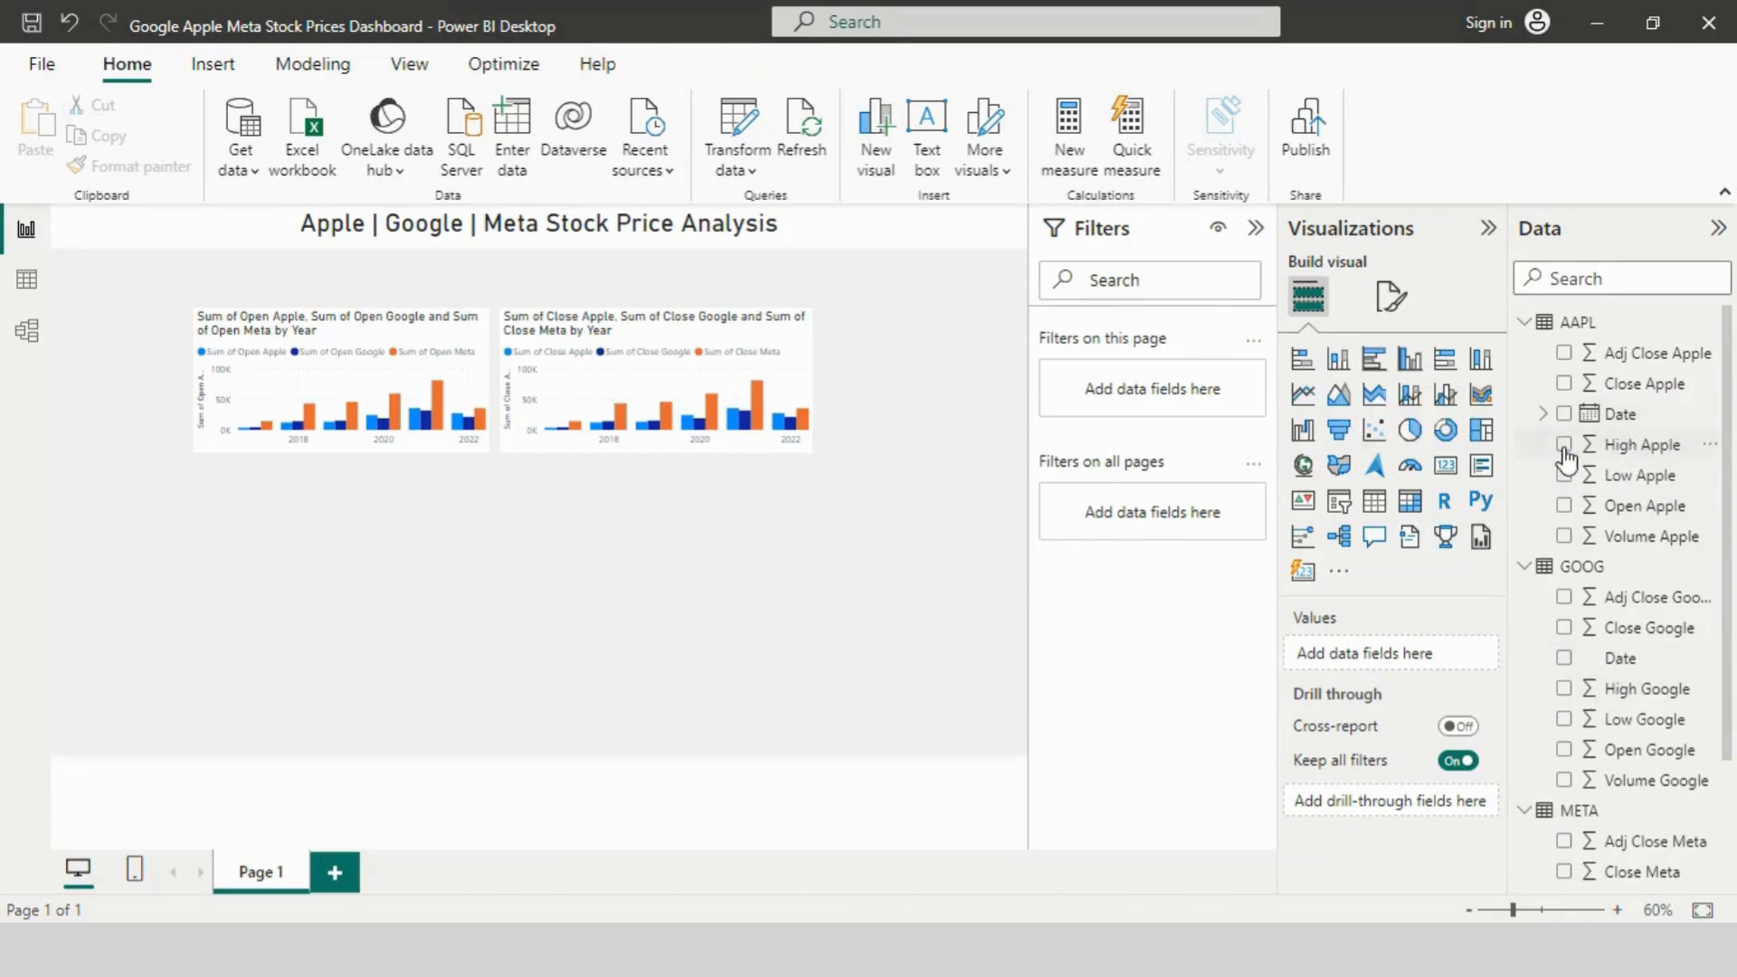
left_click(1564, 690)
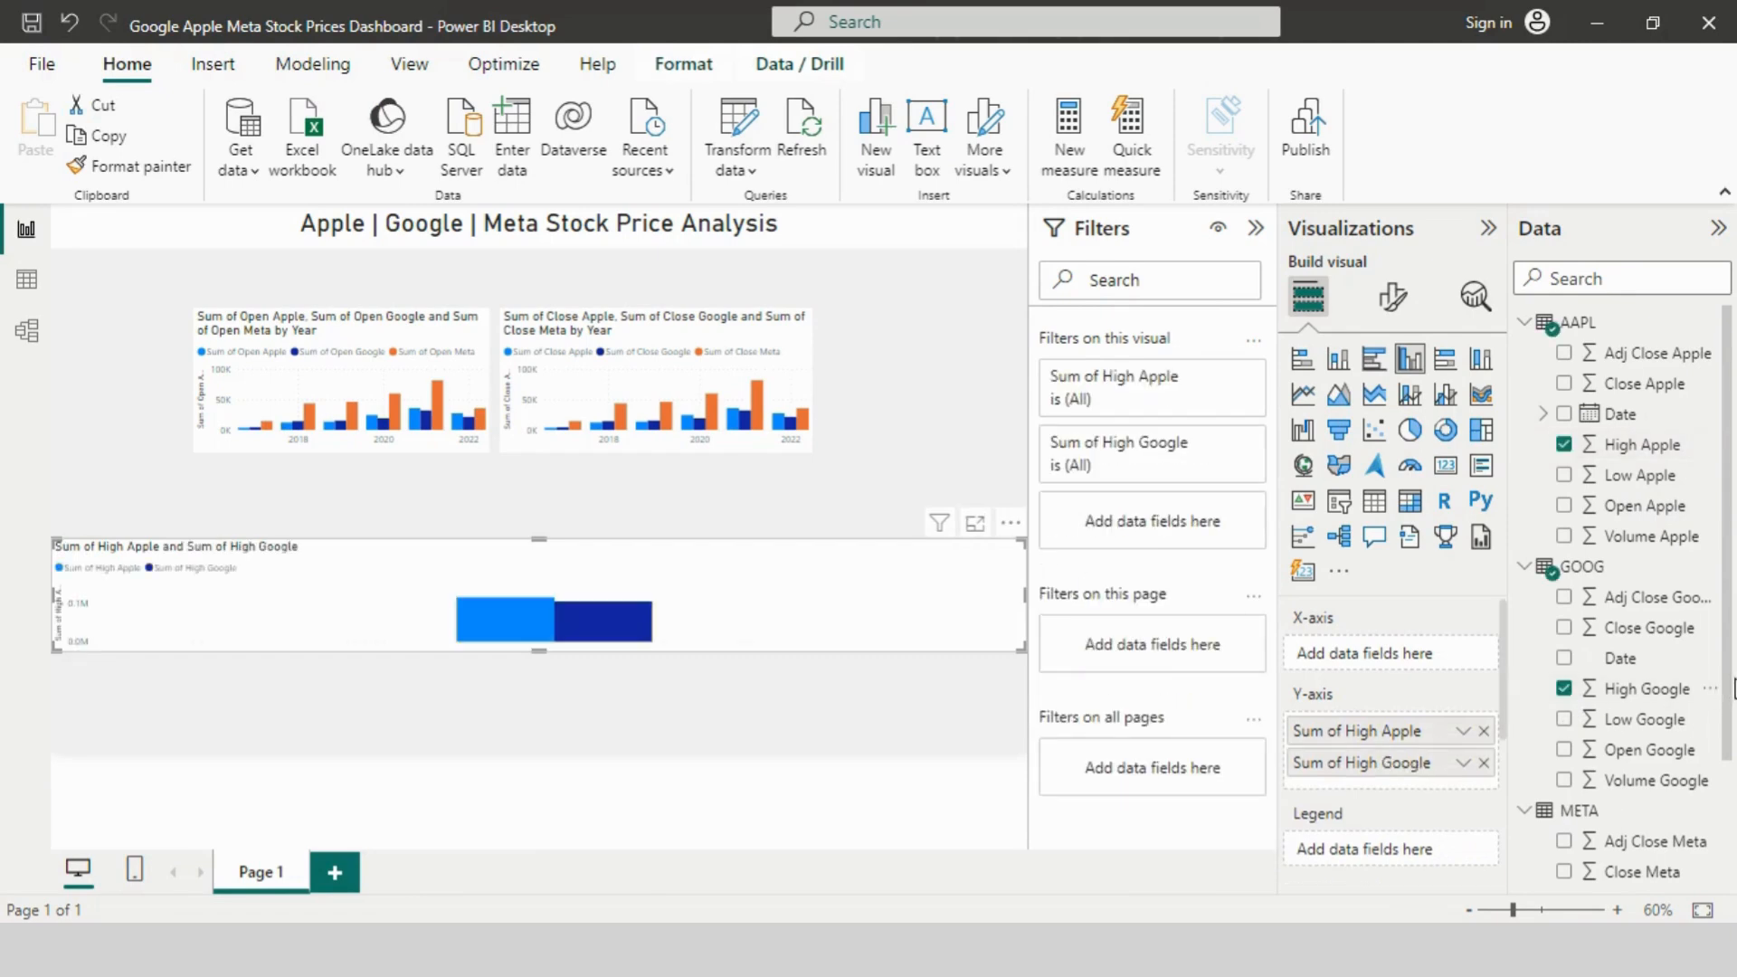
left_click_drag(1730, 712, 1731, 785)
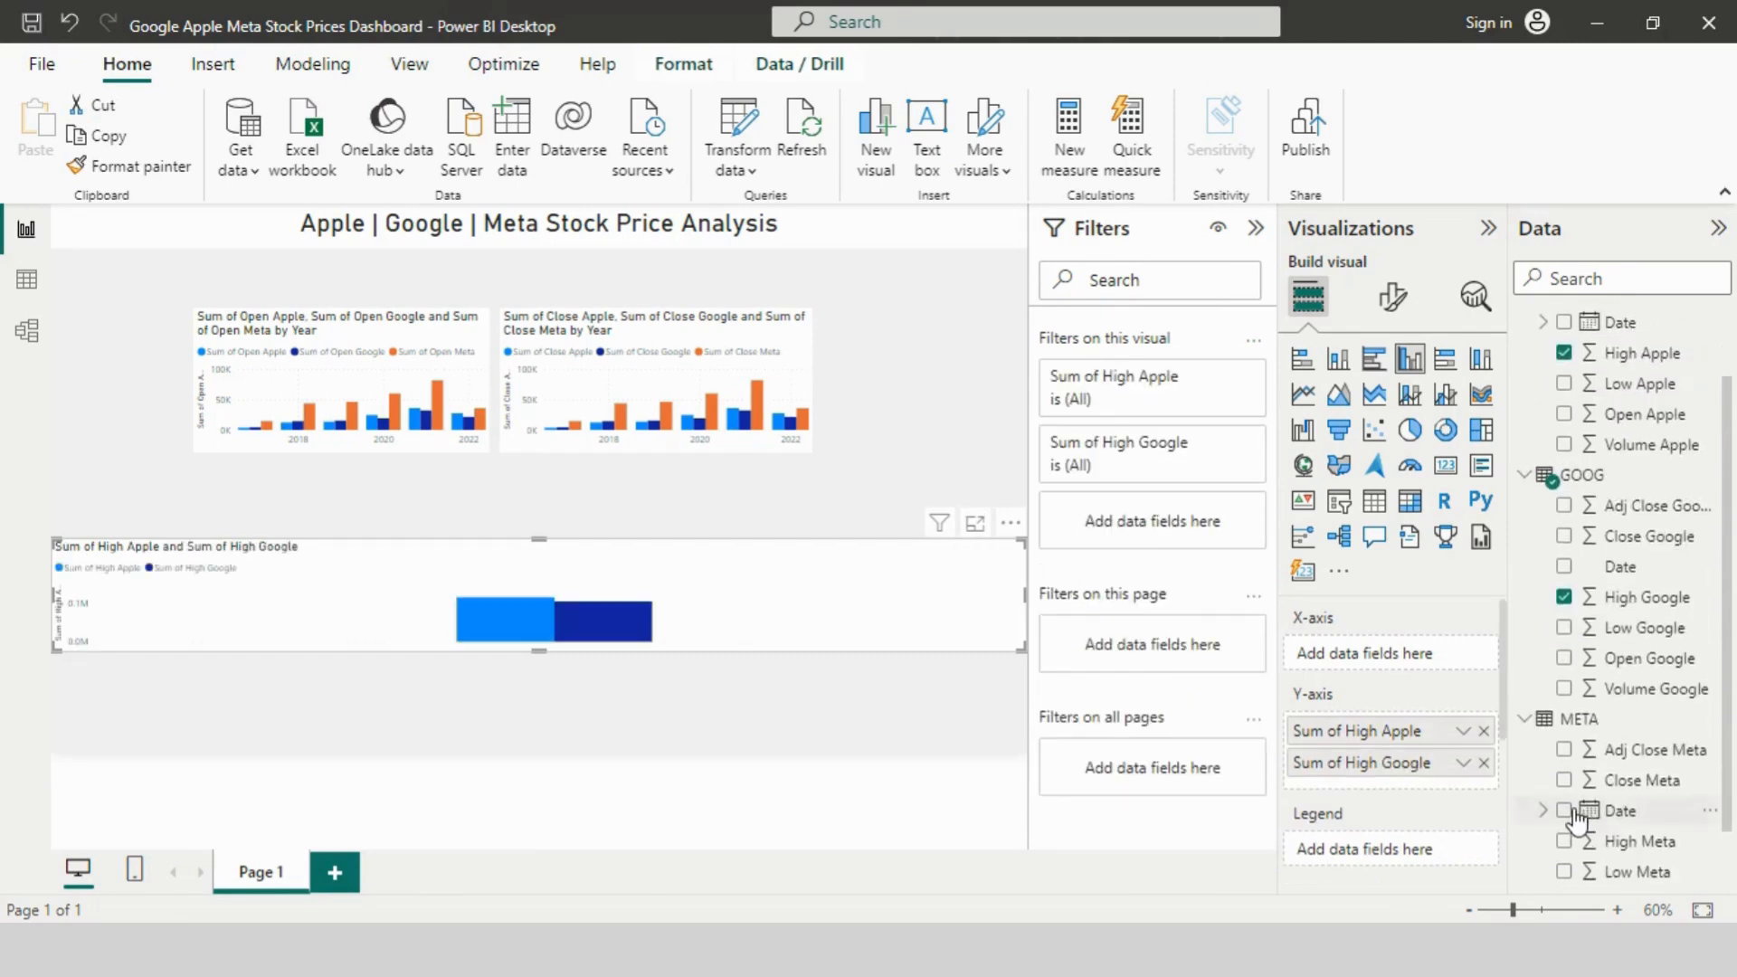
left_click(1564, 843)
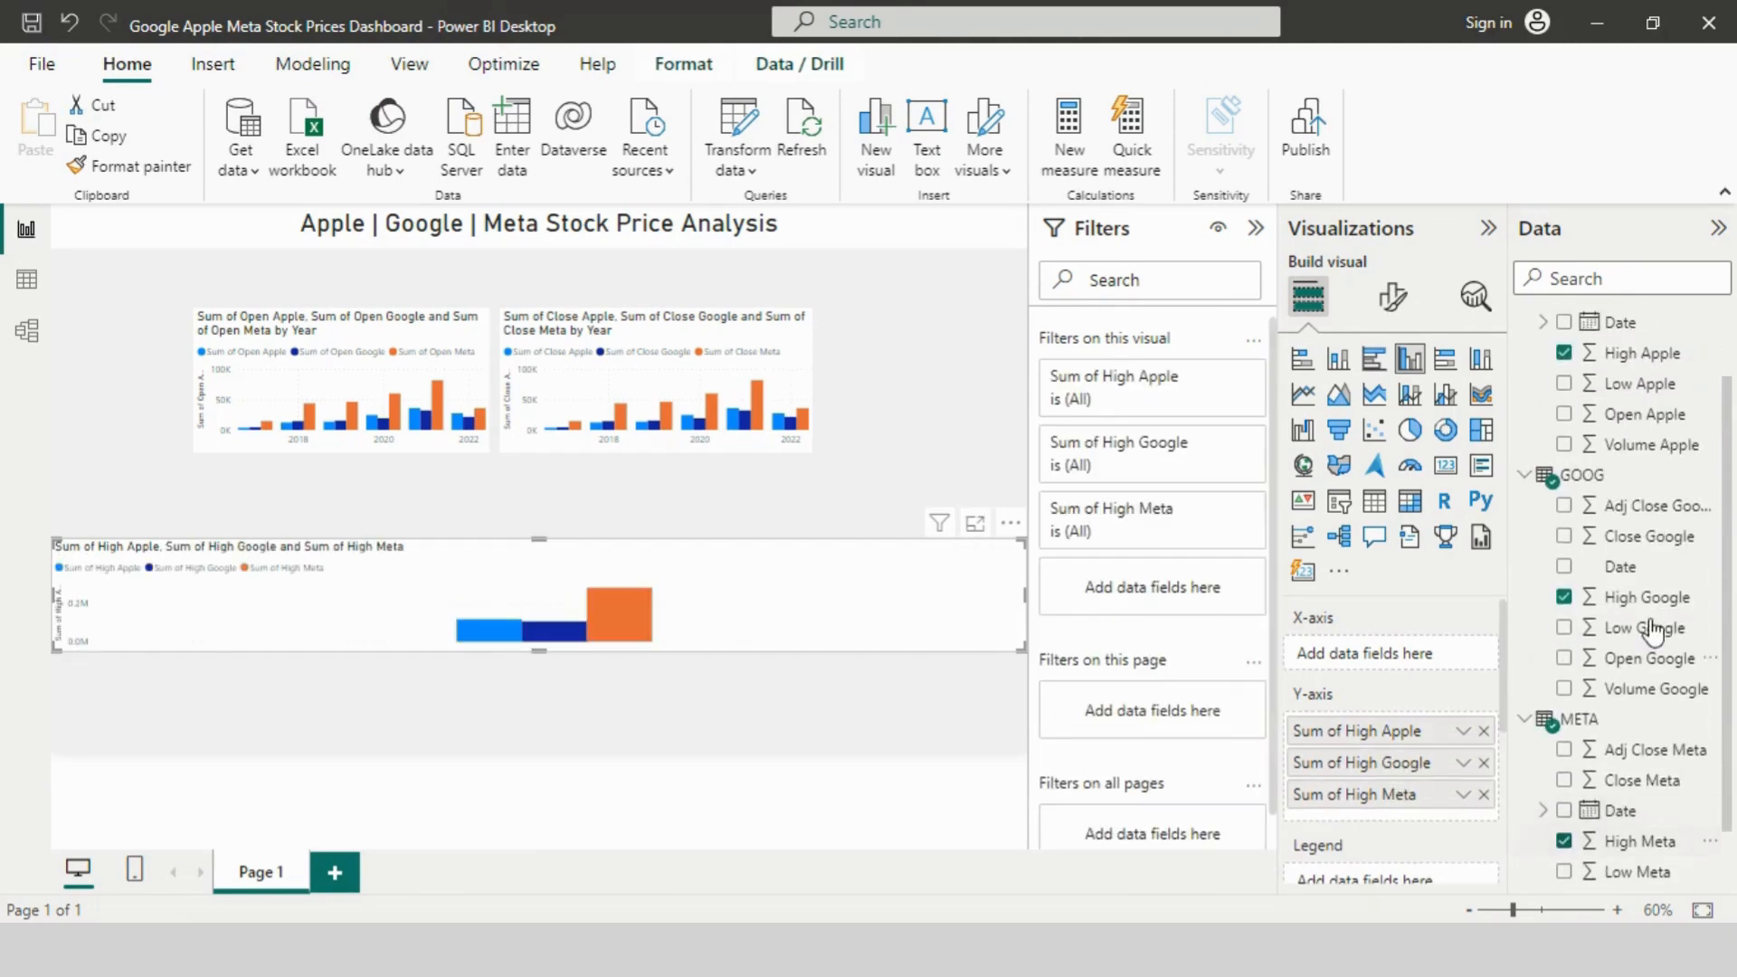
Step: Add the AAPL Date to the High price chart's x-axis, keeping only the Year level
left_click(1565, 323)
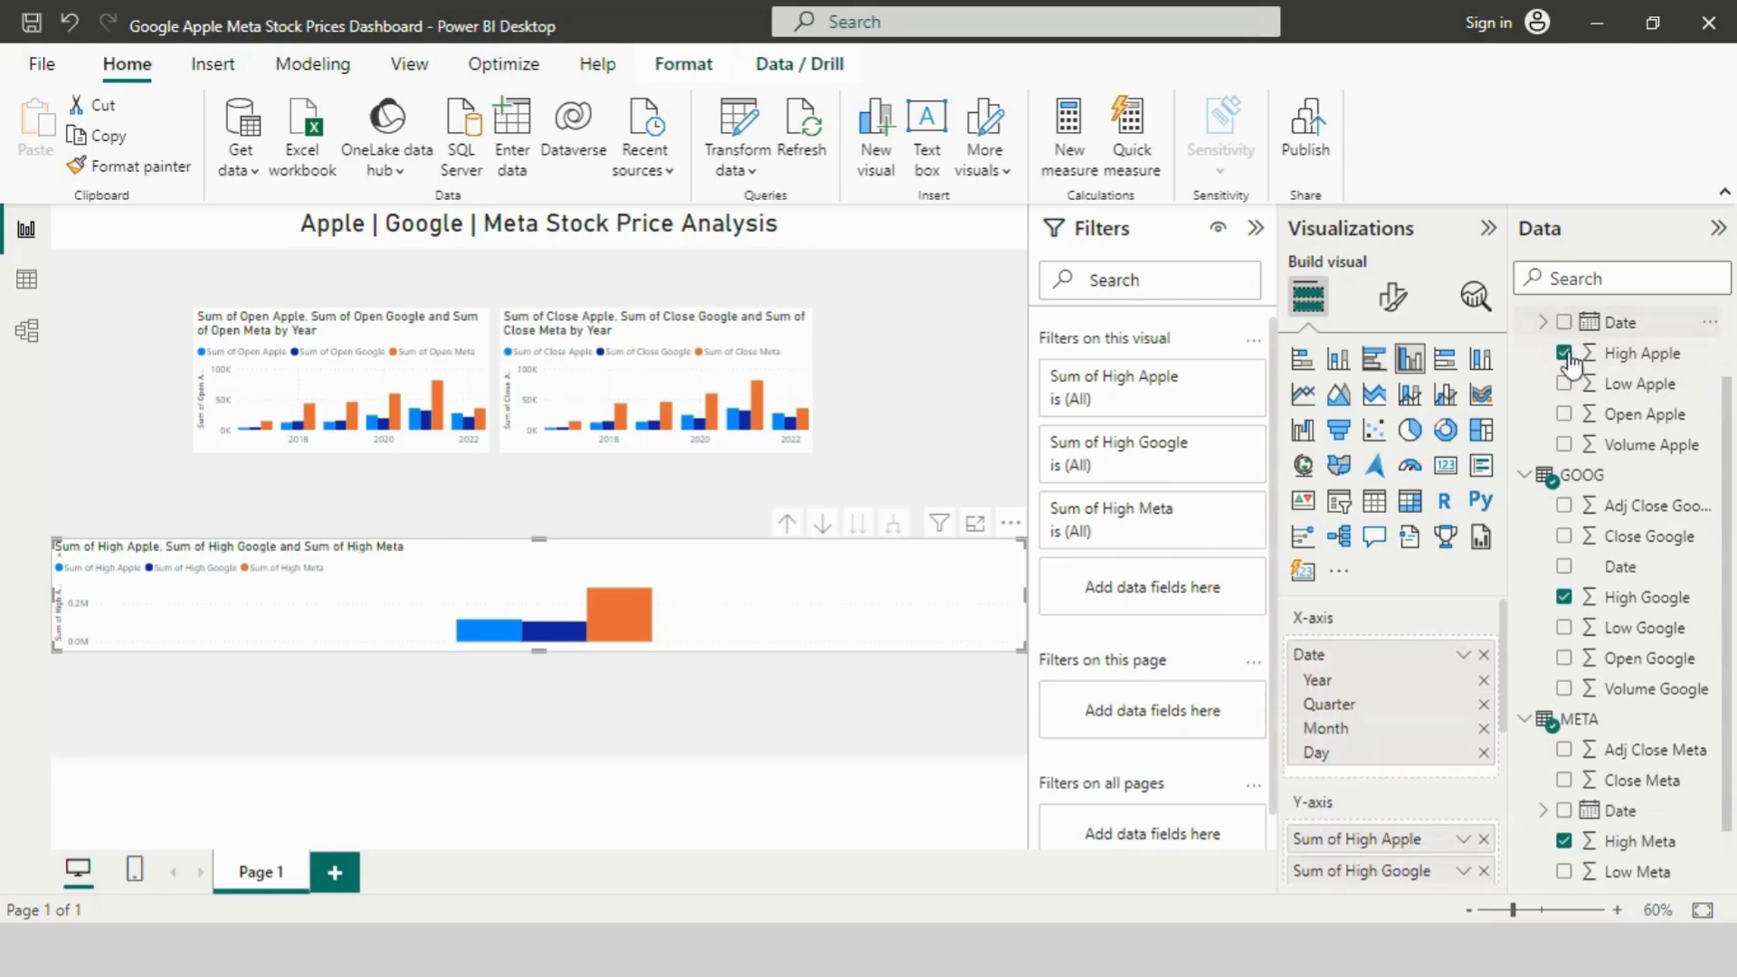
left_click(1484, 753)
left_click(1484, 728)
left_click(1484, 704)
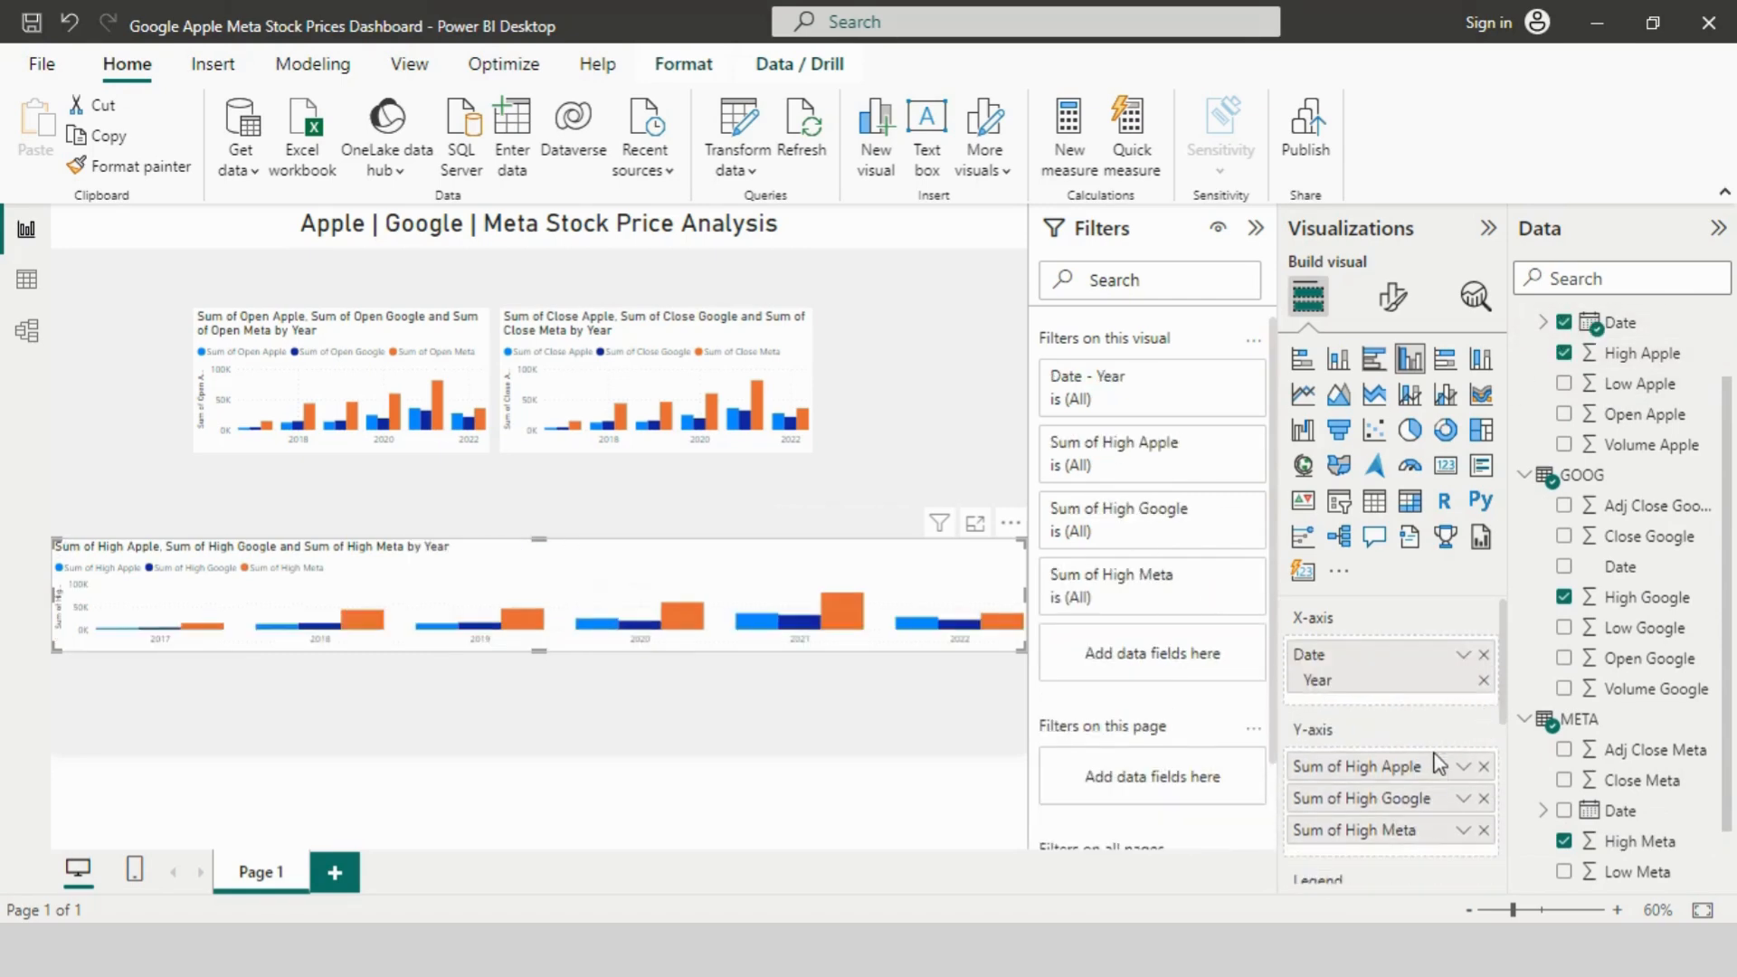
Step: Summarize High Apple, High Google and High Meta by Maximum in the High price chart
left_click(1463, 768)
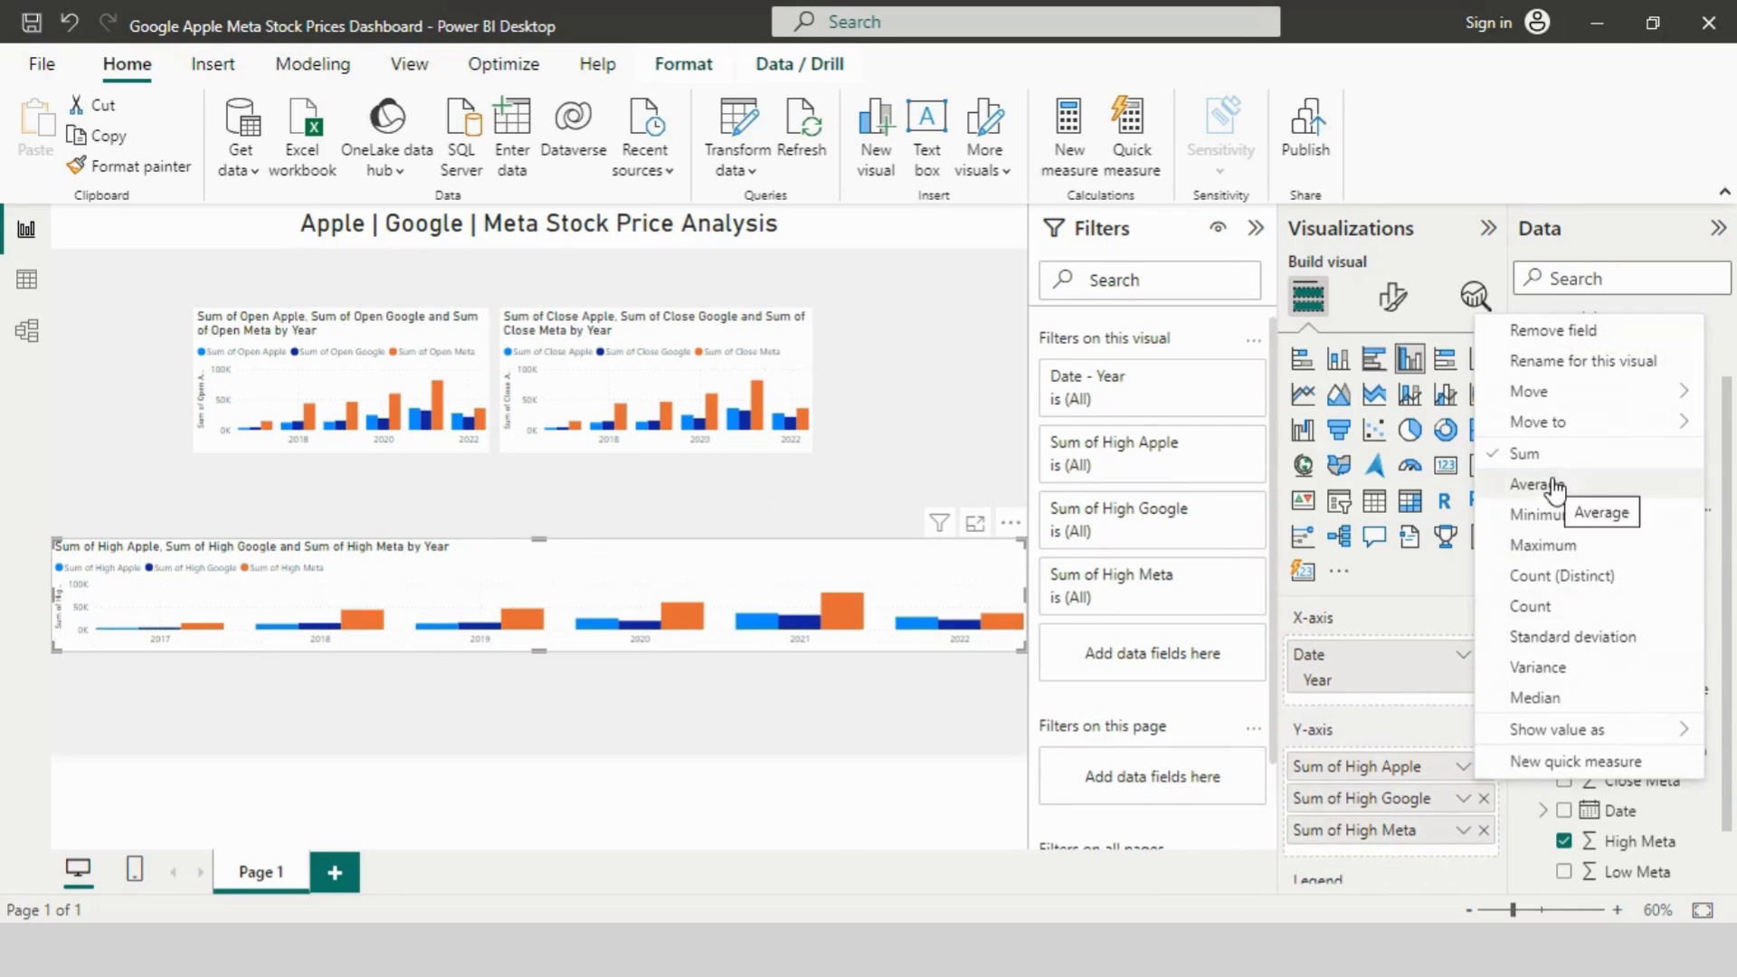
left_click(1544, 544)
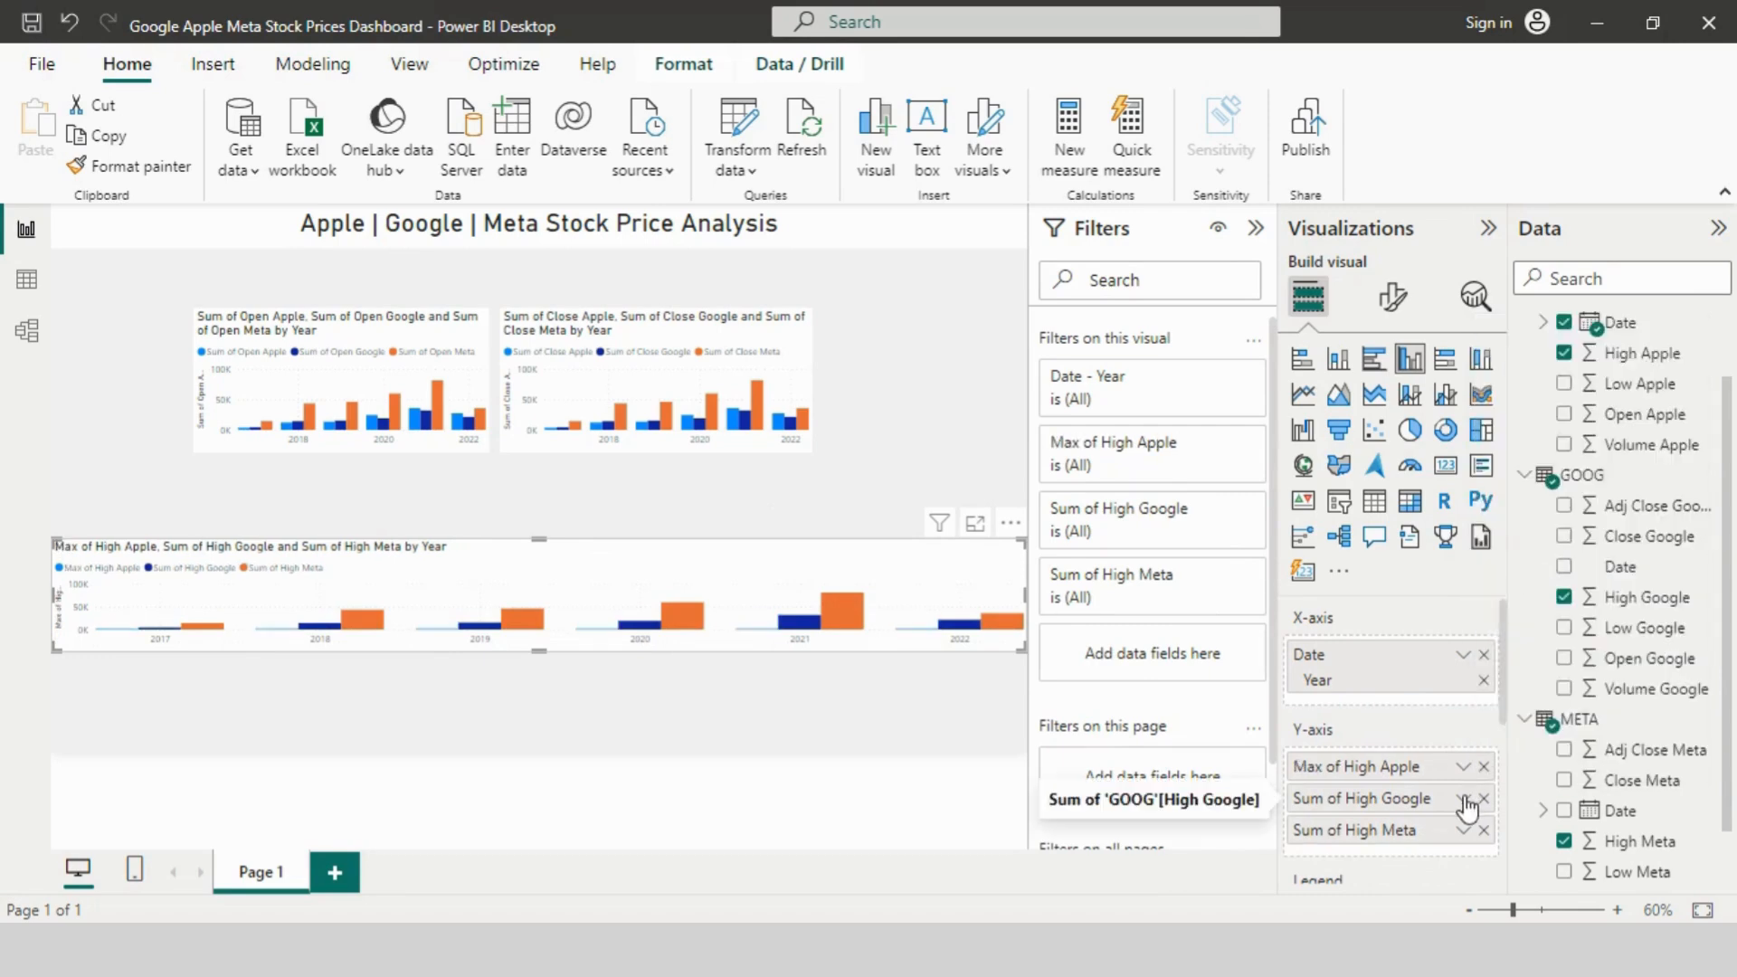
left_click(1463, 800)
left_click(1548, 575)
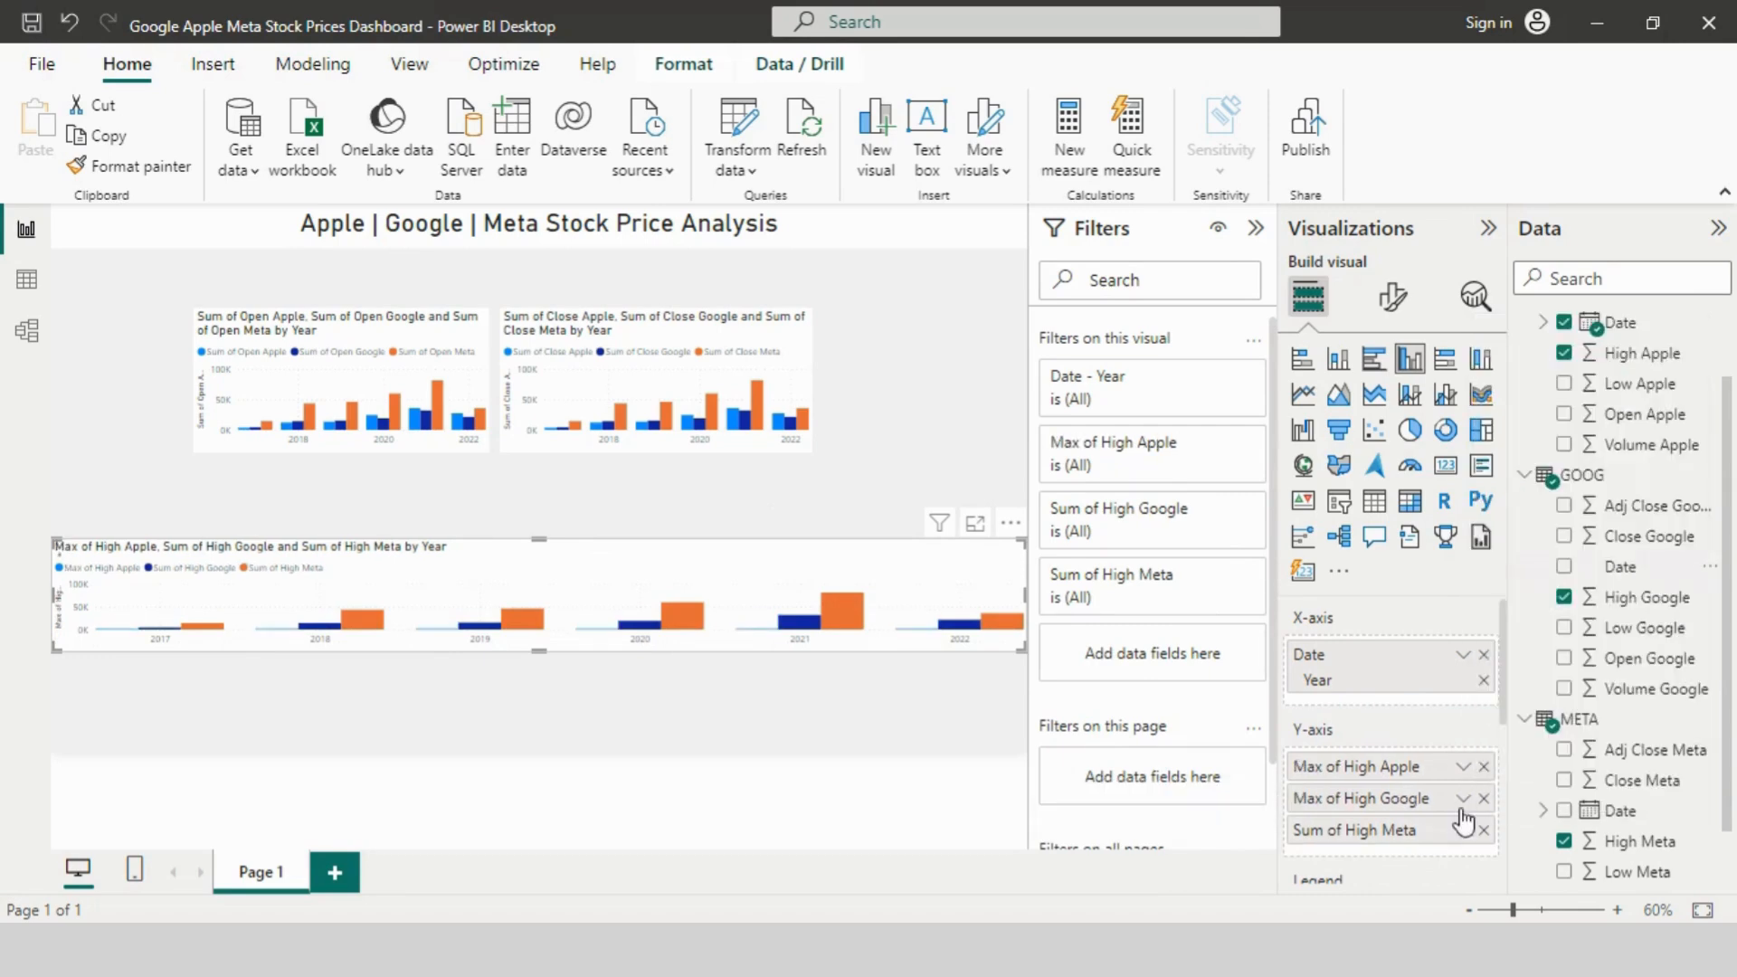
left_click(1464, 831)
left_click(1549, 605)
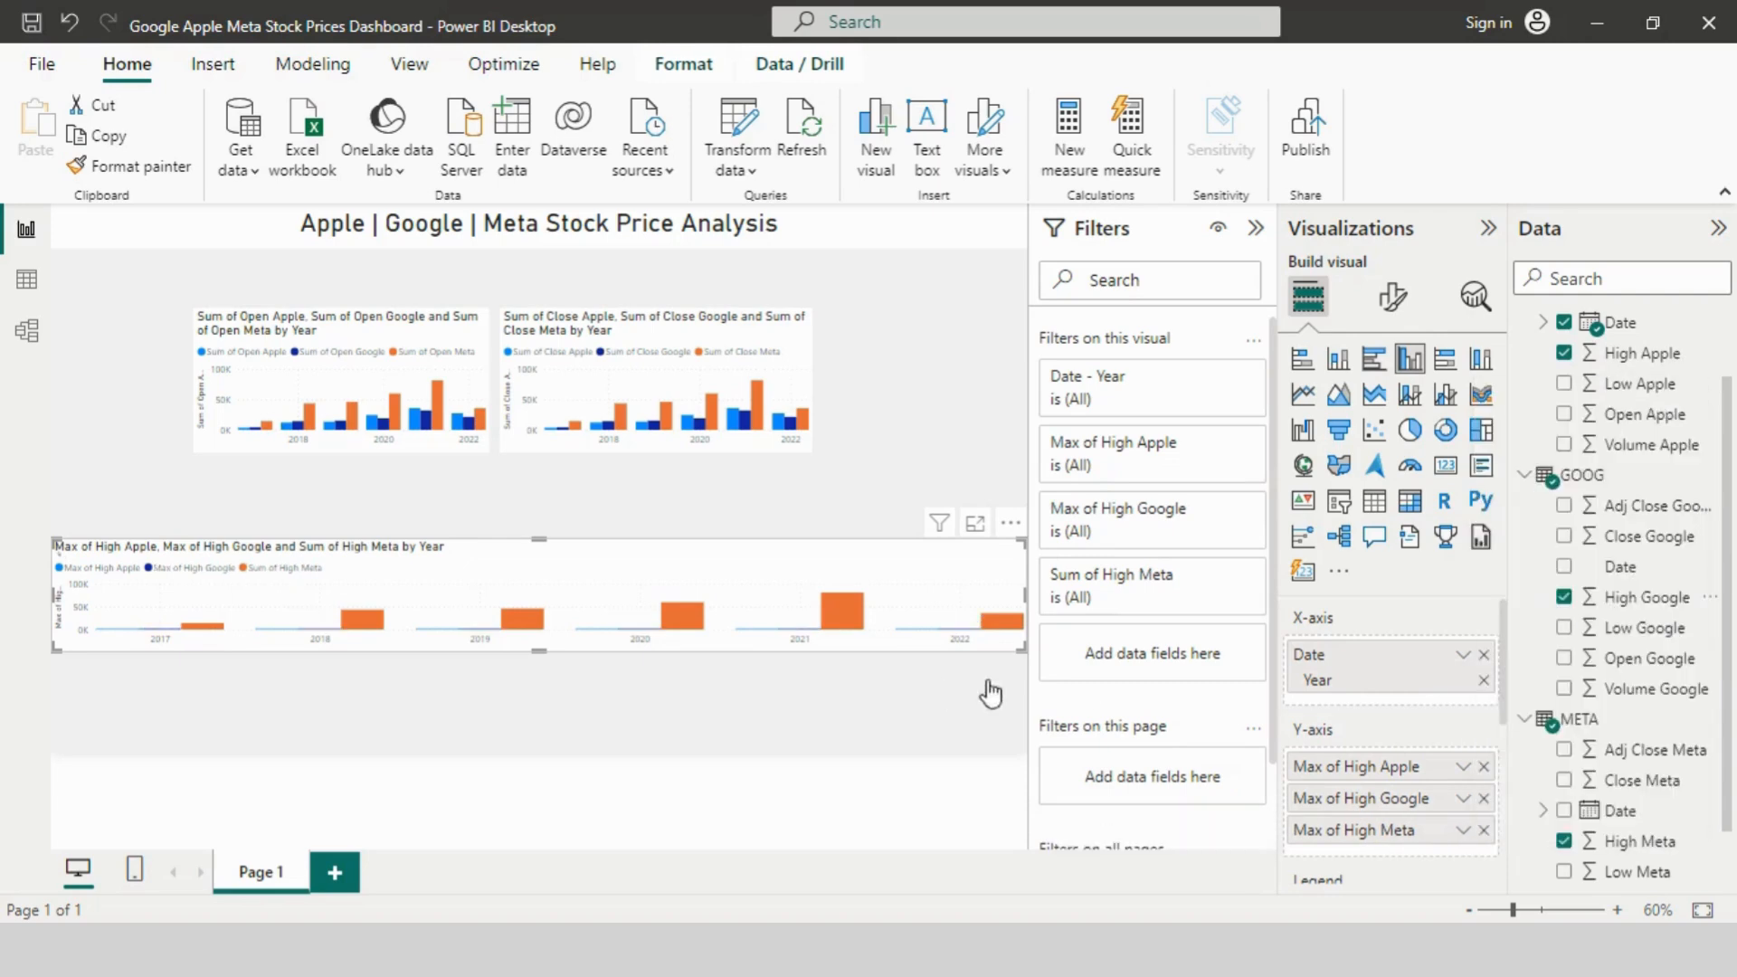
Step: Shrink the maximum High price chart to the Open chart's width and place it directly beneath that chart
left_click_drag(1026, 602, 490, 604)
left_click_drag(53, 590, 201, 588)
left_click_drag(340, 534, 344, 512)
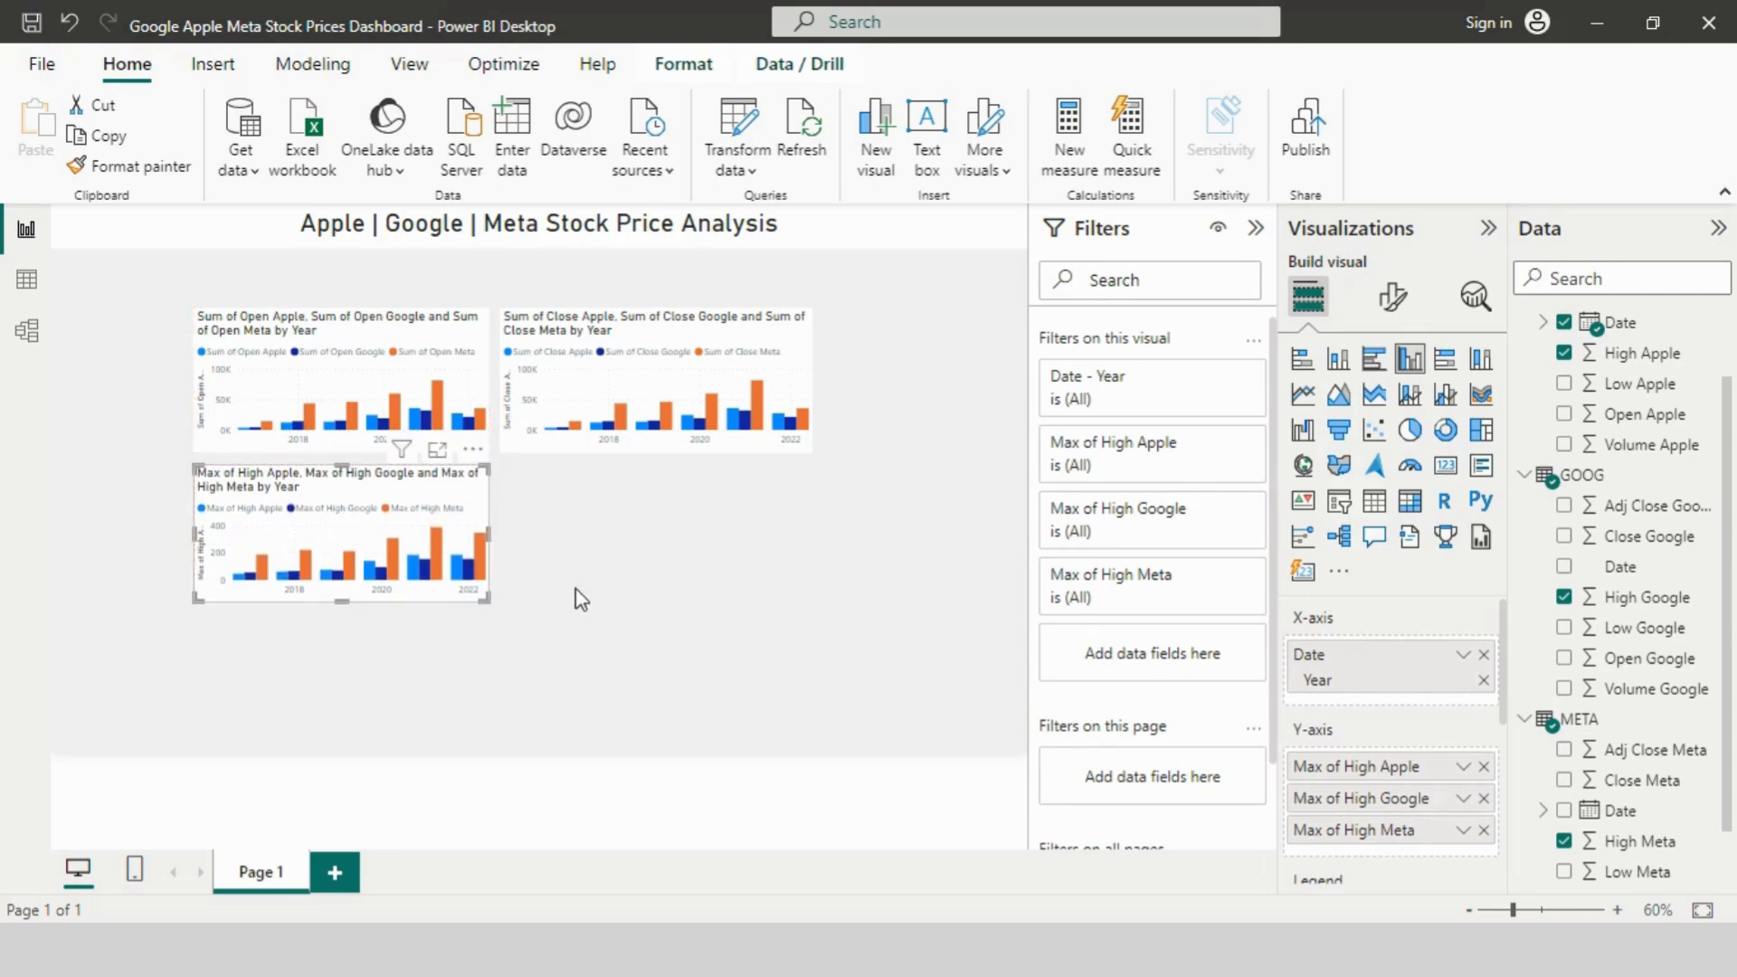
left_click(574, 594)
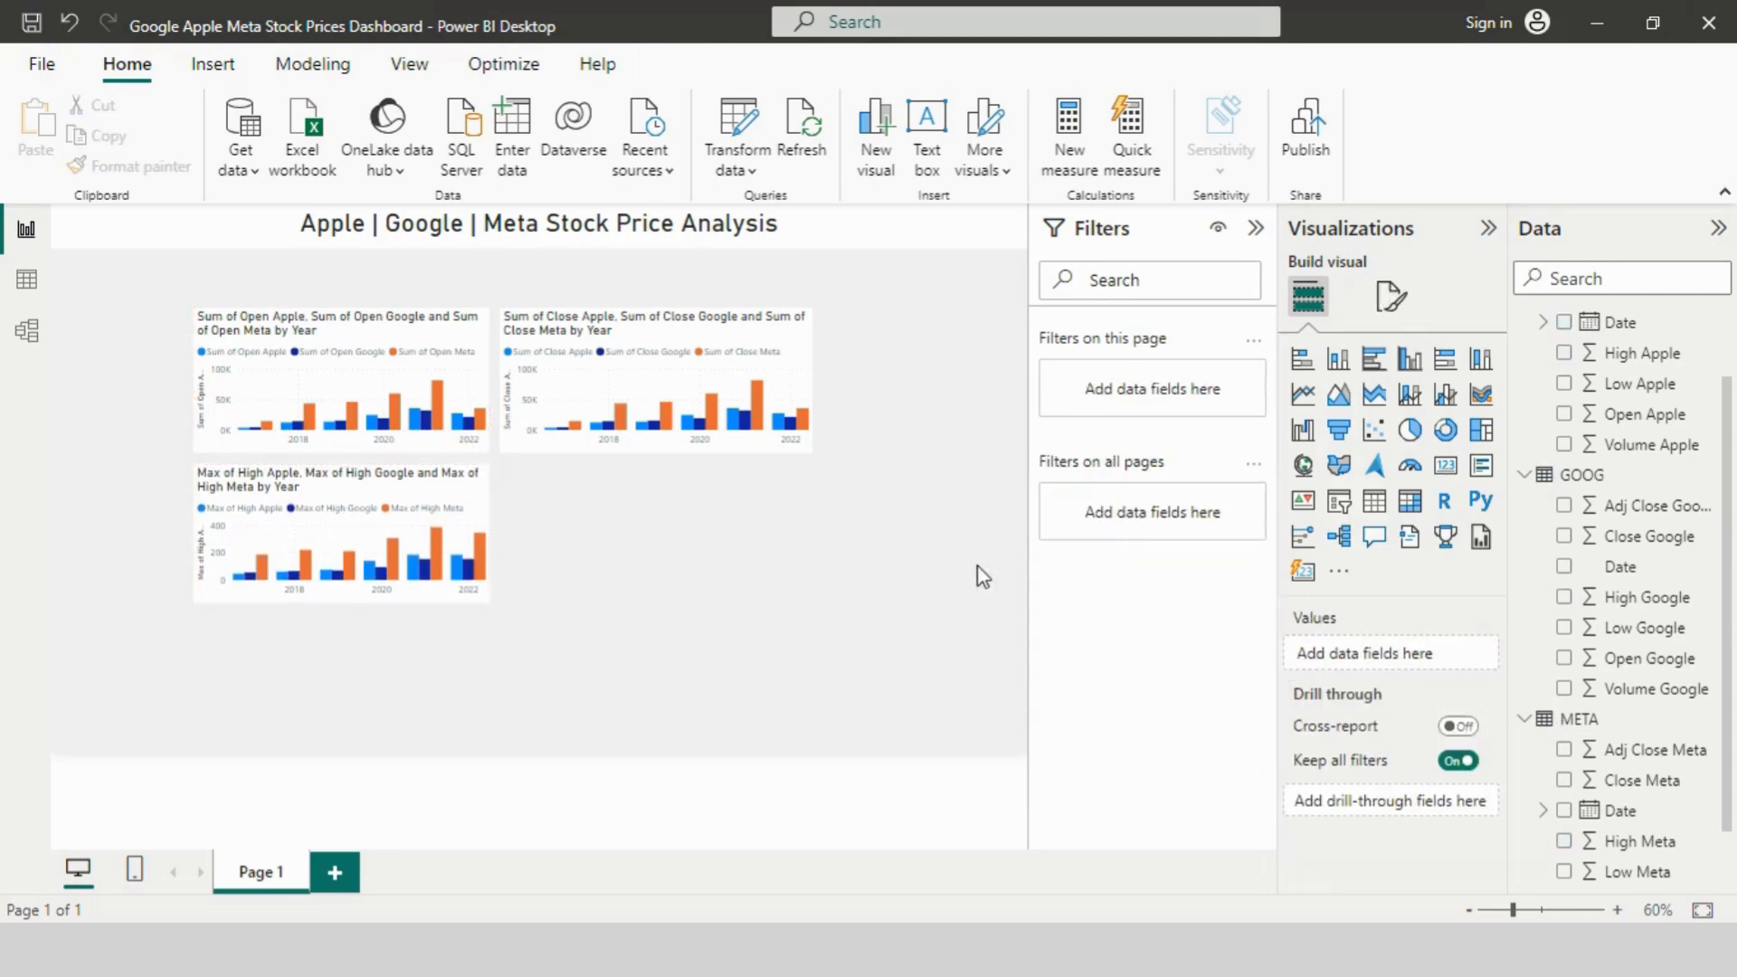
Step: Convert the maximum High price chart to a stacked column chart
left_click(1343, 368)
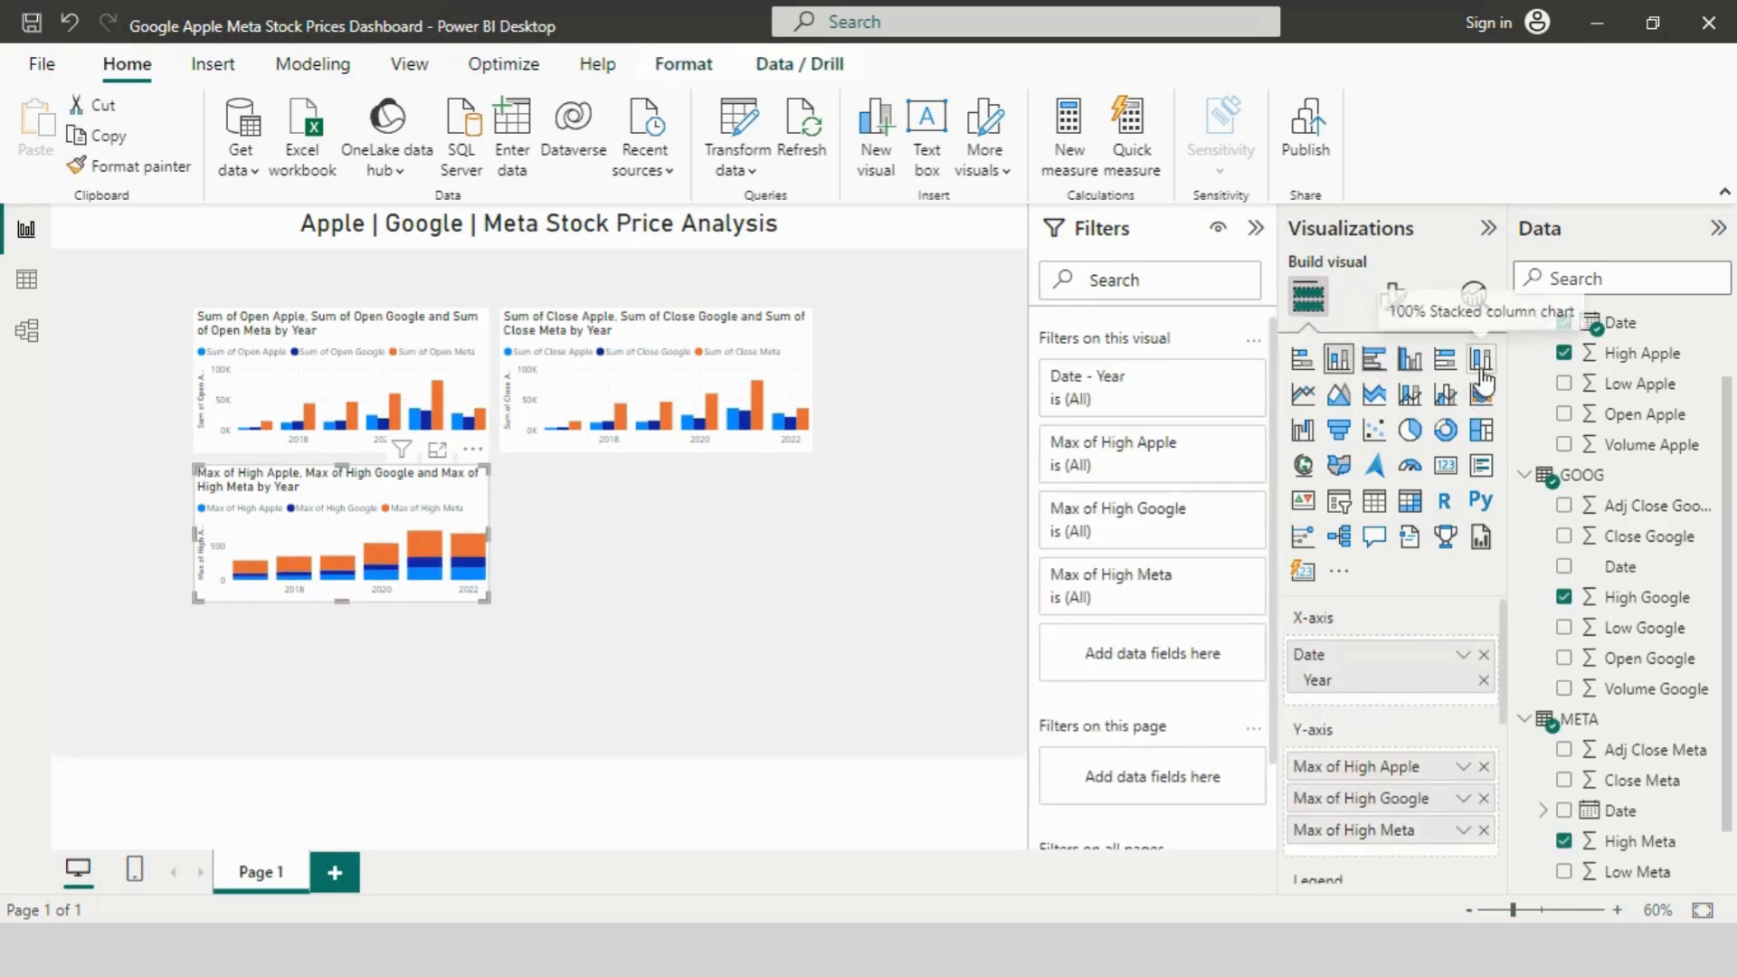
left_click(1481, 358)
left_click(1344, 373)
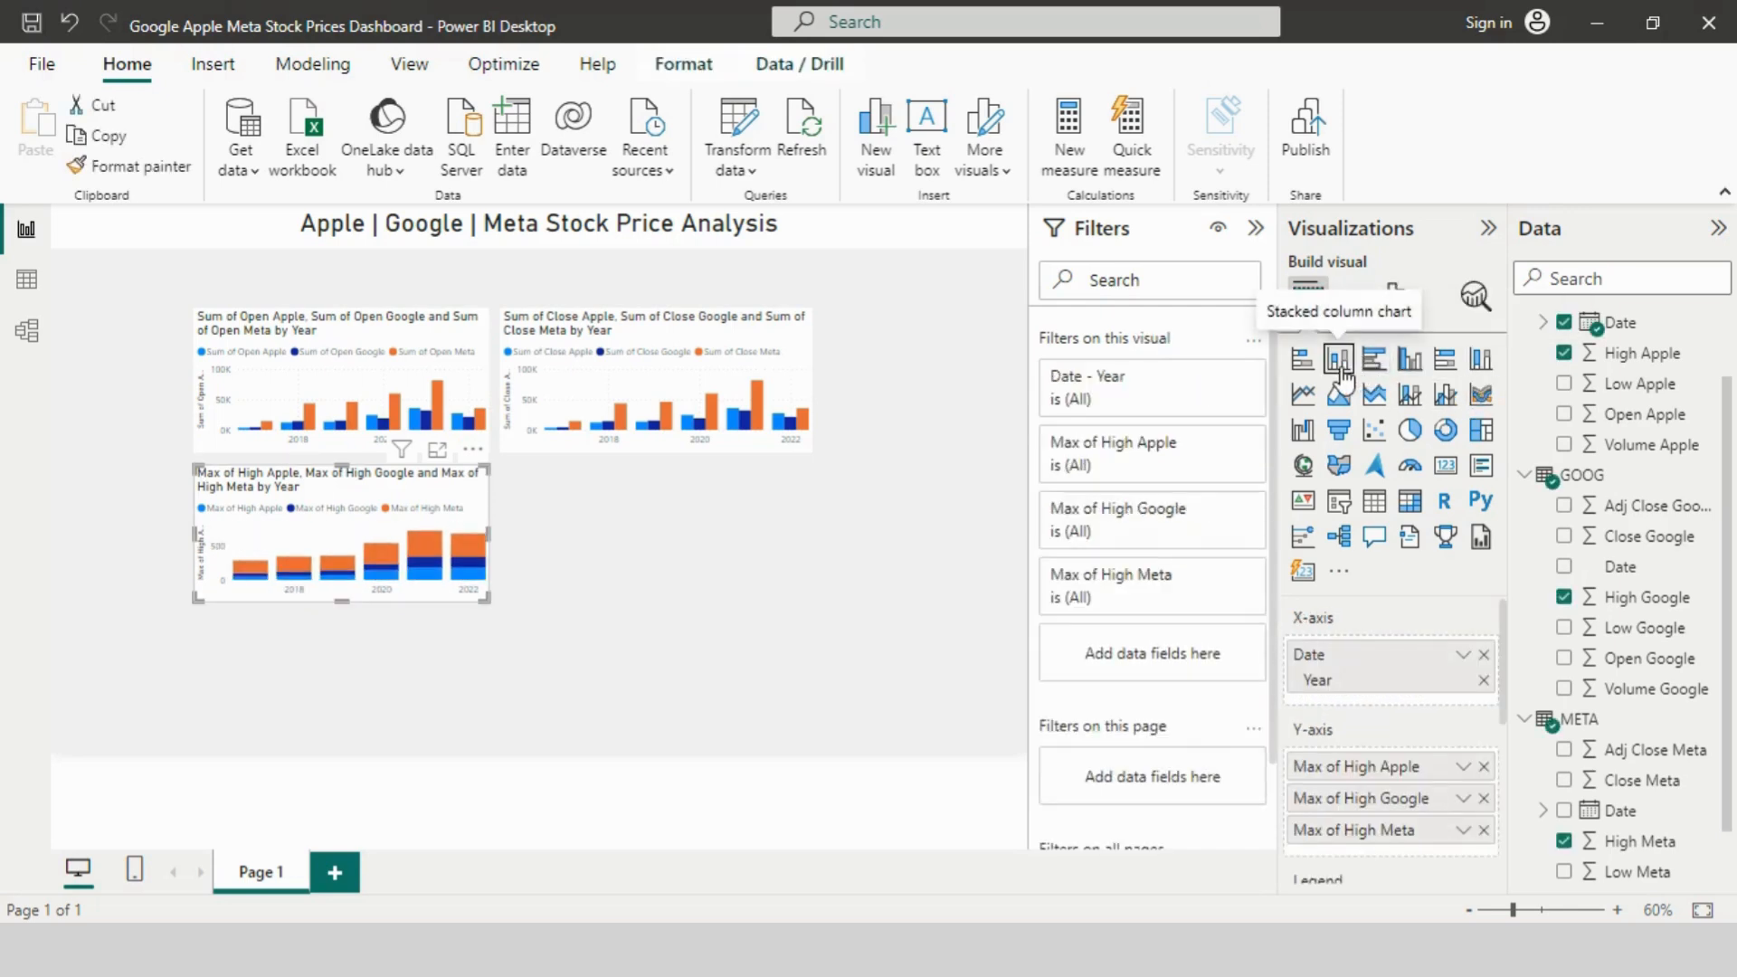
left_click(885, 635)
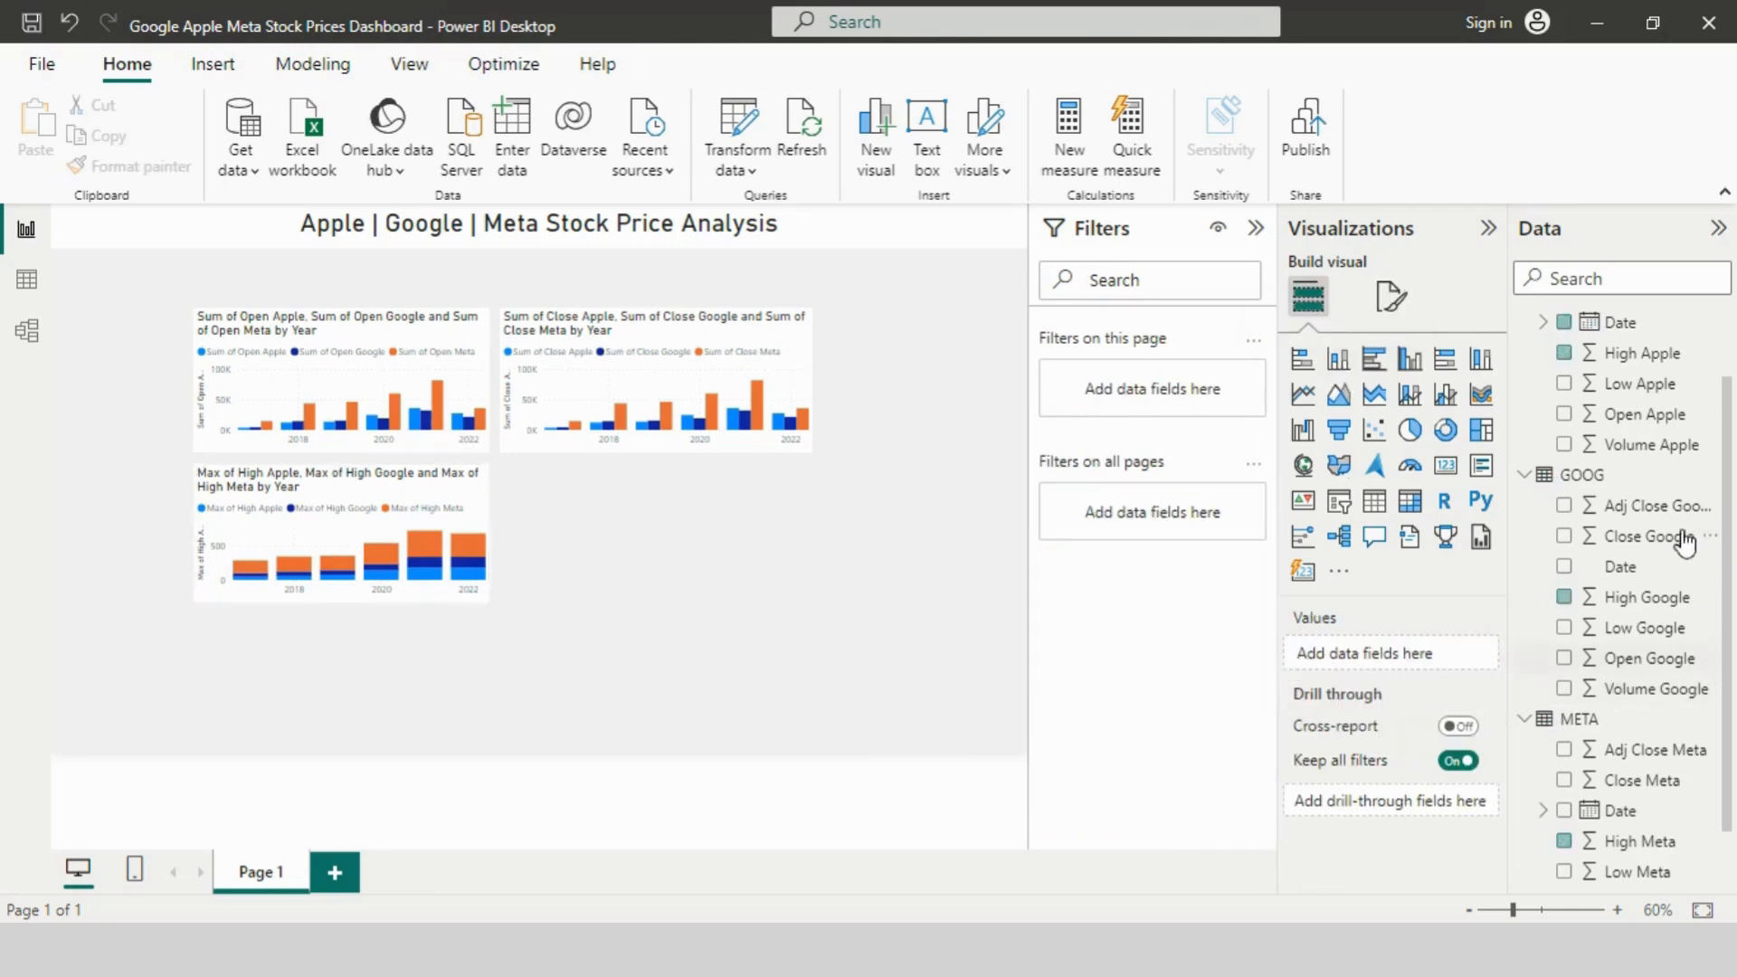
Step: Create a clustered column chart from the Low Apple, Low Google and Low Meta fields
left_click(1564, 383)
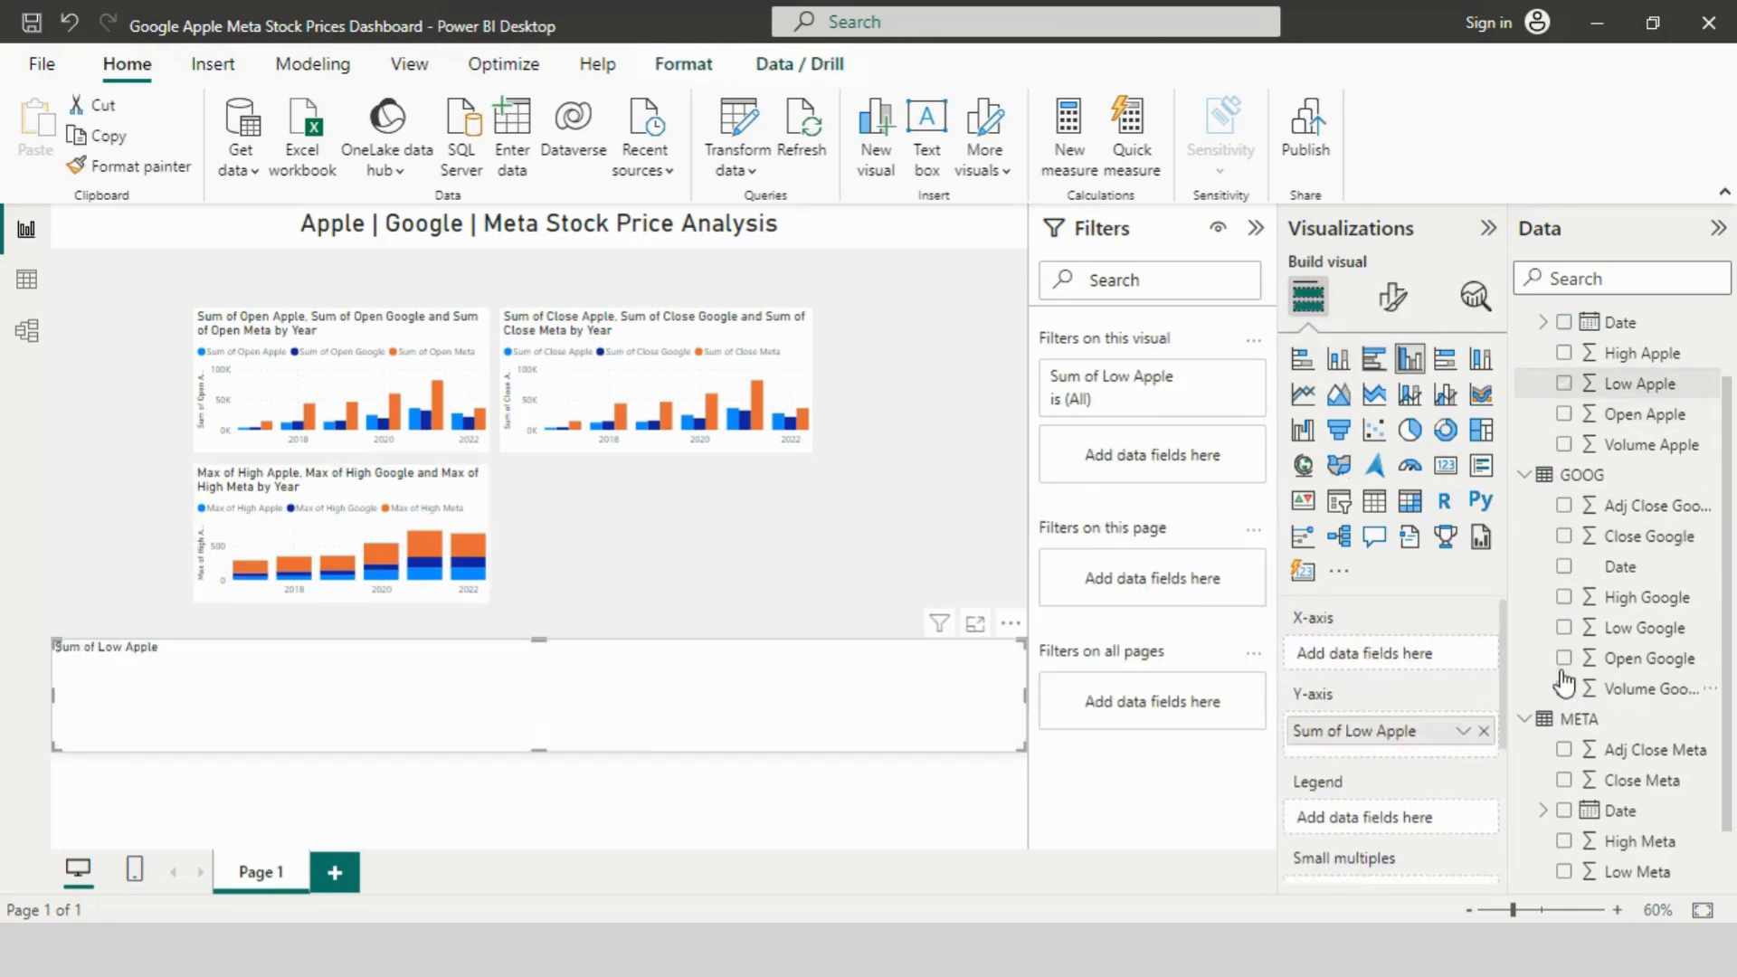
left_click(1565, 627)
left_click(1565, 873)
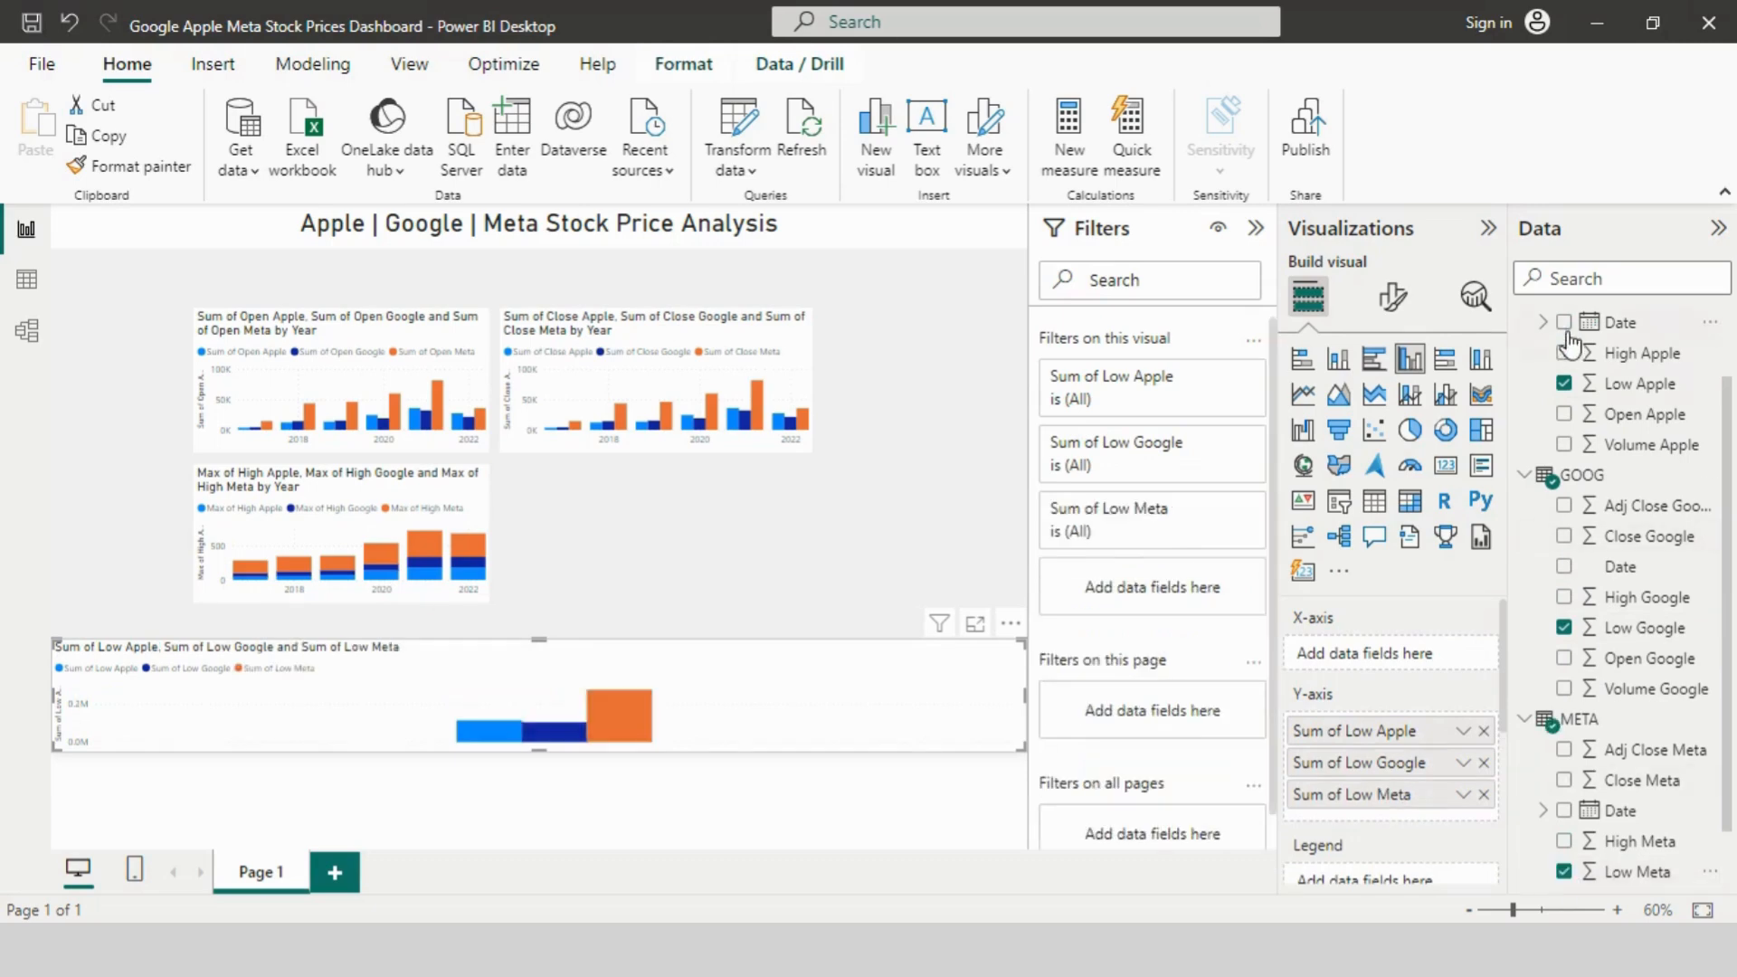
Step: Add the AAPL Date to the Low price chart's x-axis, keeping only the Year level
left_click(1564, 322)
left_click(1484, 752)
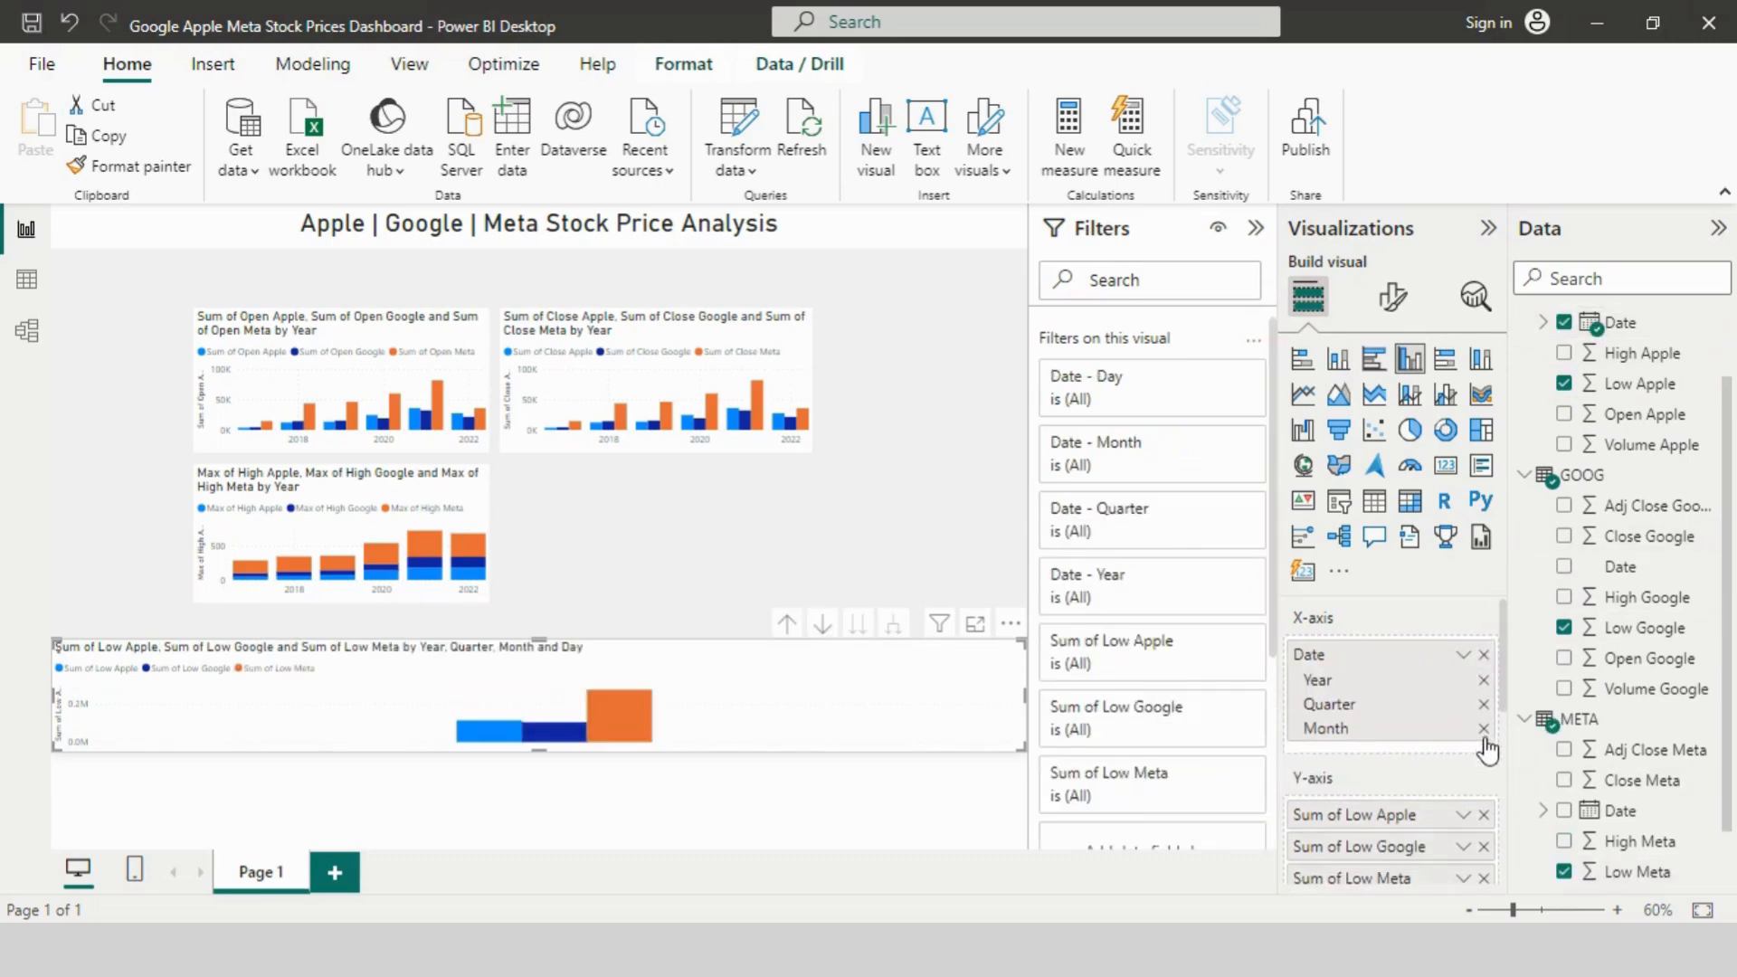
left_click(1484, 728)
left_click(1484, 704)
Step: Set the aggregation of Low Apple, Low Google and Low Meta to Minimum in the Low price chart
left_click(1463, 766)
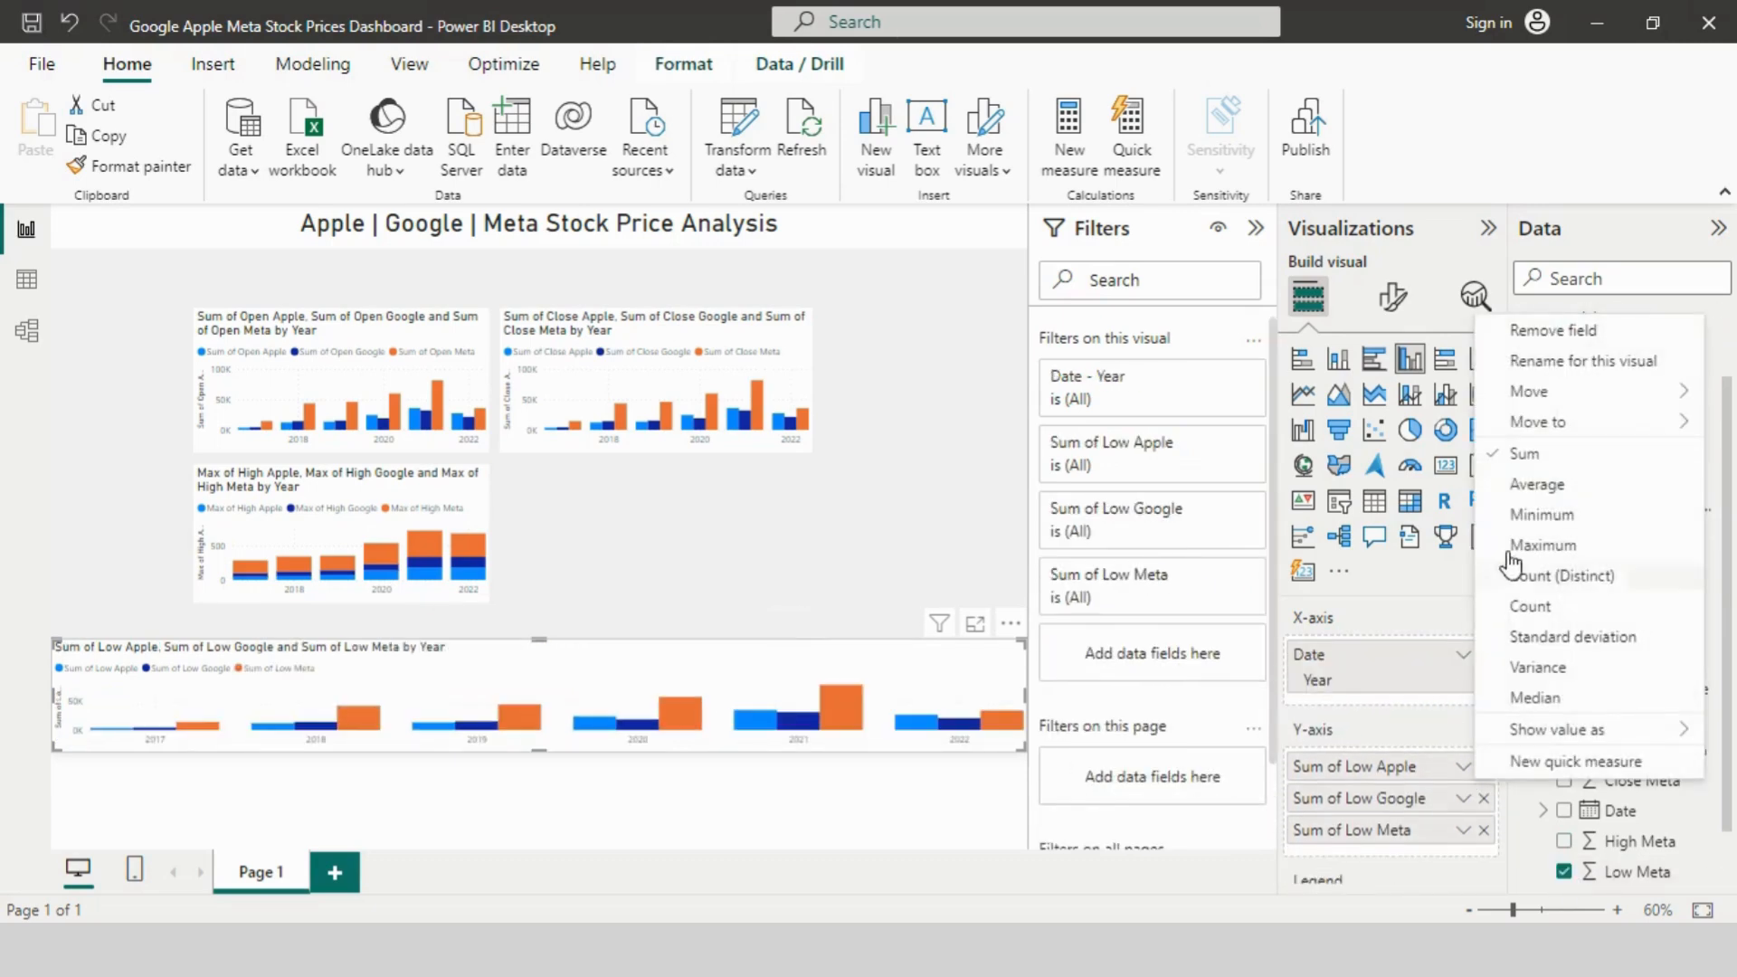
left_click(1533, 521)
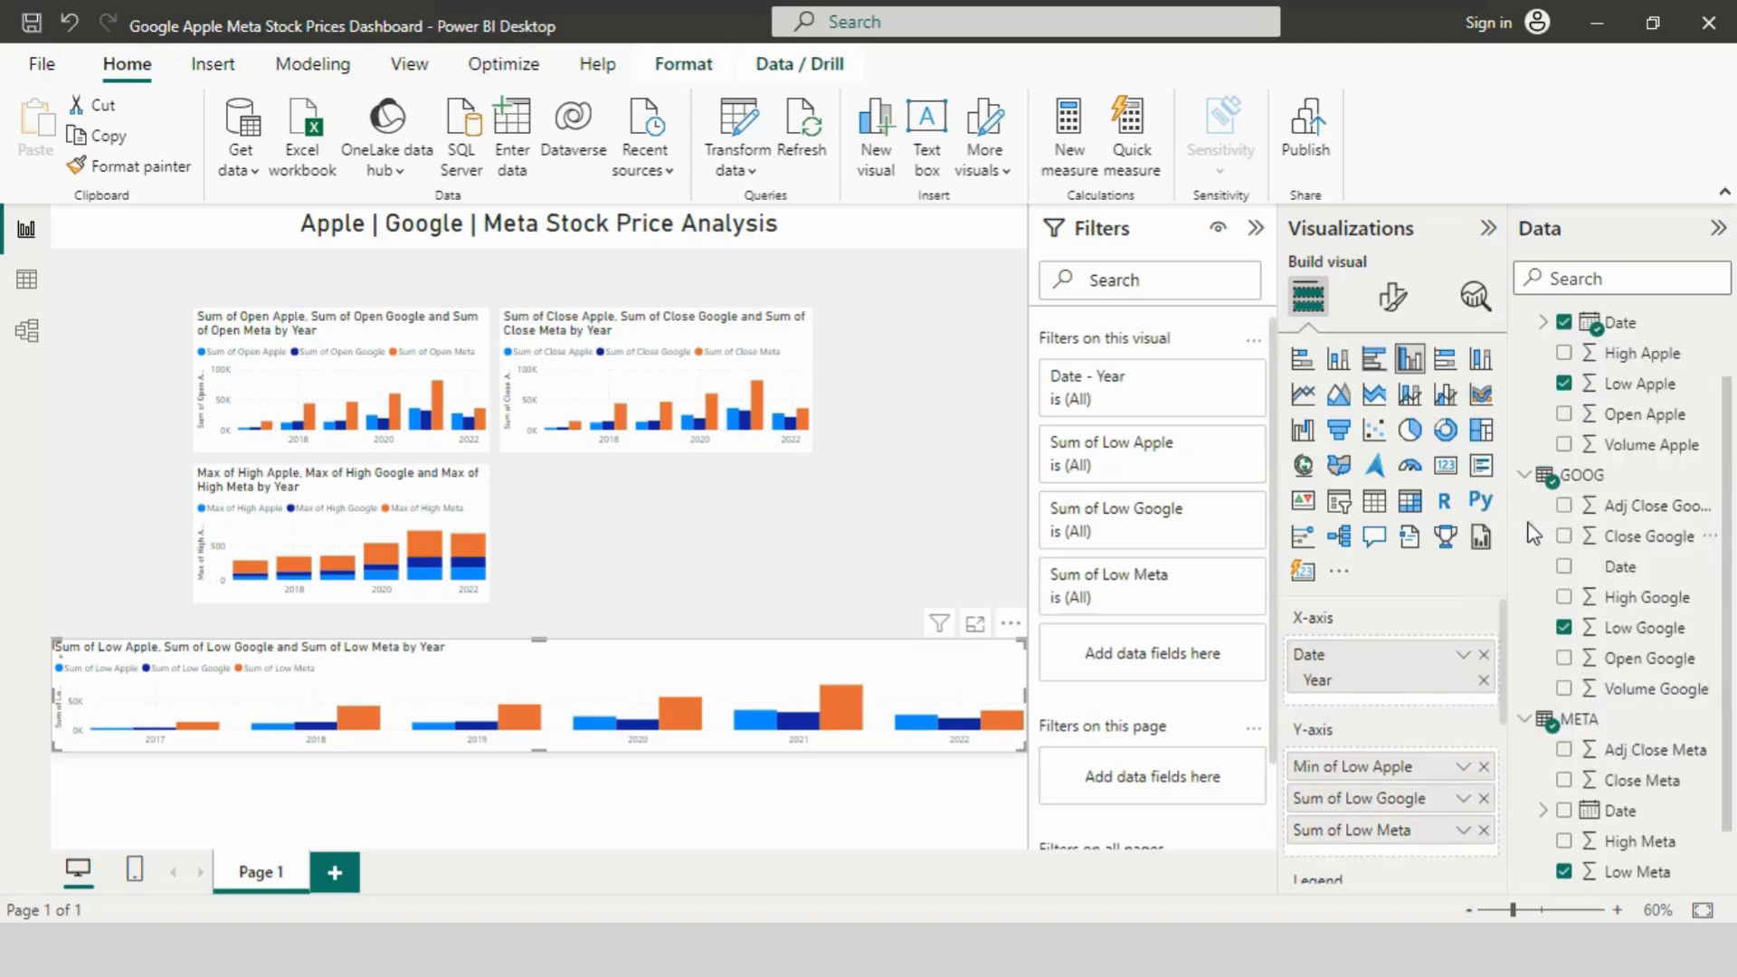
left_click(1463, 800)
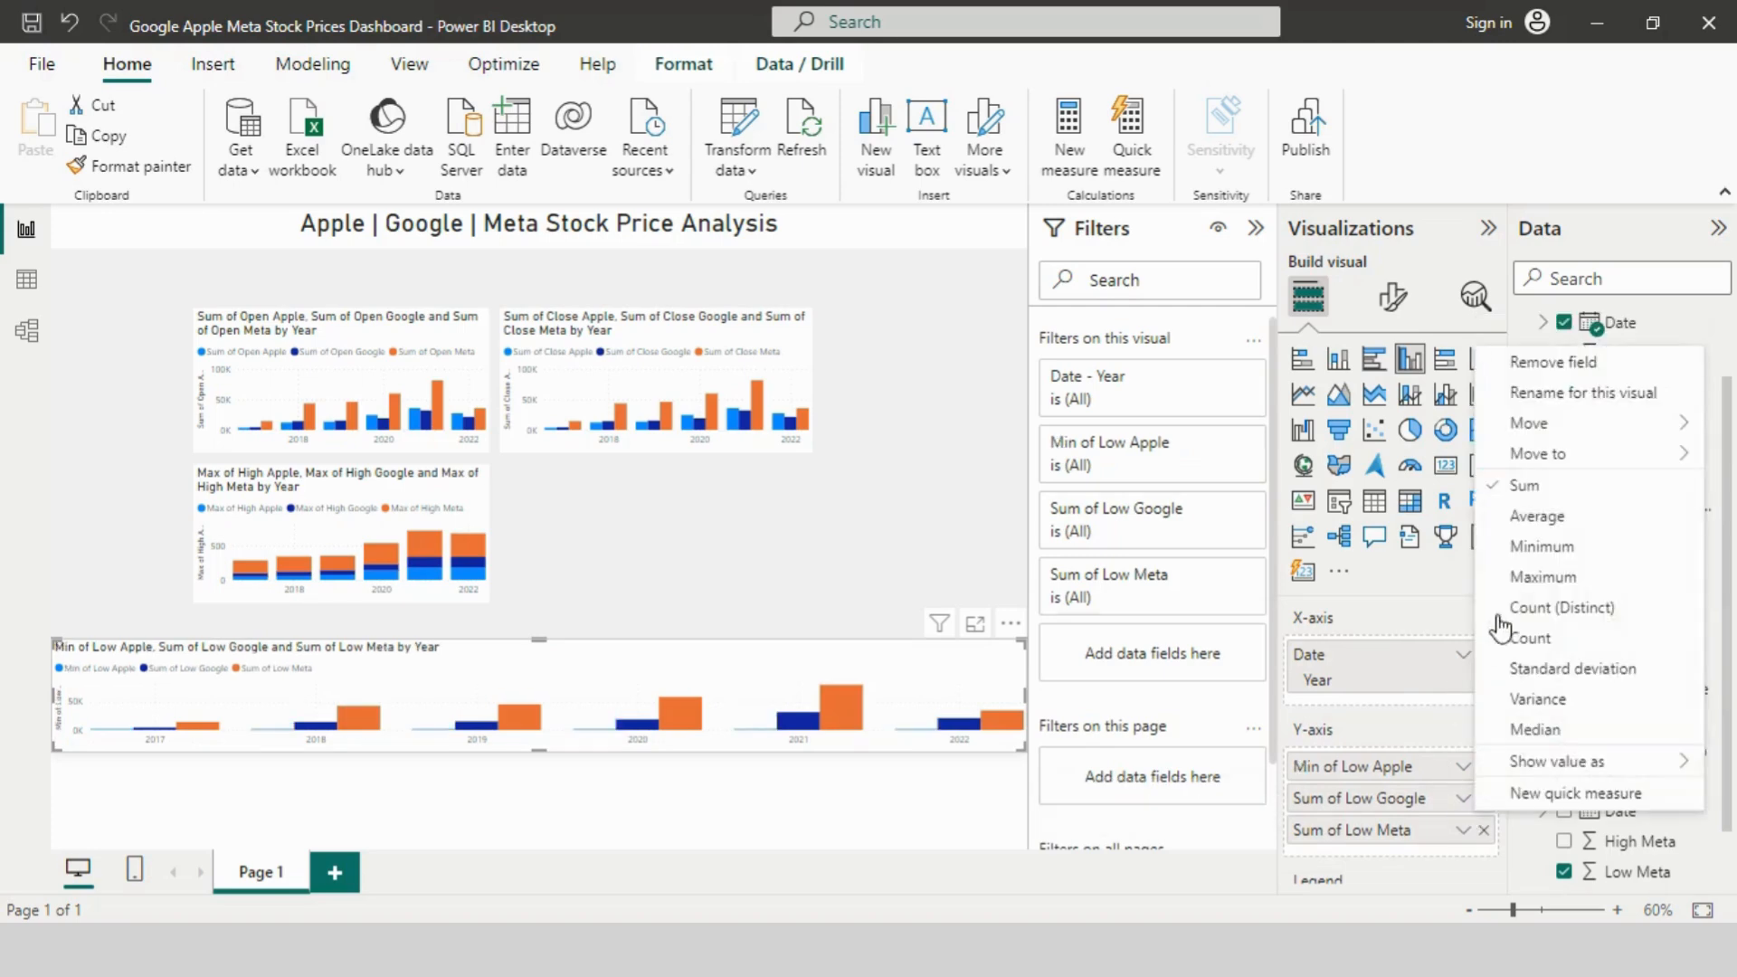
left_click(1529, 557)
left_click(1463, 830)
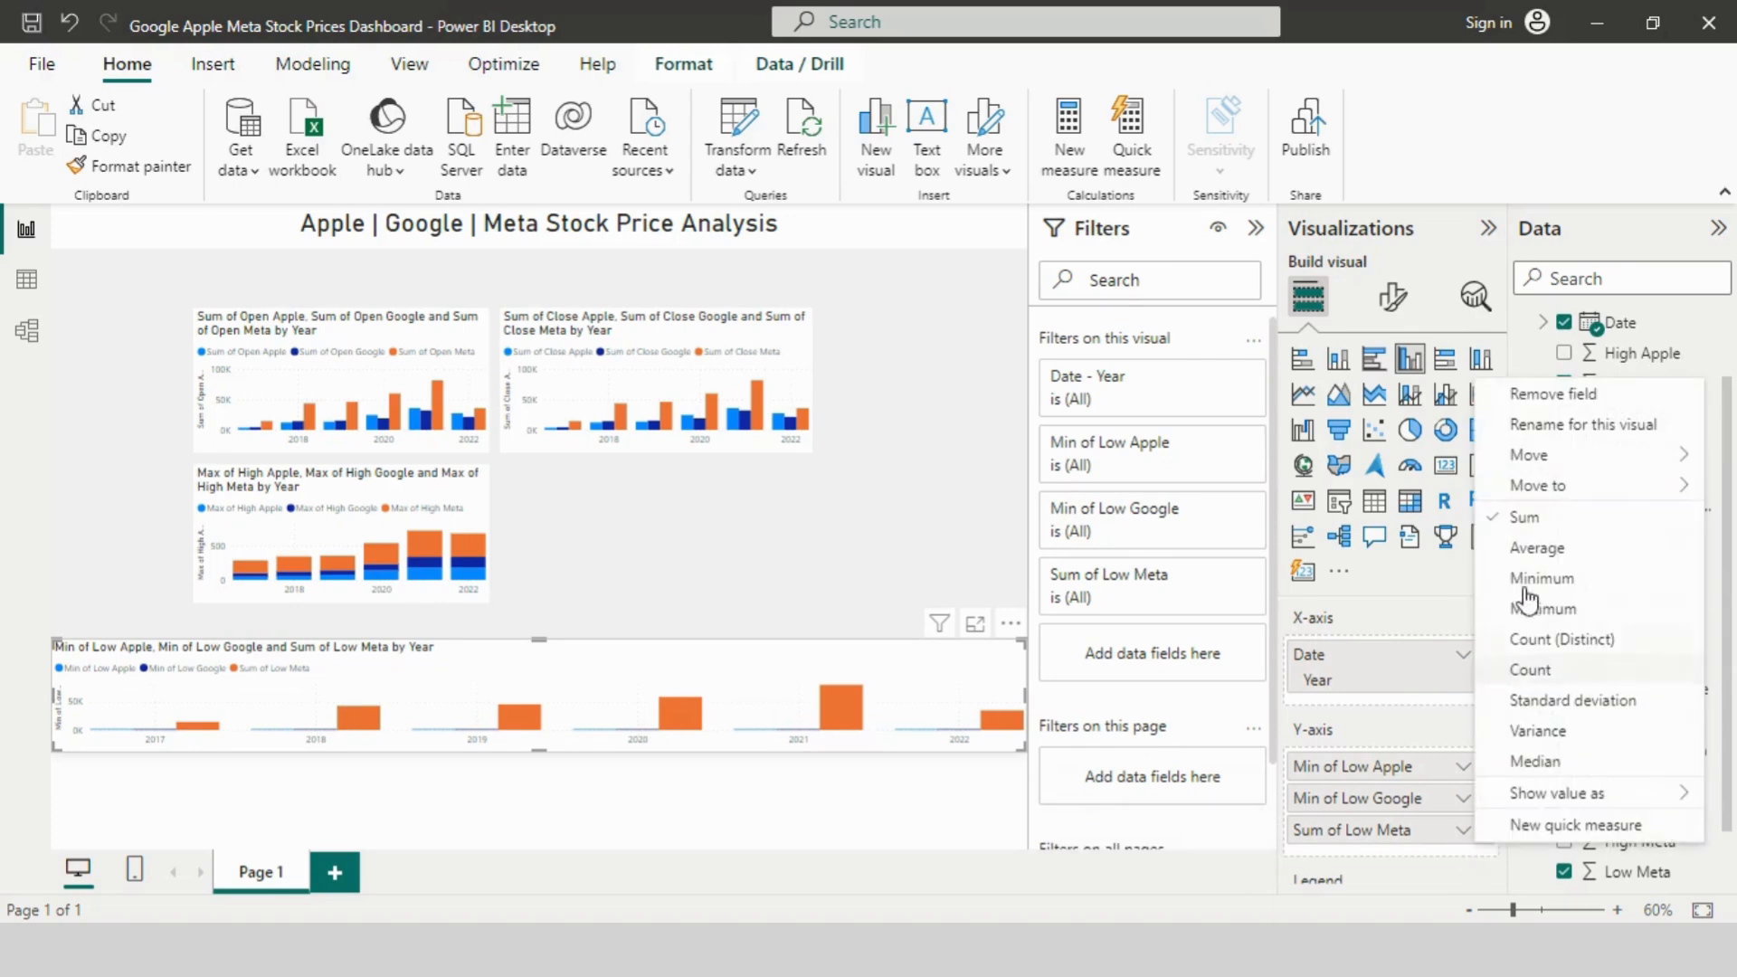
left_click(1535, 580)
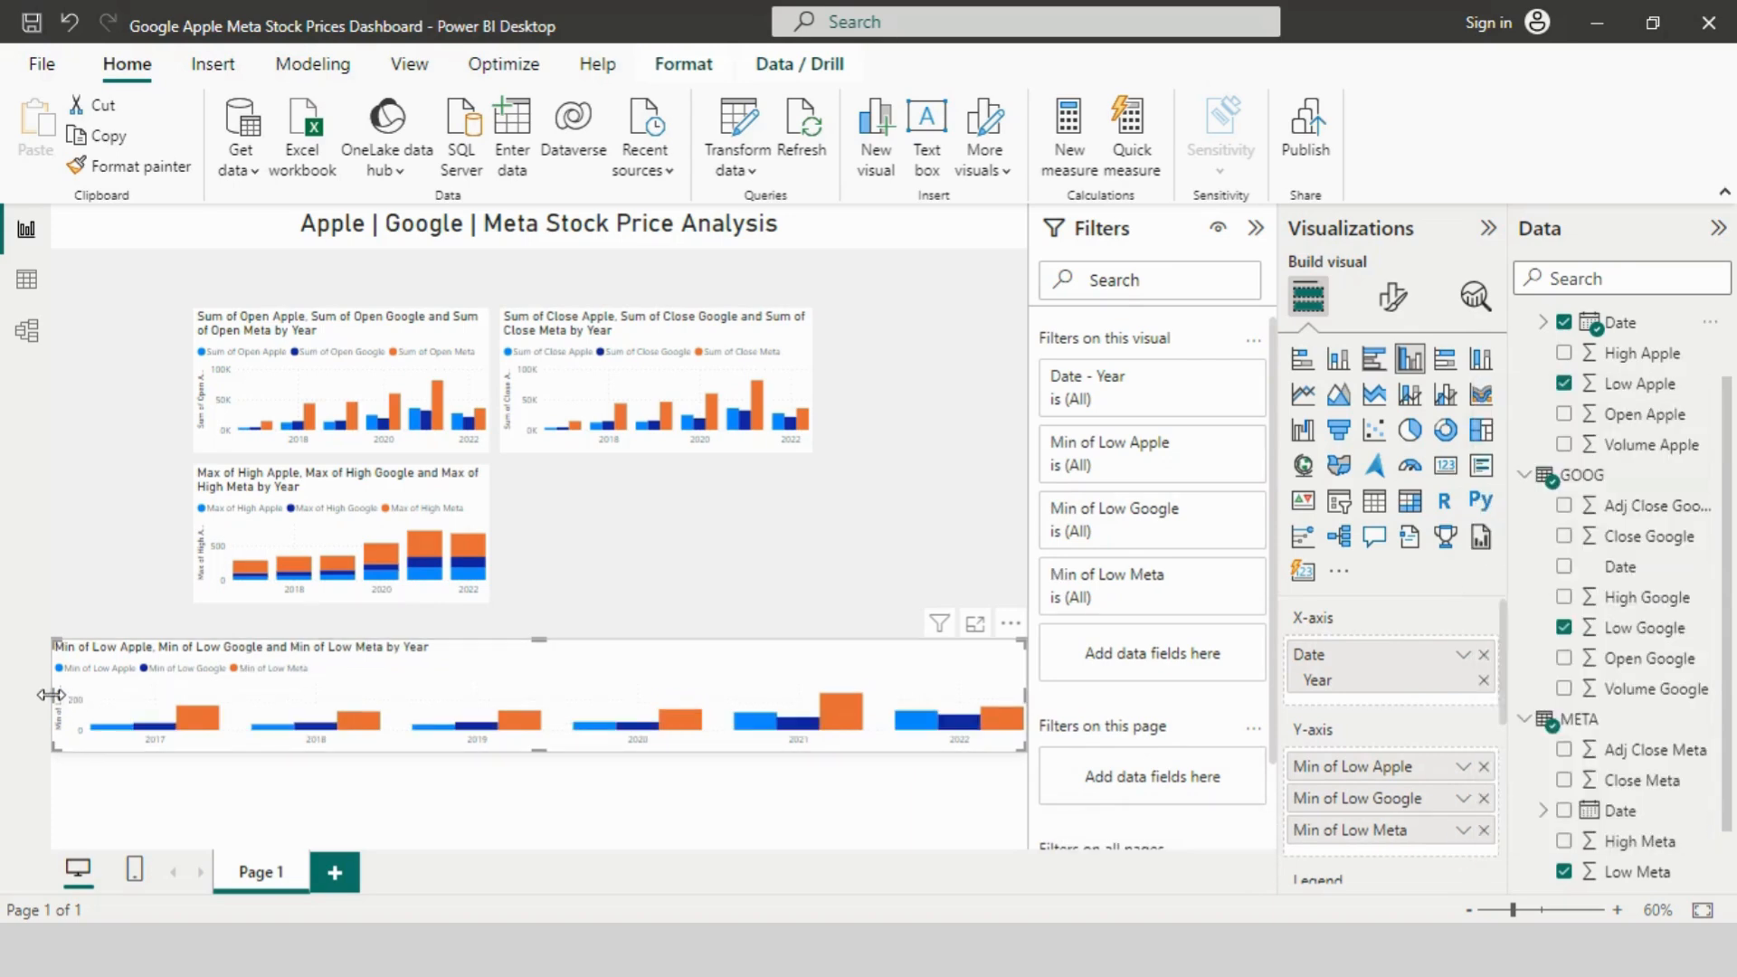
Step: Fit the minimum Low price chart directly beneath the Close chart at matching width and convert it to a stacked column chart
left_click_drag(110, 699, 500, 698)
left_click_drag(1026, 696, 720, 489)
left_click_drag(661, 579, 661, 604)
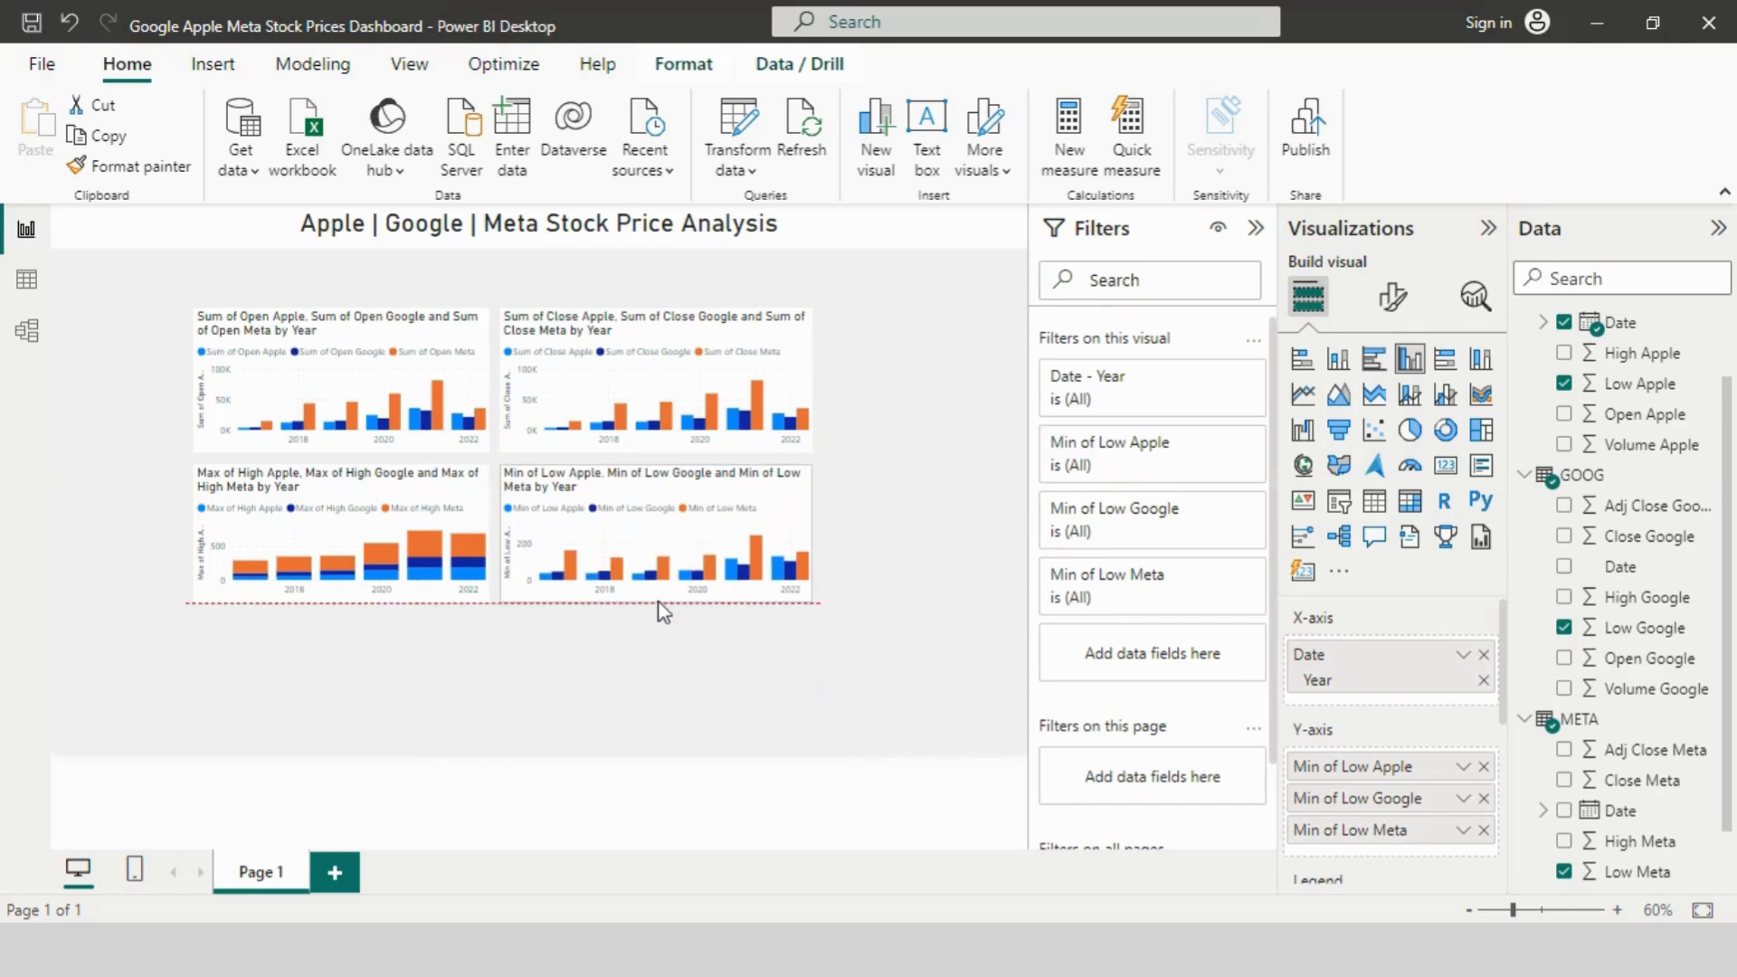
left_click(1375, 369)
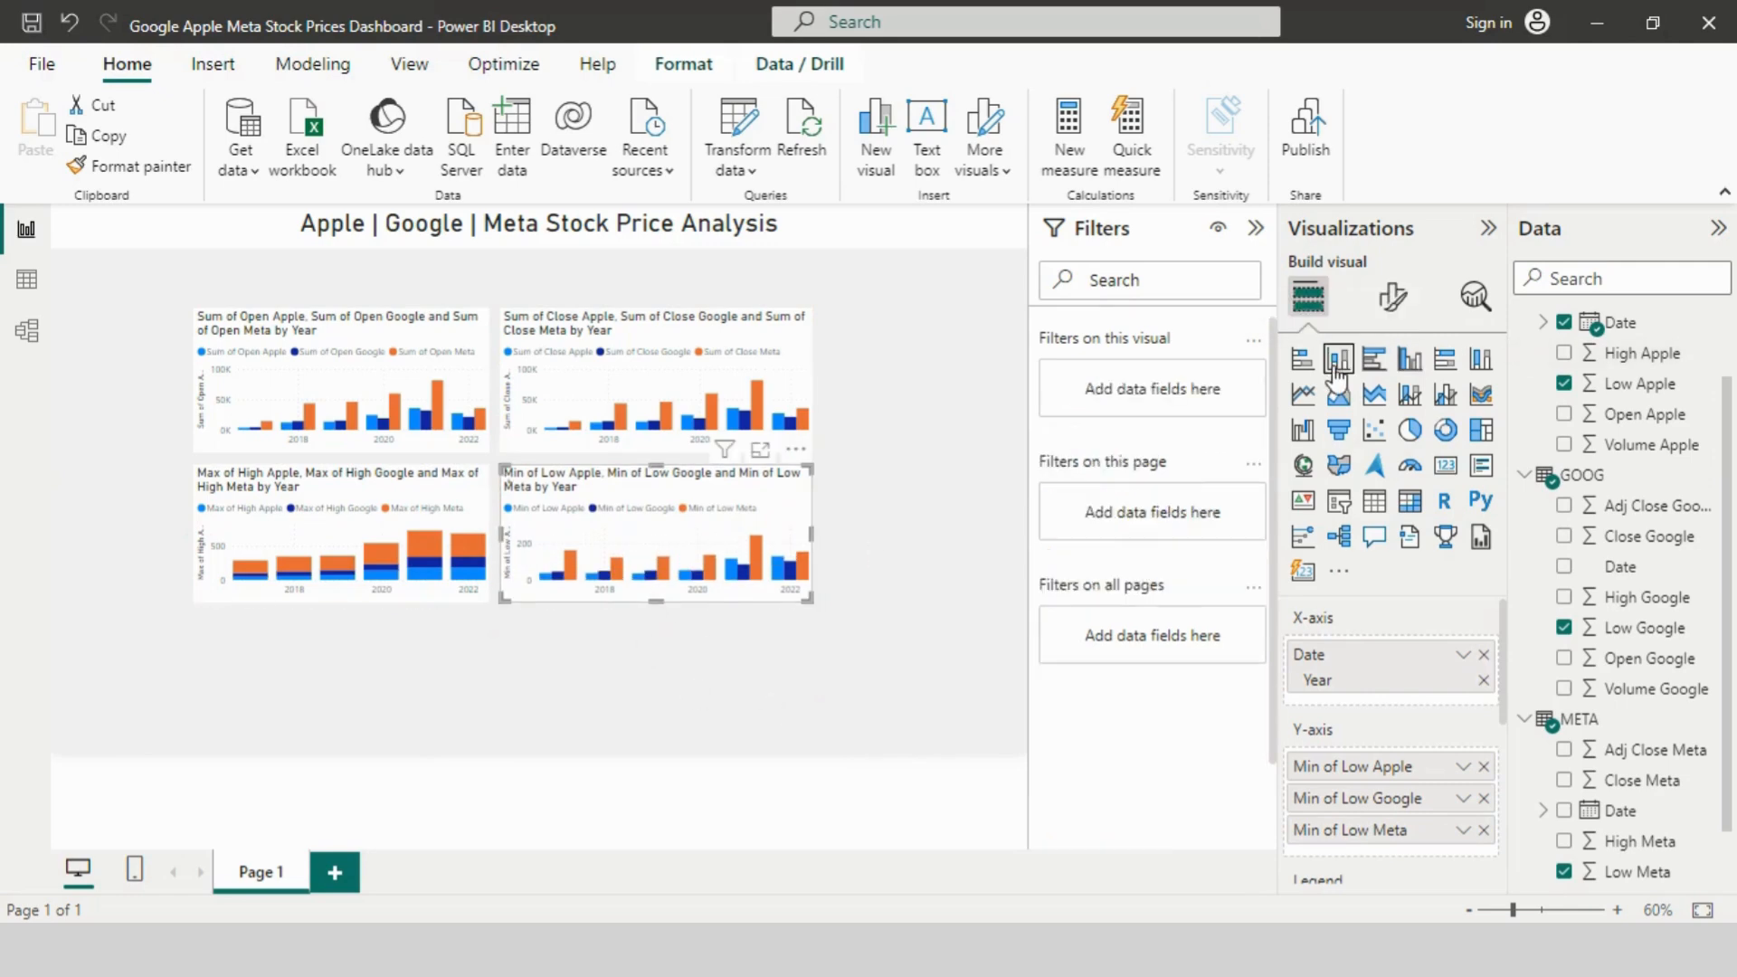
left_click(791, 681)
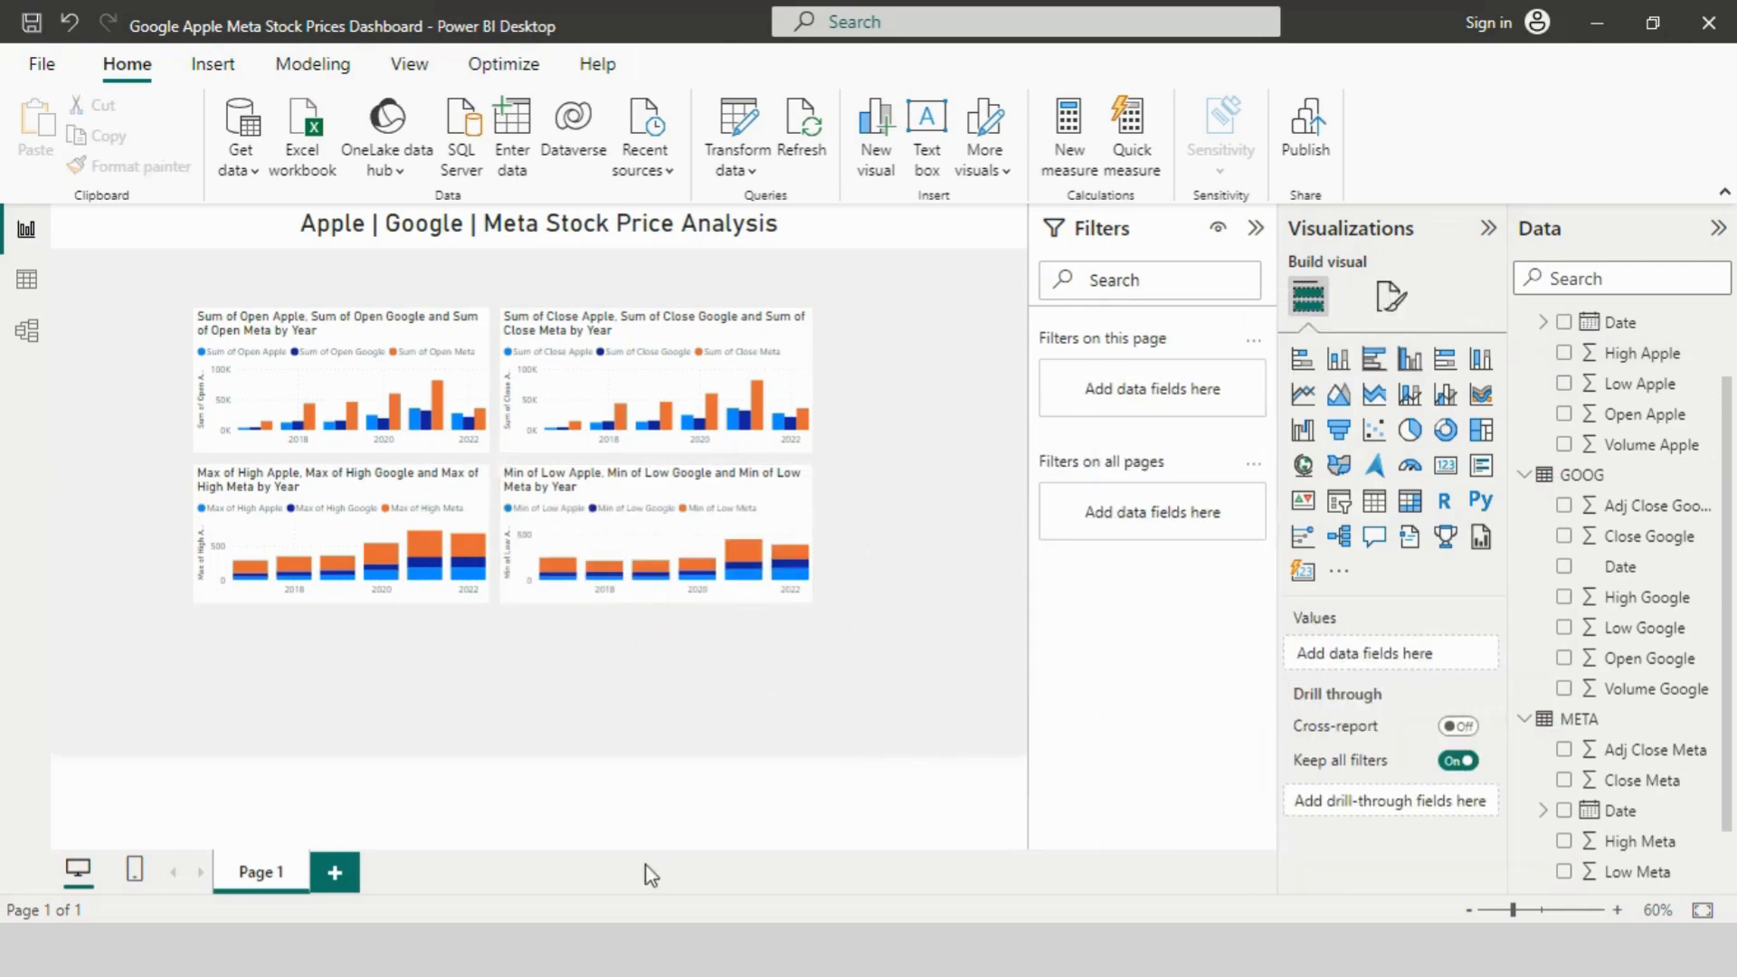
Step: Consult the requirements in Business Problem Statement.pdf and create a clustered column chart from Adj Close Apple, Adj Close Google and Adj Close Meta
left_click(674, 948)
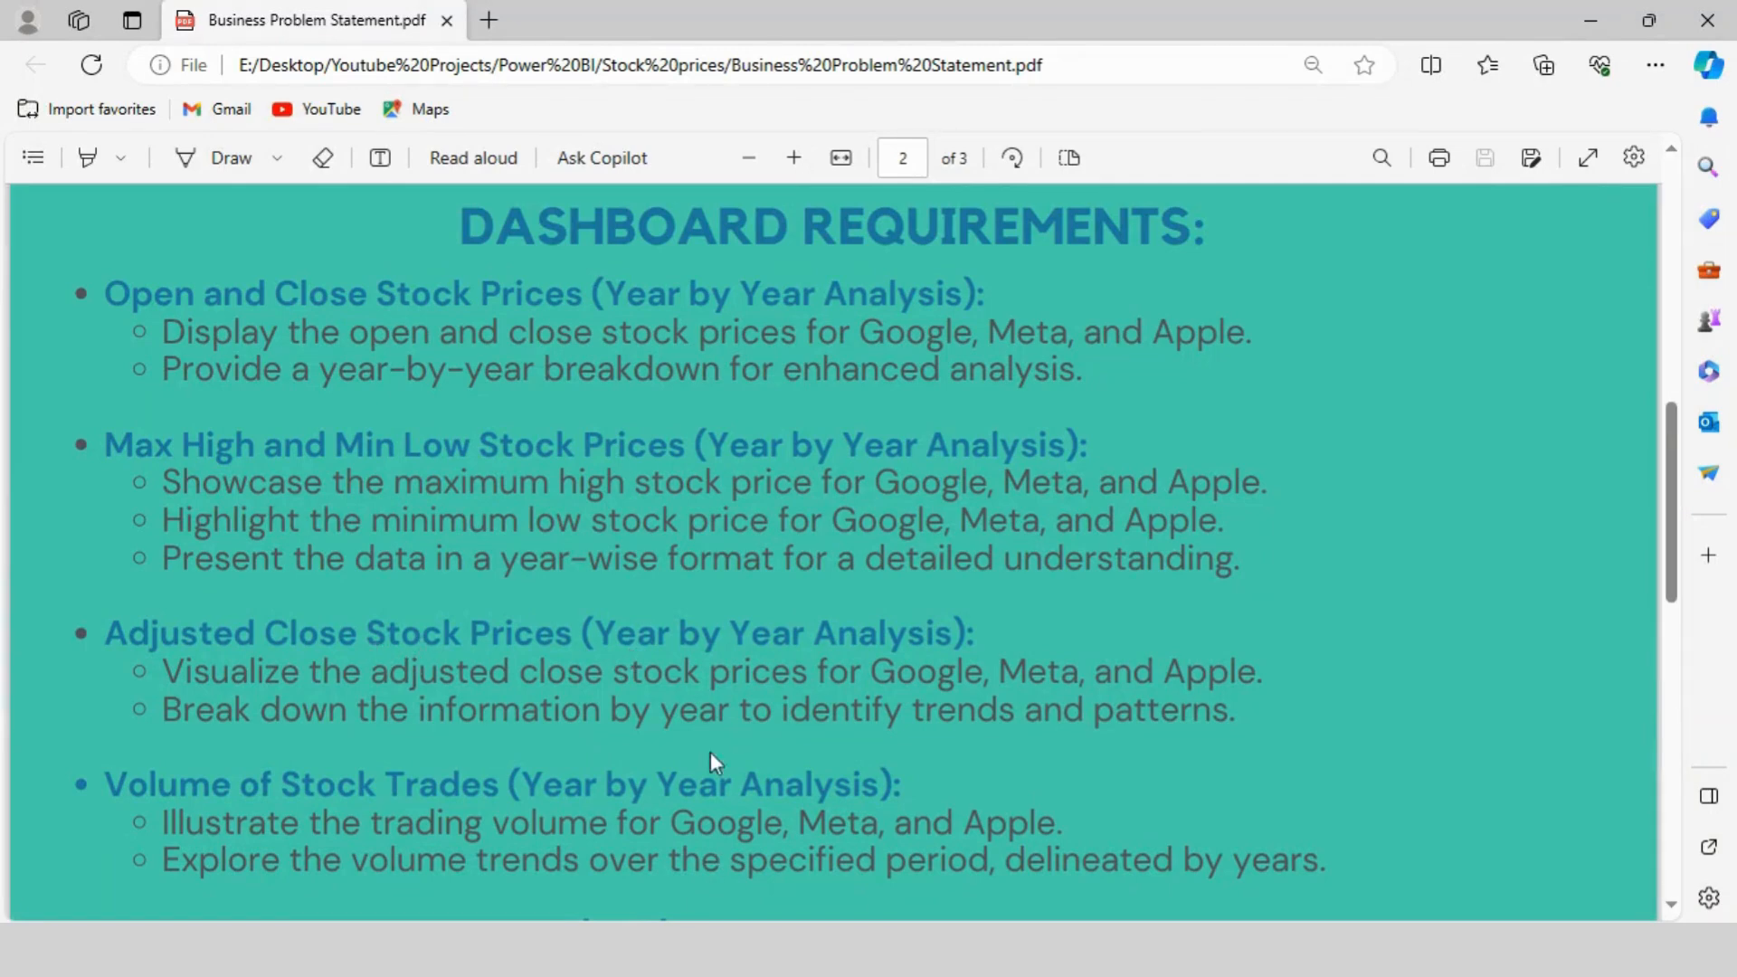
left_click(687, 949)
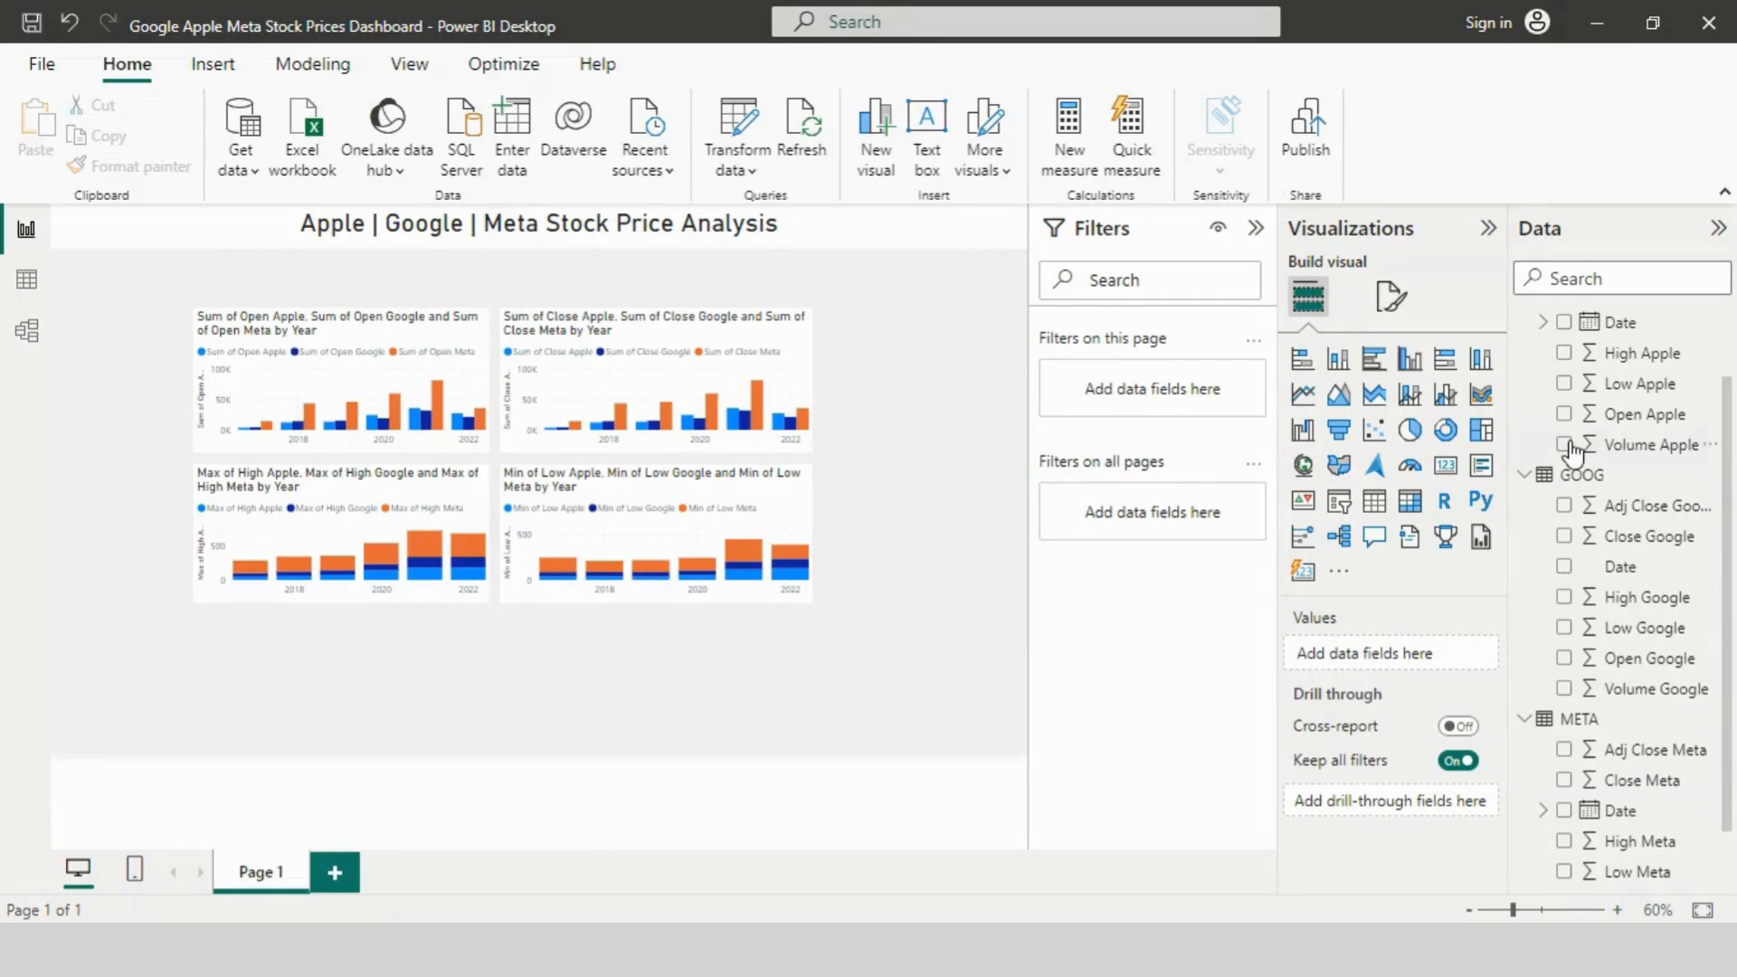
scroll(1724, 453, "up", 2)
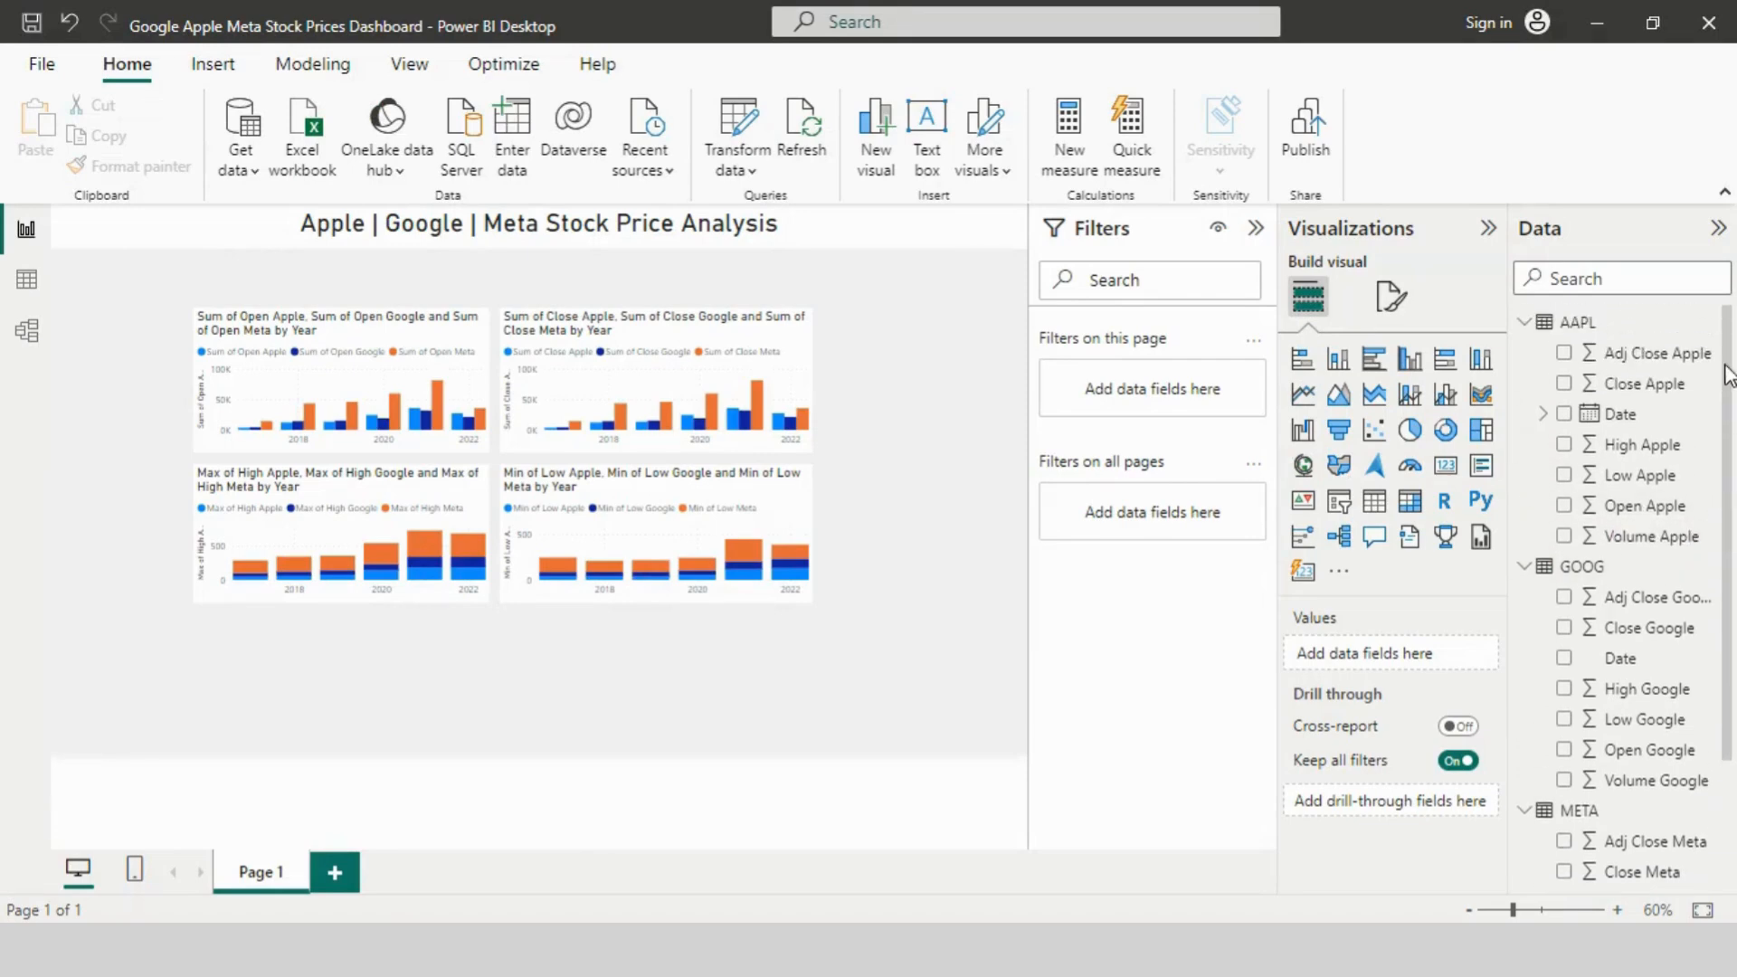
left_click(1564, 353)
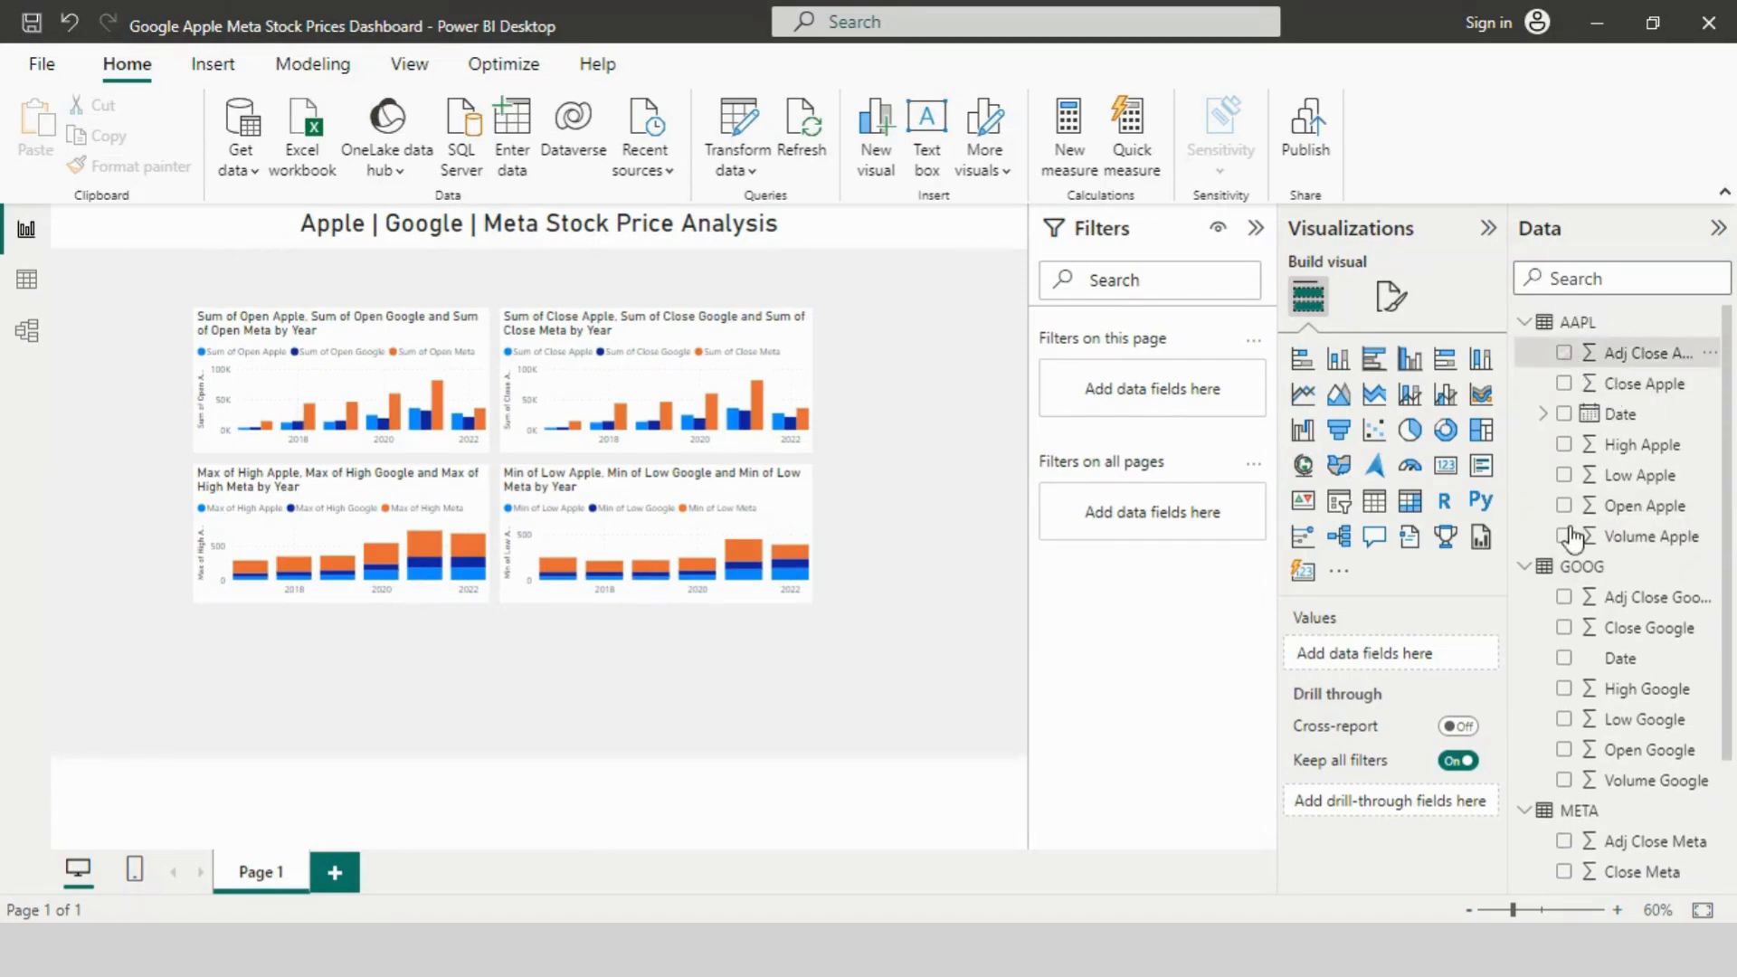
left_click(1564, 597)
left_click(1563, 842)
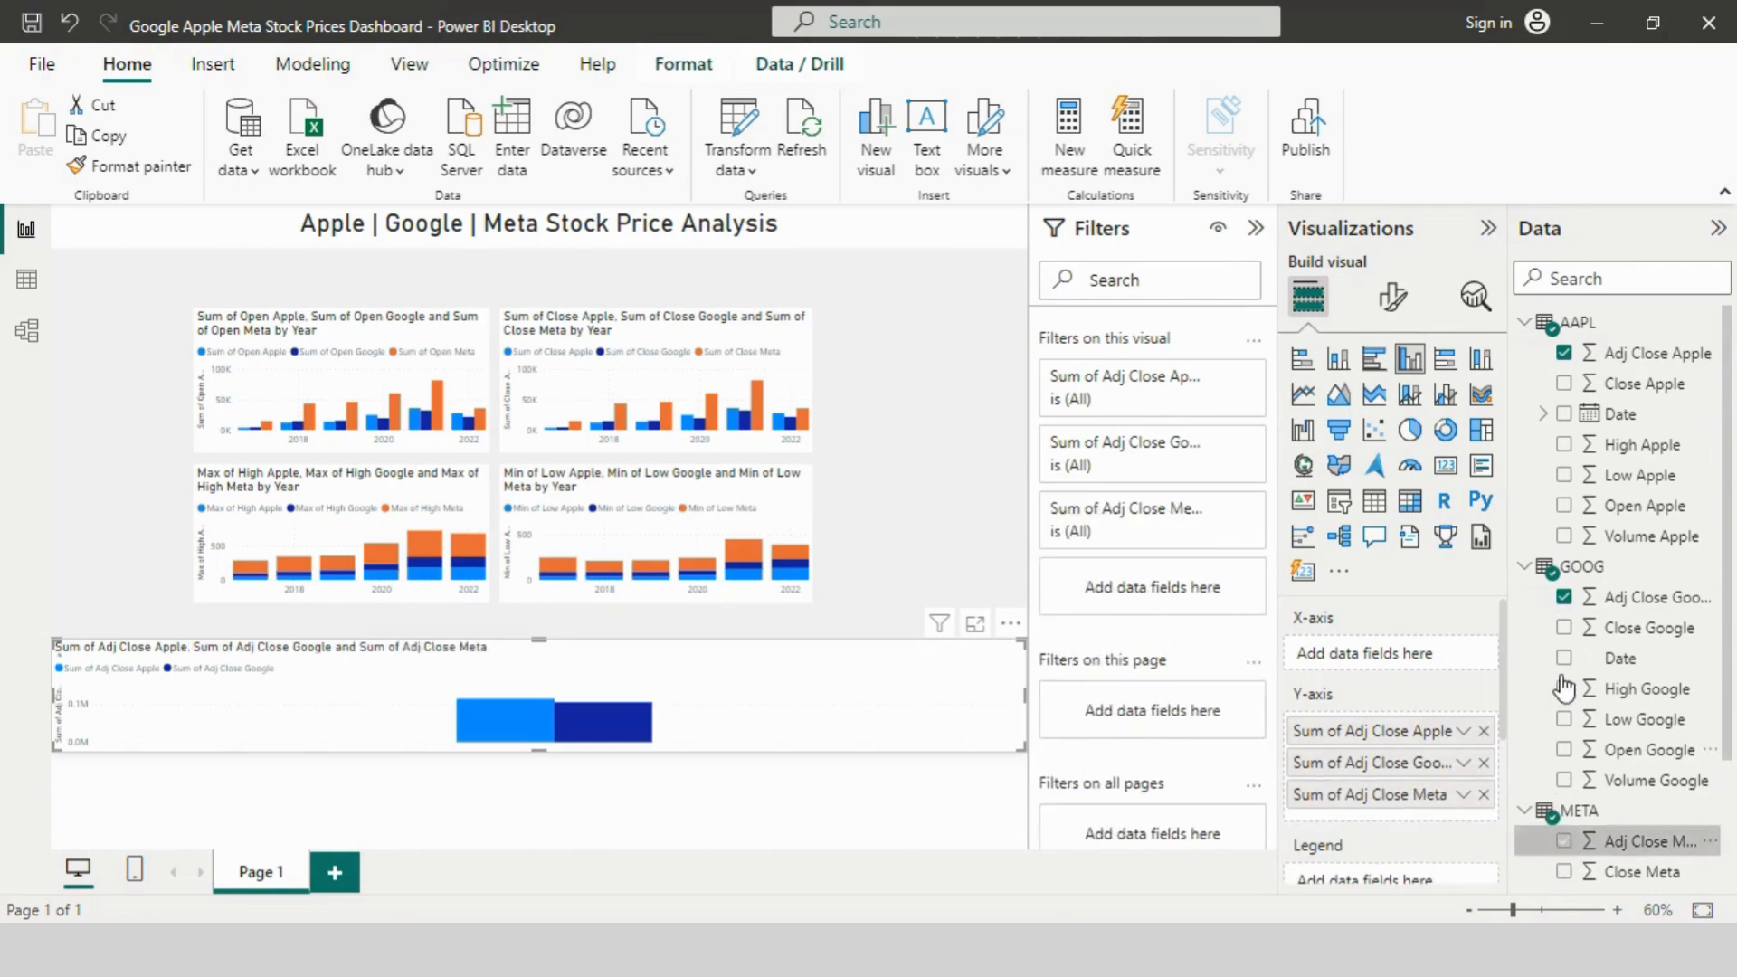
Step: Add the AAPL Date to the Adj Close chart's x-axis with only the Year level and convert it to a line chart
left_click(1564, 413)
left_click(1484, 753)
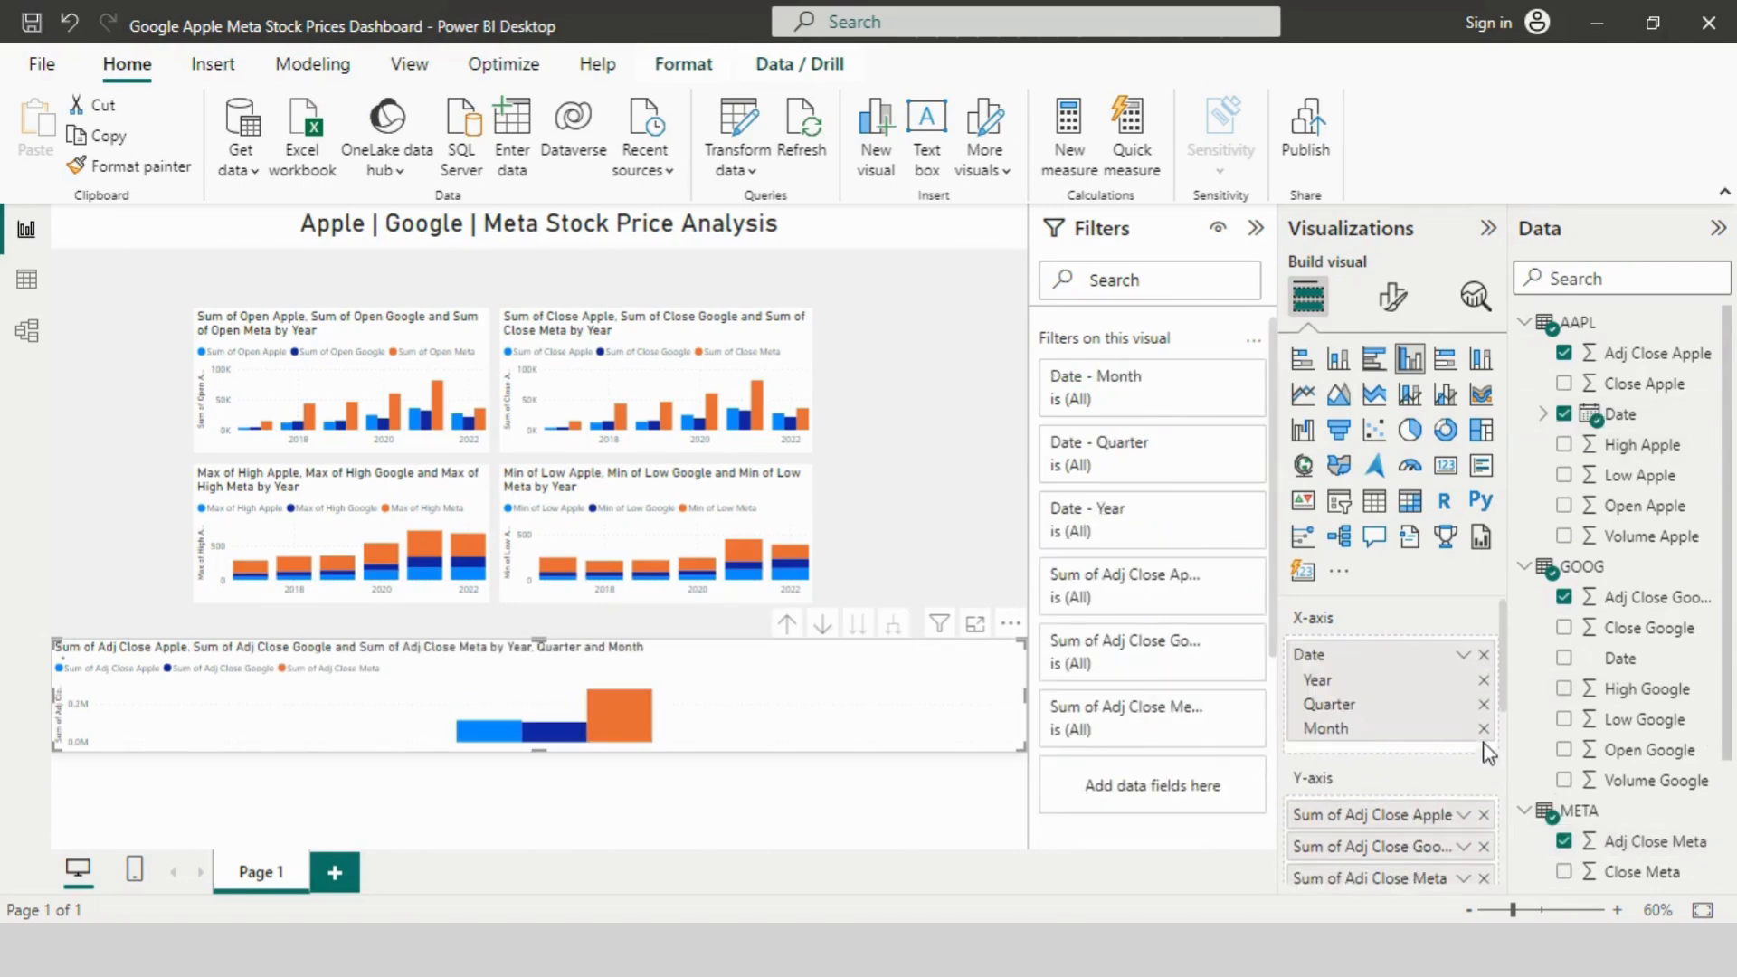
left_click(1484, 728)
left_click(1484, 704)
left_click(1303, 396)
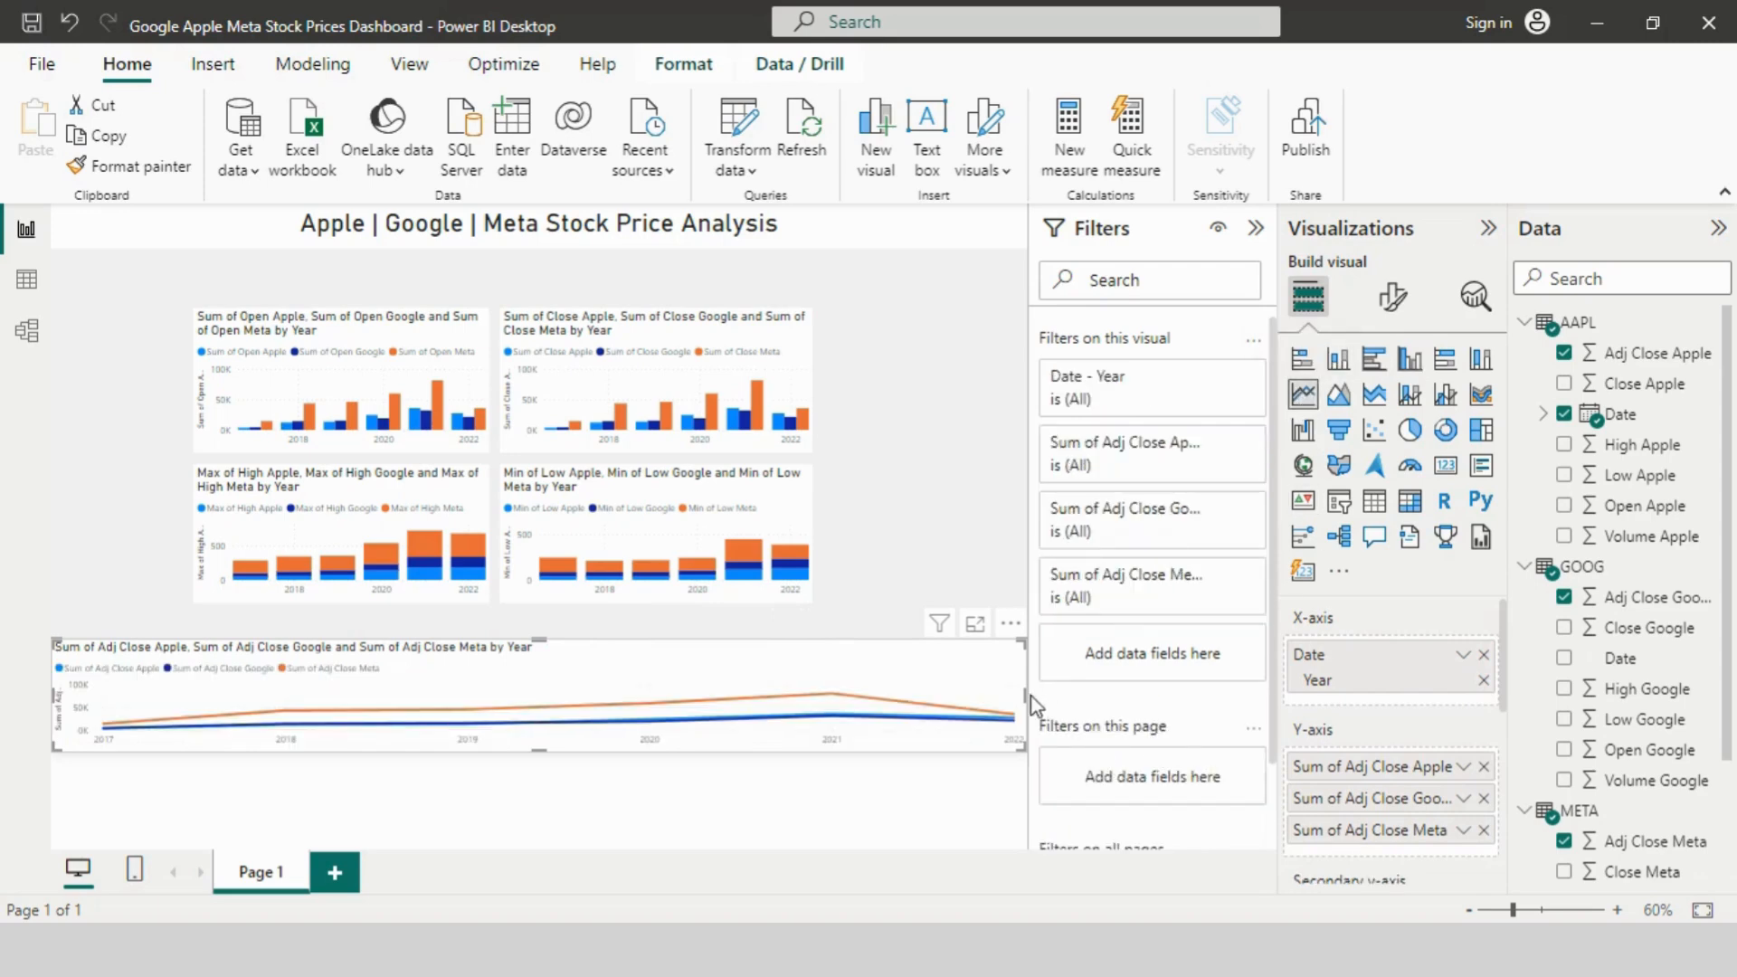
Step: Remove and re-add the AAPL Date on the Adj Close line chart's x-axis, keeping only the Year level
left_click(1484, 657)
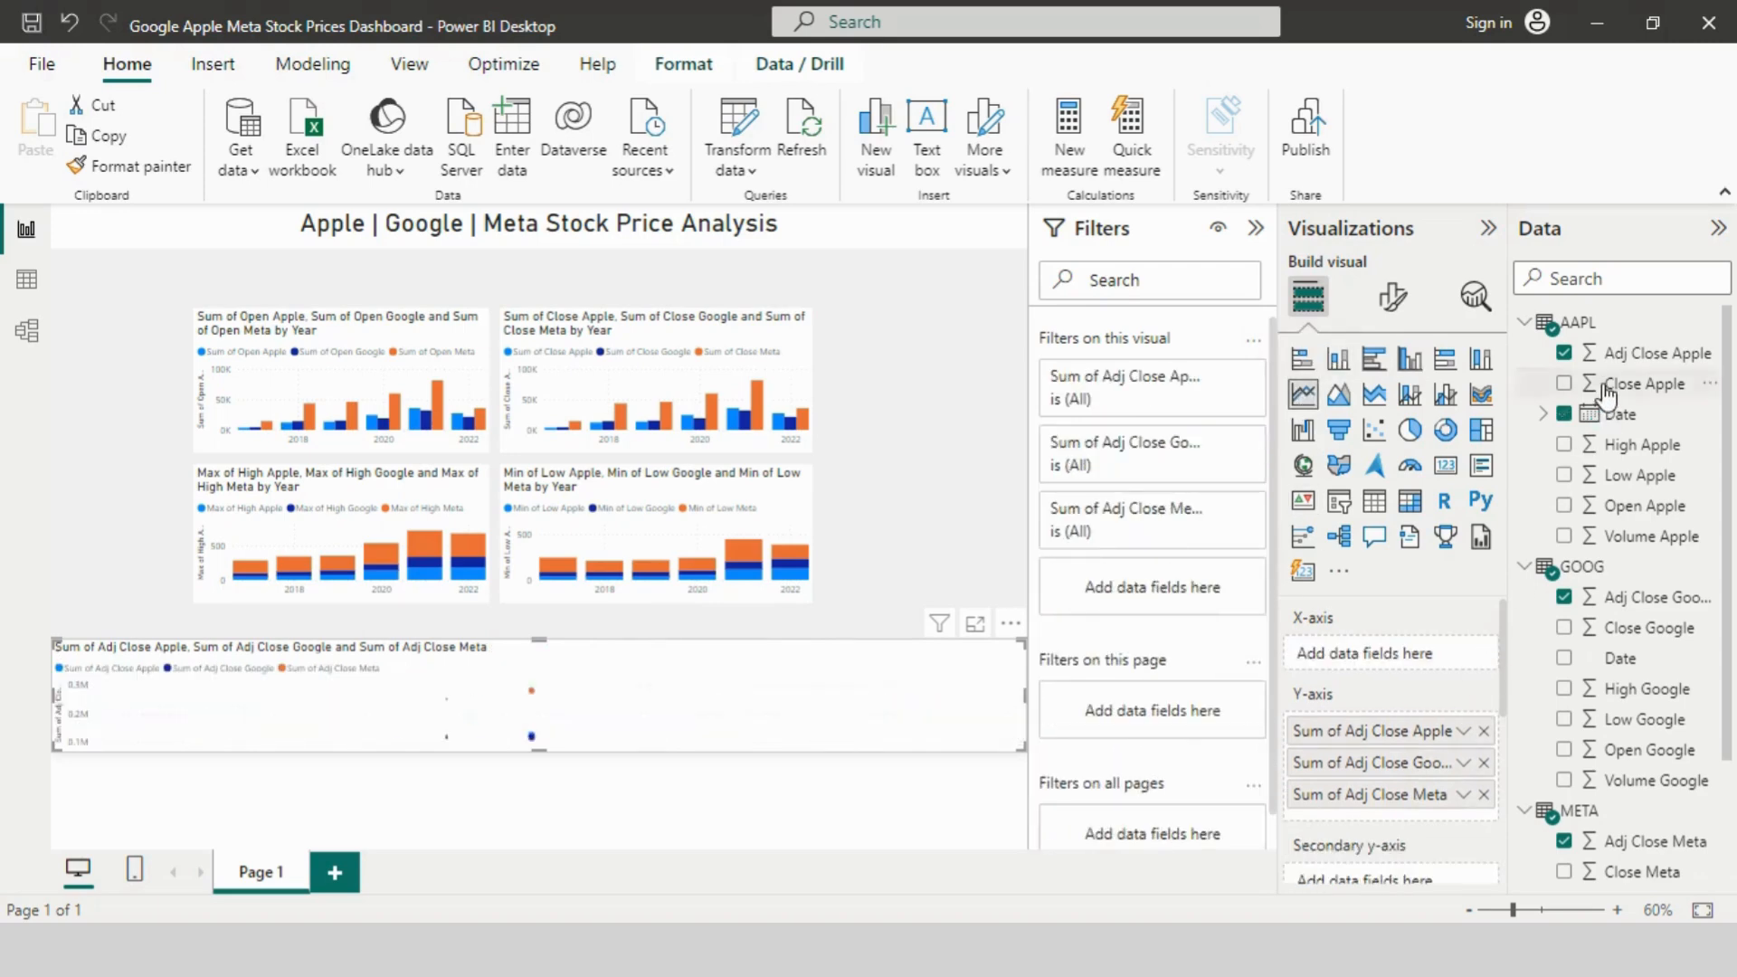
left_click(1565, 415)
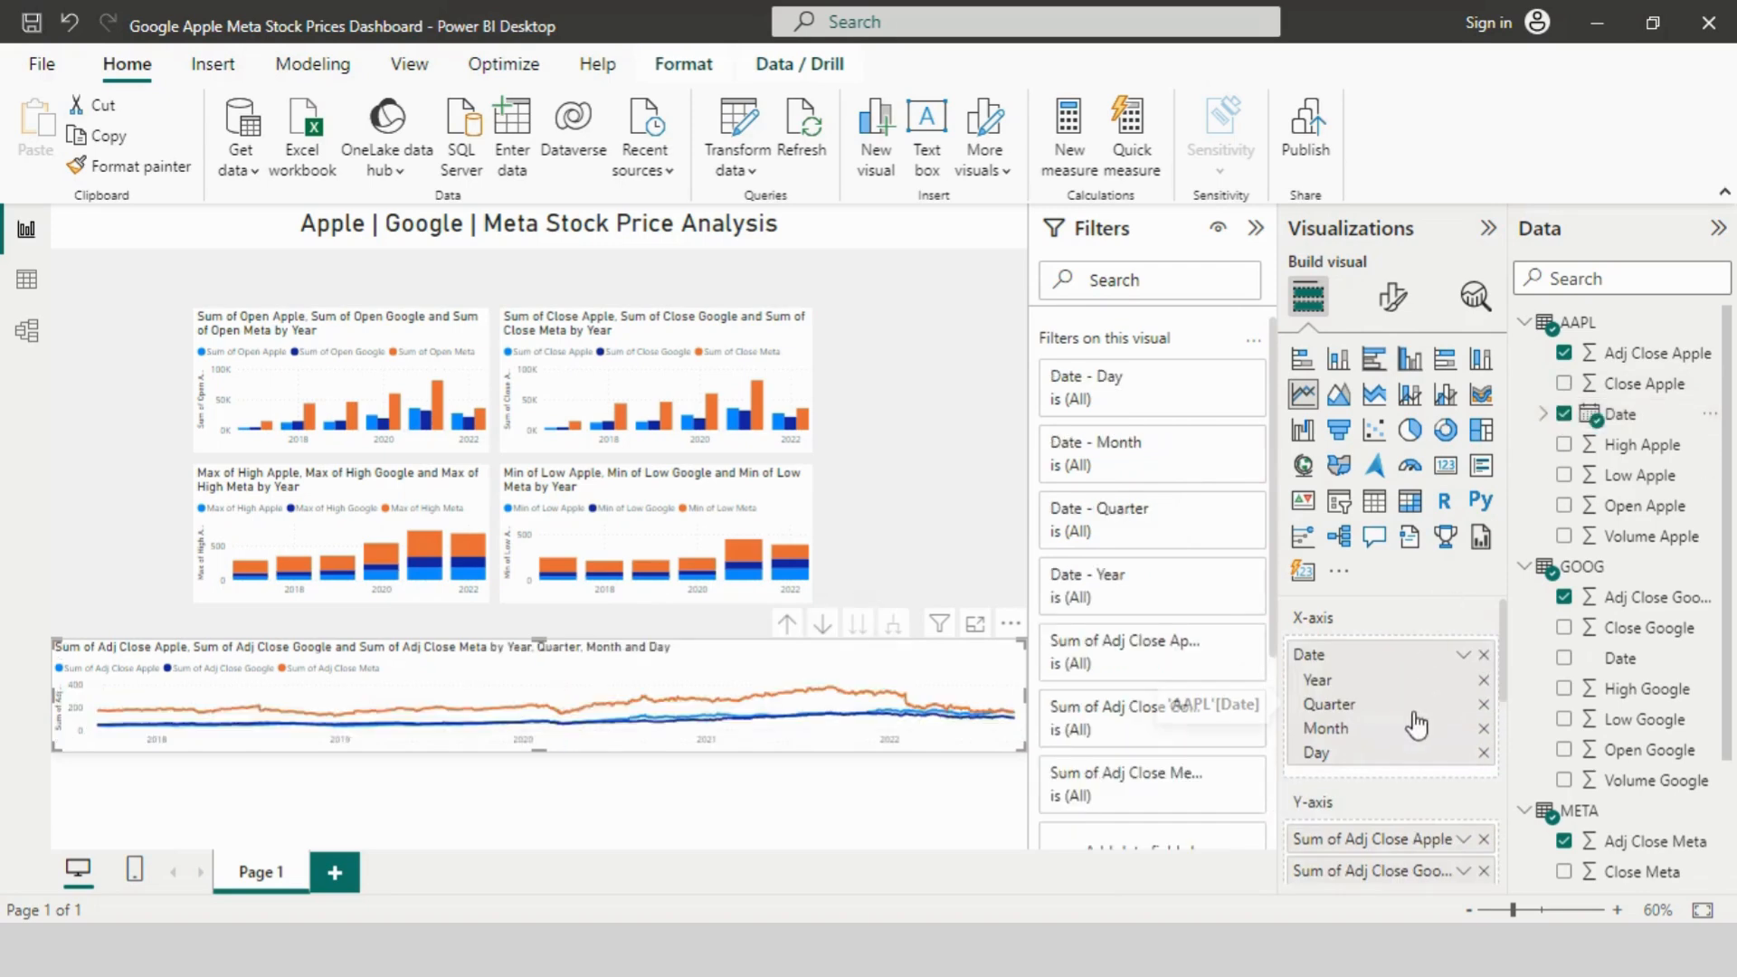
left_click(1484, 704)
left_click(1484, 729)
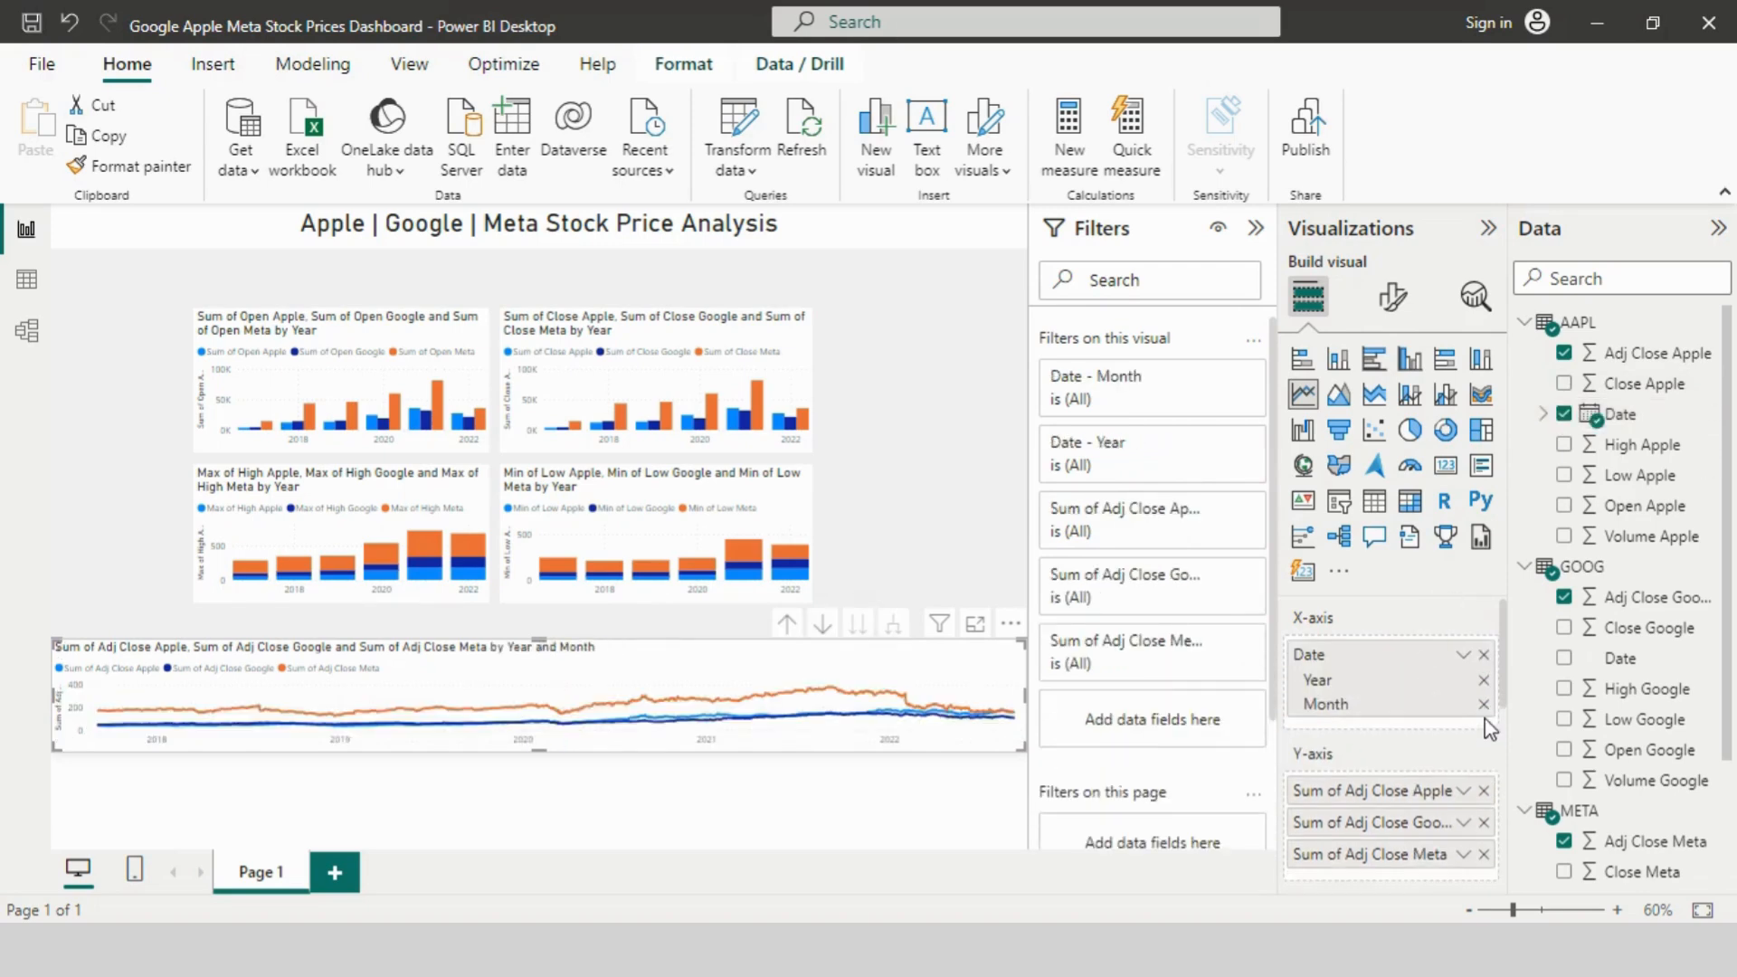
left_click(1484, 704)
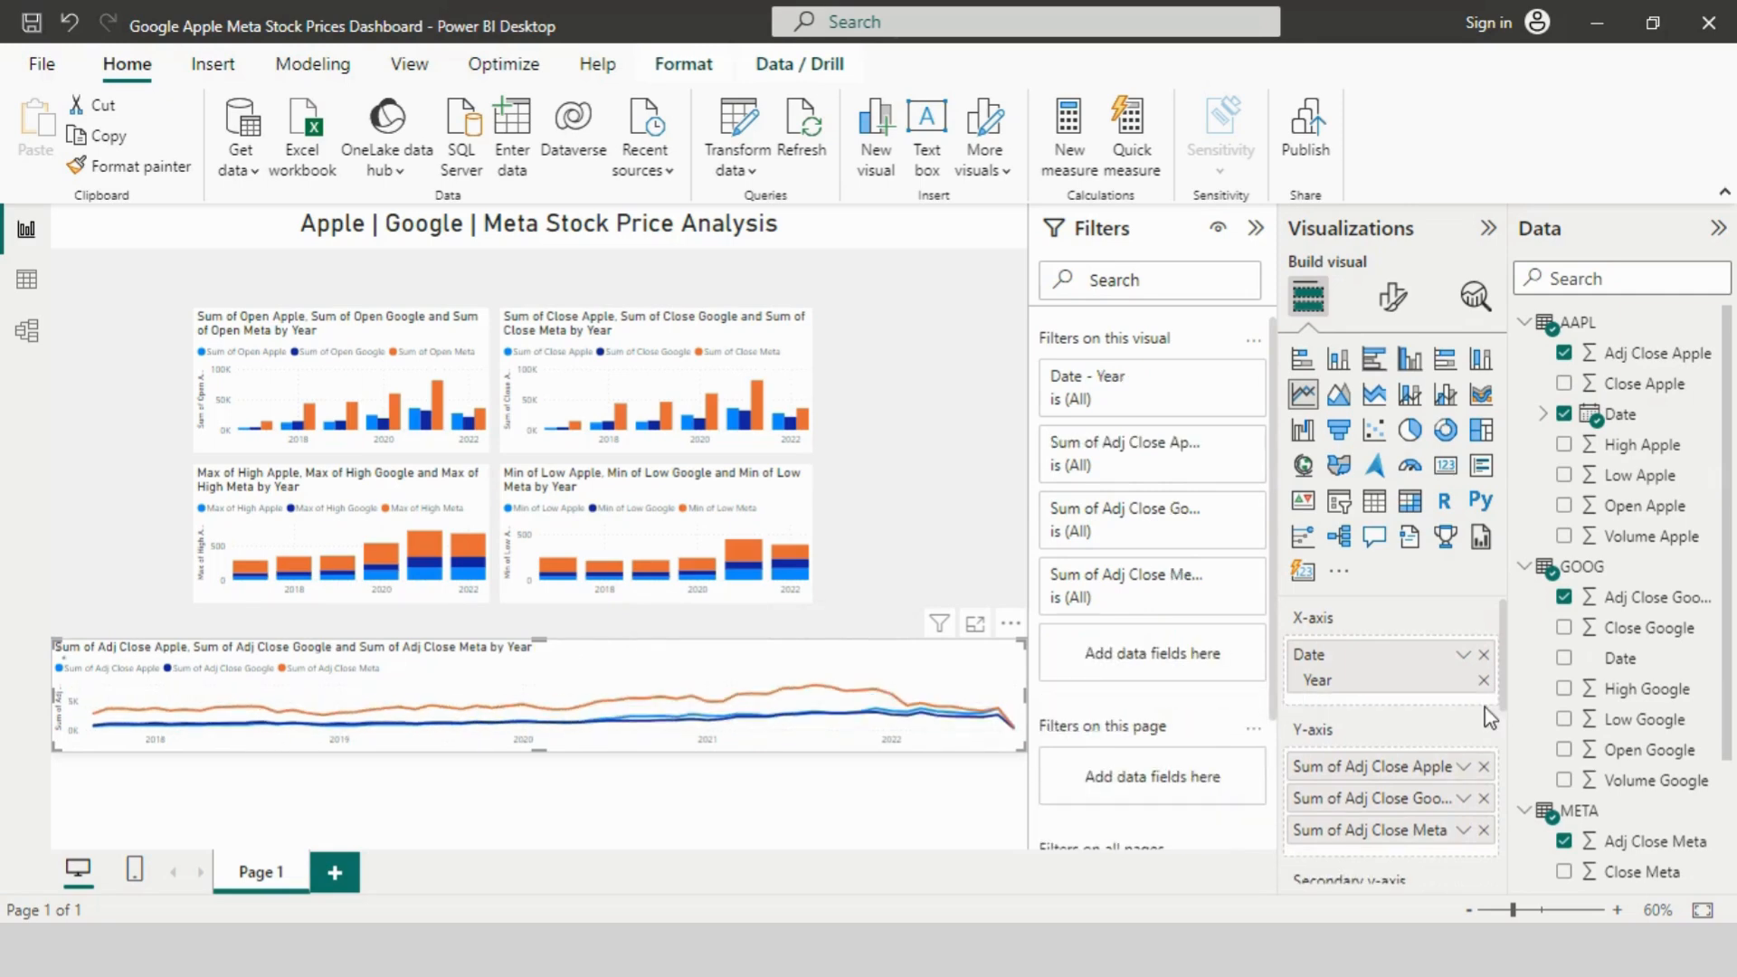
Step: Replace the Adj Close line chart's x-axis with the AAPL Date, keeping the Year and Month levels
left_click(1485, 655)
left_click(1564, 414)
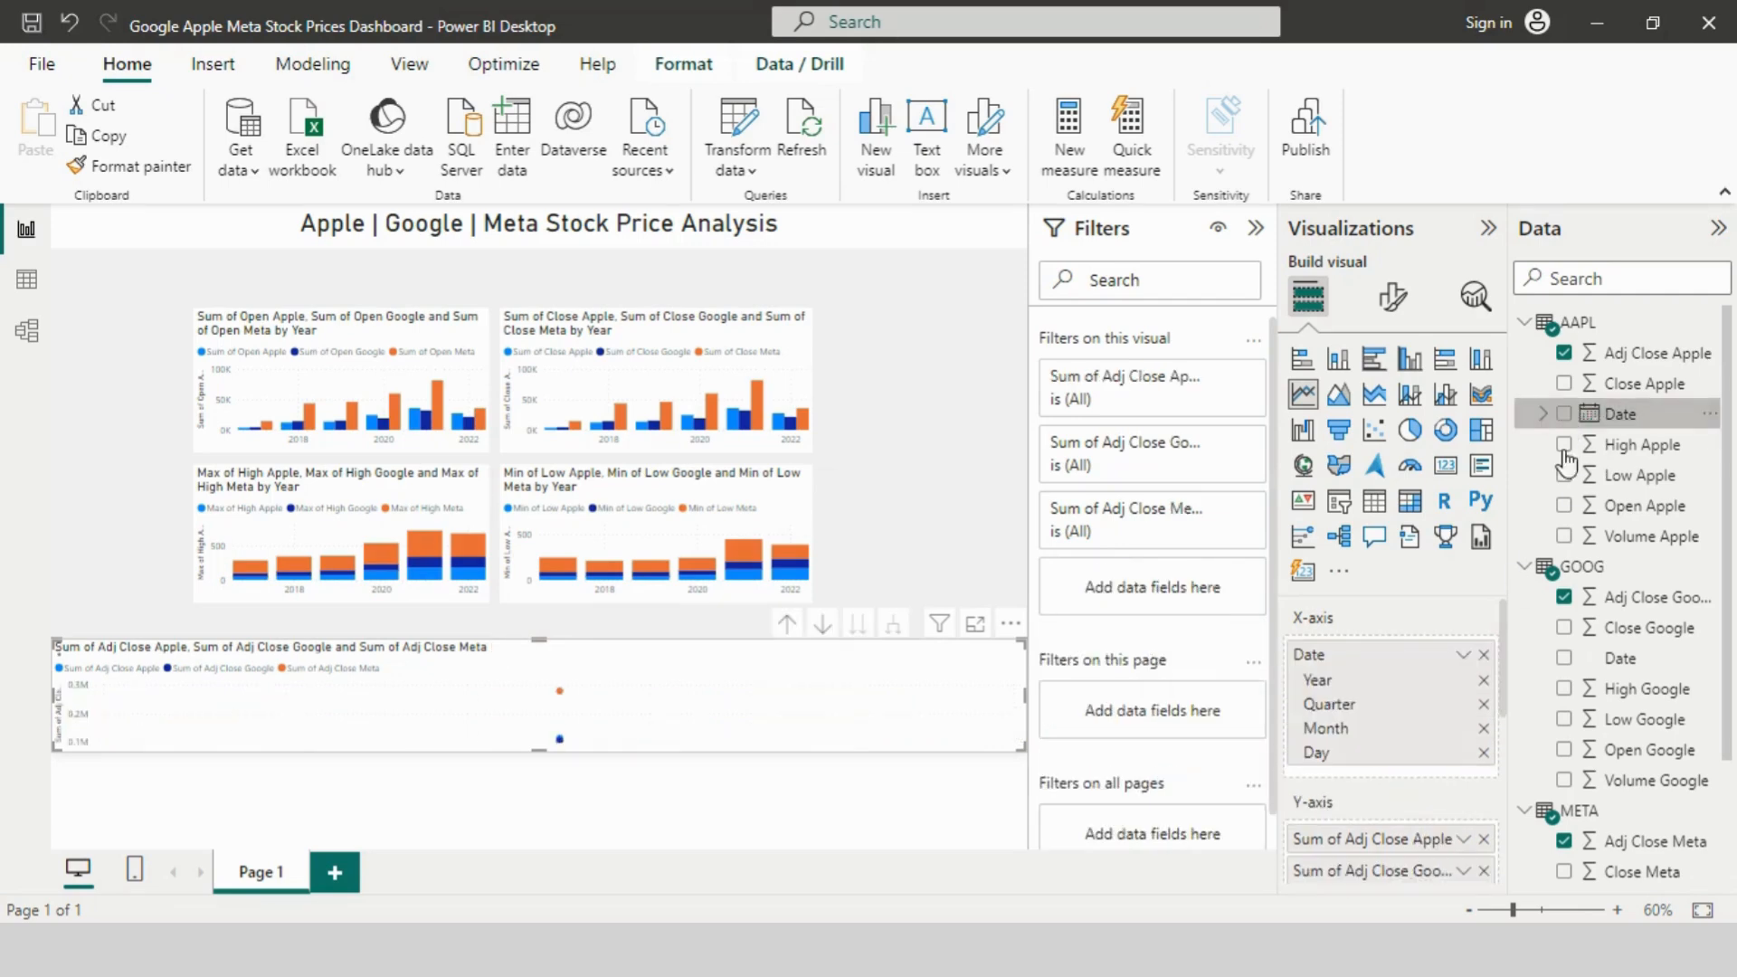
left_click(1484, 753)
left_click(1484, 704)
Step: Shrink the Adj Close line chart to the maximum High chart's width and extend it up to just beneath that chart
left_click_drag(1025, 695, 489, 698)
left_click_drag(53, 696, 194, 695)
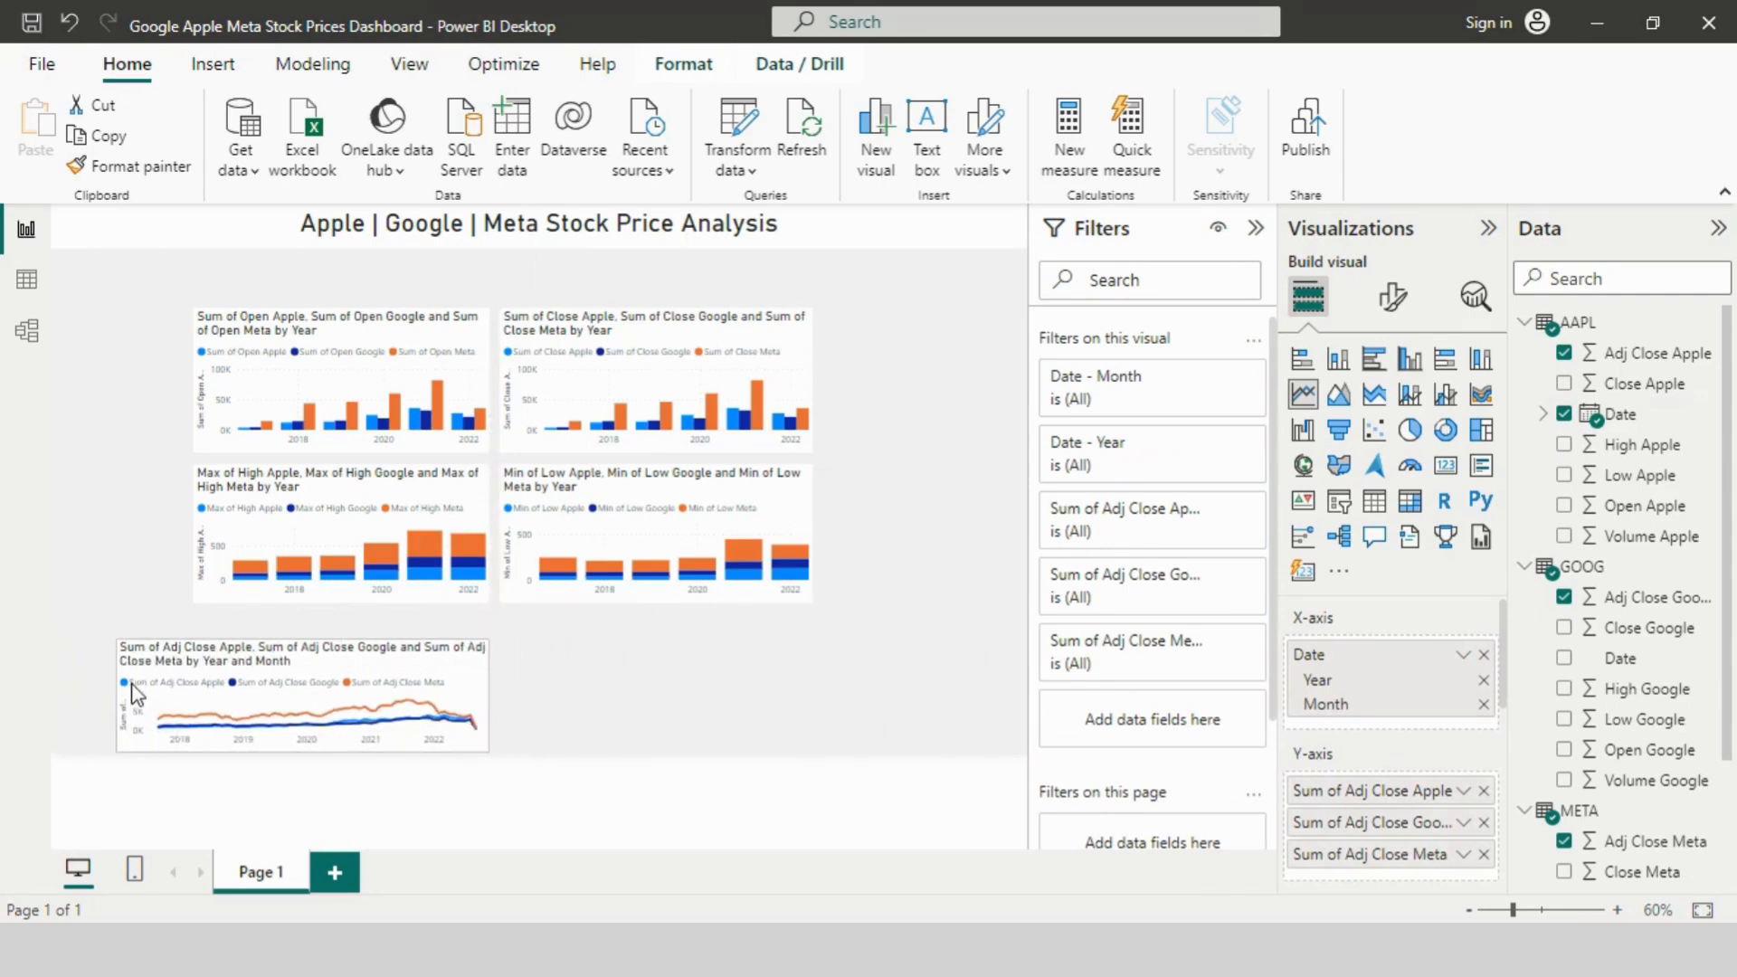
left_click_drag(342, 639, 342, 621)
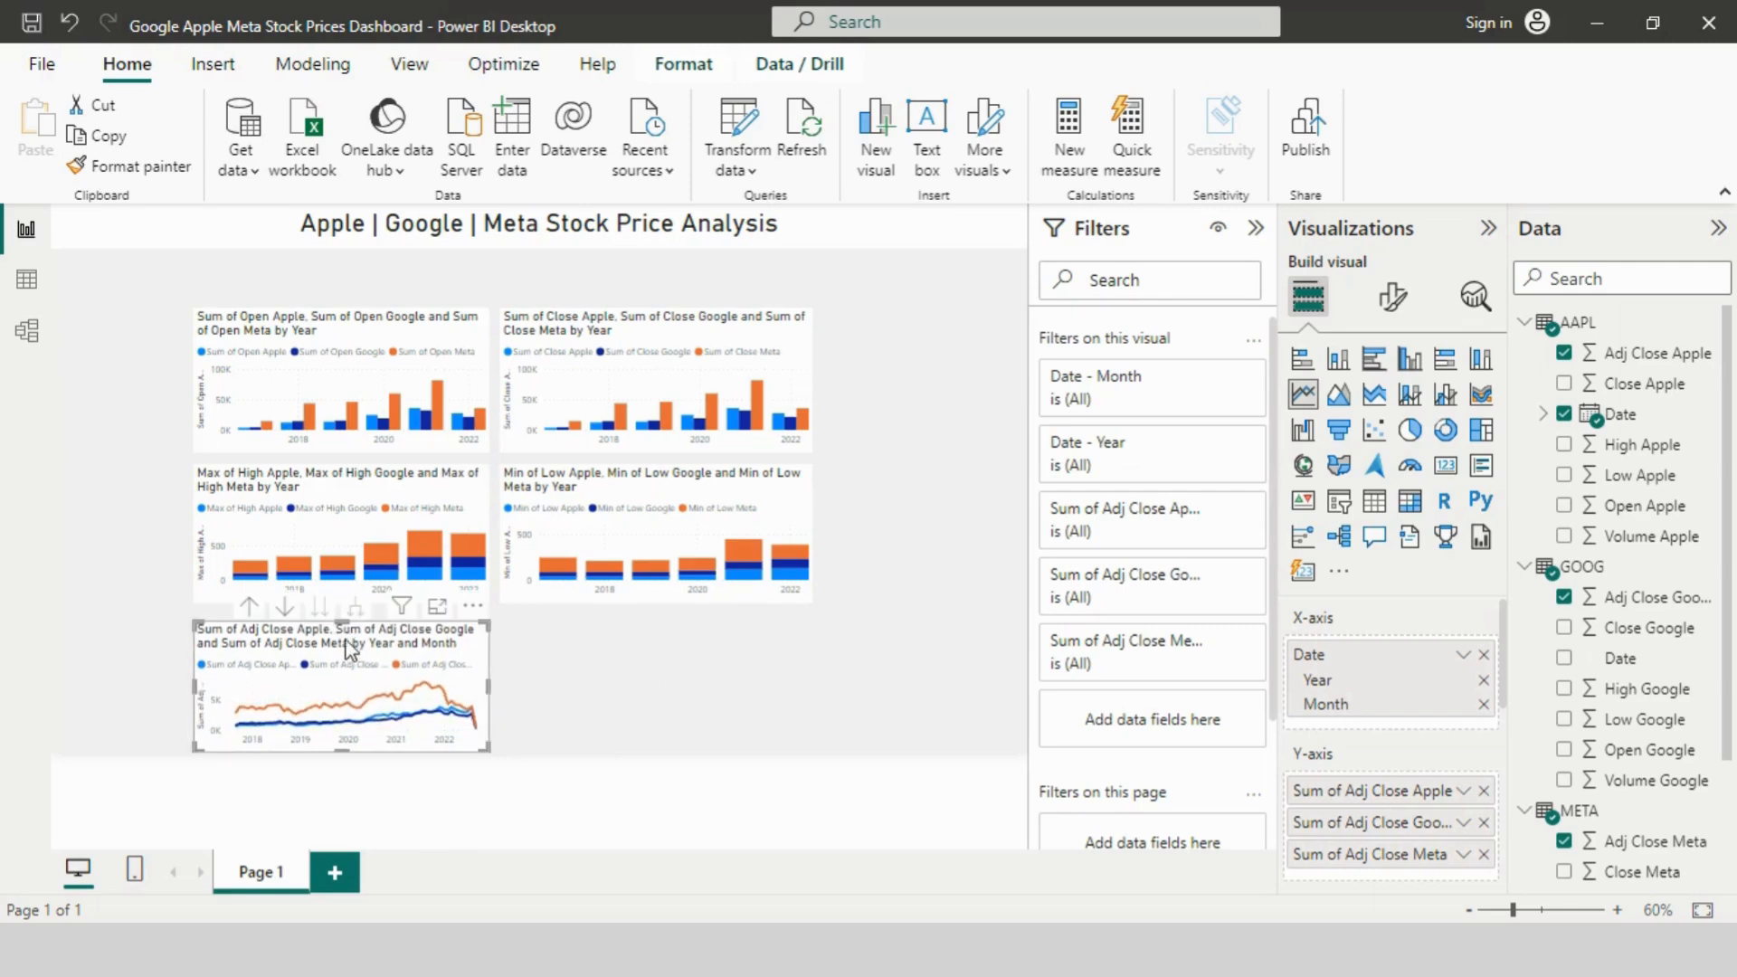
left_click_drag(344, 617, 344, 608)
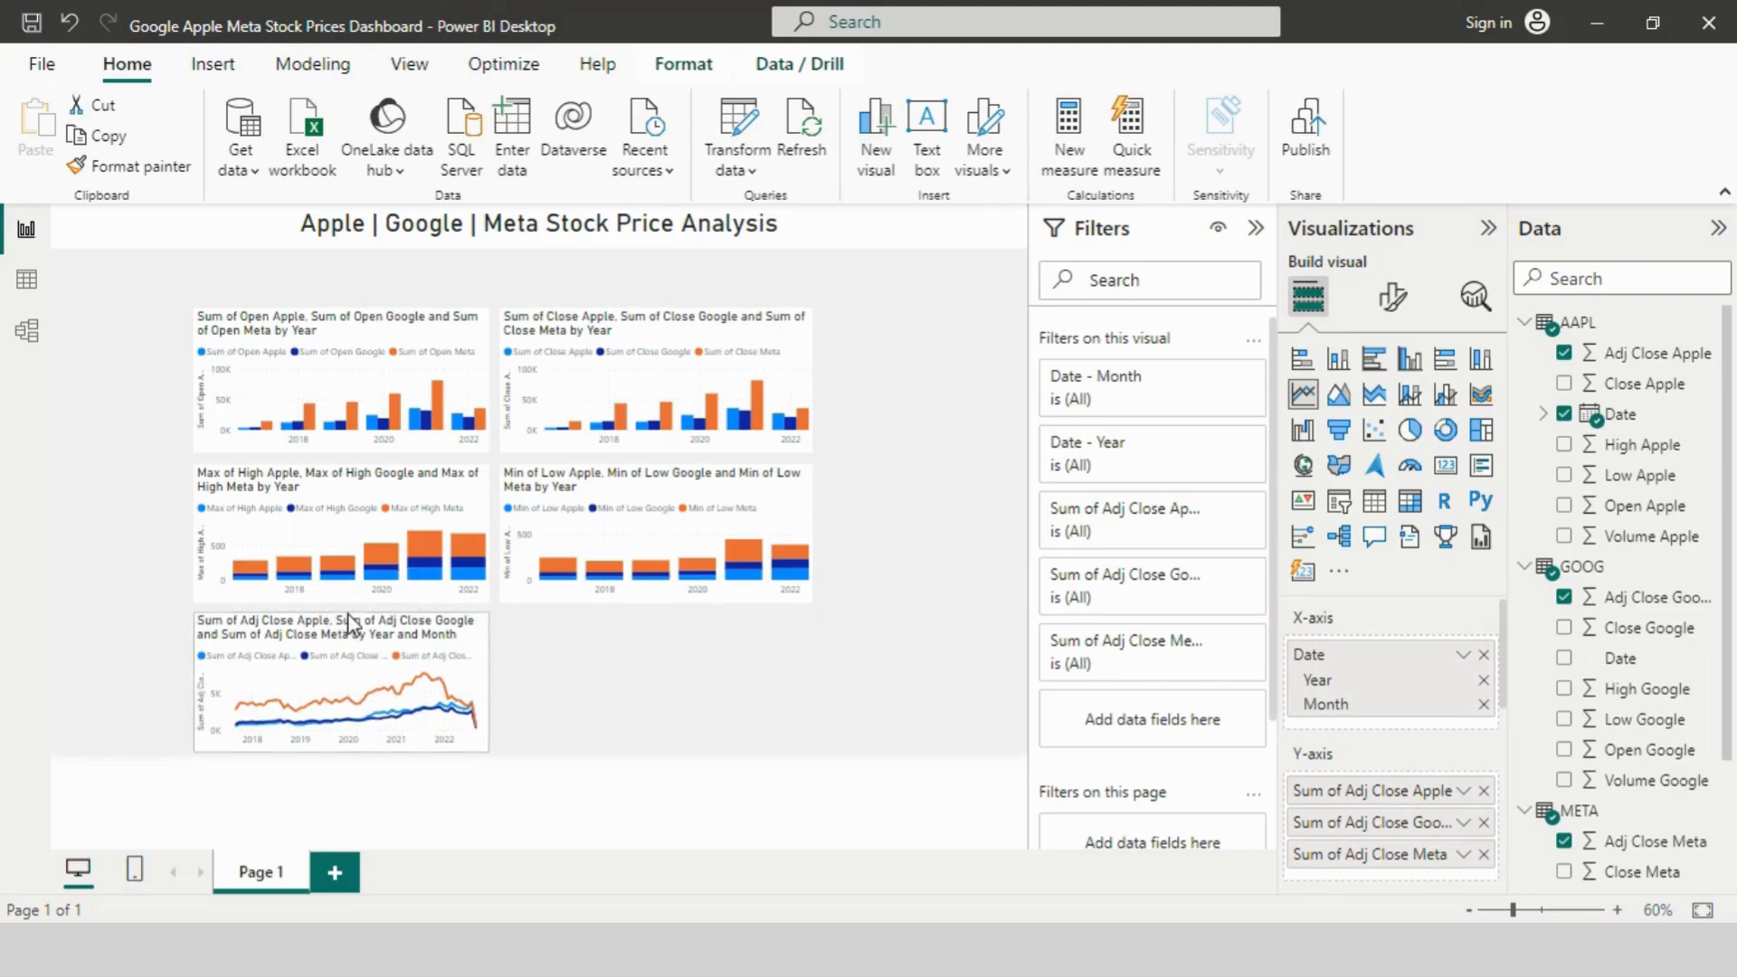
left_click(617, 681)
Step: Recheck the requirements PDF and create a clustered column chart from Volume Apple, Volume Google and Volume Meta
key("alt+Tab")
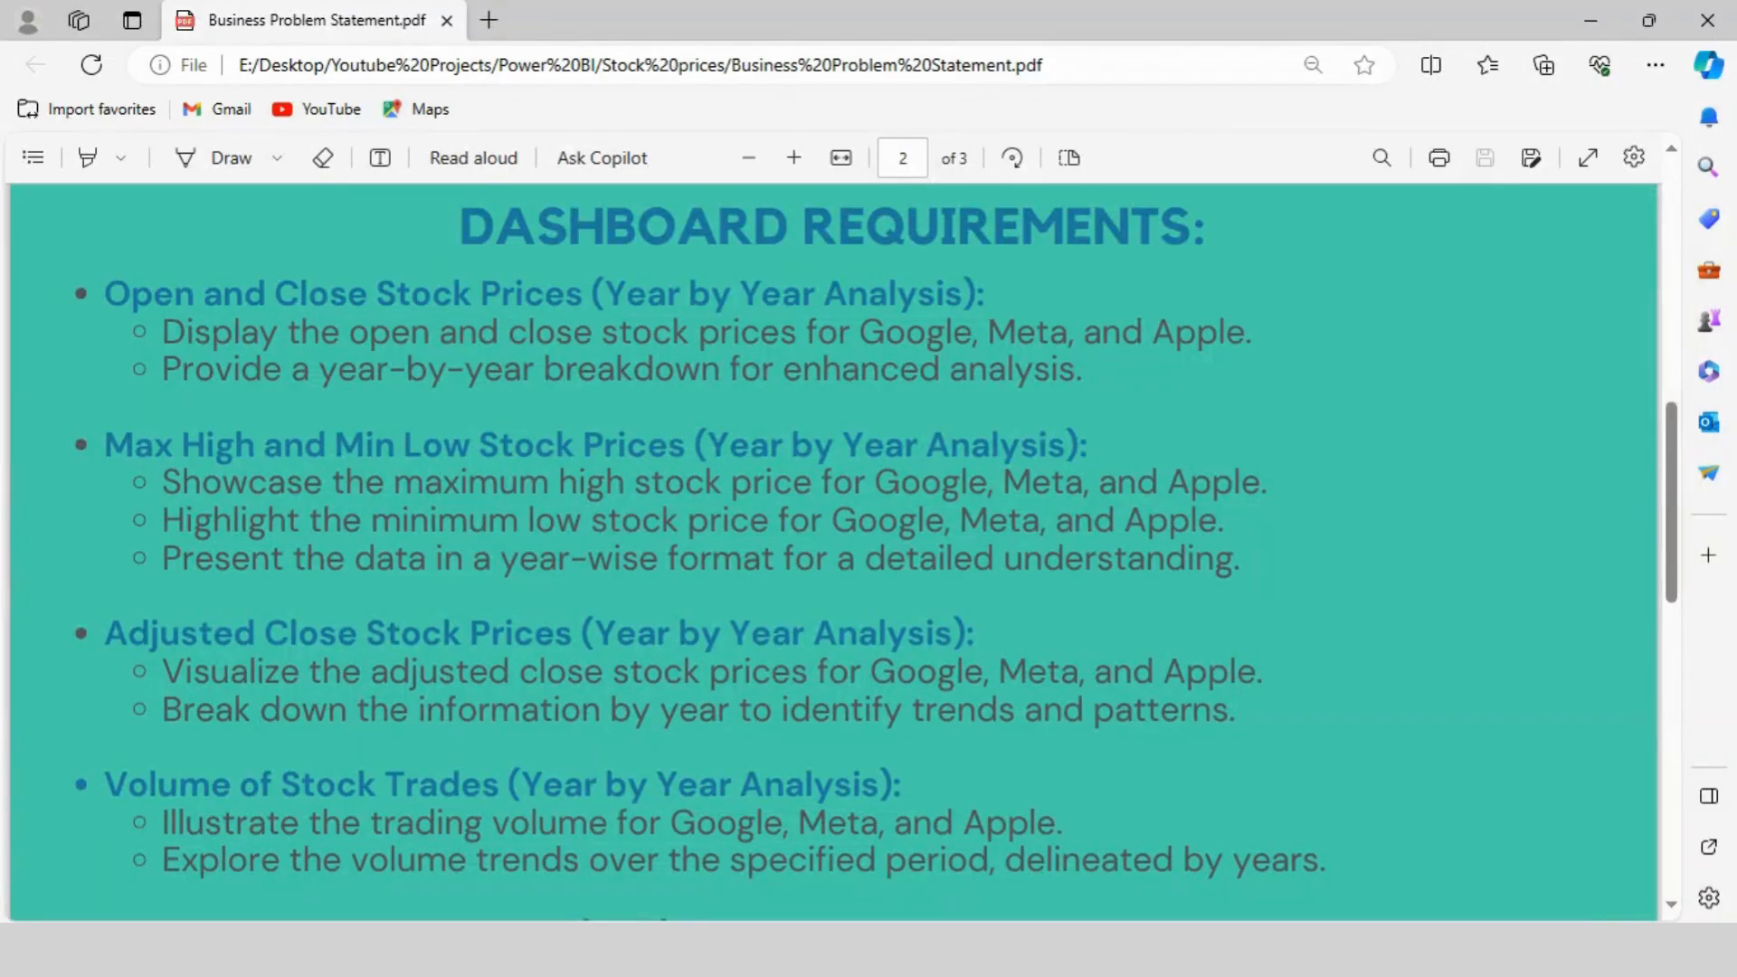
key("alt+Tab")
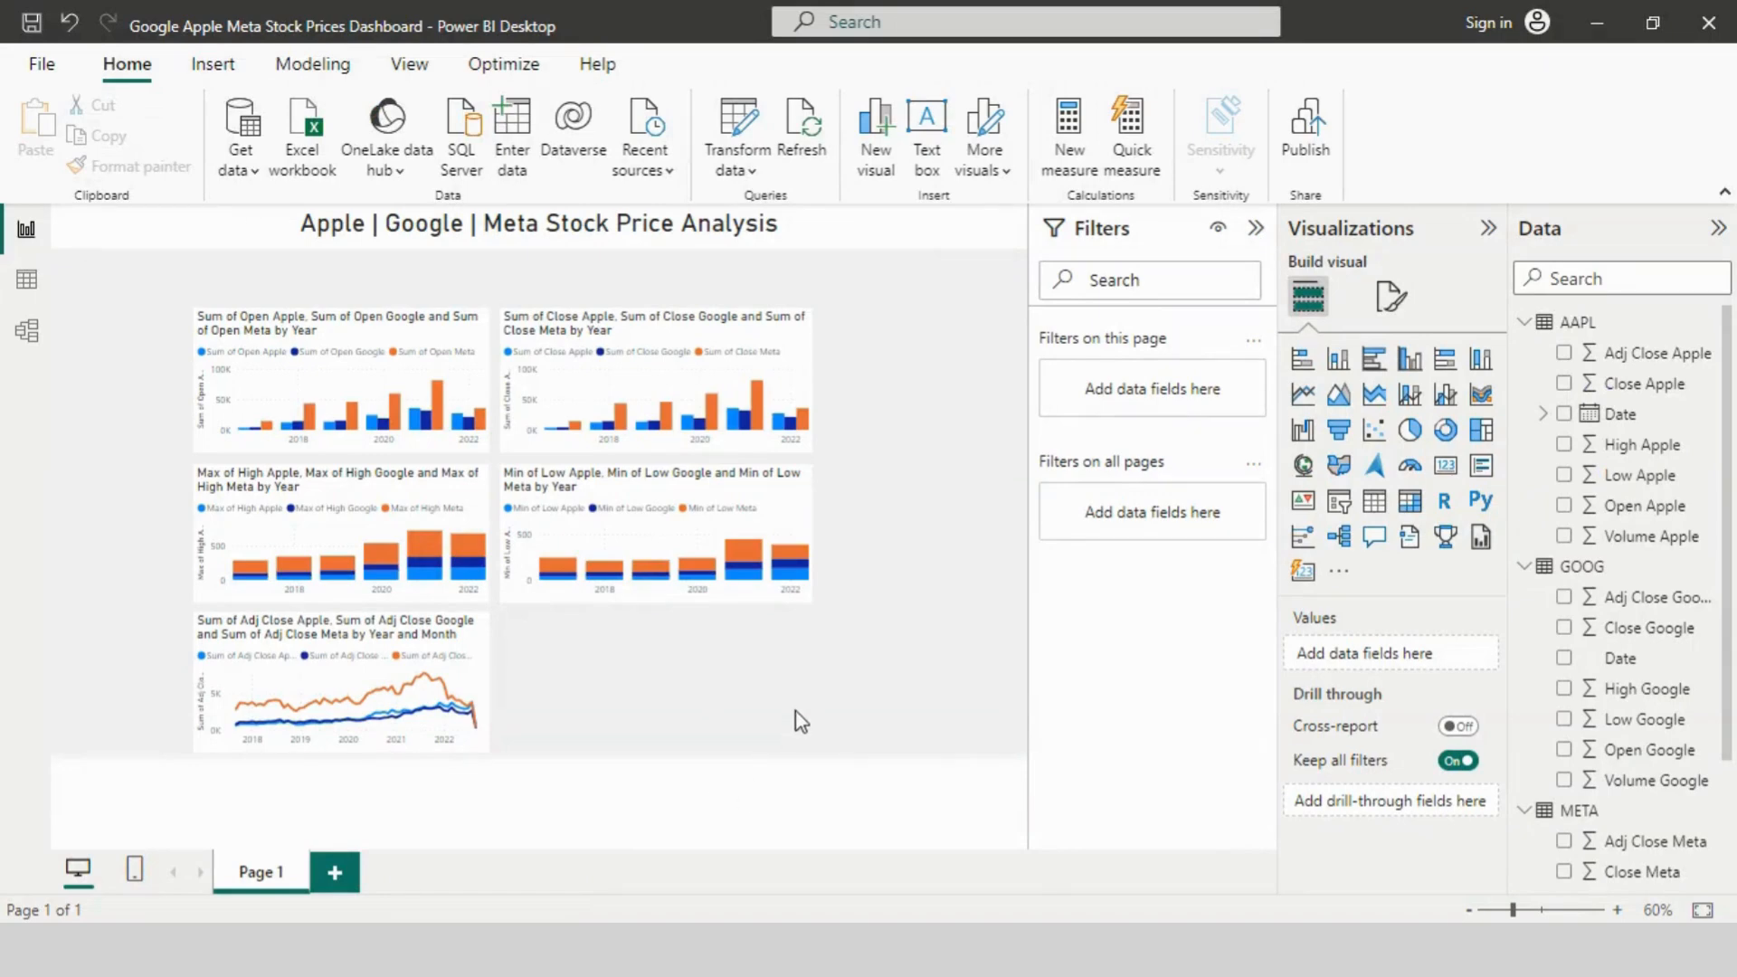
left_click(1565, 536)
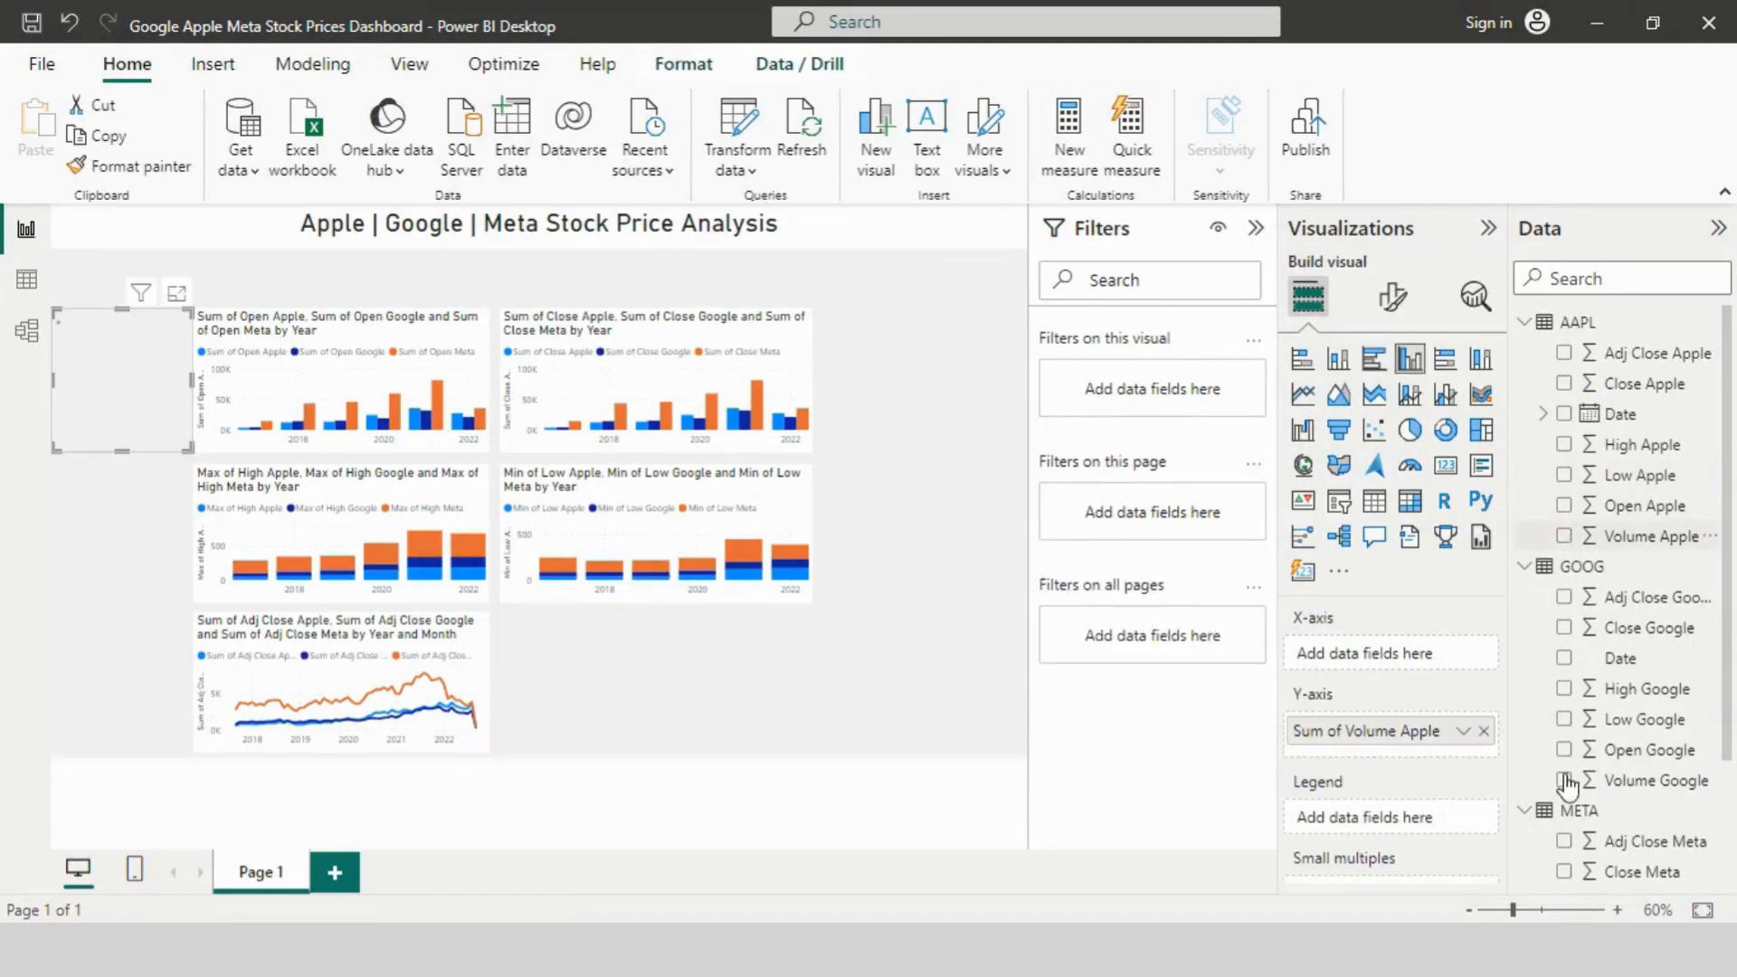
left_click(1565, 780)
scroll(1728, 685, "down", 3)
left_click(1564, 868)
scroll(1730, 755, "up", 3)
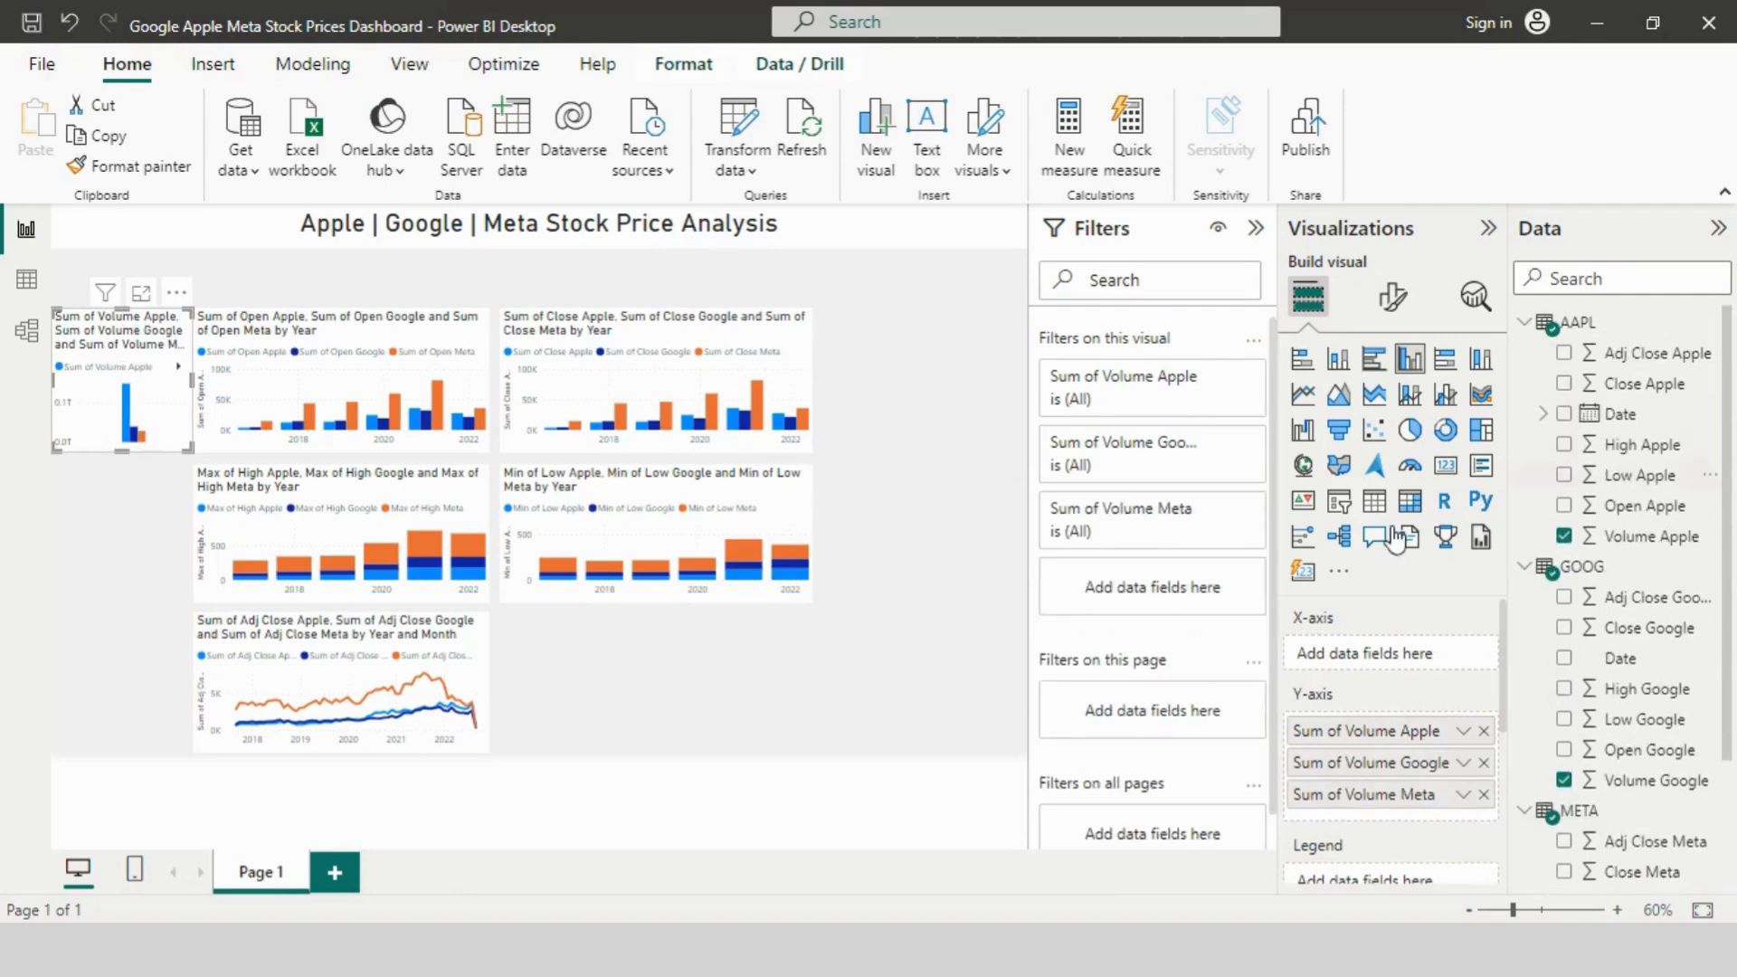
Step: Convert the Volume chart to a line chart and fit it beneath the minimum Low chart, beside the Adj Close chart
left_click(1303, 394)
left_click_drag(115, 380, 812, 680)
left_click_drag(656, 609, 656, 614)
Step: Add the AAPL Date to the Volume line chart's x-axis, keeping only the Year and Month levels
left_click(1574, 419)
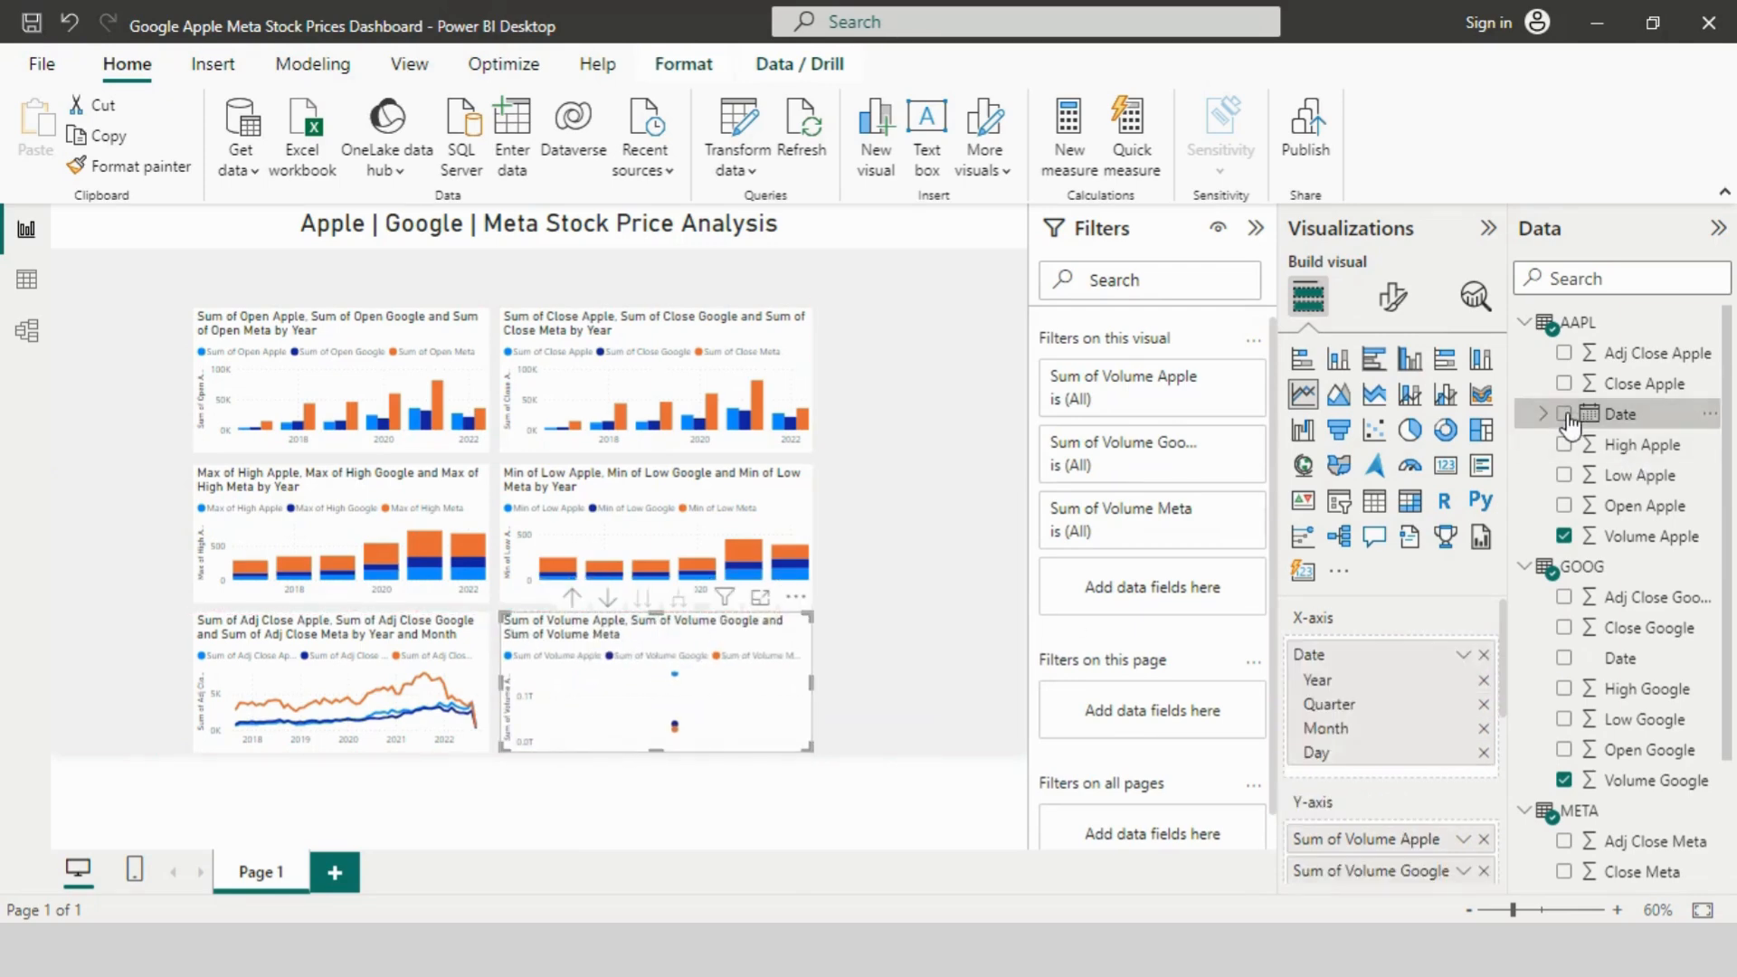
left_click(1484, 752)
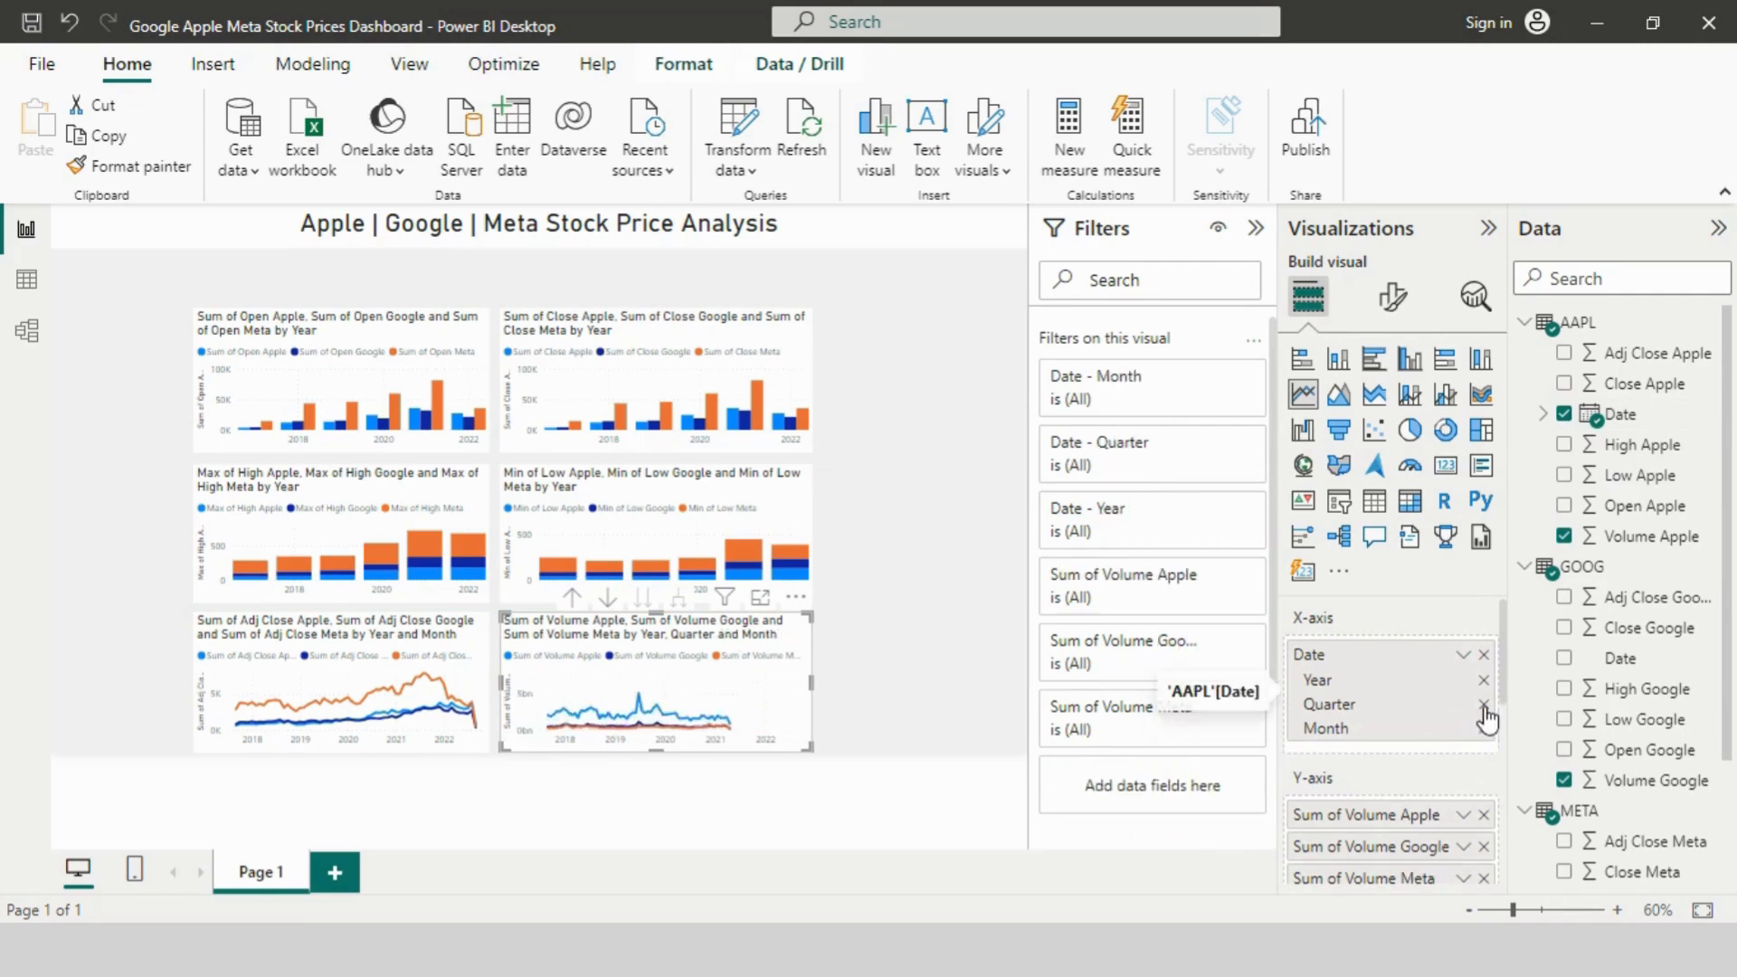
left_click(1484, 704)
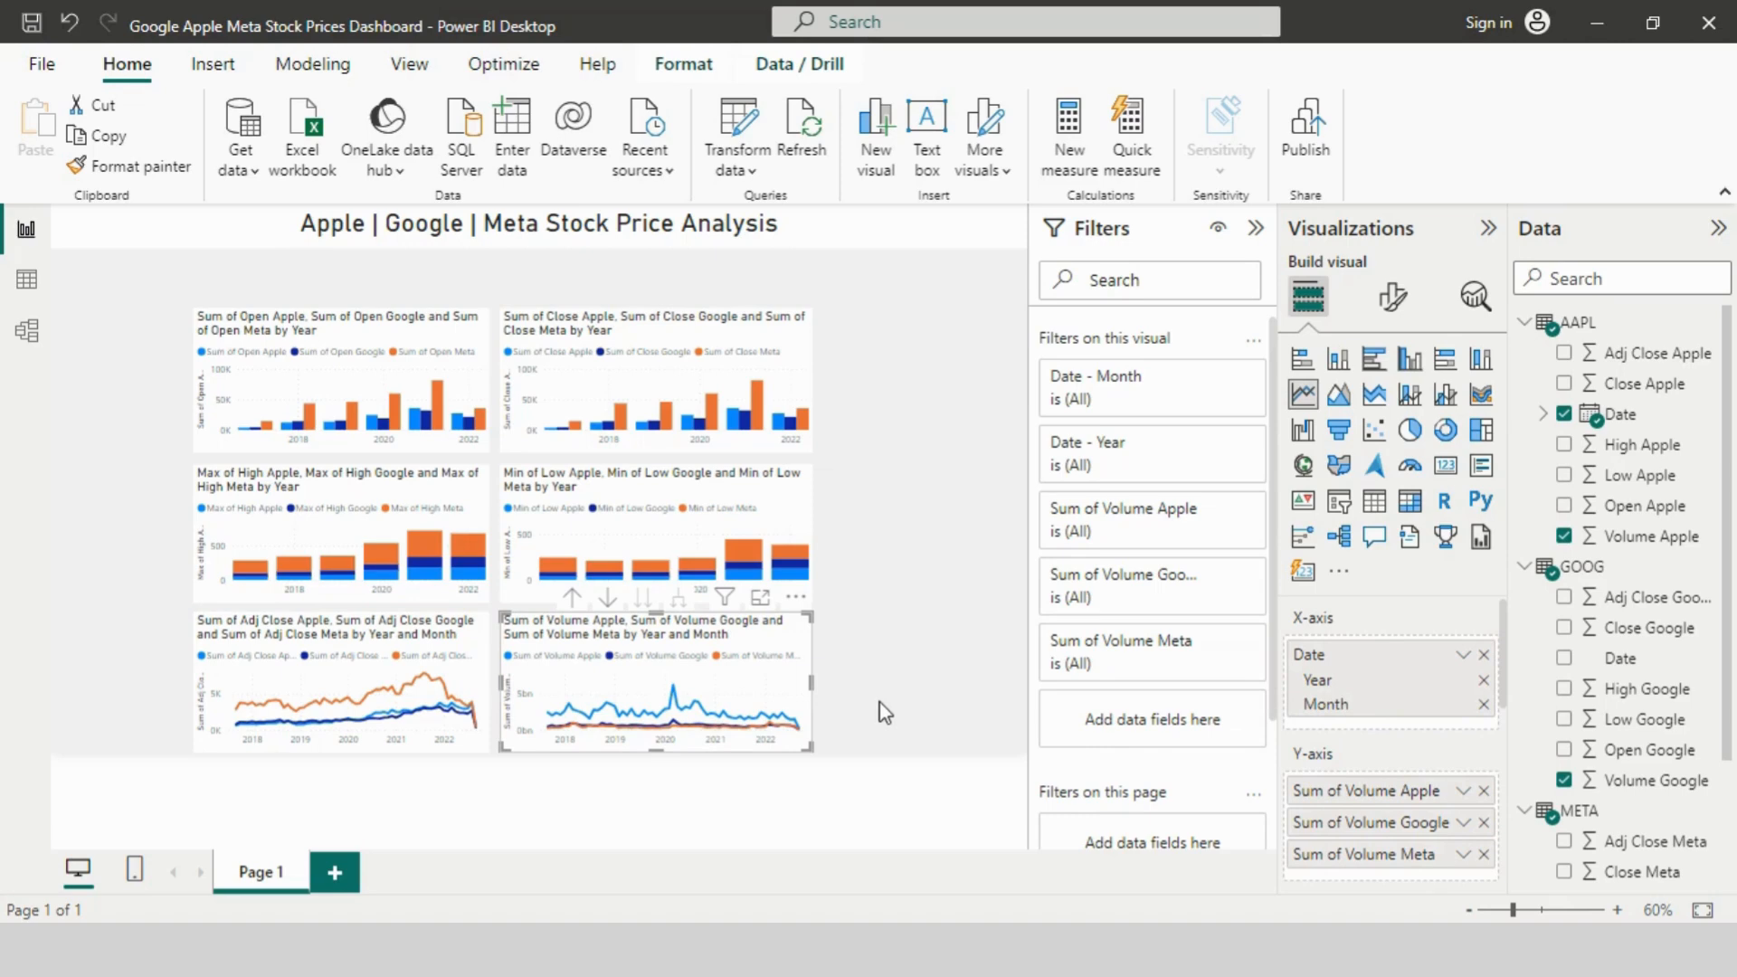
left_click(925, 716)
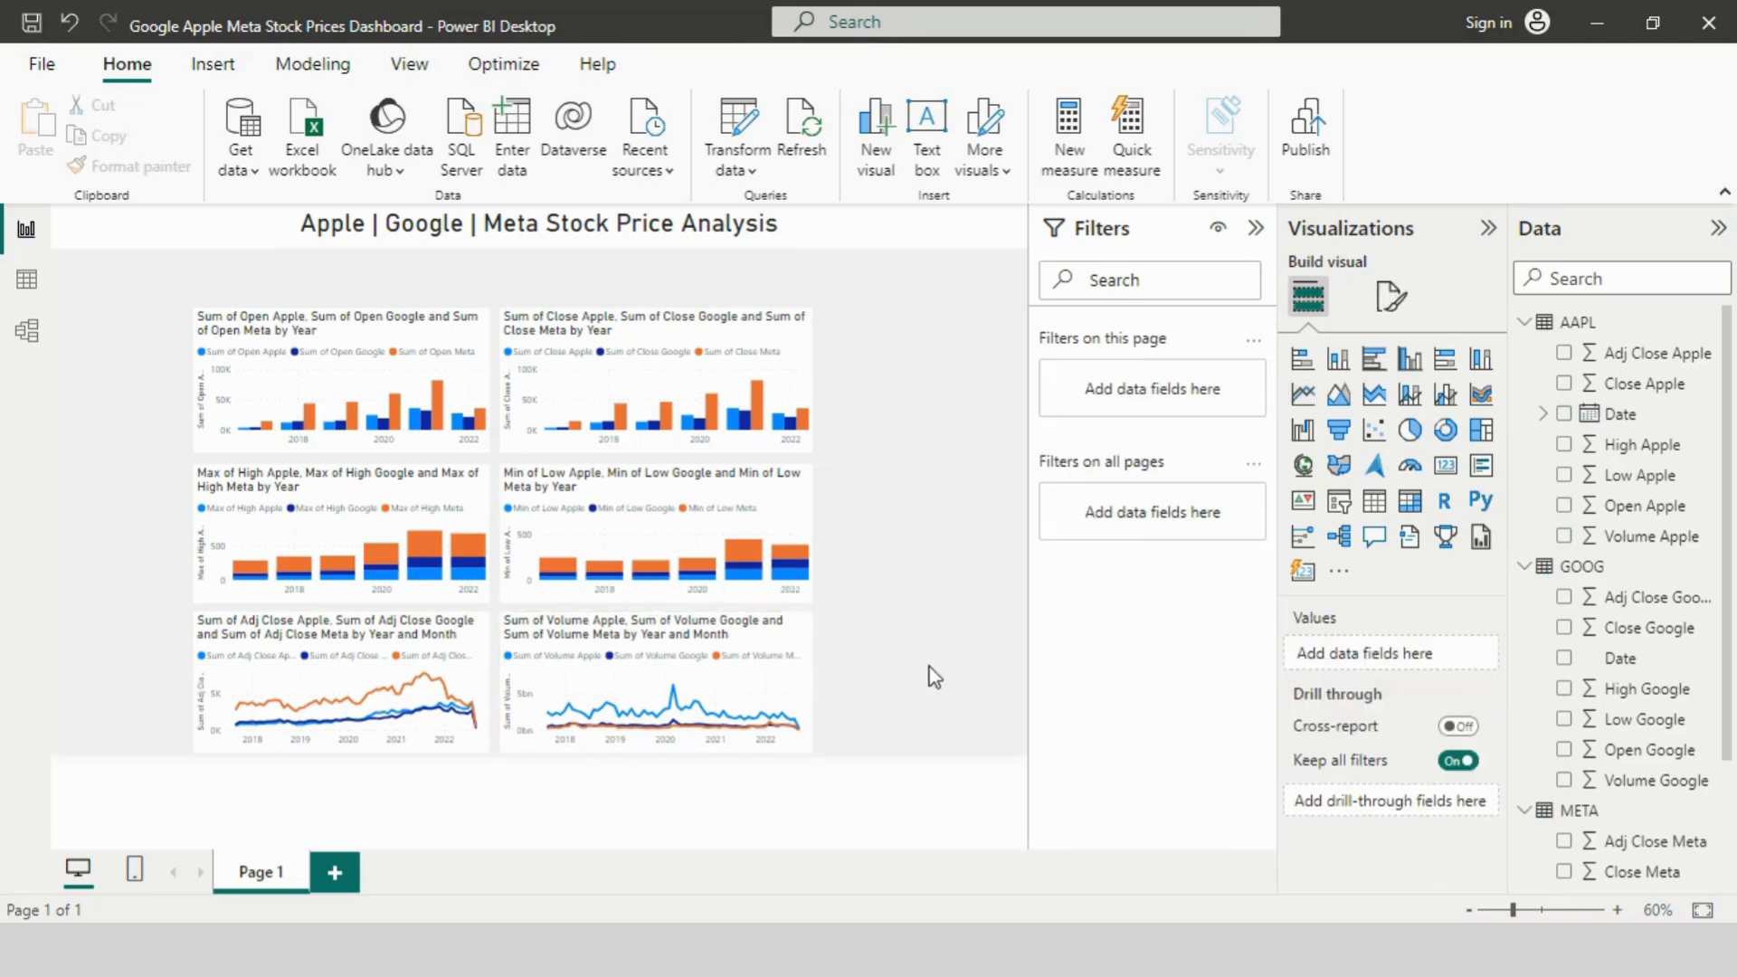
Step: Review the KPI and slicer requirements in Business Problem Statement.pdf and add a slicer for the AAPL Date field to the dashboard
key("alt+Tab")
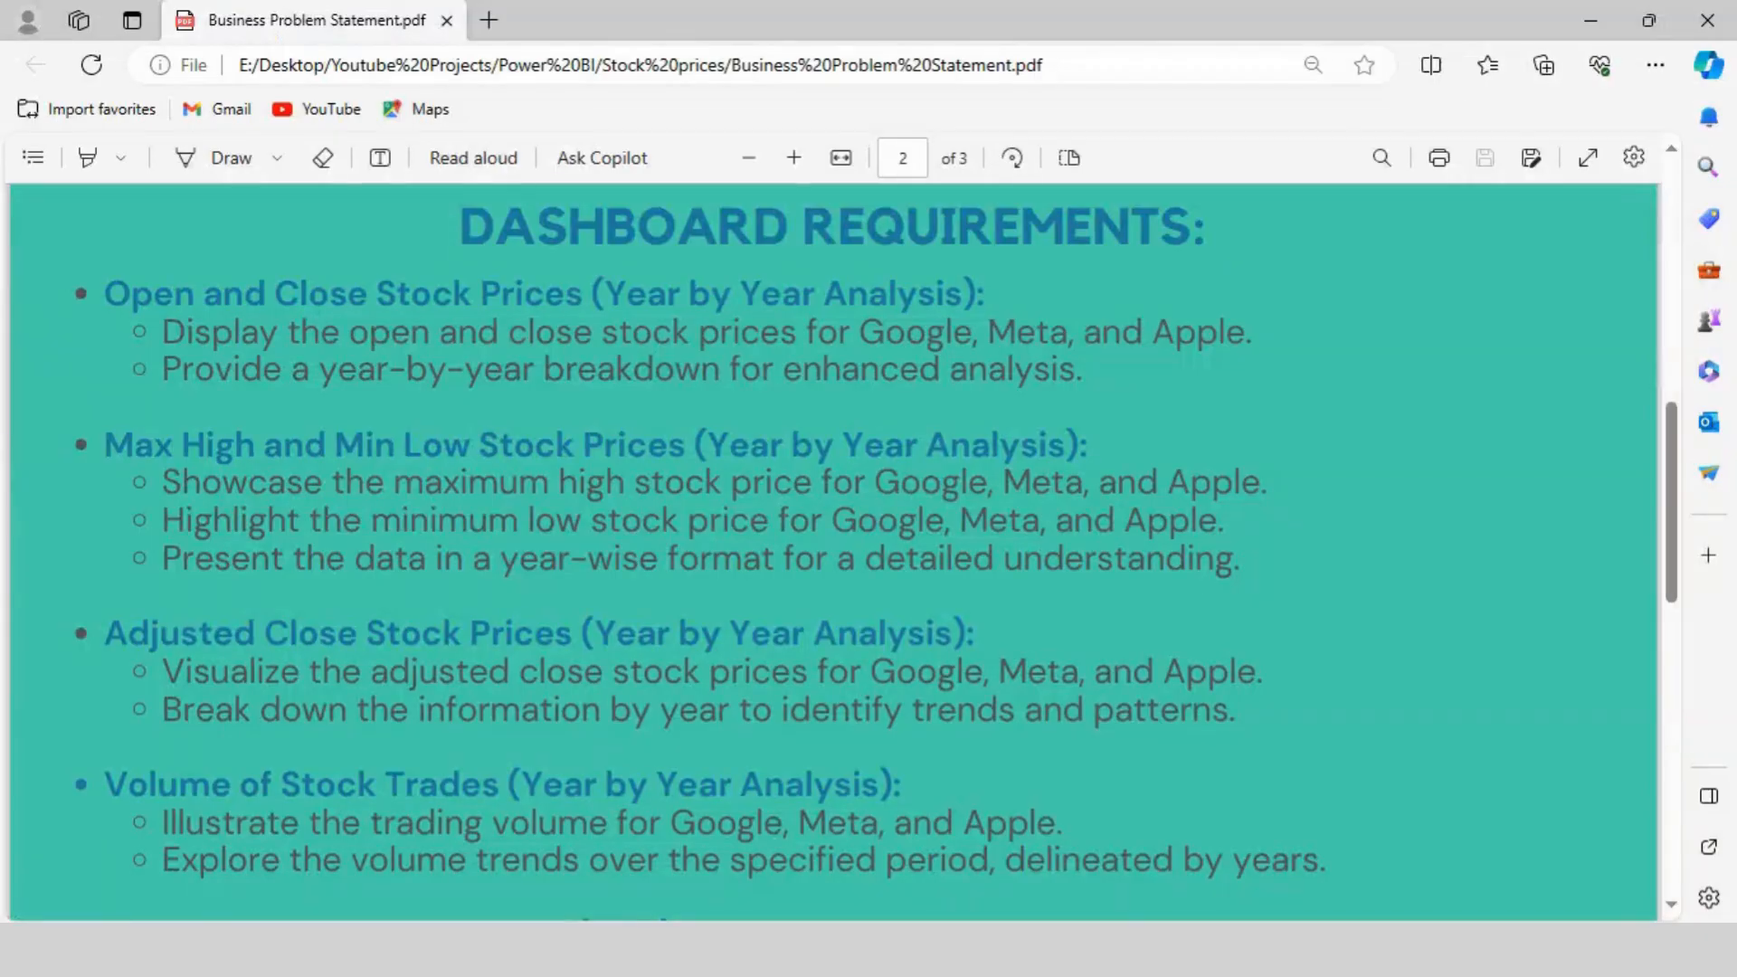
left_click_drag(1675, 434, 1706, 574)
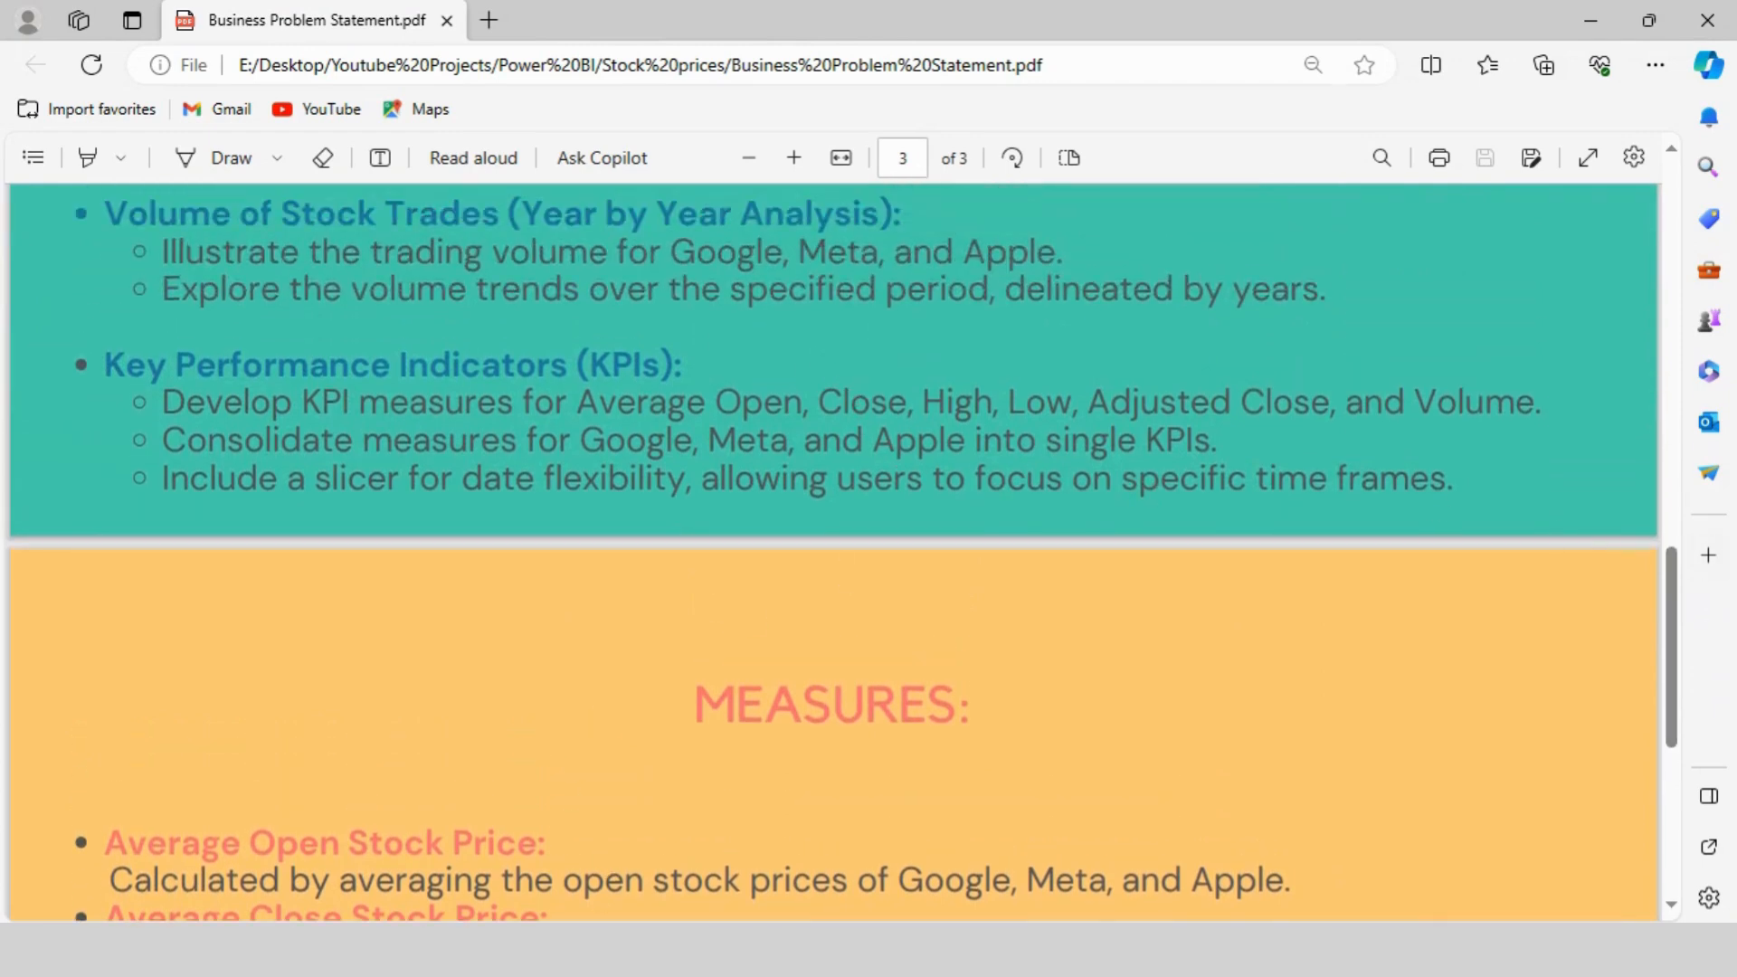
left_click(555, 832)
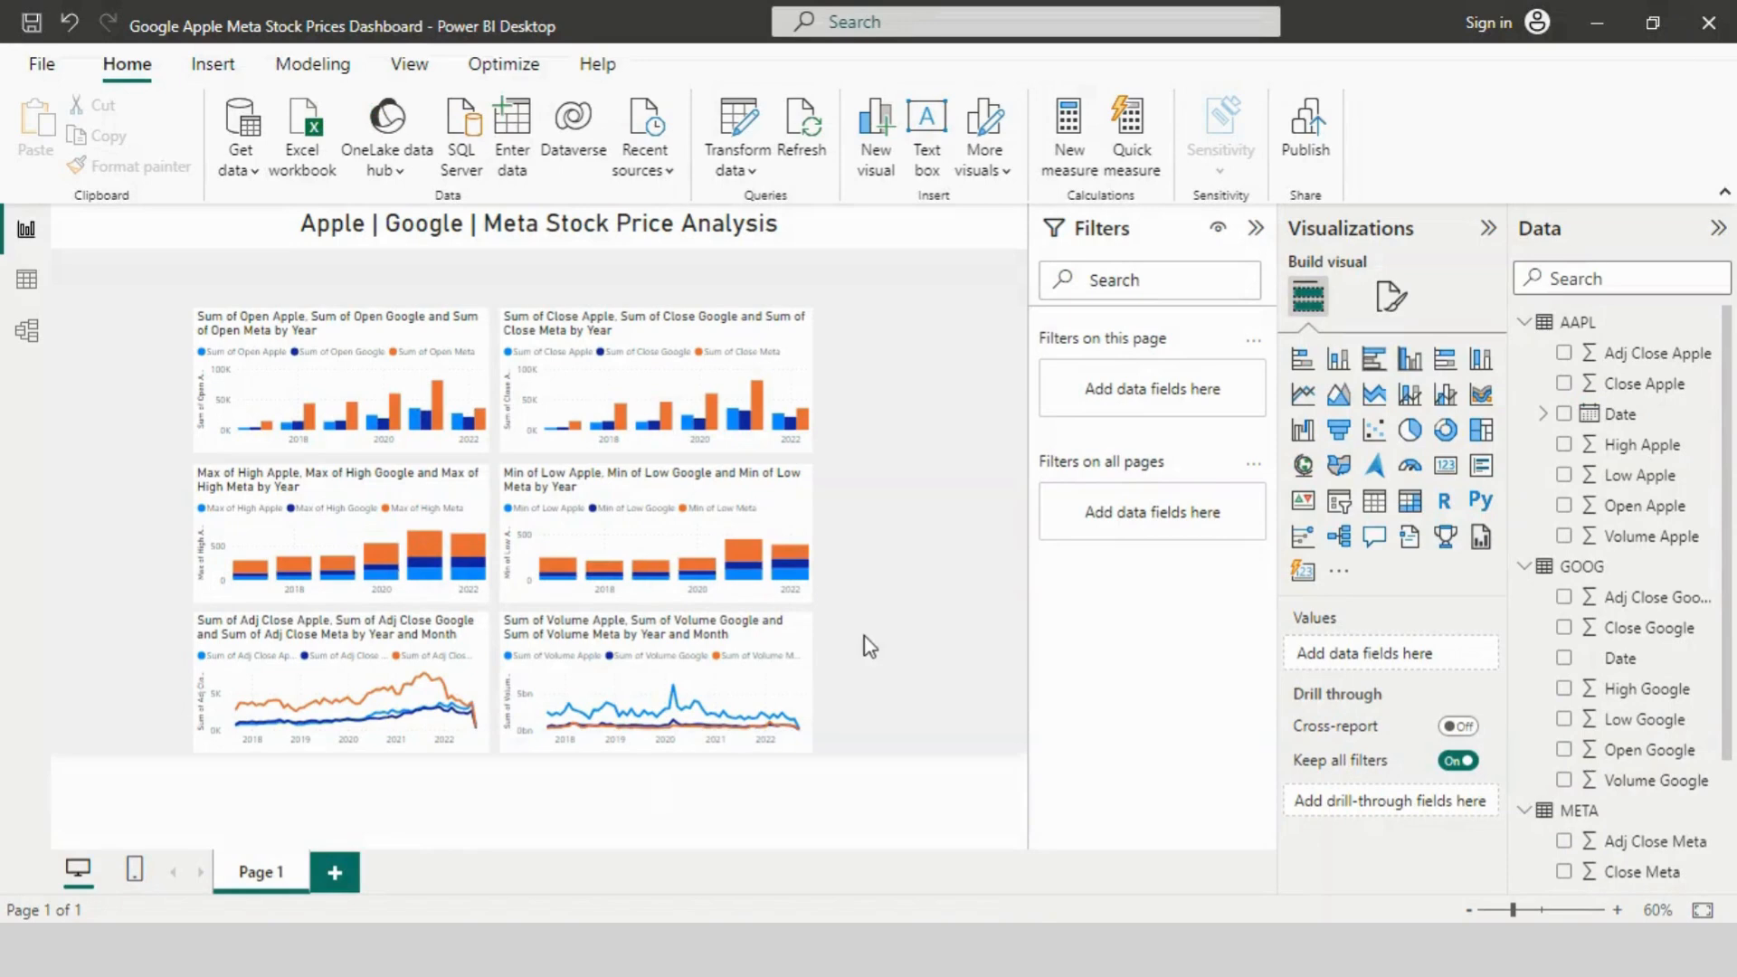
left_click(1340, 500)
left_click(1565, 413)
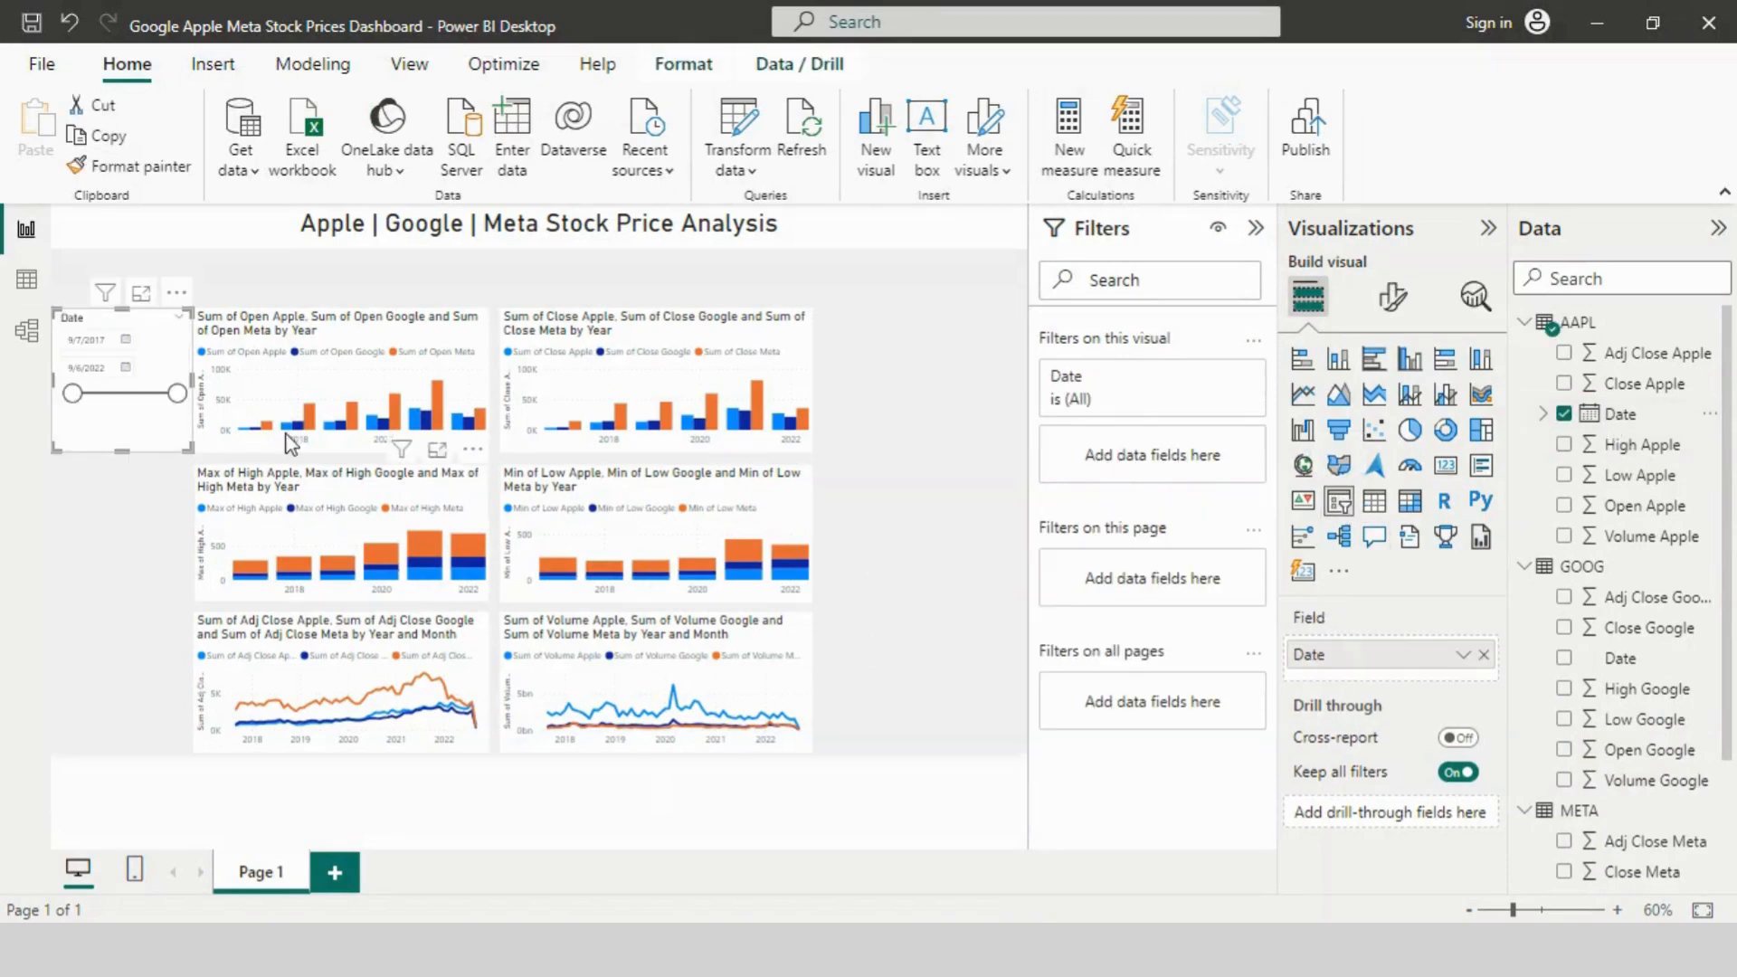
Step: Stretch the Date slicer across the width above the charts and shorten the Open and Close charts so the slider fits
left_click_drag(192, 380, 710, 408)
left_click_drag(524, 412, 503, 295)
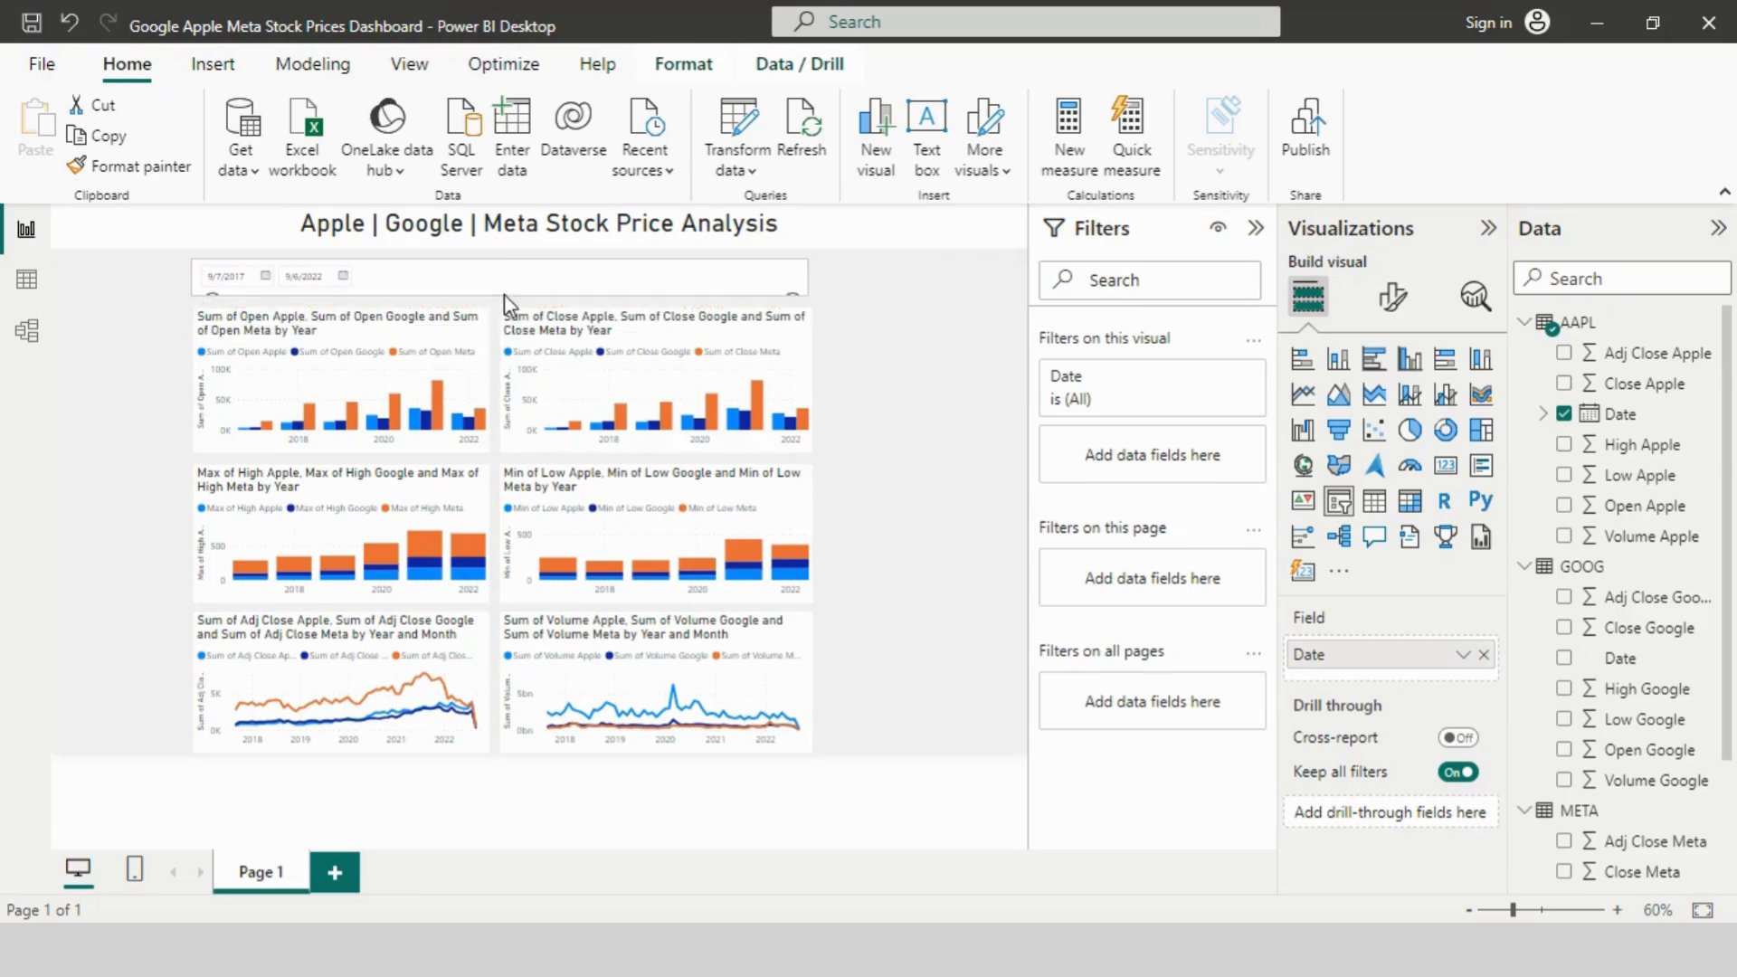
left_click(350, 326)
left_click_drag(340, 310, 348, 338)
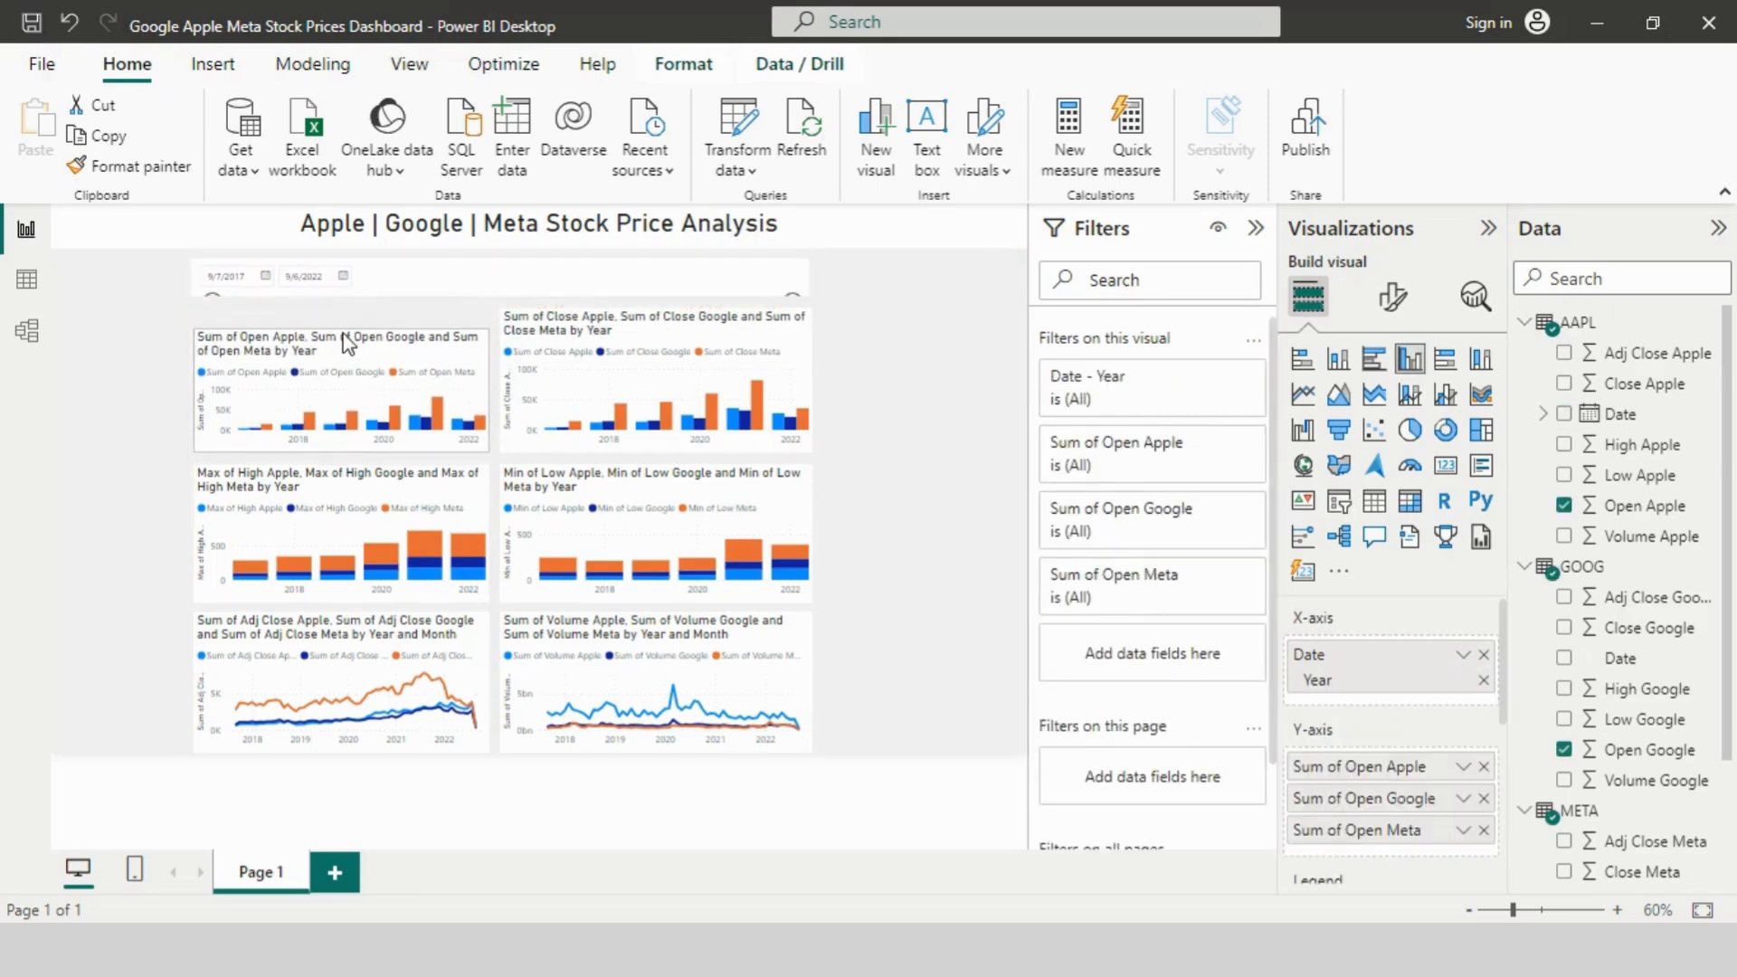
left_click(665, 318)
left_click_drag(665, 319, 666, 339)
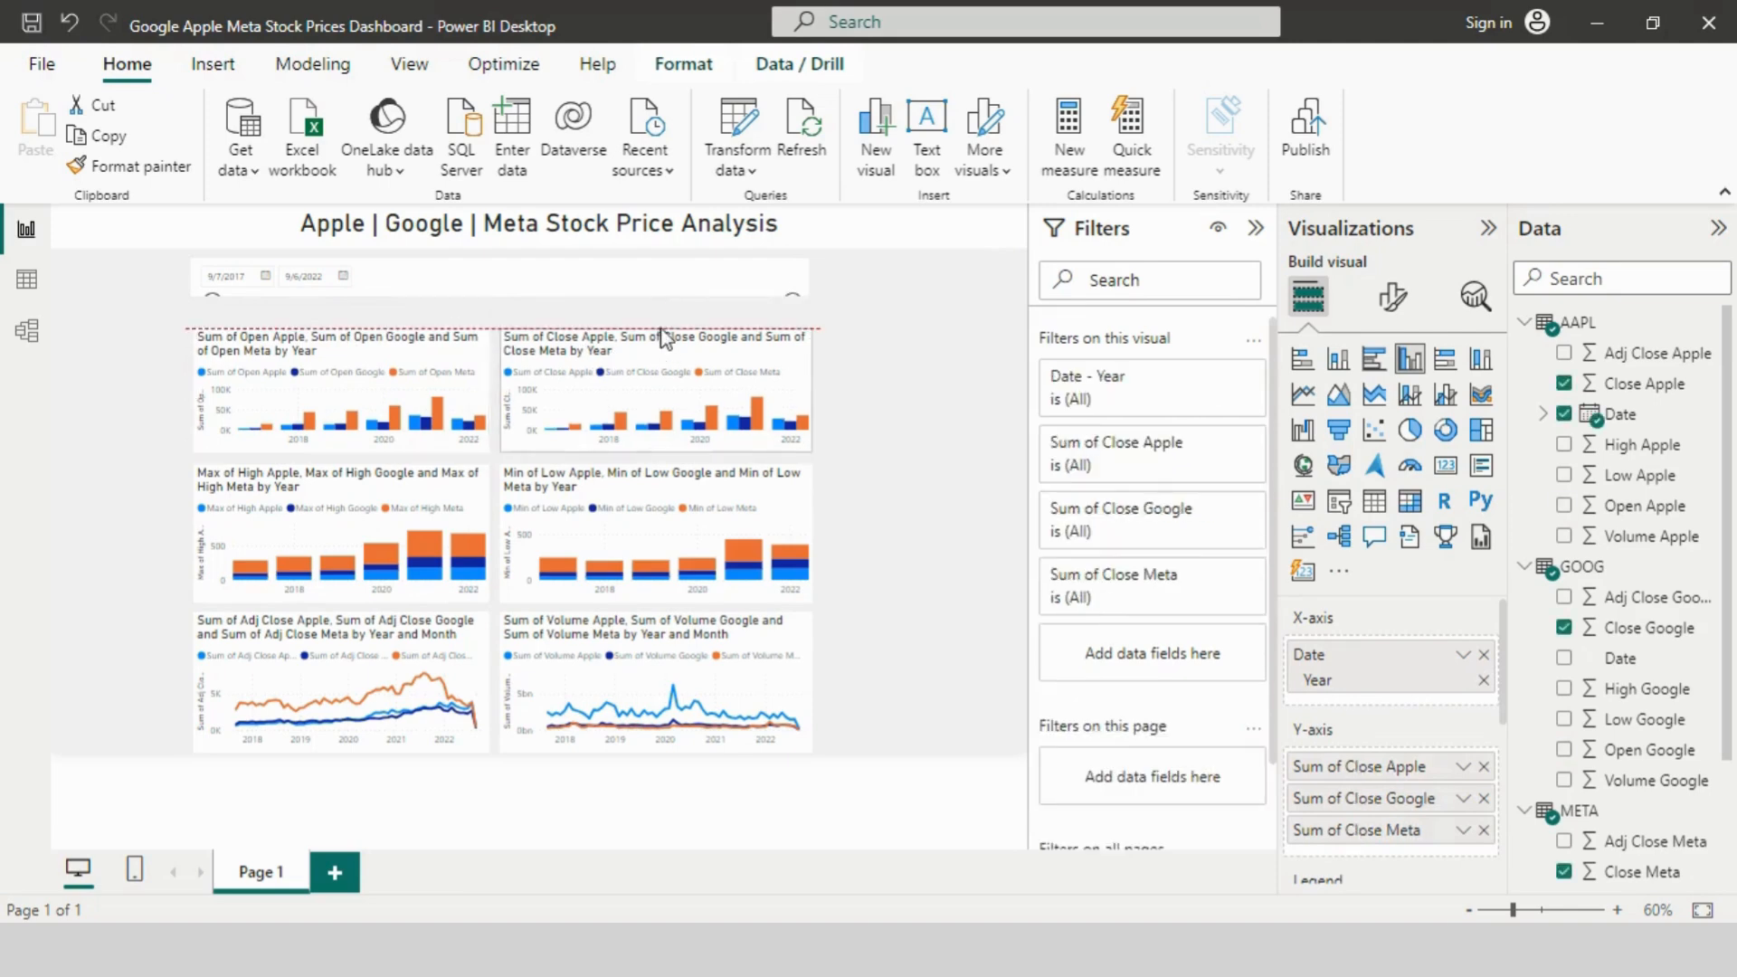
left_click(615, 287)
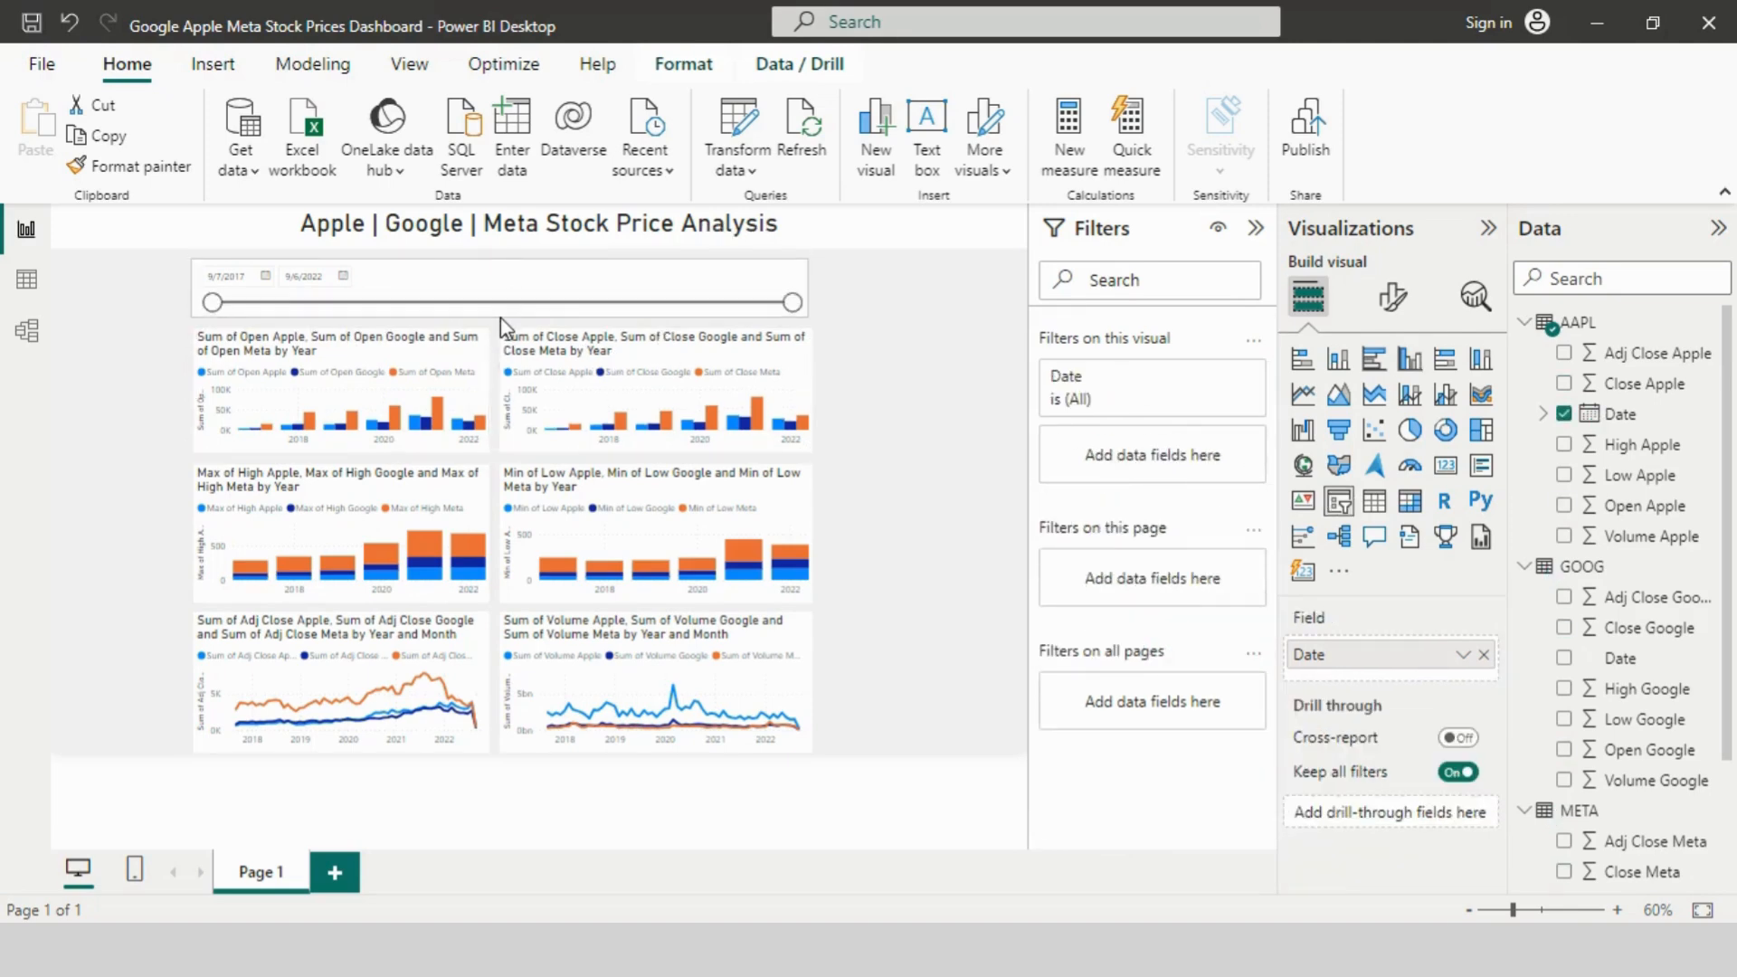
left_click(910, 374)
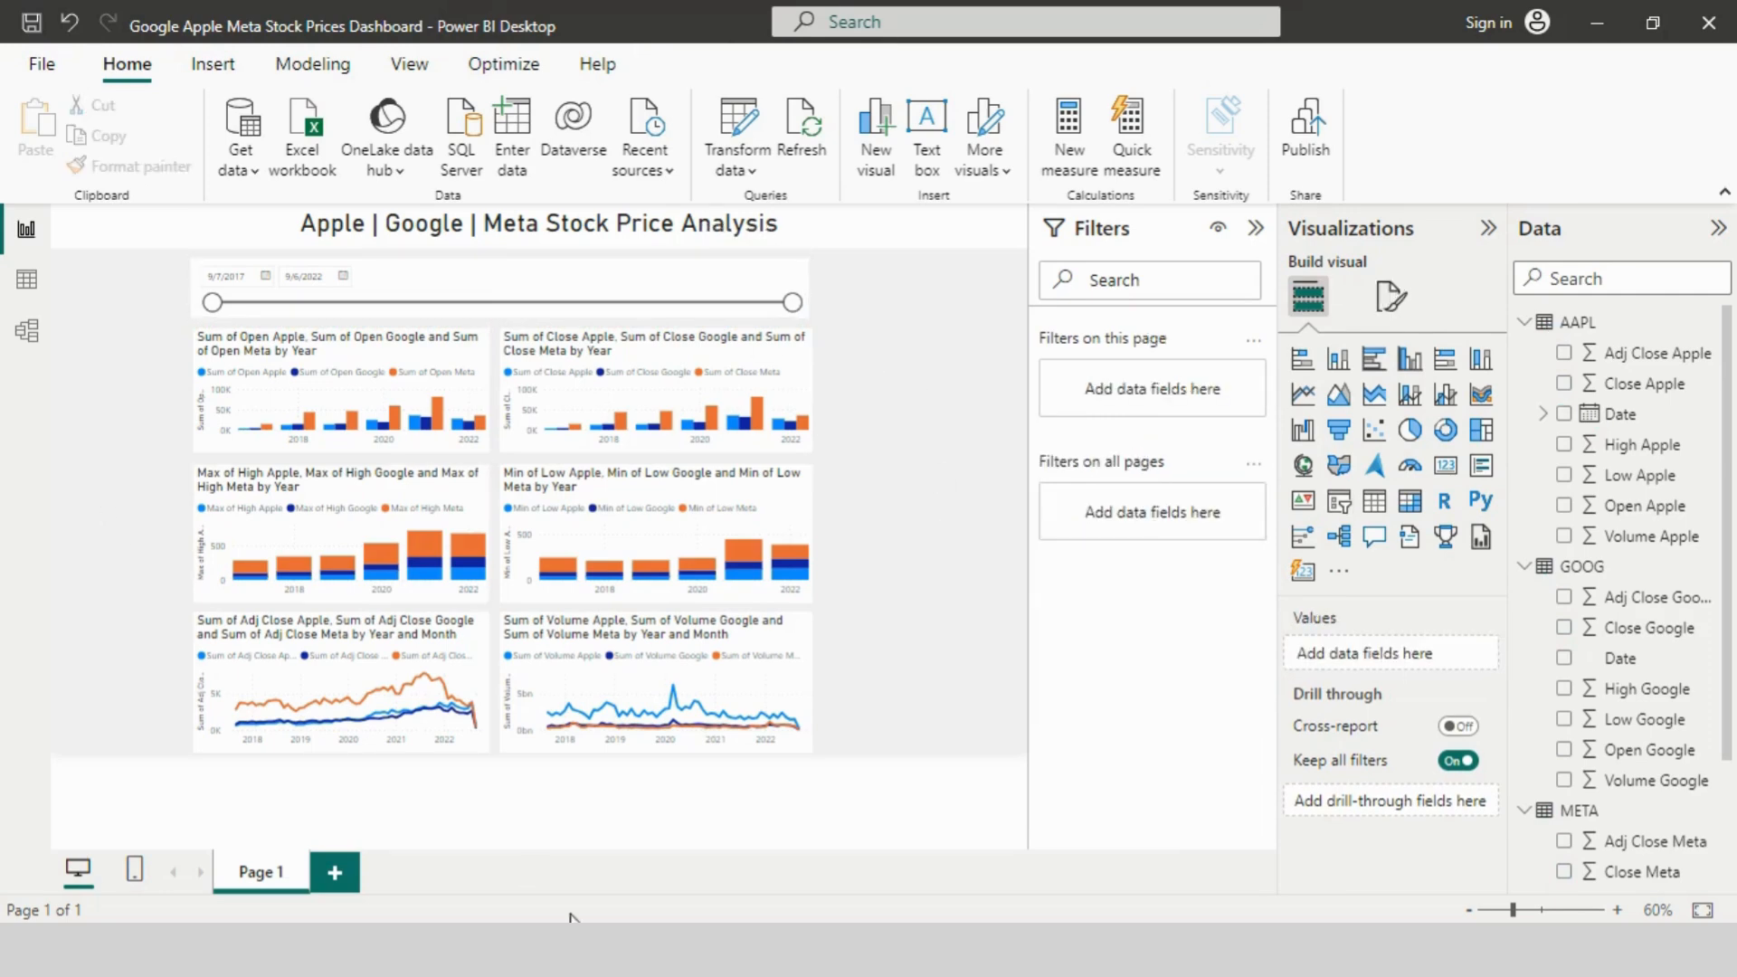
Step: Review the measures section of Business Problem Statement.pdf and start a new AAPL measure in Power BI, "Avg open stock price", with the CALCULATE function
key("alt+Tab")
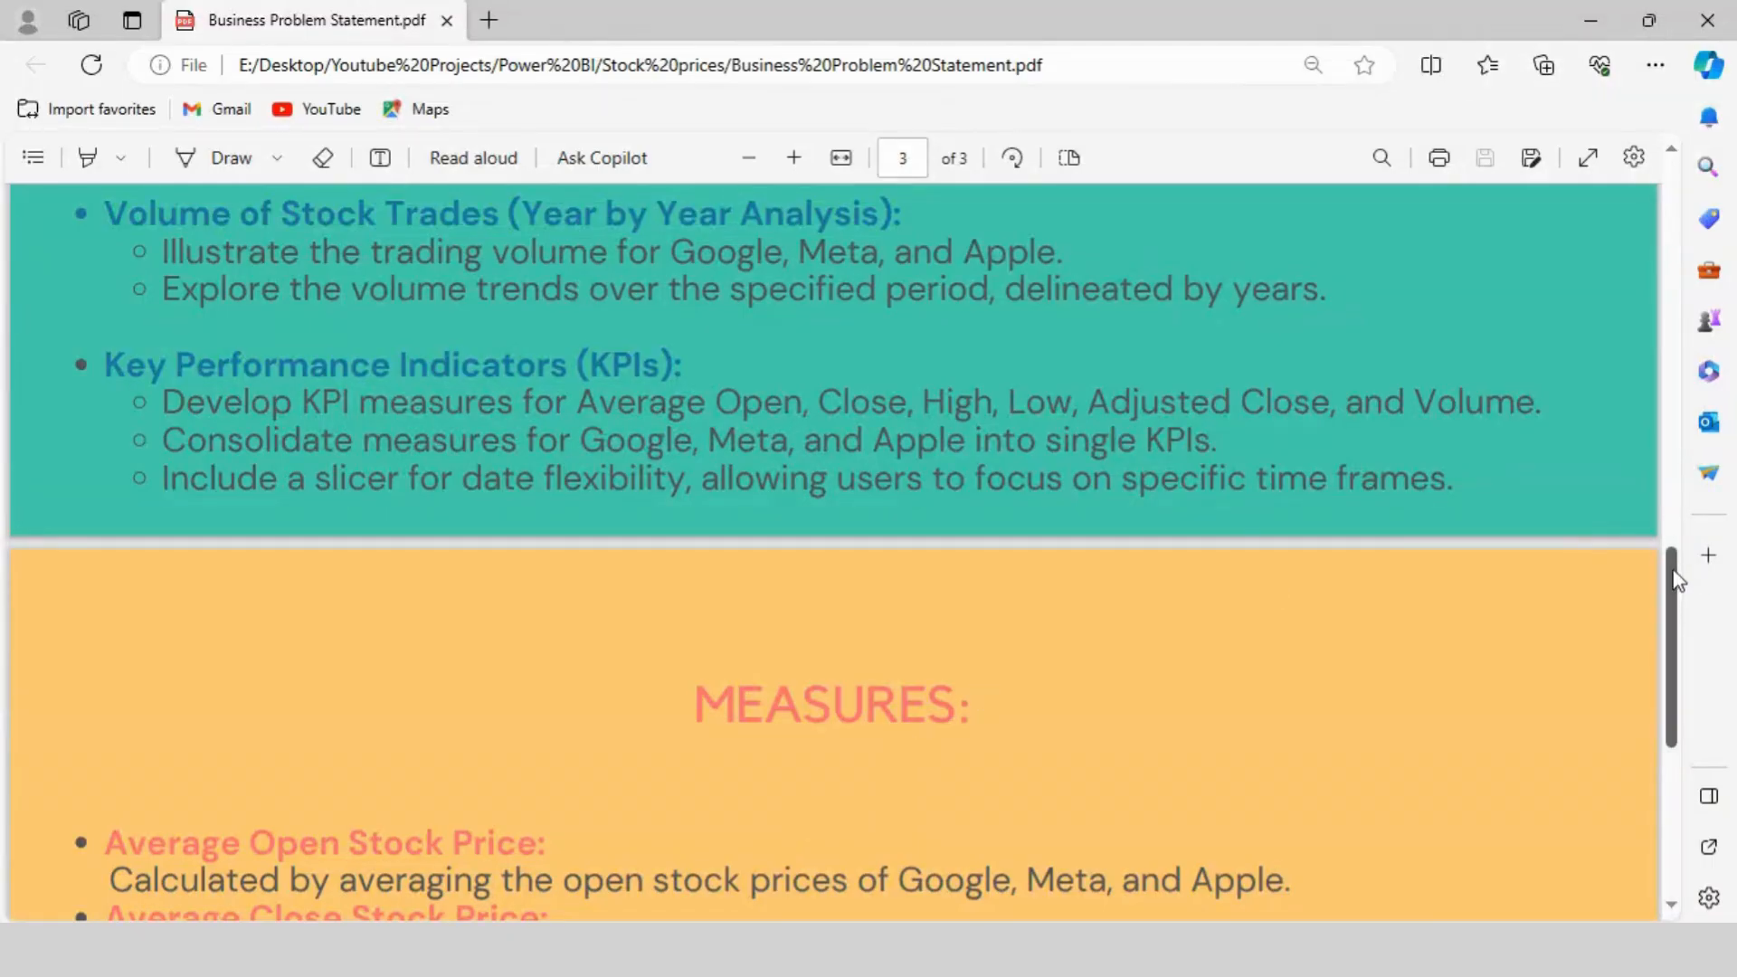
scroll(1683, 633, "down", 3)
scroll(1293, 631, "down", 2)
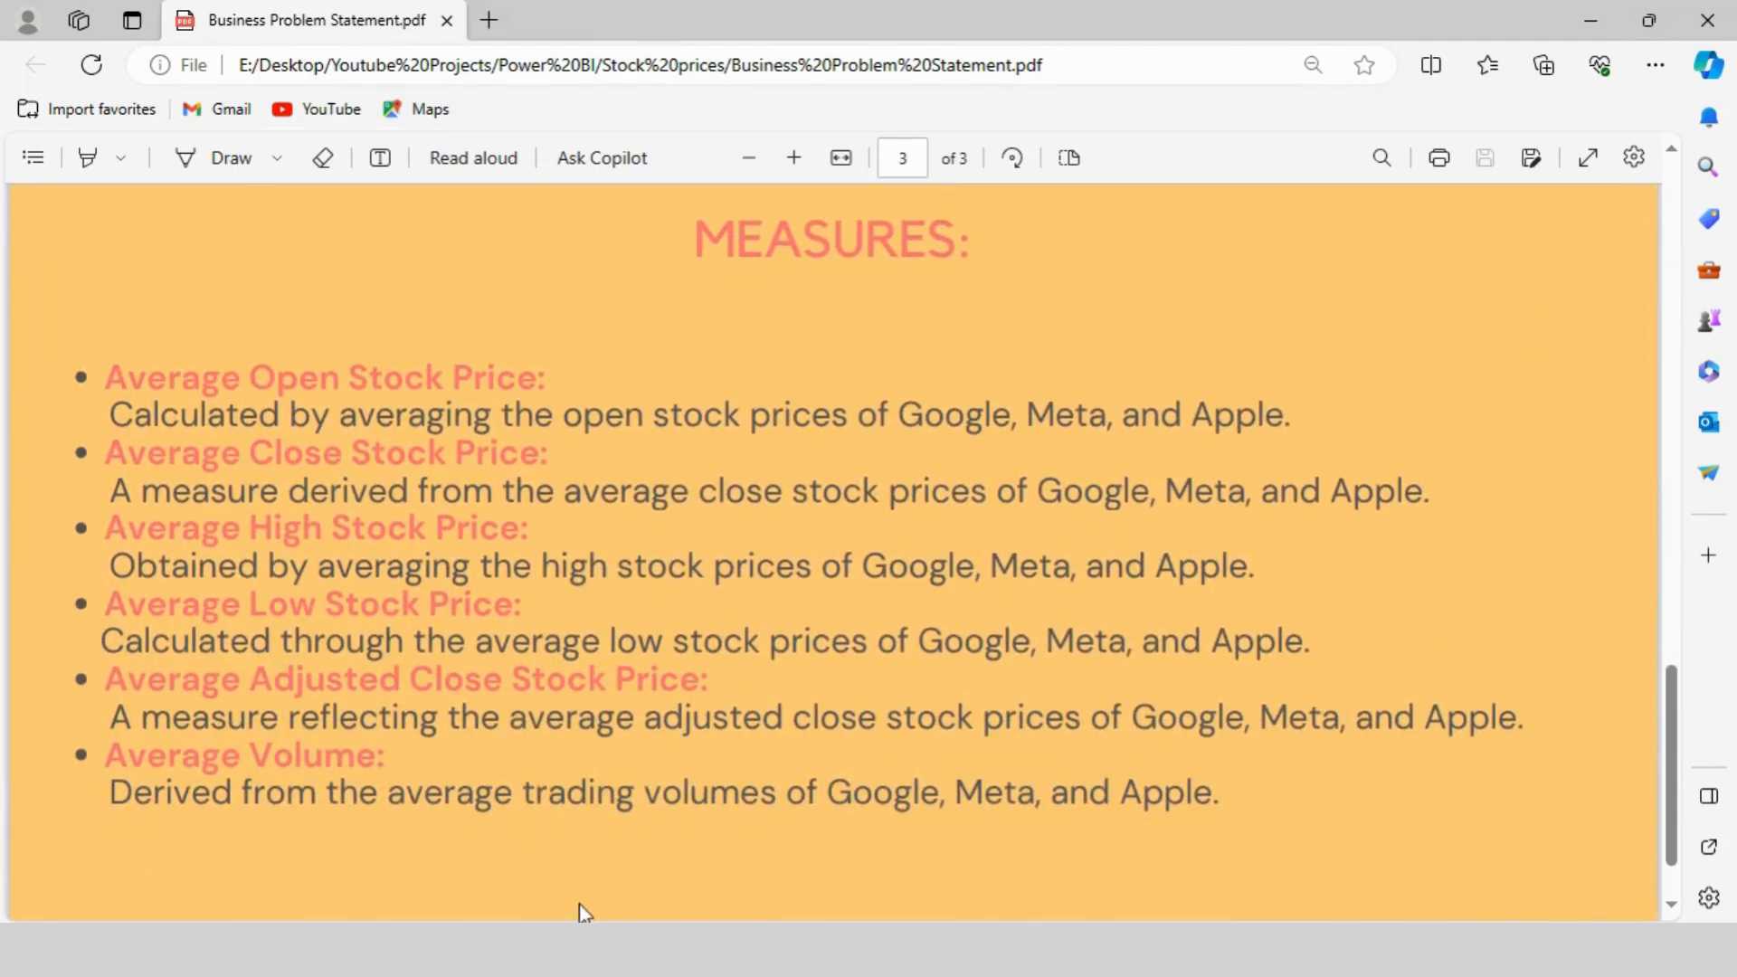
key("alt+Tab")
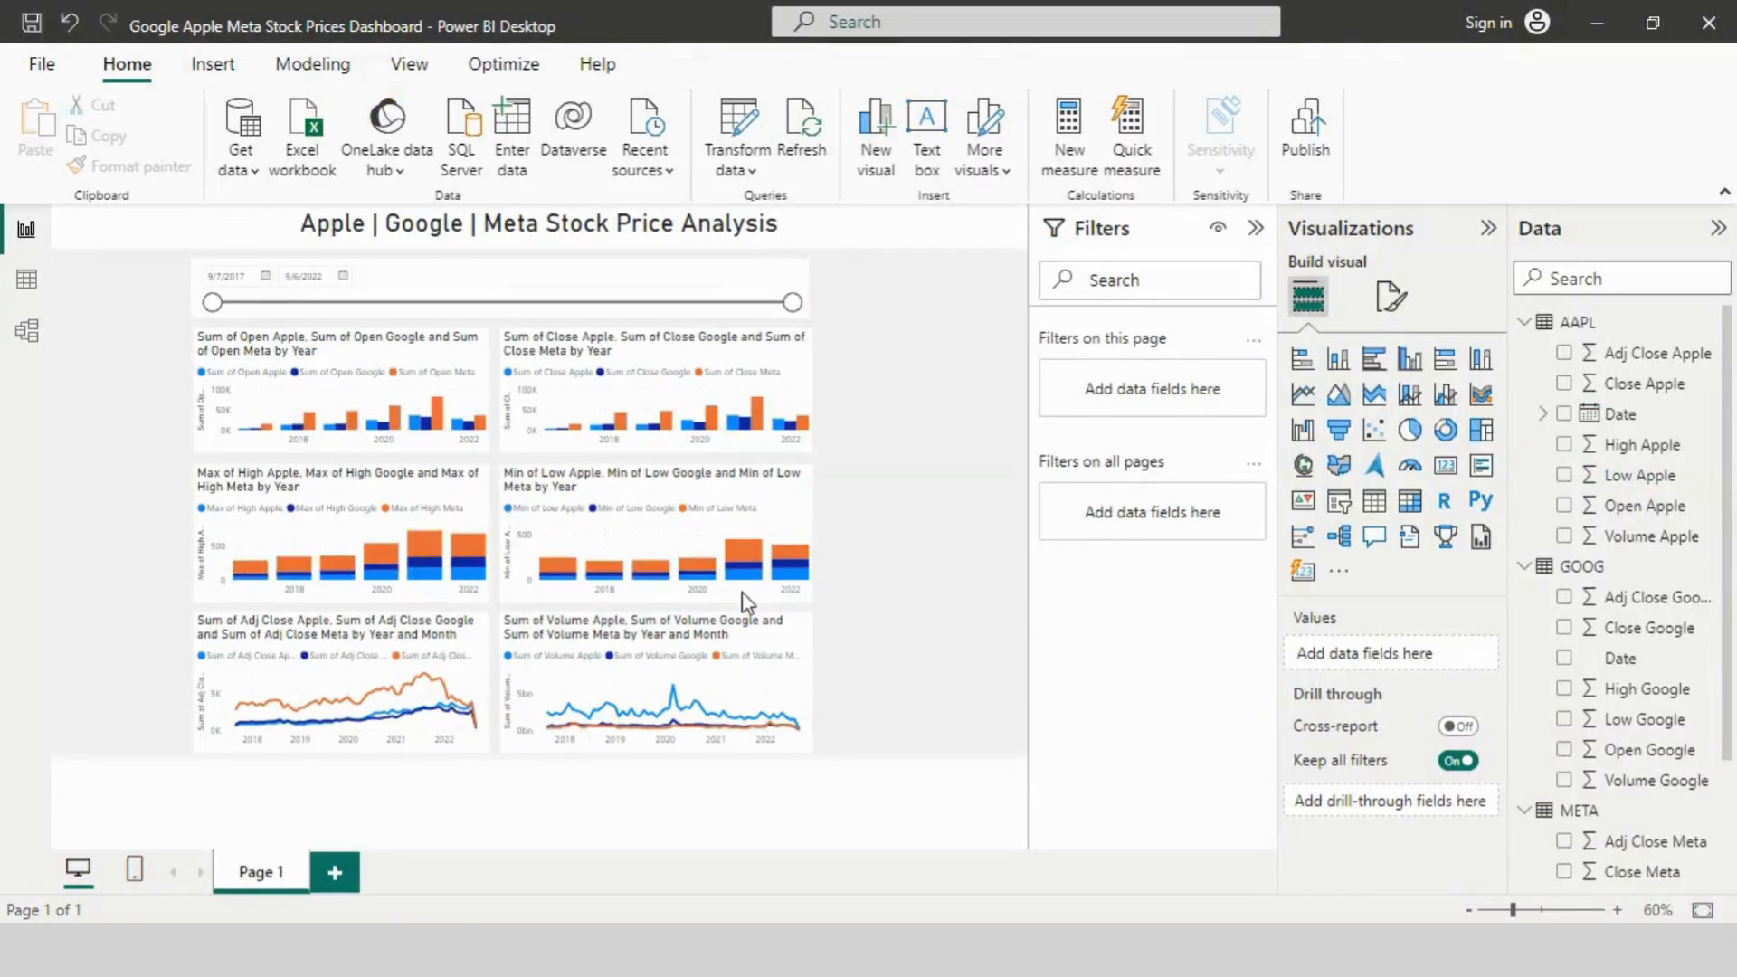
right_click(1577, 324)
left_click(1404, 377)
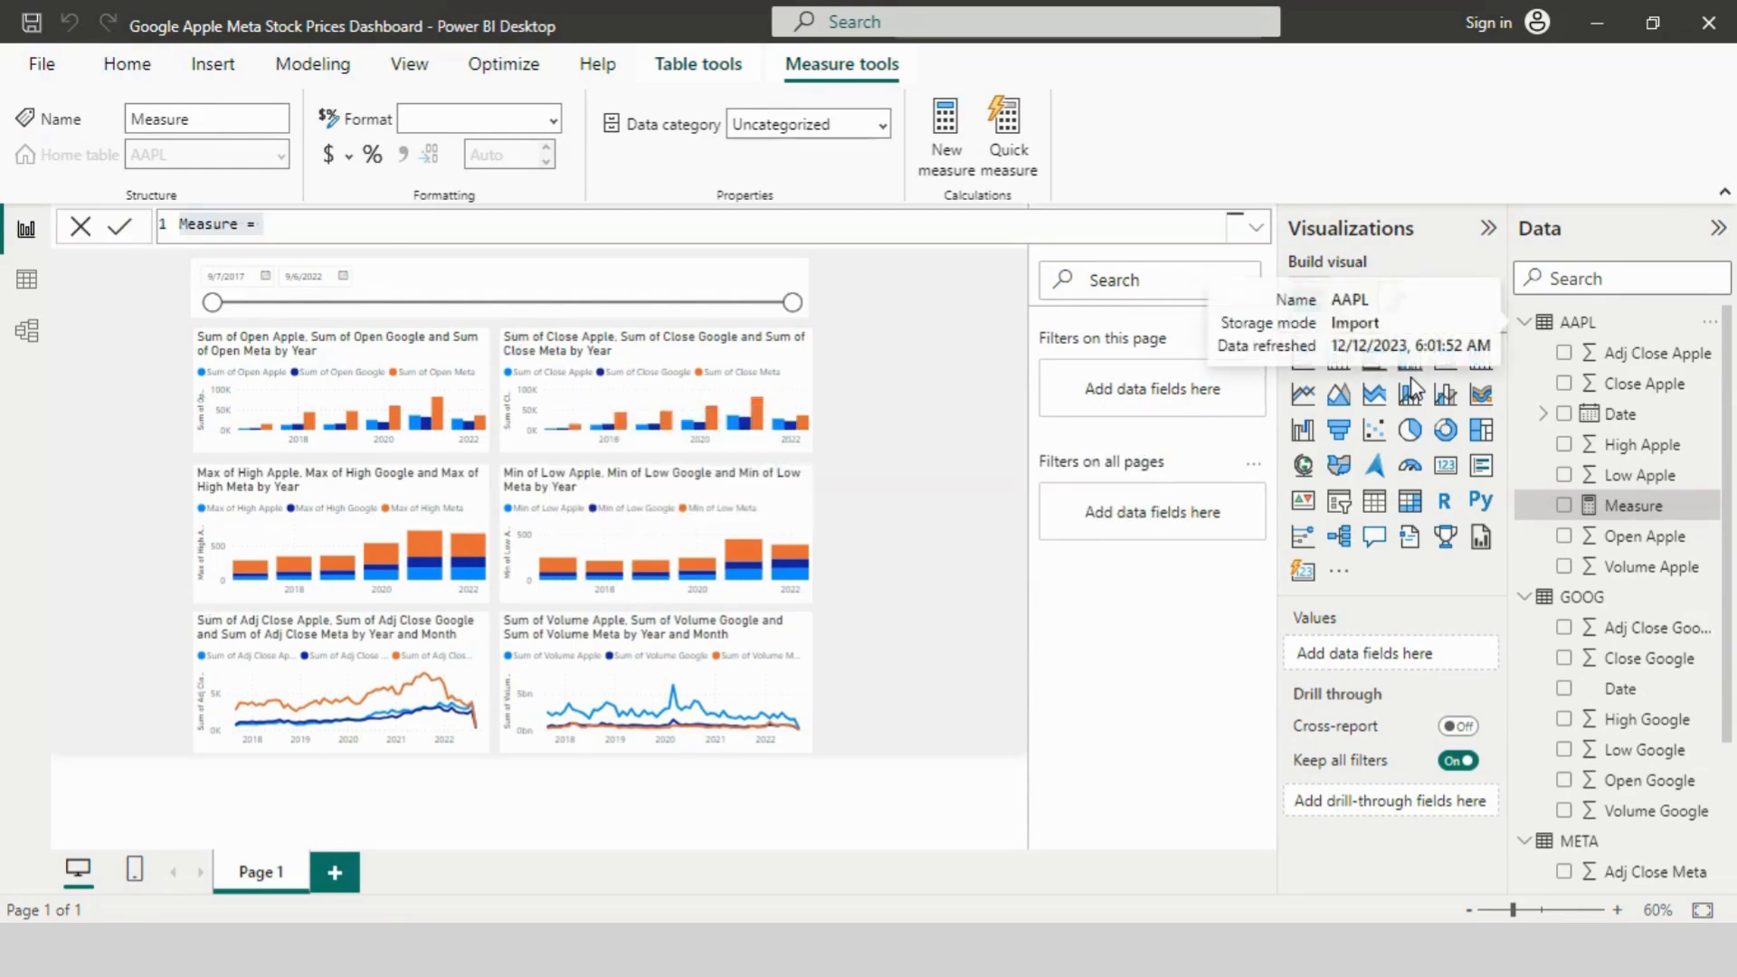
key("BackSpace")
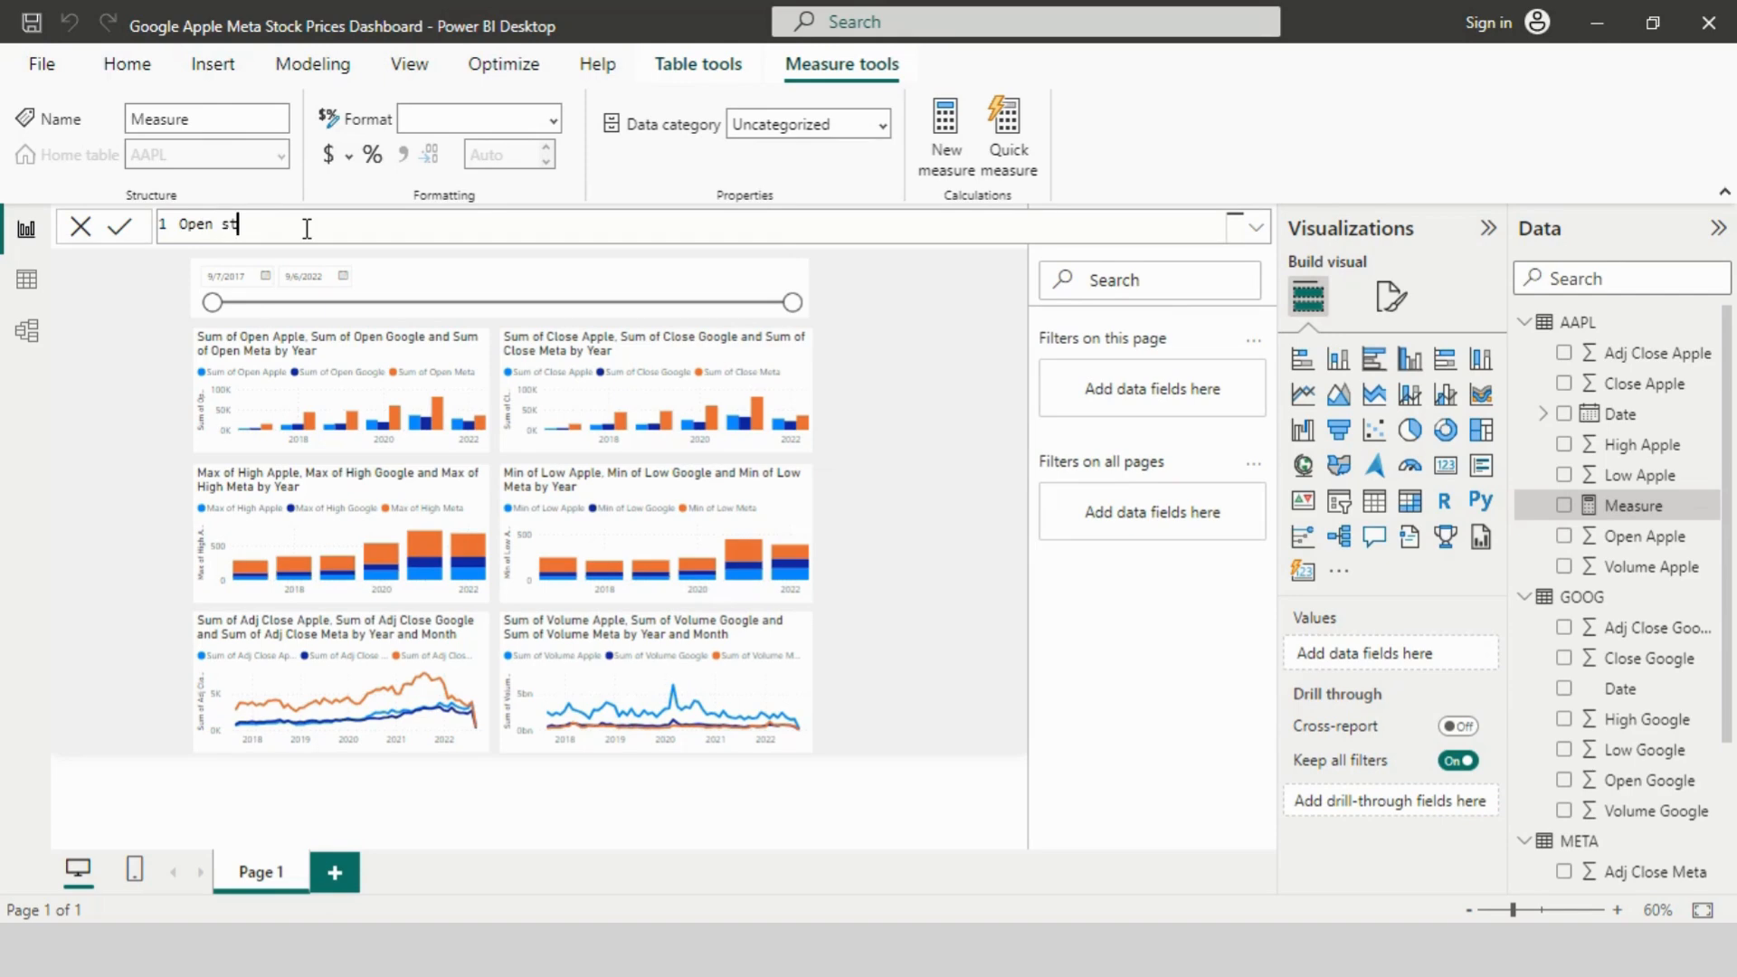
key("BackSpace")
key("BackSpace")
key("BackSpace")
key("BackSpace")
key("BackSpace")
key("BackSpace")
key("BackSpace")
key("BackSpace")
type("Avg open stock Price = CAL")
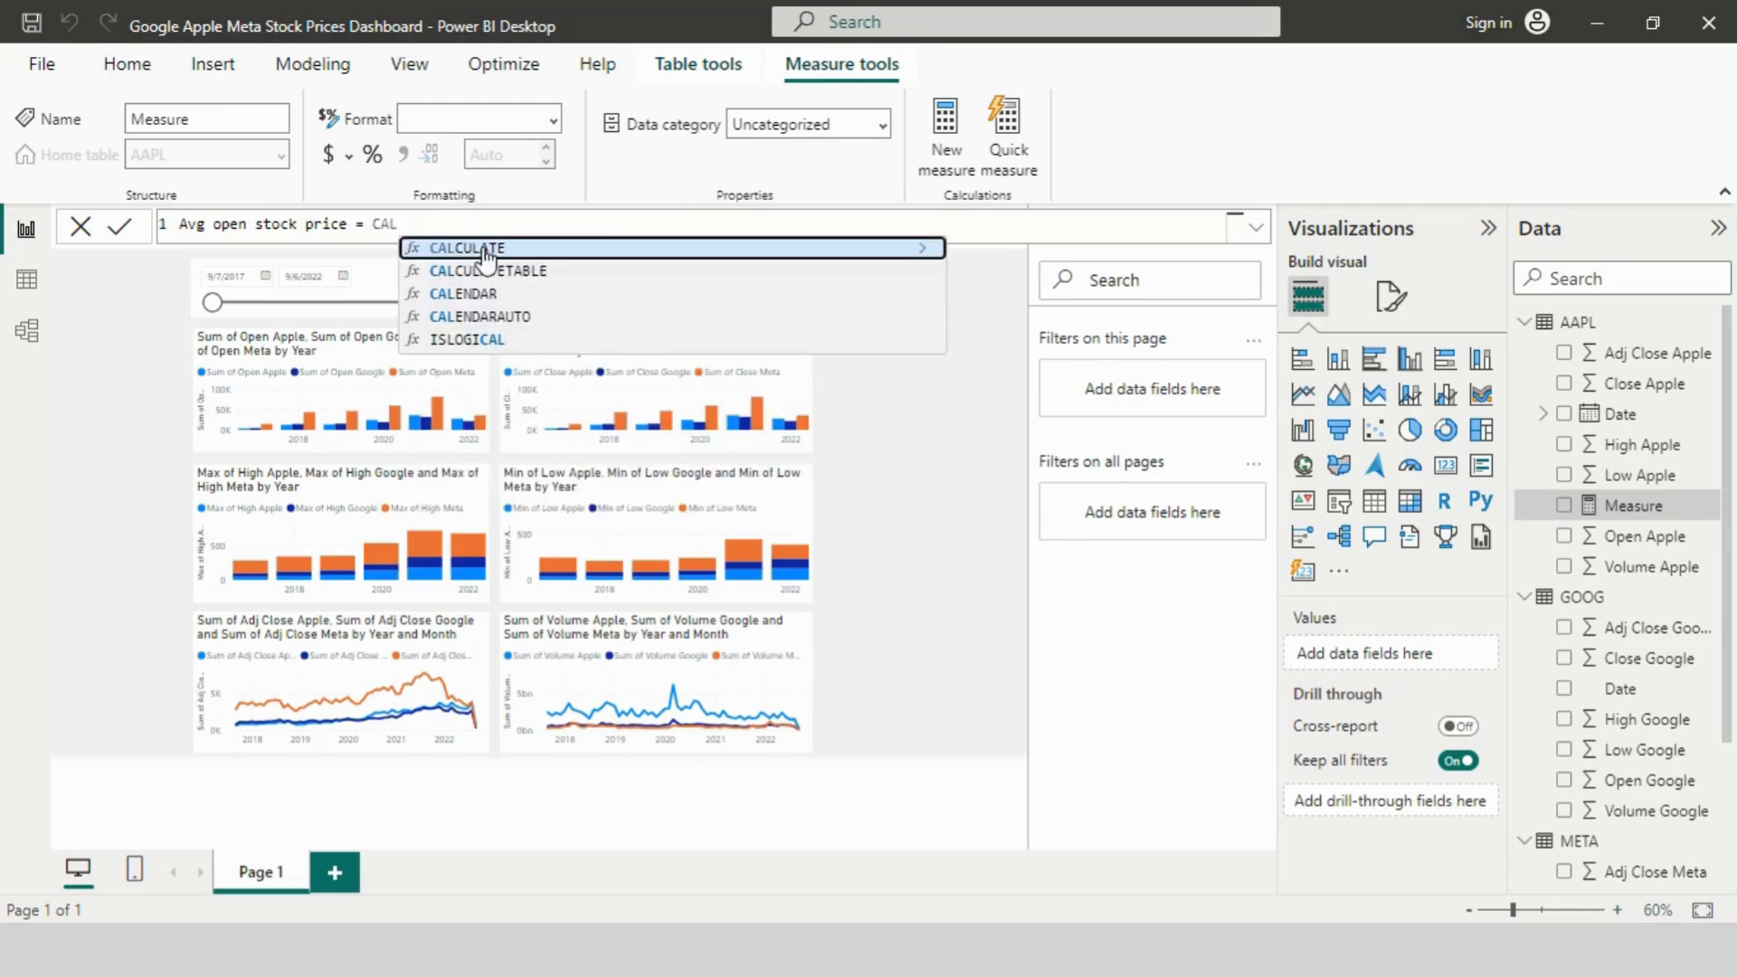
key("Tab")
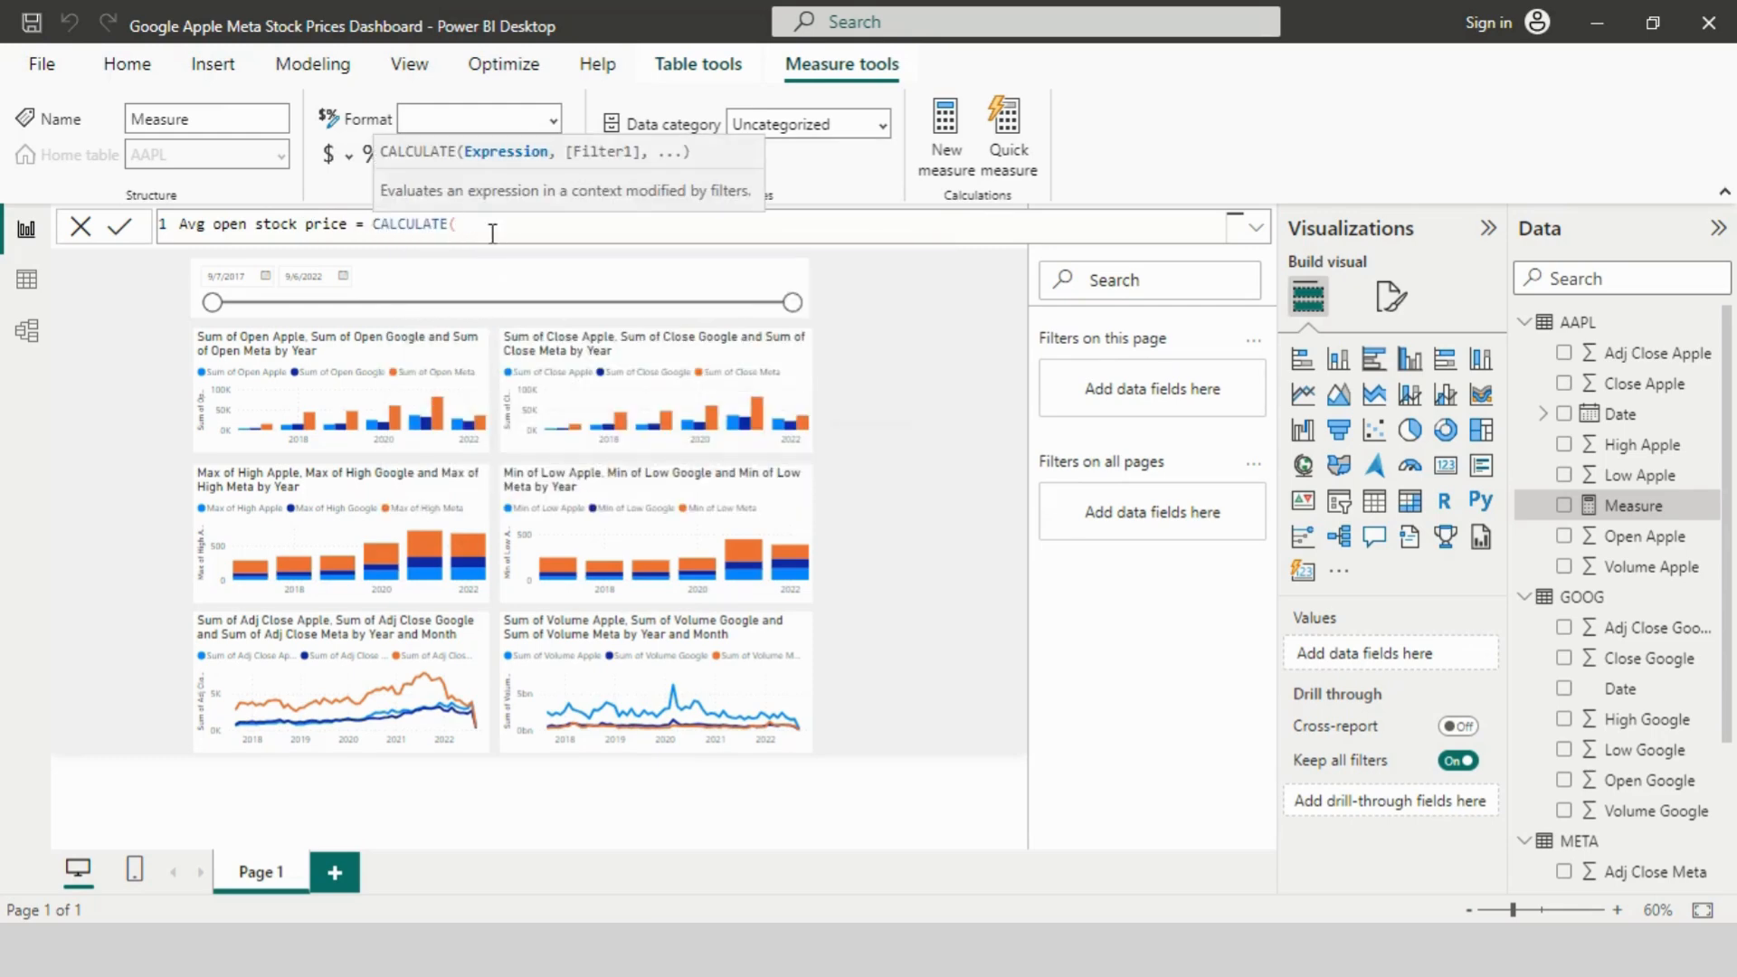
Step: Enter AVERAGEX('AAPL','AAPL'[Open Apple]) as the first term inside CALCULATE
type("AVERAGE")
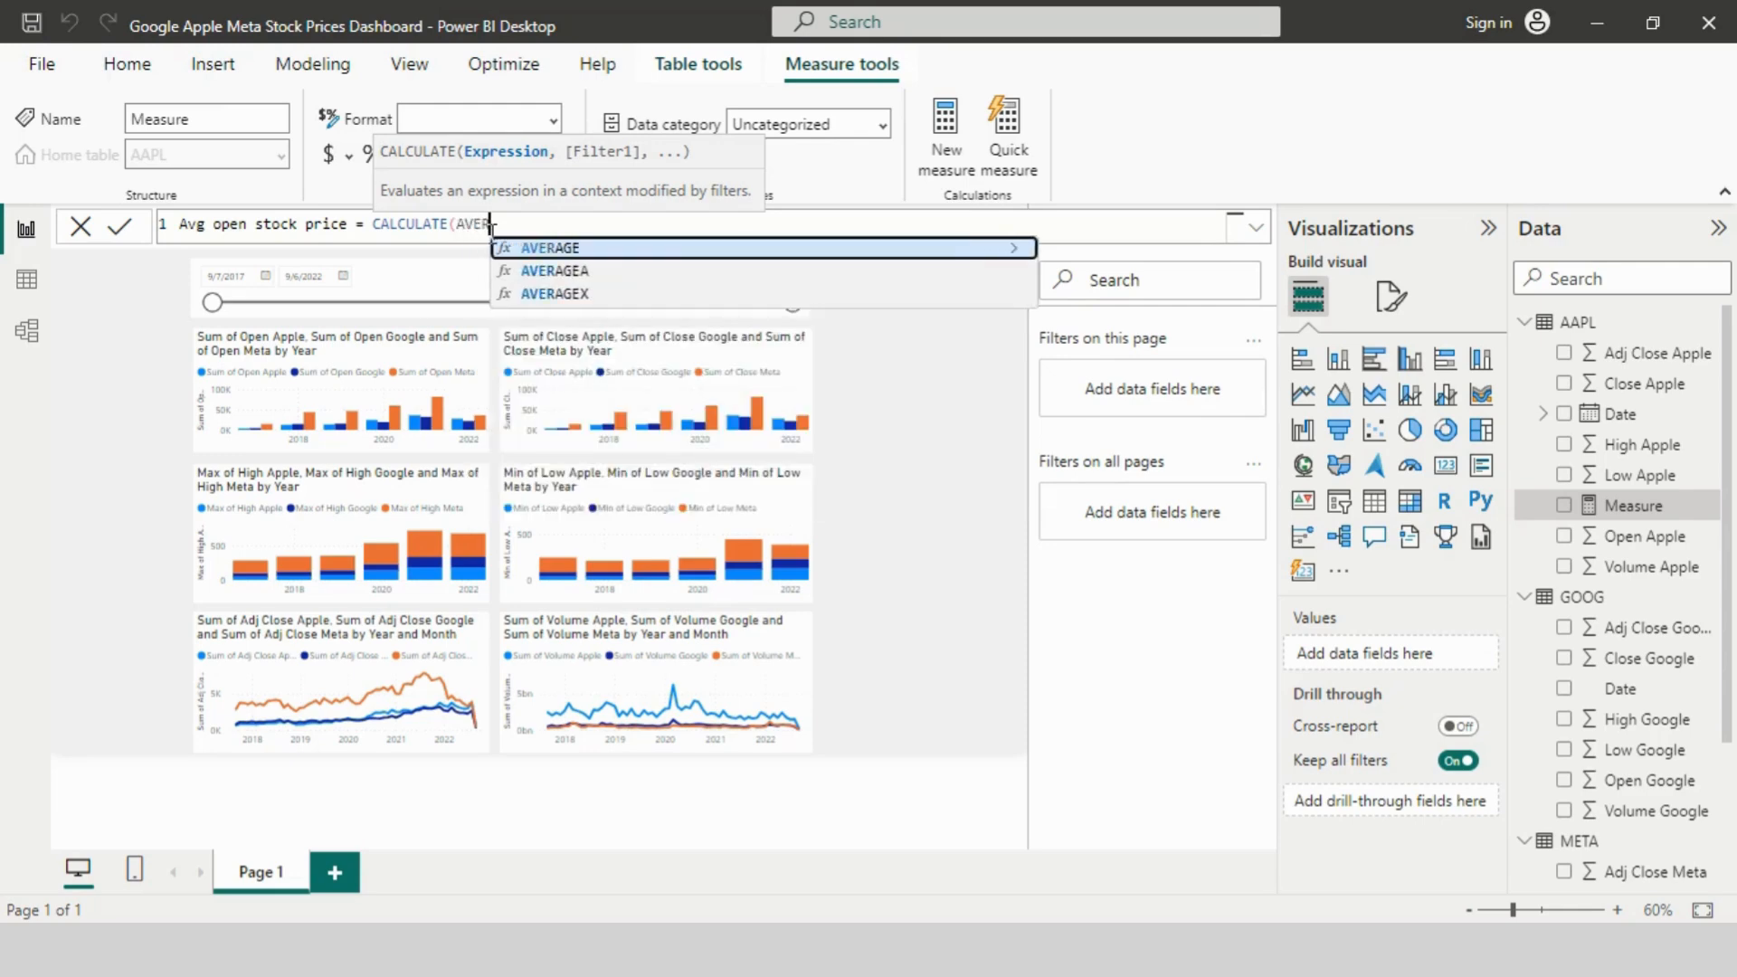
left_click(611, 292)
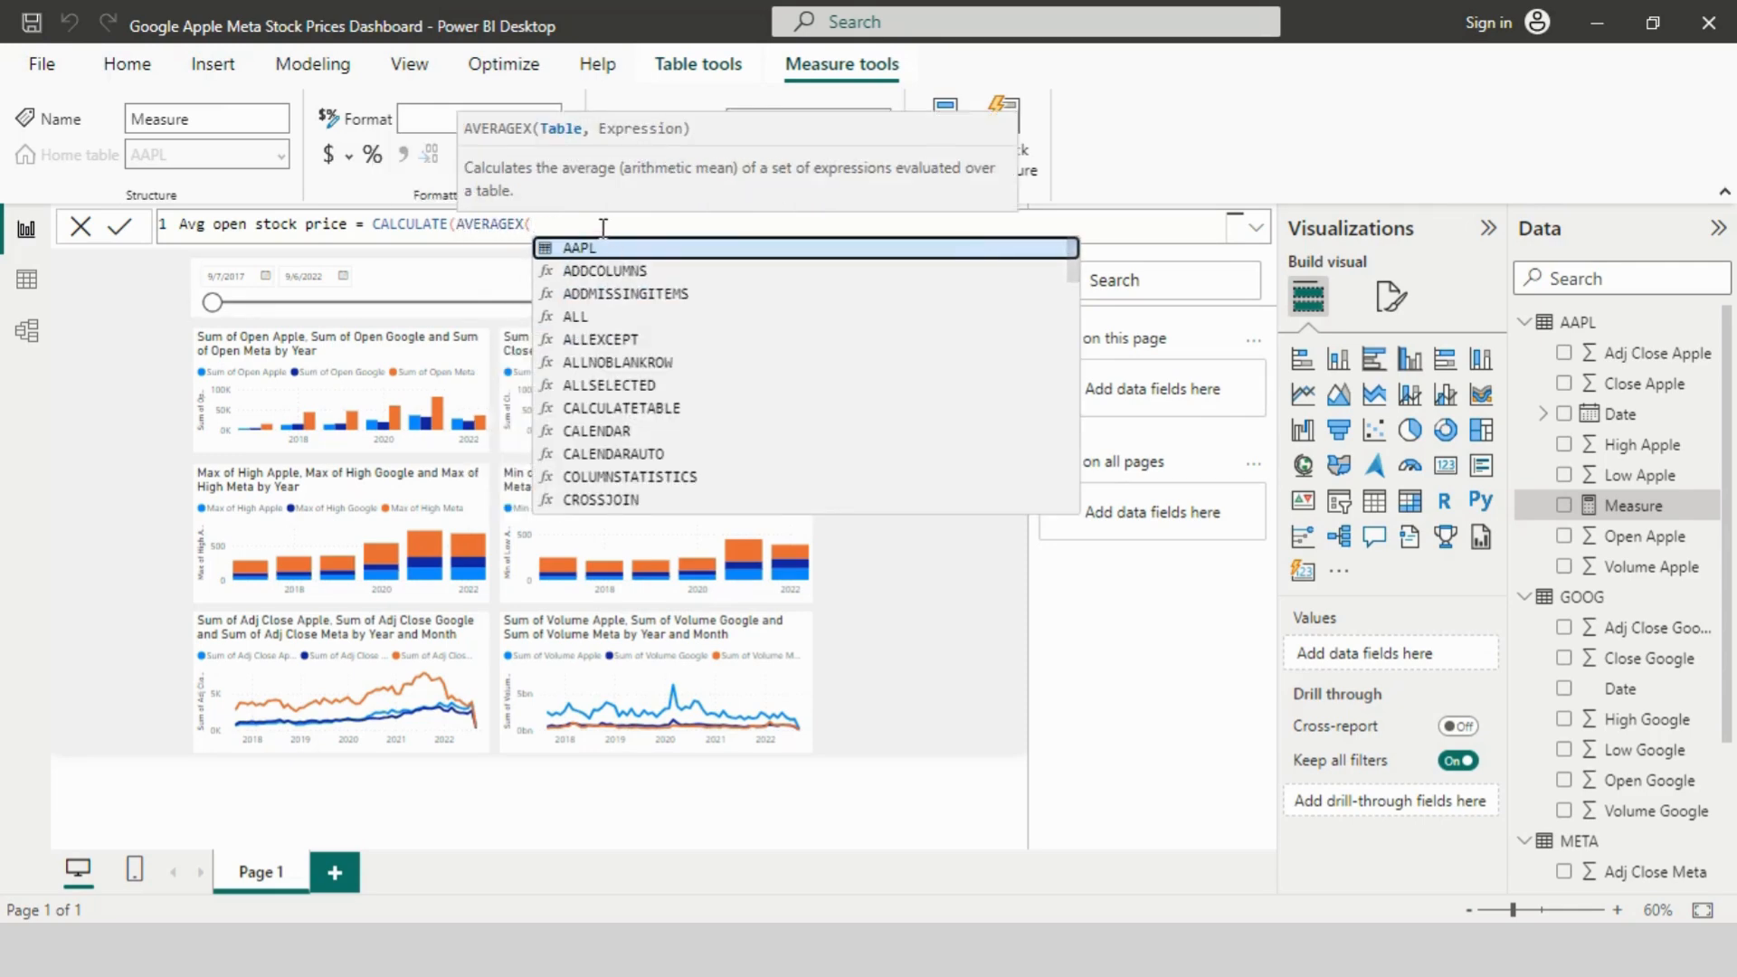
type("'")
left_click(626, 252)
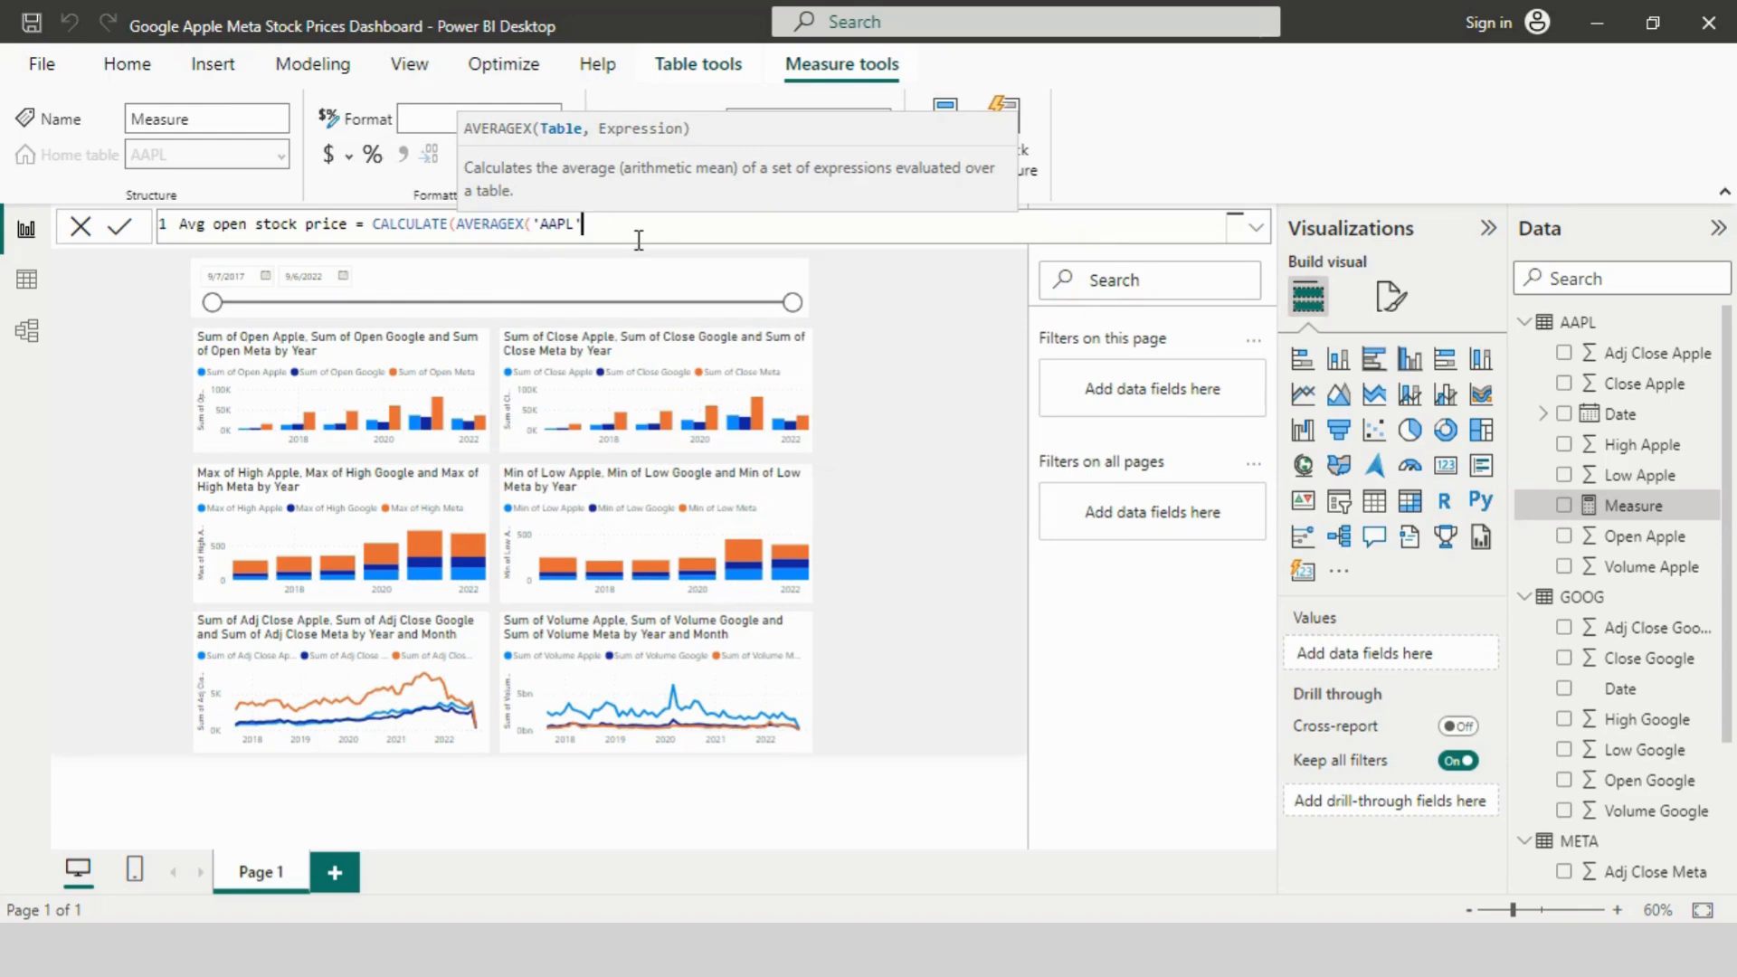
type(",'")
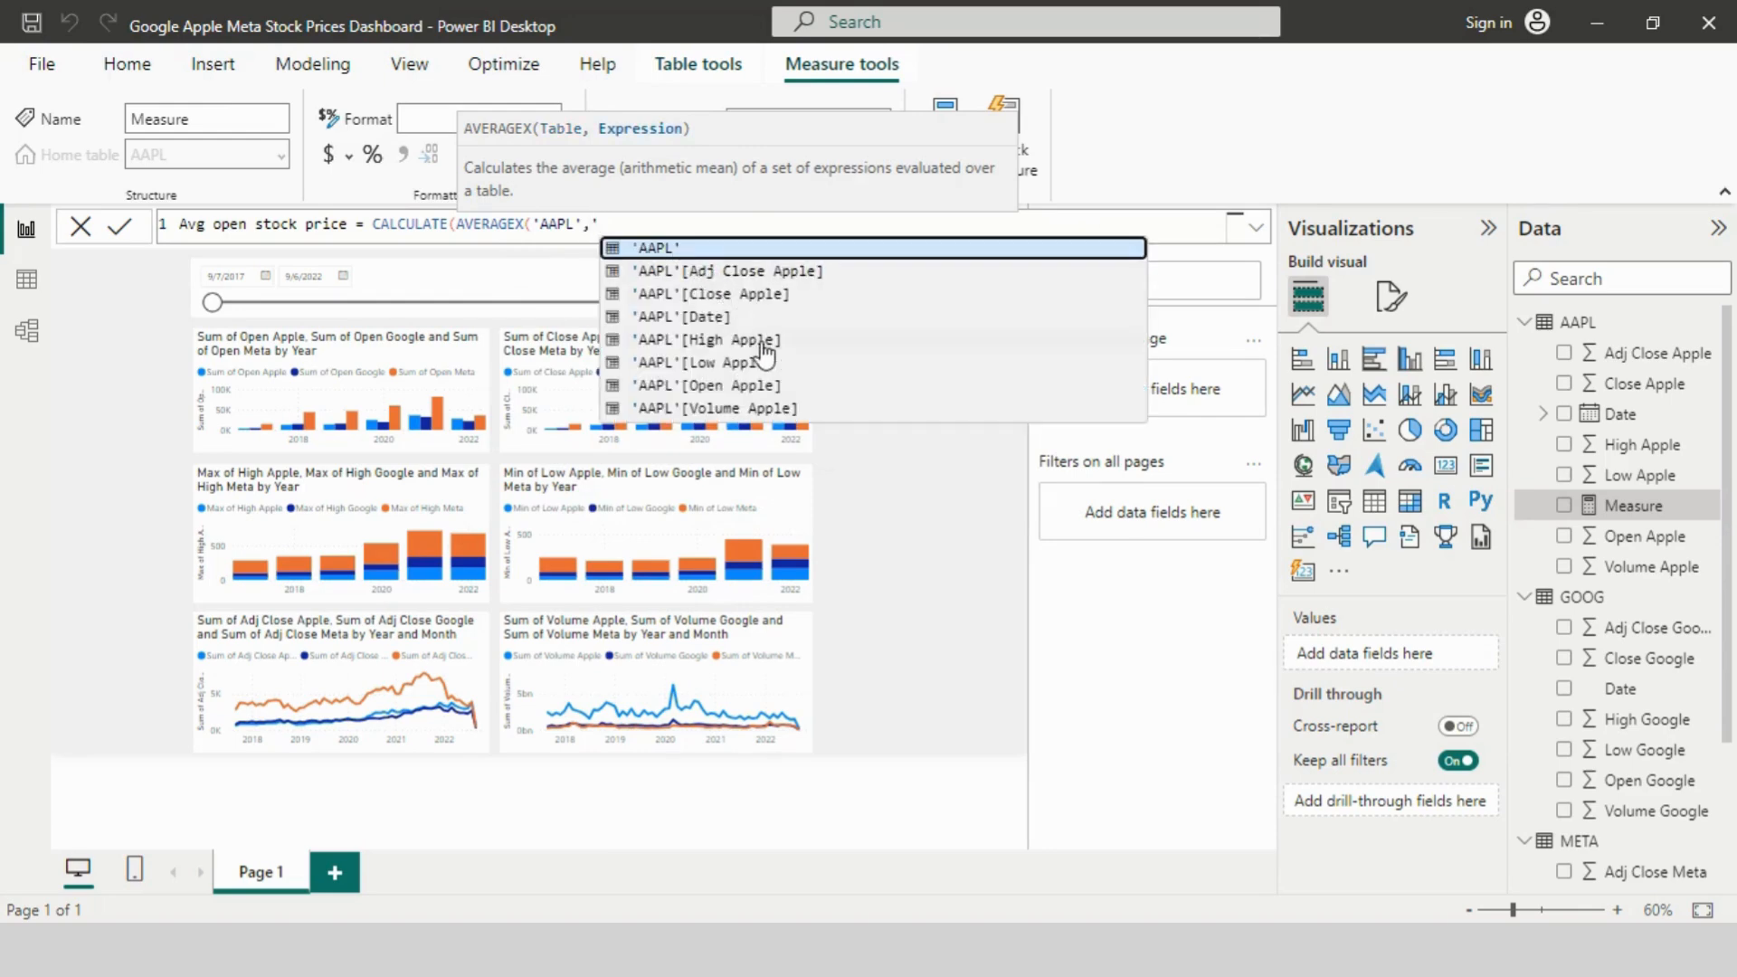
left_click(773, 386)
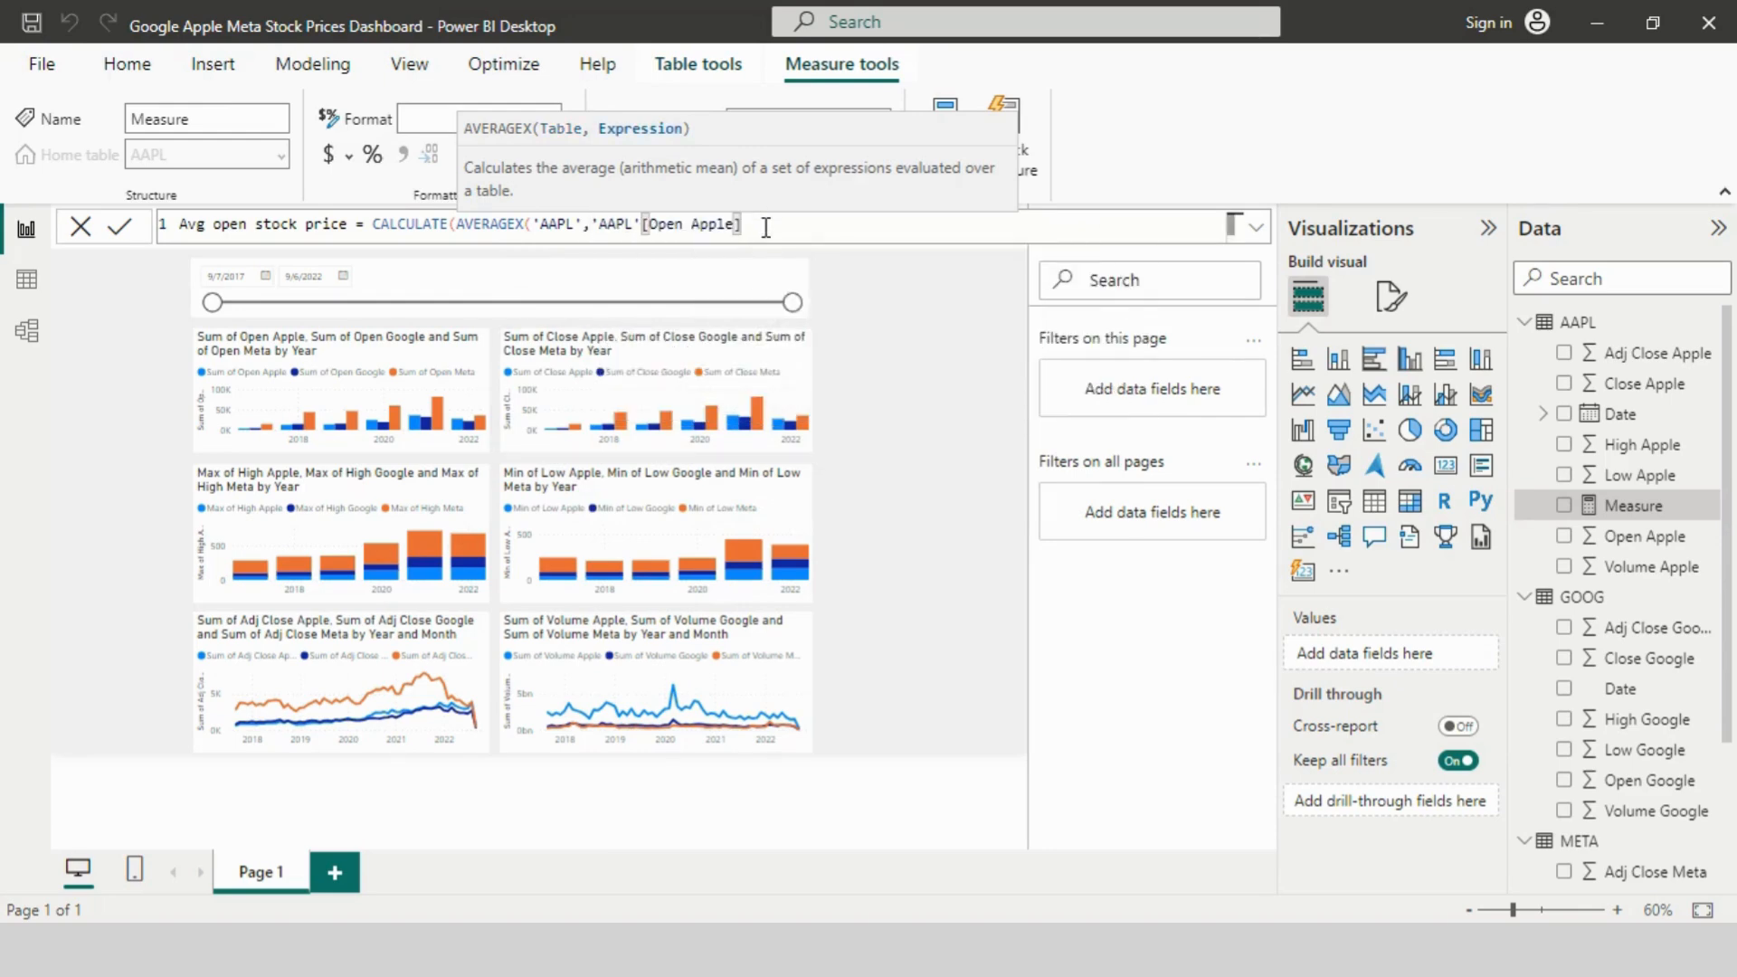
type(")")
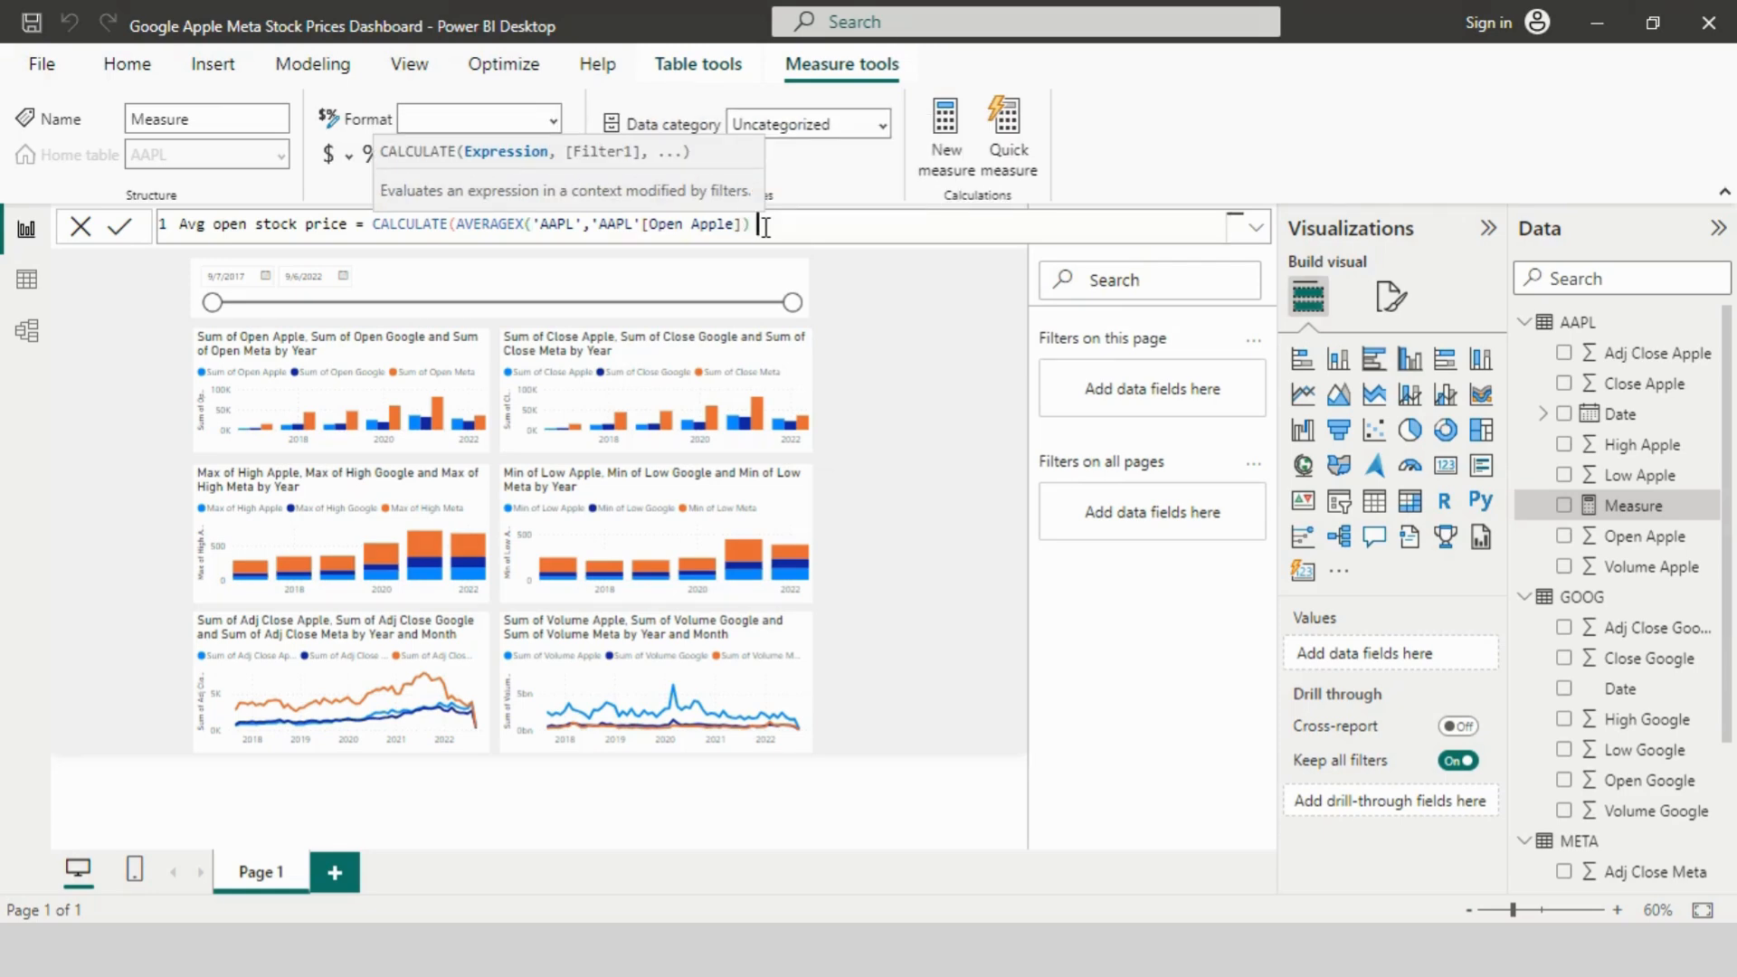
Step: Add AVERAGEX('GOOG', 'GOOG'[Open Google]) as the second term of the open stock price measure
type(" + AVER")
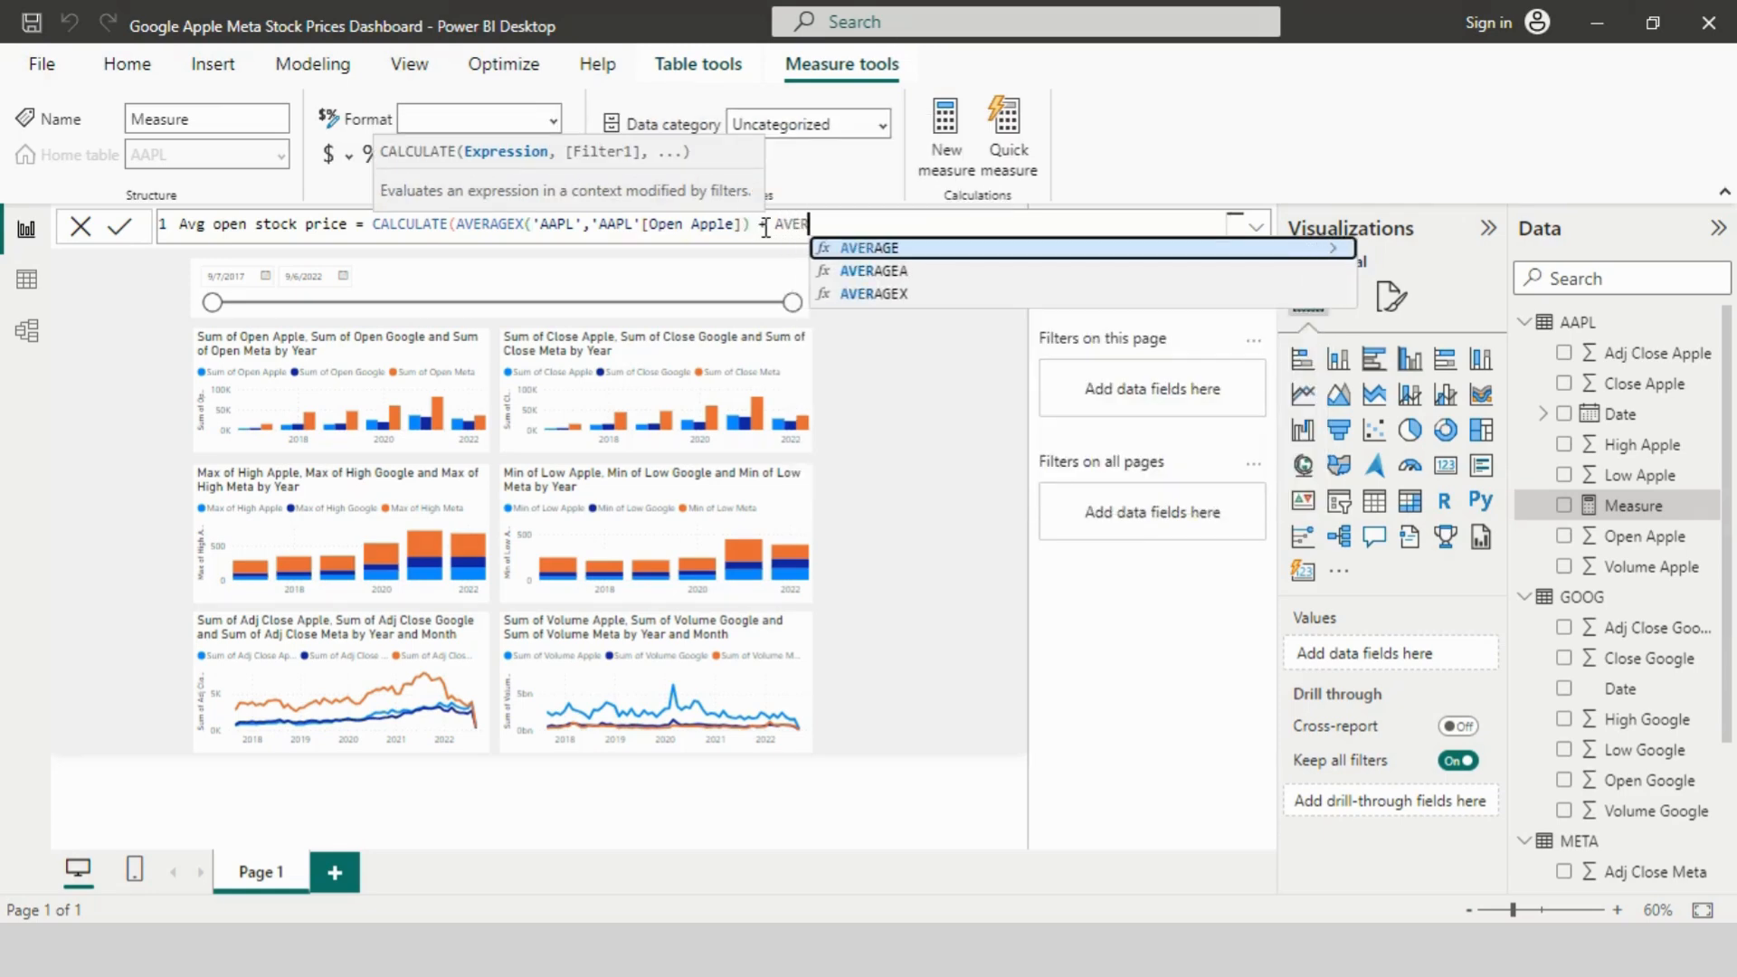
left_click(842, 291)
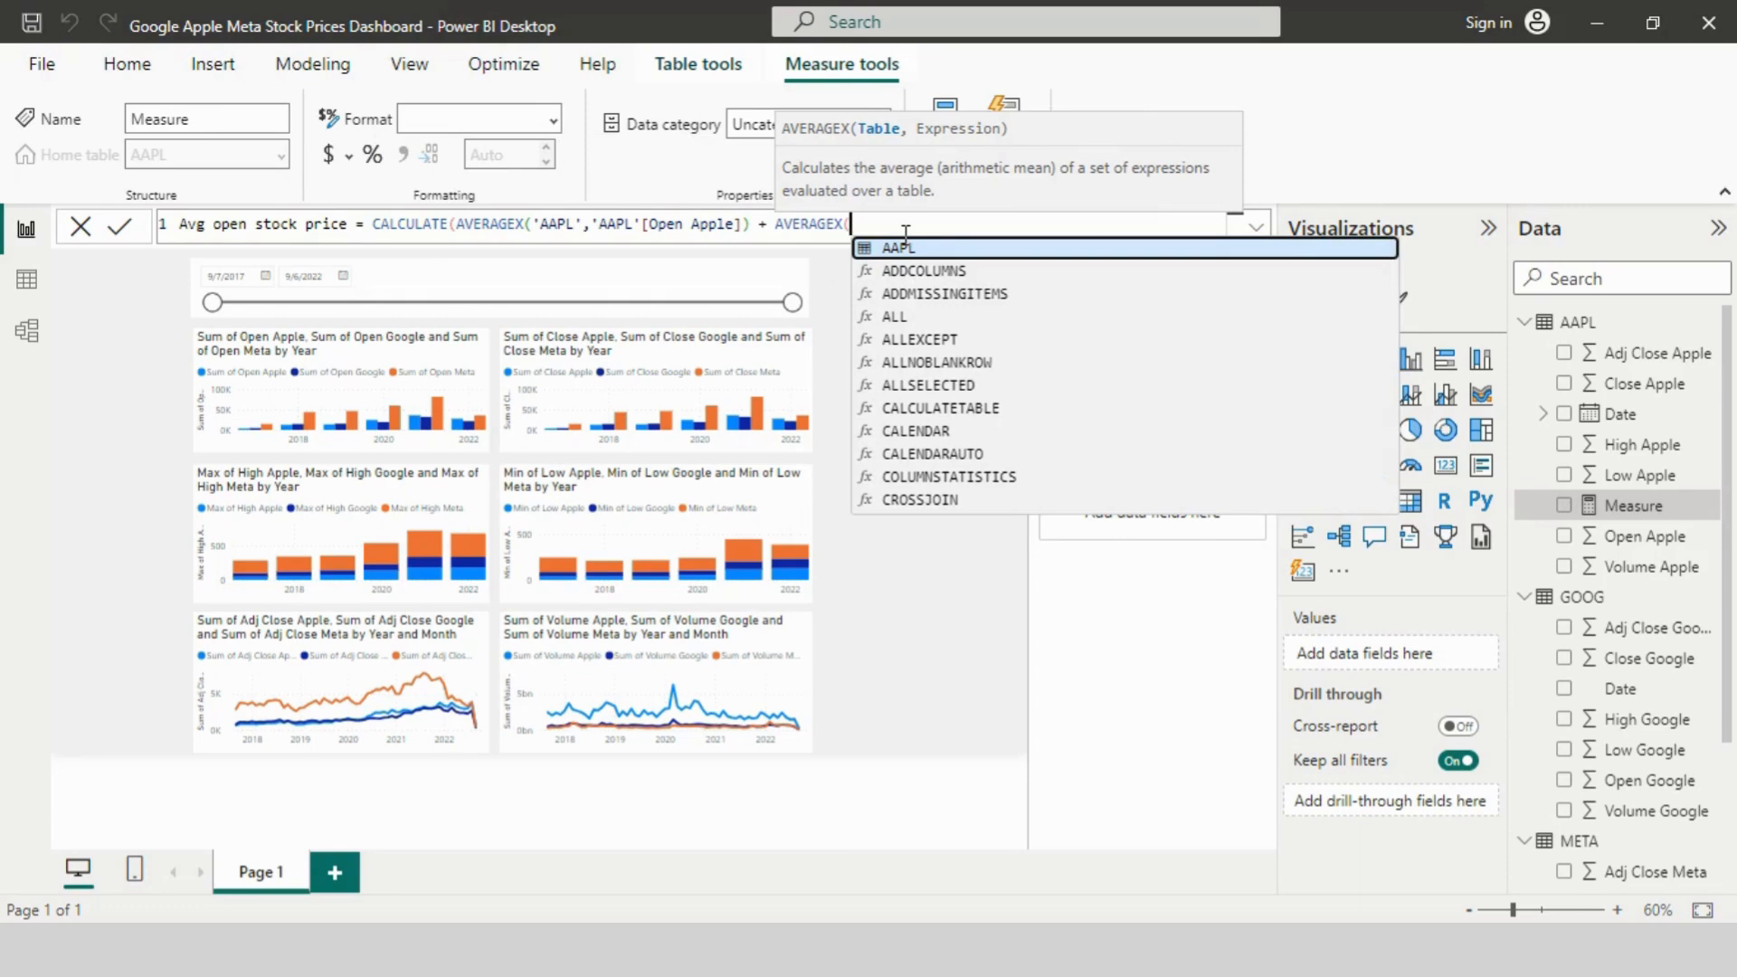
type("'")
left_click(927, 270)
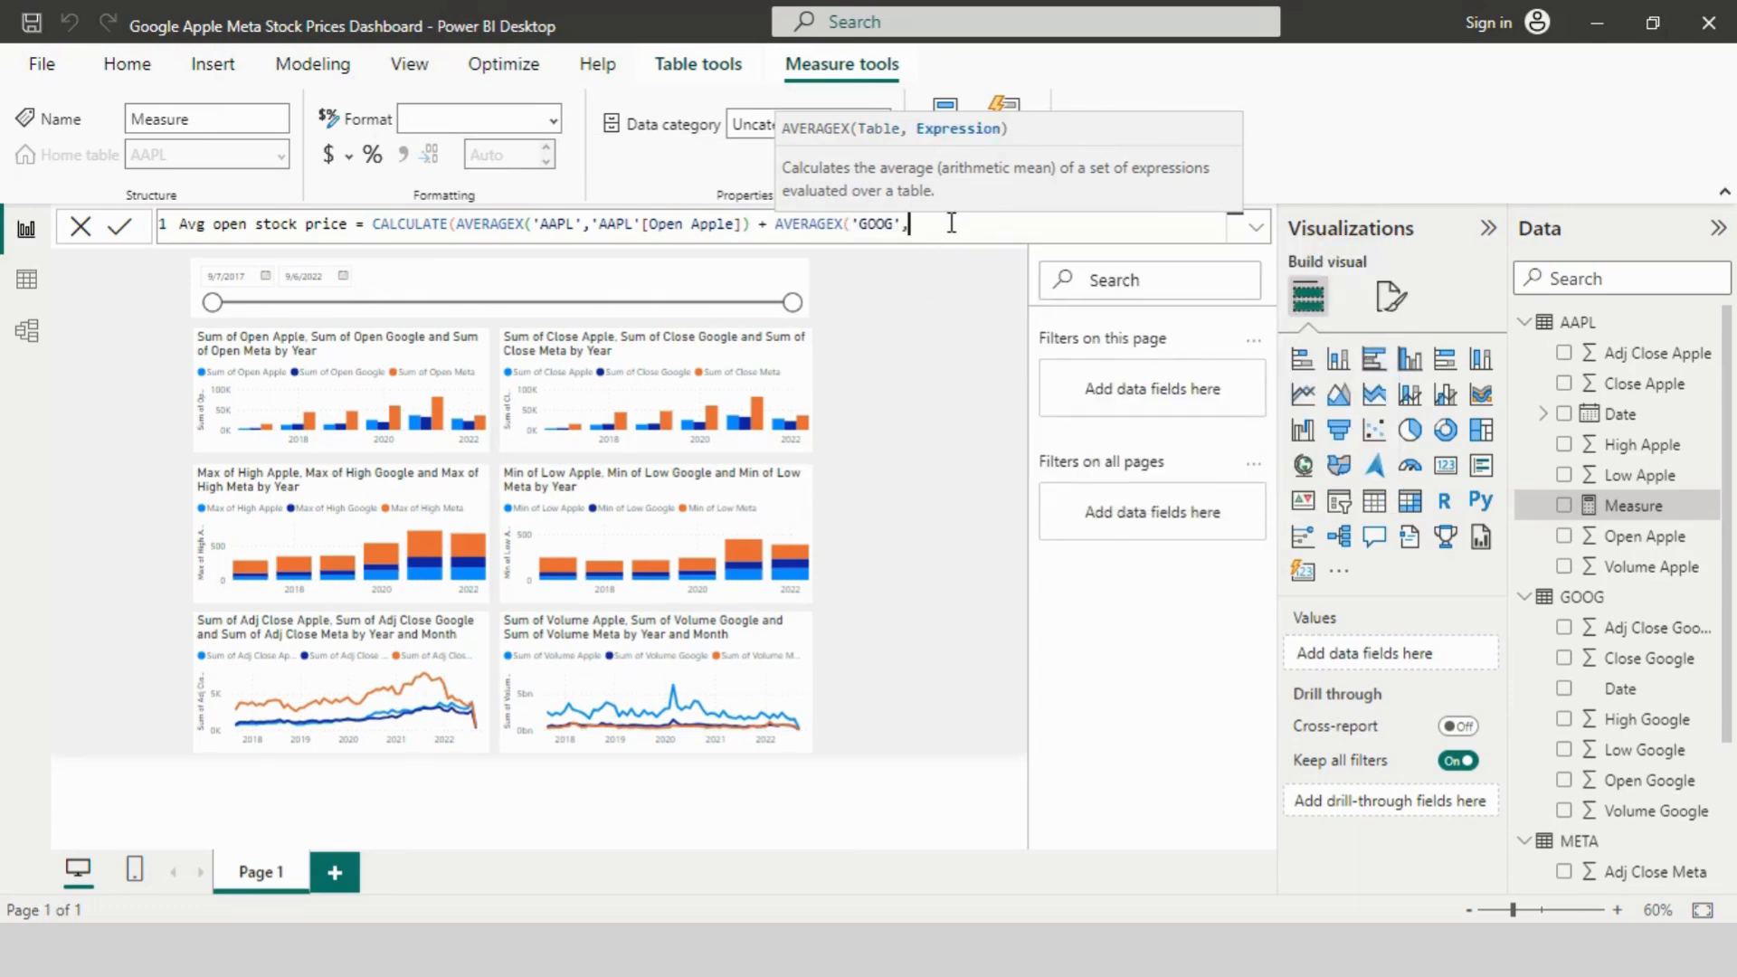
type("'")
left_click(1024, 384)
type(")")
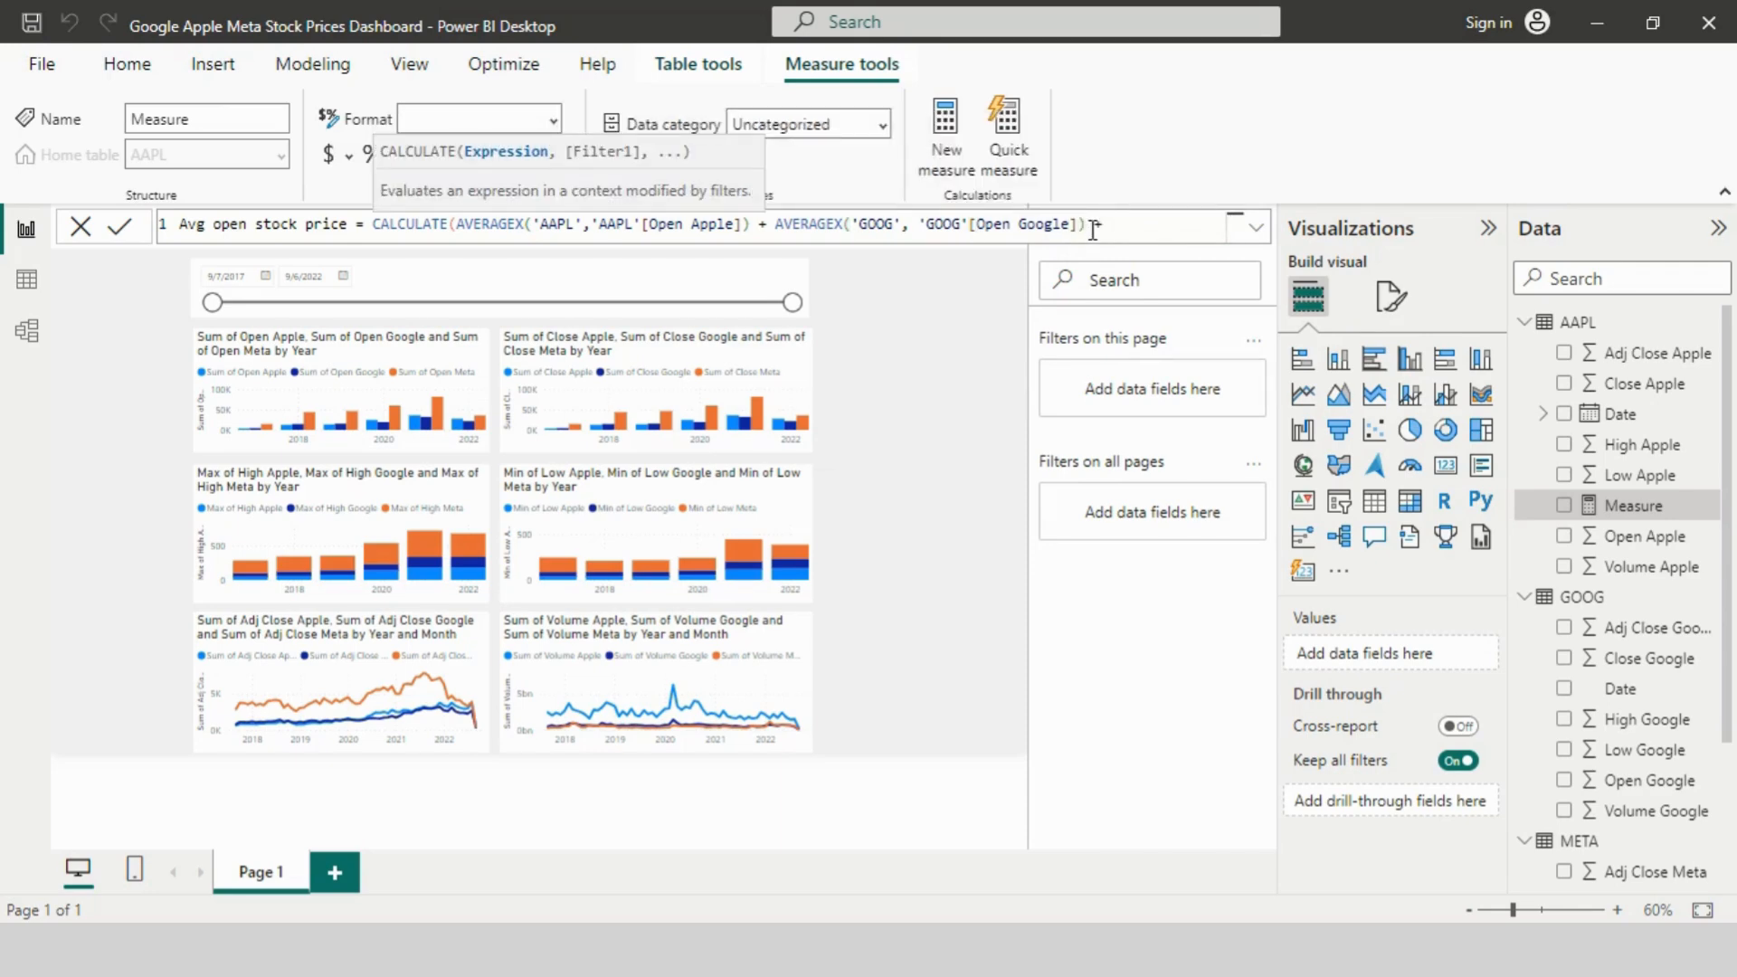
Step: Add AVERAGEX('META','META'[Open Meta]) as the third term, close the CALCULATE expression and commit the open stock price measure
type(" + aver")
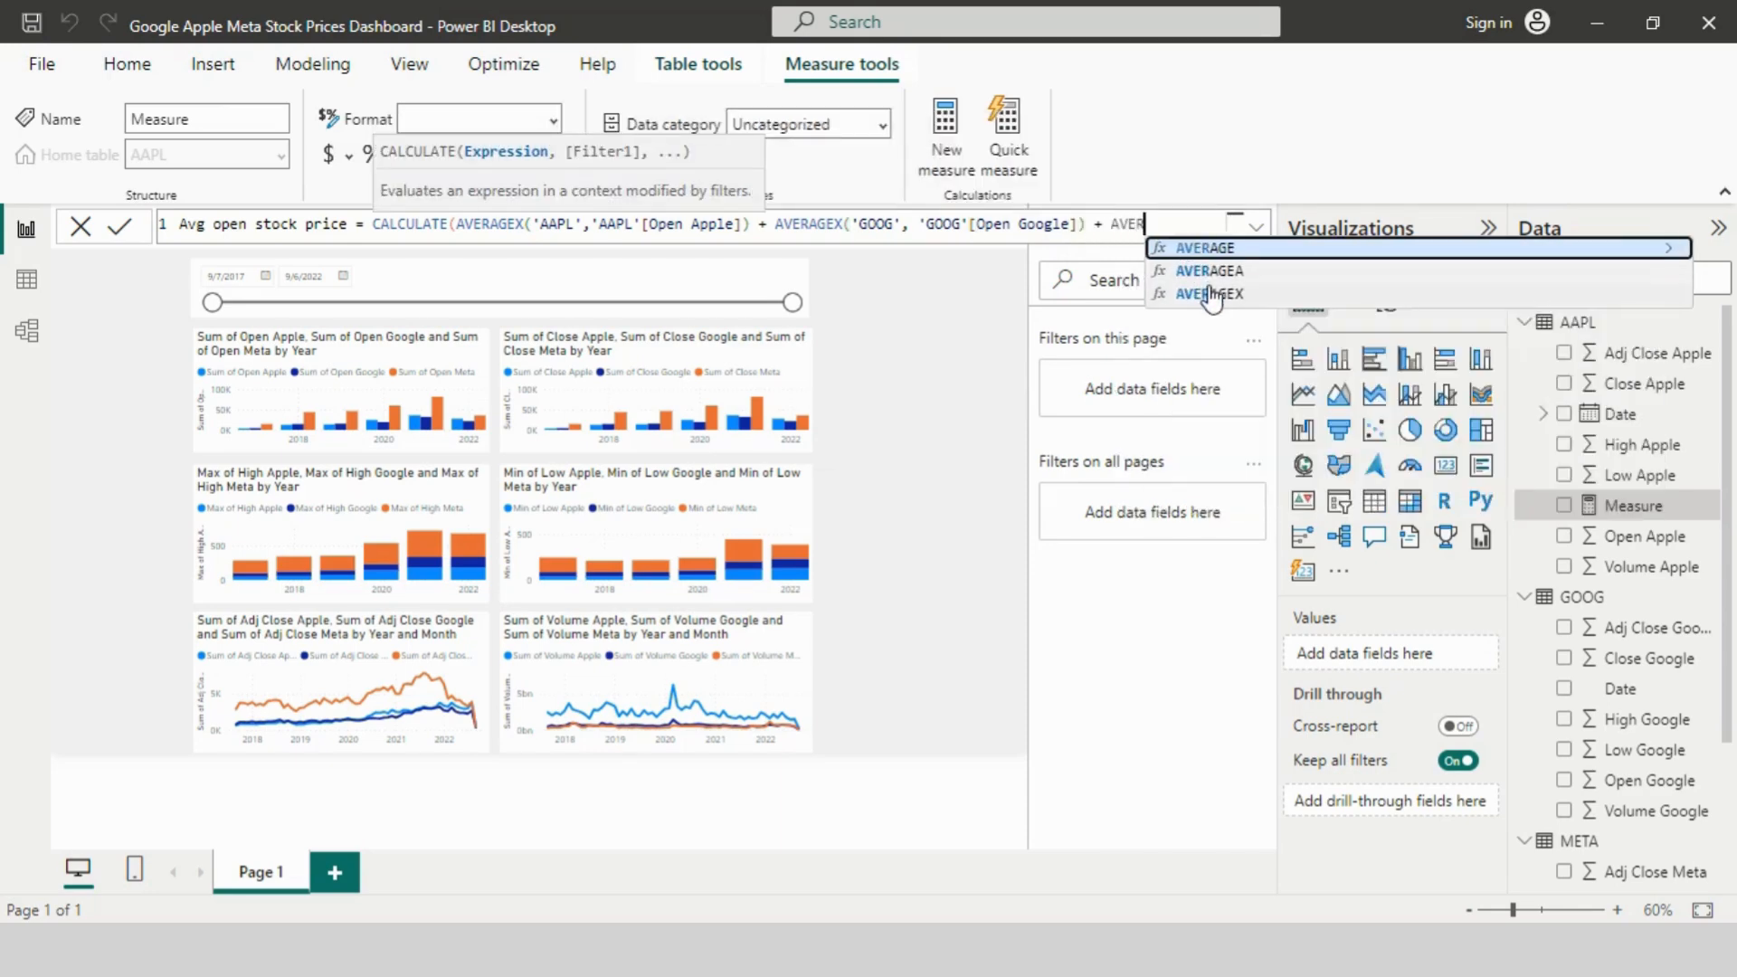
left_click(1208, 291)
type("'")
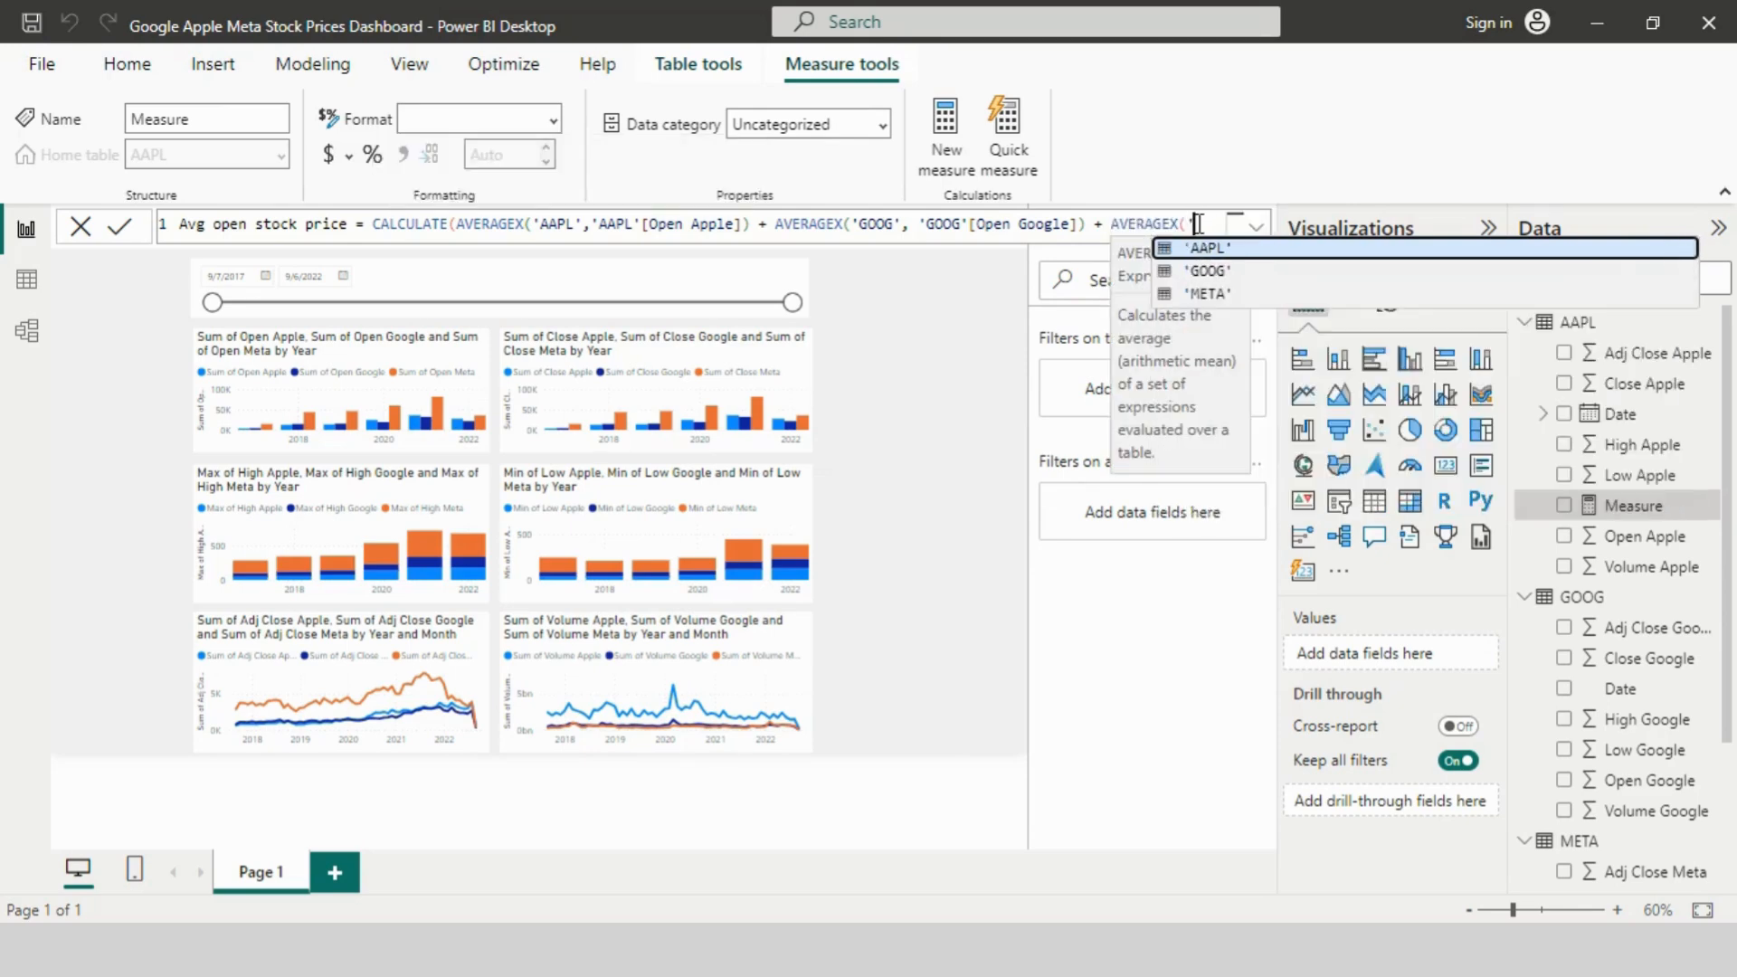
left_click(1213, 293)
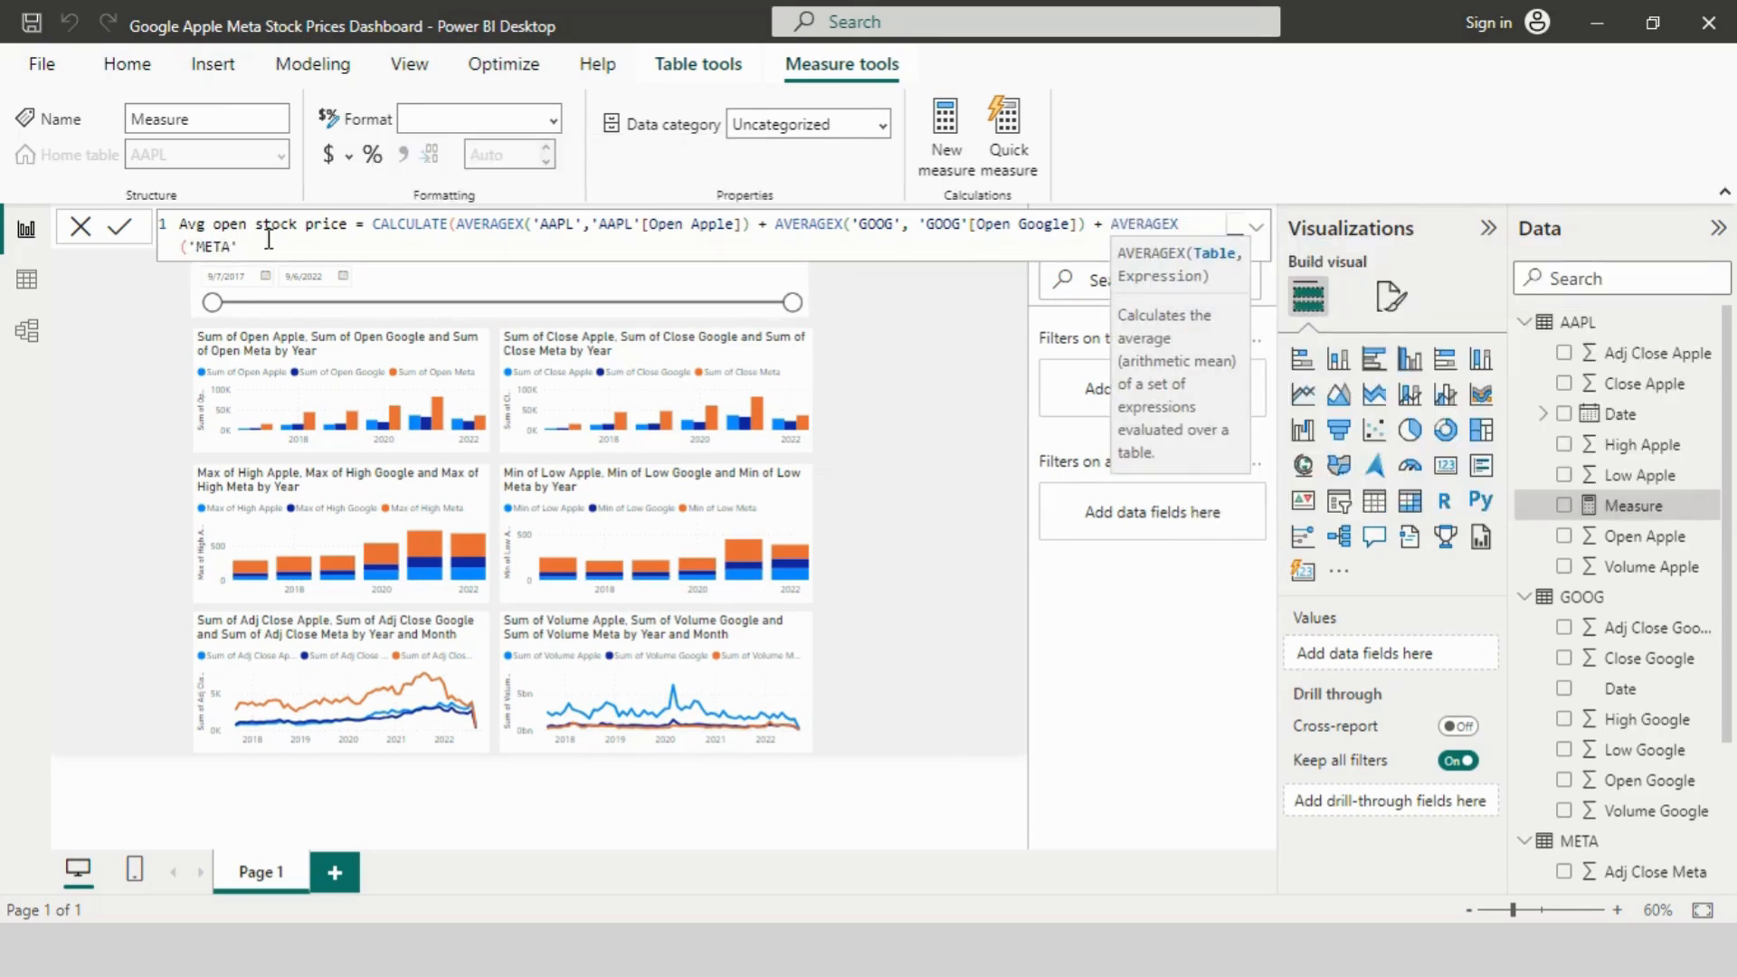
type(",")
left_click(419, 419)
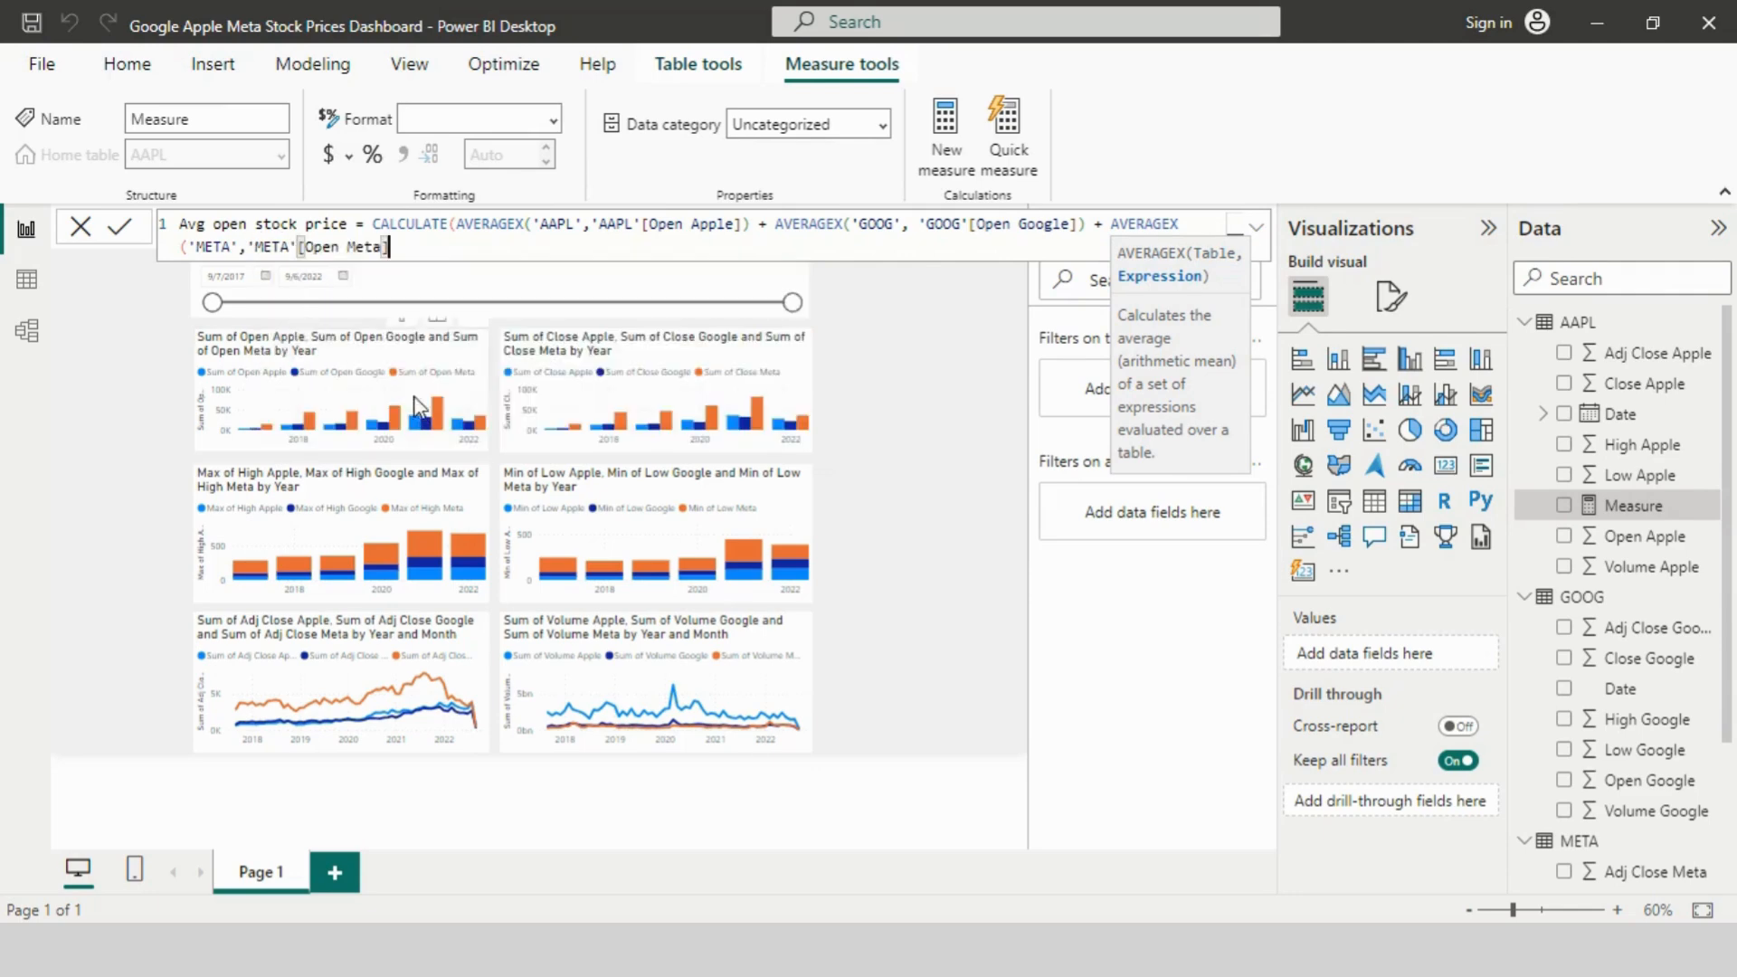
type(")")
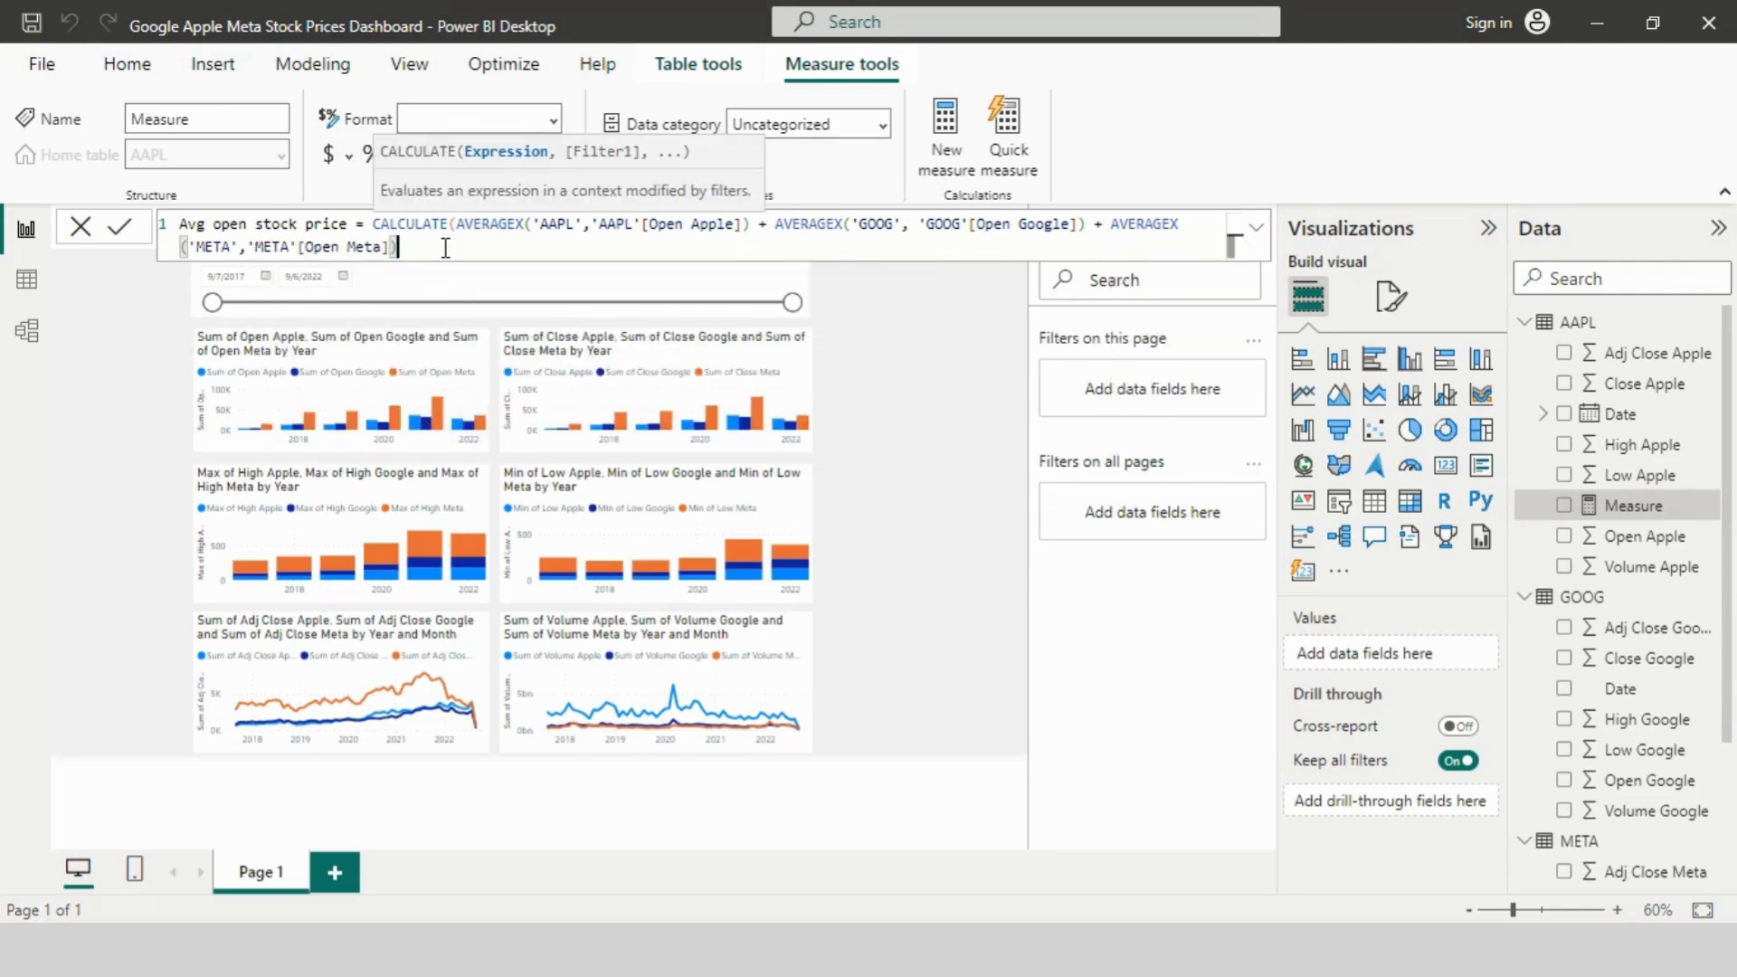
type(")")
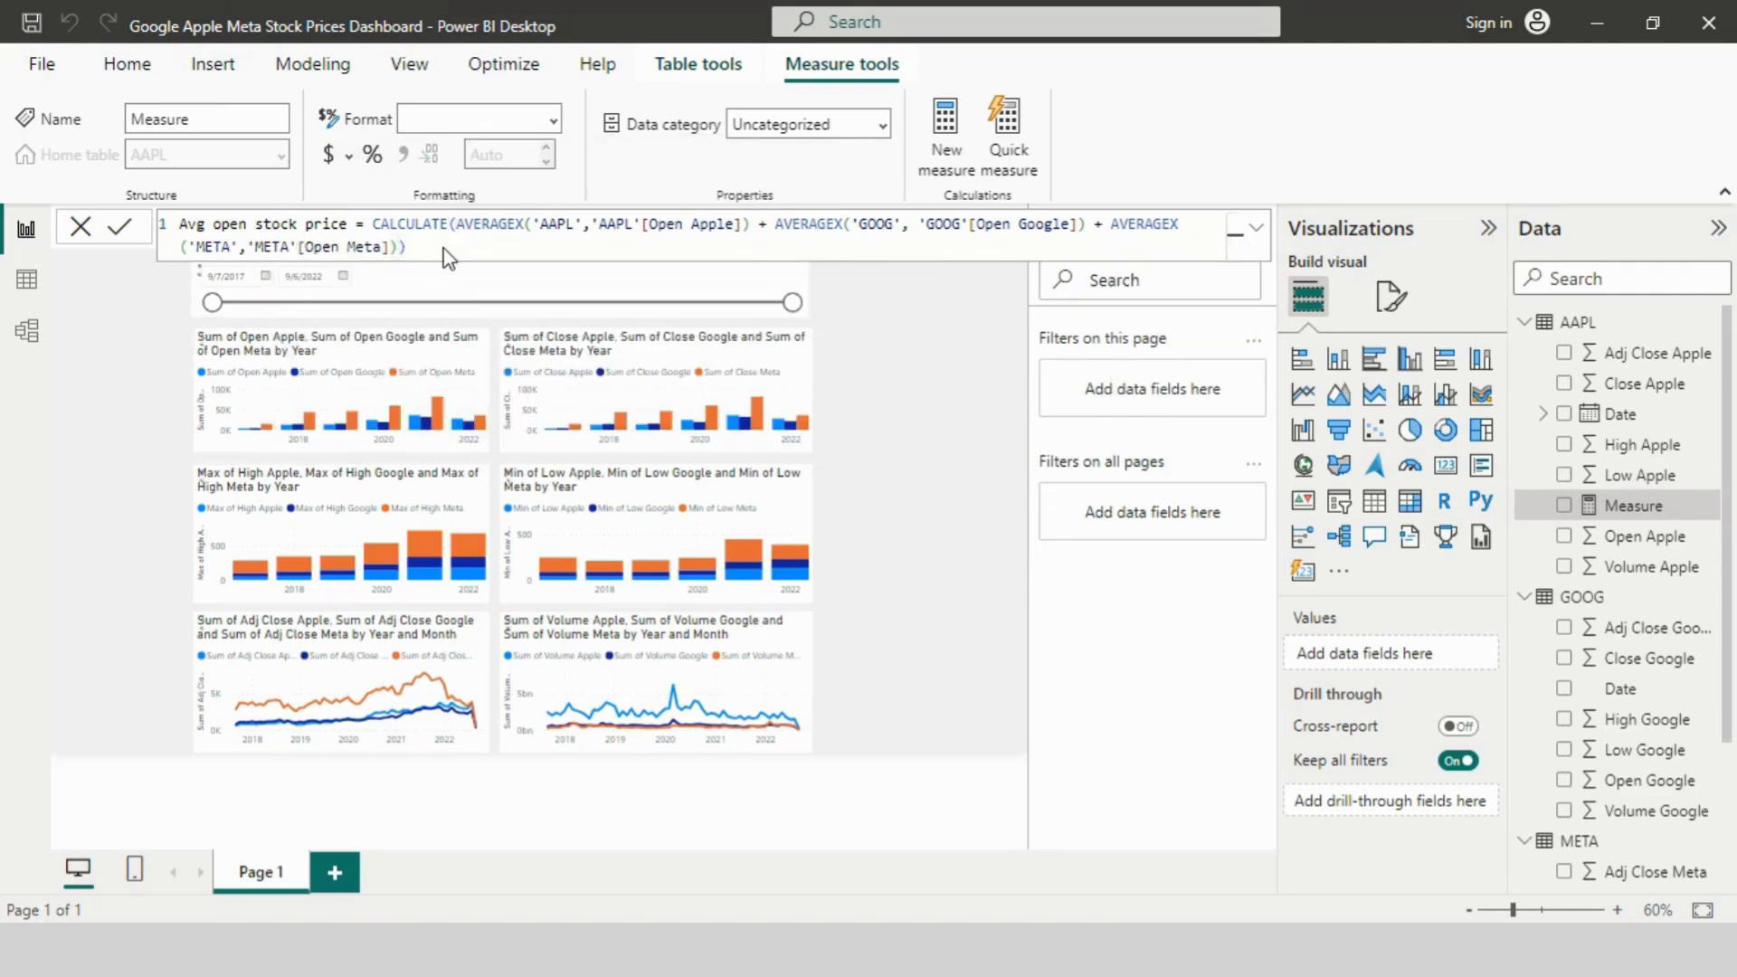
key("Return")
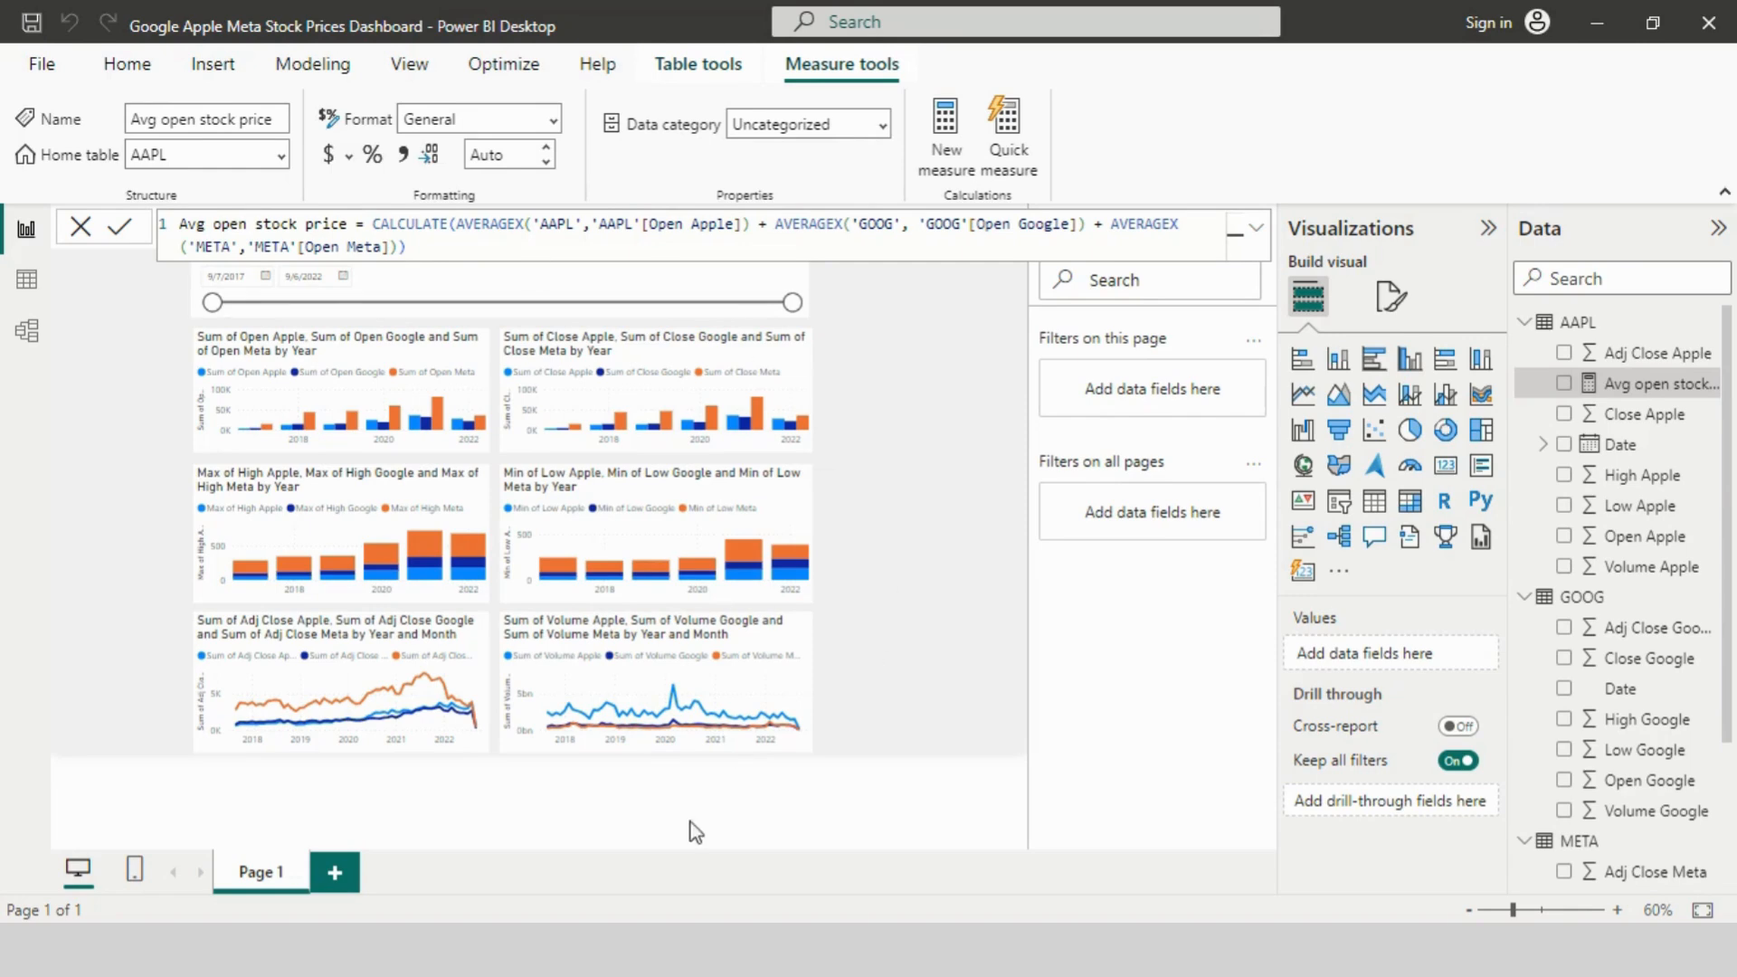
Step: Create another measure in the AAPL table named "Avg Close Stock price" and begin its formula with CALCULATE
right_click(1578, 324)
left_click(1430, 377)
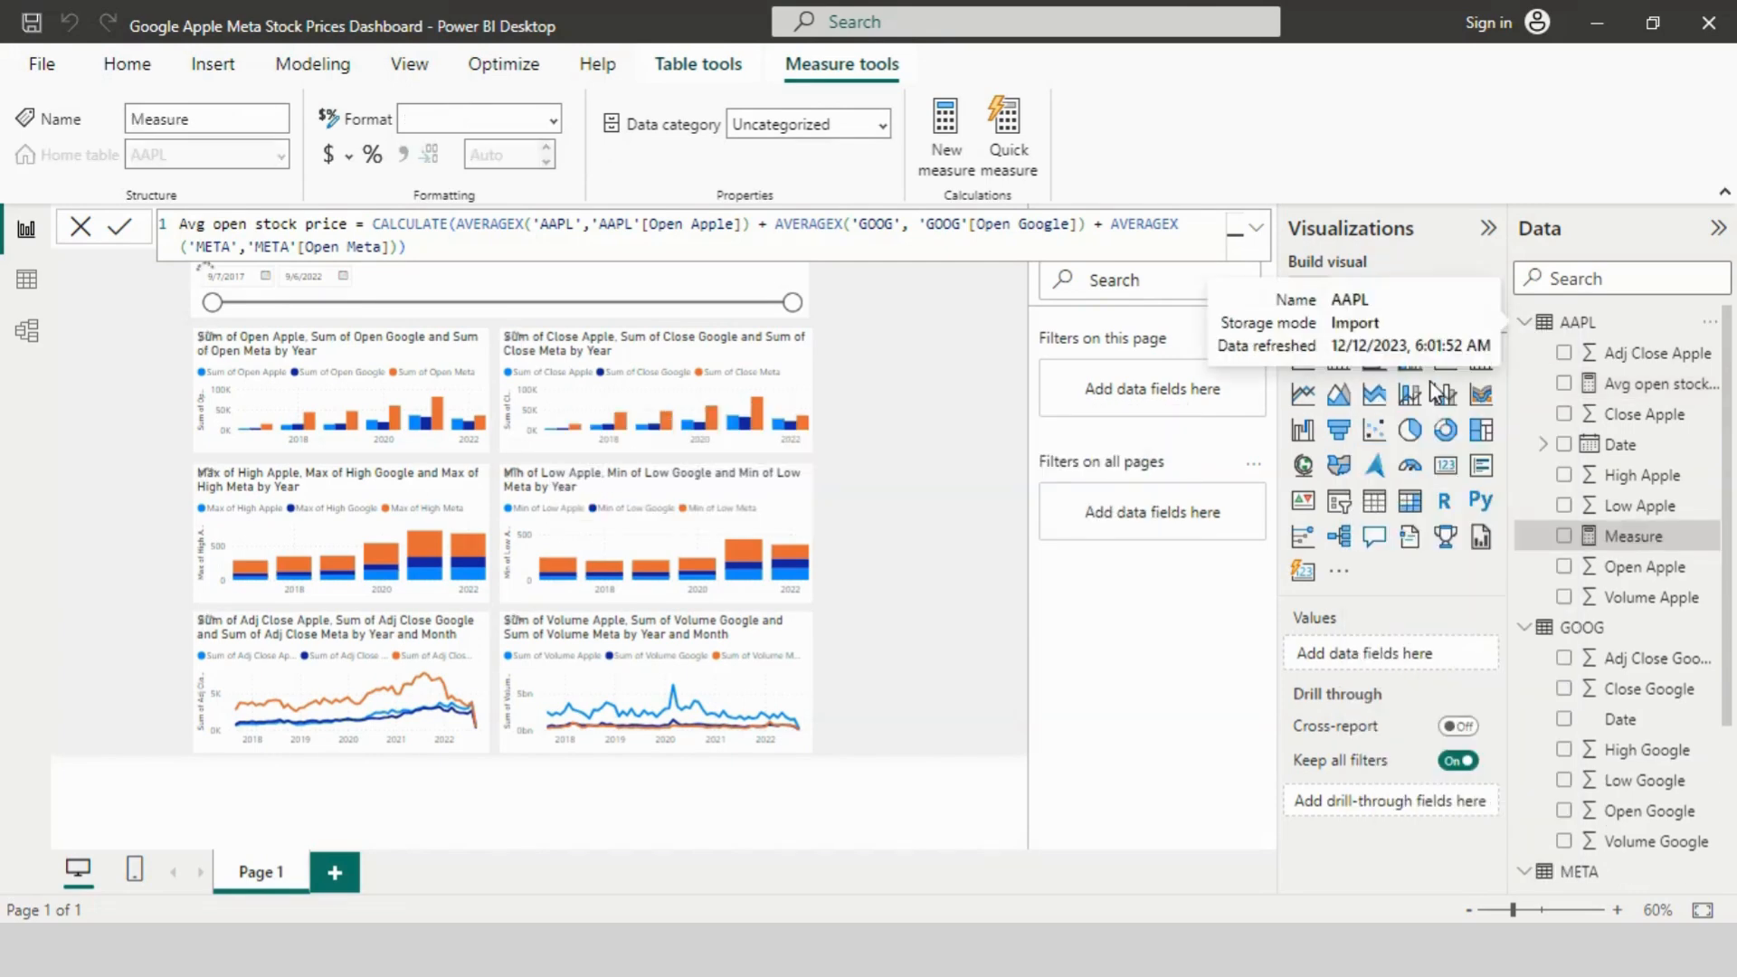
type("Avg Close Stock price")
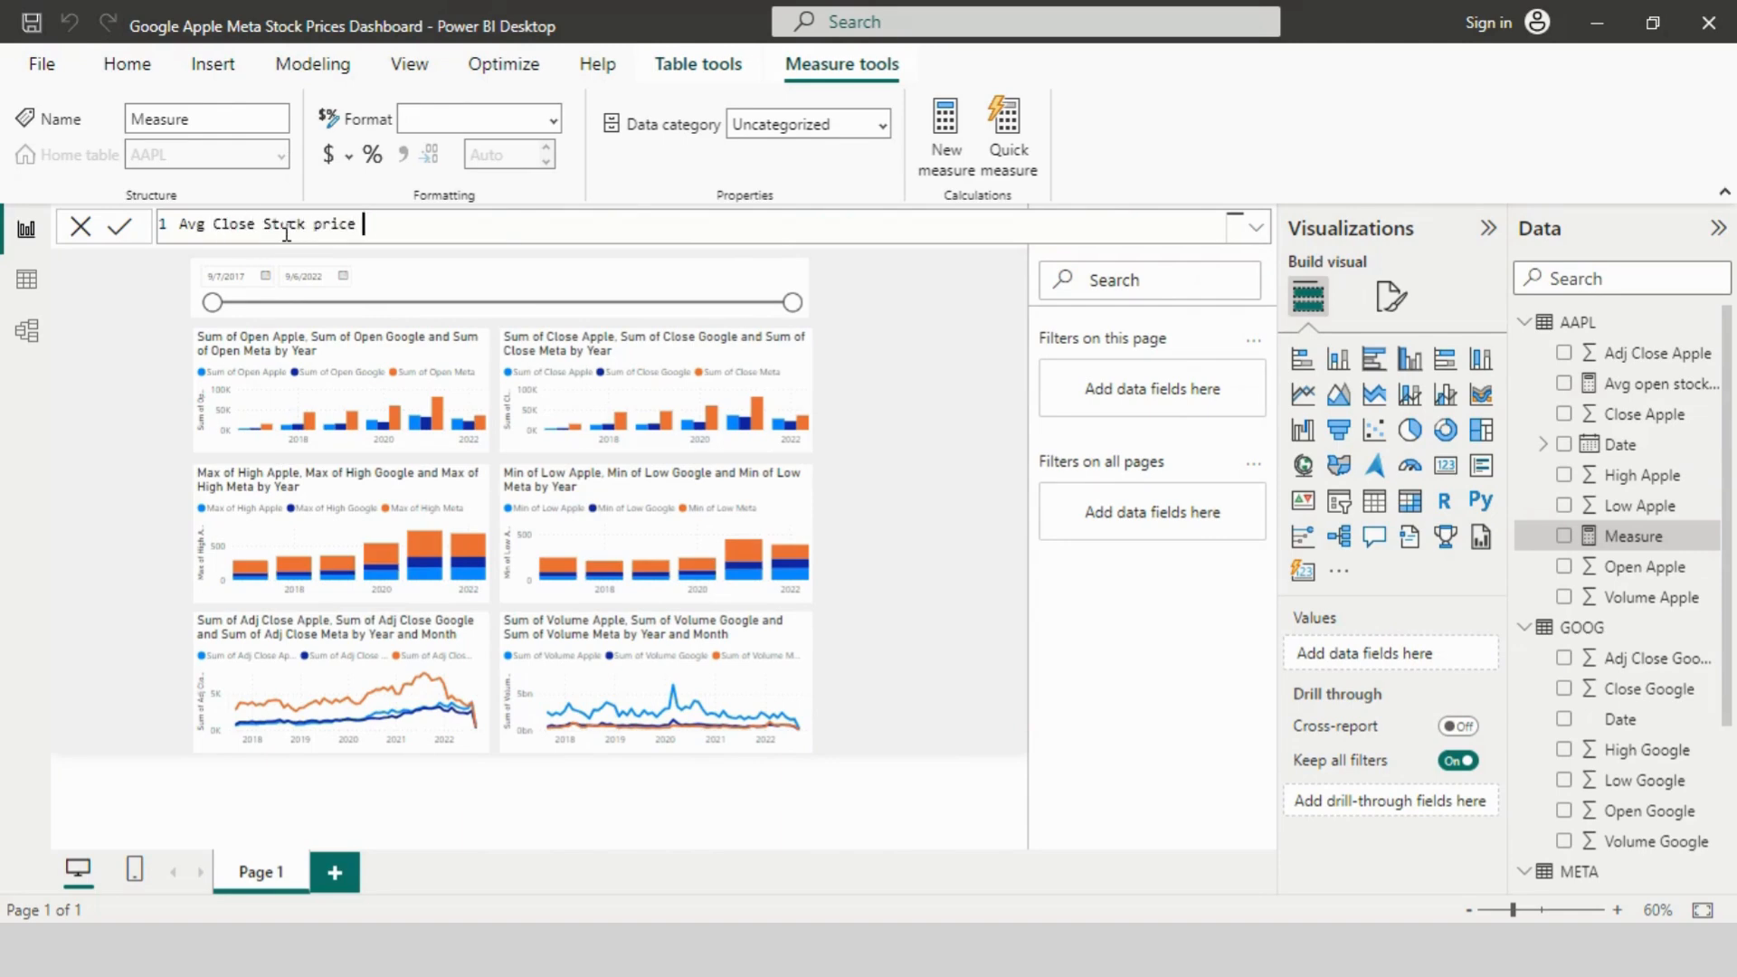
type("CAL")
key("Tab")
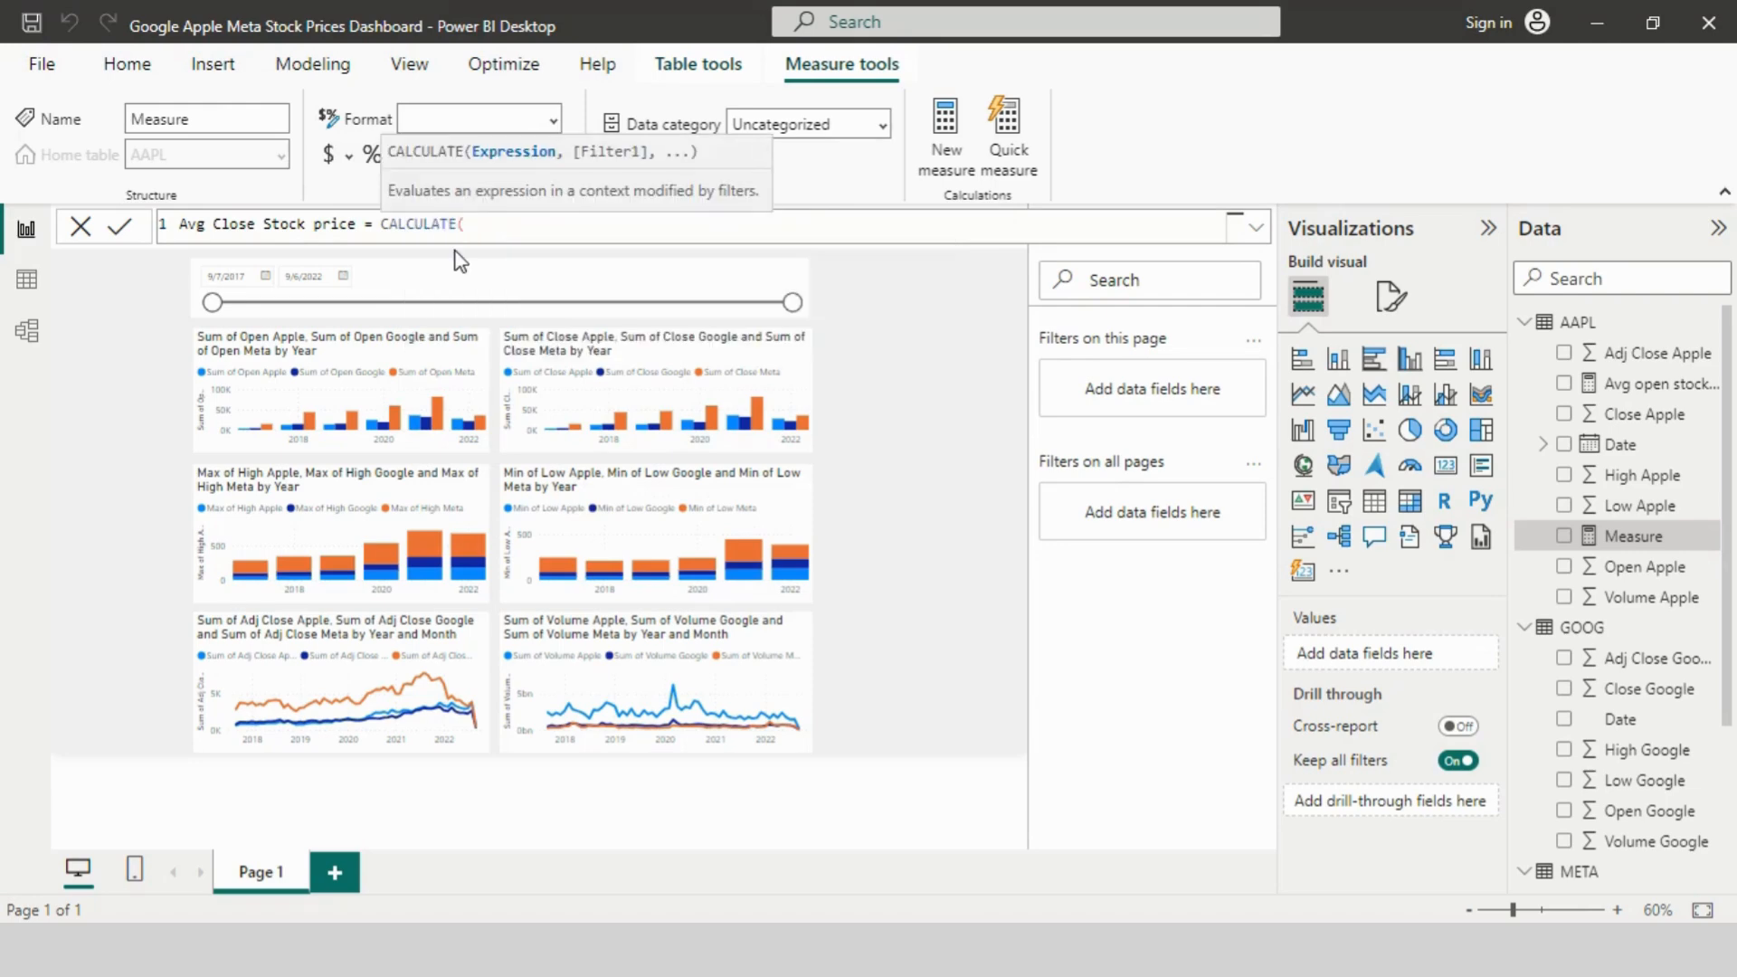
Step: Enter AVERAGEX('AAPL','AAPL'[Close Apple]) as the first term of the close stock price measure, followed by a plus sign
type("AV")
key("Down")
key("Down")
key("Tab")
type("'")
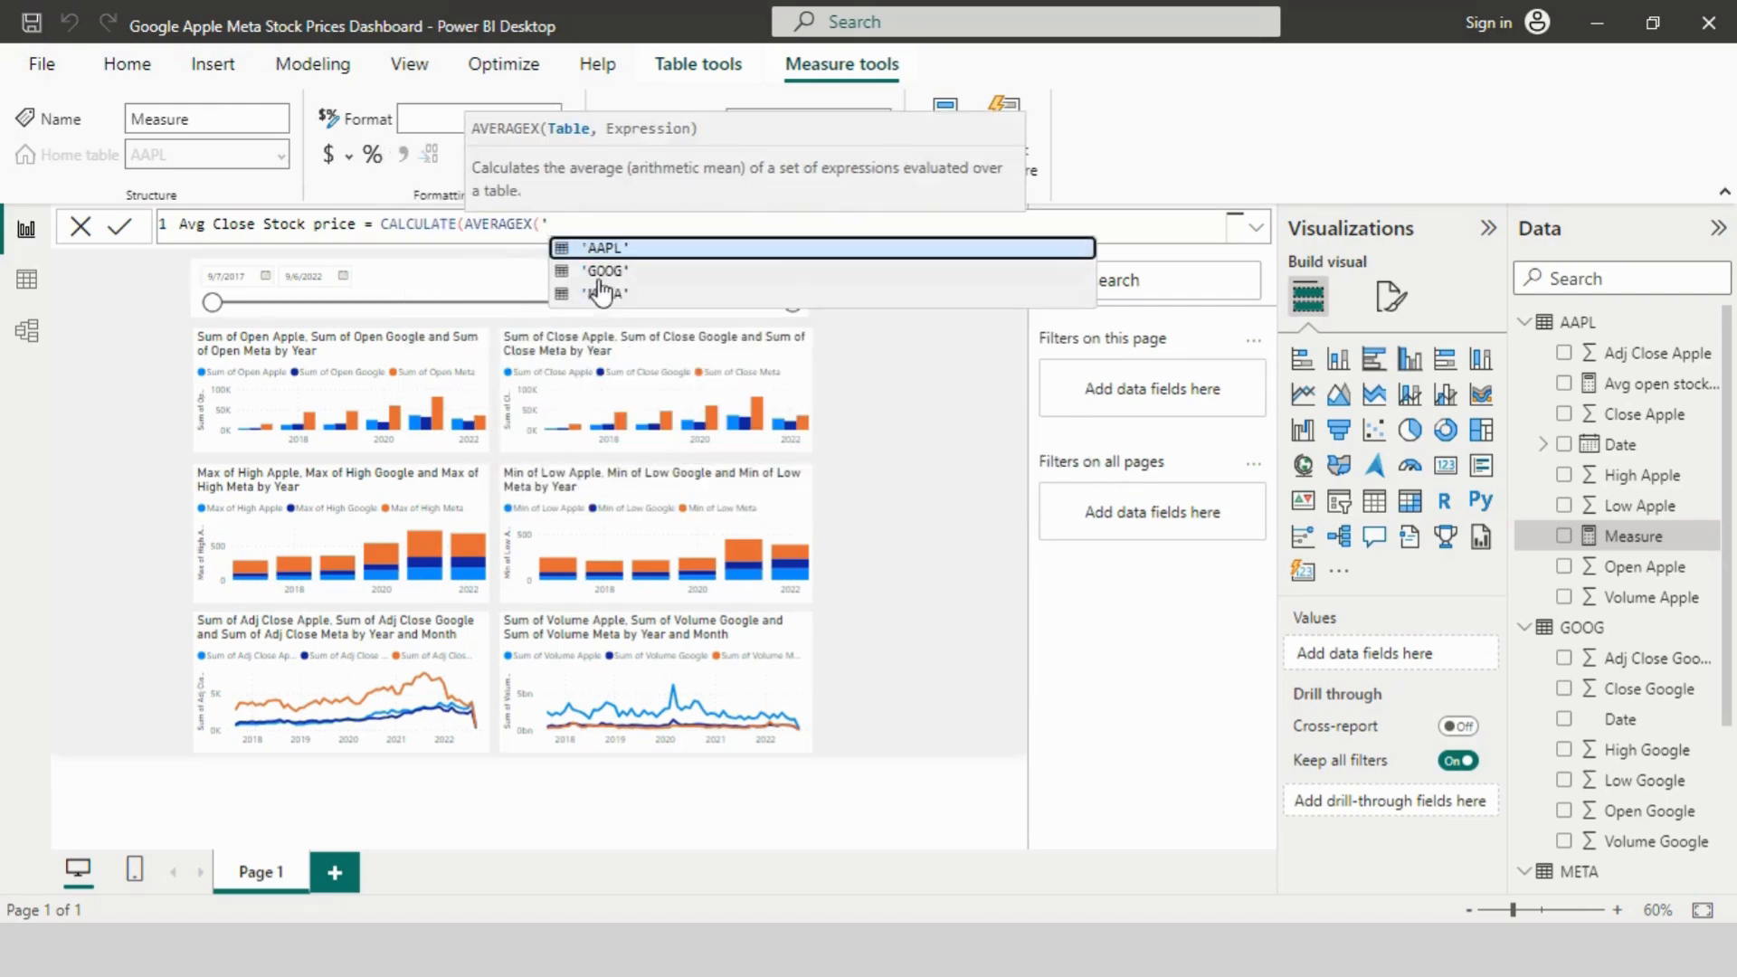
key("Tab")
type(",'")
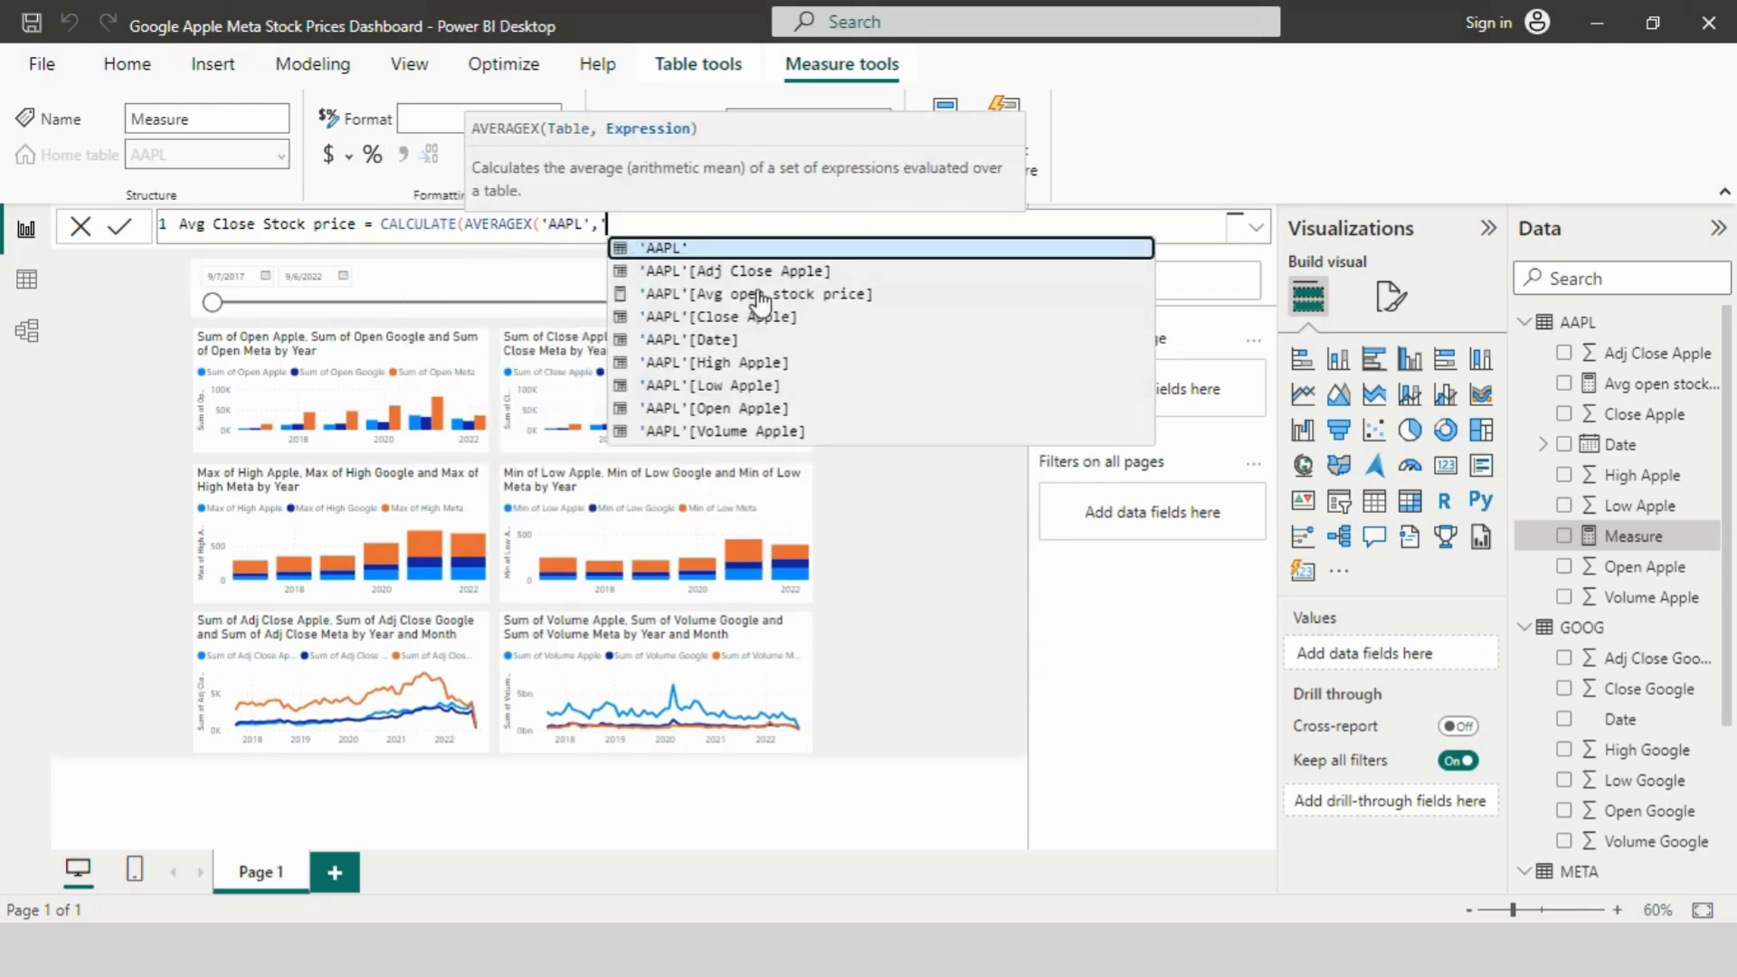
double_click(755, 308)
type(") +")
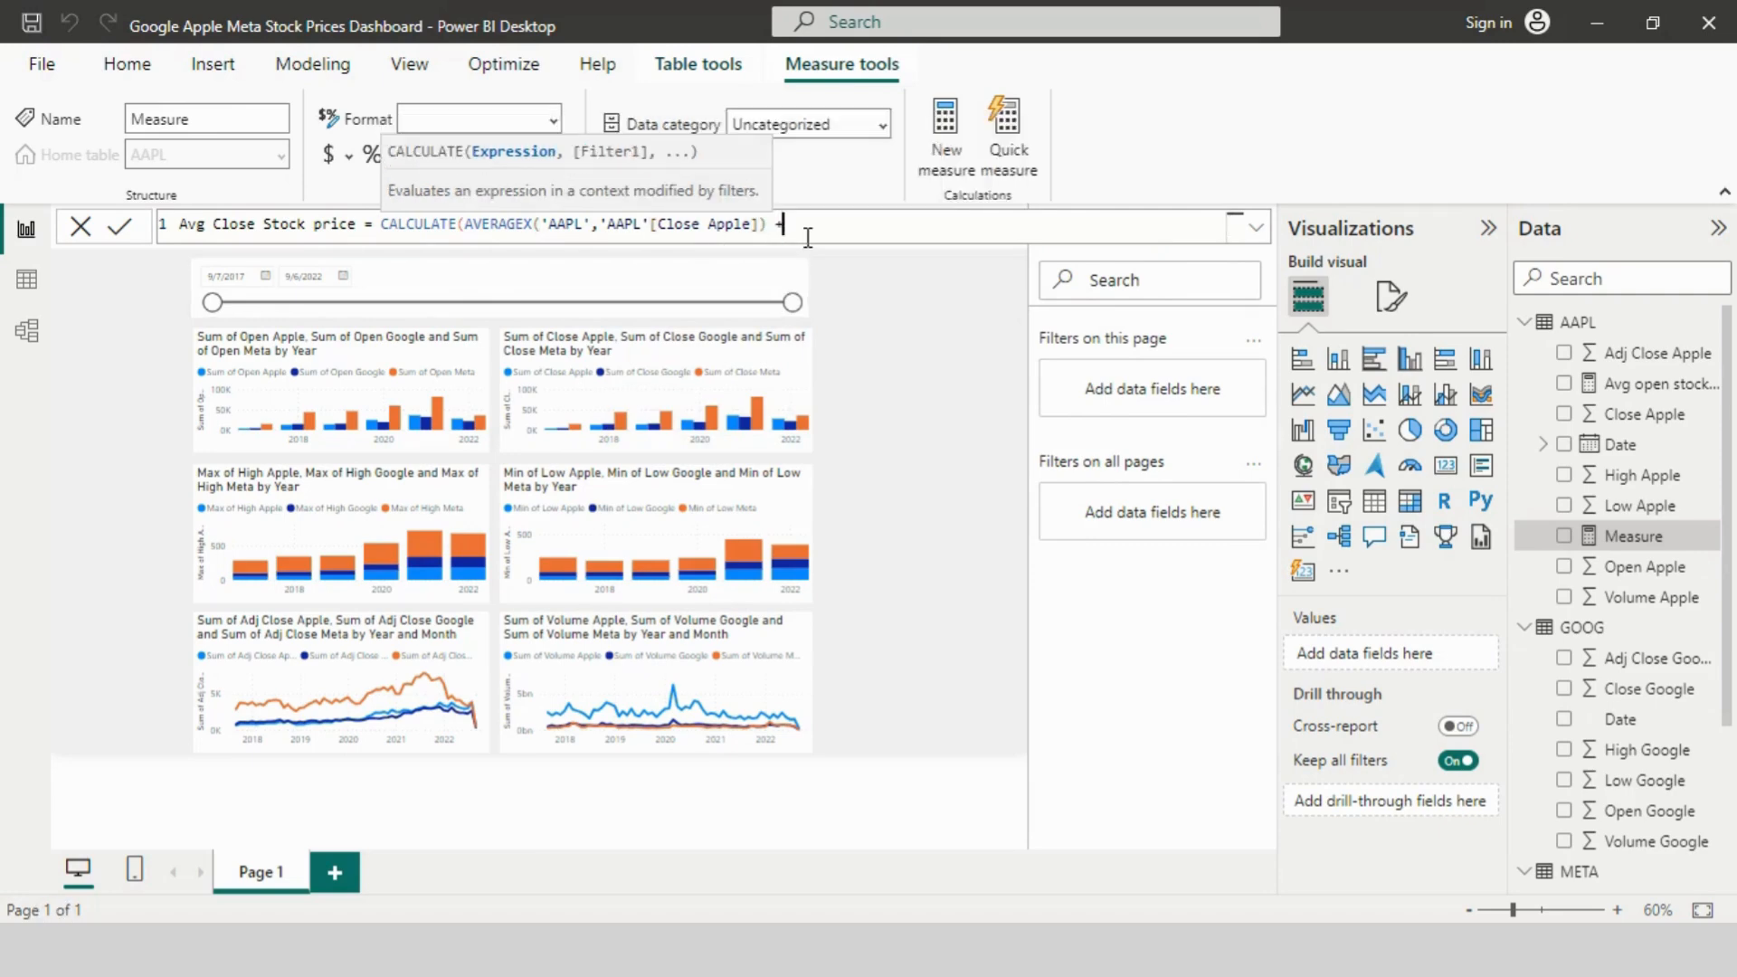
Step: Add AVERAGEX('GOOG','GOOG'[Close Google]) as the second term of the close stock price measure
type(" AVER")
key("Down")
key("Down")
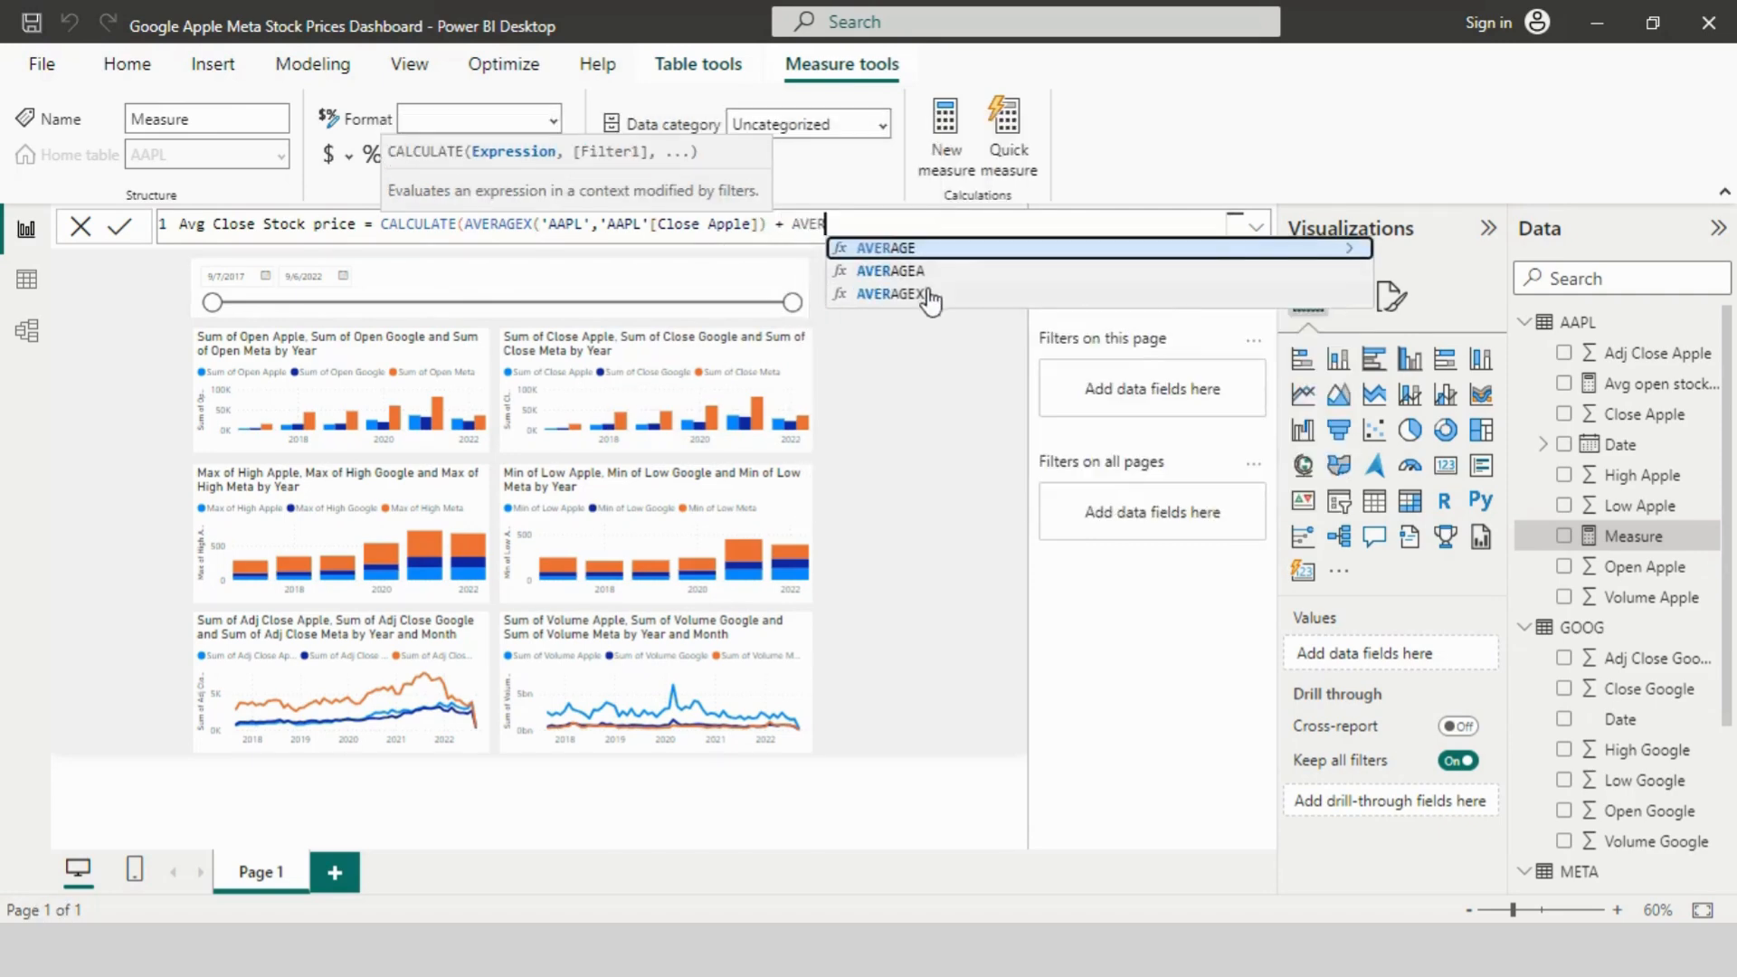
key("Tab")
type("'")
double_click(932, 271)
type(",'")
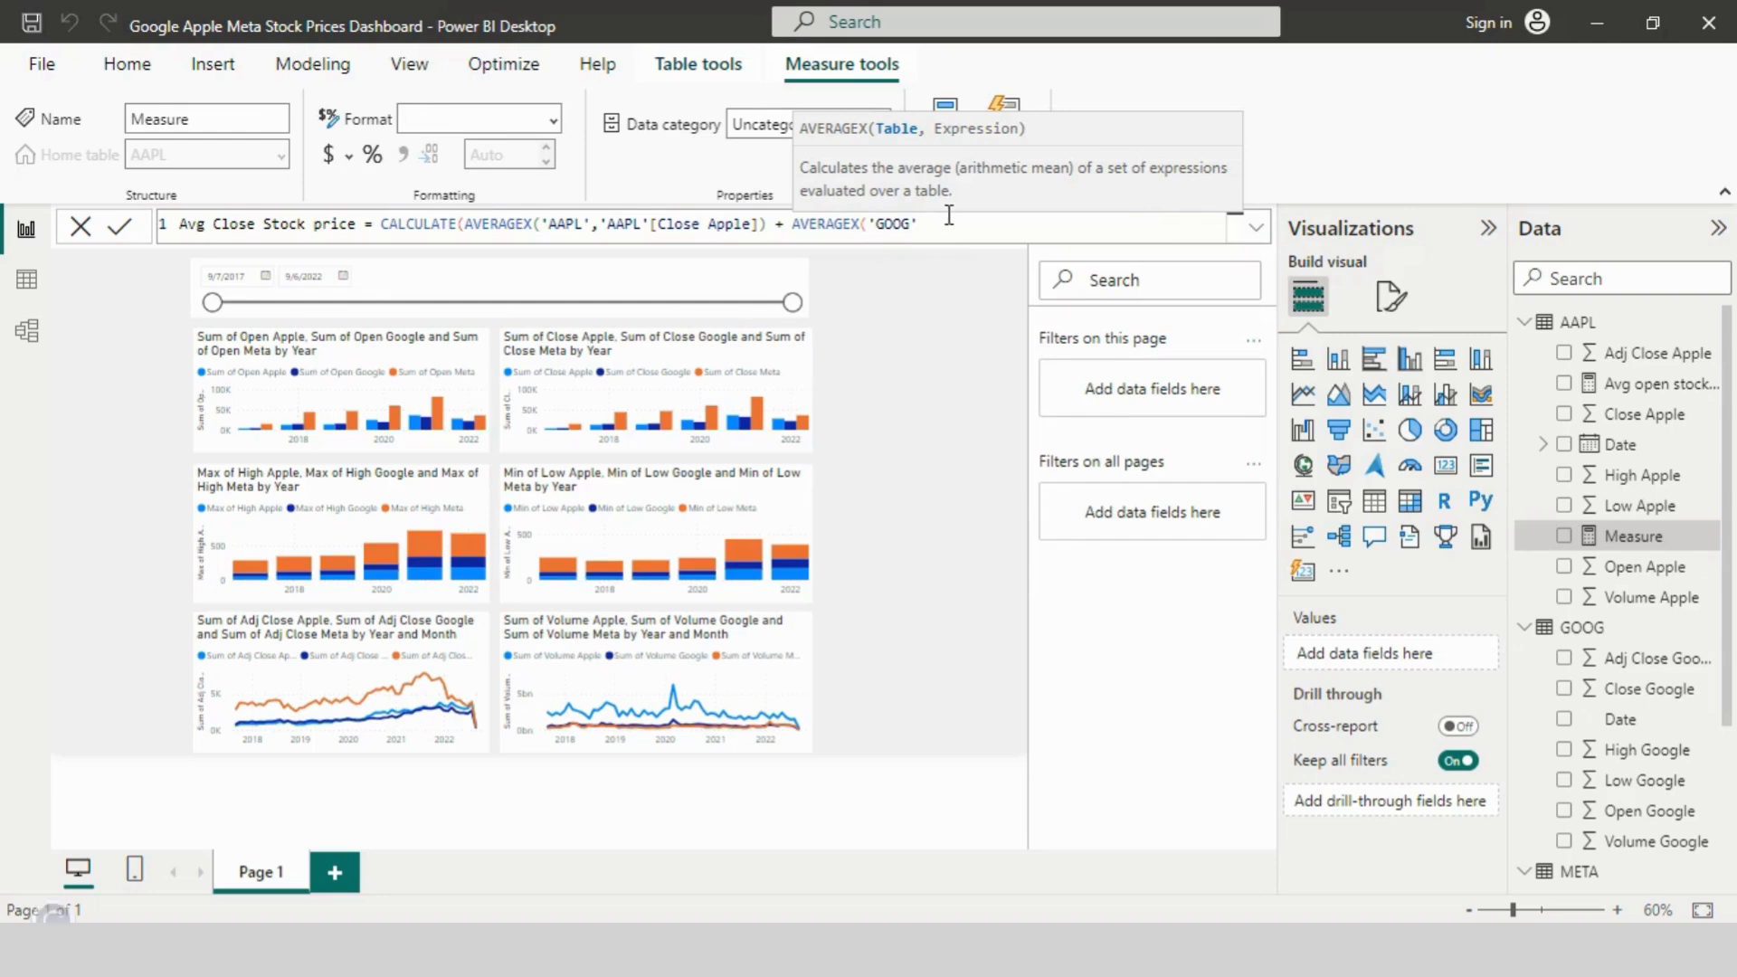
double_click(1023, 324)
type(")")
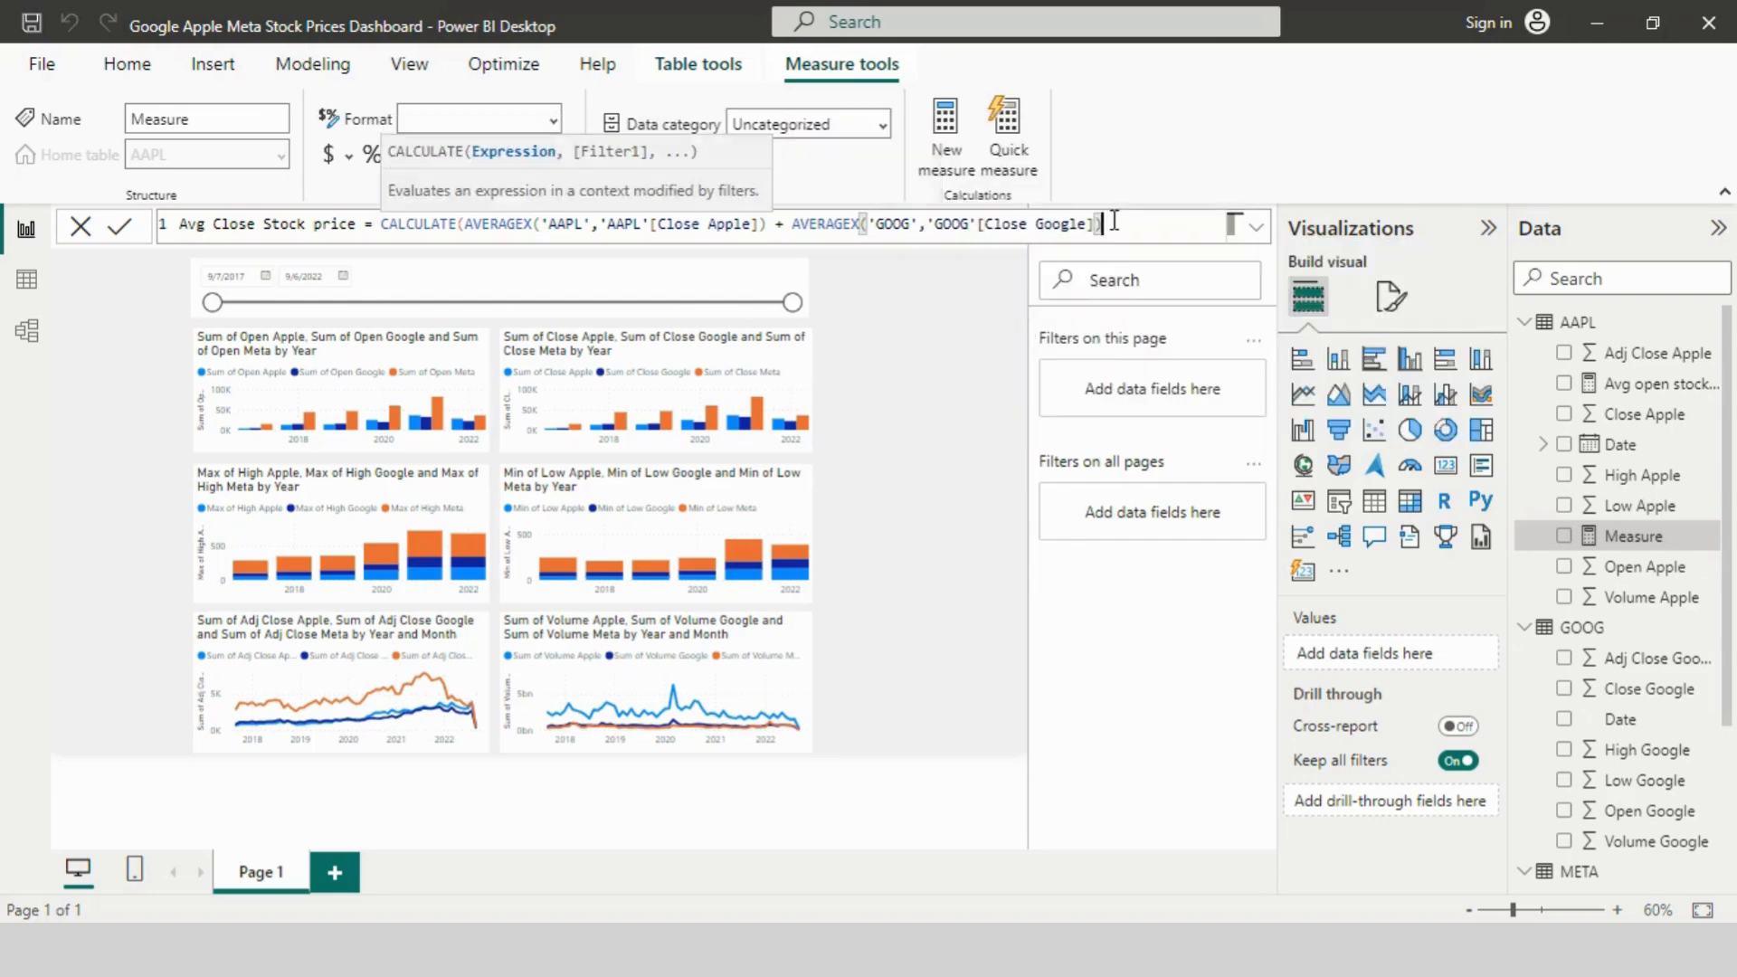
Step: Add AVERAGEX('META','META'[Close Meta]) as the third term of the close stock price measure and close the CALCULATE expression
type(" + AVER")
key("Down")
key("Down")
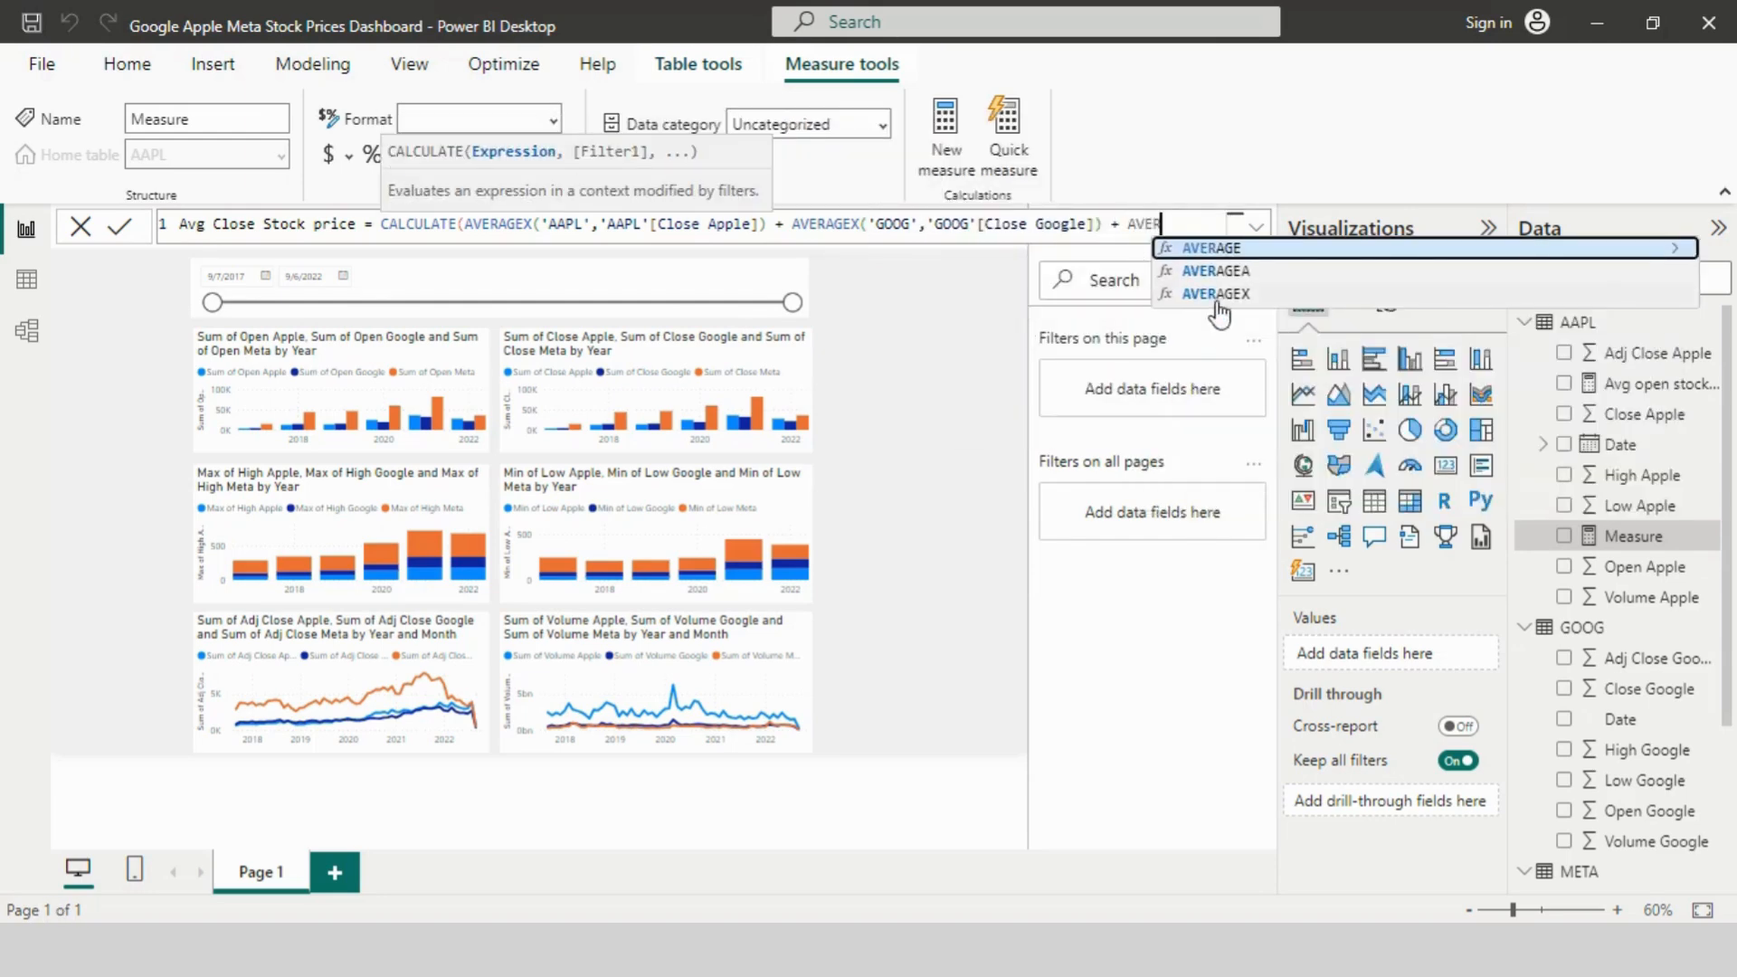
key("Tab")
type("'")
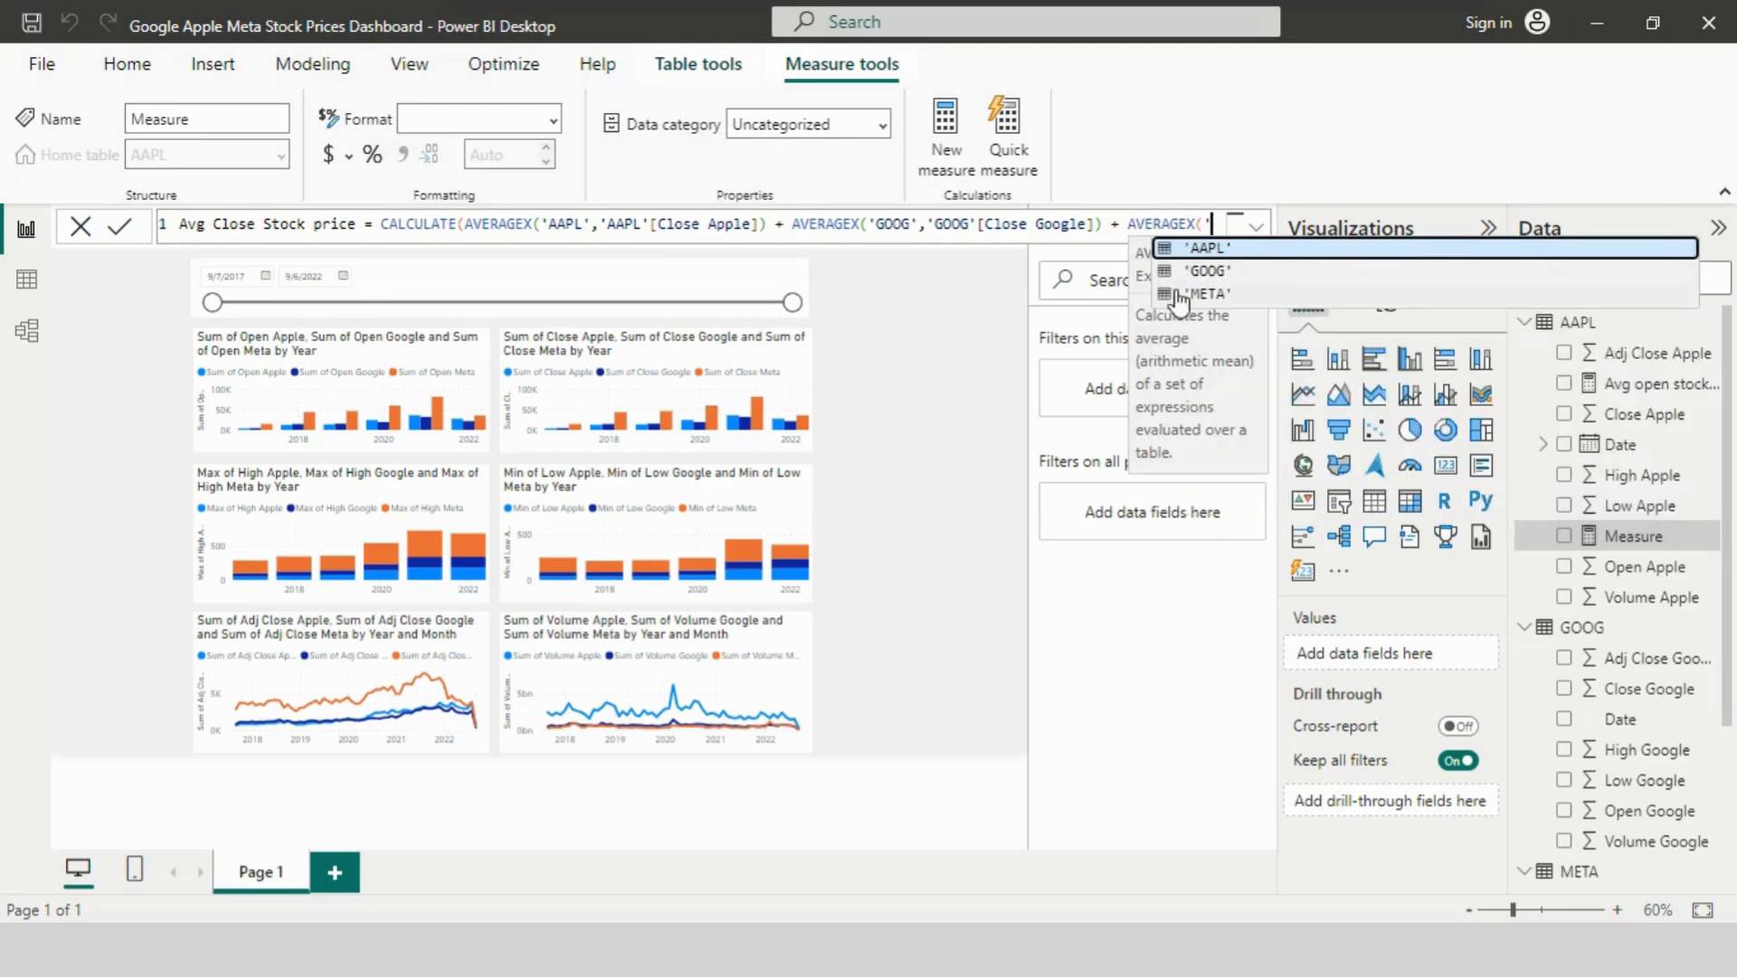
double_click(1176, 298)
type(",'")
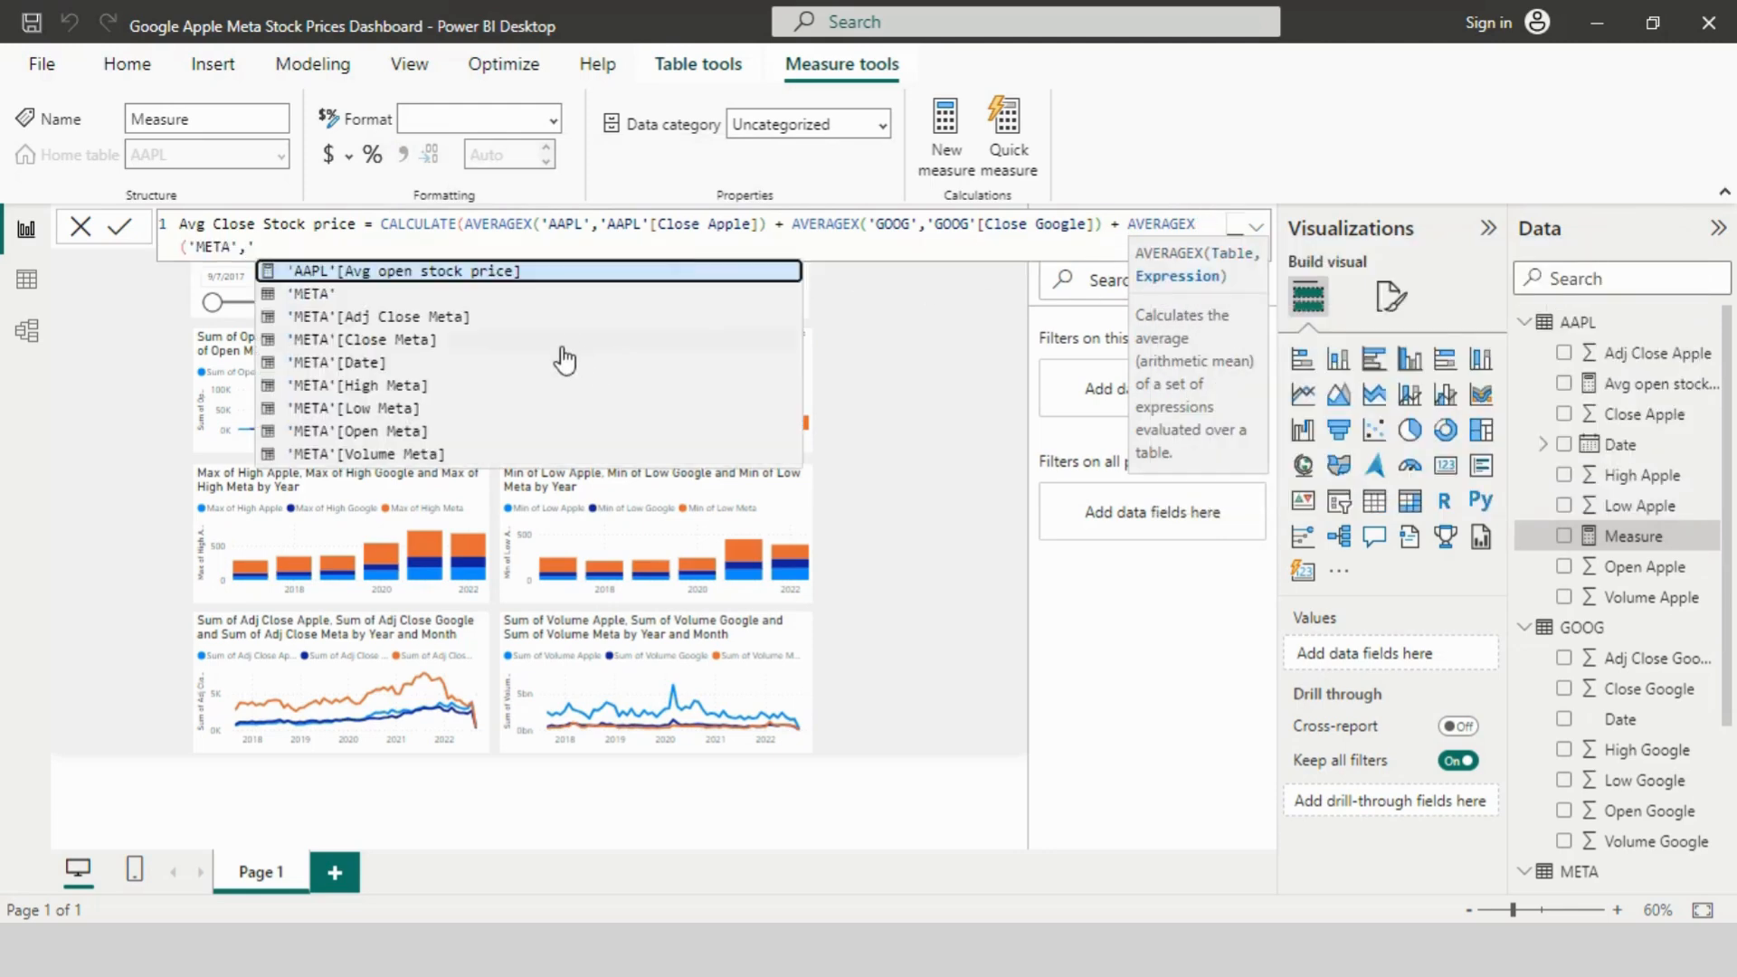
double_click(443, 335)
type("))")
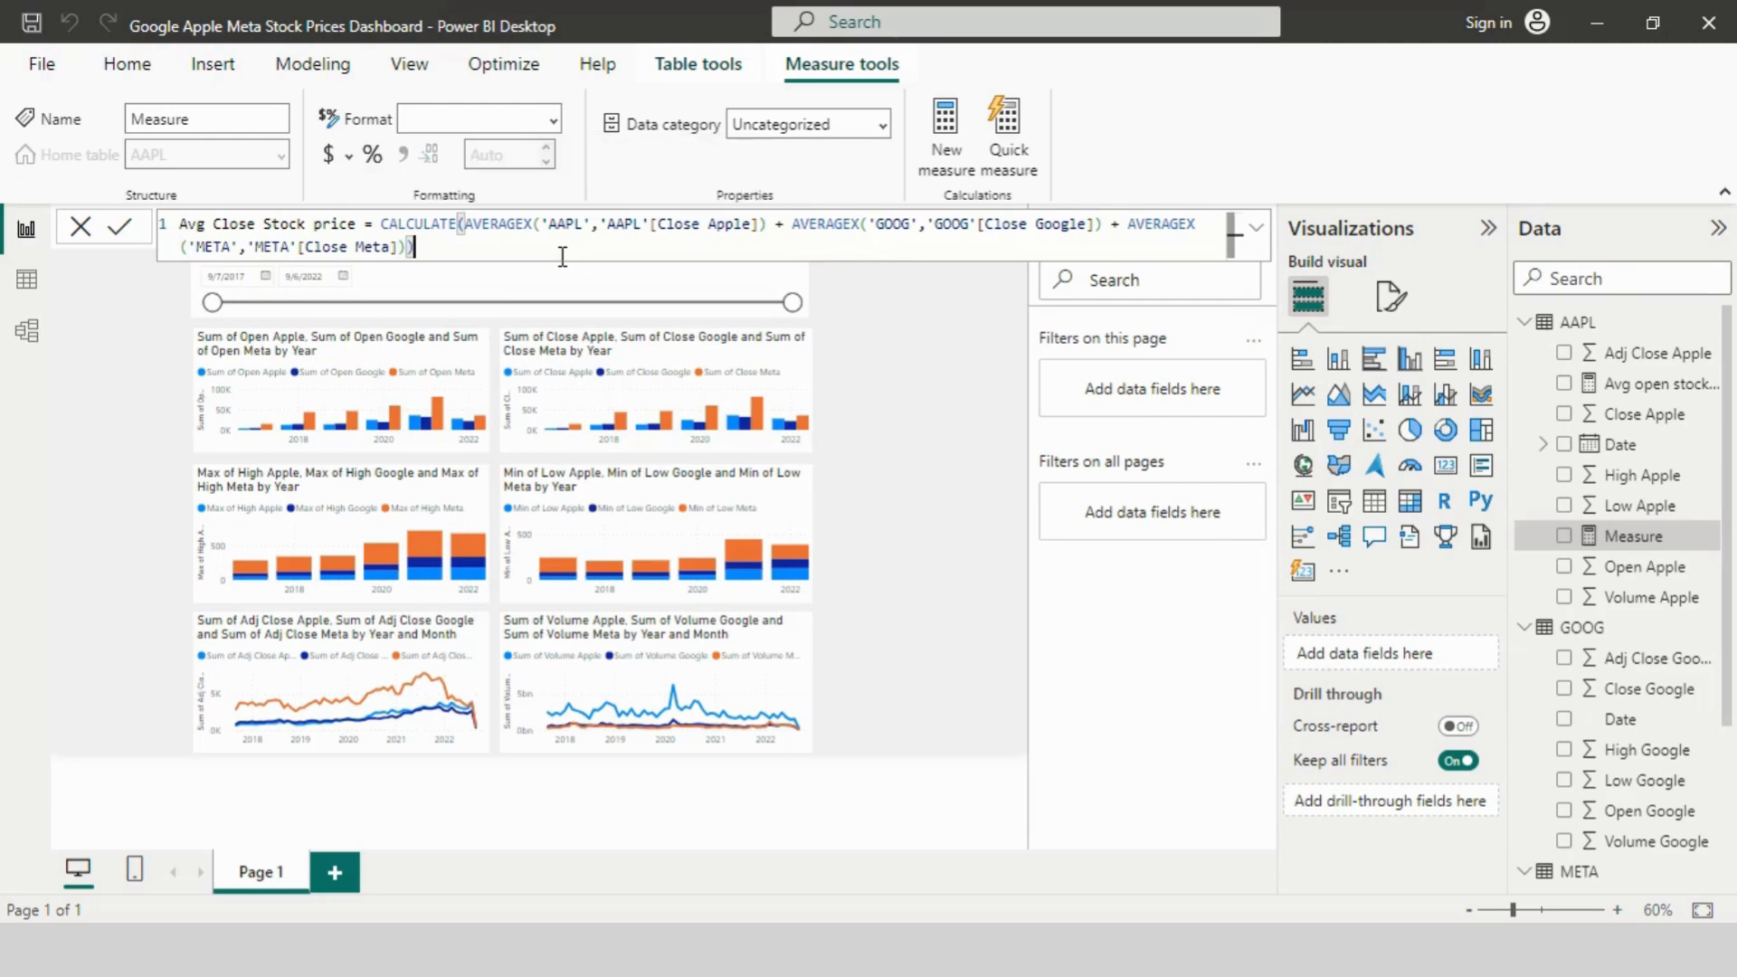
Step: Commit the Avg Close Stock price measure and add another new measure to the AAPL table
key("Return")
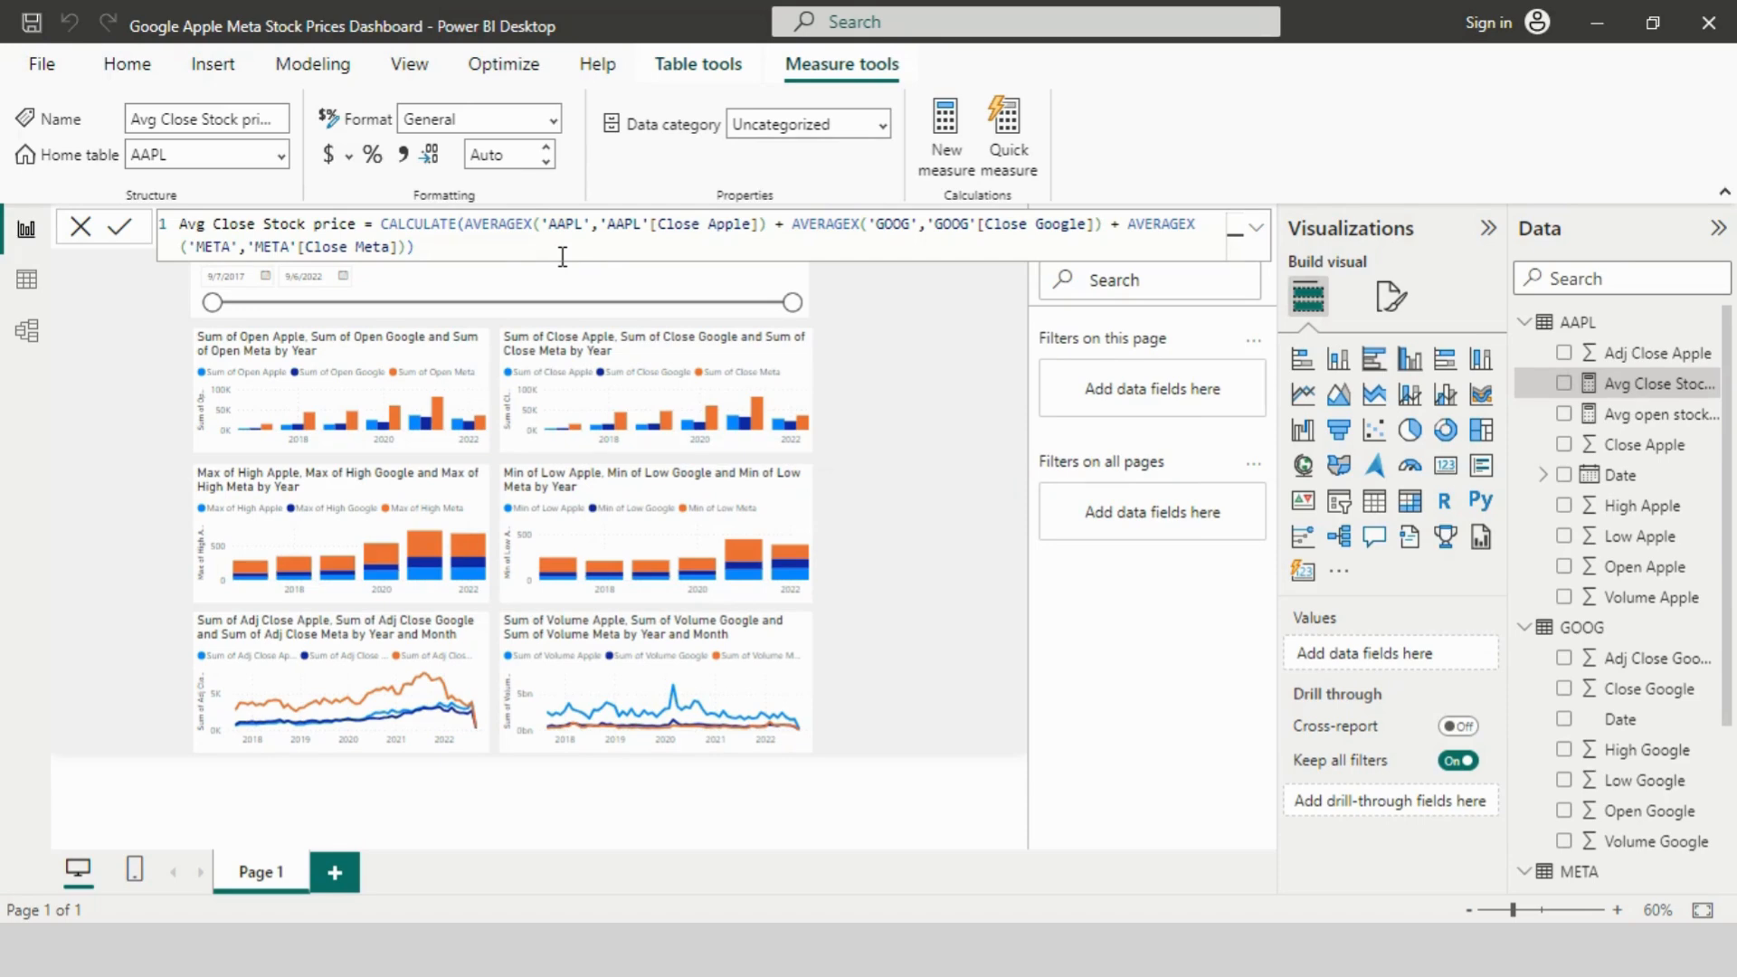
right_click(1626, 355)
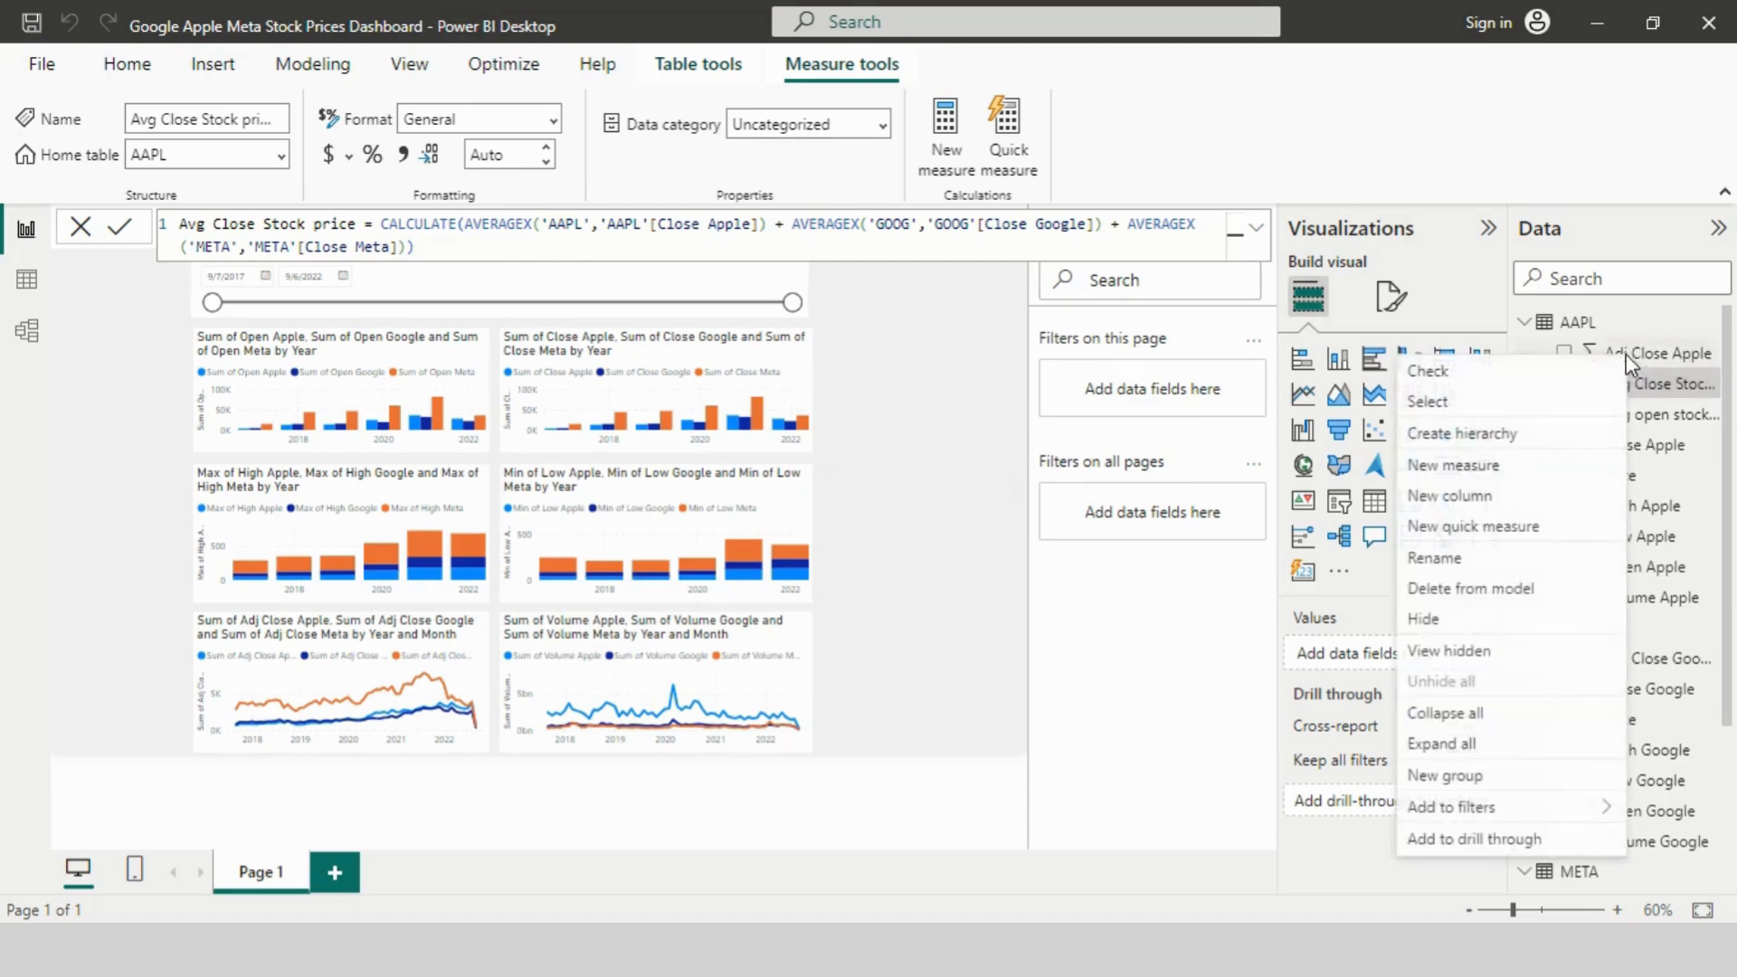
left_click(1484, 484)
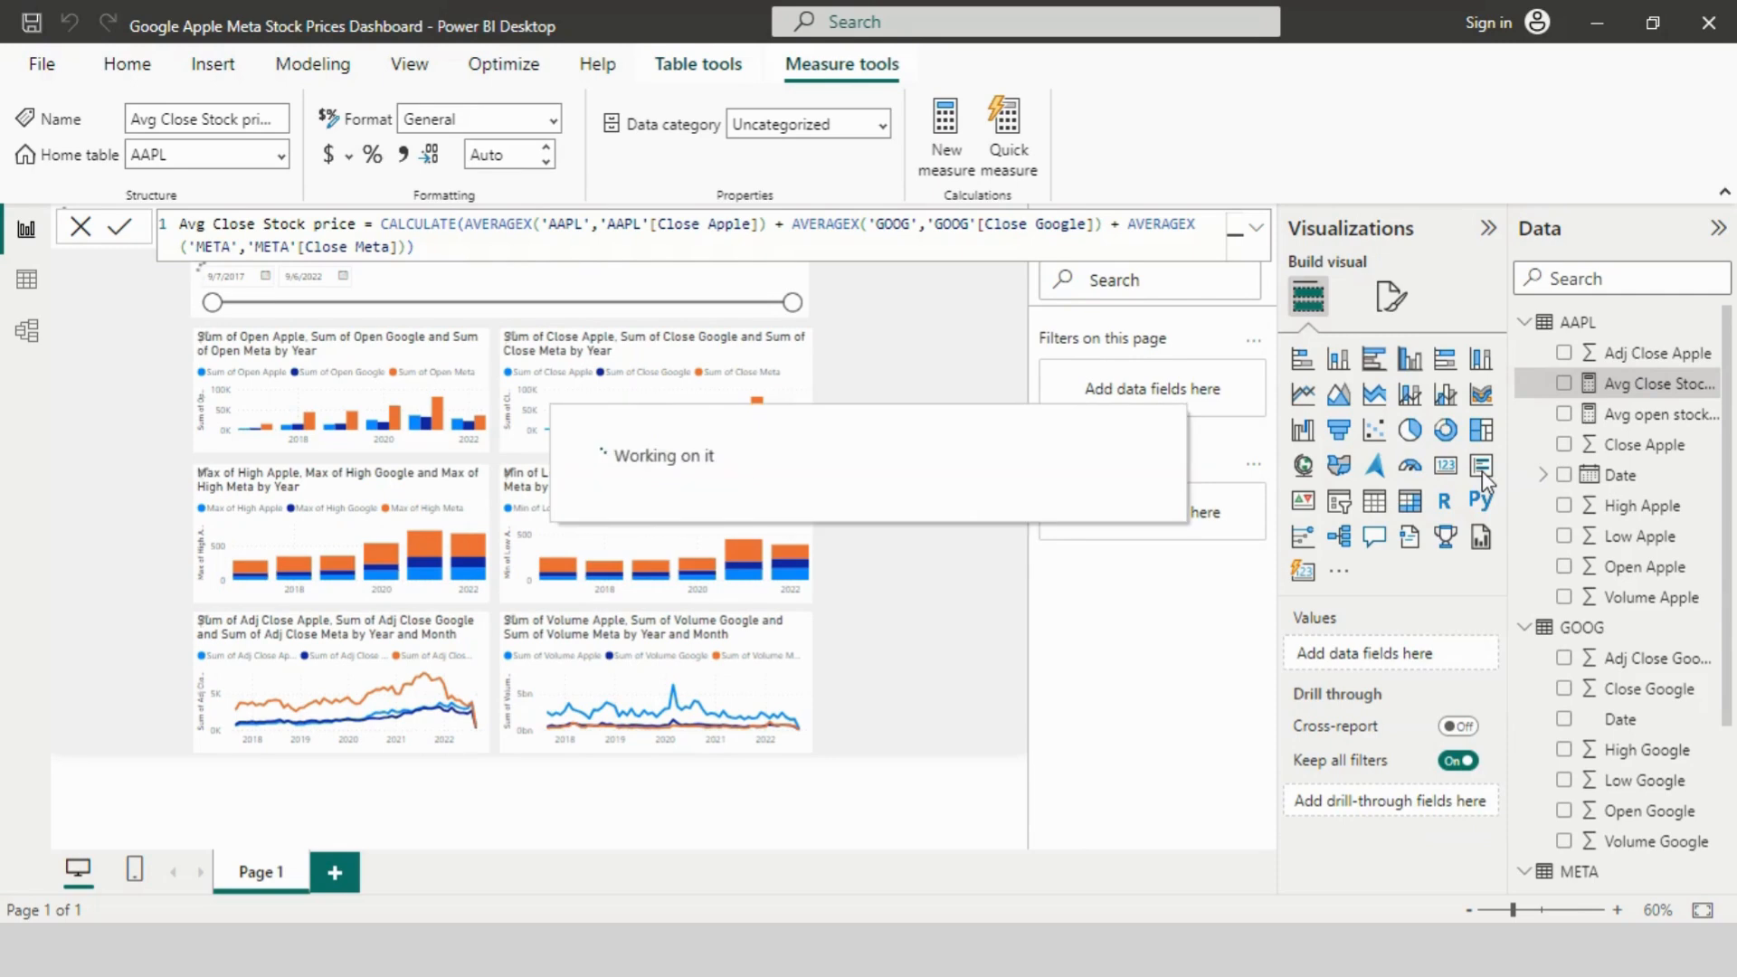
Step: Name the new measure Avg High Stock Price and begin its formula with the CALCULATE function
left_click(530, 230)
key("ctrl+a")
type("A")
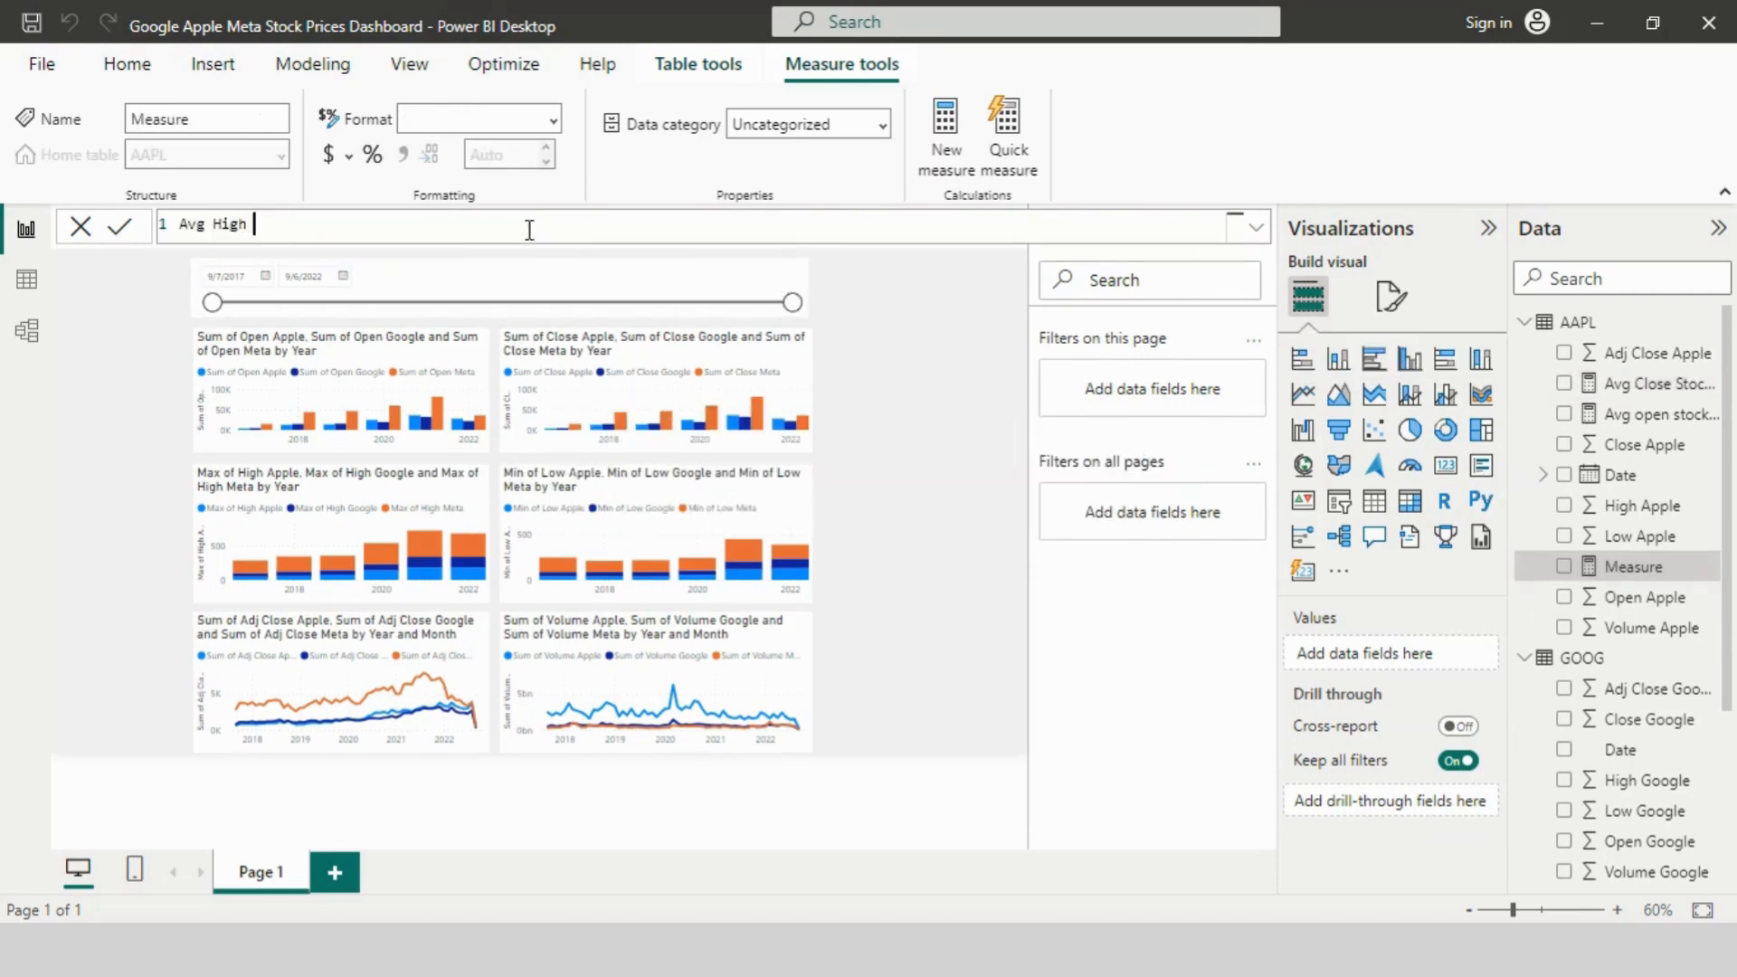
type("vg High Stock Price = CAL")
key("Tab")
Step: Enter an AVERAGEX term over the 'AAPL' table with 'AAPL'[High Apple] inside CALCULATE
type("AVE")
left_click(534, 294)
type("'")
left_click(637, 254)
type(",'")
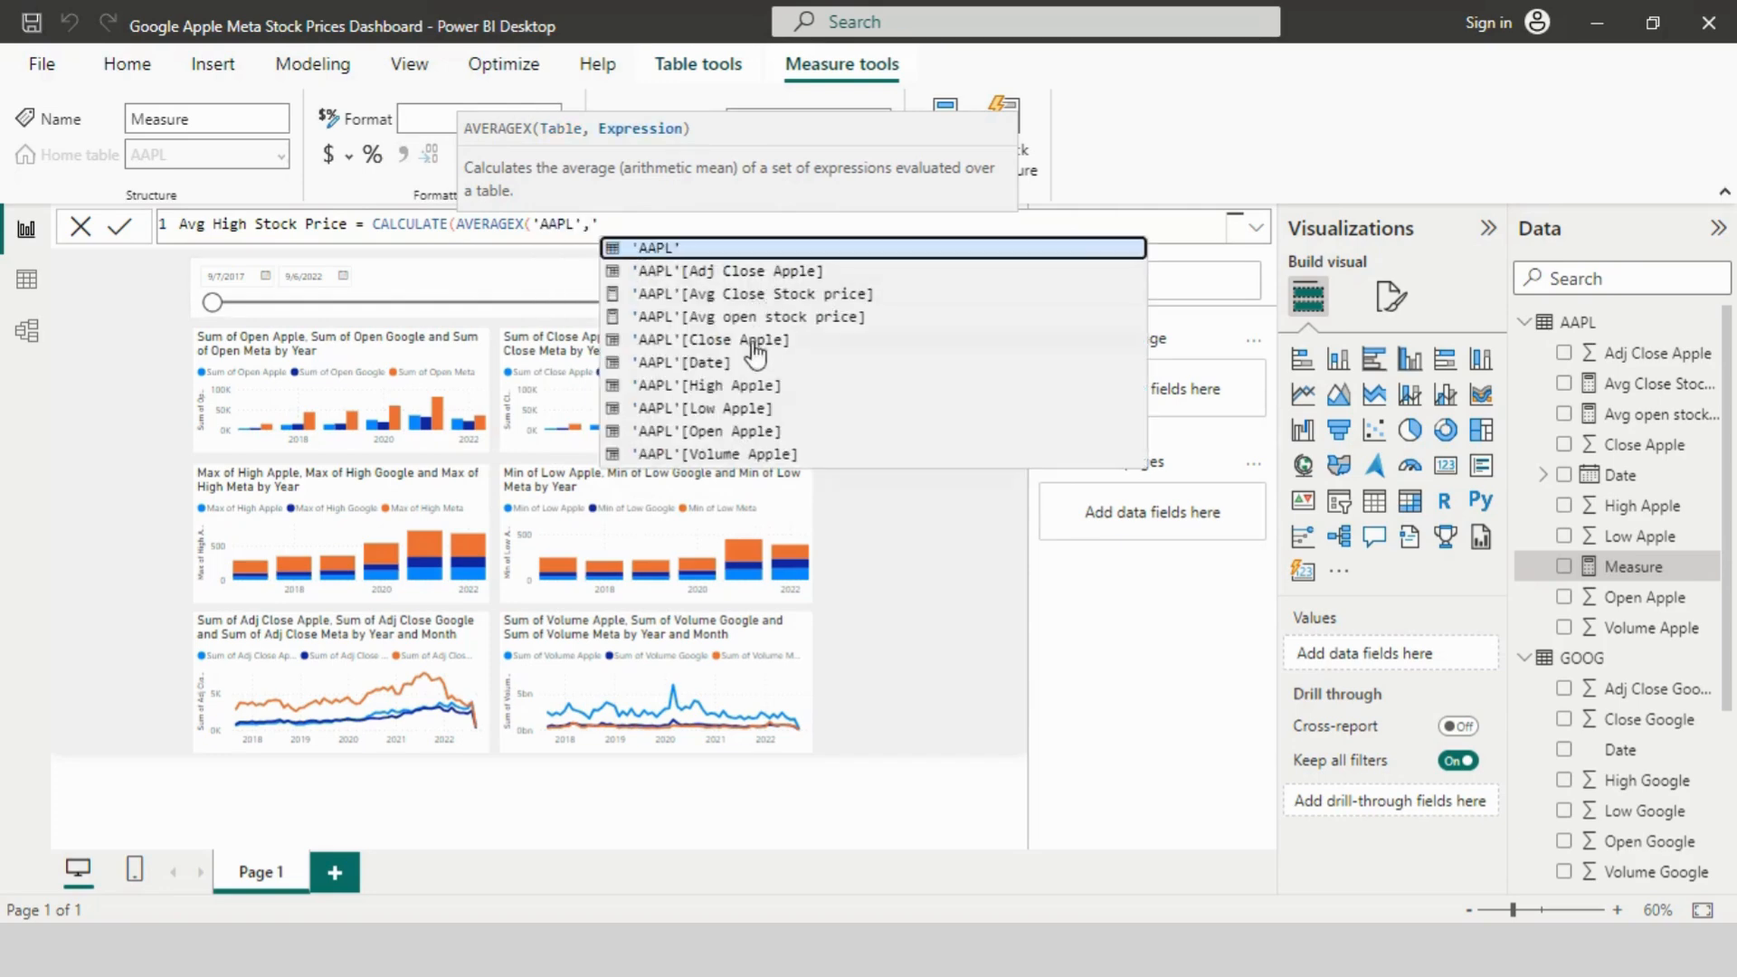
left_click(774, 385)
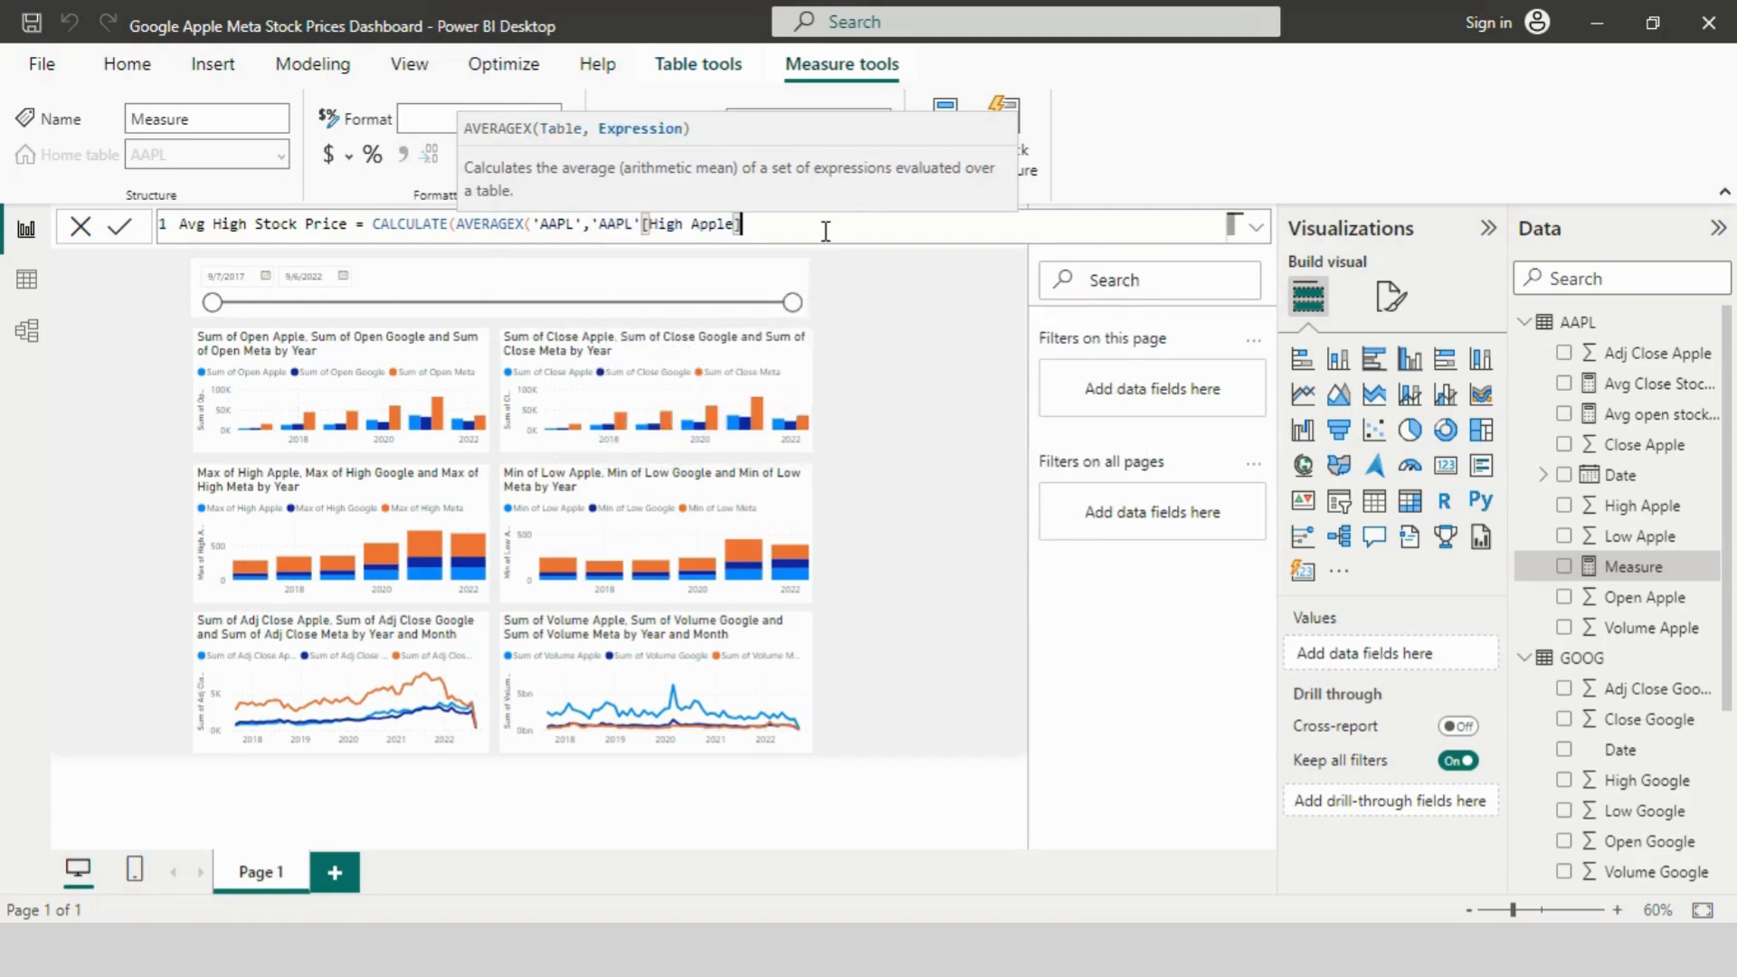
Step: Close the Apple term and add an AVERAGEX term over 'GOOG' with 'GOOG'[High Google]
type(") + av")
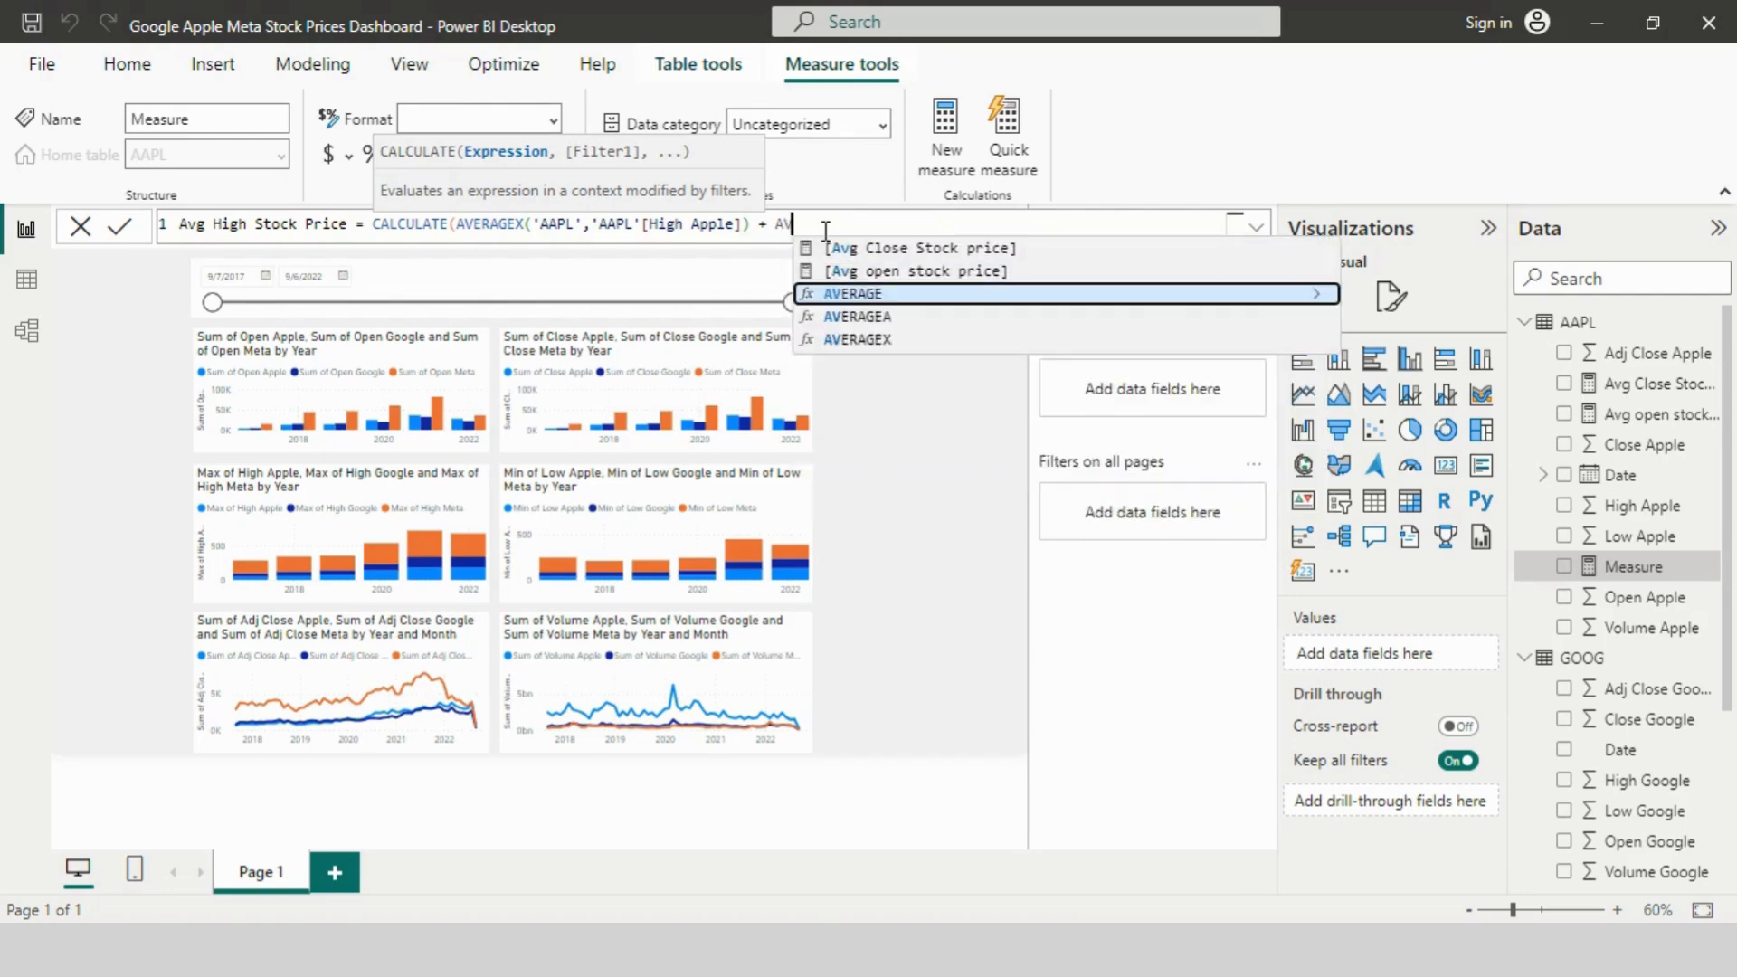
left_click(891, 333)
type("'")
left_click(911, 279)
type(",")
left_click(996, 387)
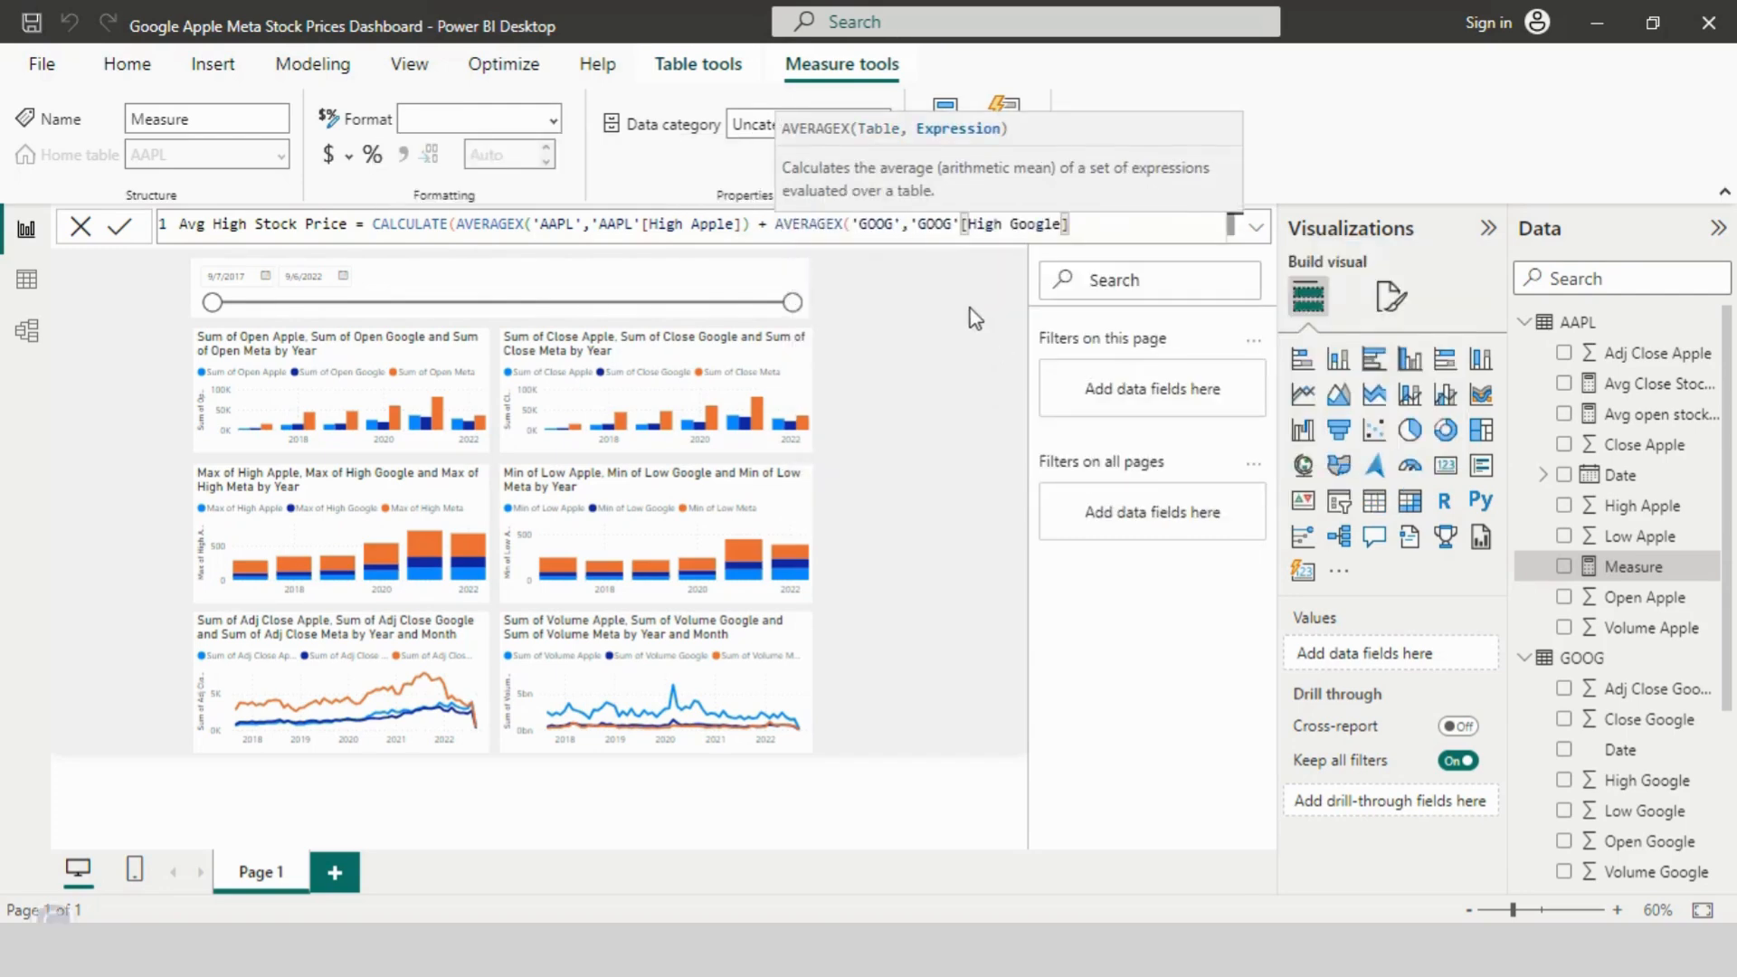
Step: Add an AVERAGEX term over 'META' with 'META'[High Meta], close the formula and commit the Avg High Stock Price measure
type(") + av")
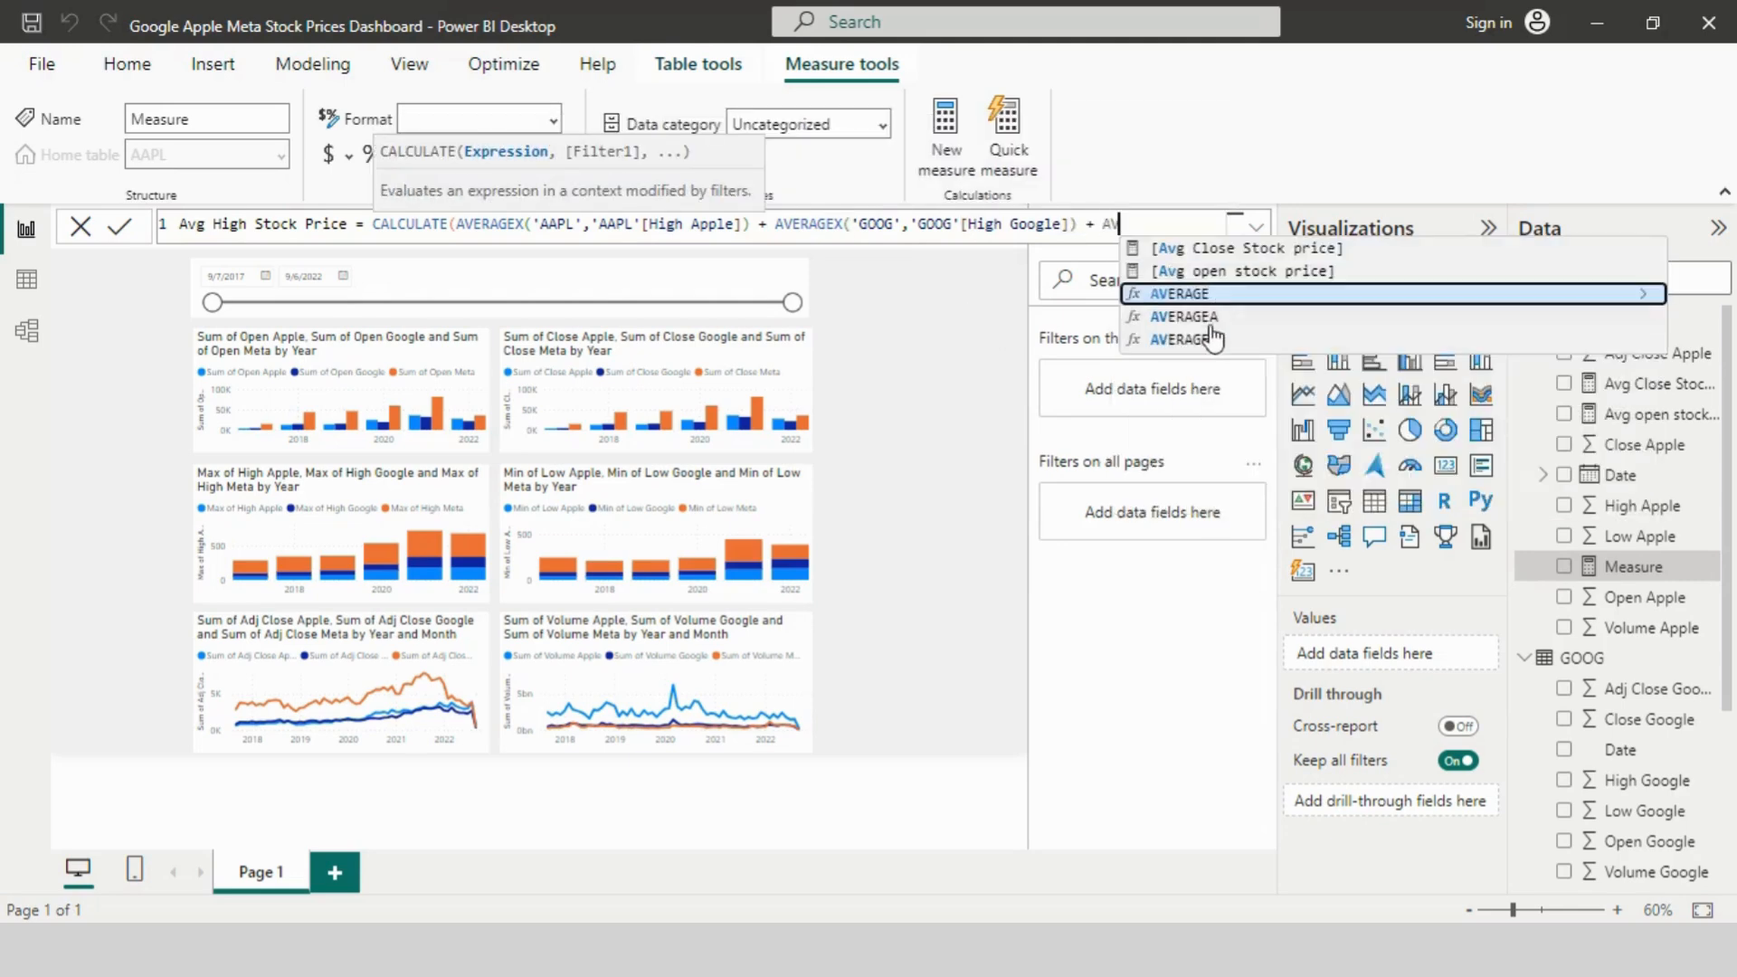
left_click(1212, 339)
type("'")
left_click(1227, 293)
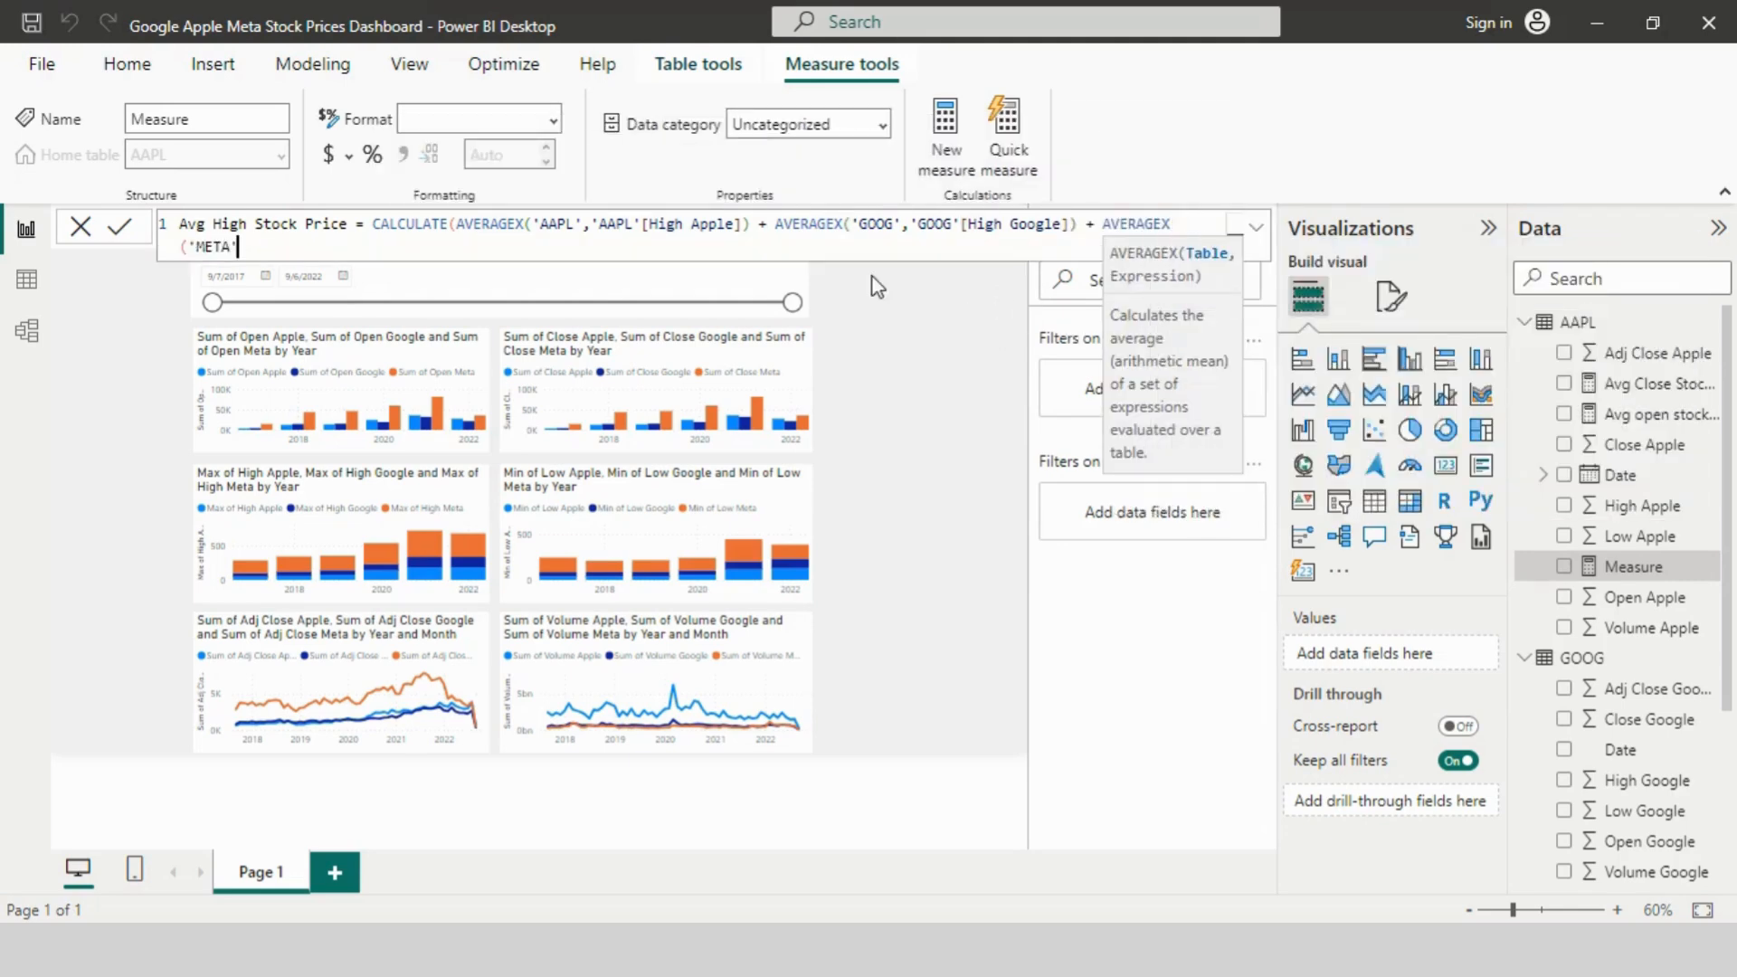
type(",")
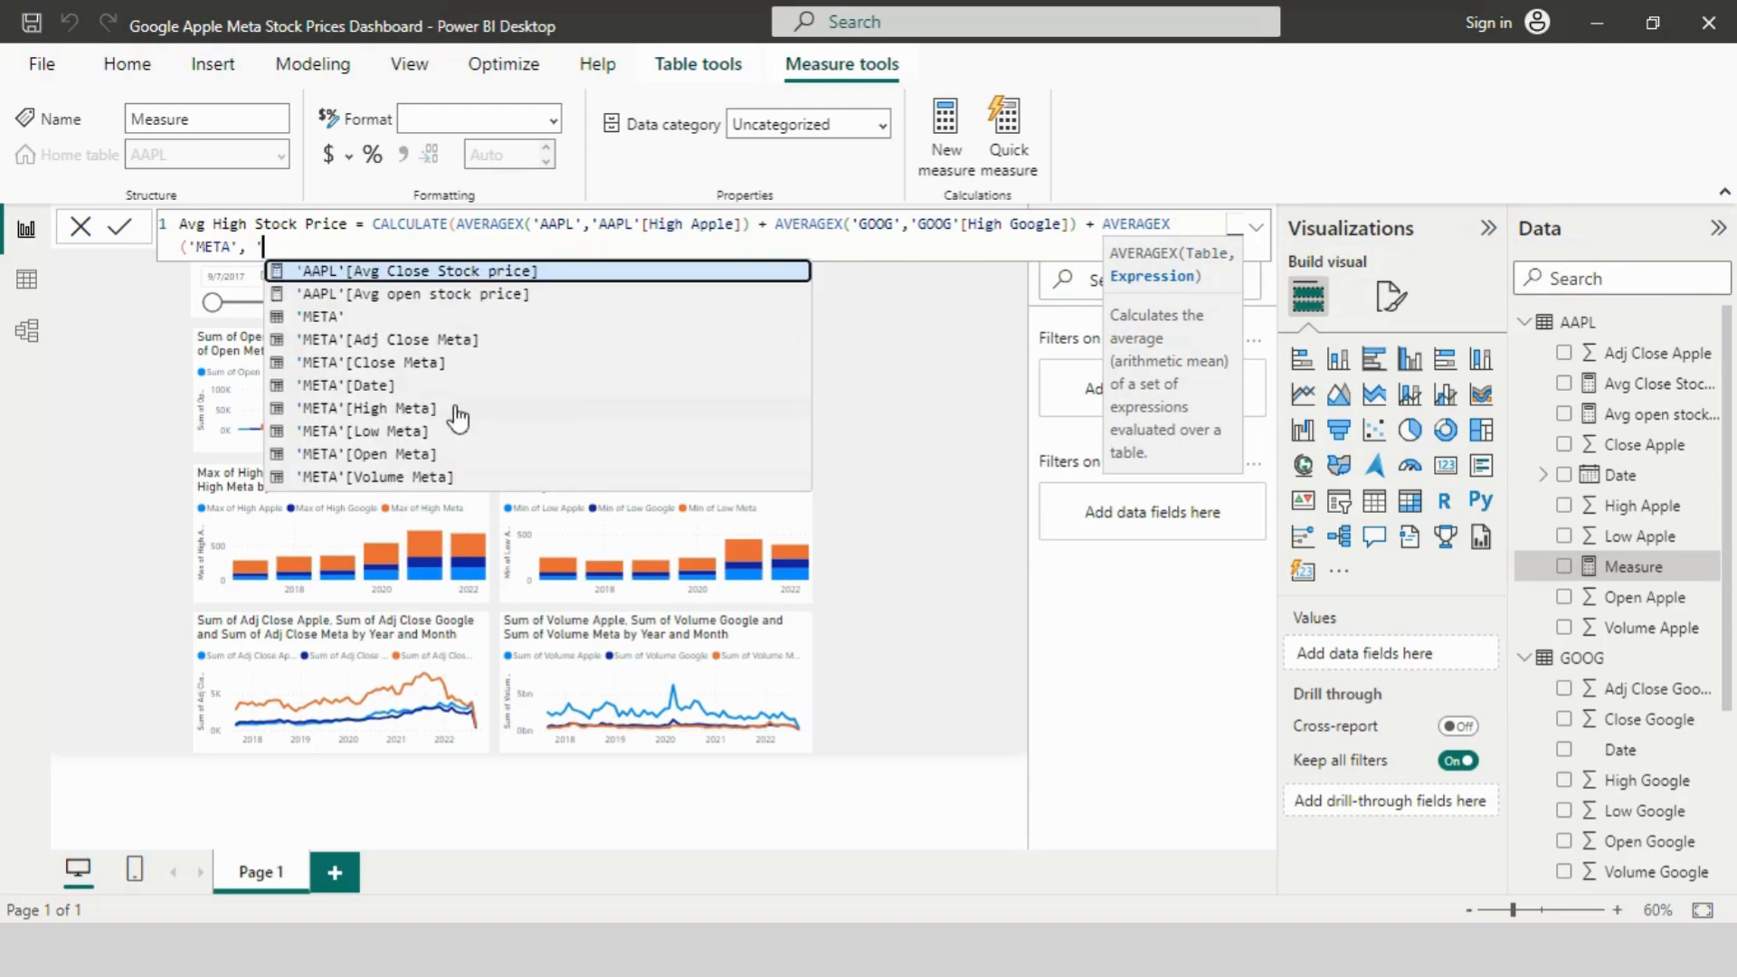
left_click(455, 407)
type("))")
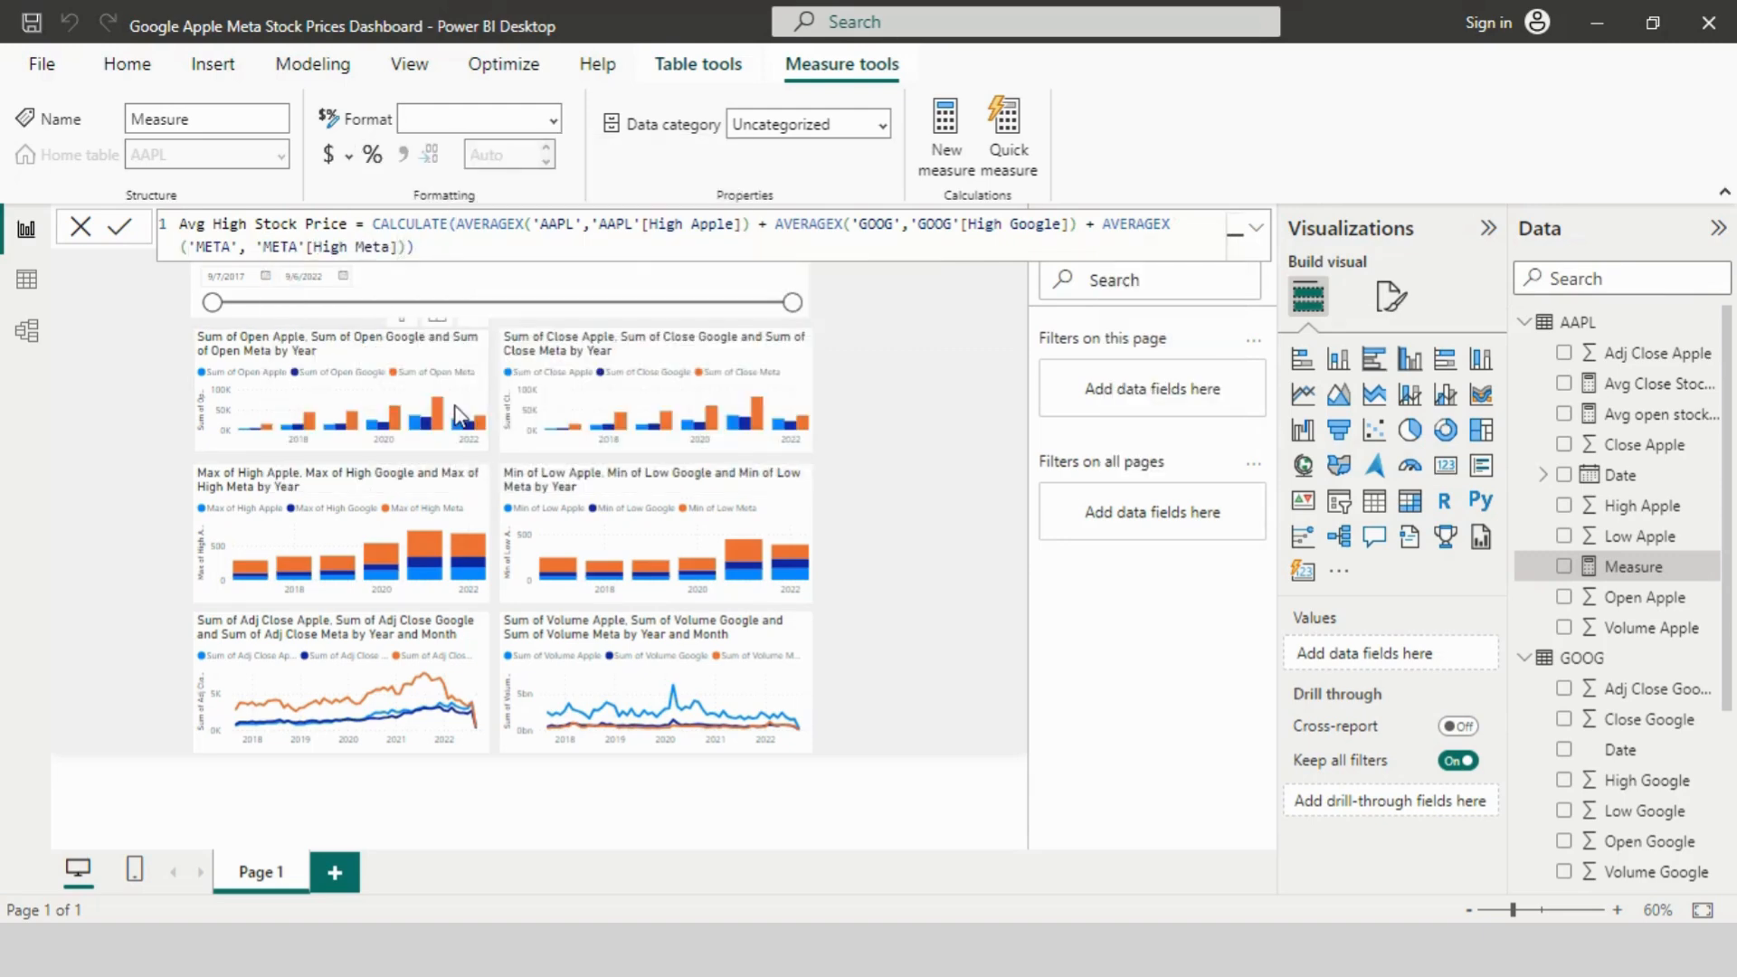
key("Return")
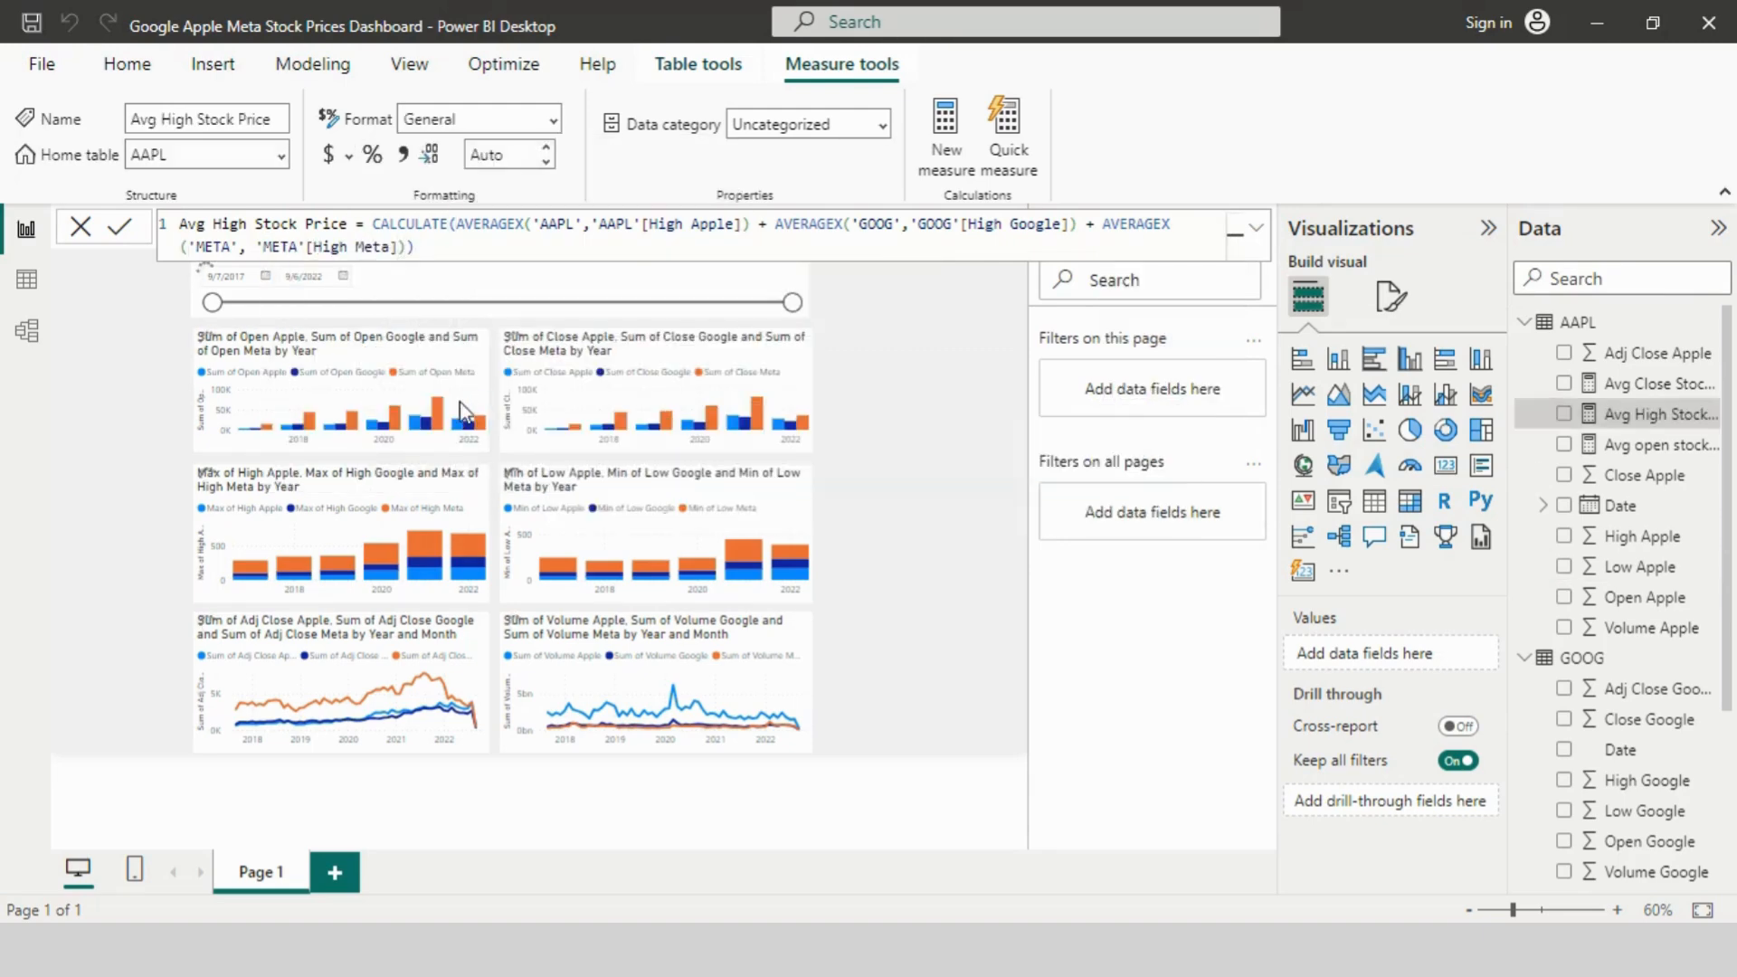
Step: Create a new measure in the AAPL table named Avg Low Stock Price and begin its formula with CALCULATE
right_click(1624, 372)
left_click(848, 405)
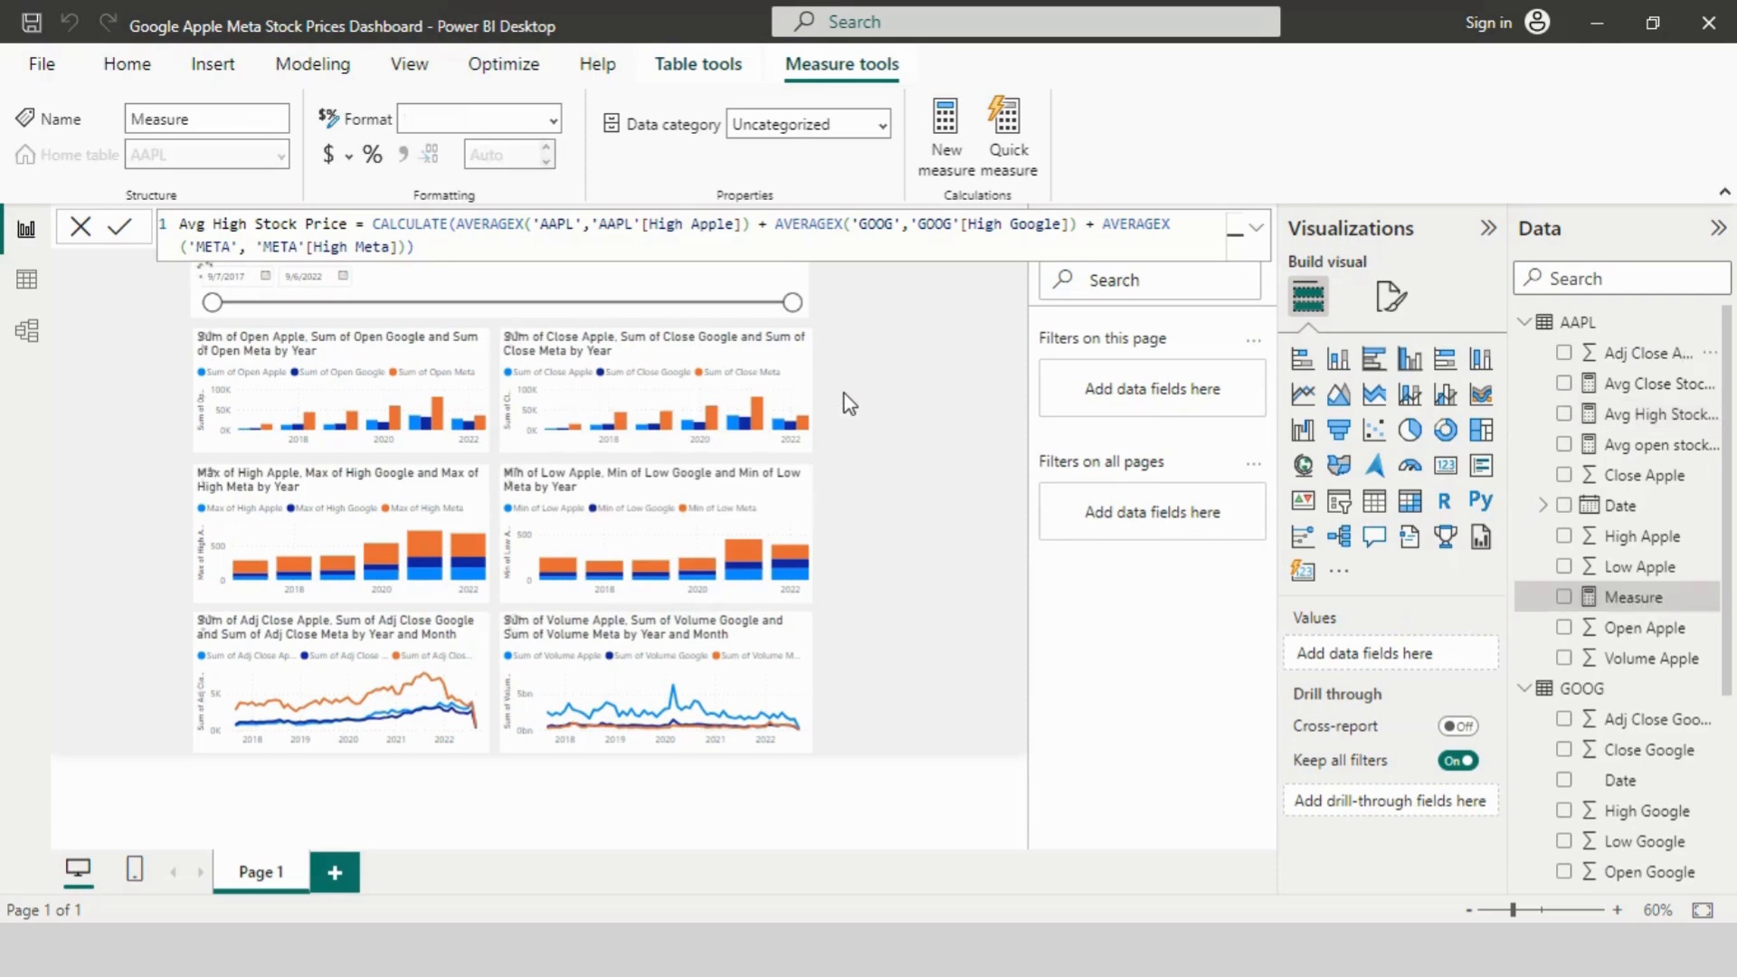
key("ctrl+a")
type("Avg ")
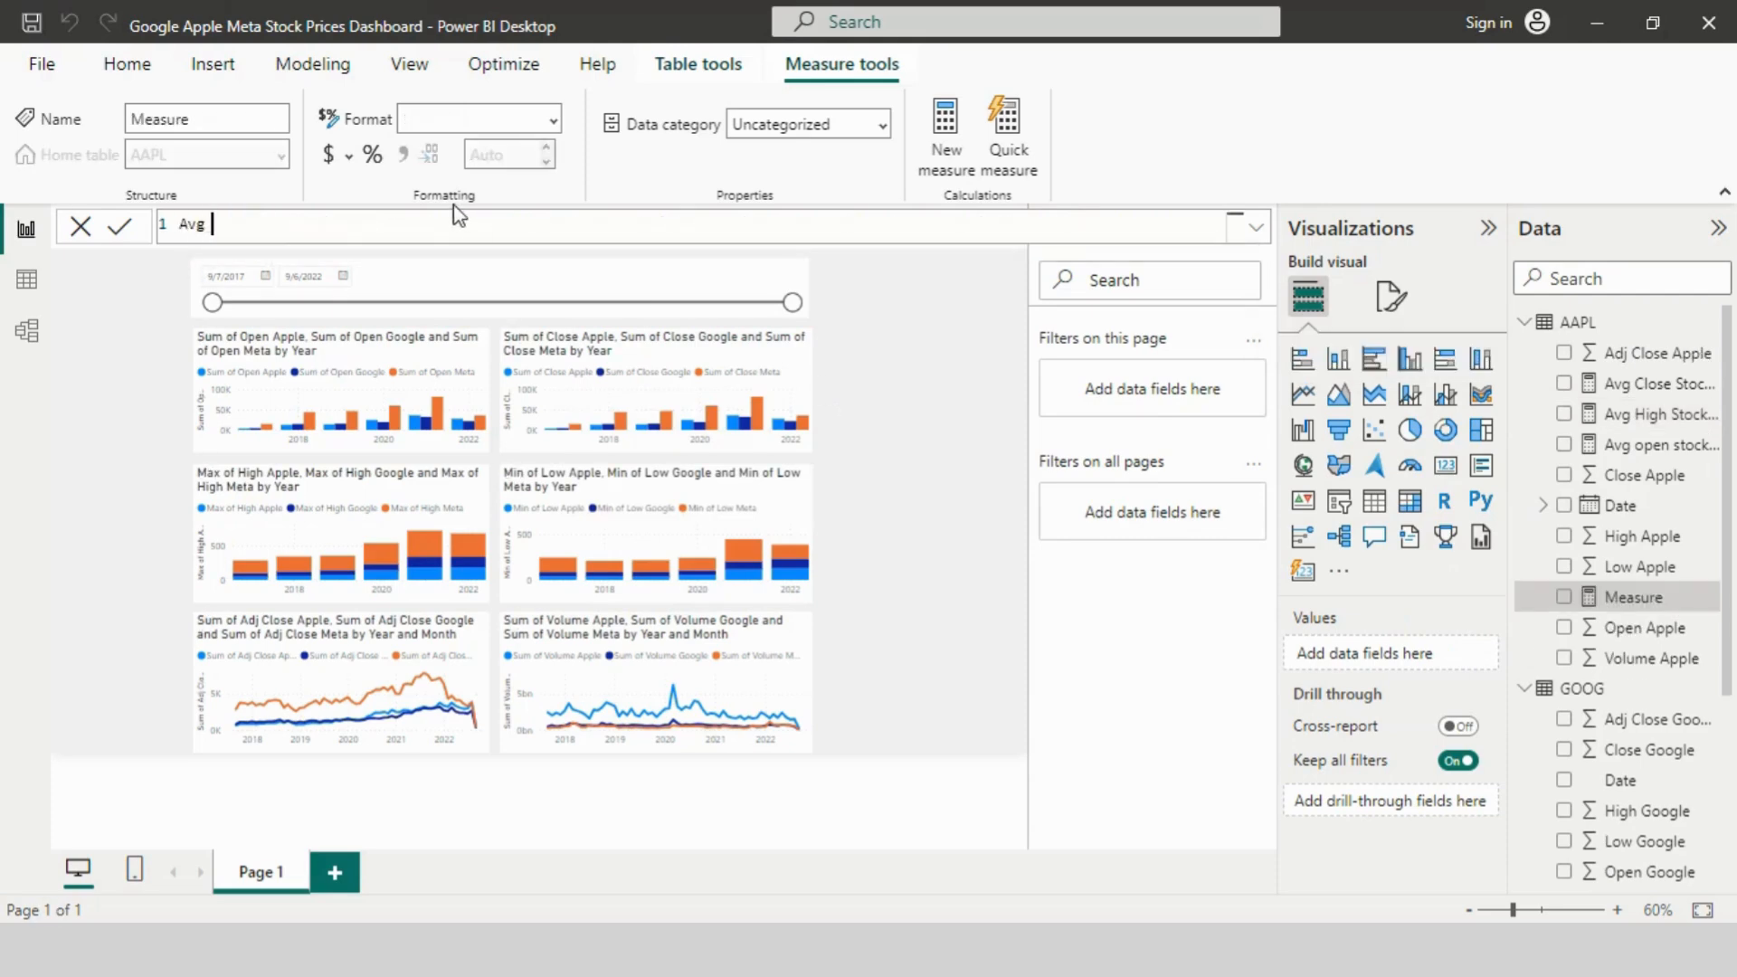
type("Low Stock Price = CA")
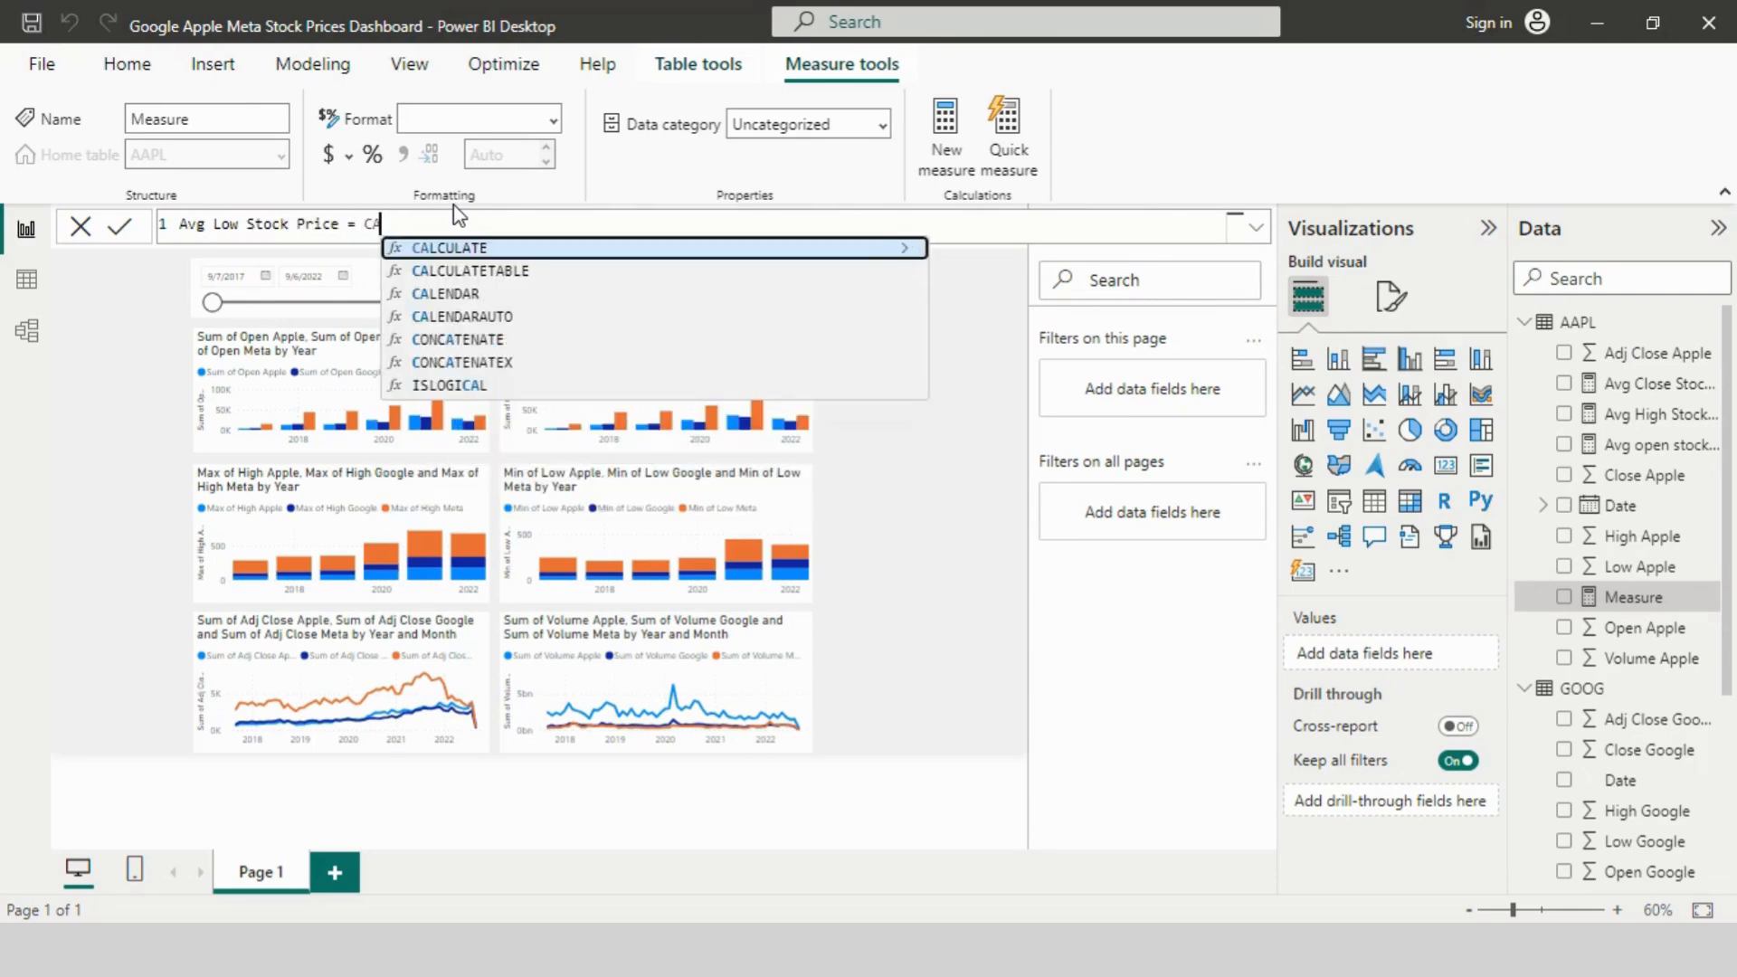
key("Tab")
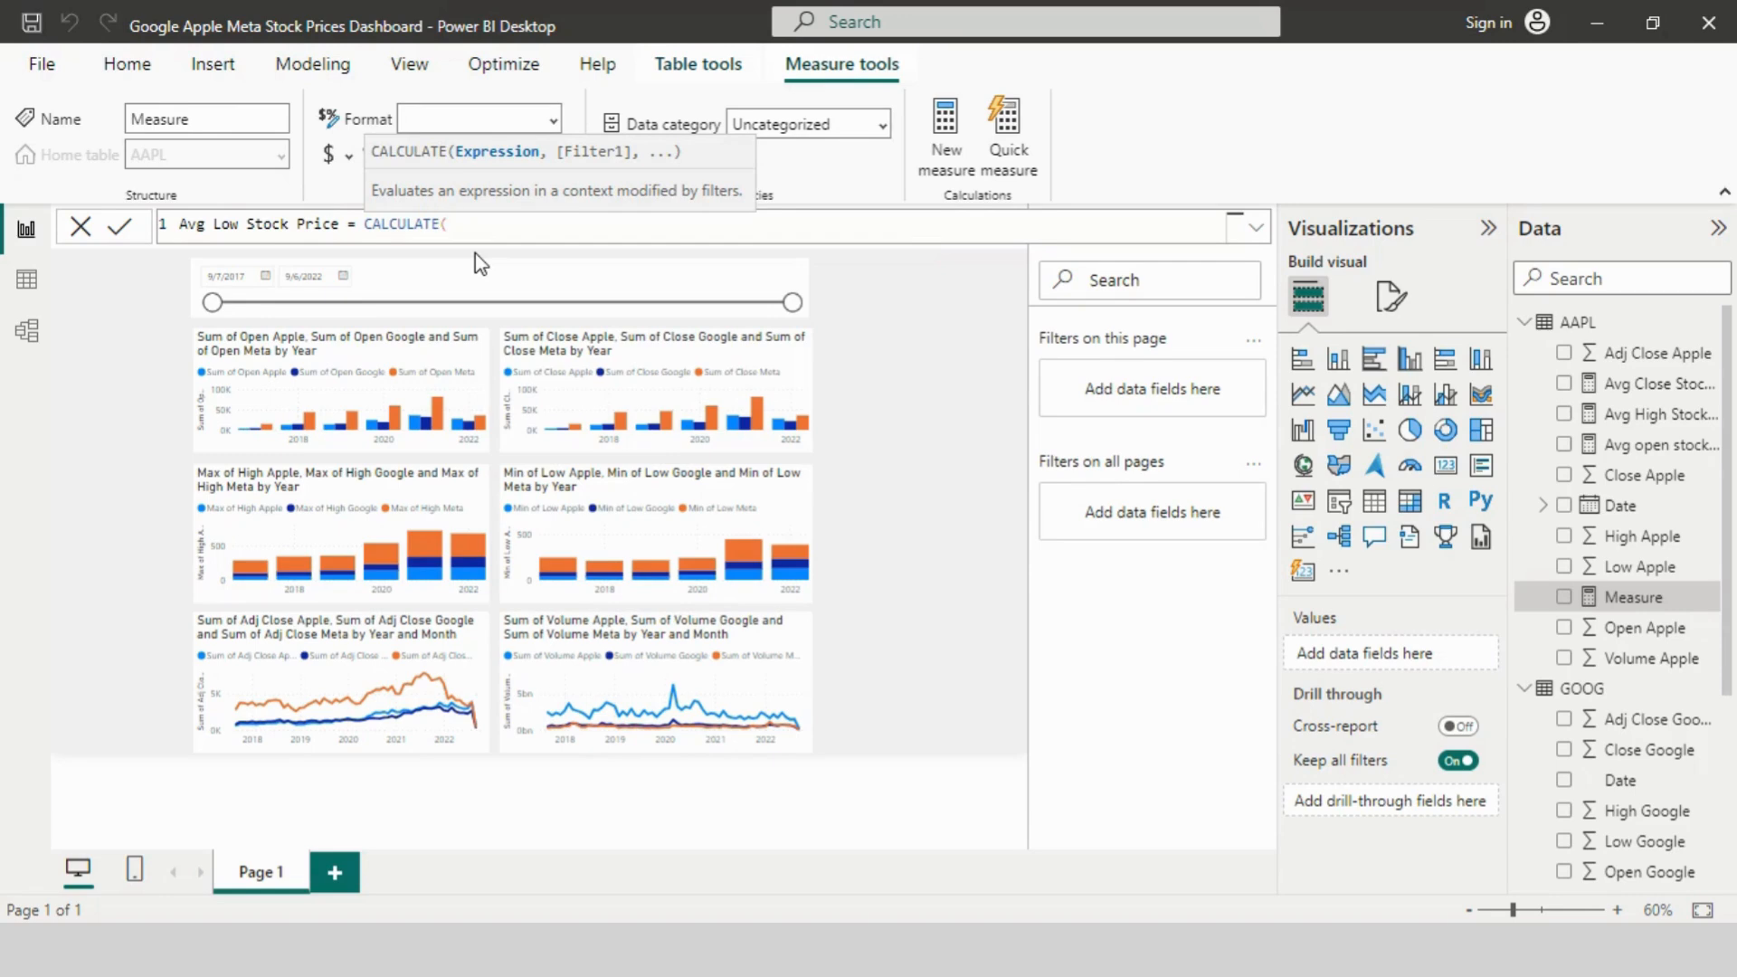
Step: Enter an AVERAGEX term over the 'AAPL' table with 'AAPL'[Low Apple] inside CALCULATE
type("AVE")
key("Down")
key("Down")
key("Tab")
type("'")
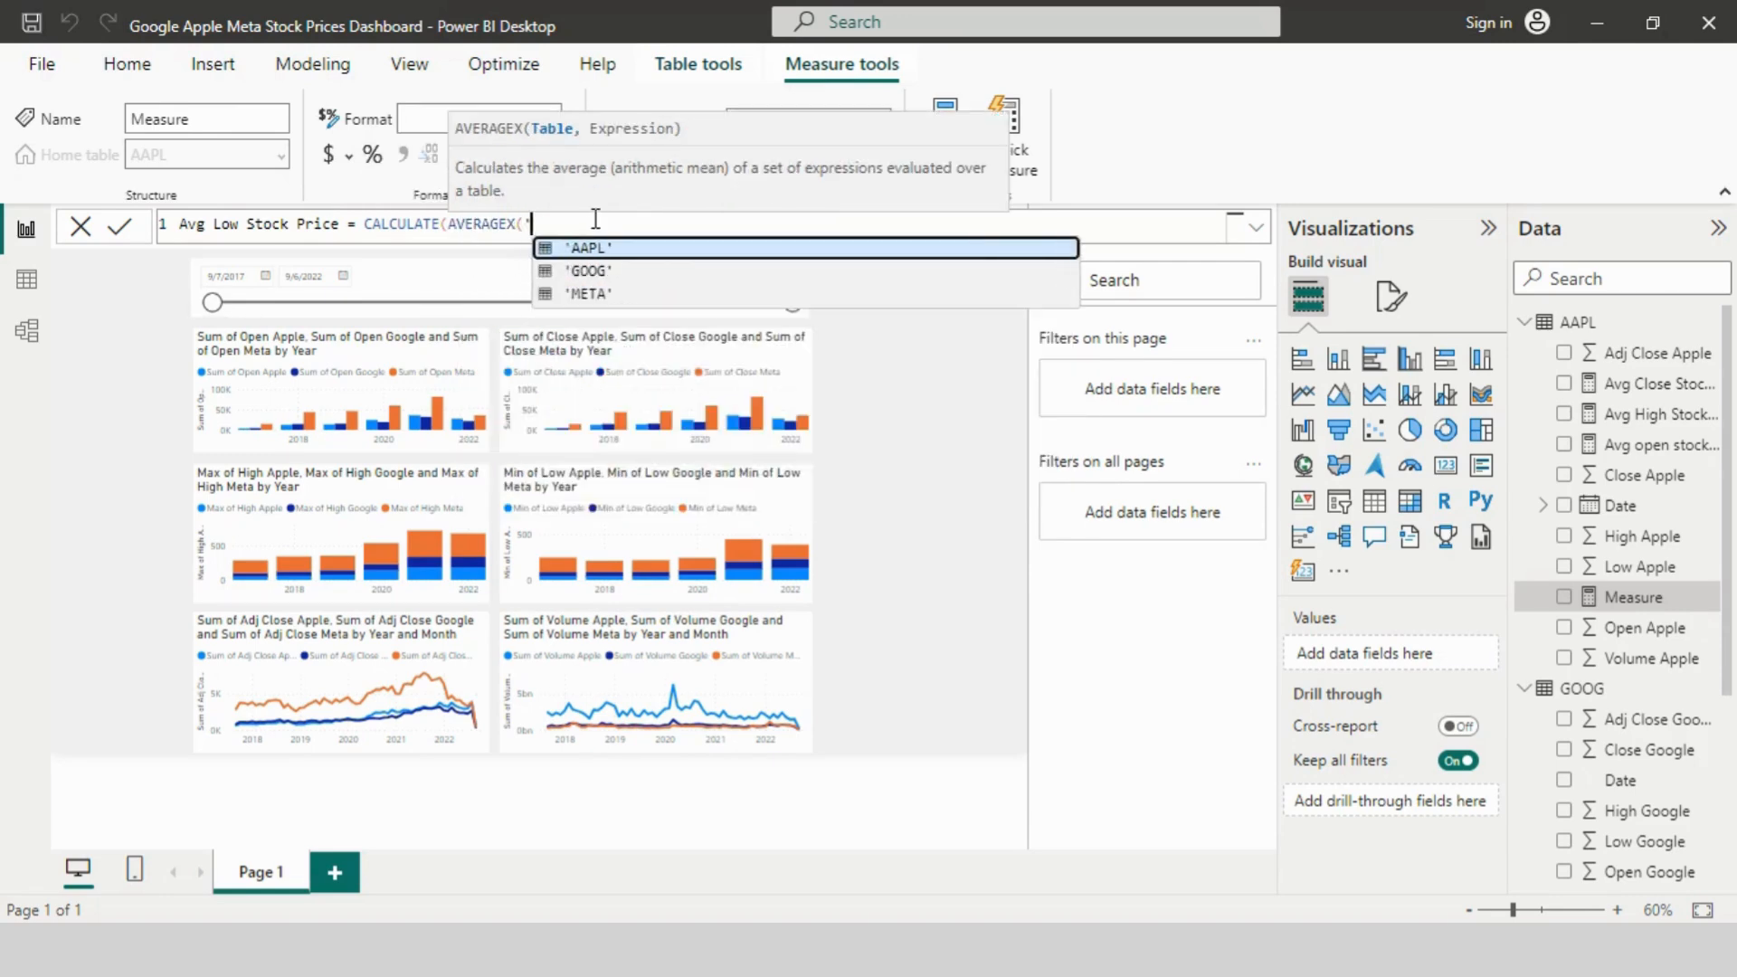
left_click(628, 249)
type(",'")
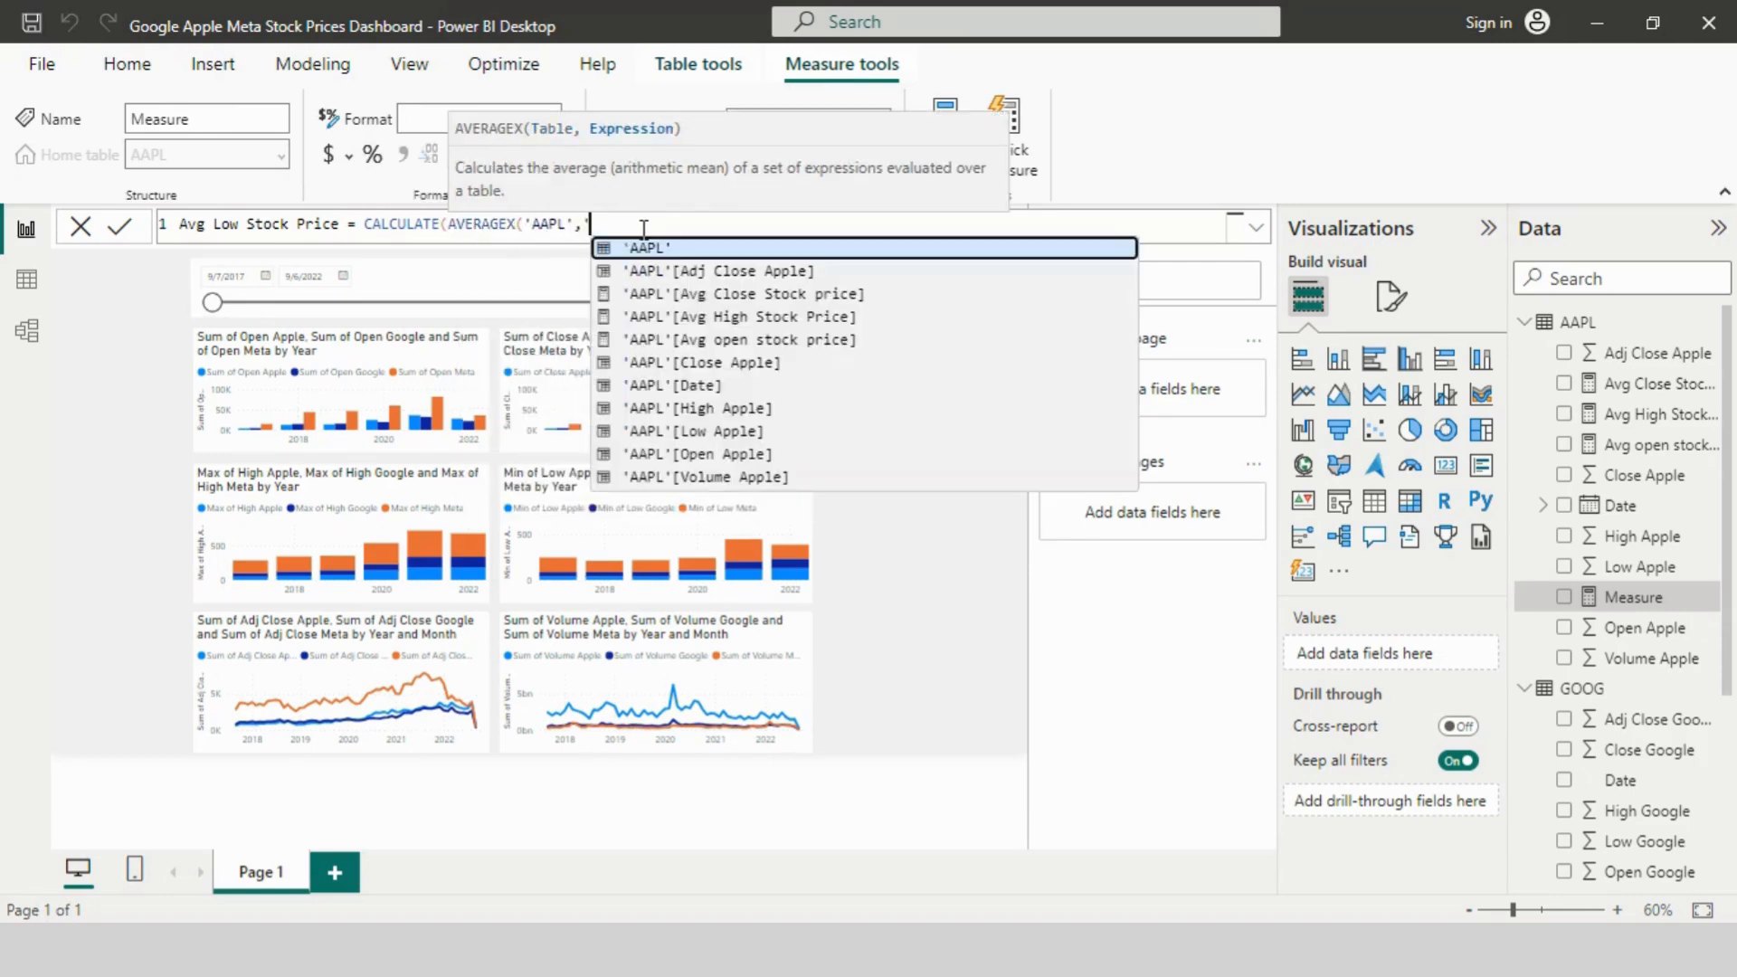
left_click(725, 431)
Step: Close the Apple term and add an AVERAGEX term over 'GOOG' with 'GOOG'[Low Google]
type(") + AVE")
left_click(855, 358)
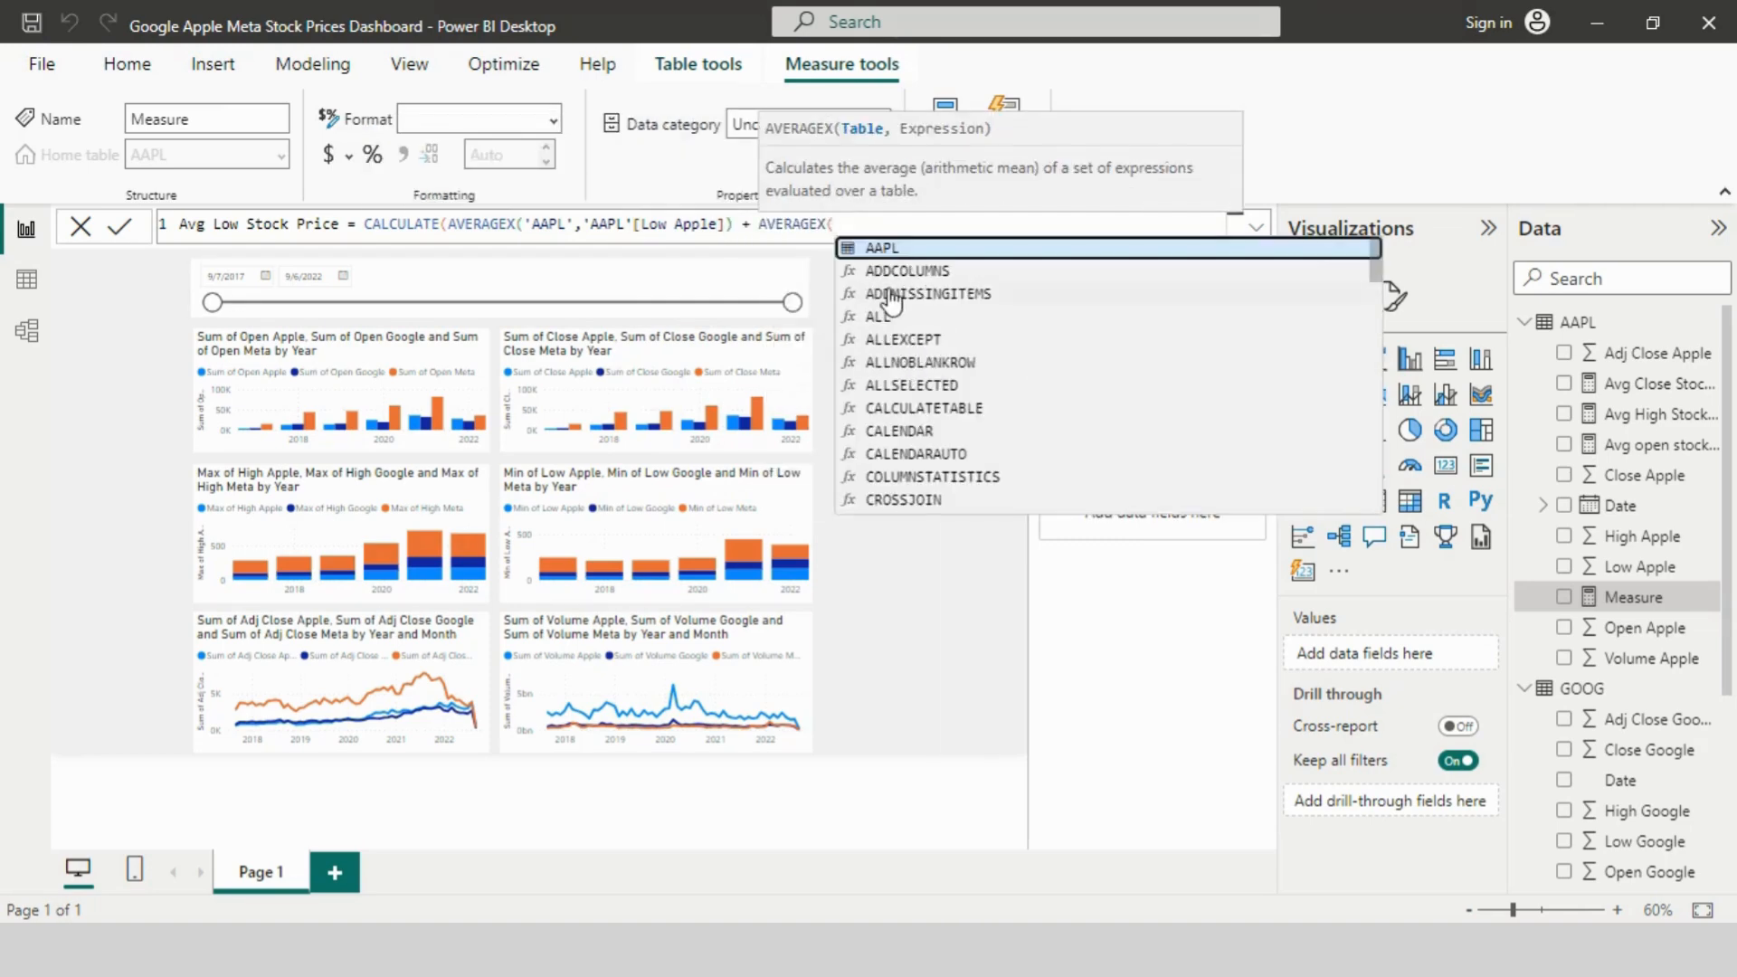
type("GO")
left_click(923, 276)
type(",'")
left_click(1017, 433)
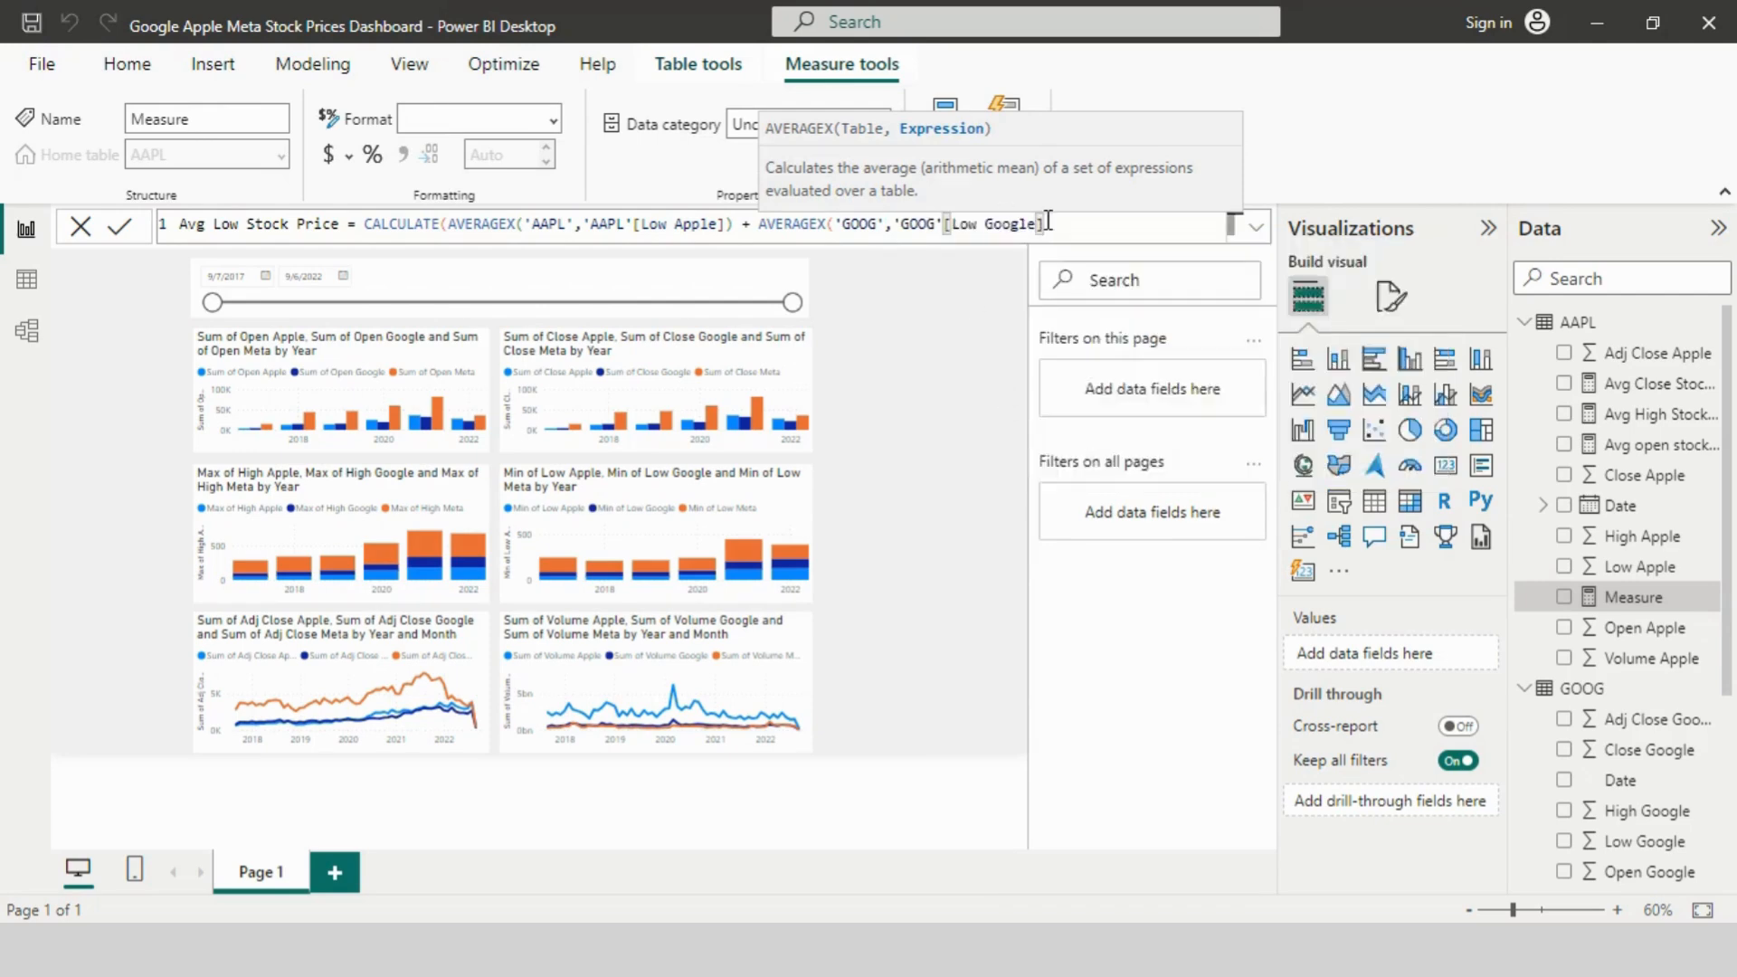
Step: Add an AVERAGEX term over 'META' with 'META'[Low Meta], close the formula and commit the Avg Low Stock Price measure
type(") + AV")
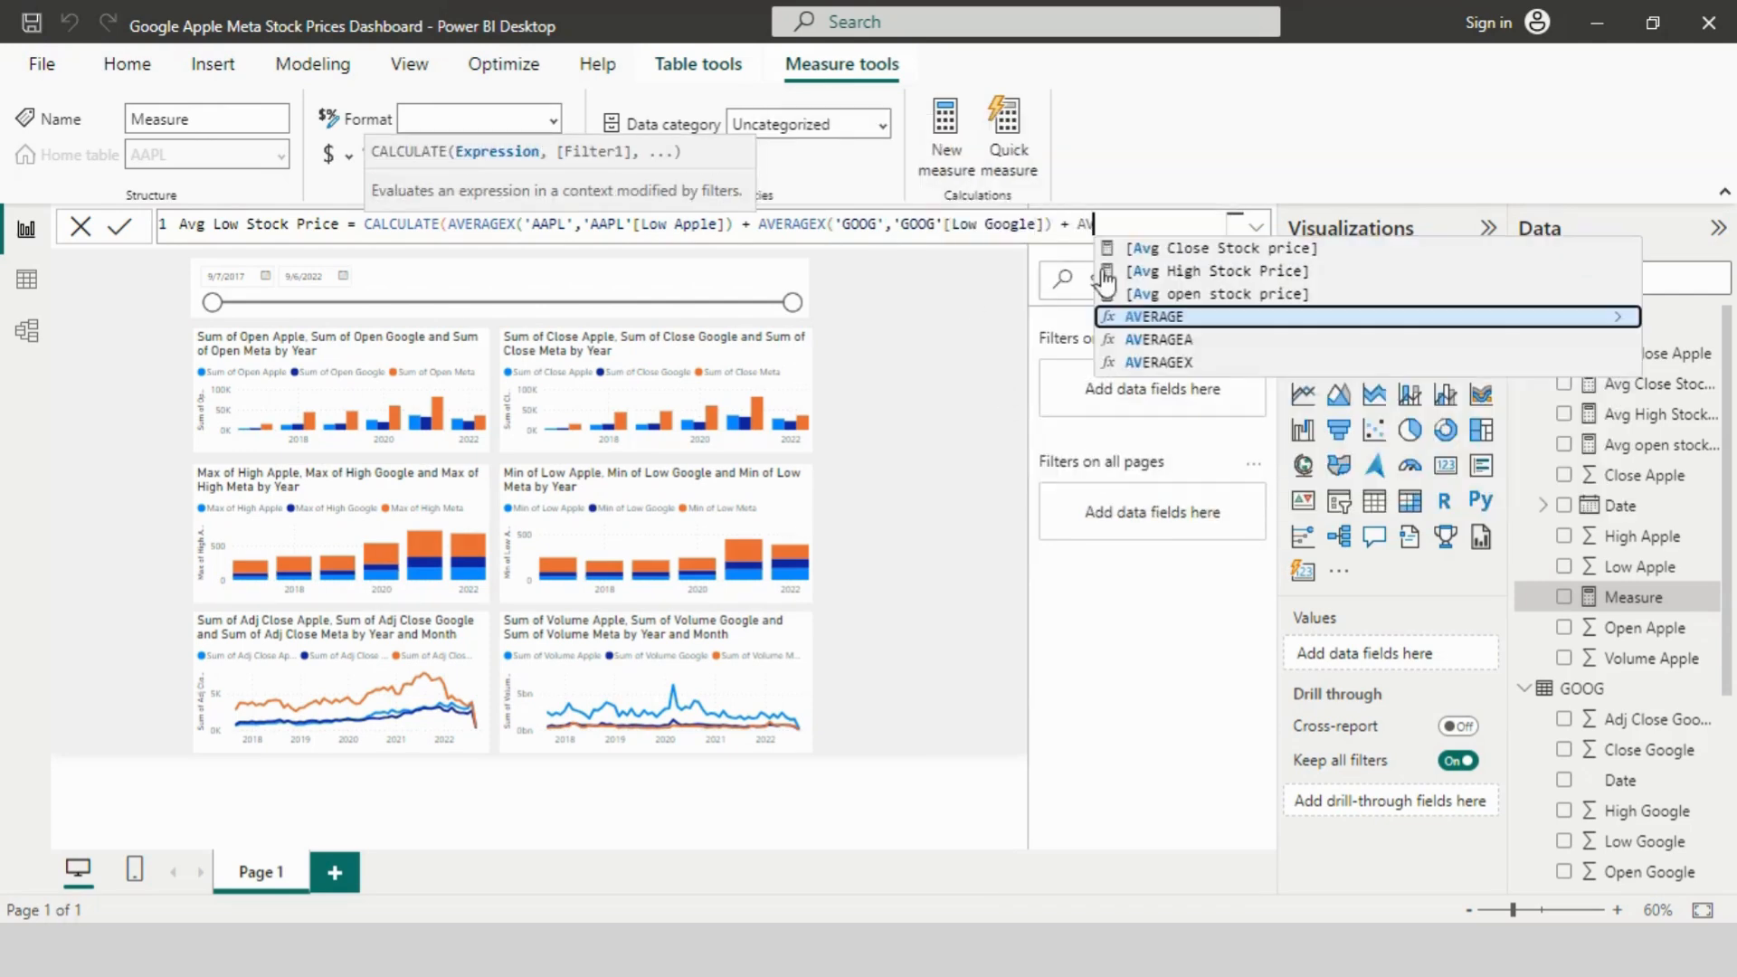
left_click(1154, 362)
type("'META','")
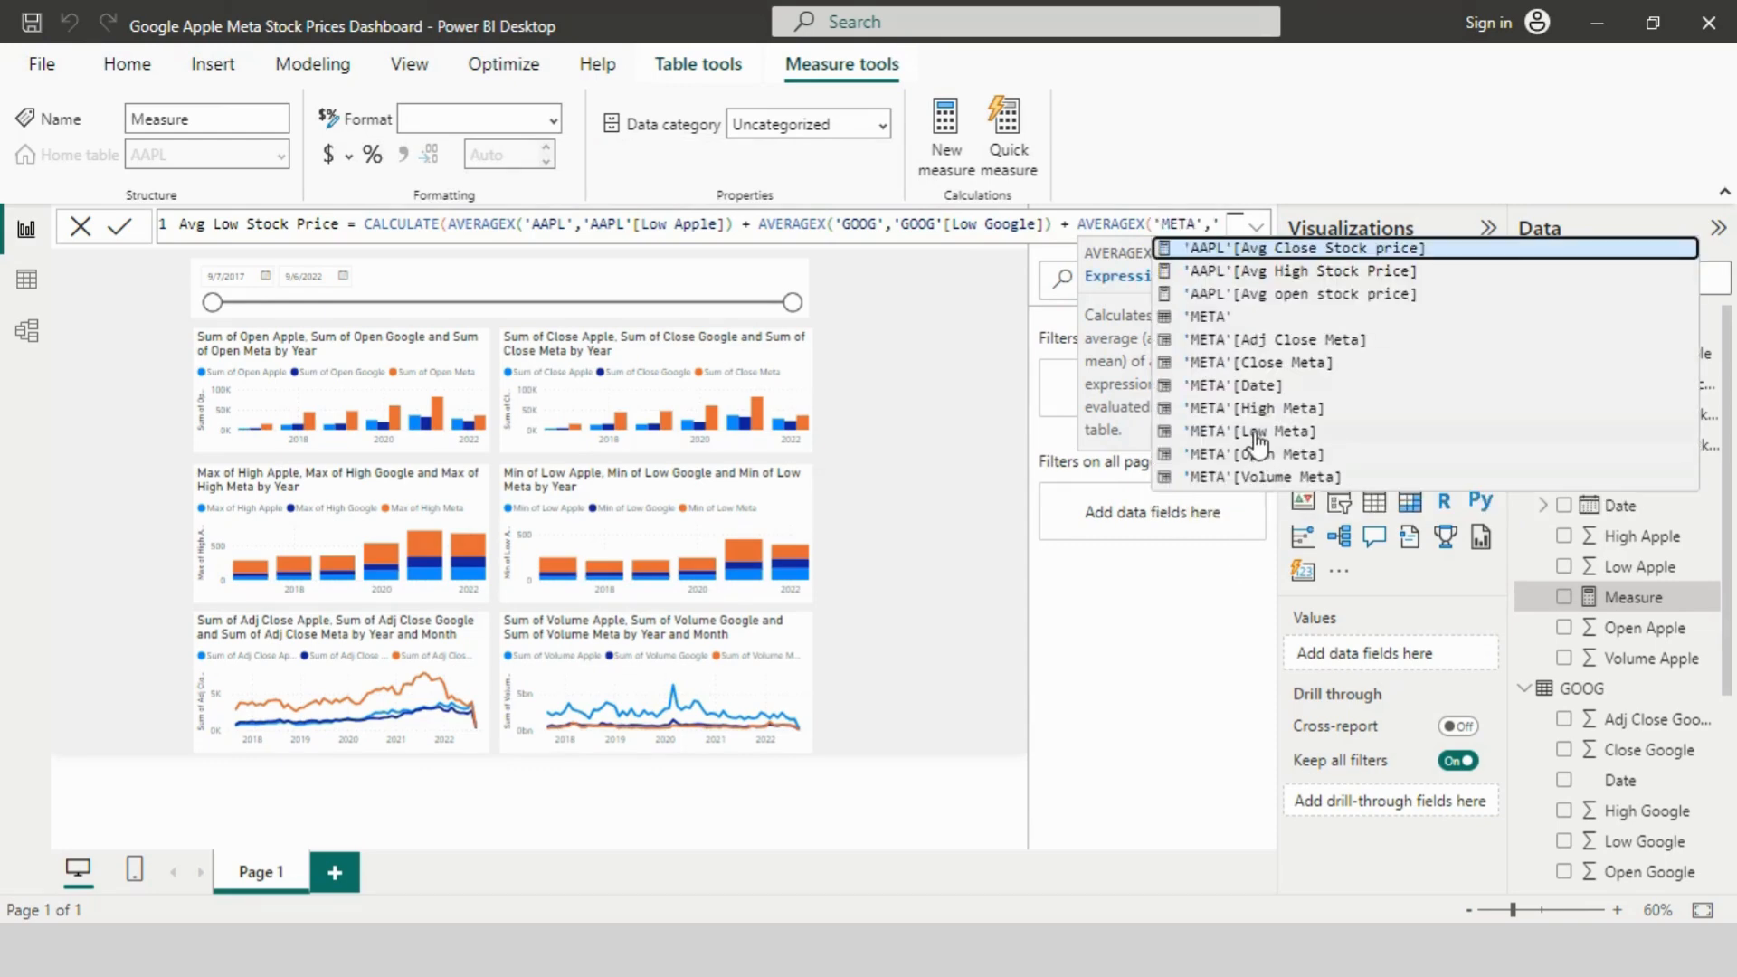
left_click(1256, 439)
type("))")
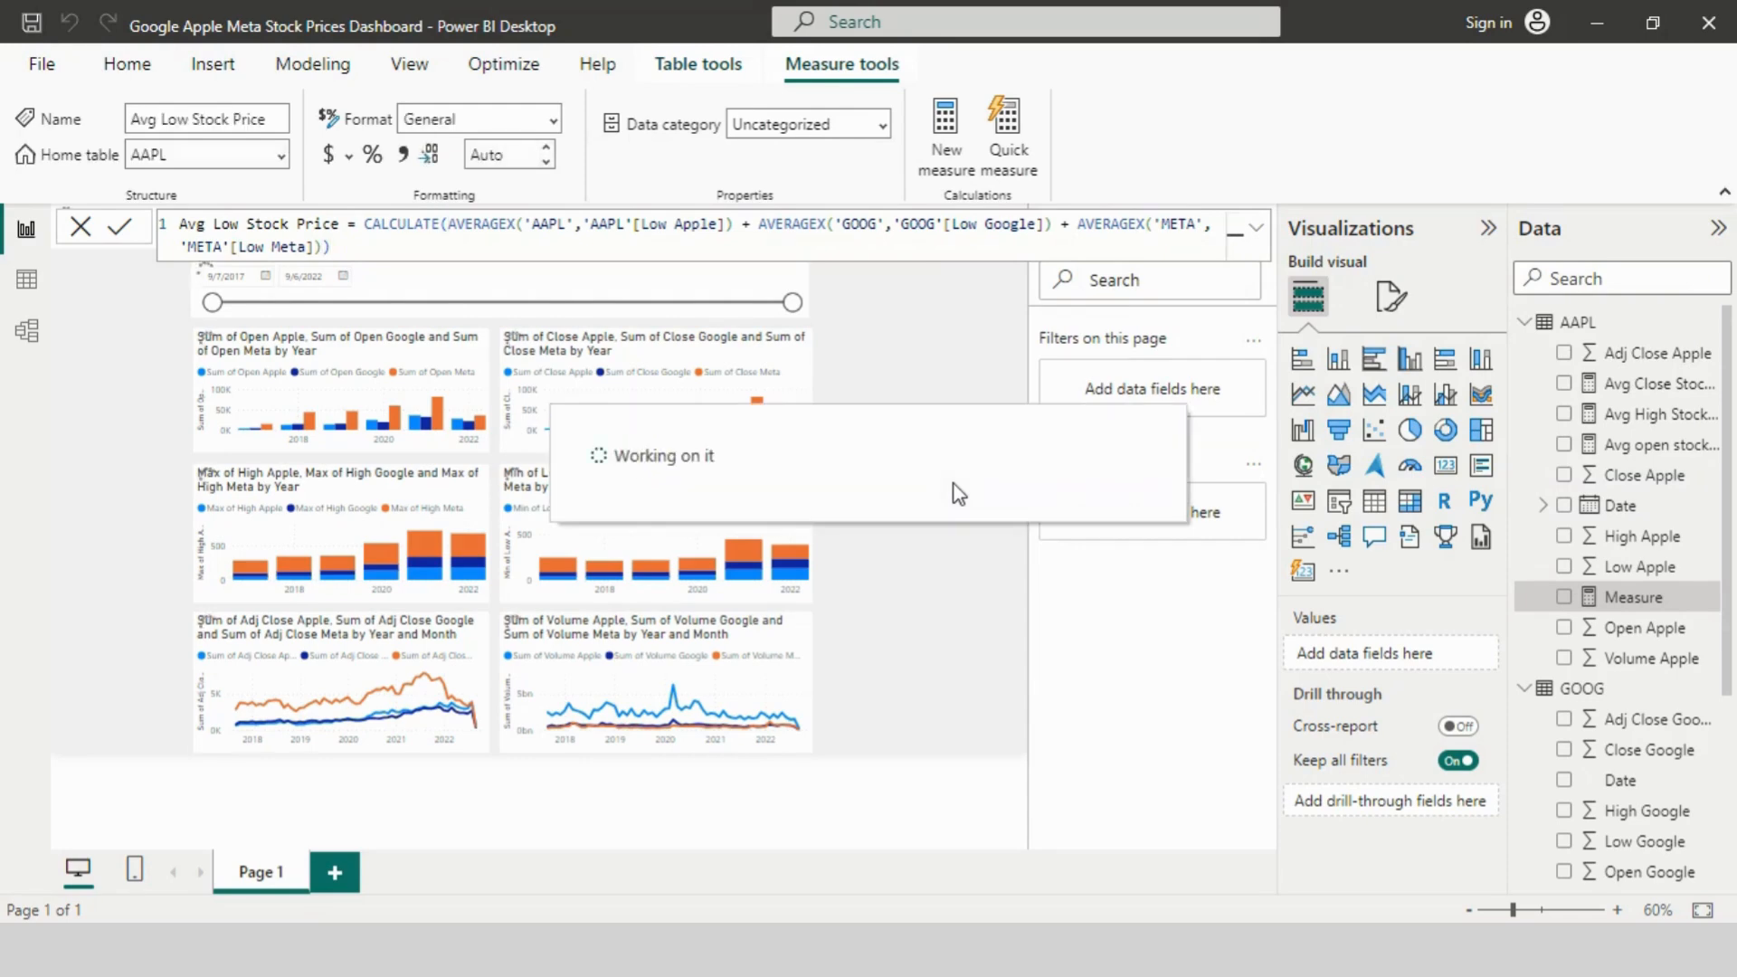
Step: Create a new measure in the AAPL table named Avg Adj Close Stock Price and begin its formula with CALCULATE
right_click(1627, 355)
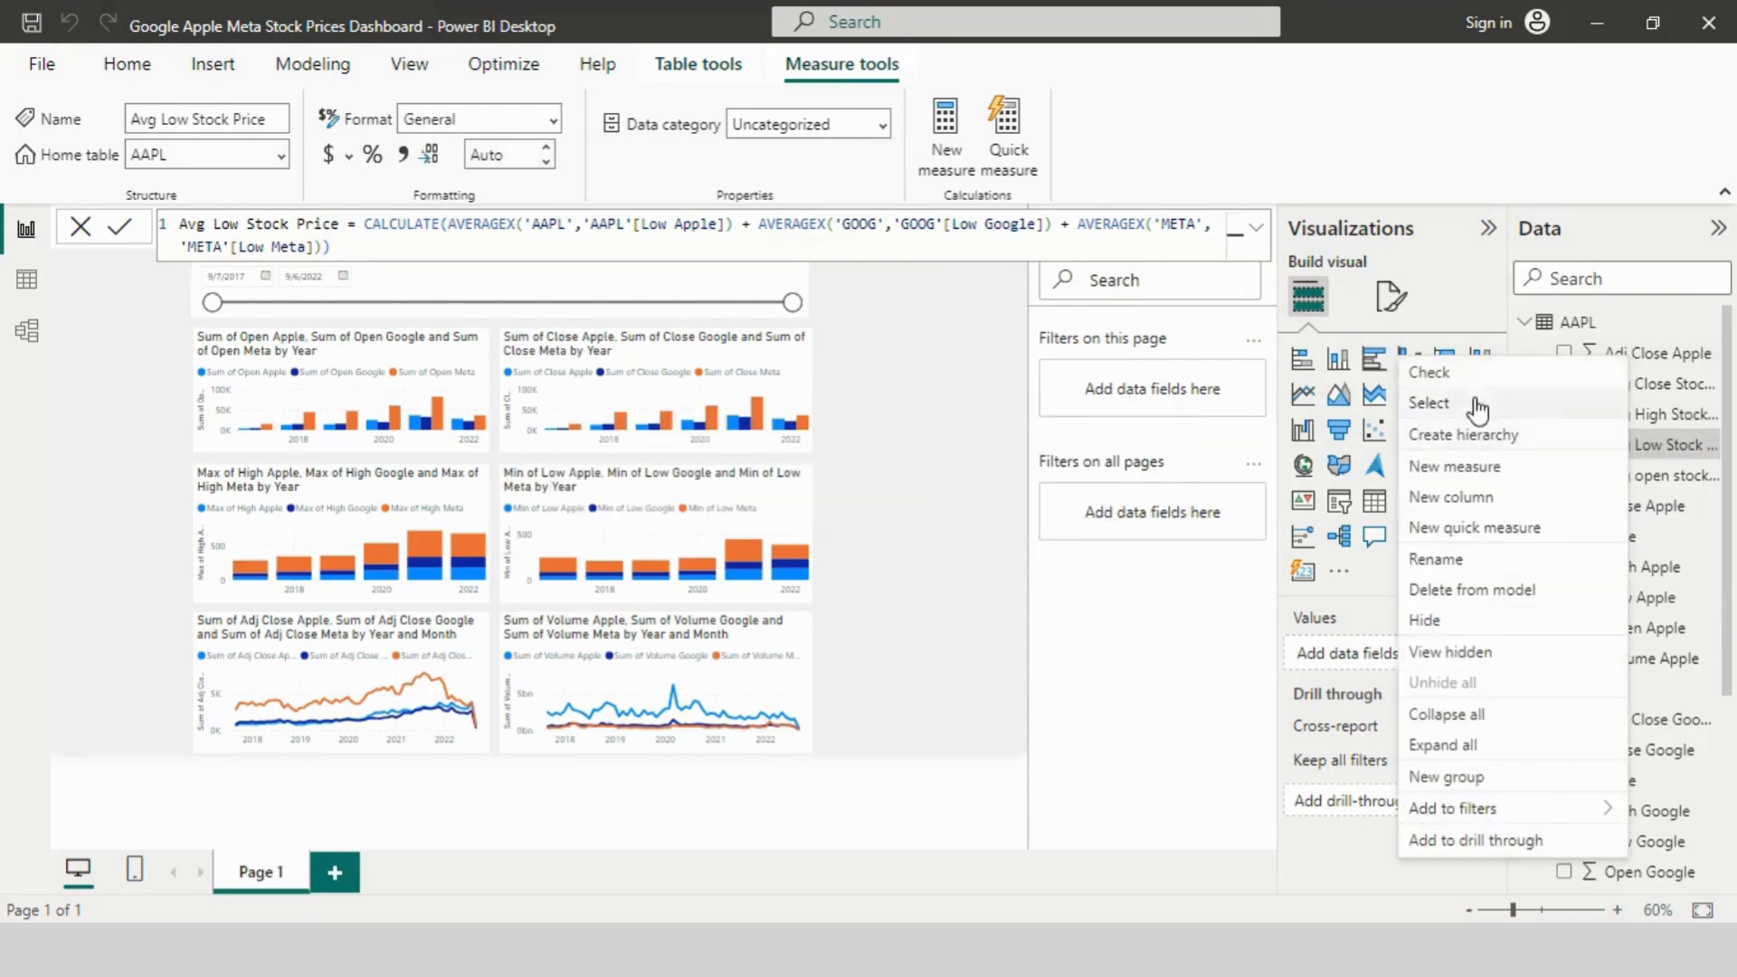
left_click(1484, 468)
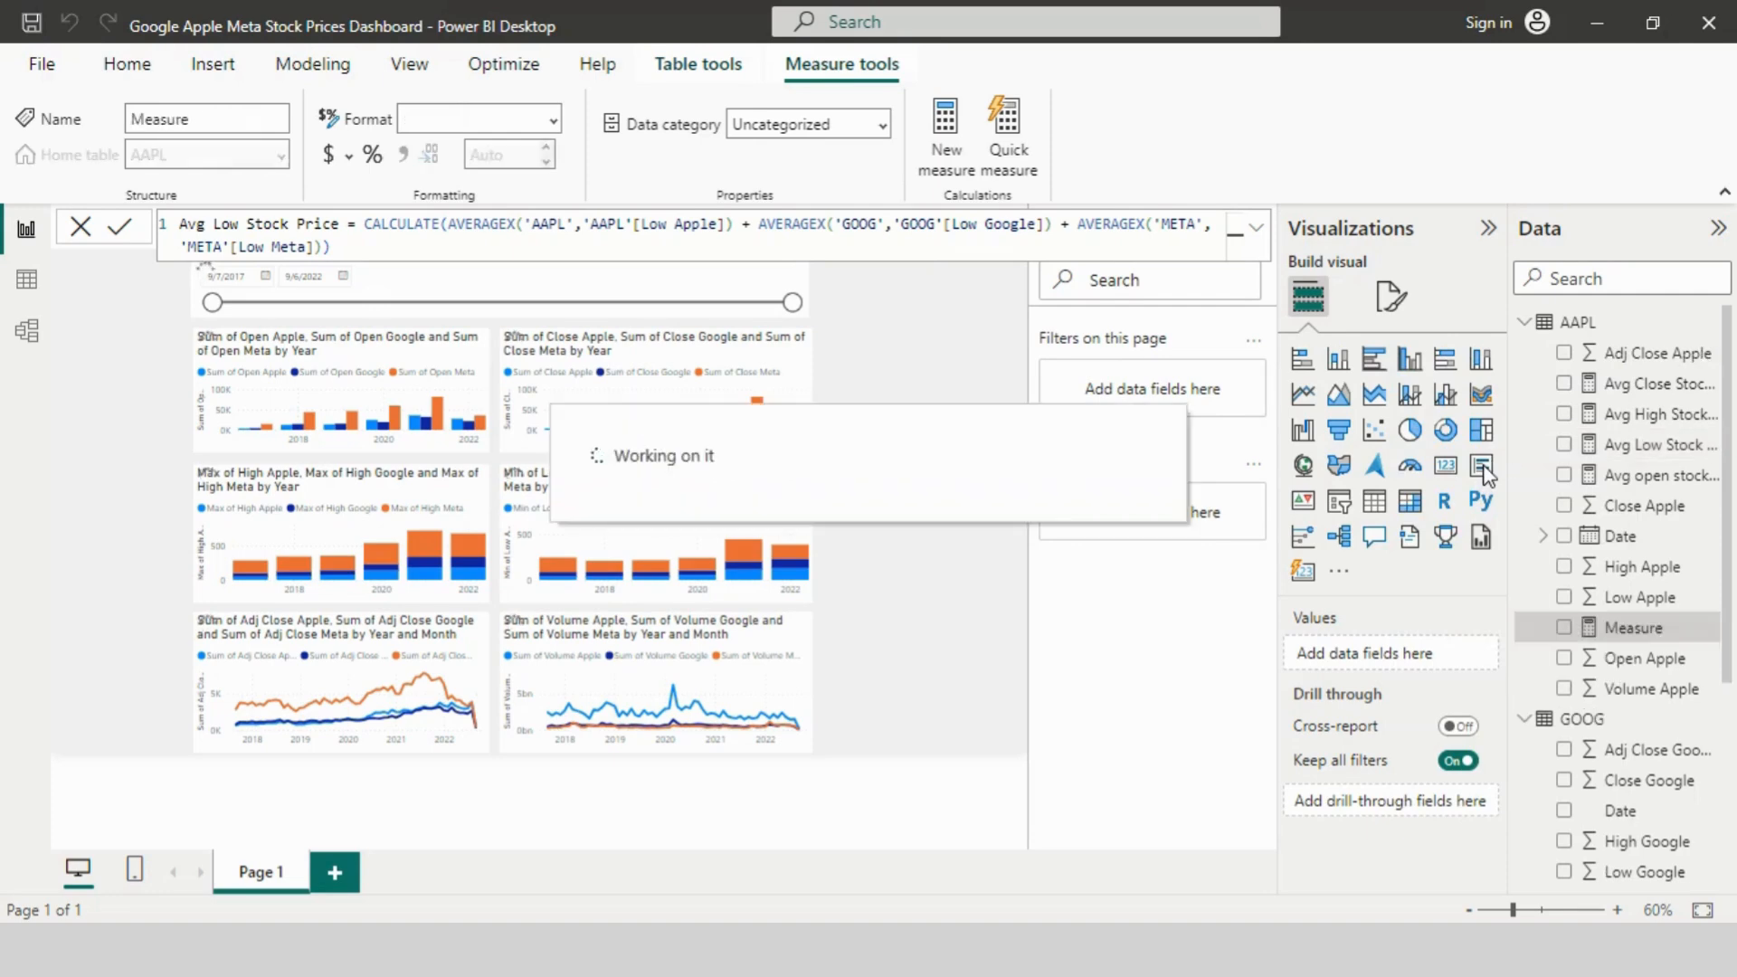
key("BackSpace")
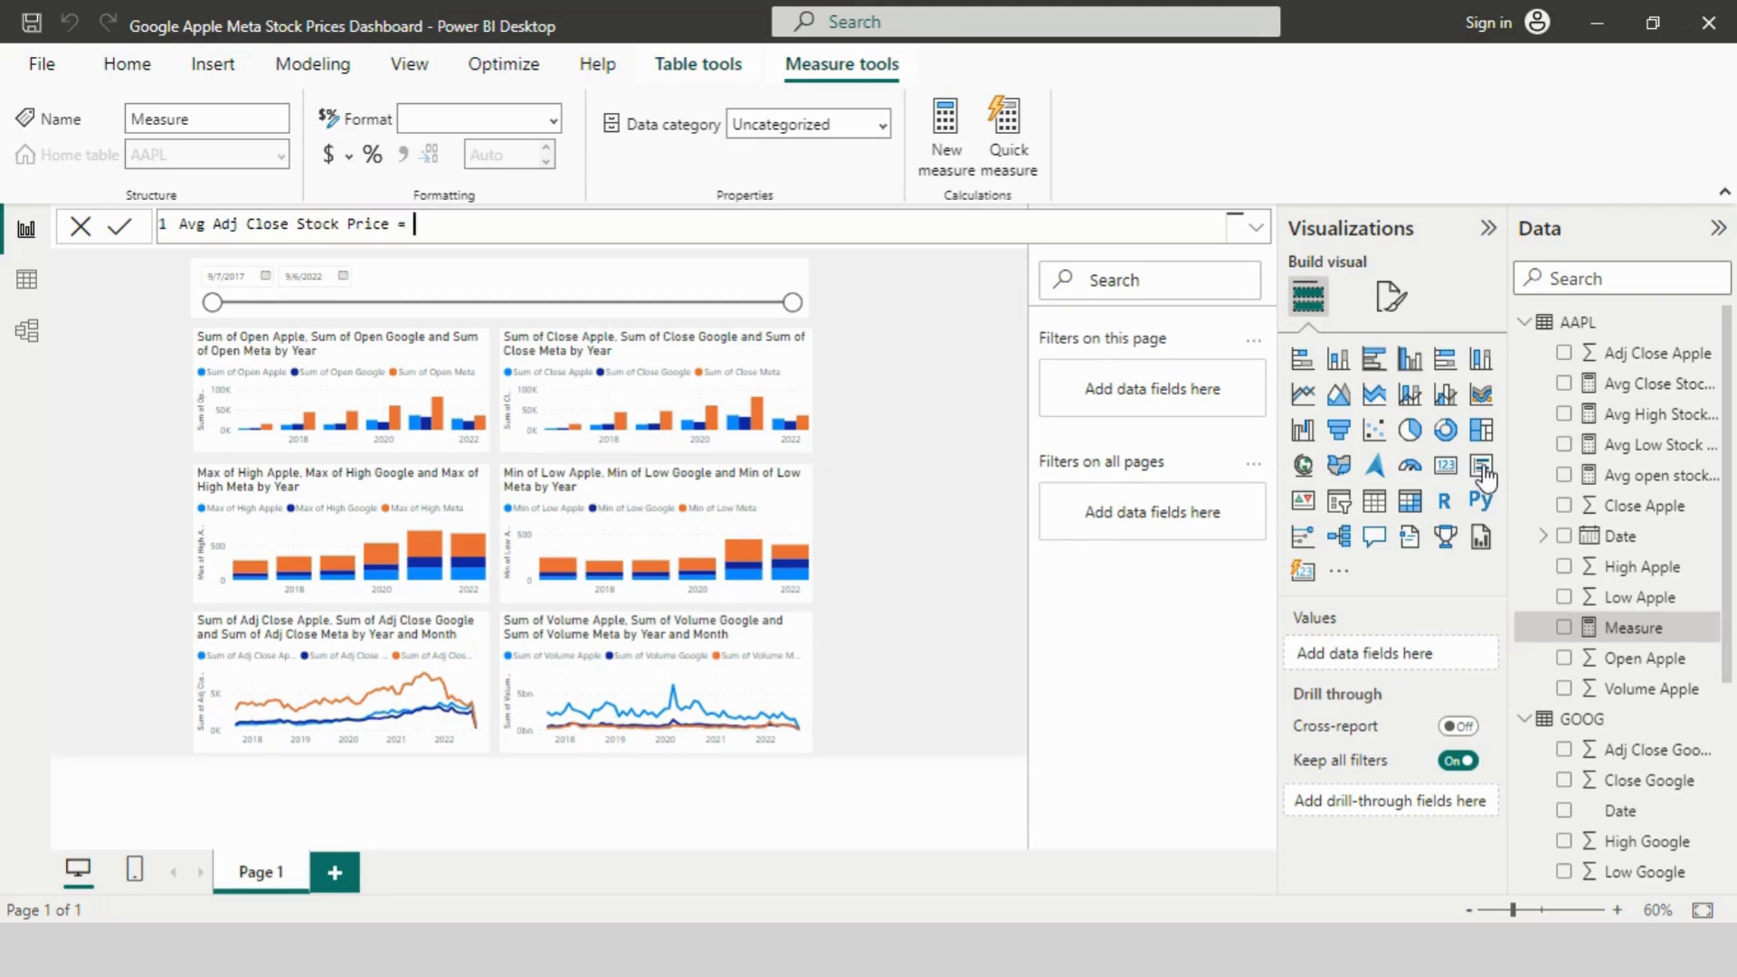
type("CAL")
left_click(598, 250)
Step: Enter an AVERAGEX term over the 'AAPL' table with 'AAPL'[Adj Close Apple] inside CALCULATE
type("AV")
left_click(608, 378)
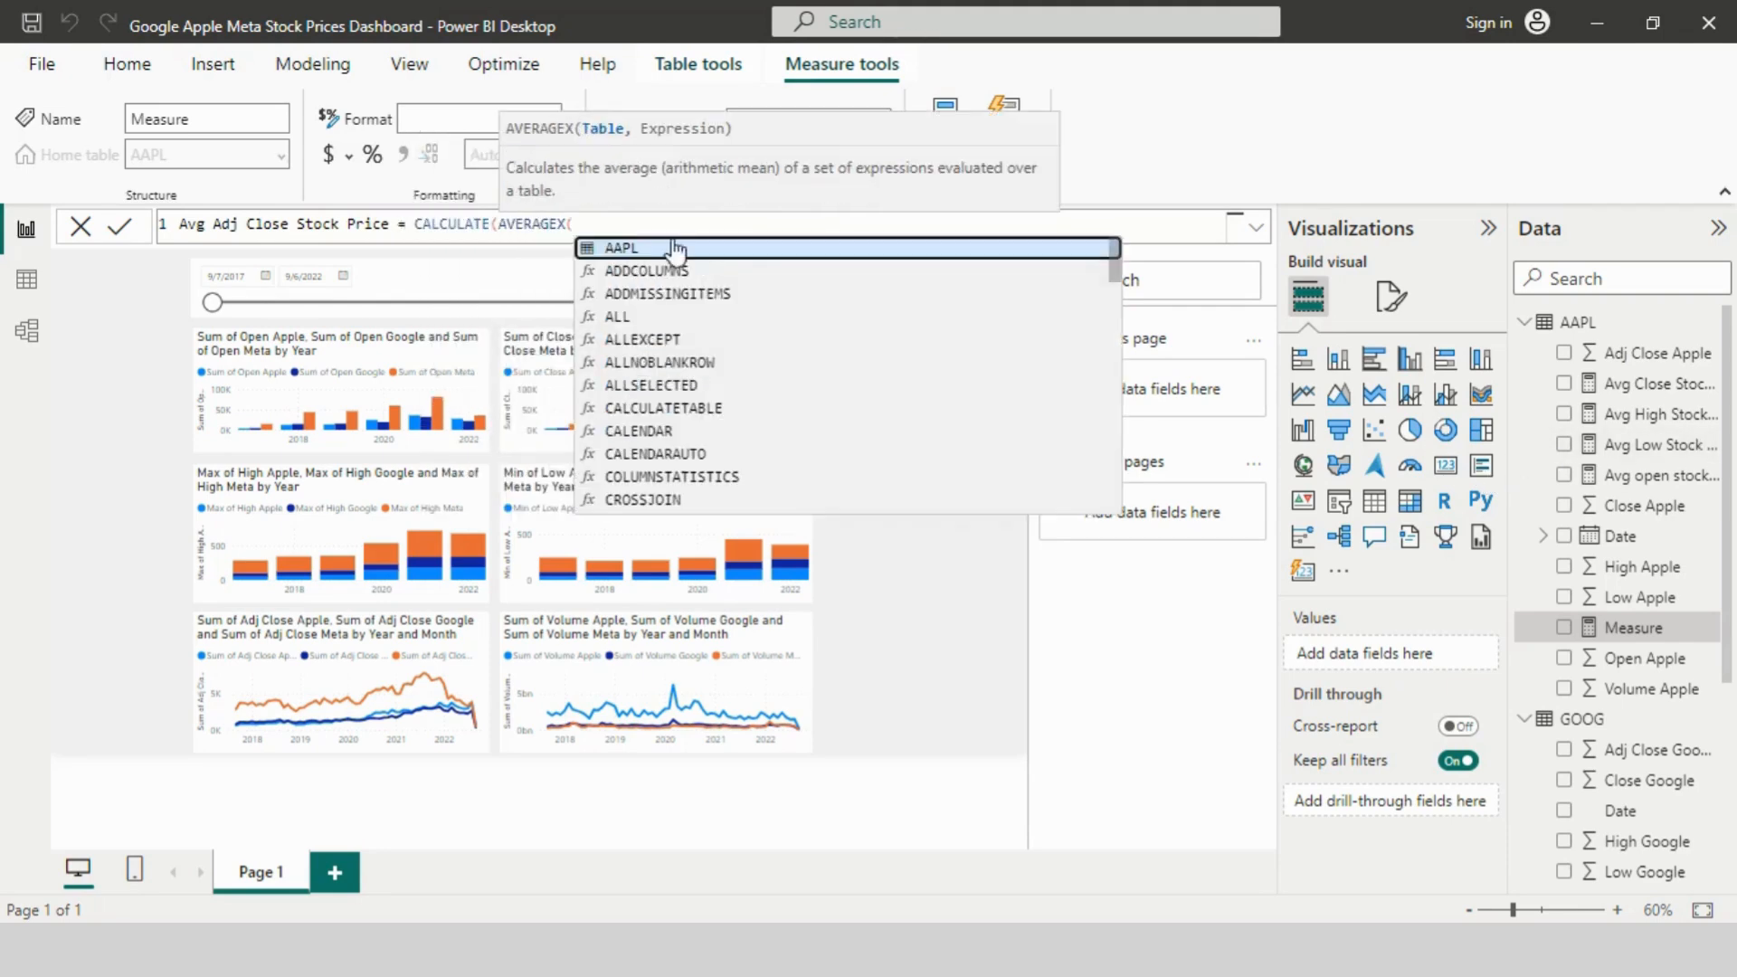
type("'")
left_click(670, 247)
type(",'")
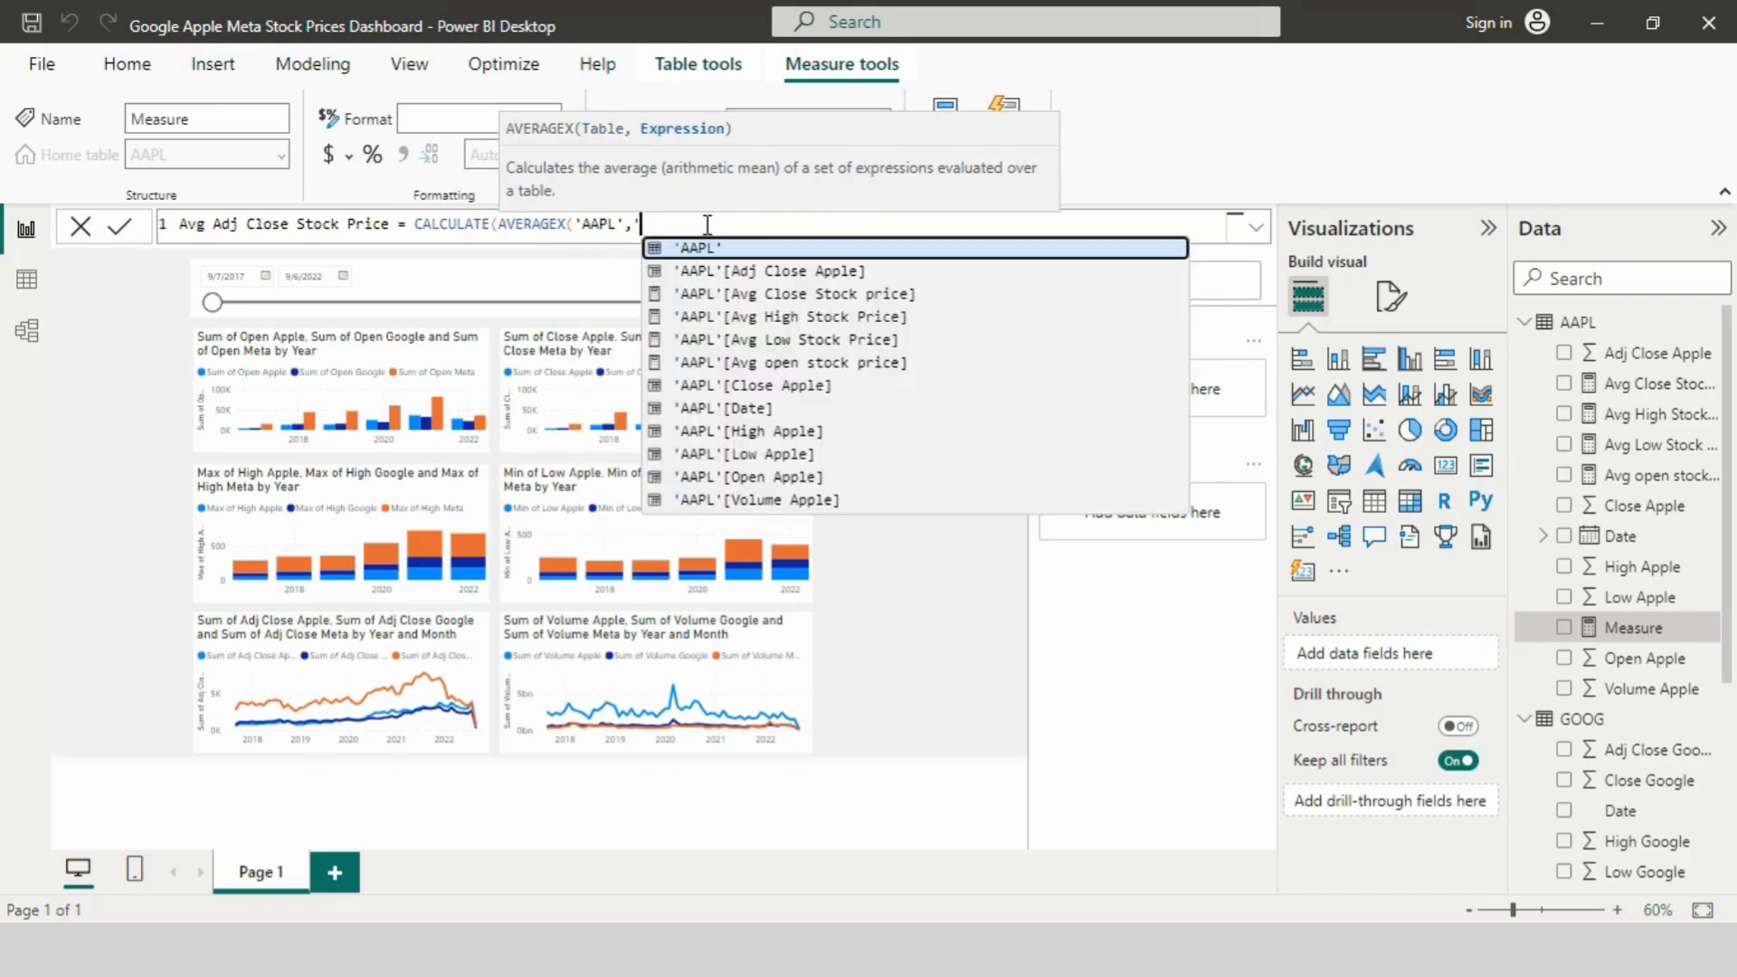
left_click(848, 272)
Step: Add a second AVERAGEX term over 'GOOG' with 'GOOG'[Adj Close Google] and close its parenthesis
type(") + AVERAGEX(")
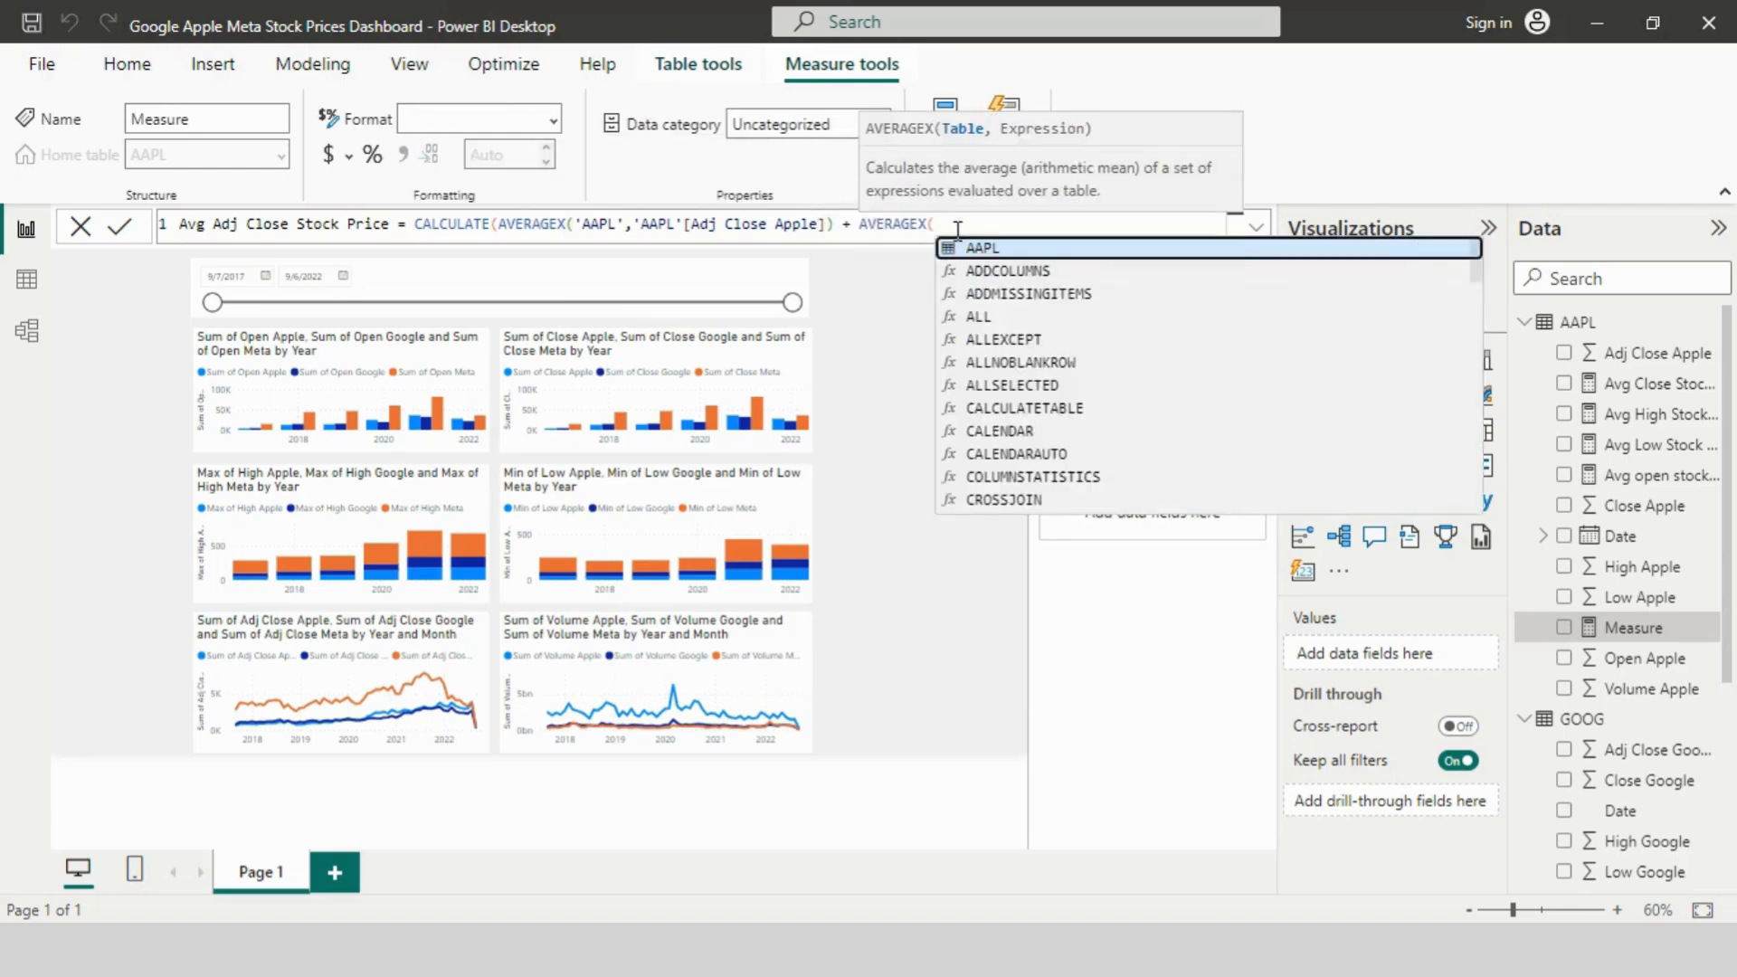
type("'")
left_click(996, 269)
type(",'")
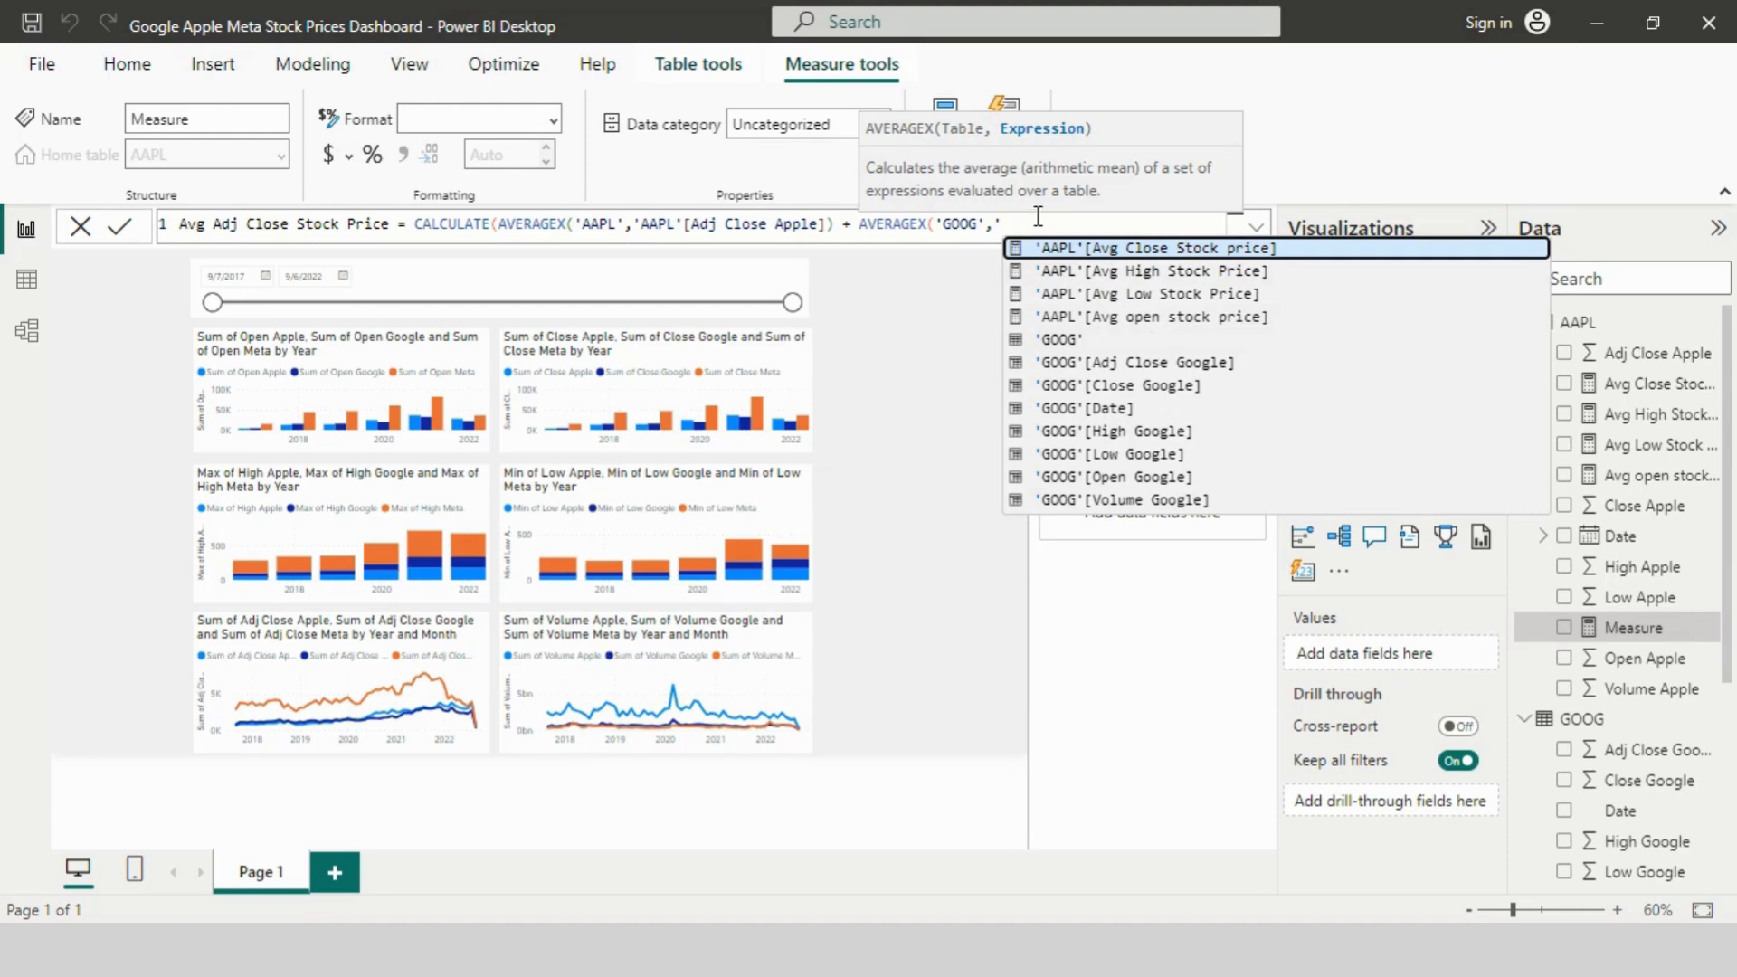
left_click(1138, 363)
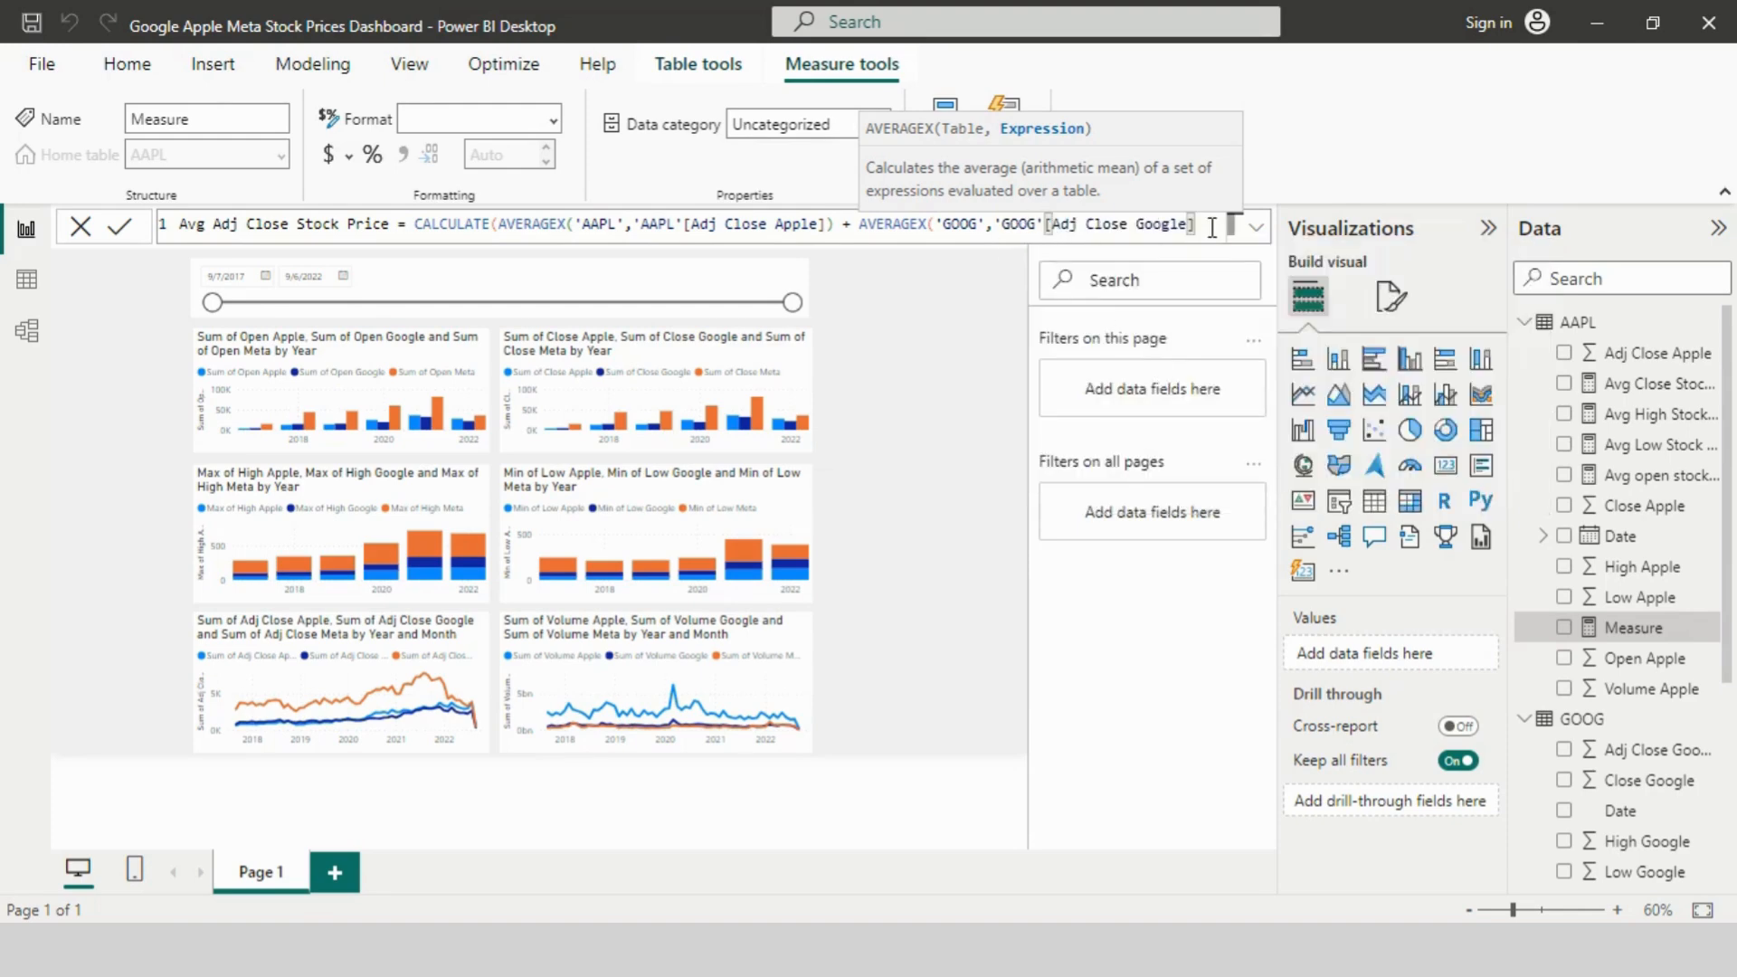
type(")")
Step: Add an AVERAGEX term over 'META' with 'META'[Adj Close Meta], close the formula and commit the Avg Adj Close Stock Price measure
key("shift+Return")
type("+")
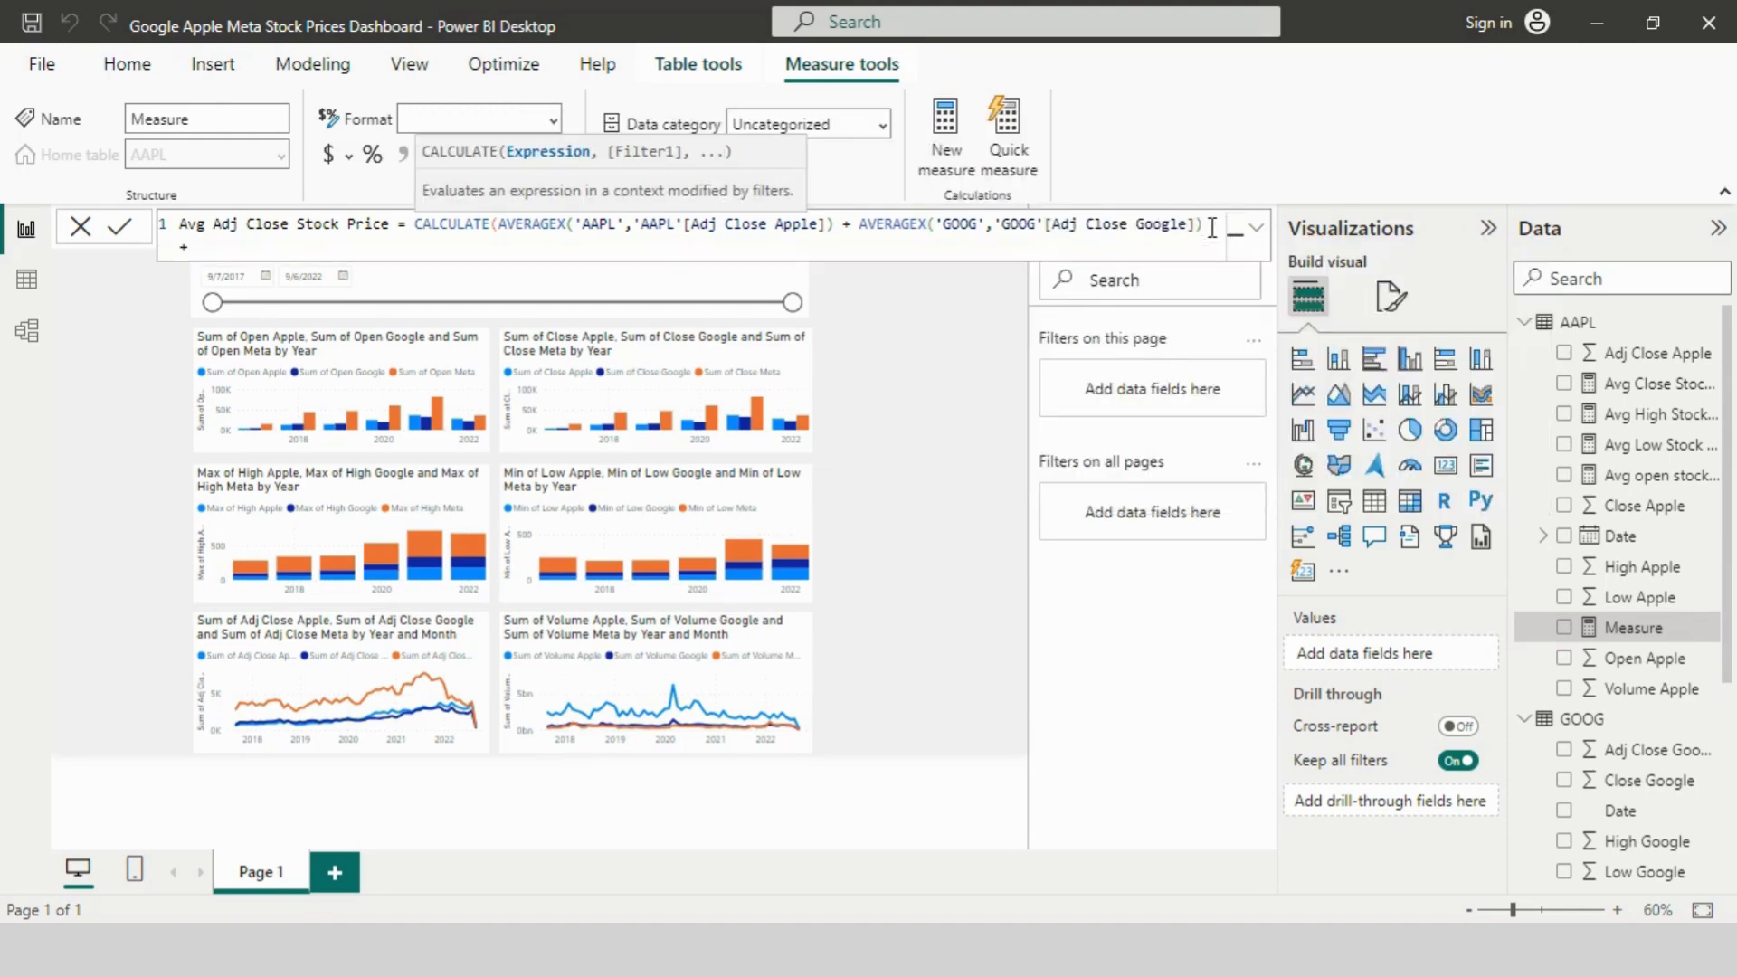
type(" AVER")
left_click(308, 321)
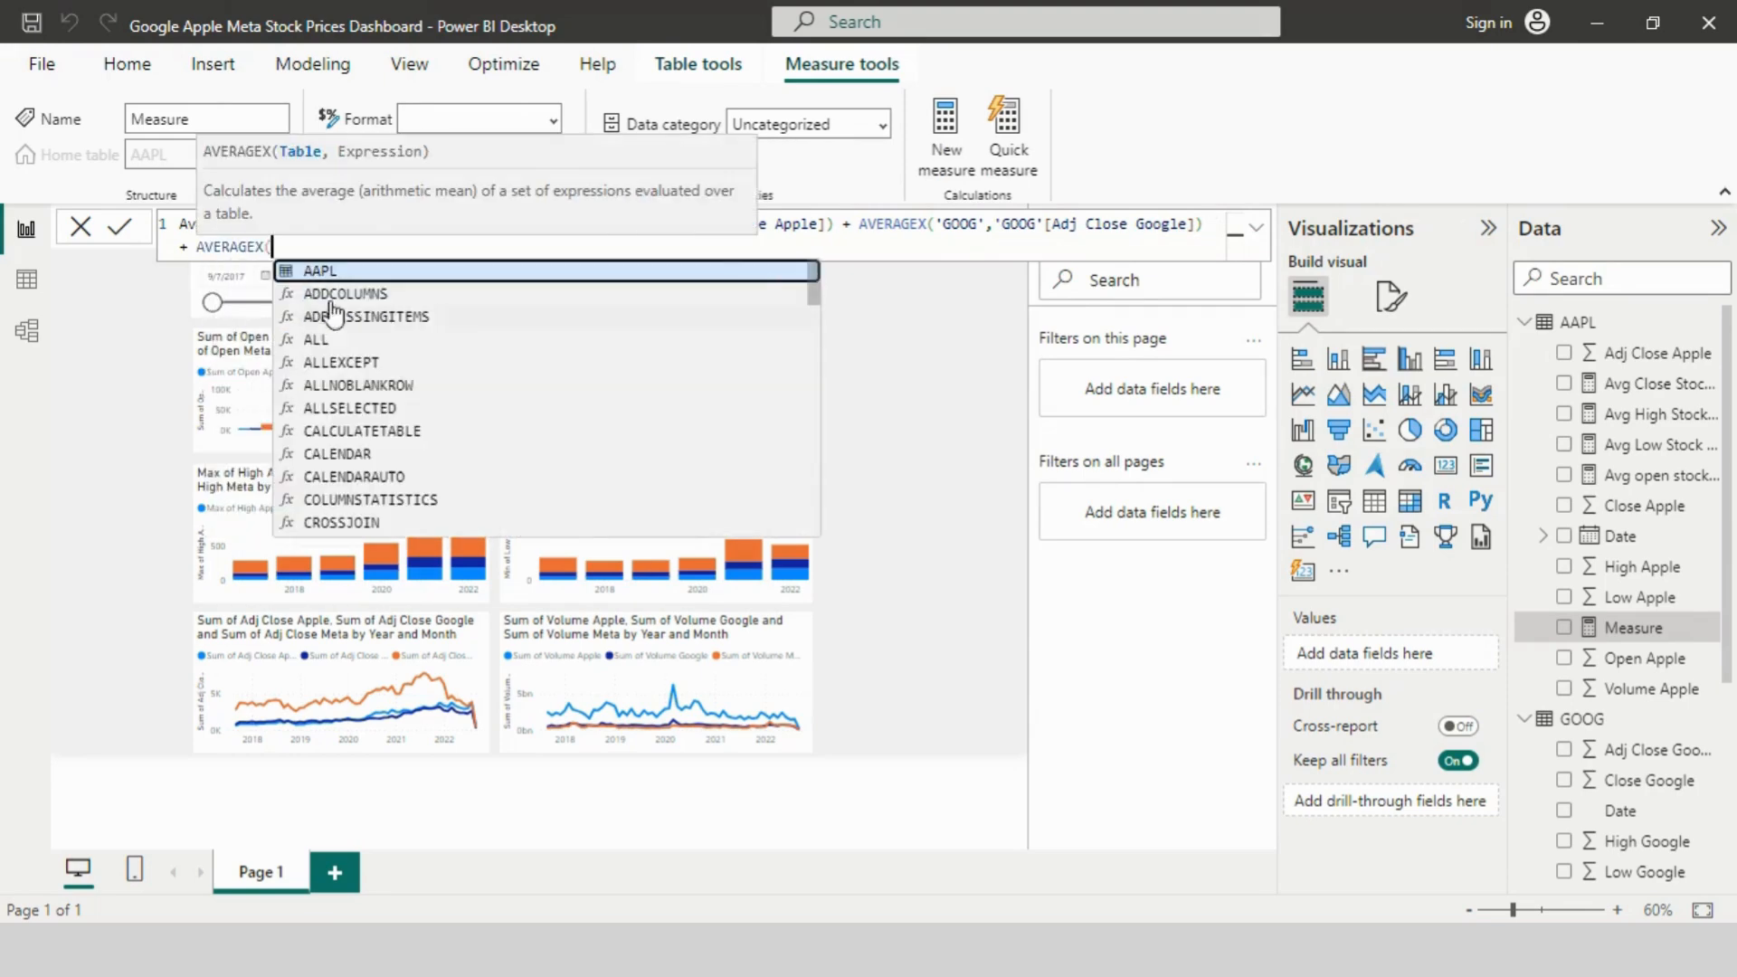
type("'META','")
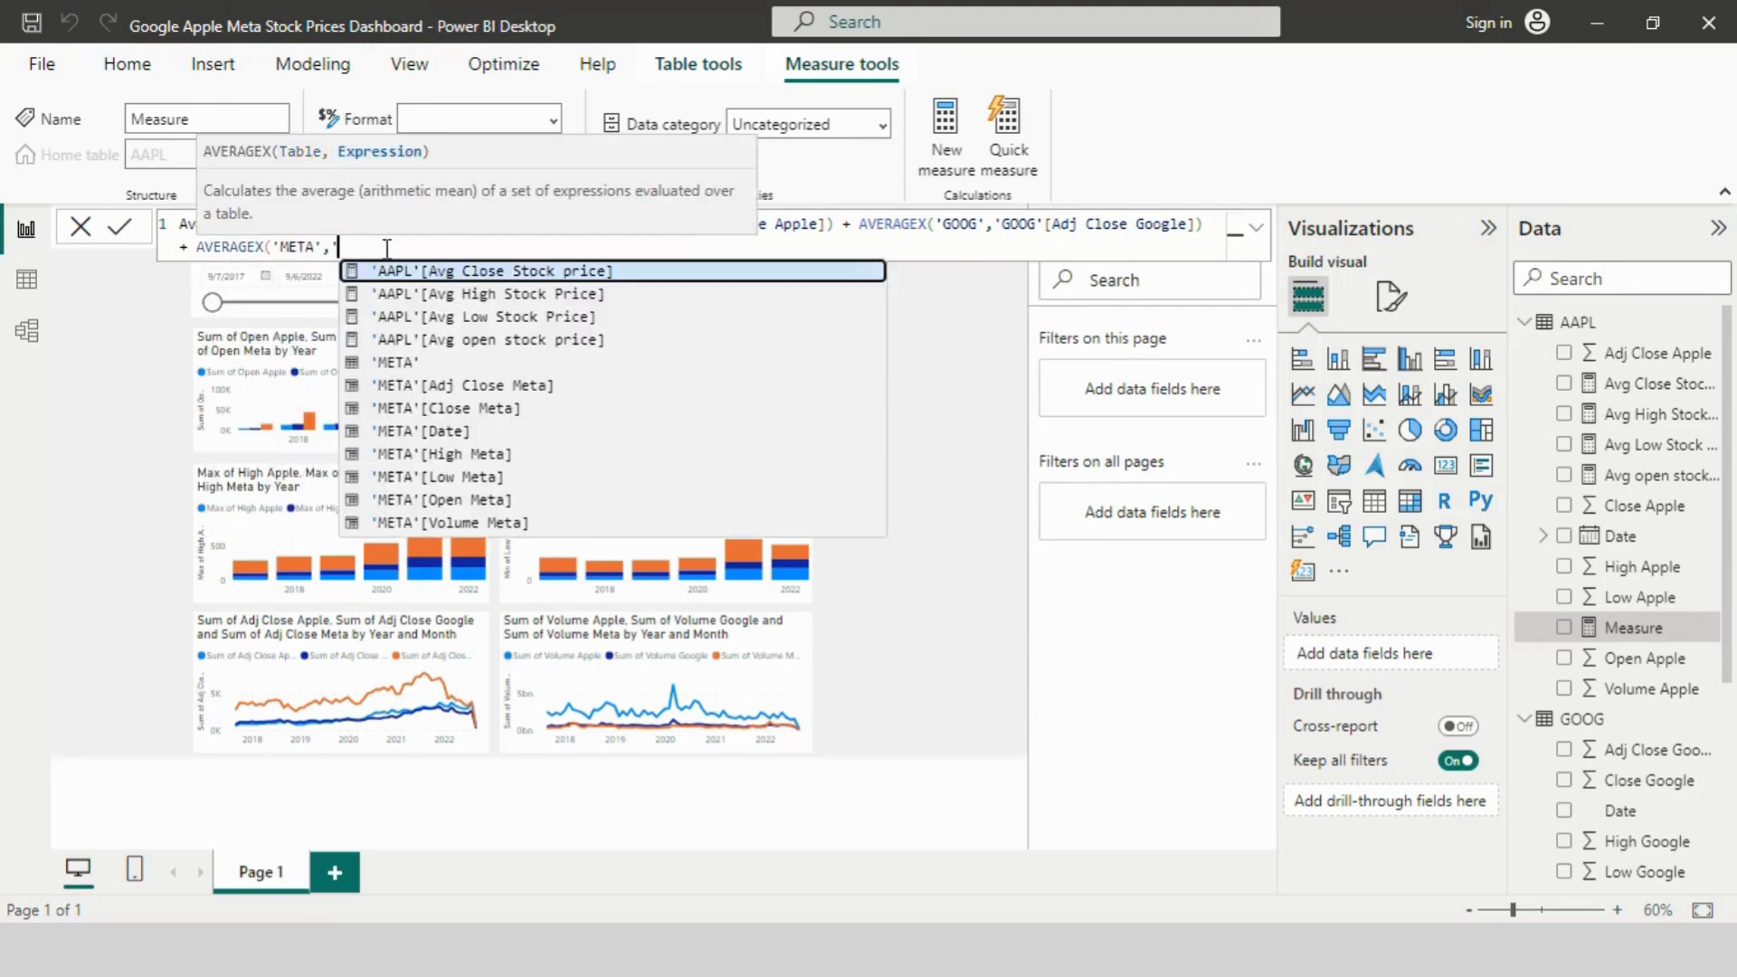
left_click(524, 386)
type("))")
key("Return")
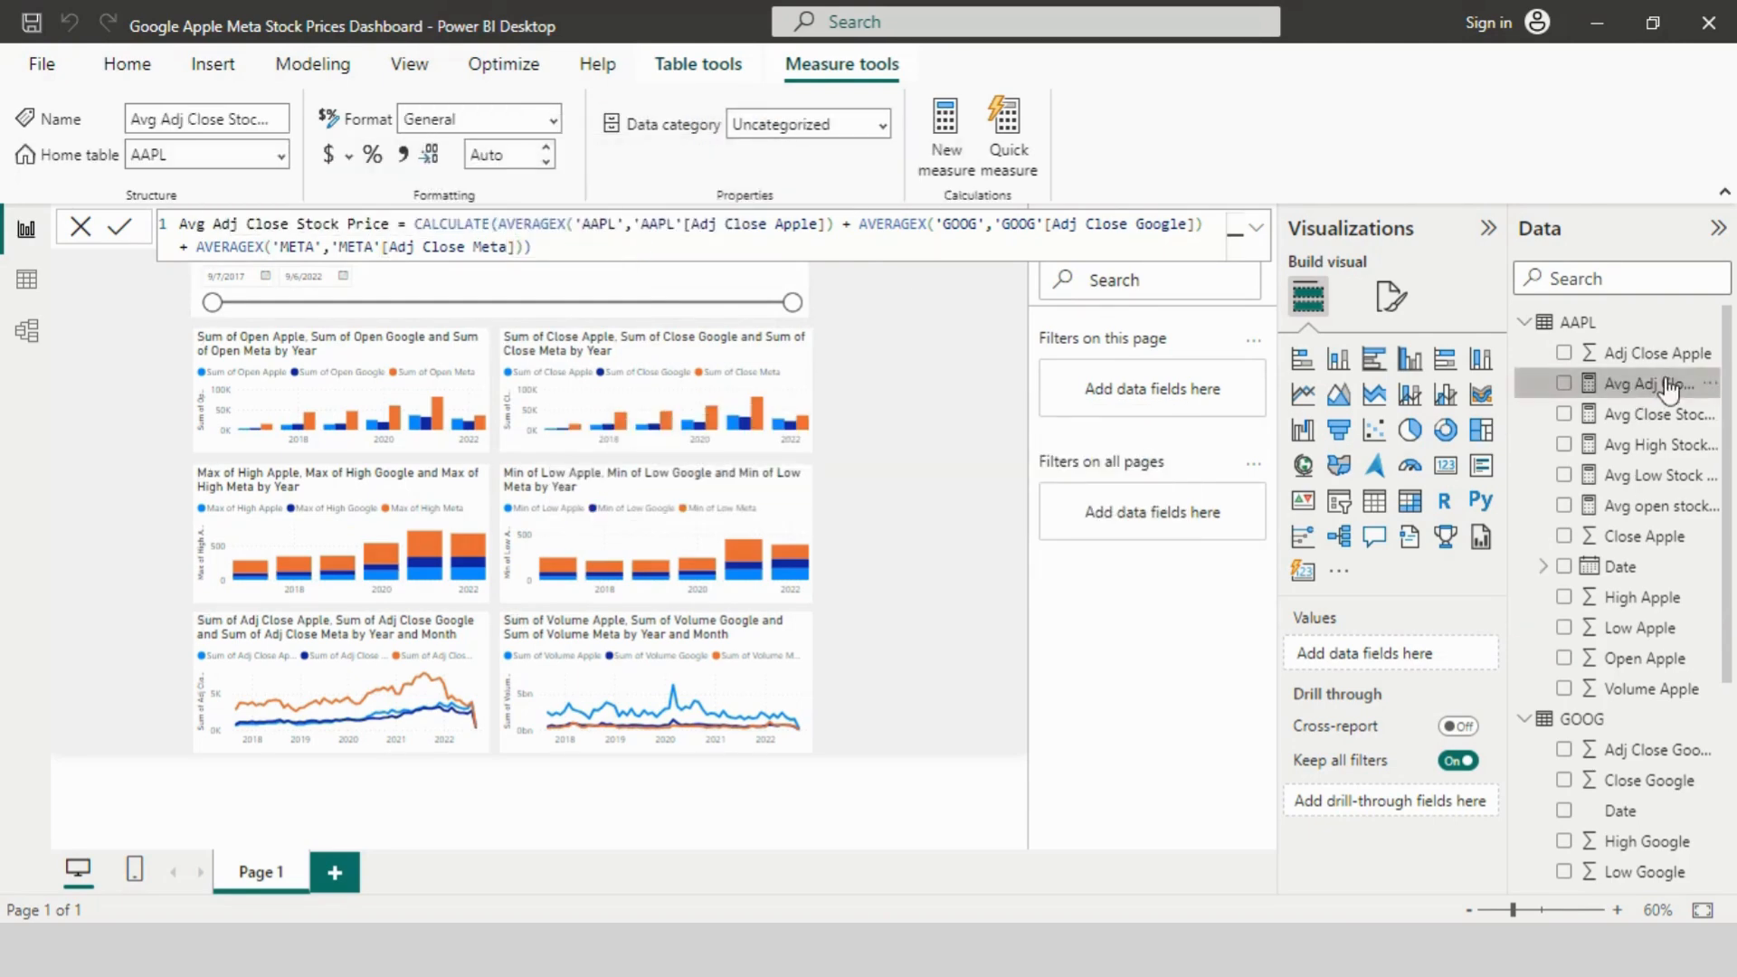
Step: Create a new measure in the AAPL table named Avg Volume and begin its formula with CALCULATE and AVERAGEX over 'AAPL'
right_click(1629, 355)
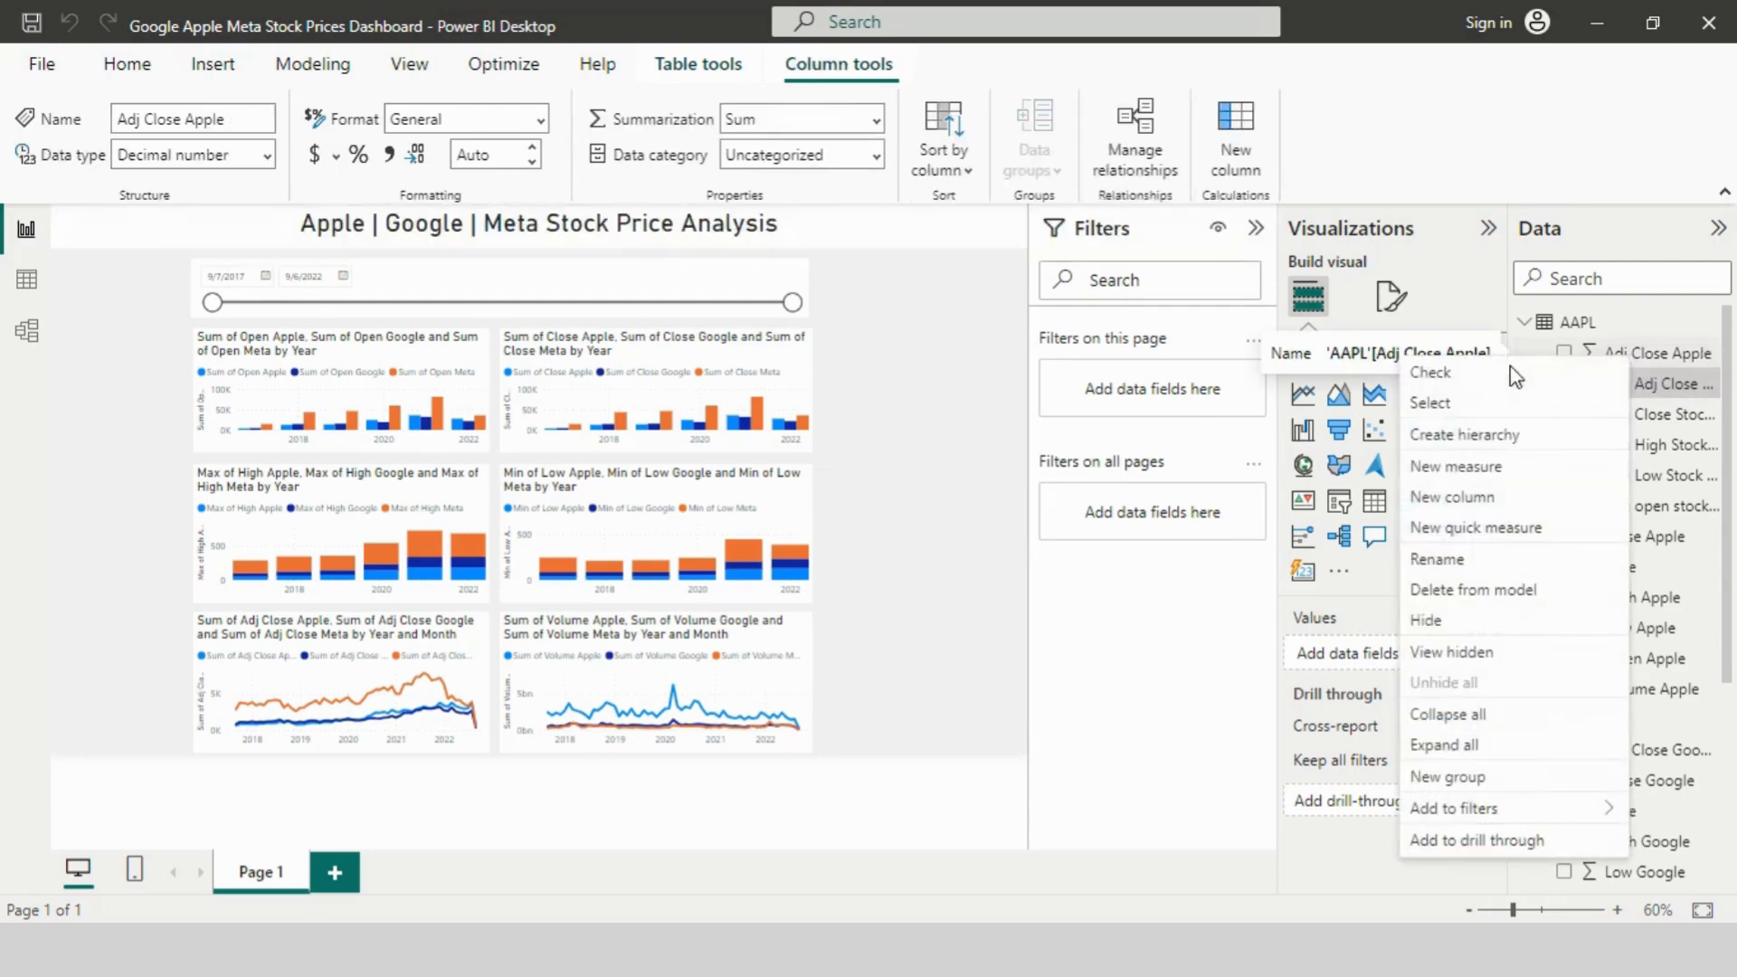
left_click(1459, 467)
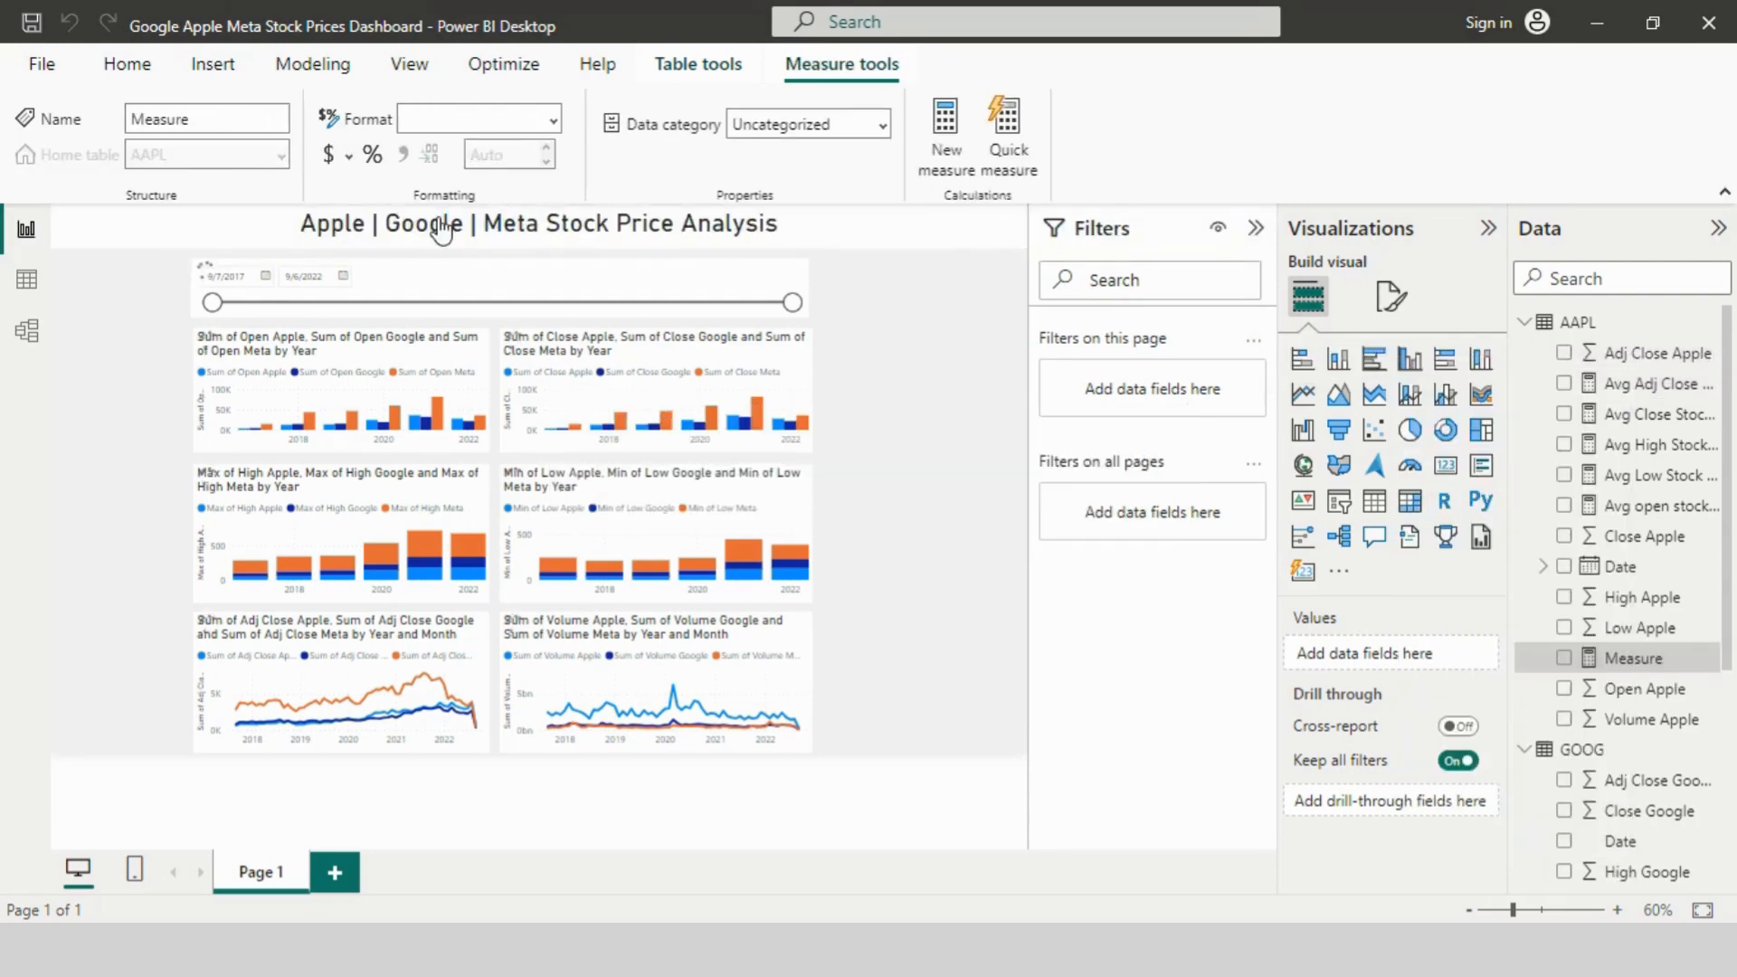
key("ctrl+a")
type("A")
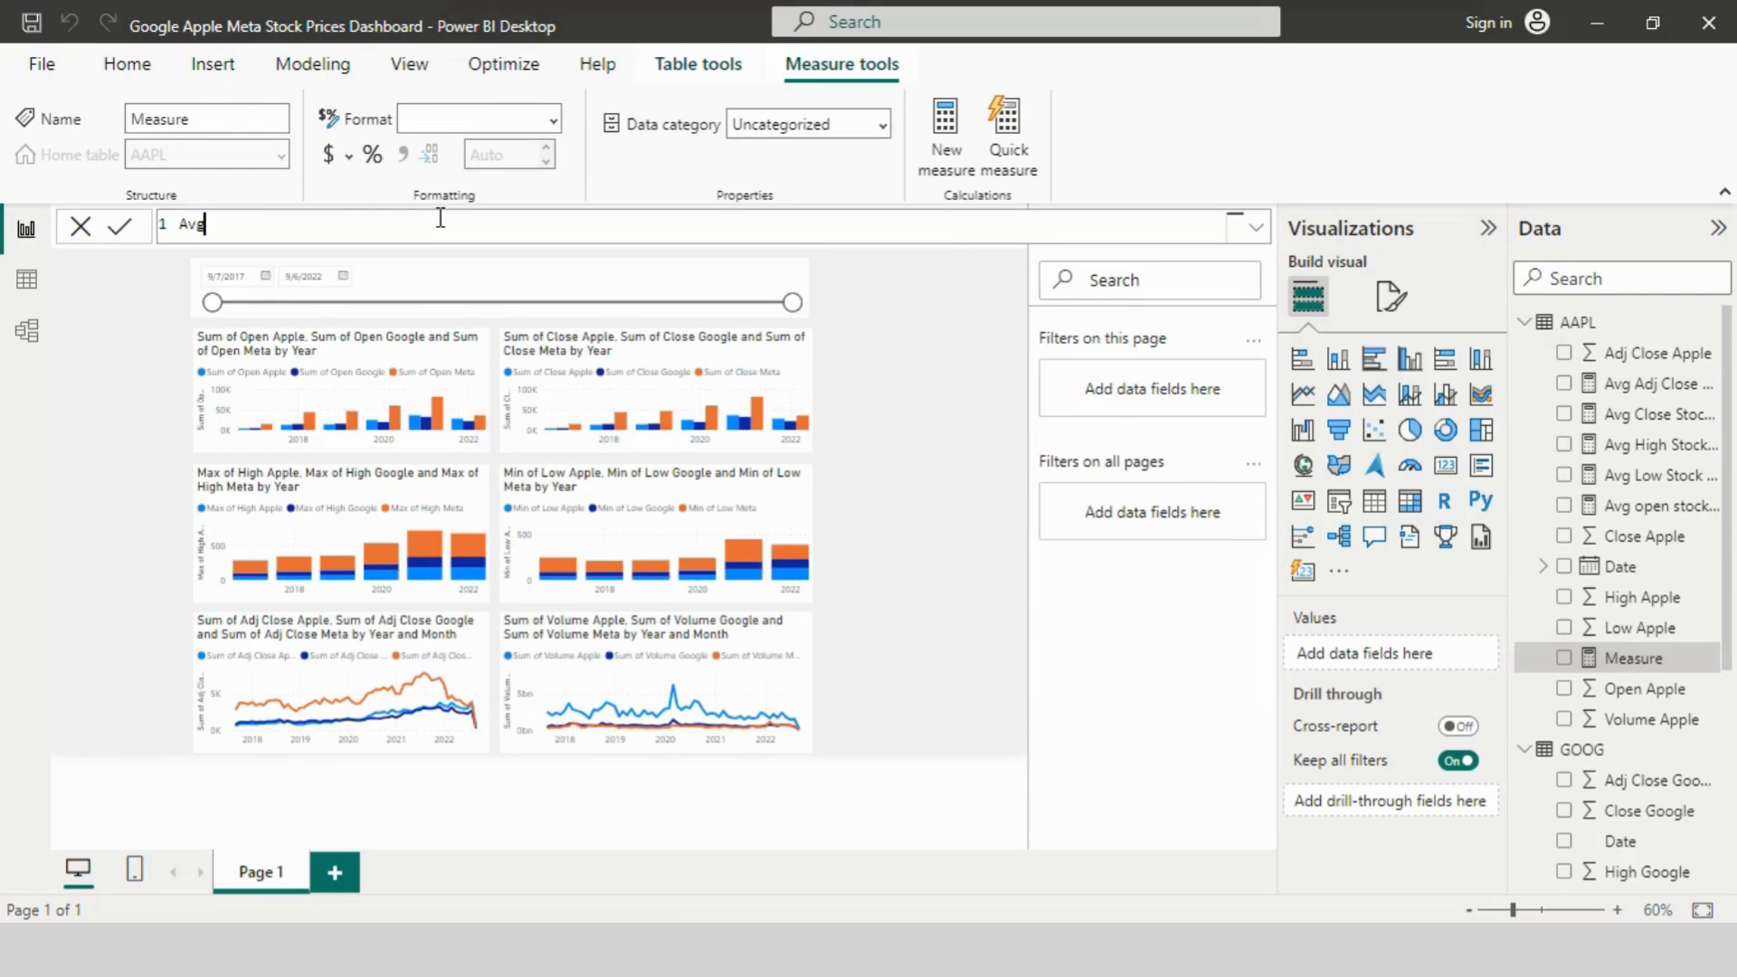
type("vg Volume = CALCULATE(AVERAGEX('")
key("Tab")
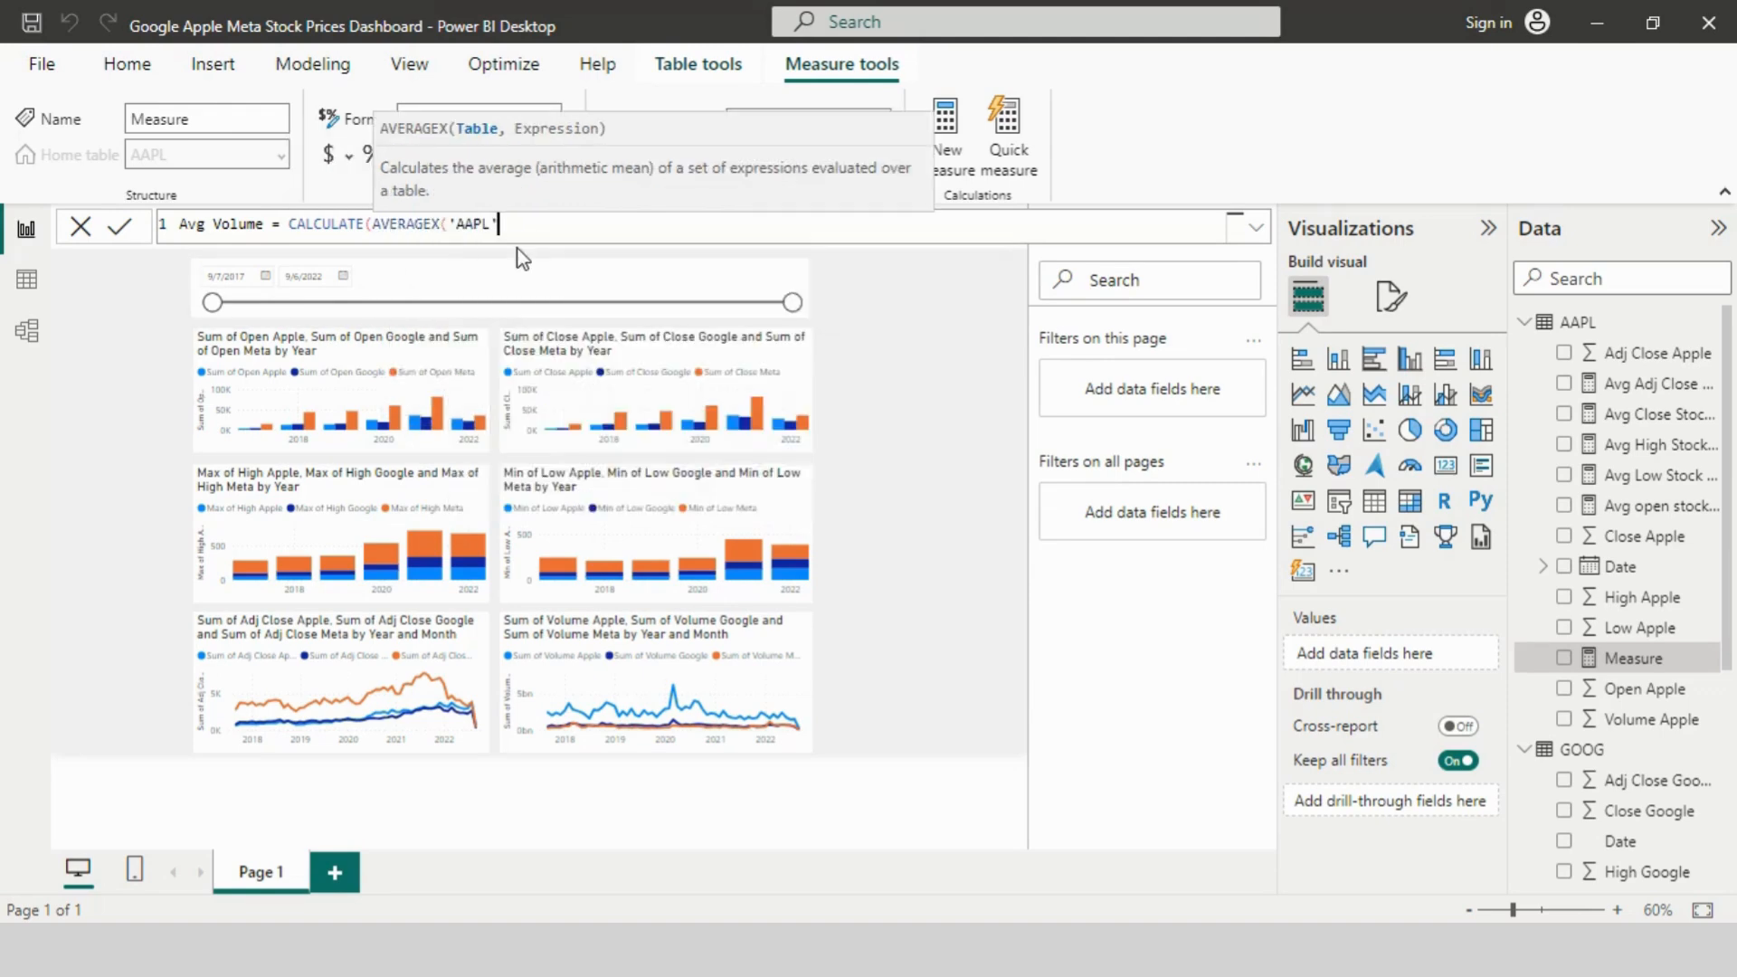
Step: Complete the first term with 'AAPL'[Volume Apple] and add an AVERAGEX term over 'GOOG' with 'GOOG'[Volume Google]
type(",'")
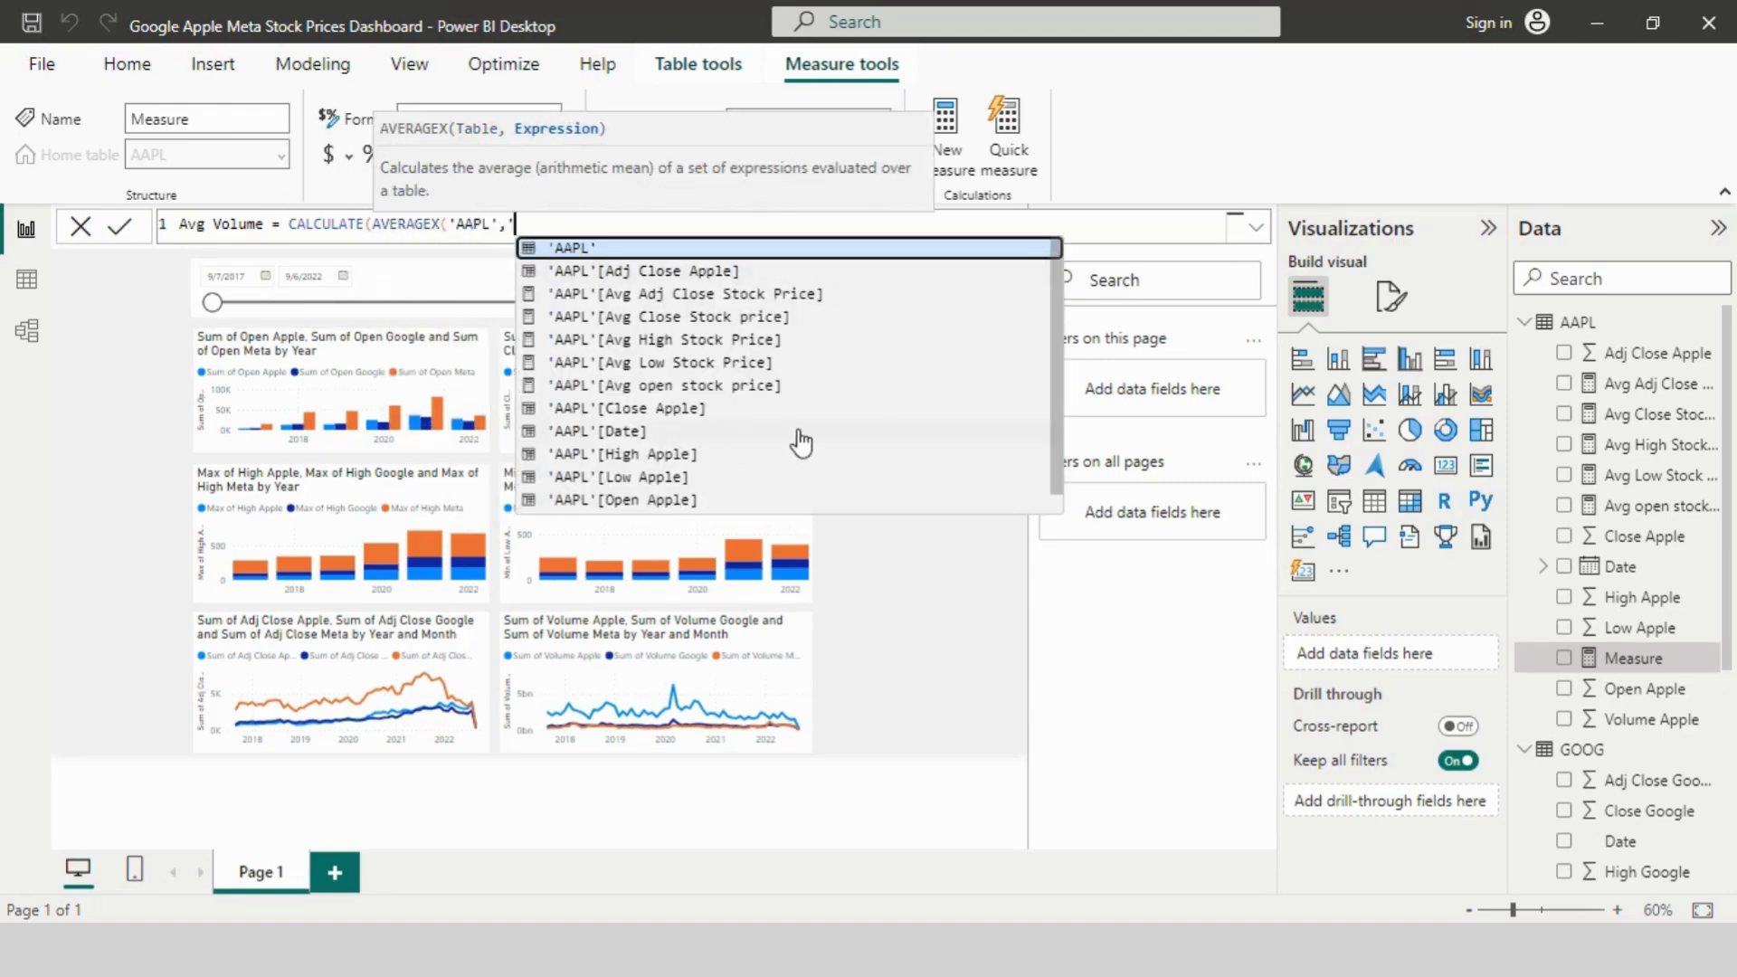
scroll(1063, 380, "down", 1)
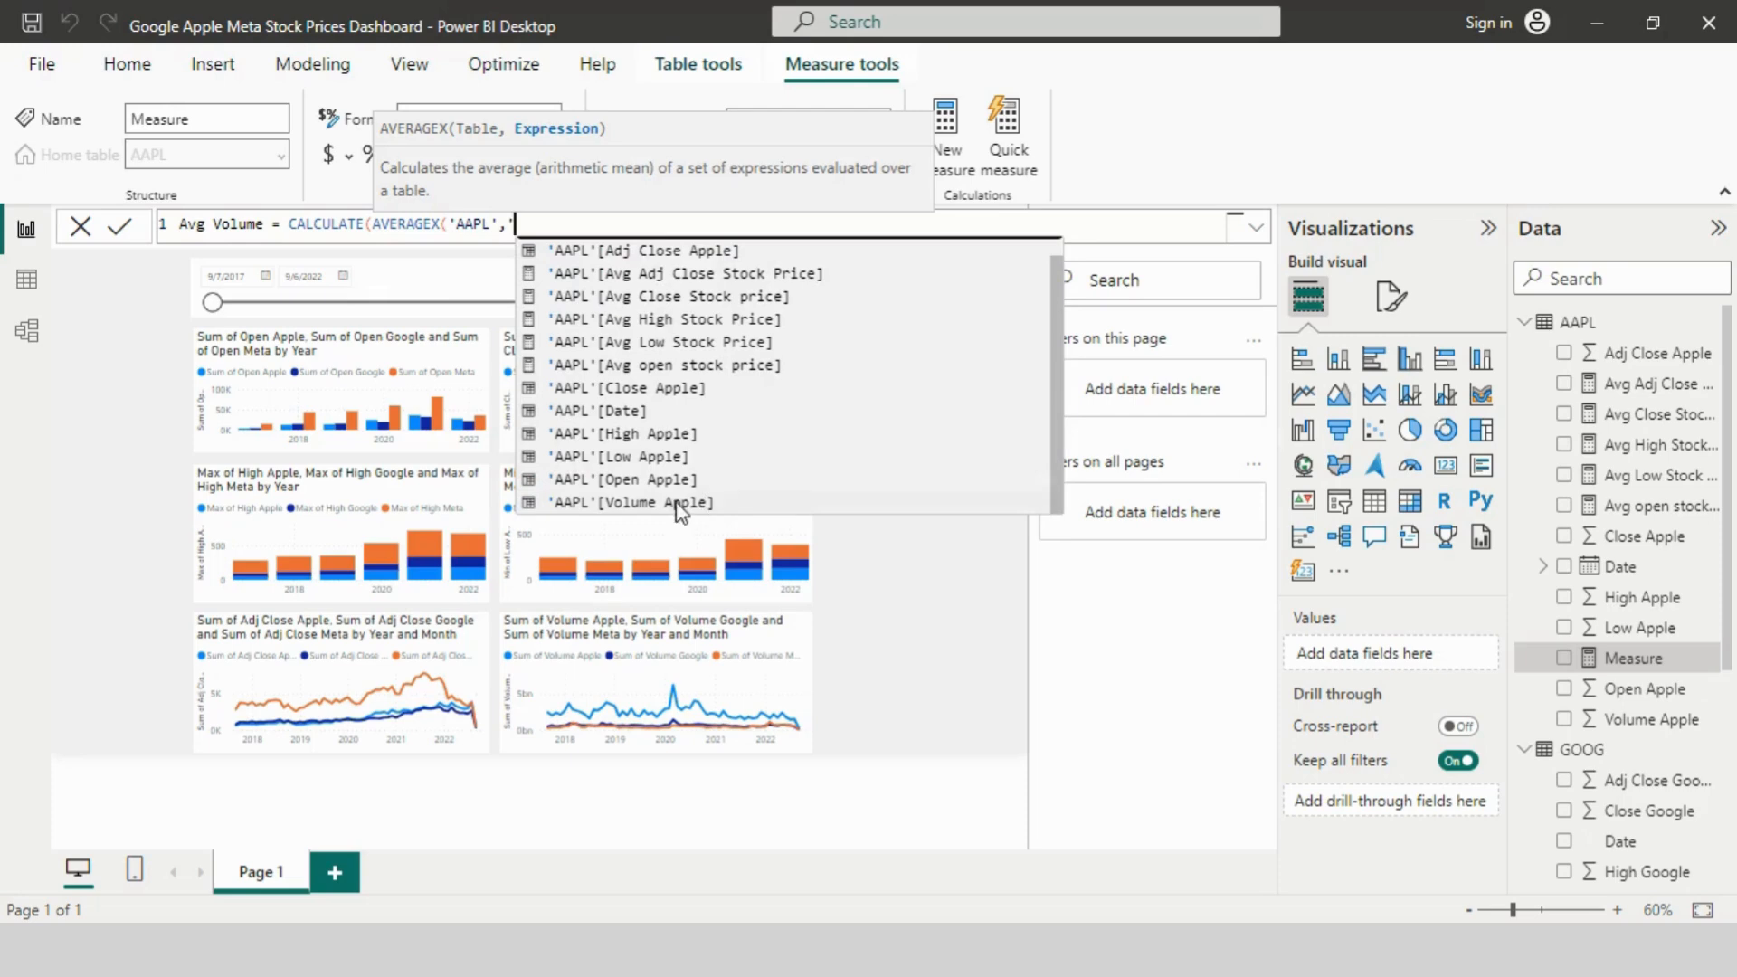
left_click(676, 503)
type(") + A")
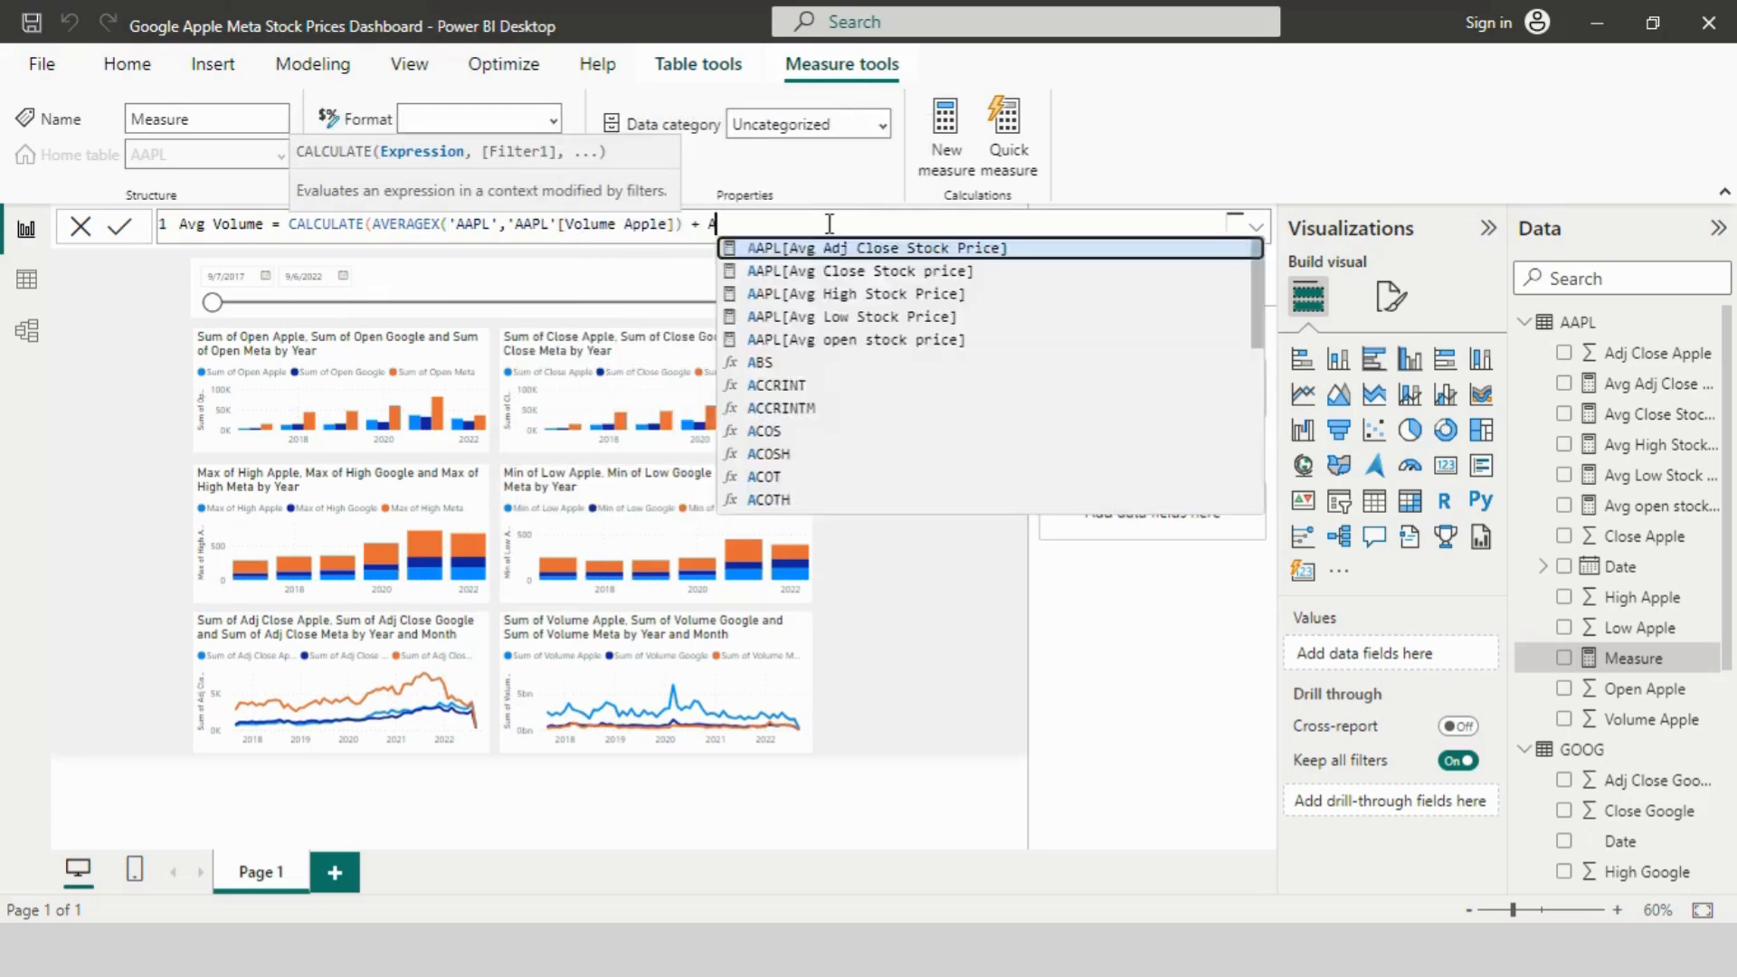
type("VERAGEX('GOOG','")
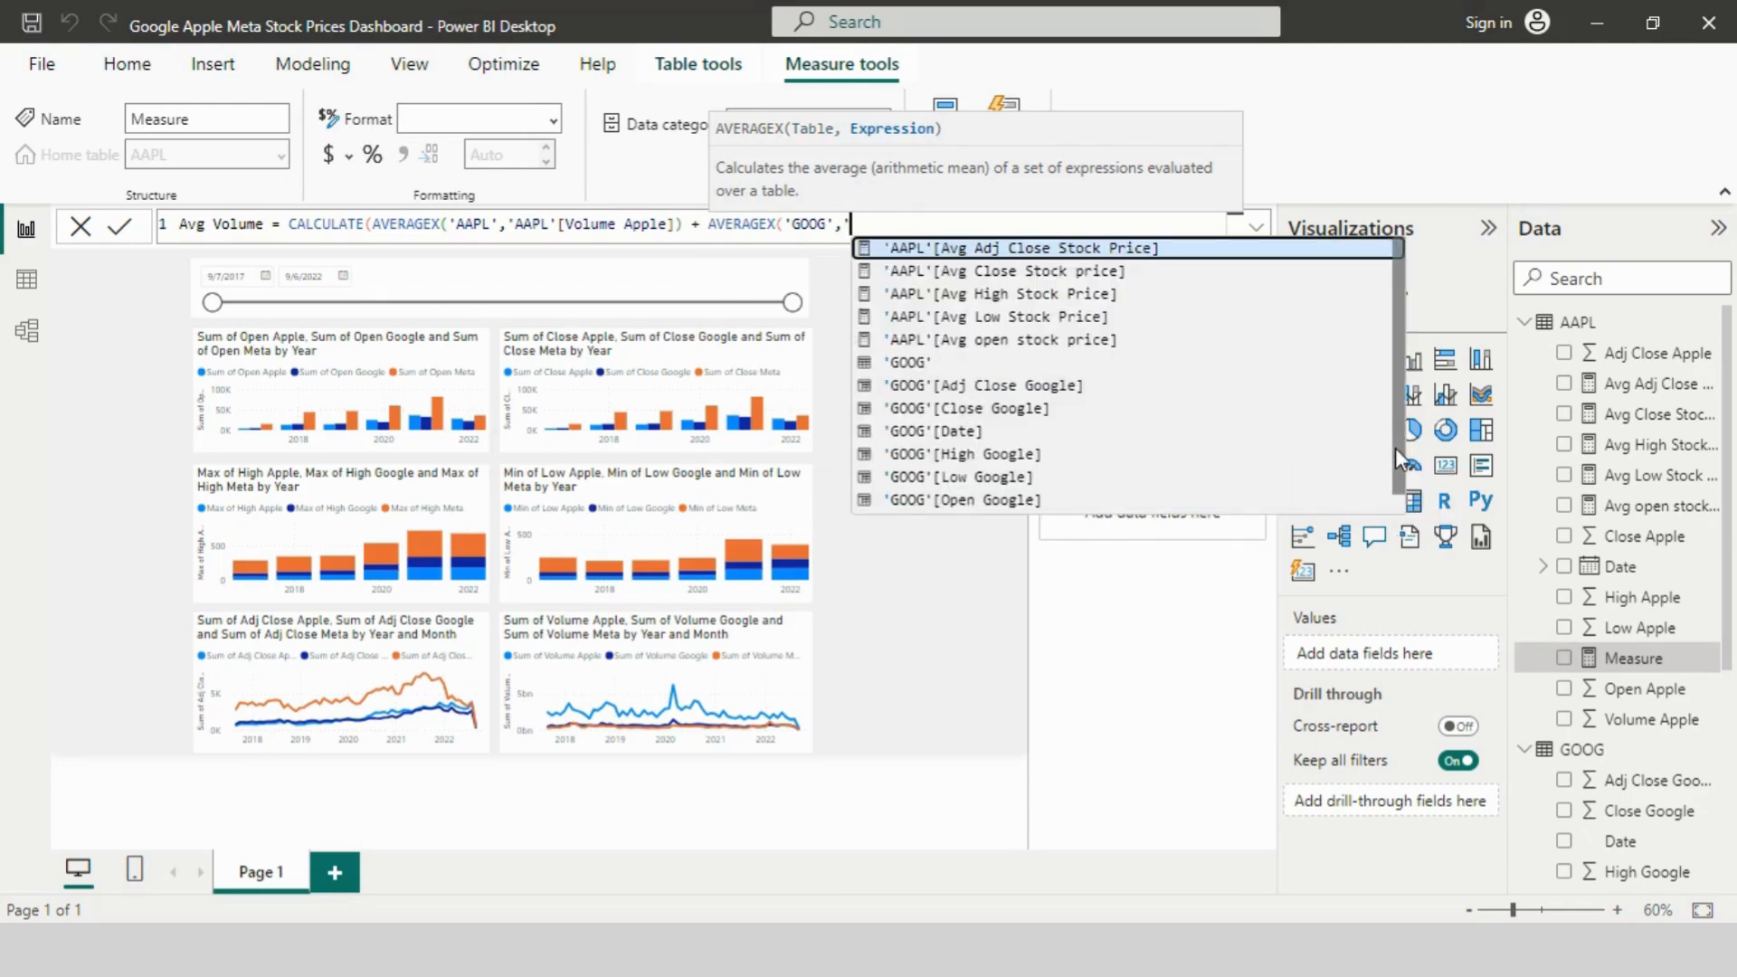
scroll(1396, 447, "down", 1)
left_click(1013, 504)
Step: Add a third AVERAGEX term over 'META' for the Volume column and try to commit the Avg Volume measure
type(") + AVERAGEX(")
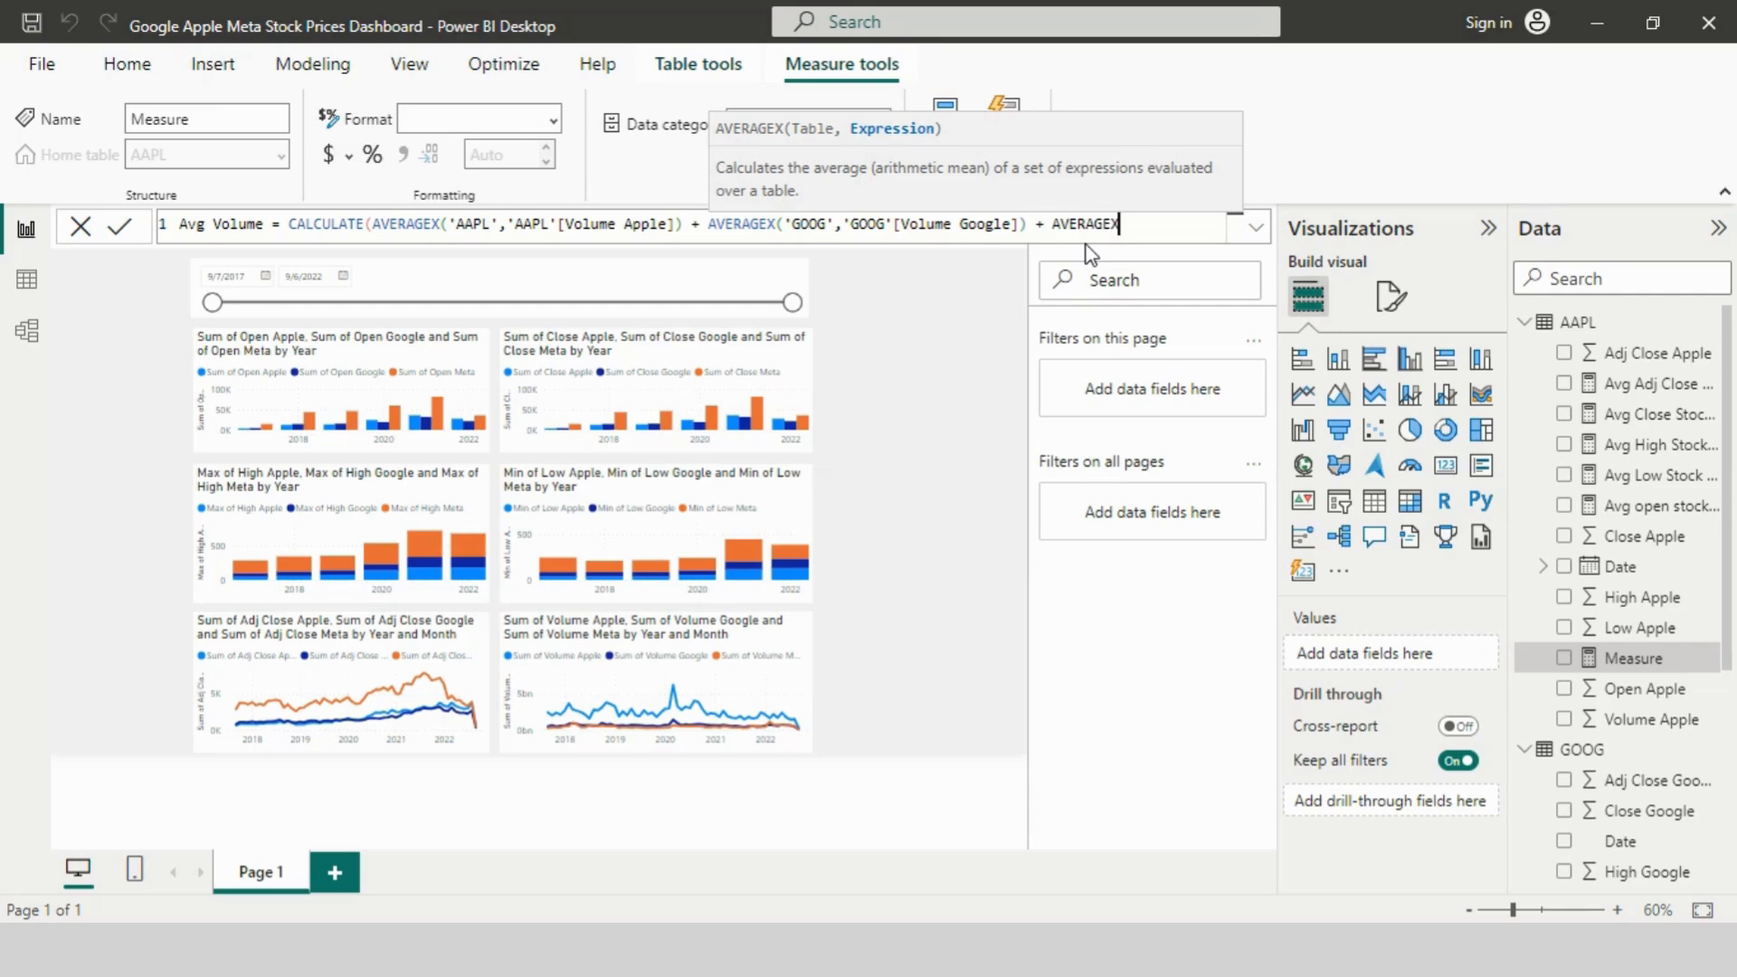
type("(")
left_click_drag(1729, 387, 1734, 549)
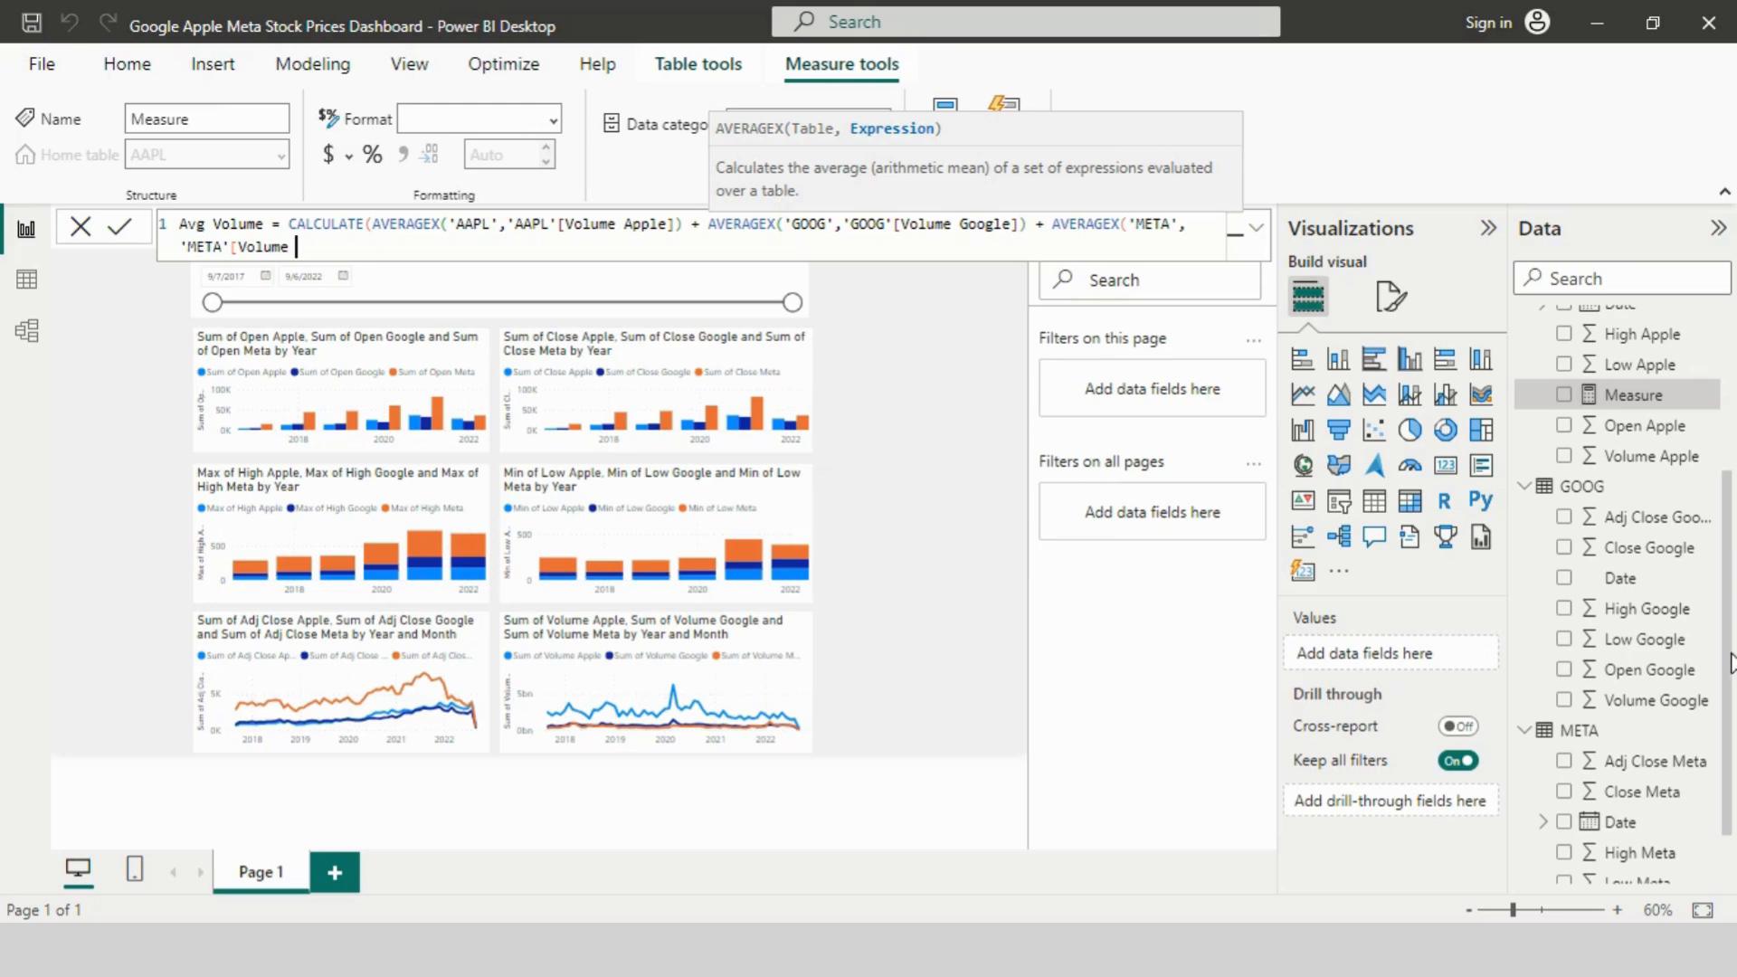
key("Return")
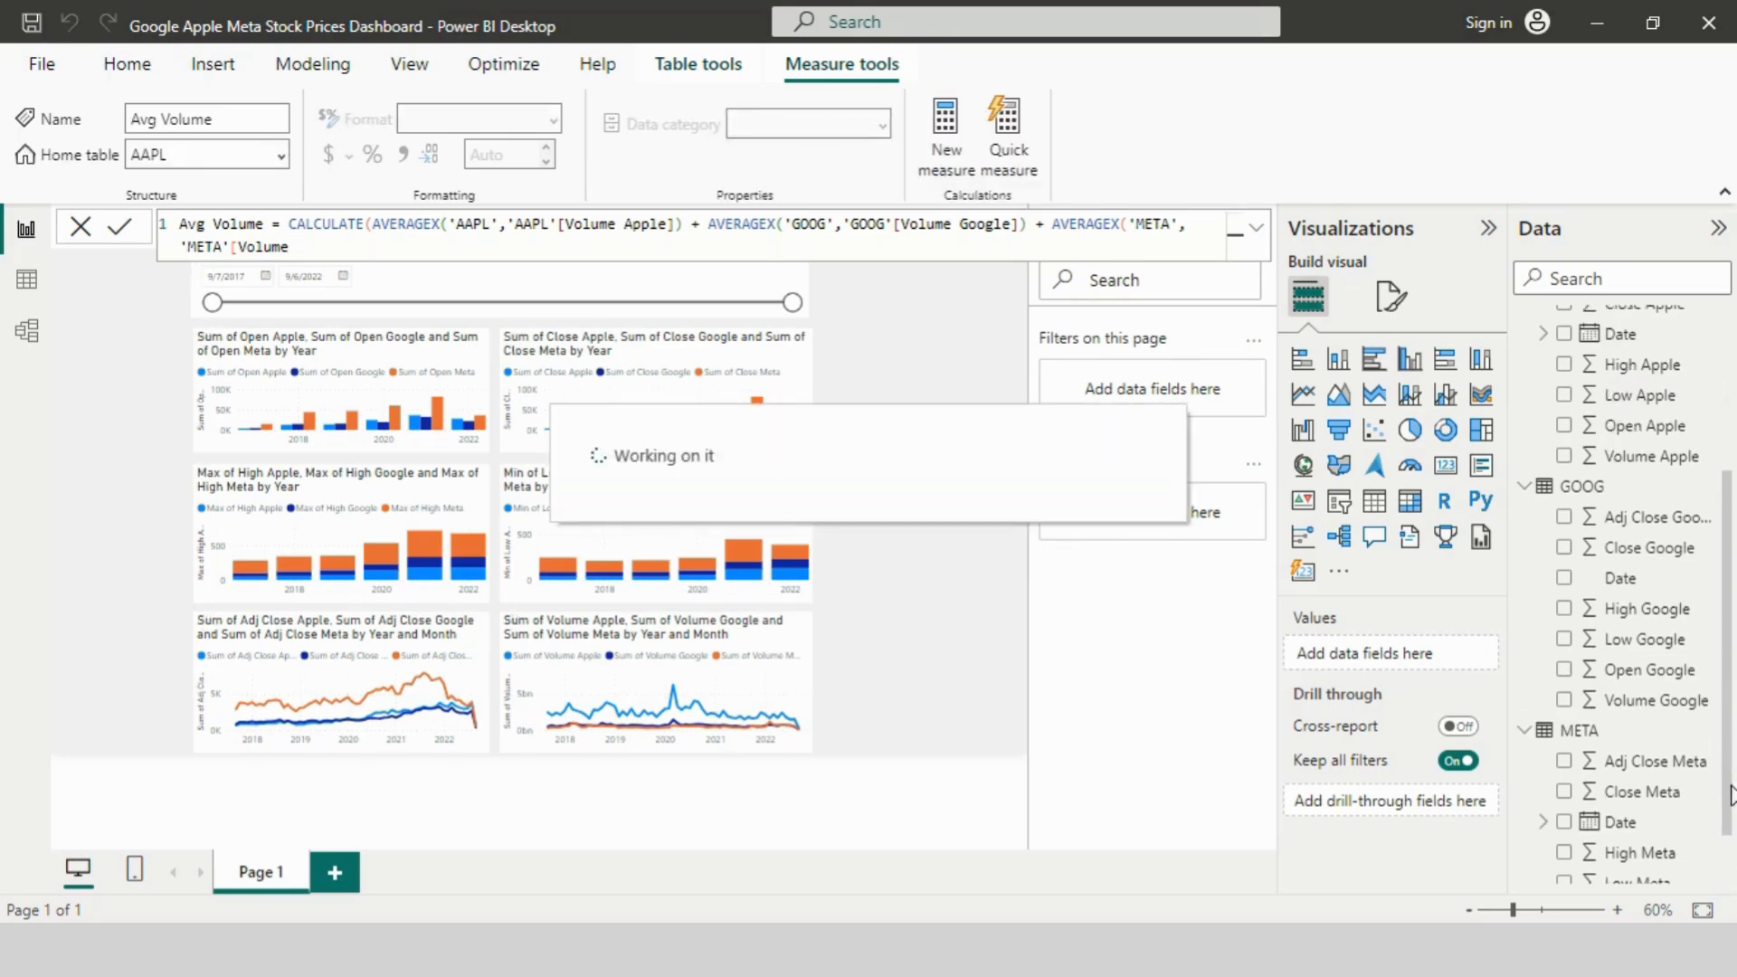
left_click_drag(1730, 778, 1730, 814)
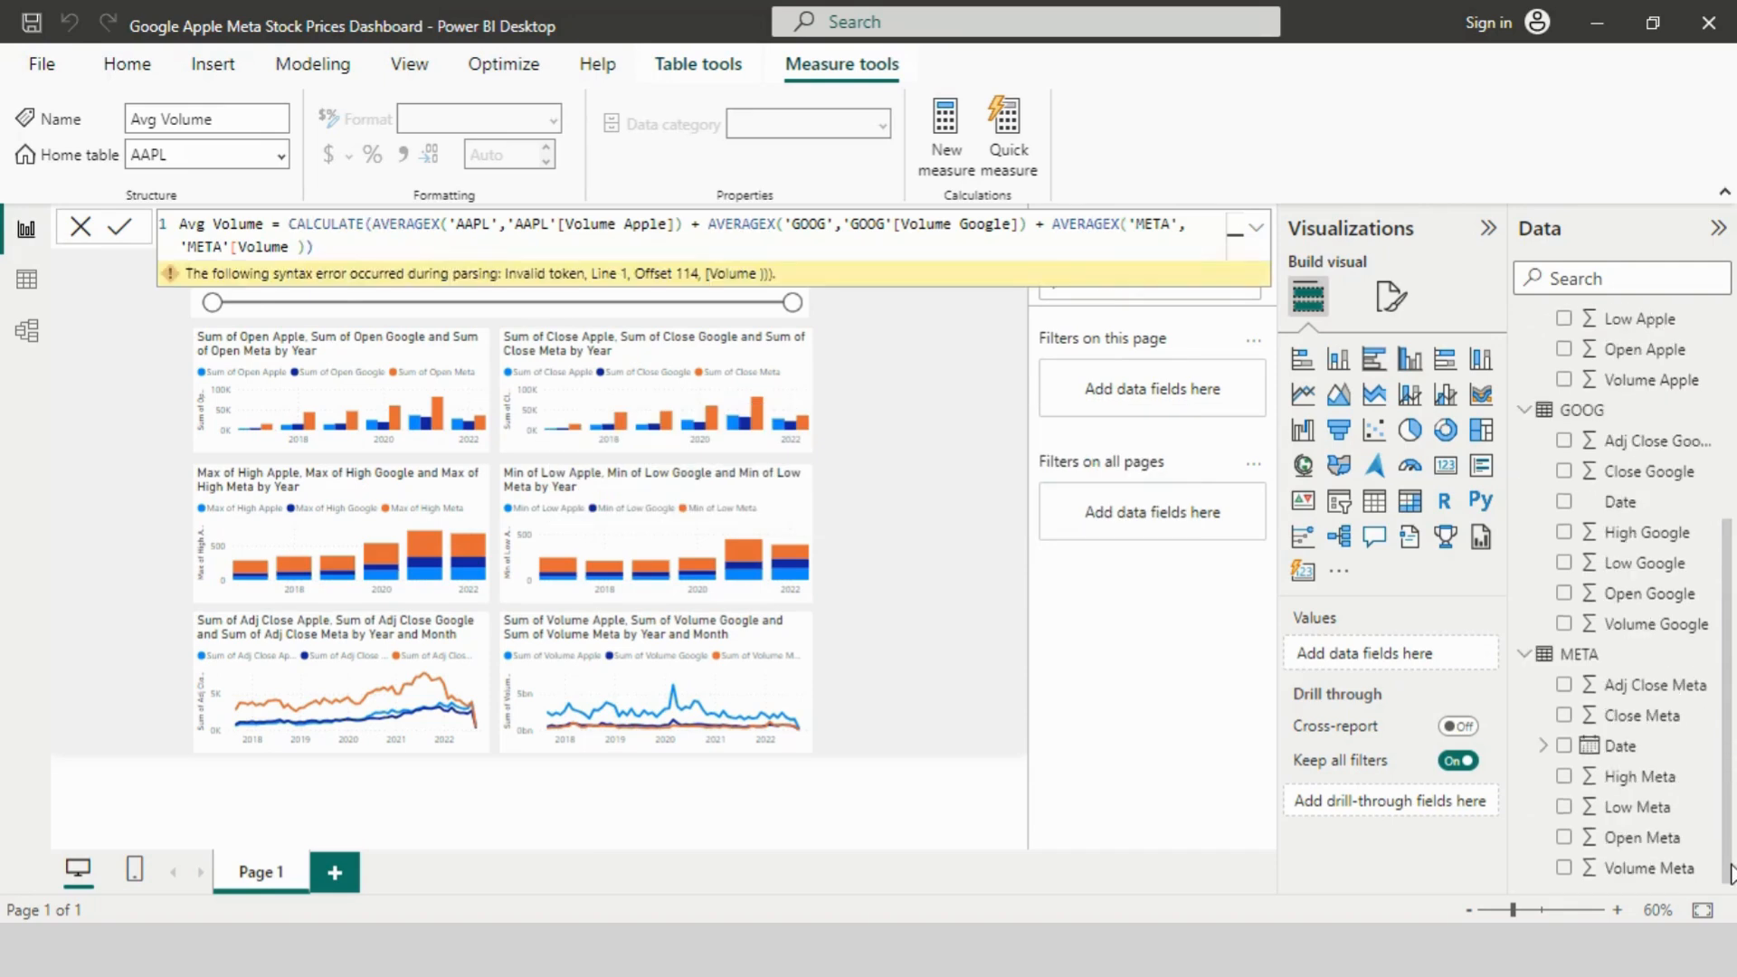
Step: Correct the last column reference to 'META'[Volume Meta] and commit the Avg Volume measure
left_click(297, 247)
key("BackSpace")
left_click(438, 279)
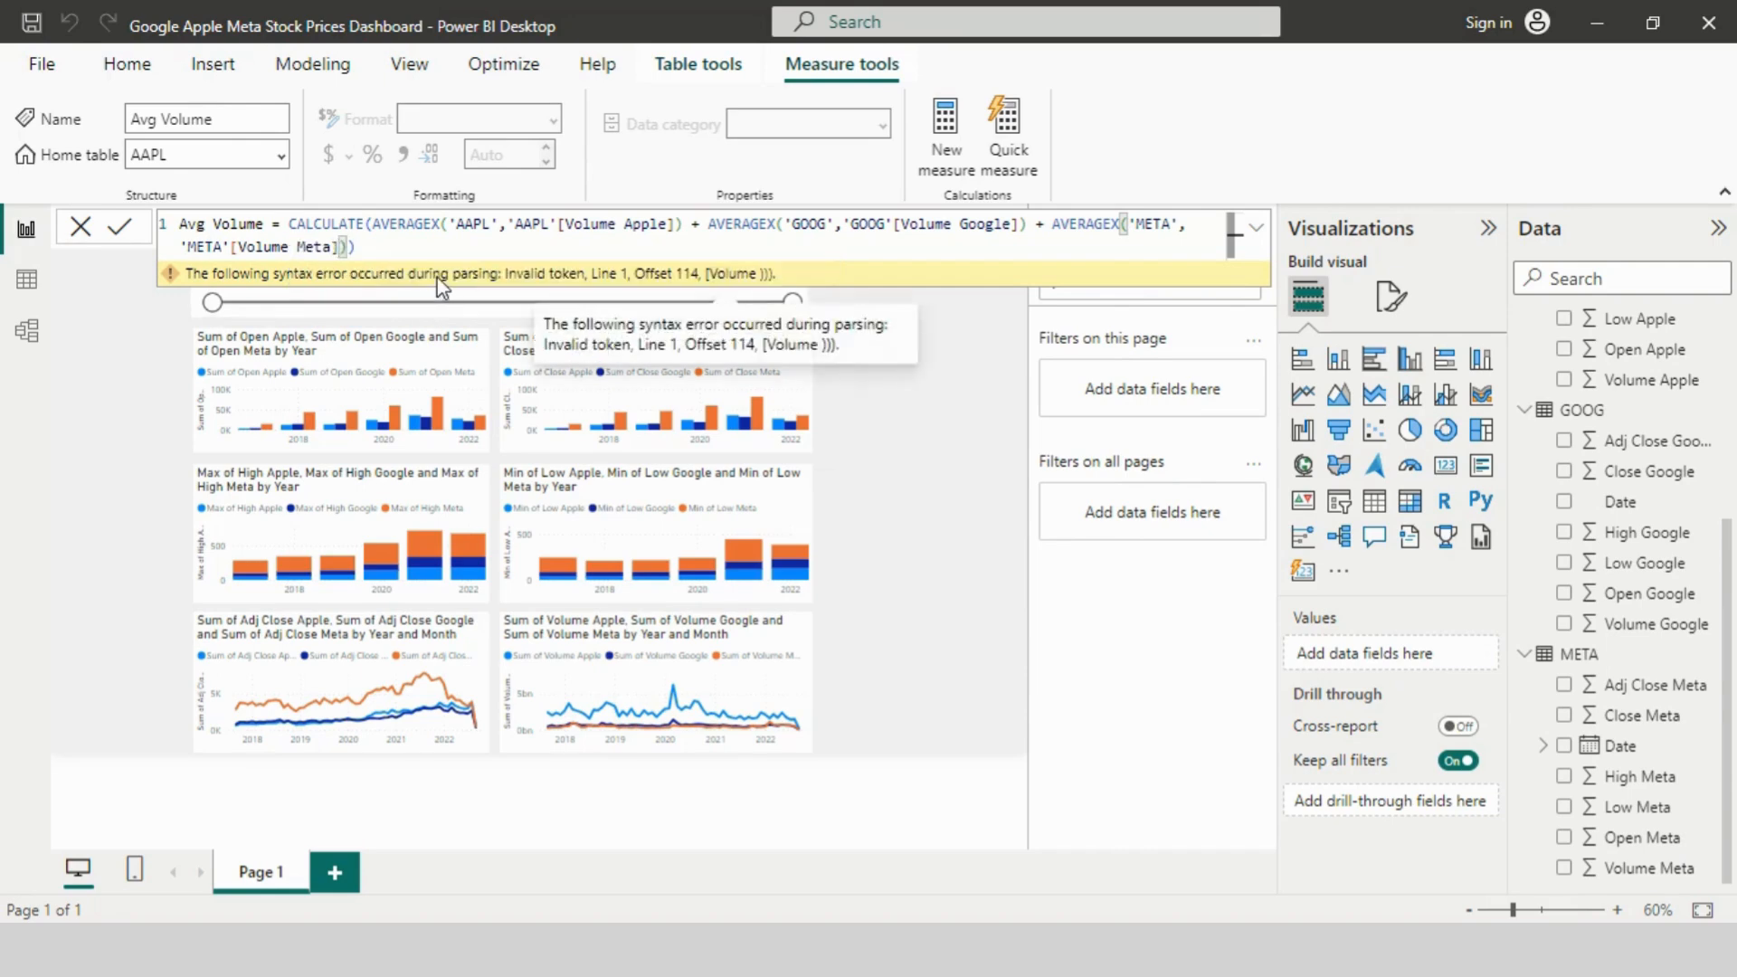
left_click(396, 248)
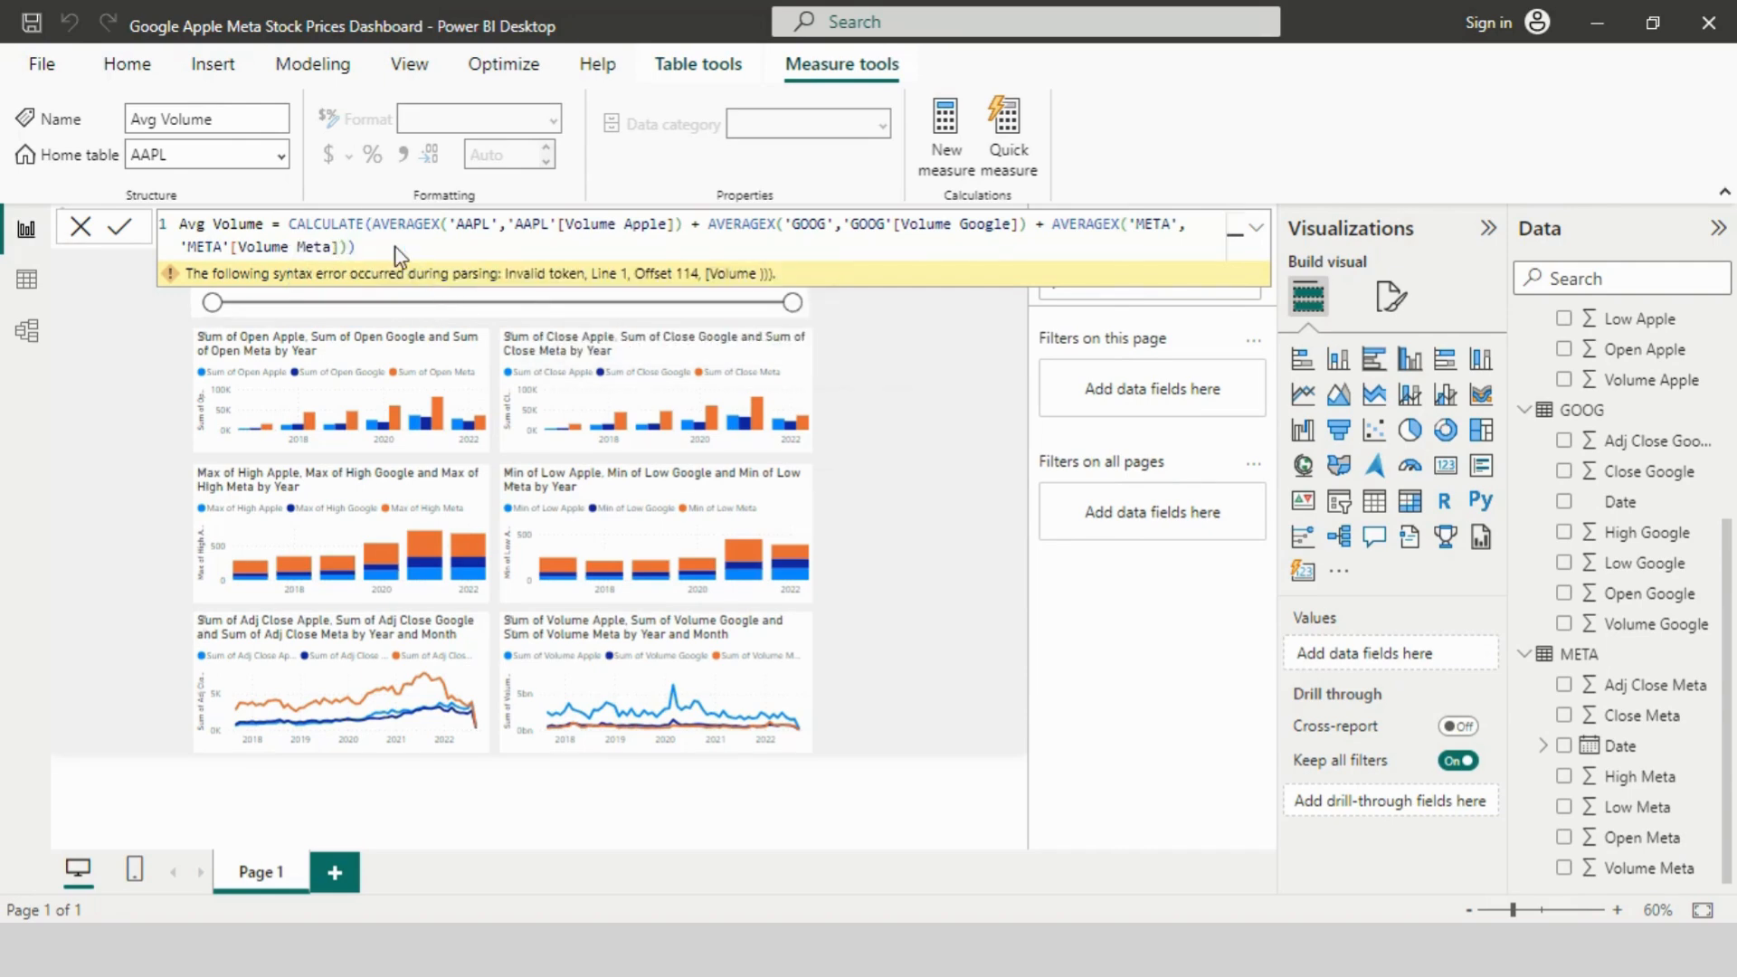
key("Return")
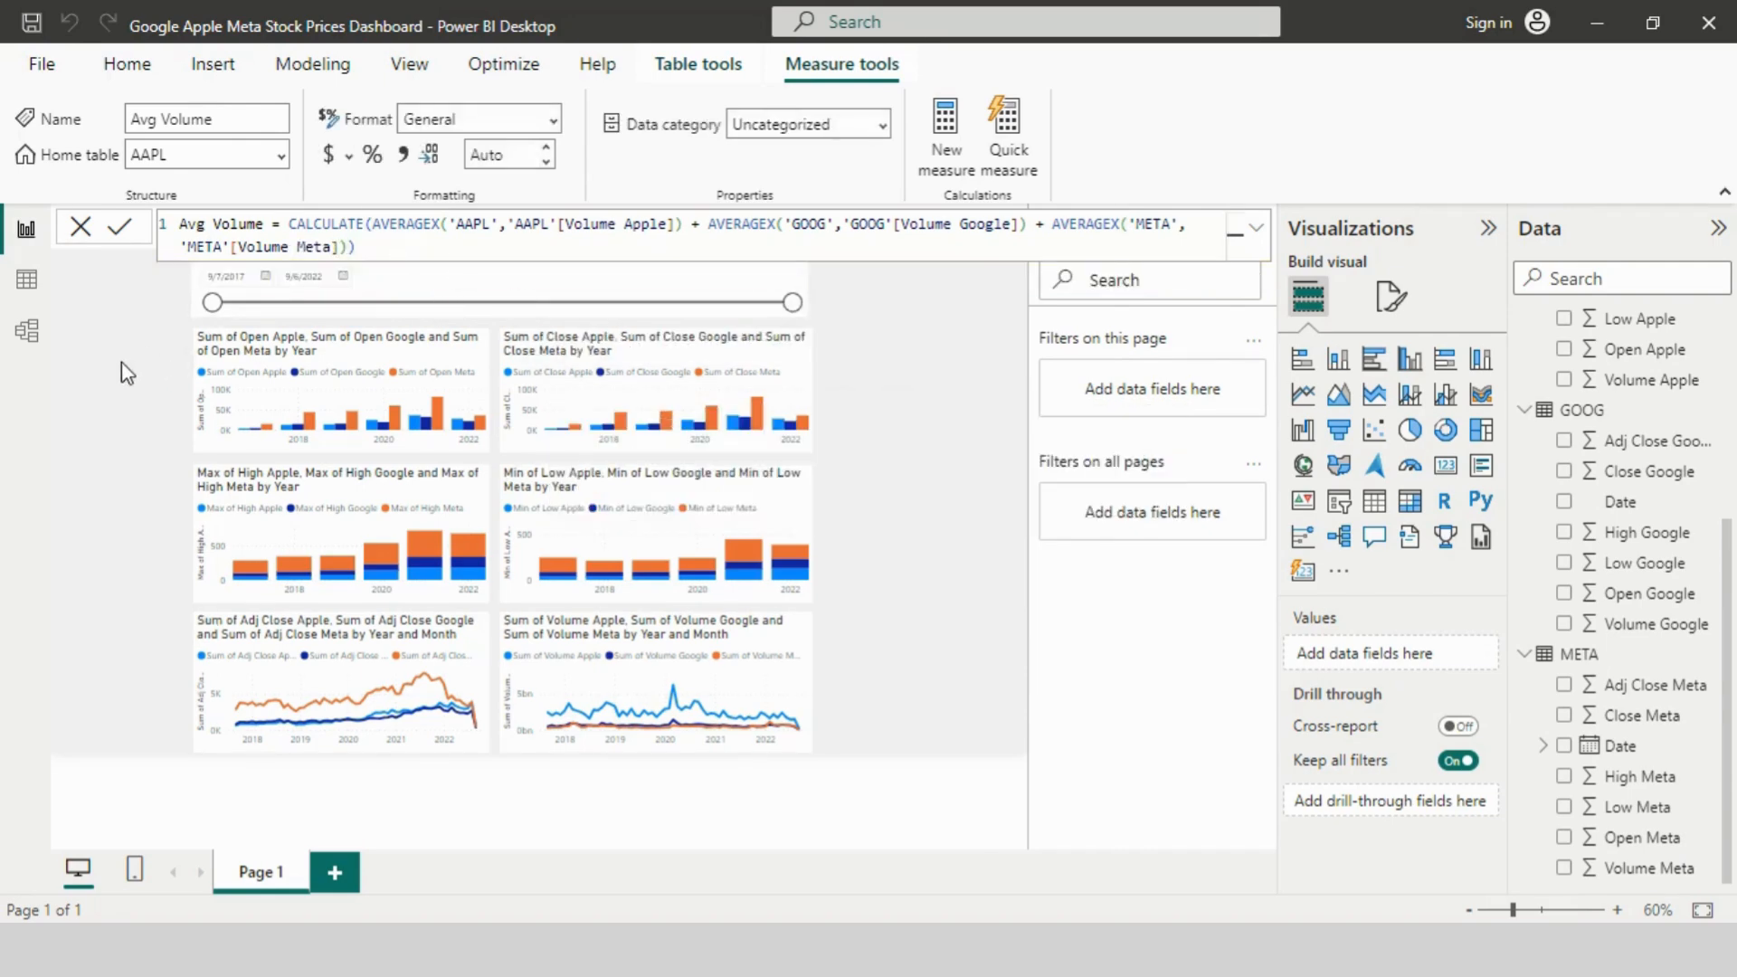
Step: Insert a new card visual showing Avg open stock price, place it beside the date slicer and reduce its height
left_click(122, 362)
left_click(1303, 570)
scroll(1665, 470, "up", 5)
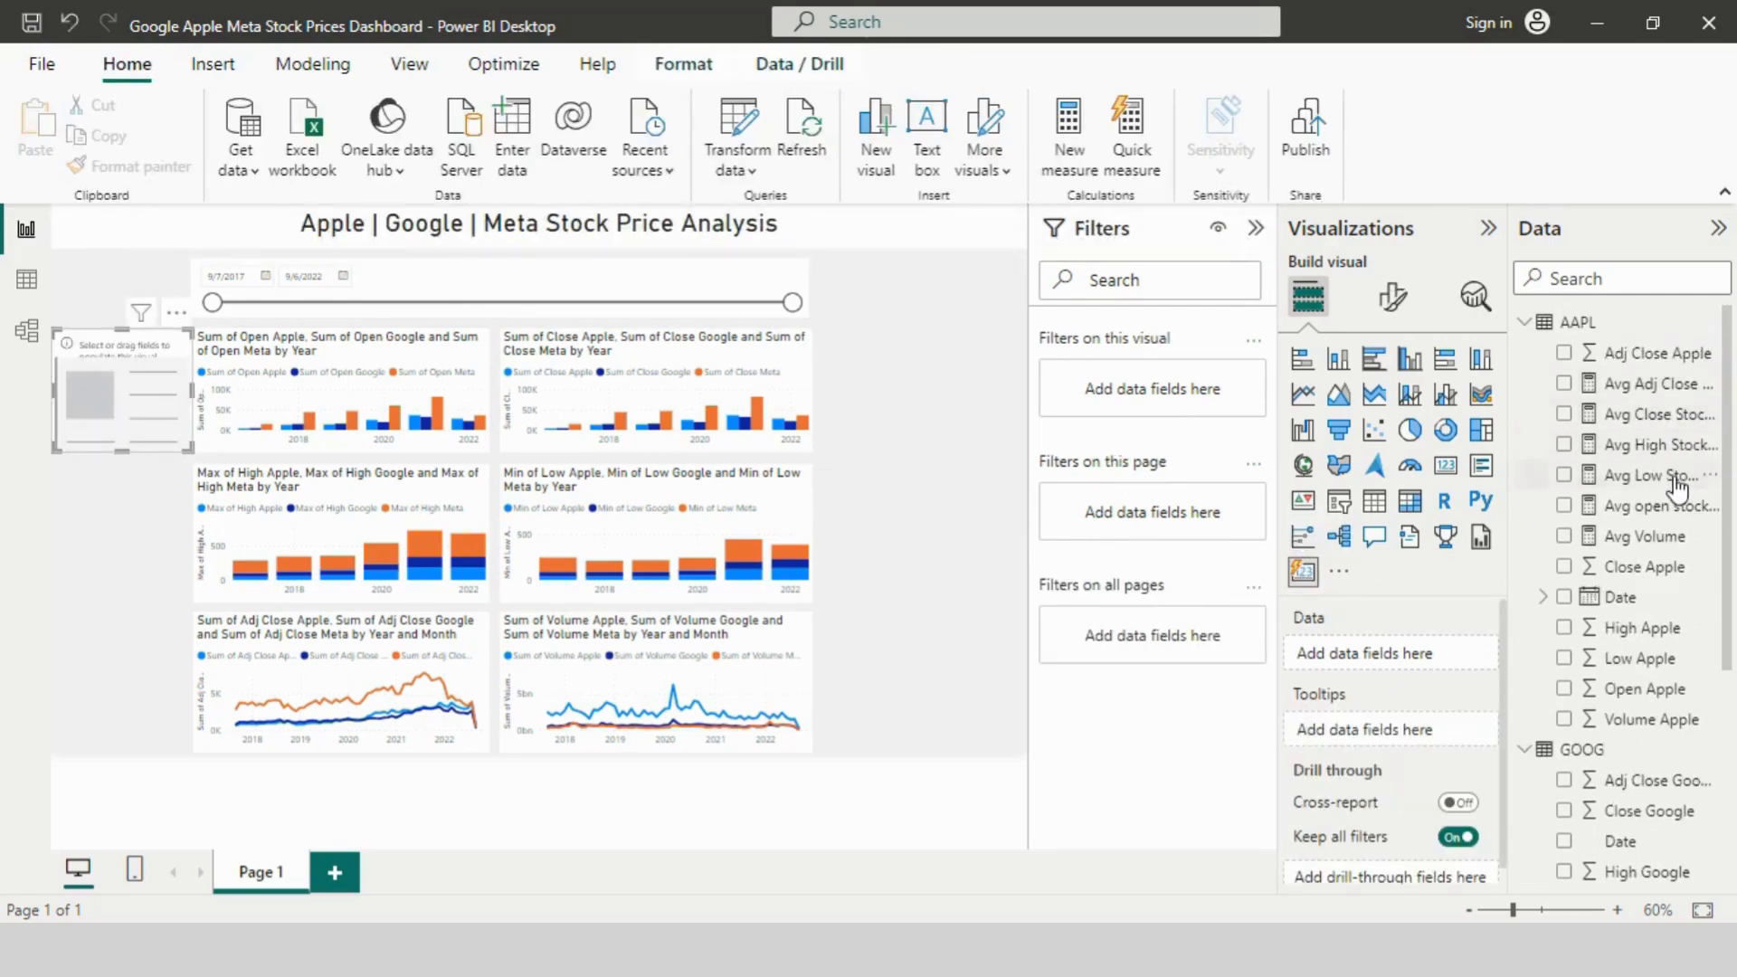
left_click(1564, 505)
left_click_drag(121, 362, 176, 312)
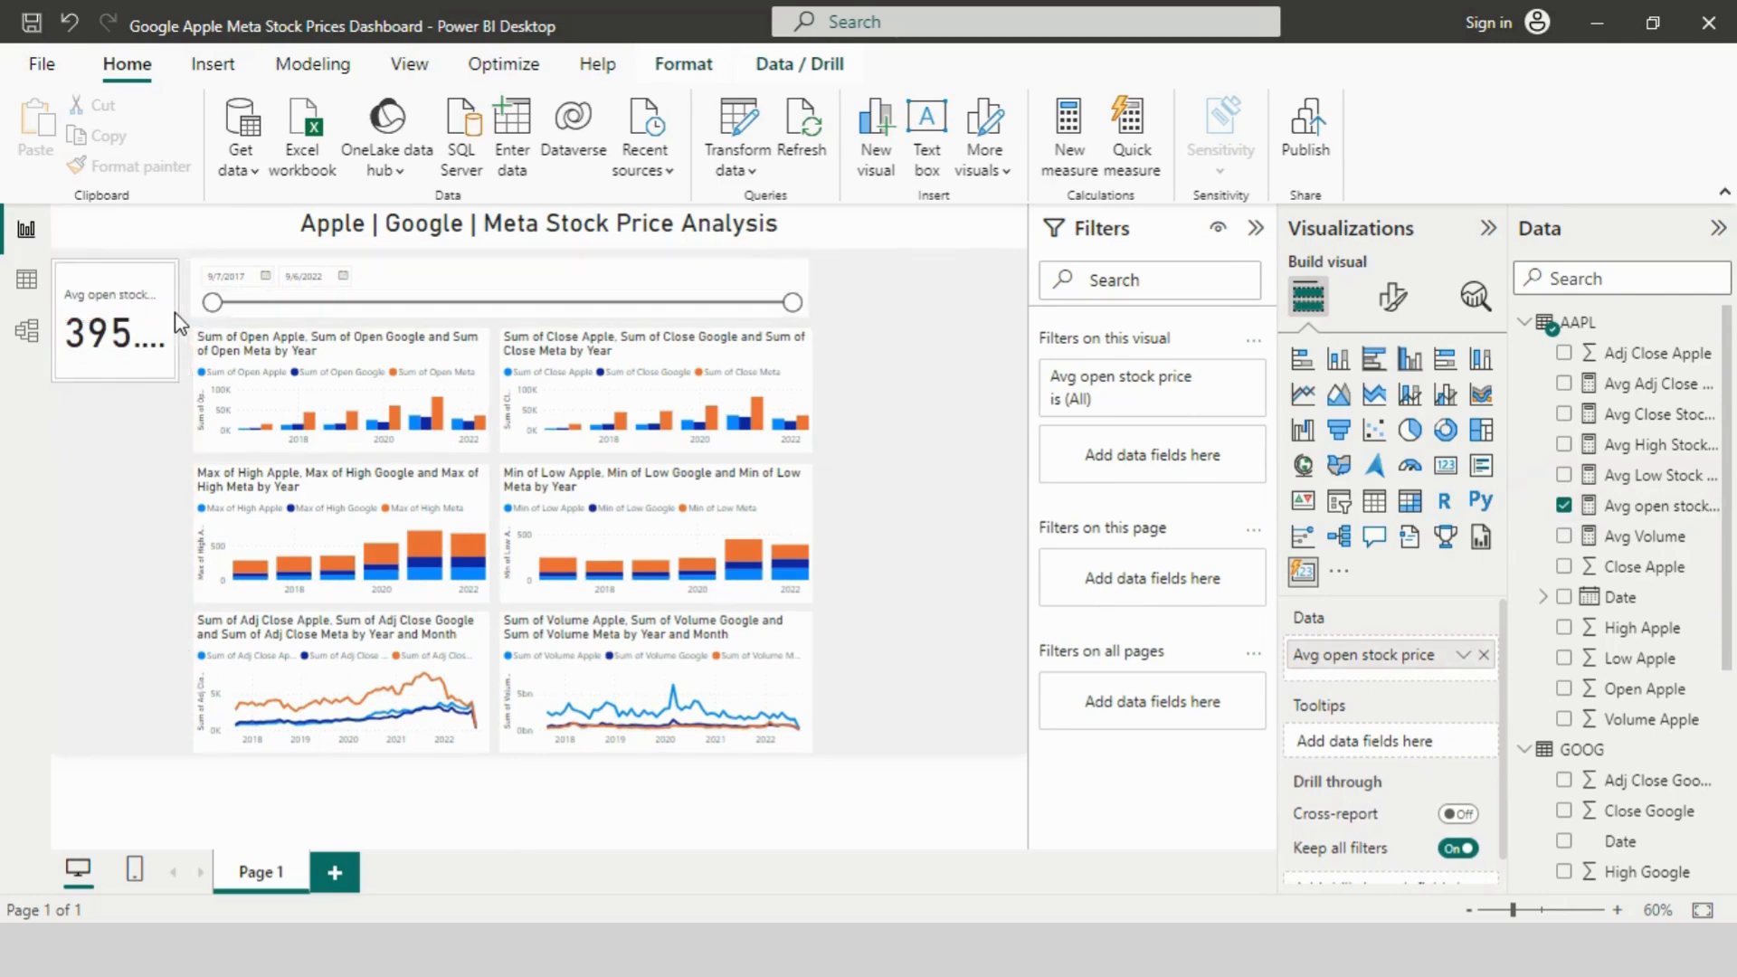
left_click_drag(116, 383, 123, 361)
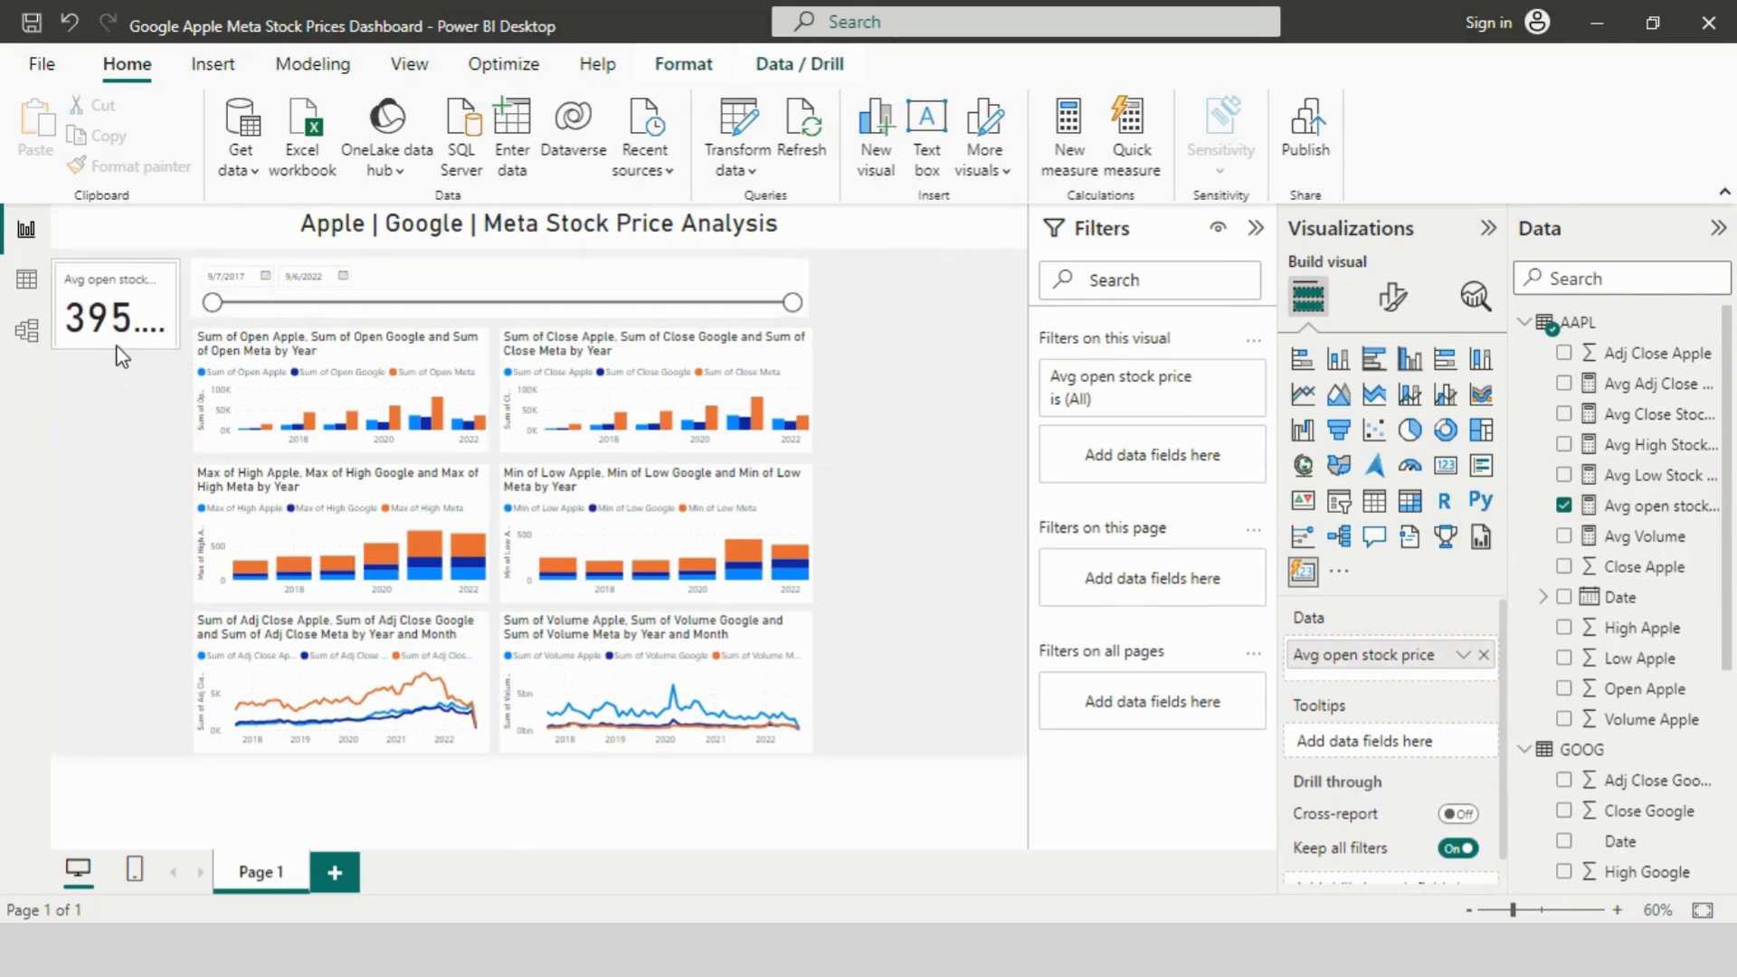
Step: Set the card's callout value font size to 37
left_click(1393, 297)
left_click(1376, 521)
left_click(1478, 787)
left_click(1478, 786)
left_click(1477, 786)
left_click(1477, 786)
left_click(1478, 786)
left_click(1477, 787)
left_click(1478, 786)
left_click(1478, 786)
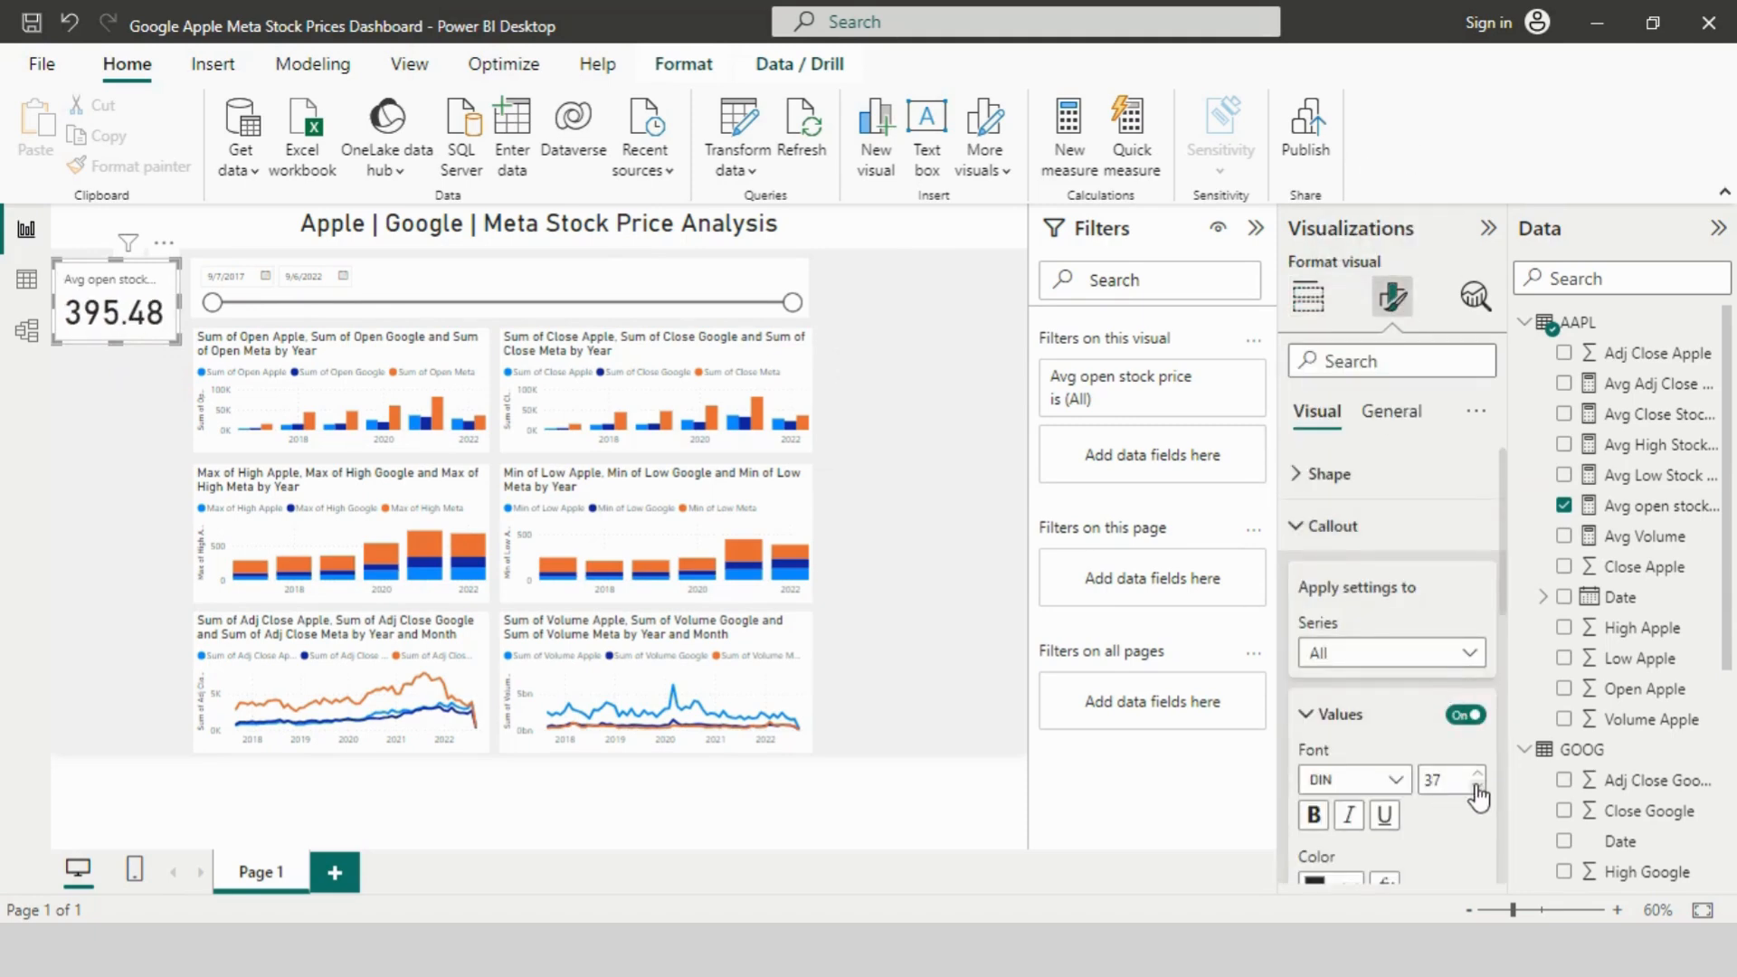
Step: Set the font size of the card's callout label to 10
left_click(1303, 529)
left_click(1326, 579)
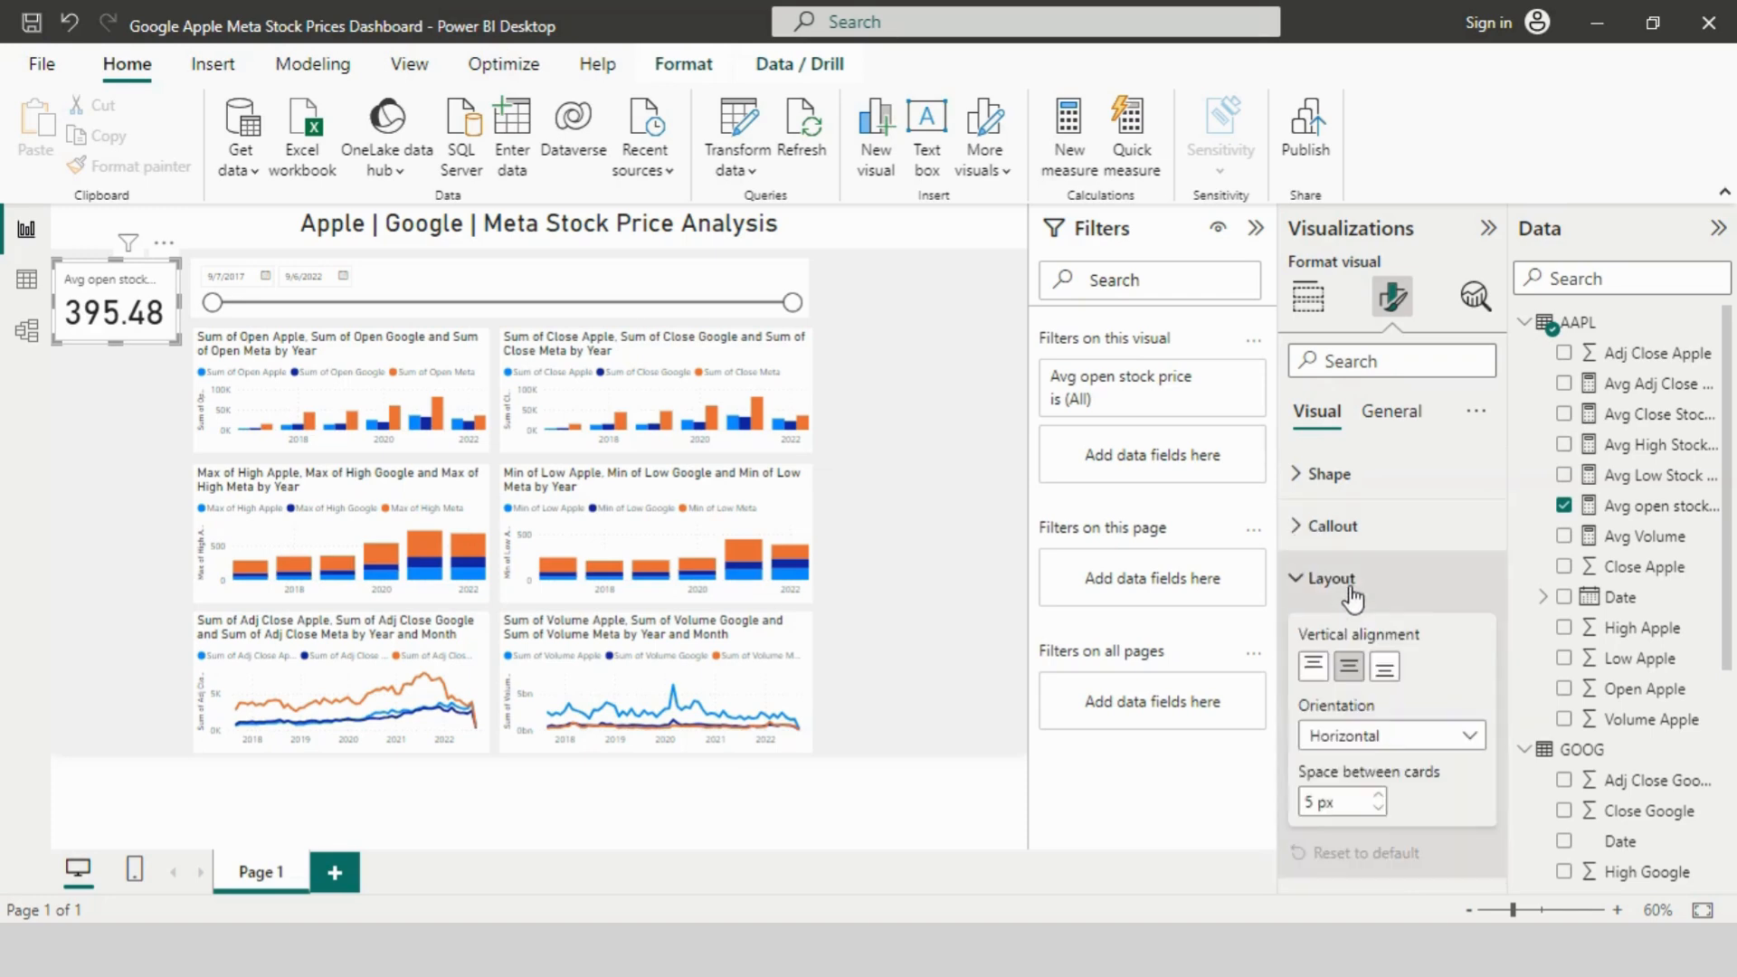
left_click(1339, 579)
left_click(1330, 579)
left_click(1330, 579)
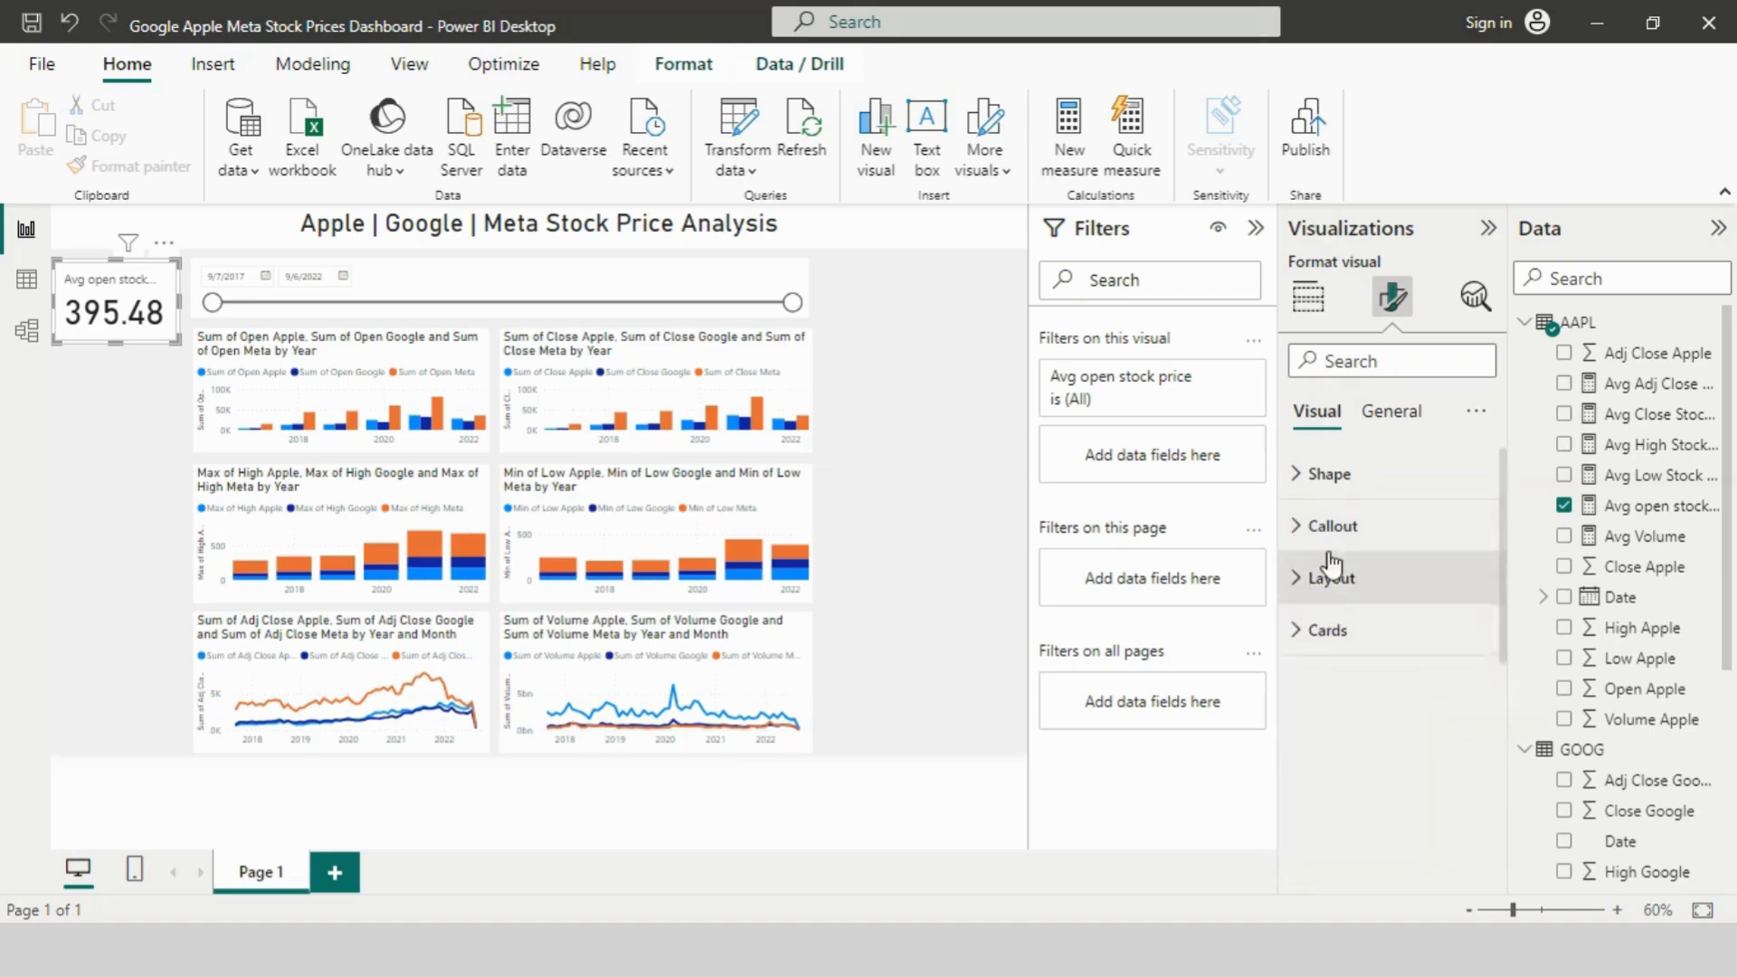
left_click(1330, 526)
scroll(1484, 688, "down", 5)
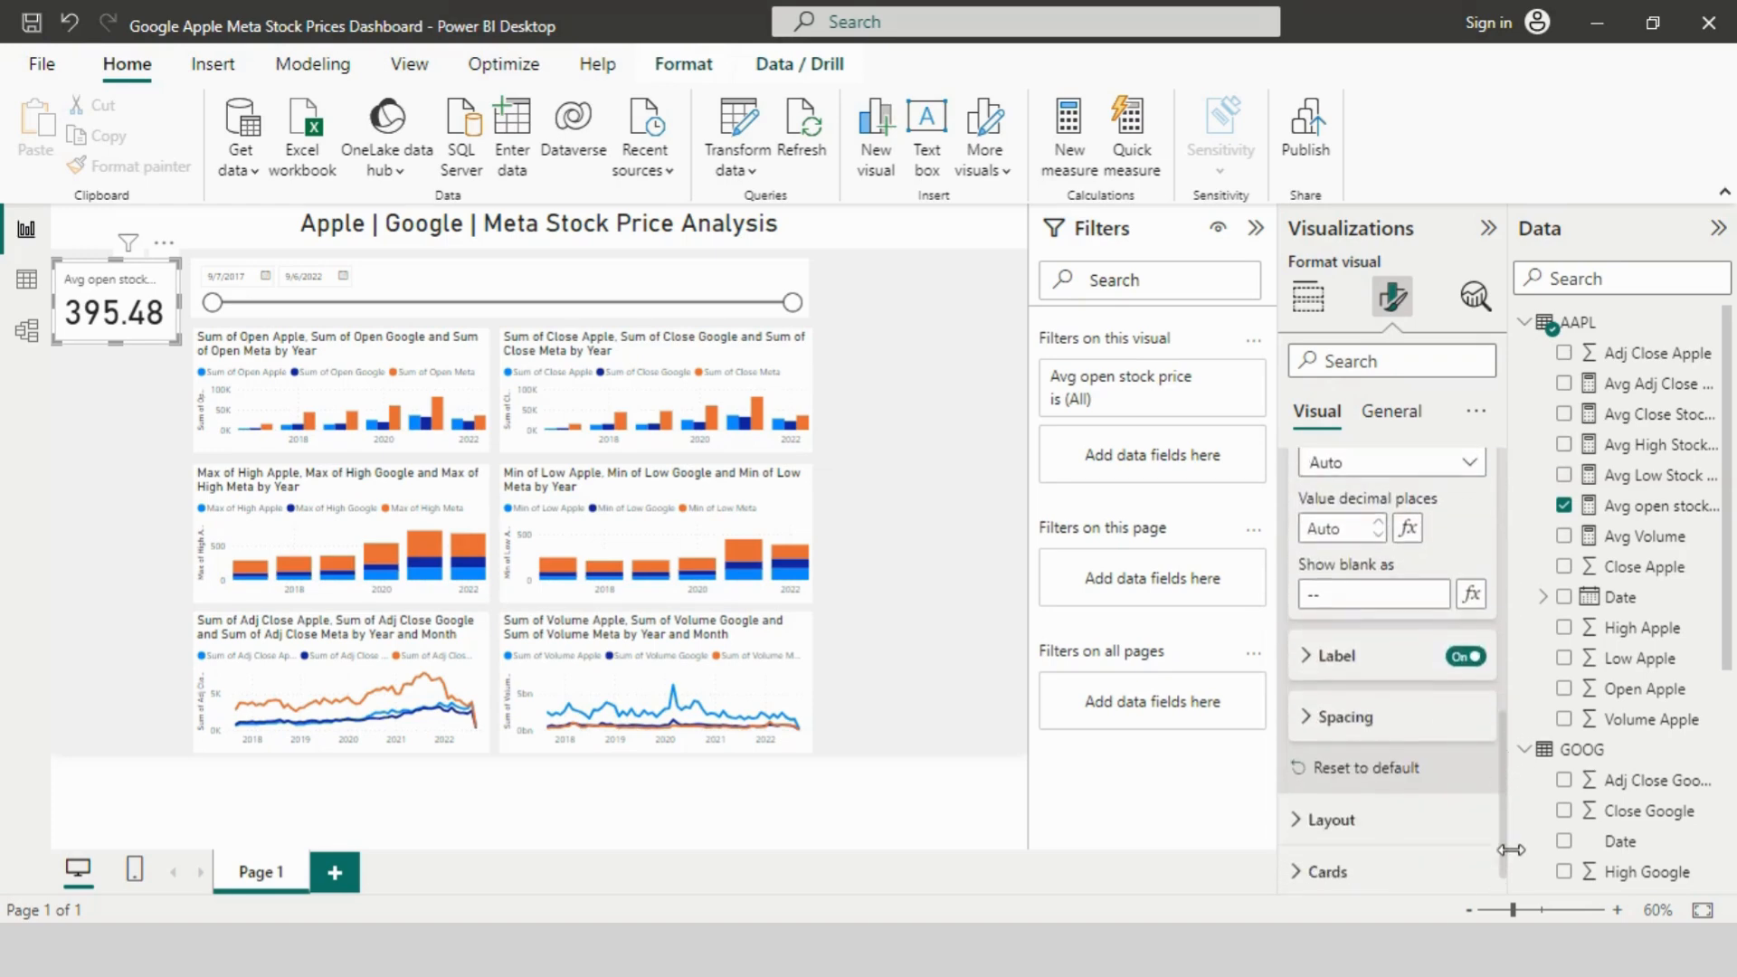
left_click(1479, 790)
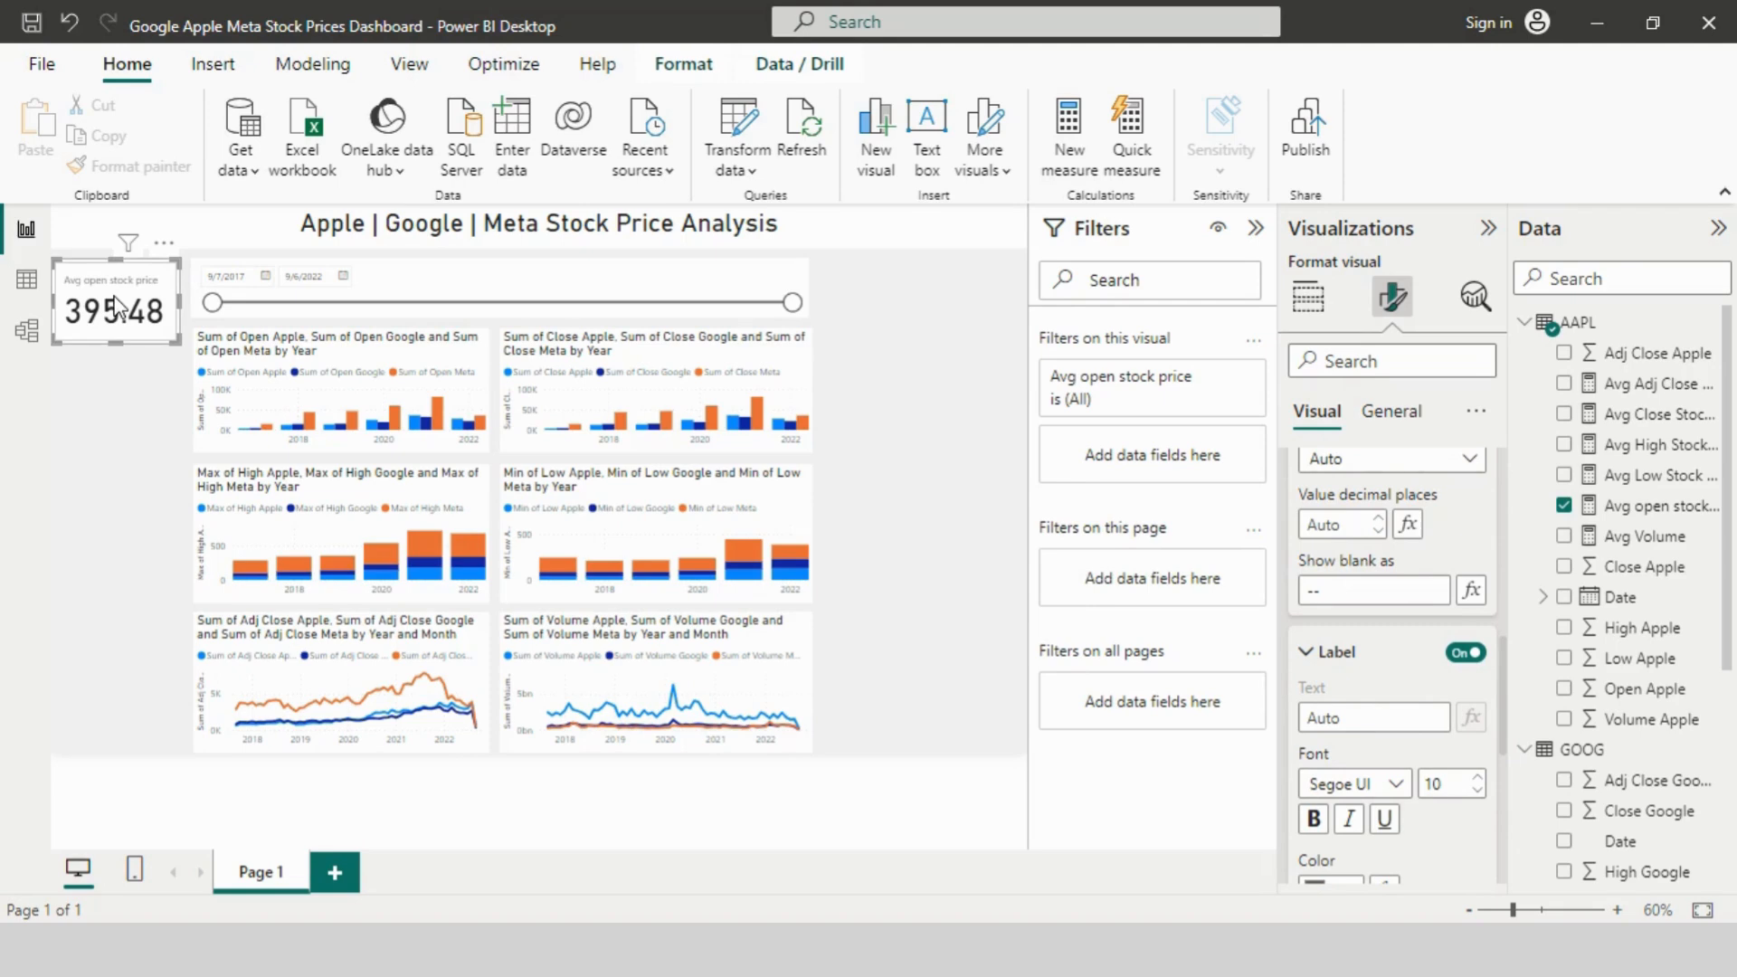
Step: Set the Avg open stock price measure to 0 decimal places
left_click(1656, 506)
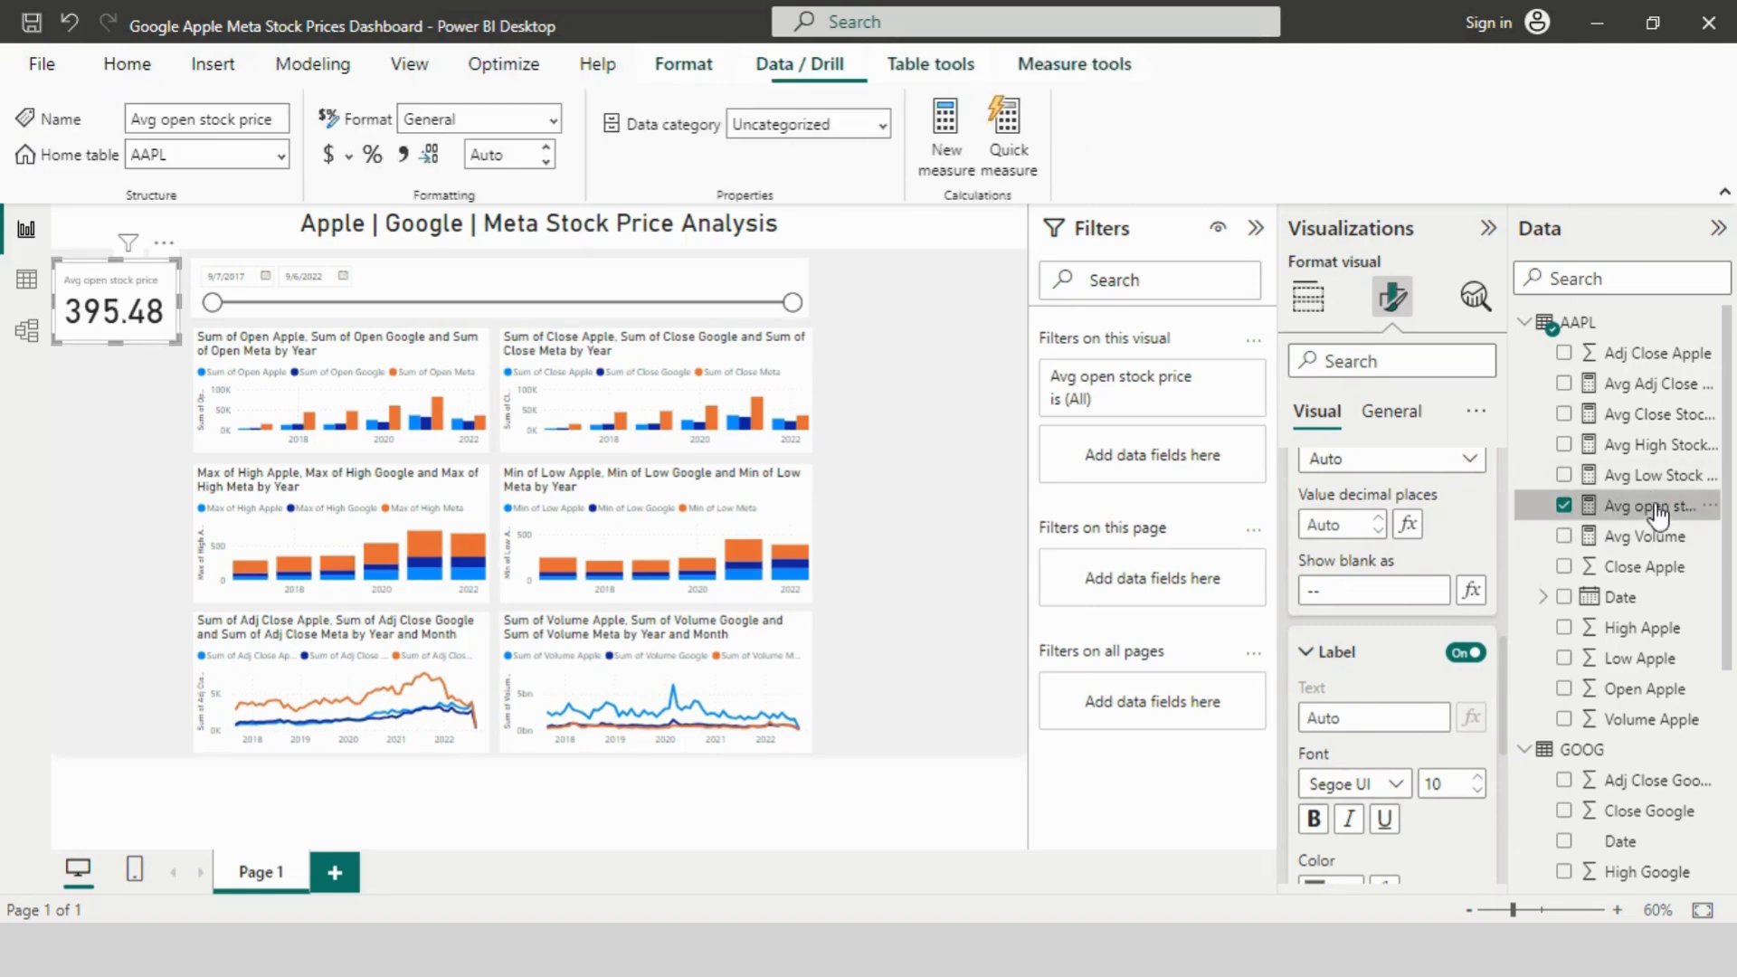
left_click(499, 157)
type("0")
key("Return")
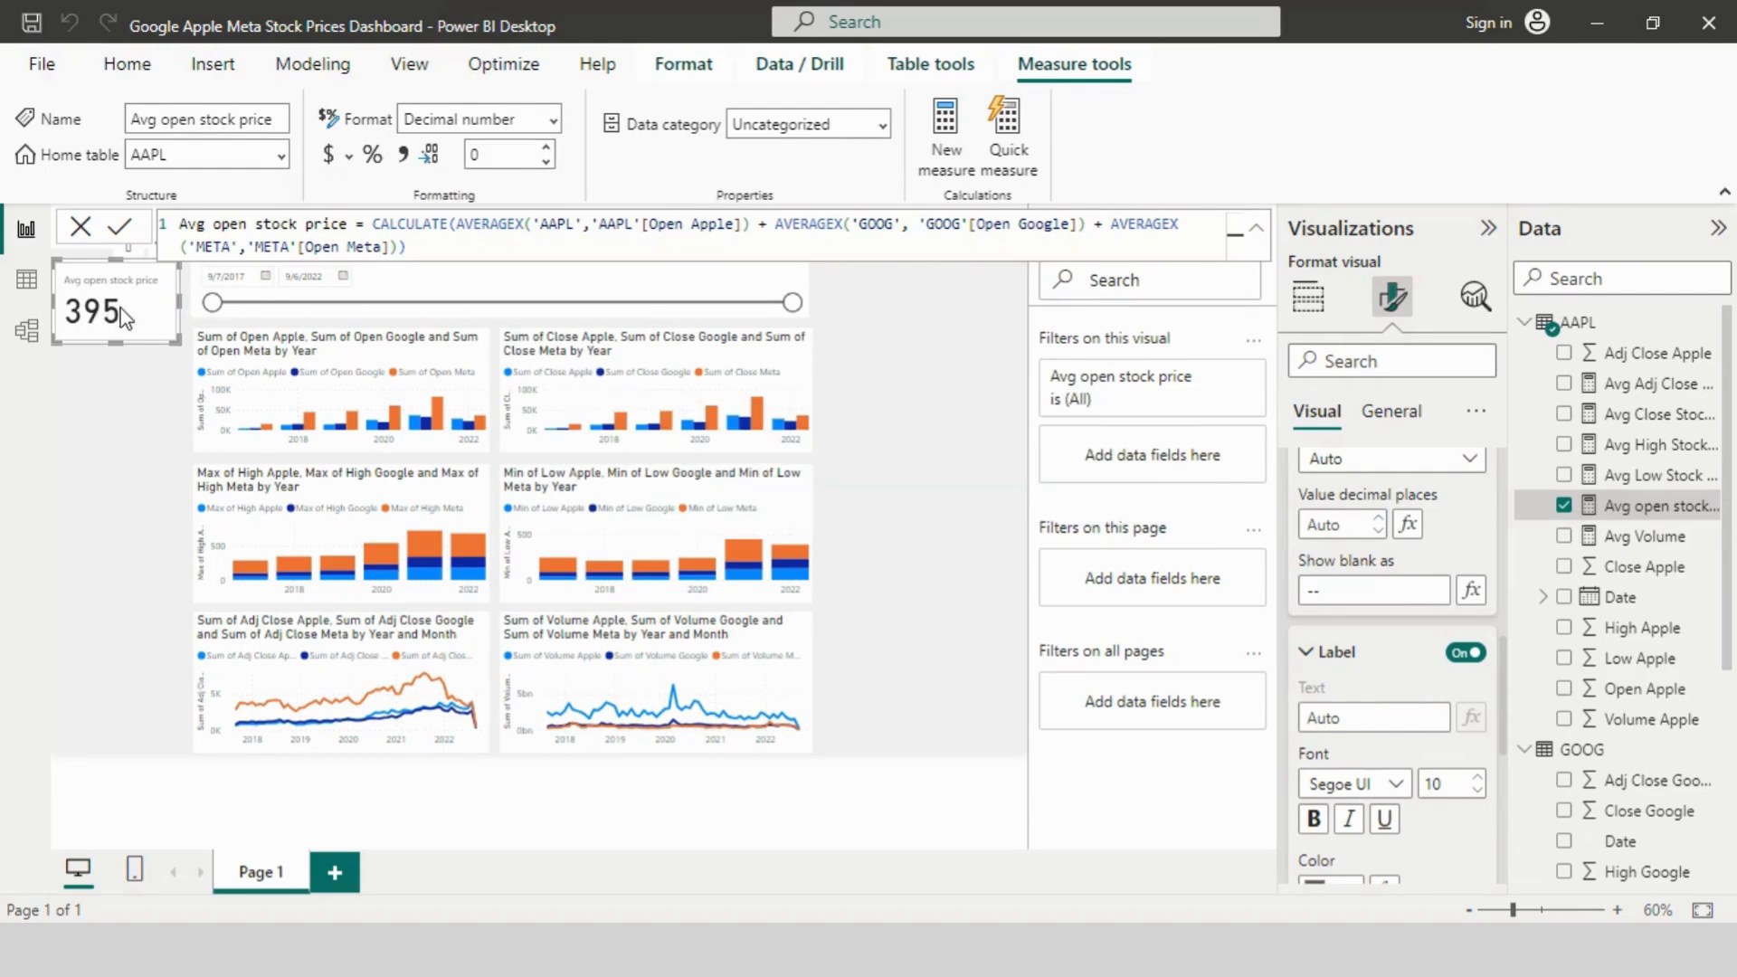
Step: Duplicate the Avg open stock price card several times and spread four copies in a column beneath it, alongside the charts
left_click(124, 319)
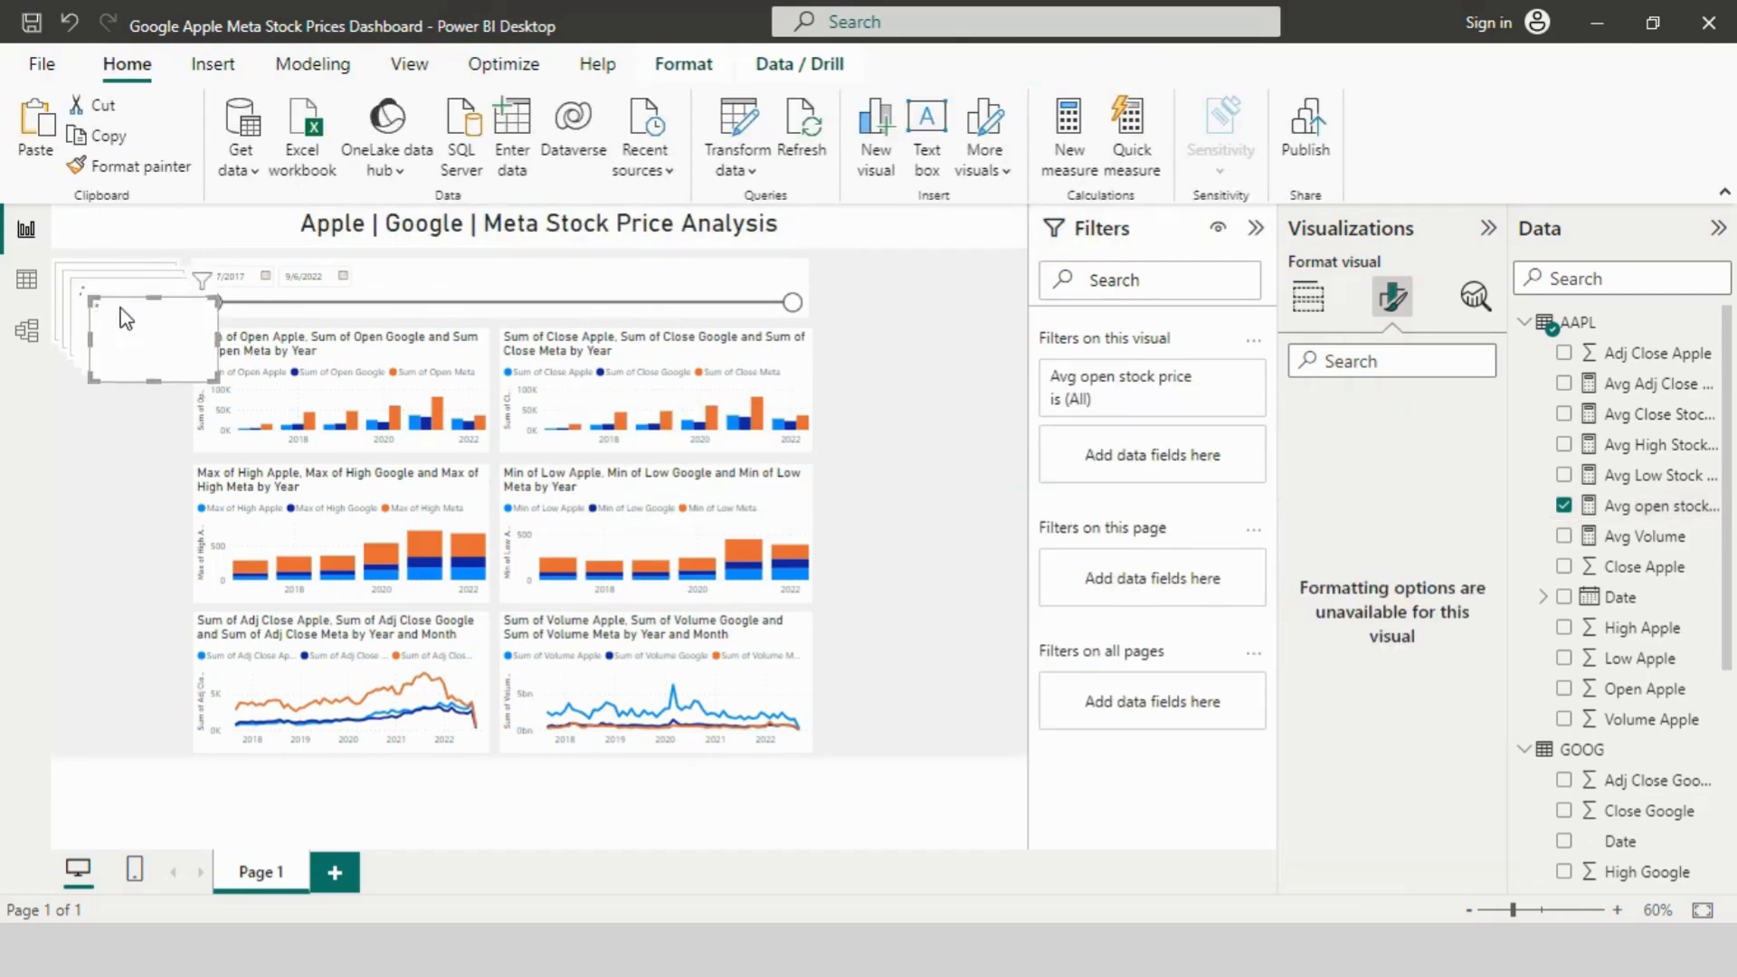
left_click_drag(124, 318, 85, 724)
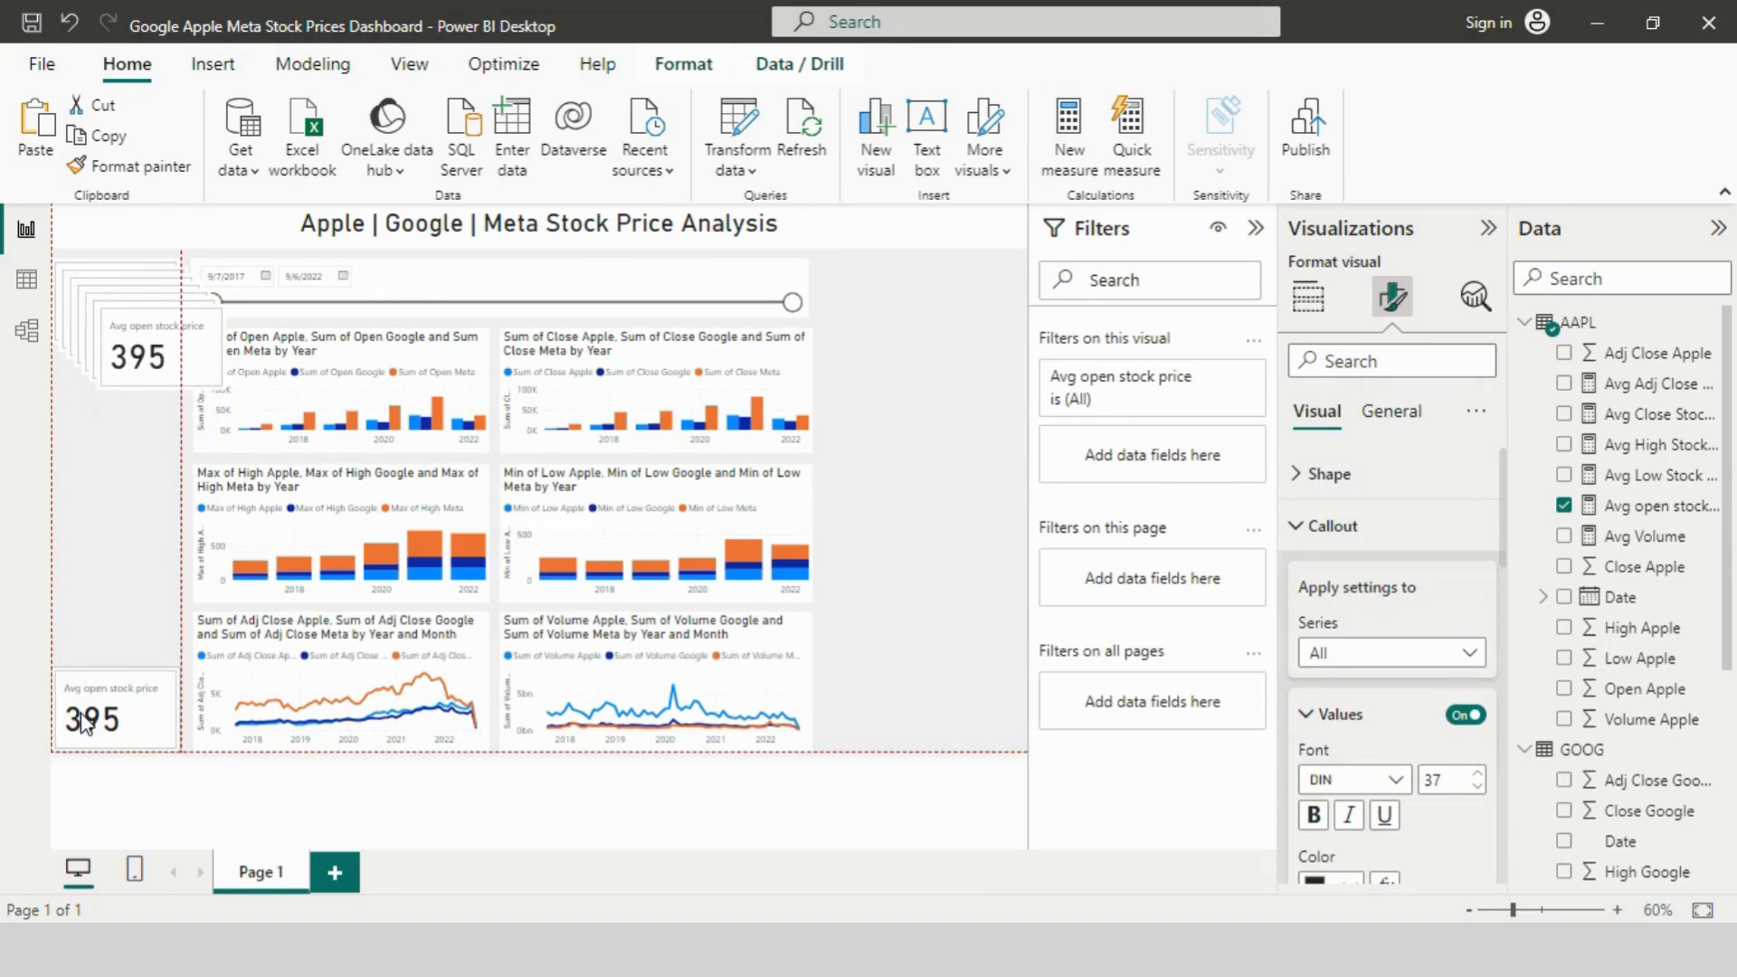
left_click_drag(158, 357, 108, 418)
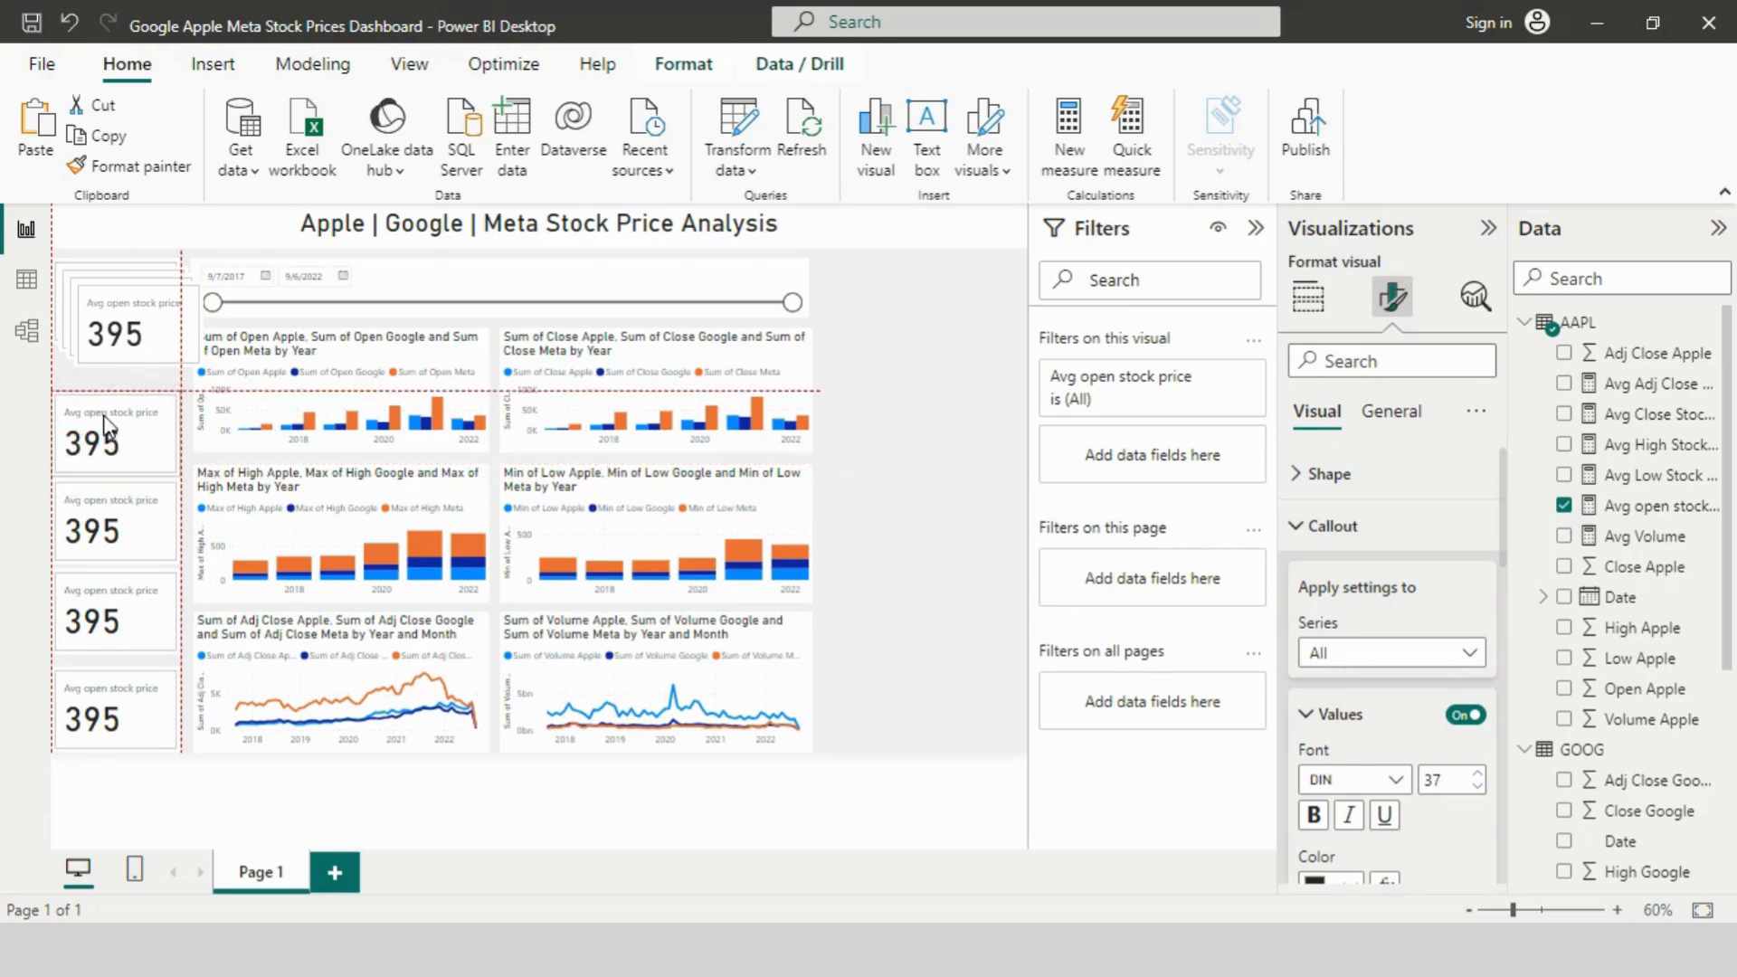
Step: Delete the two surplus Avg open stock price cards from the stack above the card column
left_click(116, 342)
key("Delete")
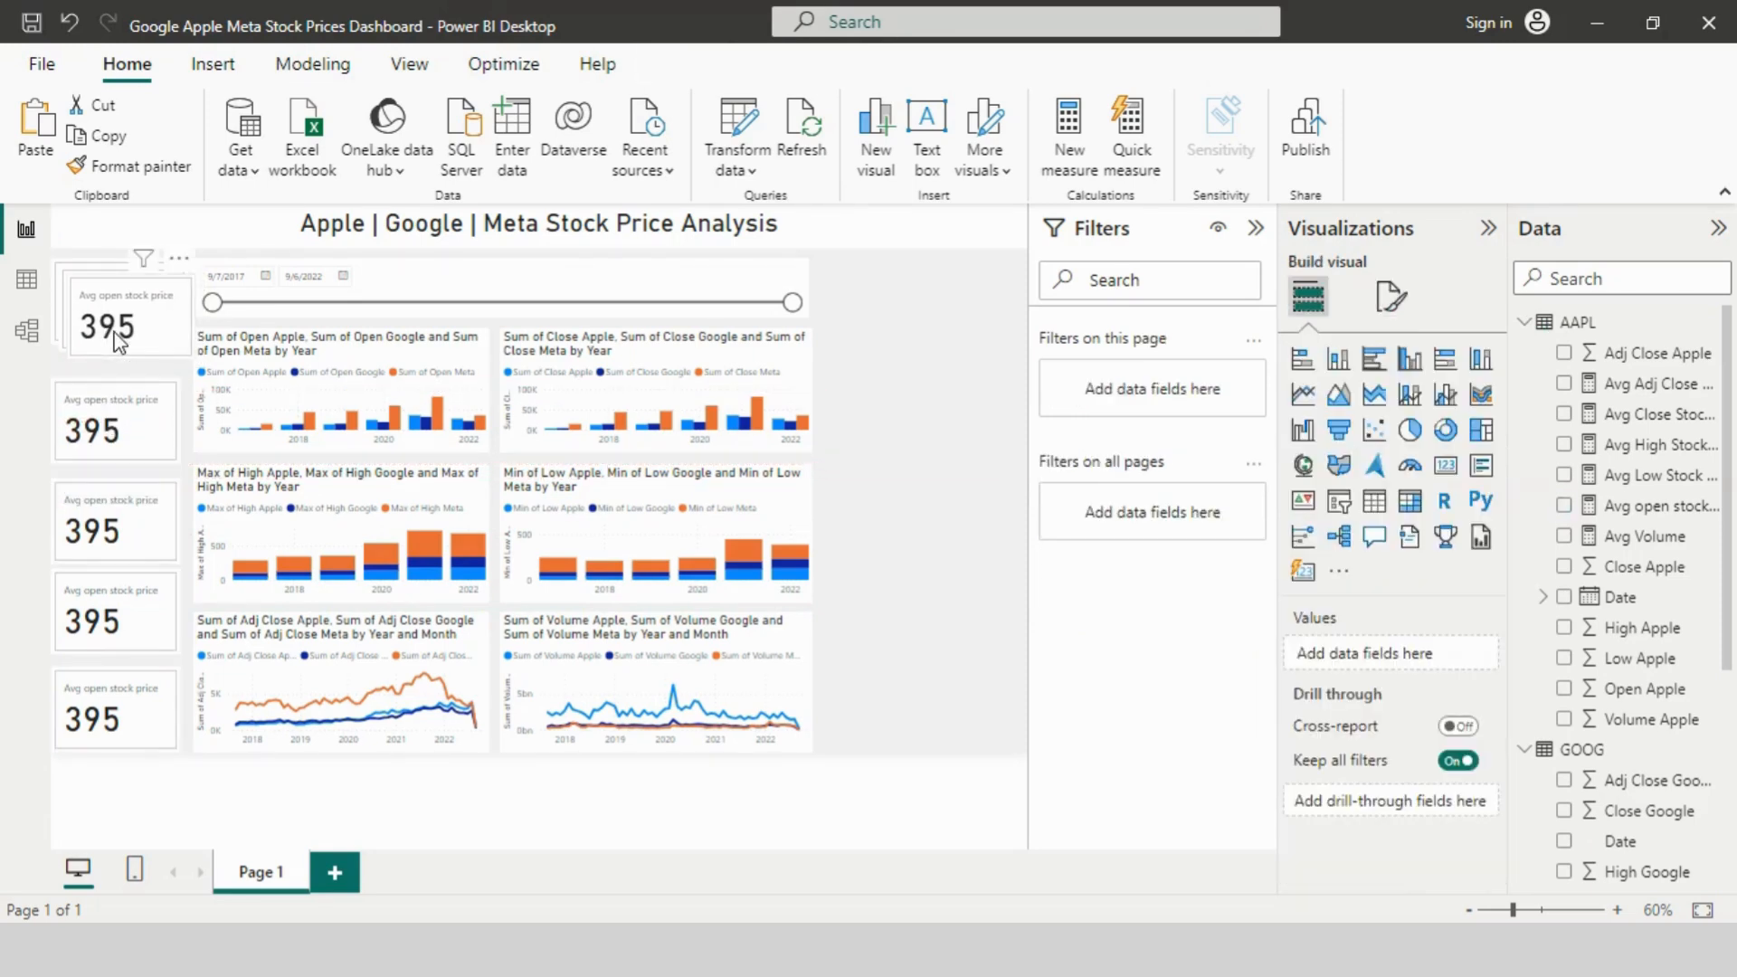
left_click(117, 342)
key("Delete")
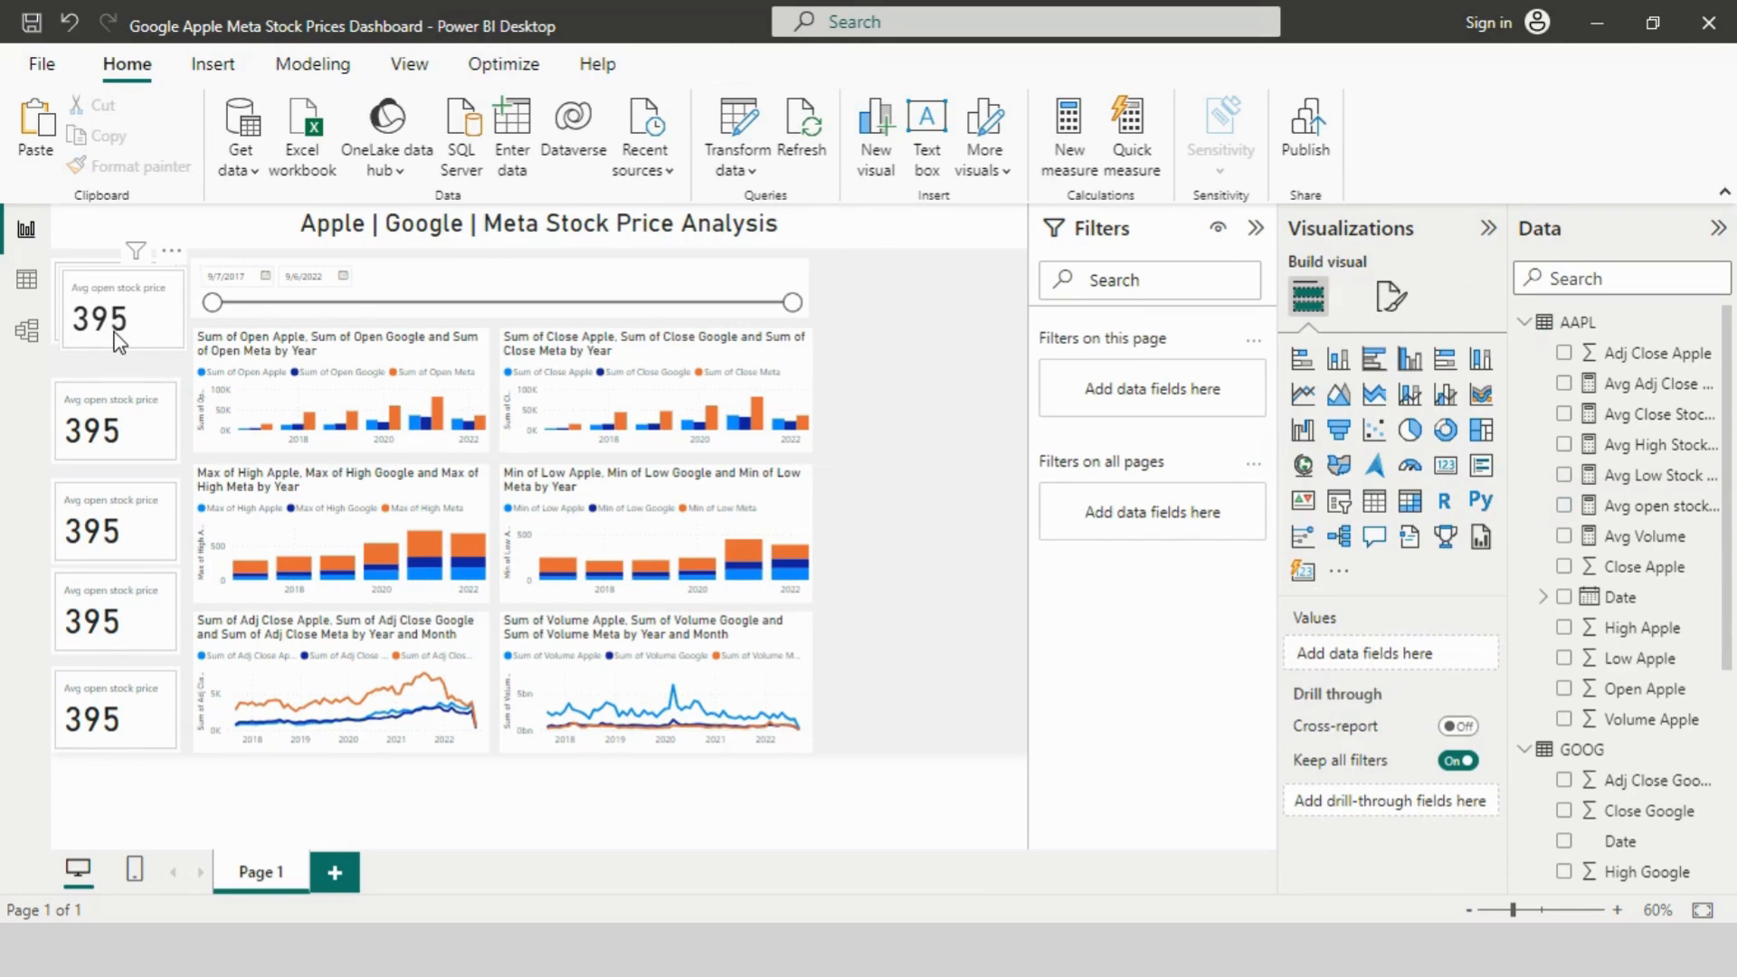
left_click(115, 326)
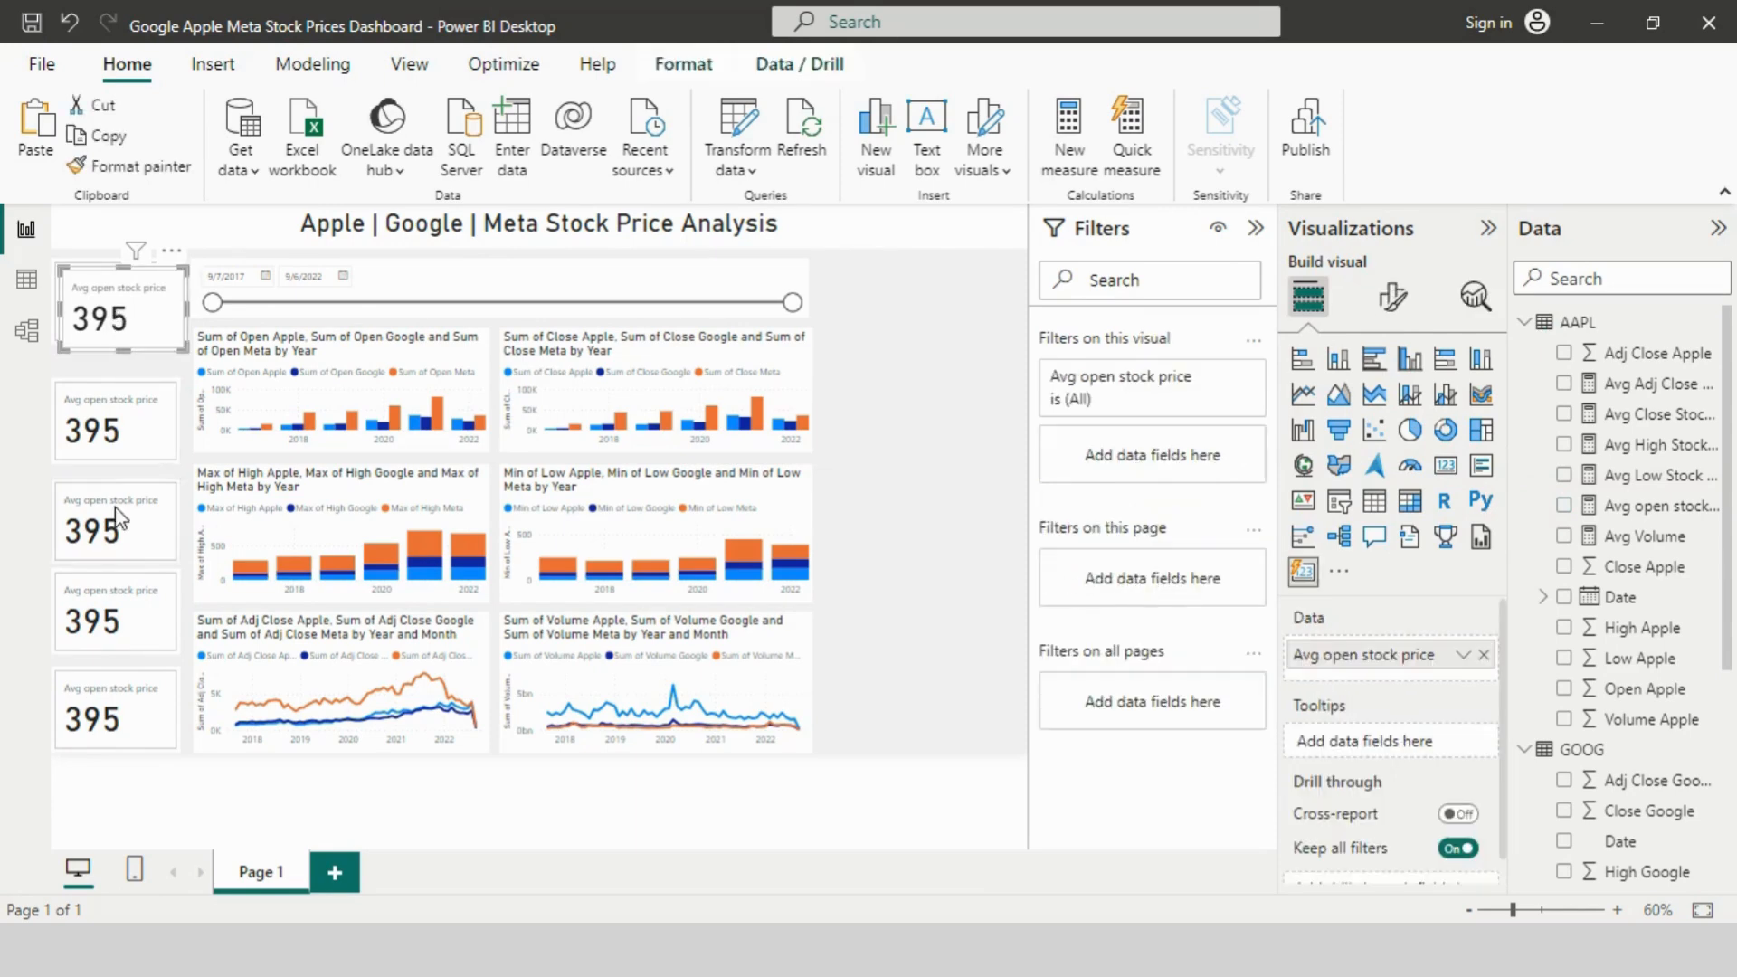
Step: Spread the six Avg open stock price cards evenly in one column from the date slicer down to the lowest charts
left_click(105, 697)
left_click_drag(118, 674, 116, 683)
left_click_drag(123, 599, 116, 607)
left_click_drag(122, 524, 119, 565)
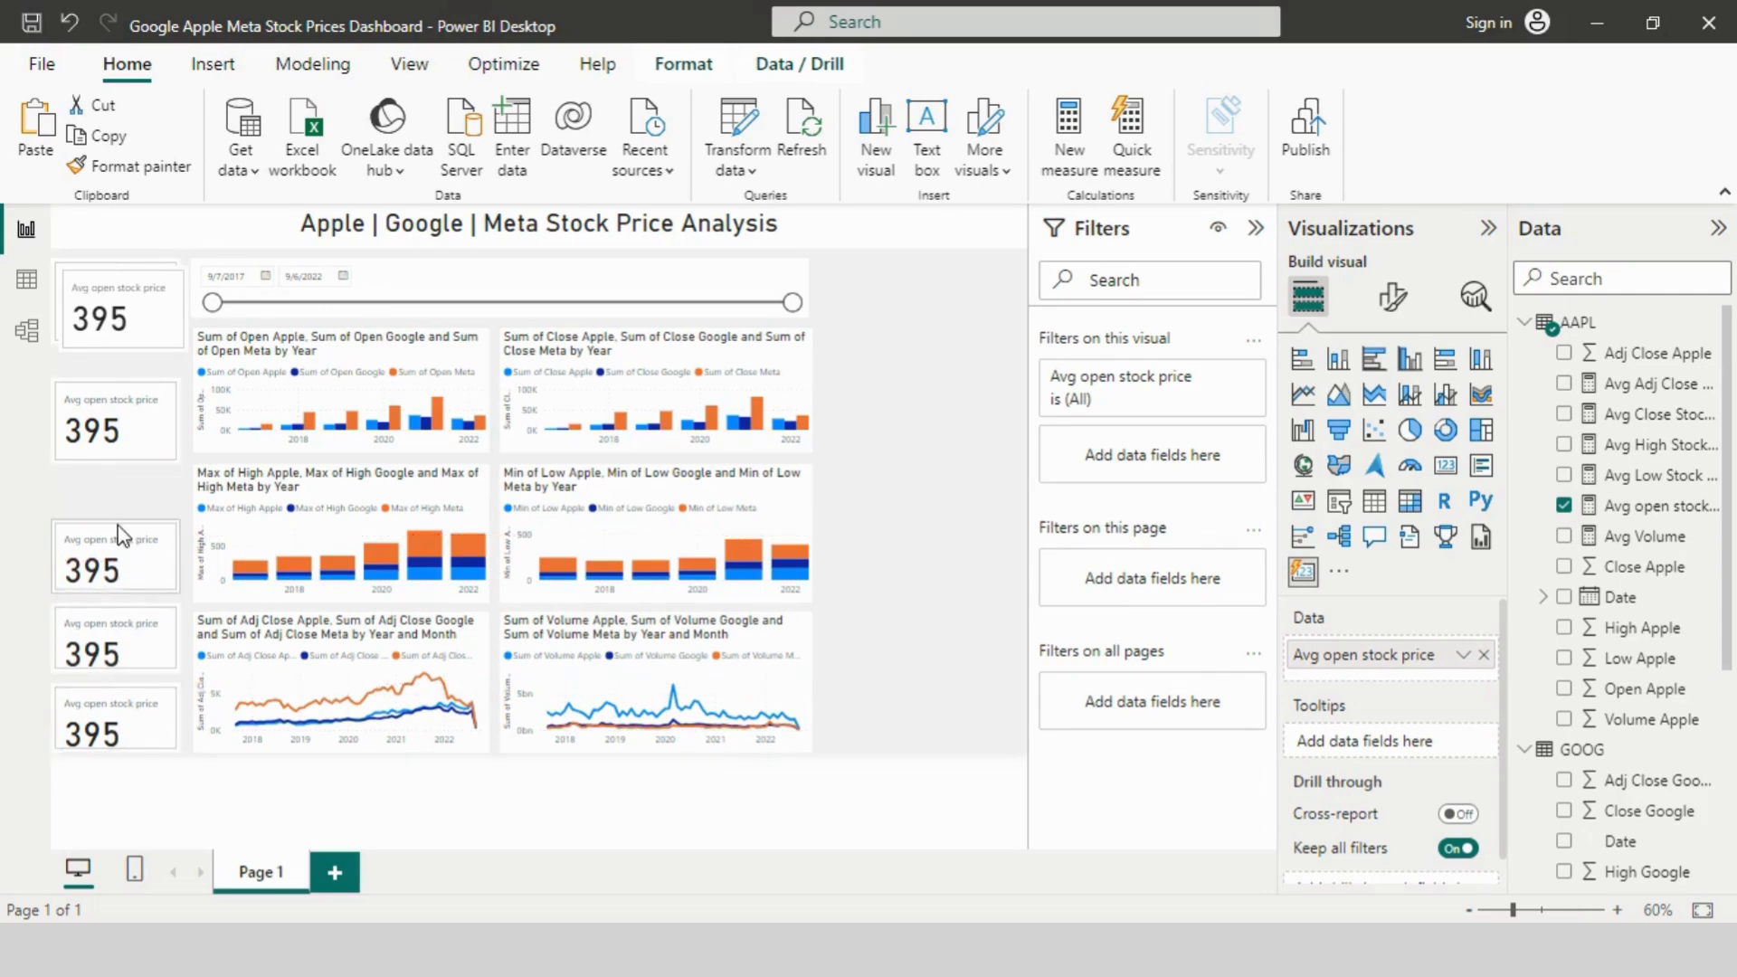
left_click_drag(121, 444, 139, 297)
left_click(127, 313)
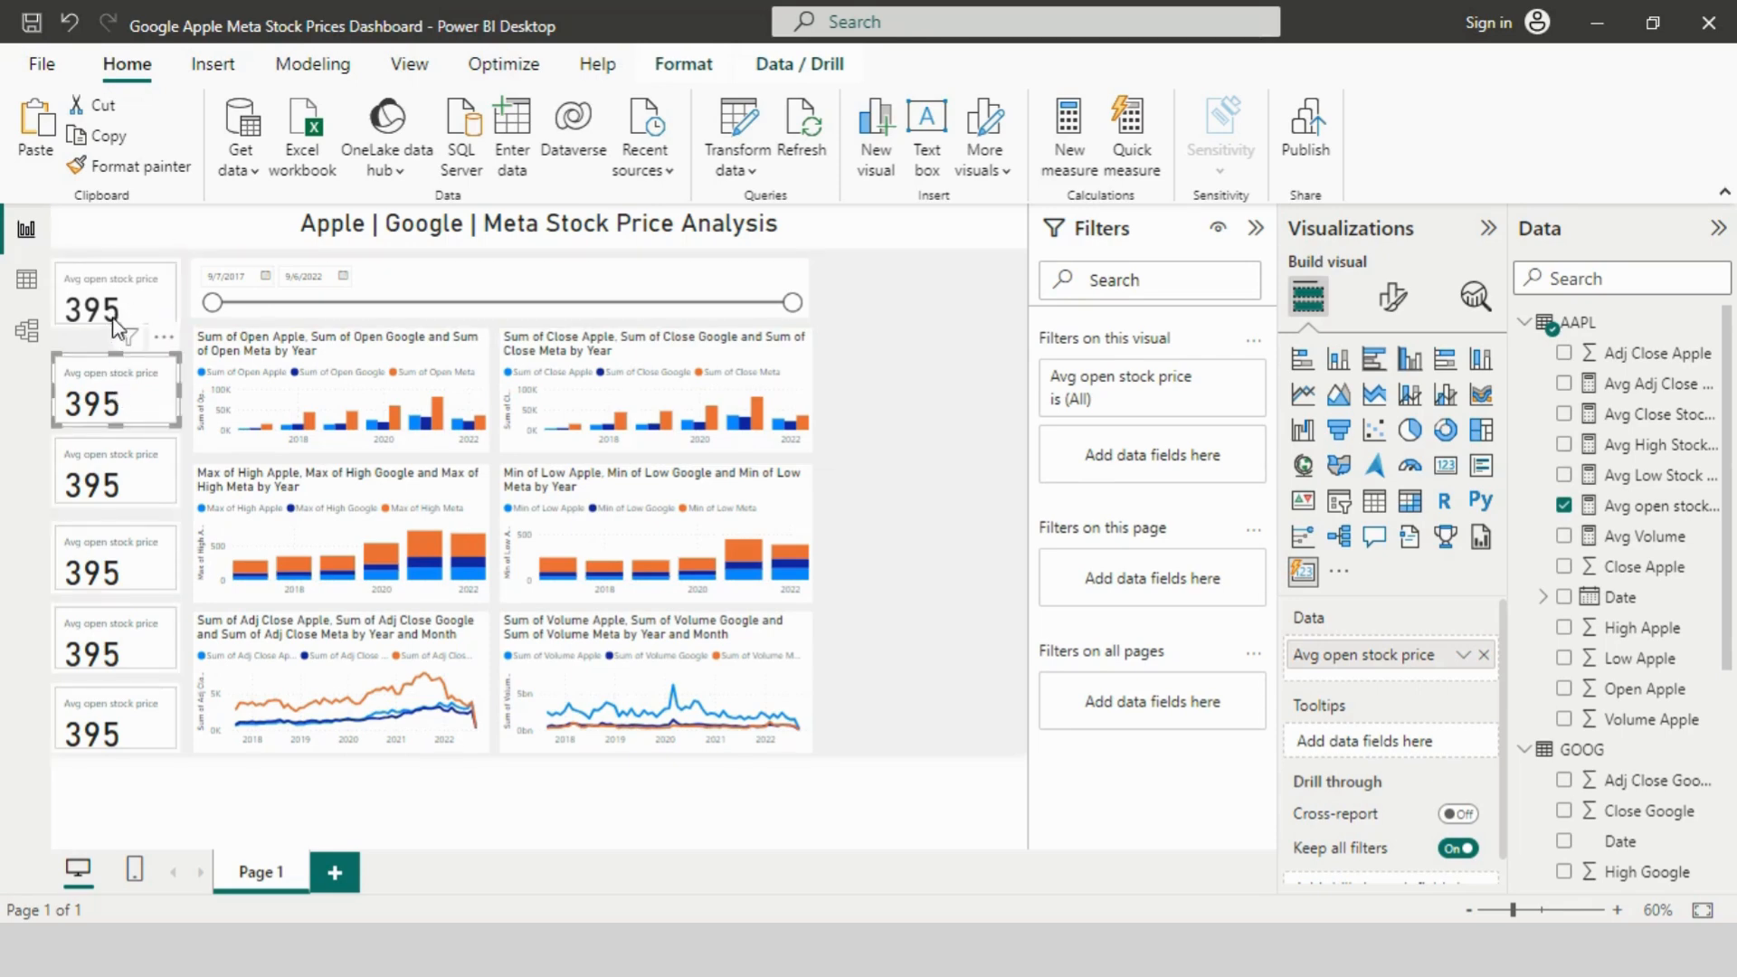
Step: Switch the second card to the Avg Close Stock price measure and set that measure to 0 decimal places
left_click(114, 398)
left_click(1565, 505)
left_click(1566, 416)
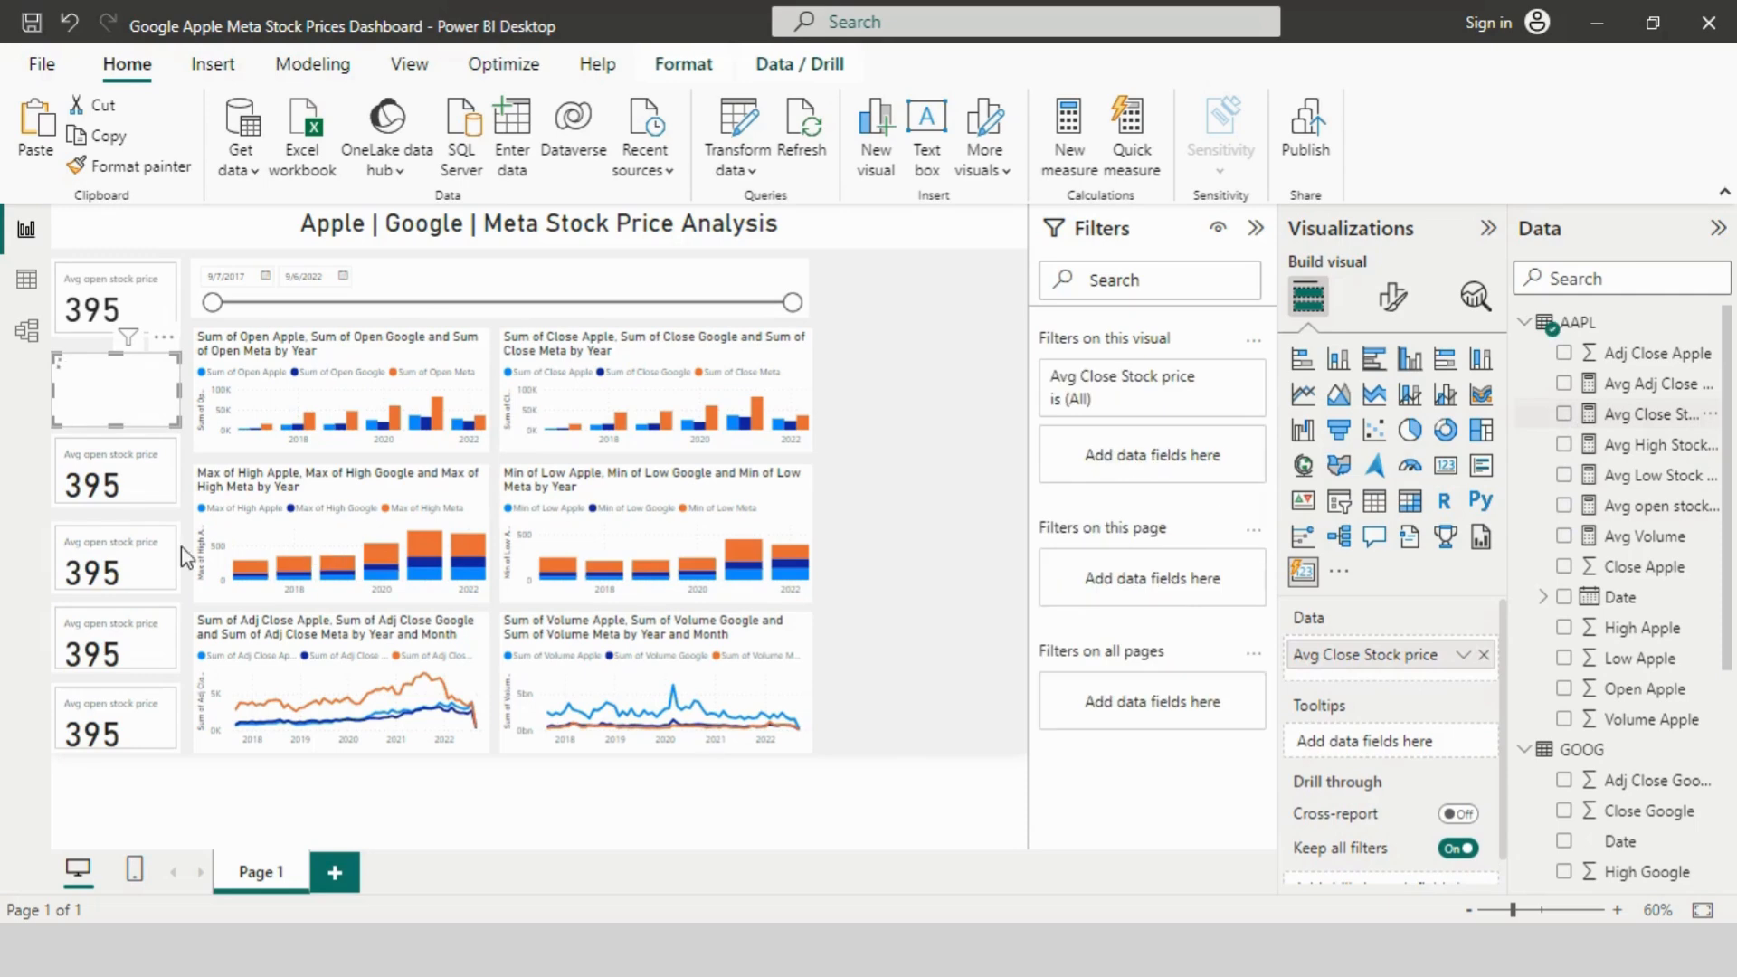
left_click(1663, 417)
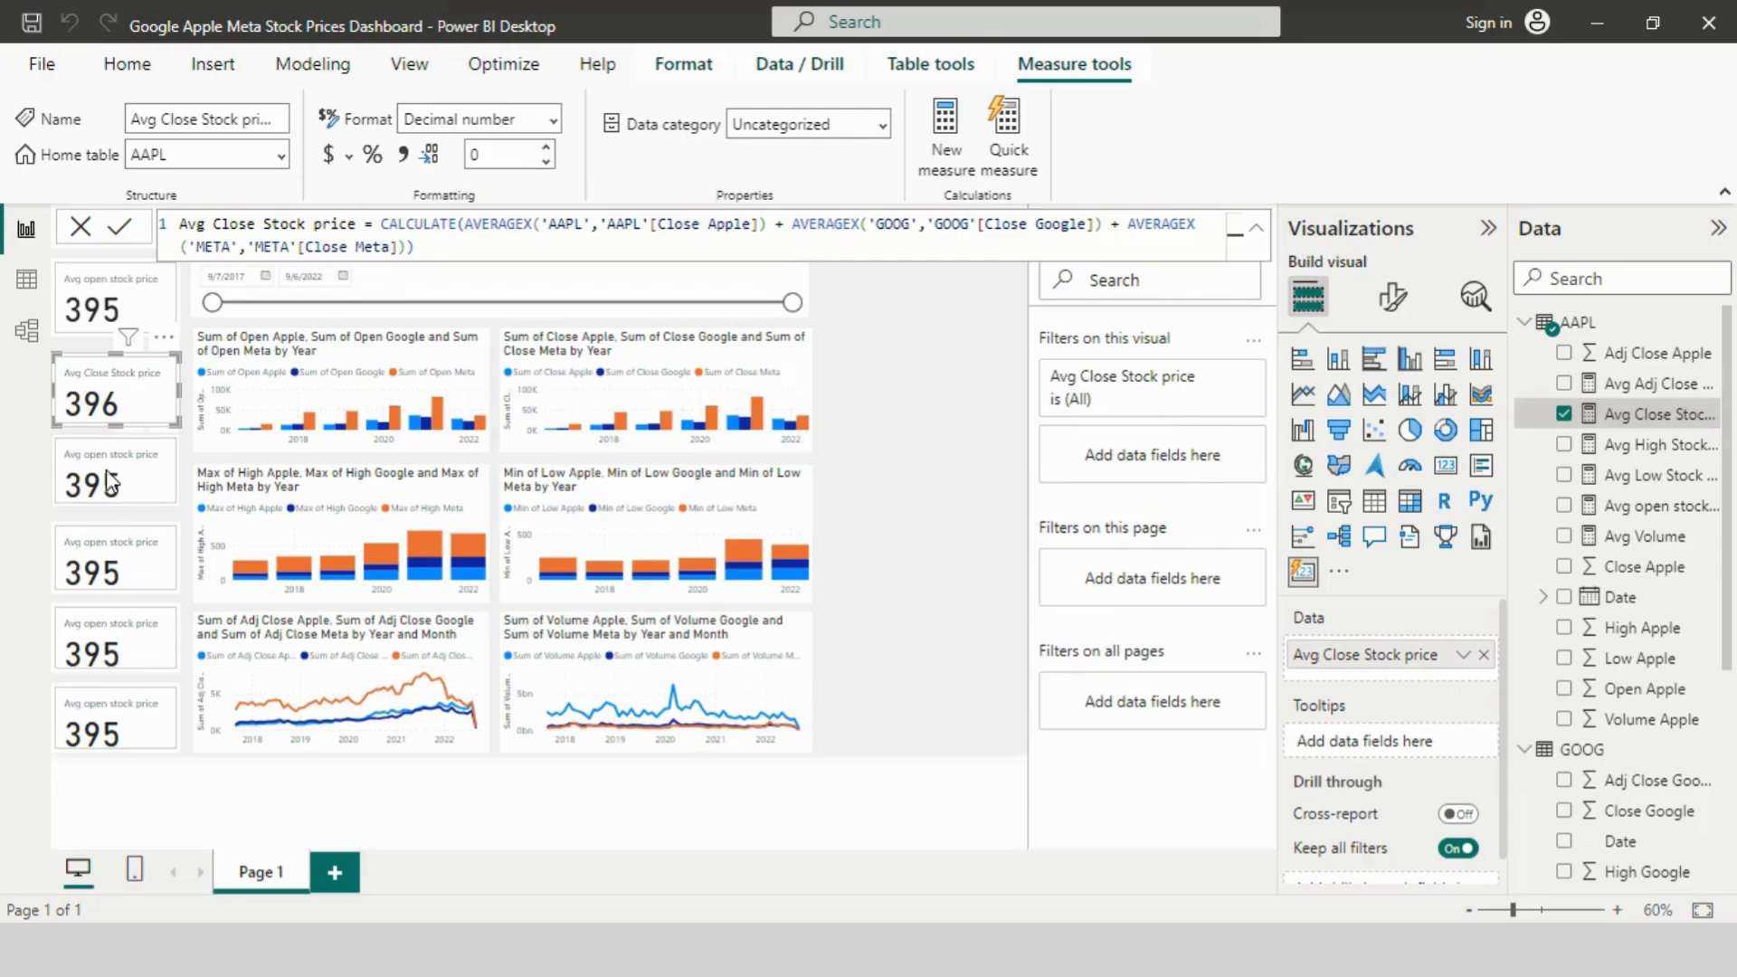
Step: Switch the third card to the Avg High Stock Price measure and set that measure to 0 decimal places
left_click(108, 482)
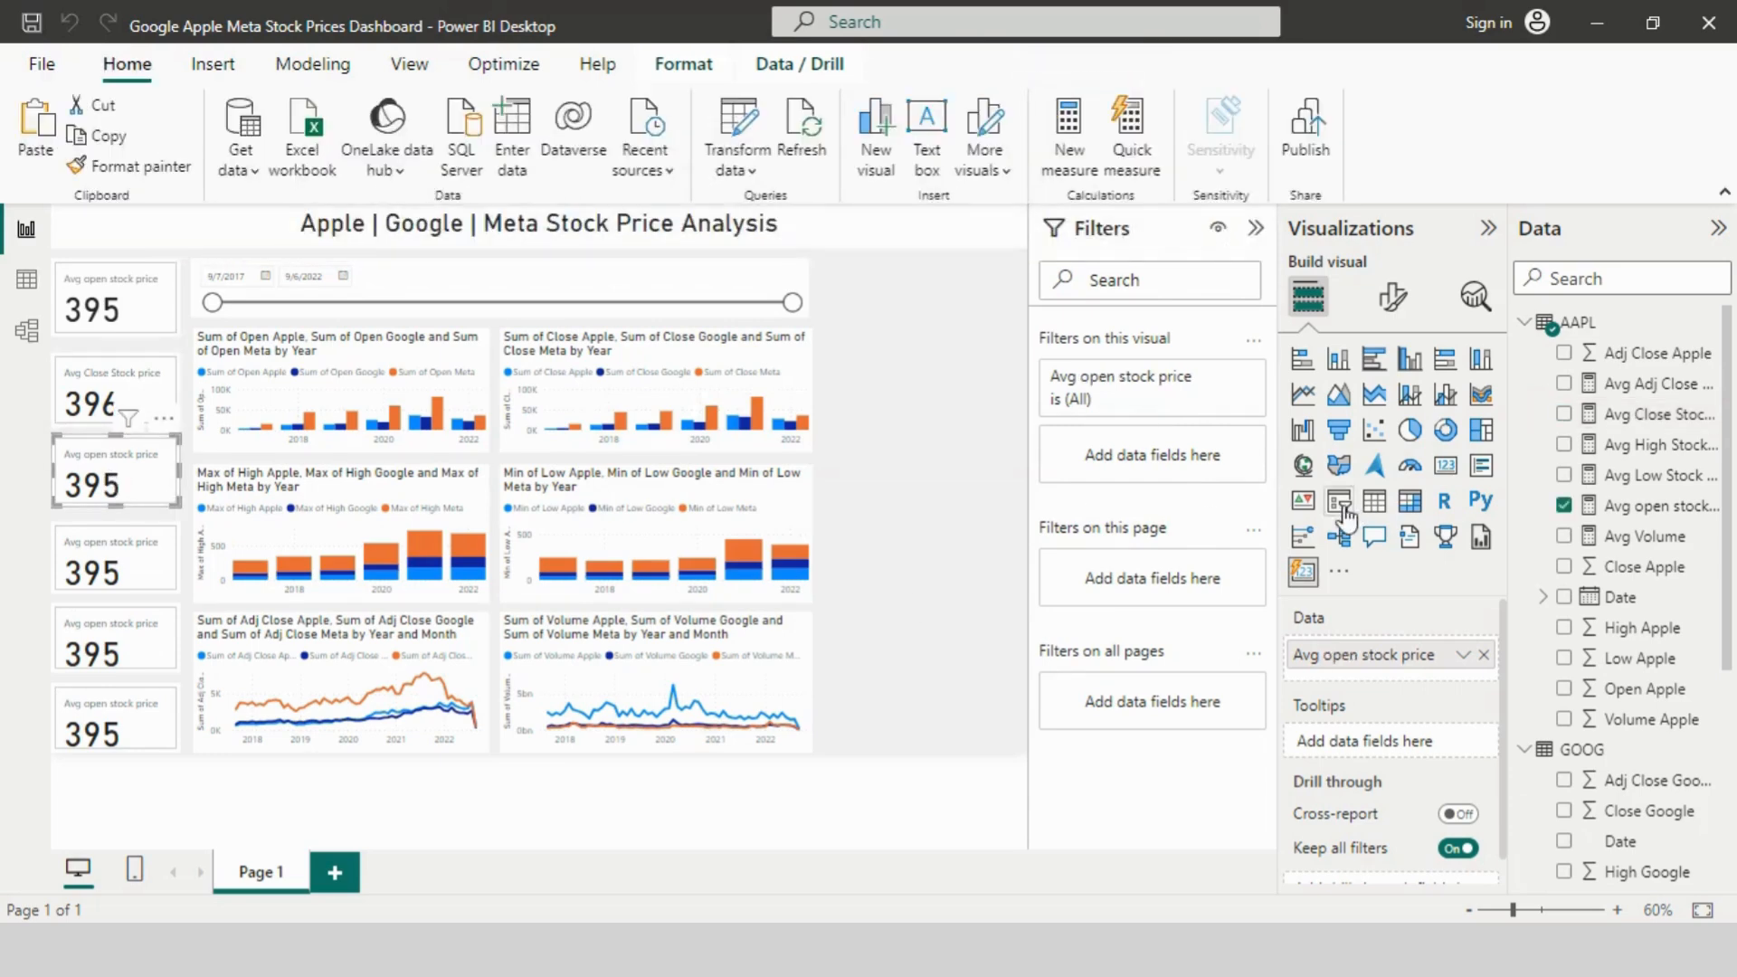
left_click(1564, 505)
left_click(1565, 444)
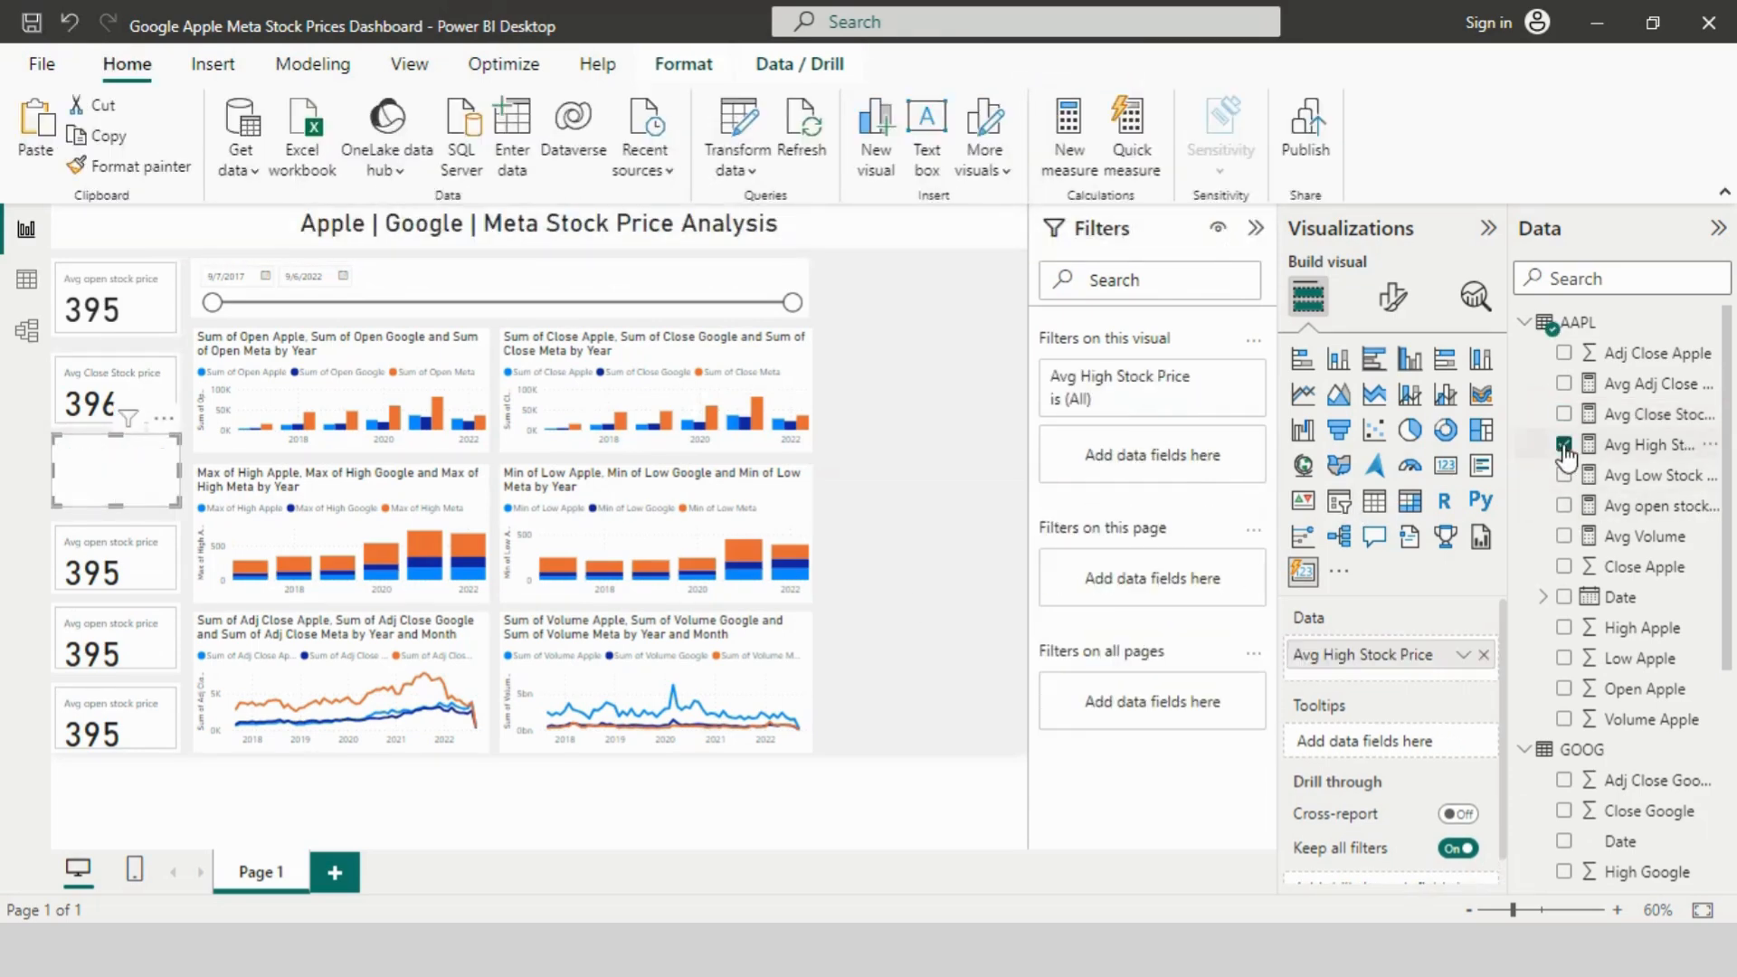
left_click(1649, 444)
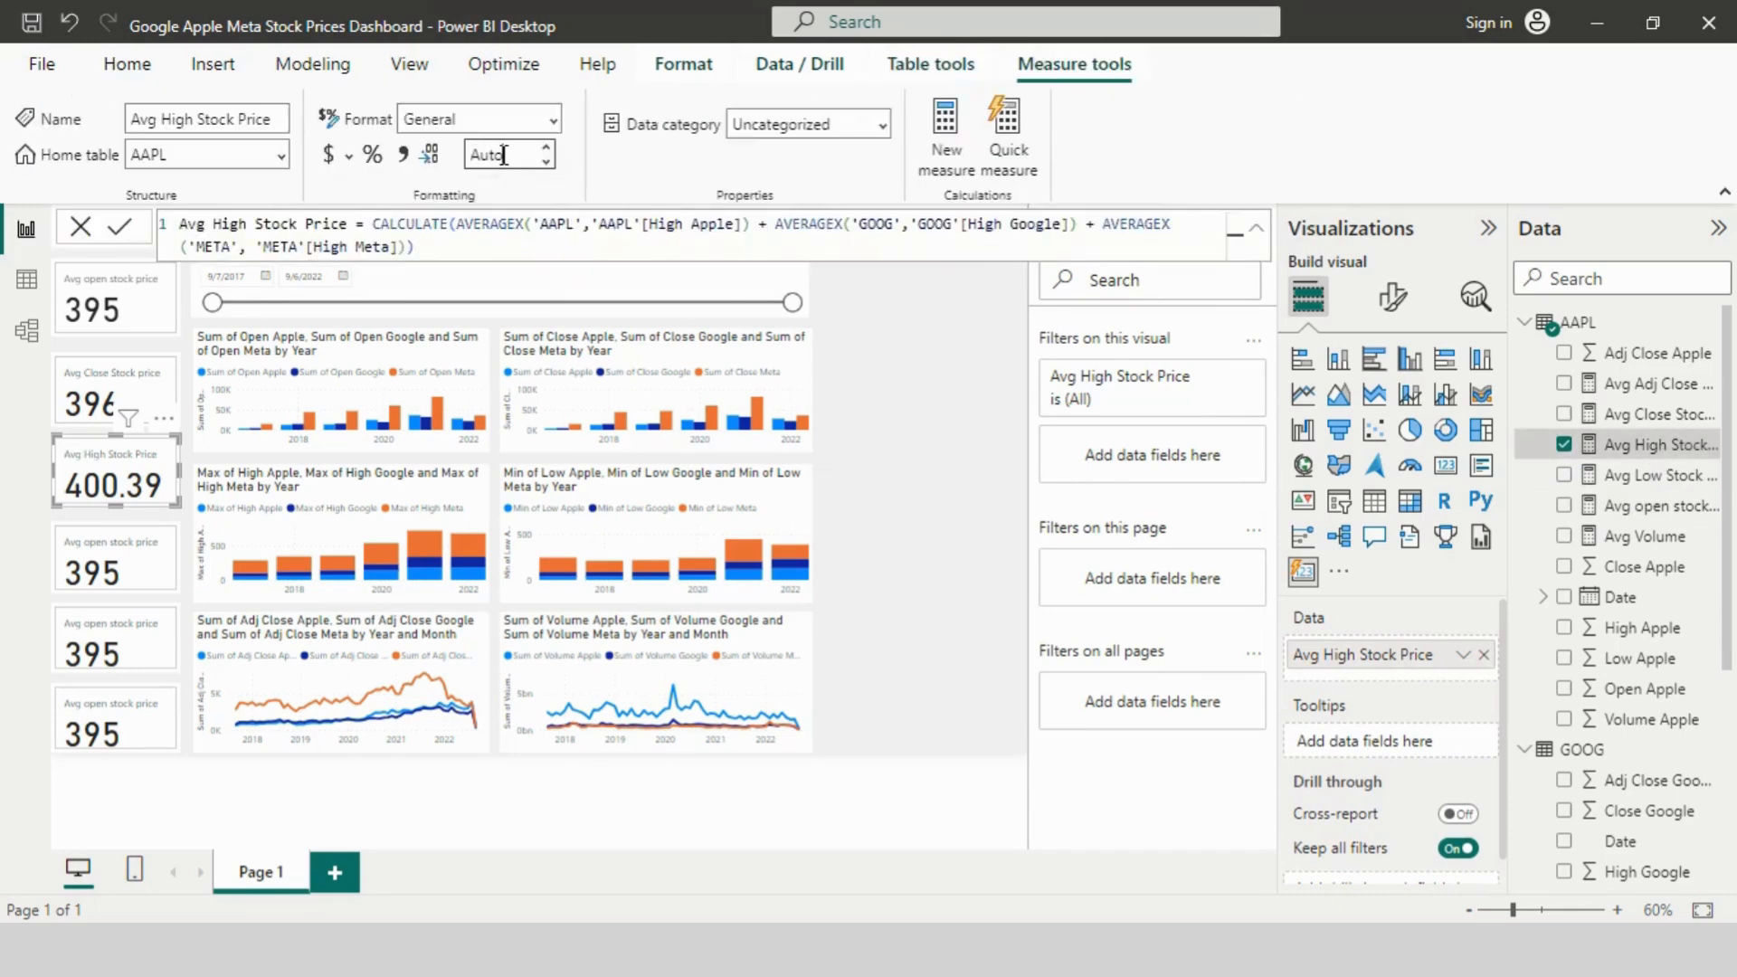
type("0")
key("Return")
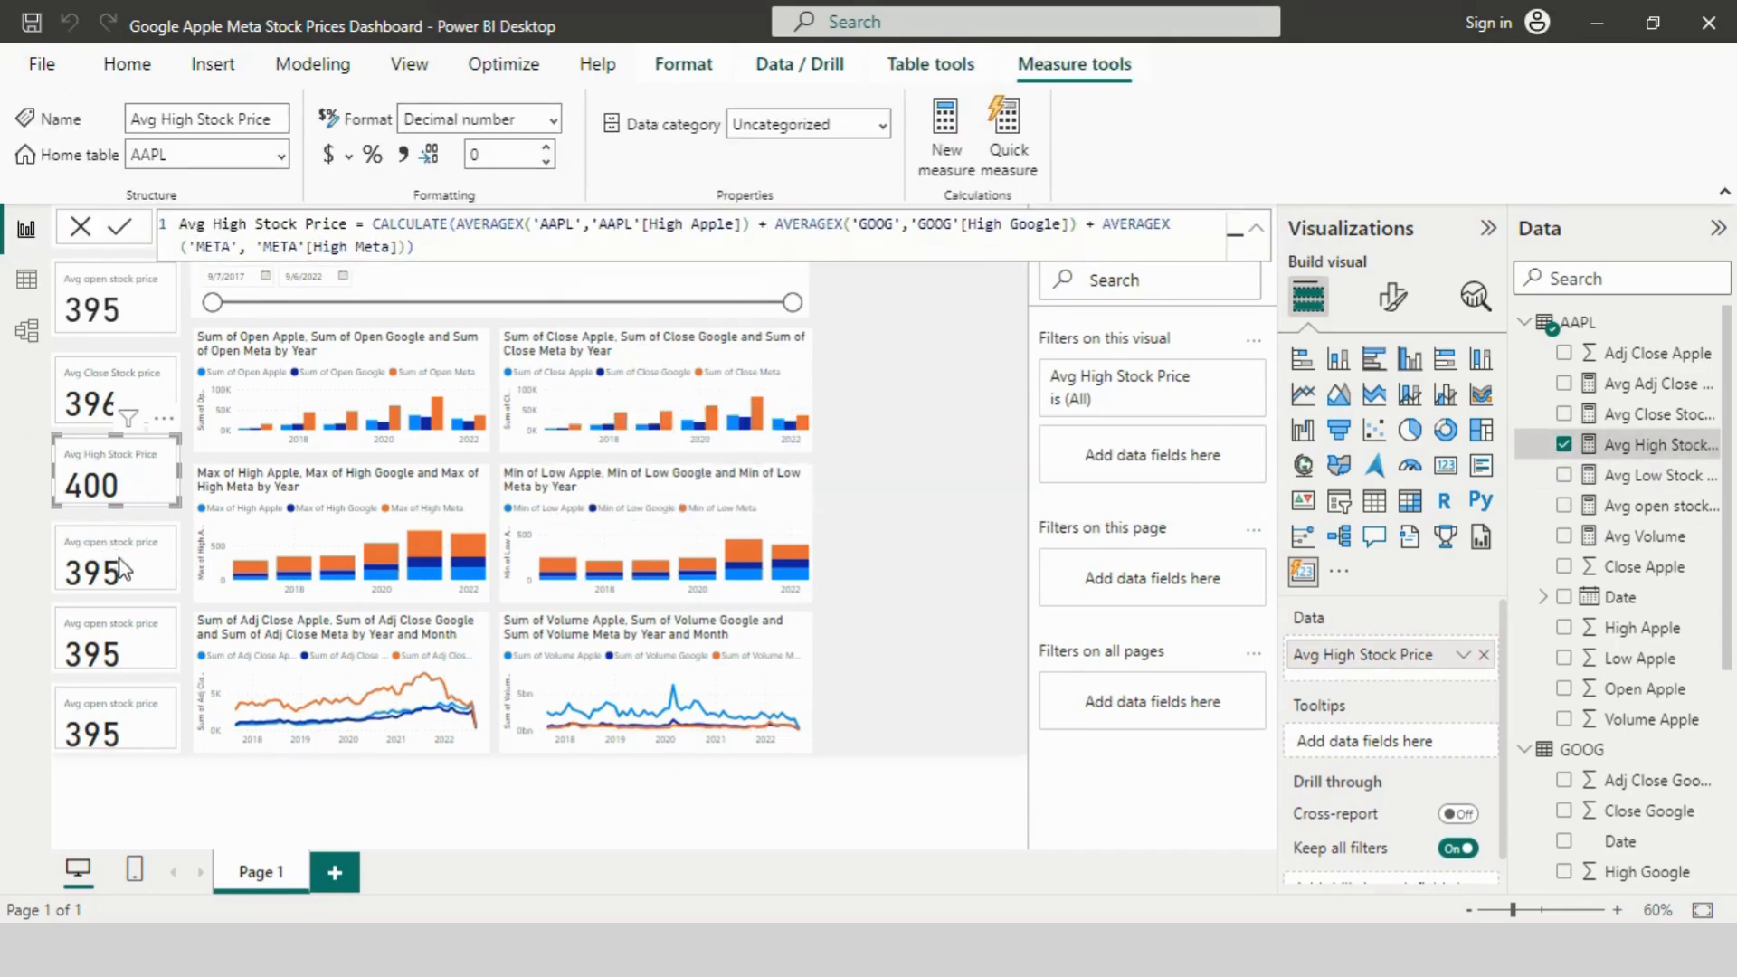
Step: Make the fourth card show only the Avg Low Stock Price measure, formatted with 0 decimal places
left_click(117, 561)
left_click(1564, 444)
left_click(1564, 475)
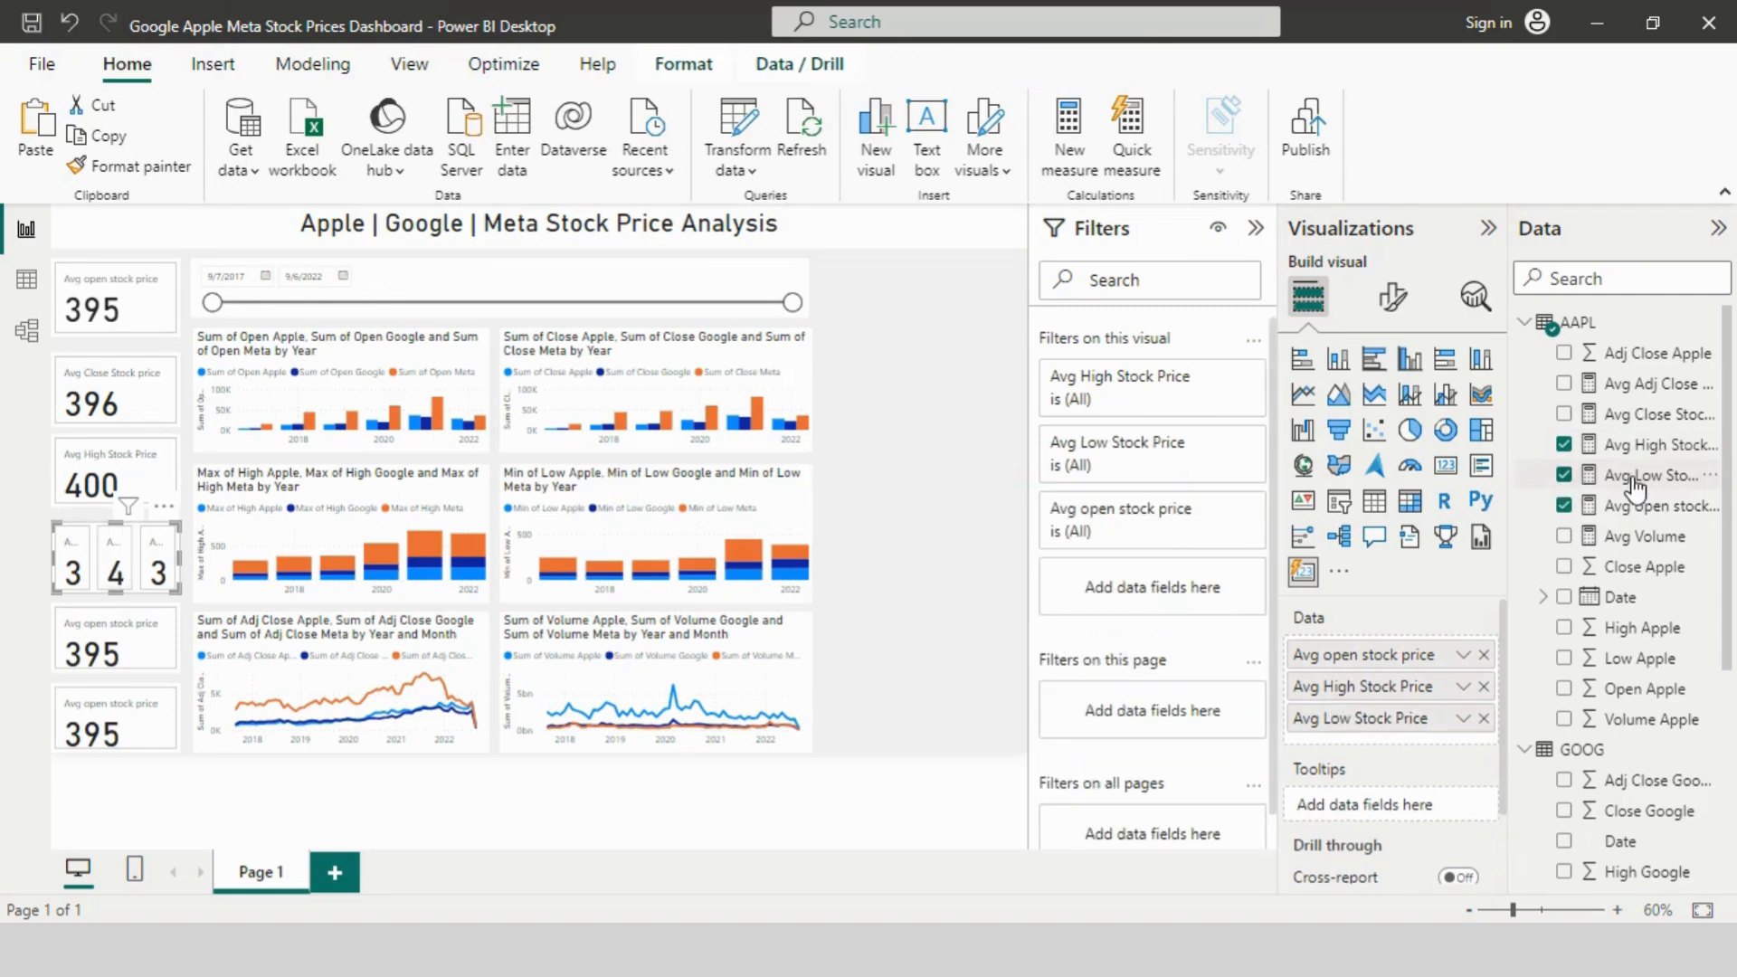
left_click(1649, 475)
left_click(512, 156)
type("0")
key("Return")
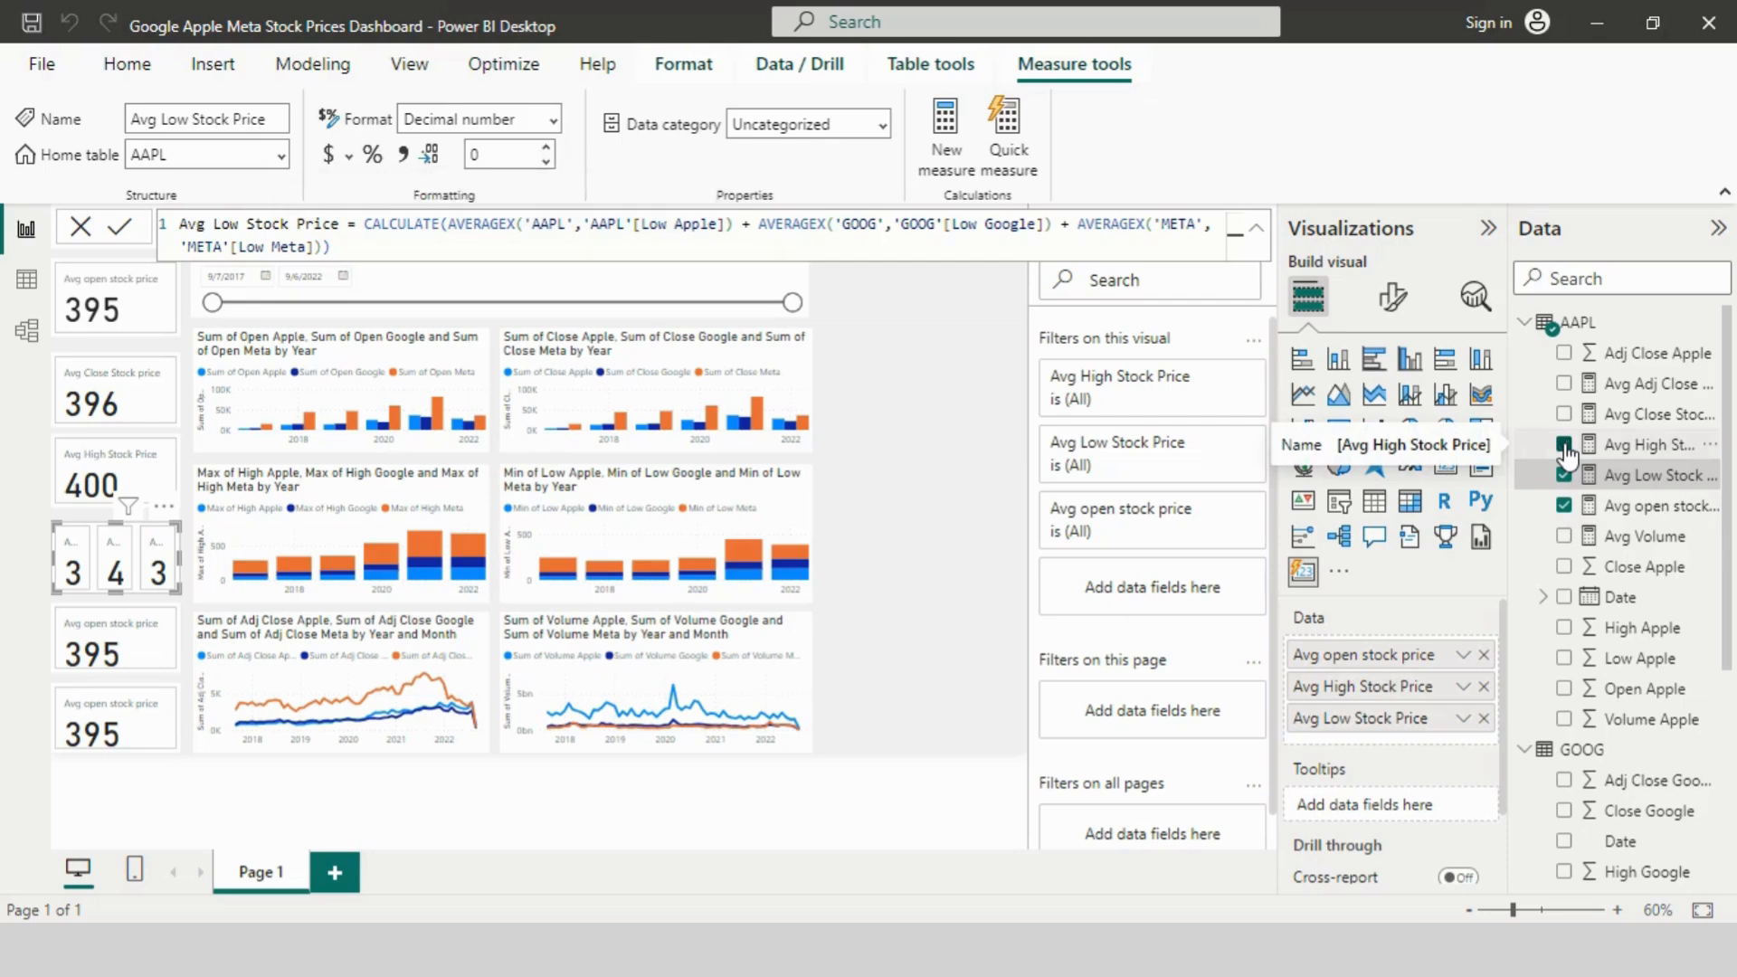
left_click(1564, 444)
left_click(1564, 506)
Step: Switch the fifth card to the Avg Adj Close Stock Price measure and set that measure to 0 decimal places
left_click(130, 656)
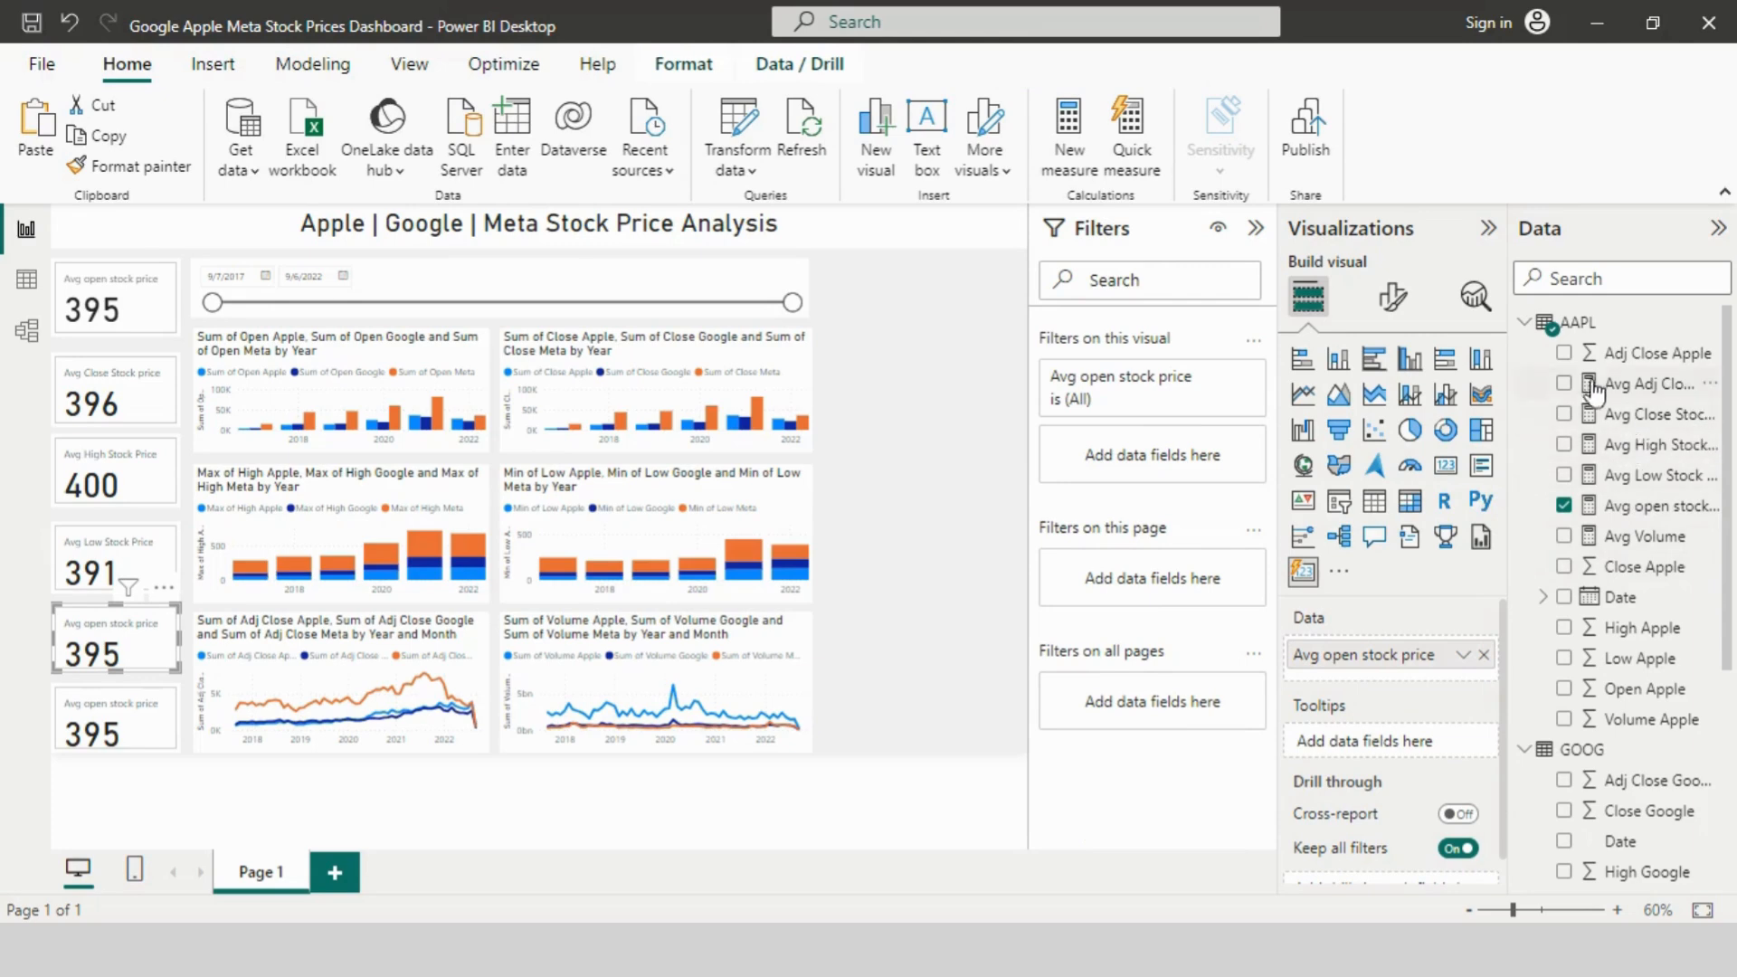
left_click(1564, 383)
left_click(1565, 506)
left_click(1640, 385)
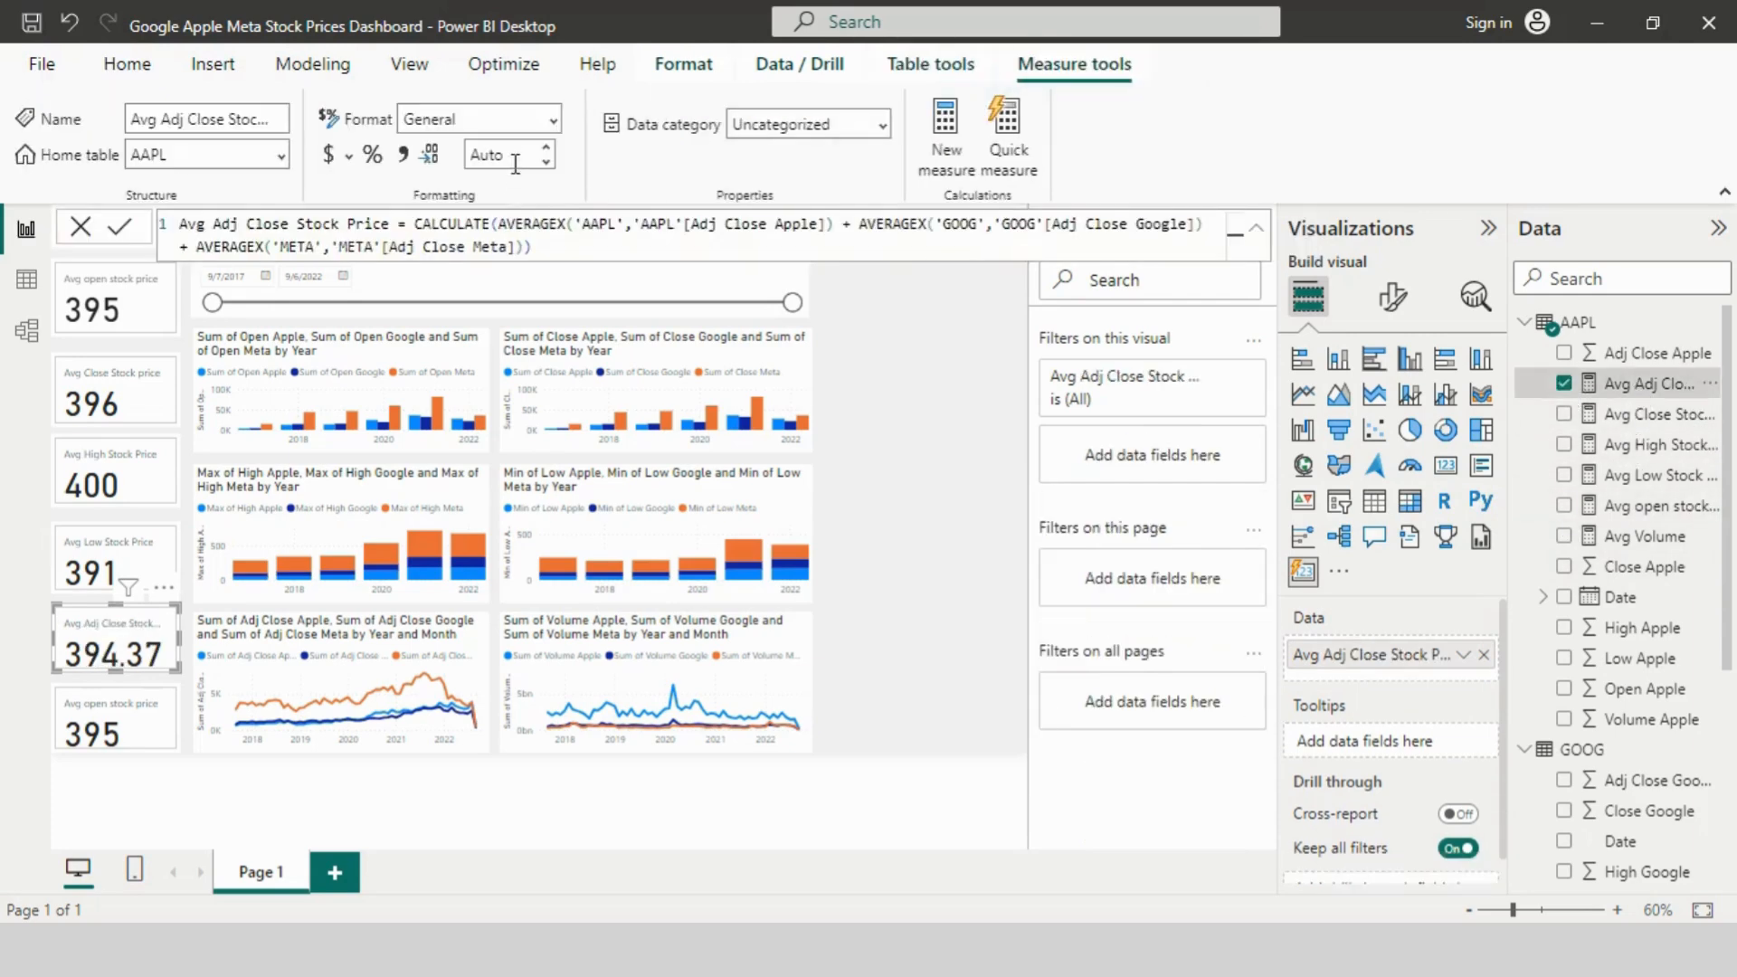
Step: Switch the sixth card to the Avg Volume measure and set that measure to 0 decimal places
left_click(111, 721)
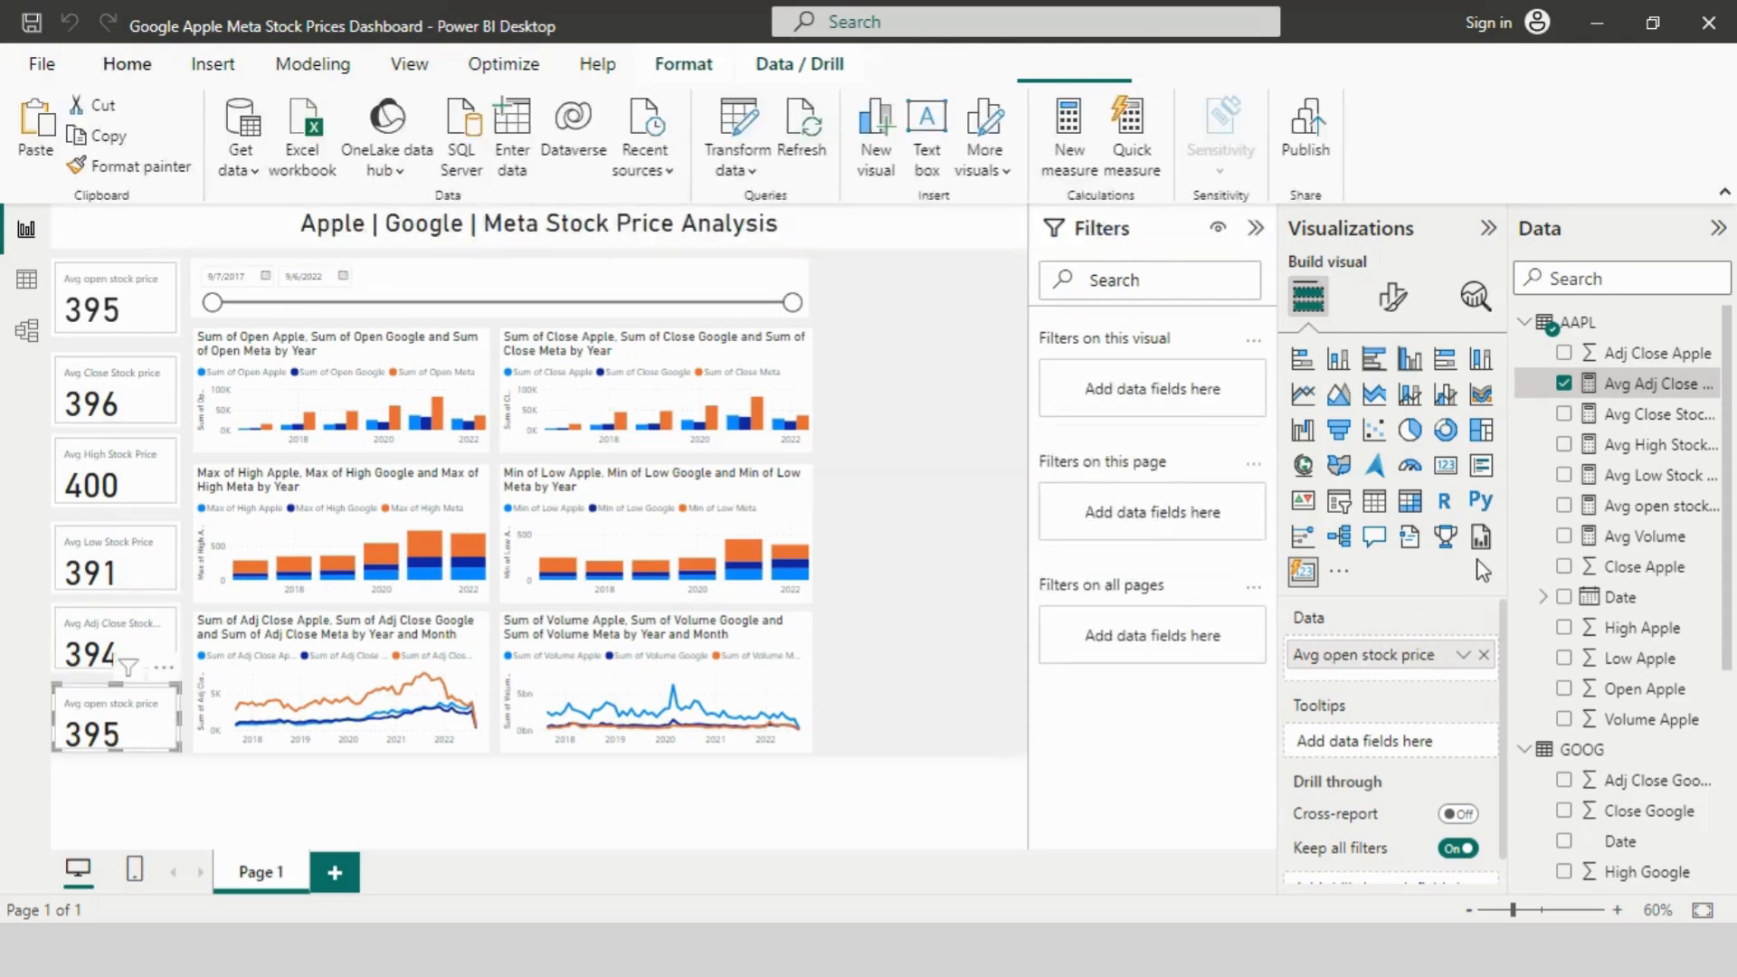
left_click(1564, 506)
left_click(1564, 536)
left_click(1665, 534)
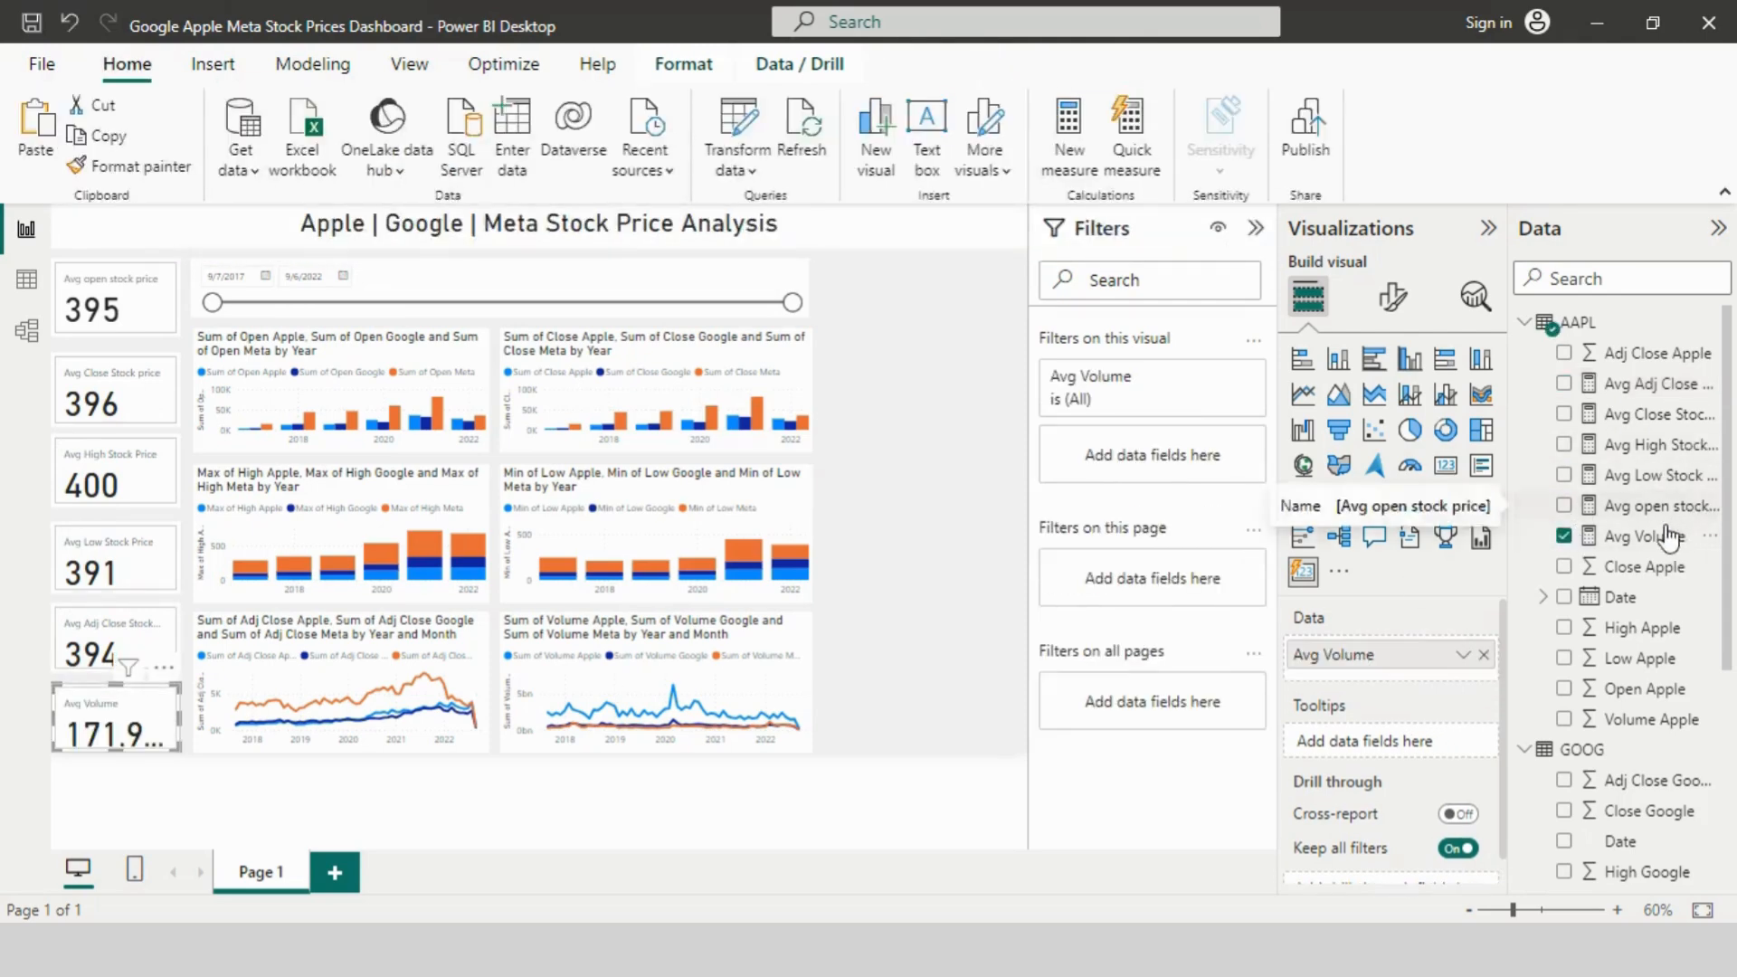
type("0")
key("Return")
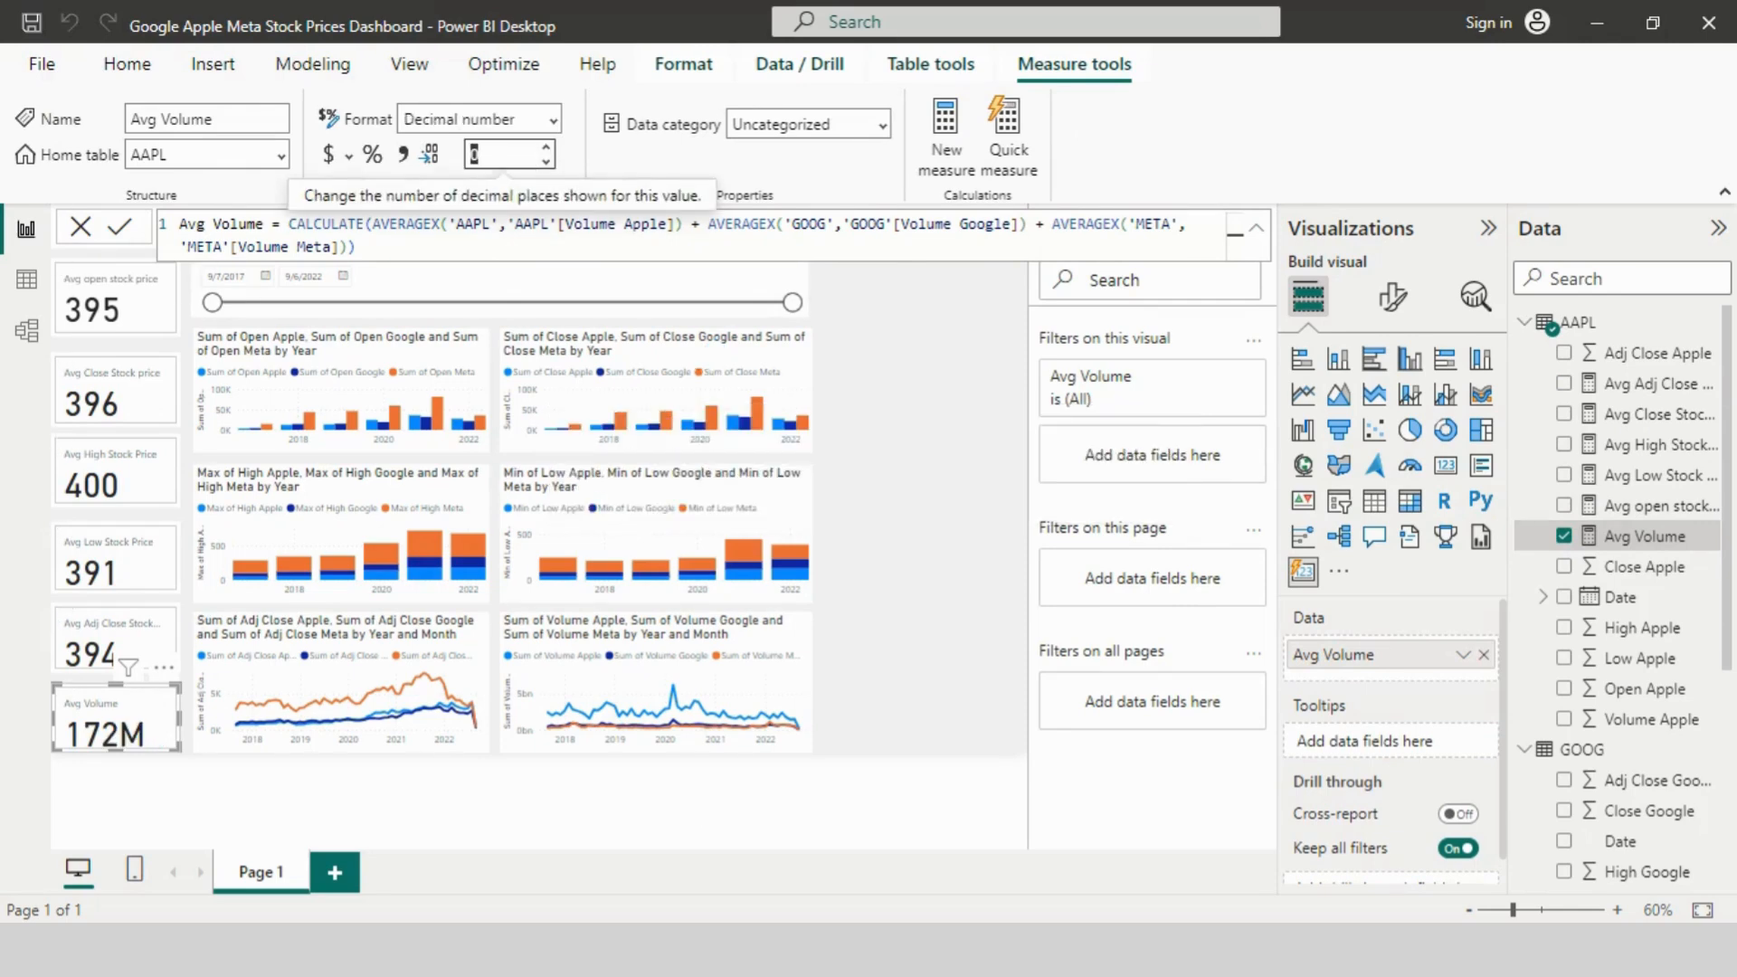
Step: Insert a text box beside the Sum of Close chart, leaving a small gap, and extend it upward to align with the date slicer
left_click(906, 353)
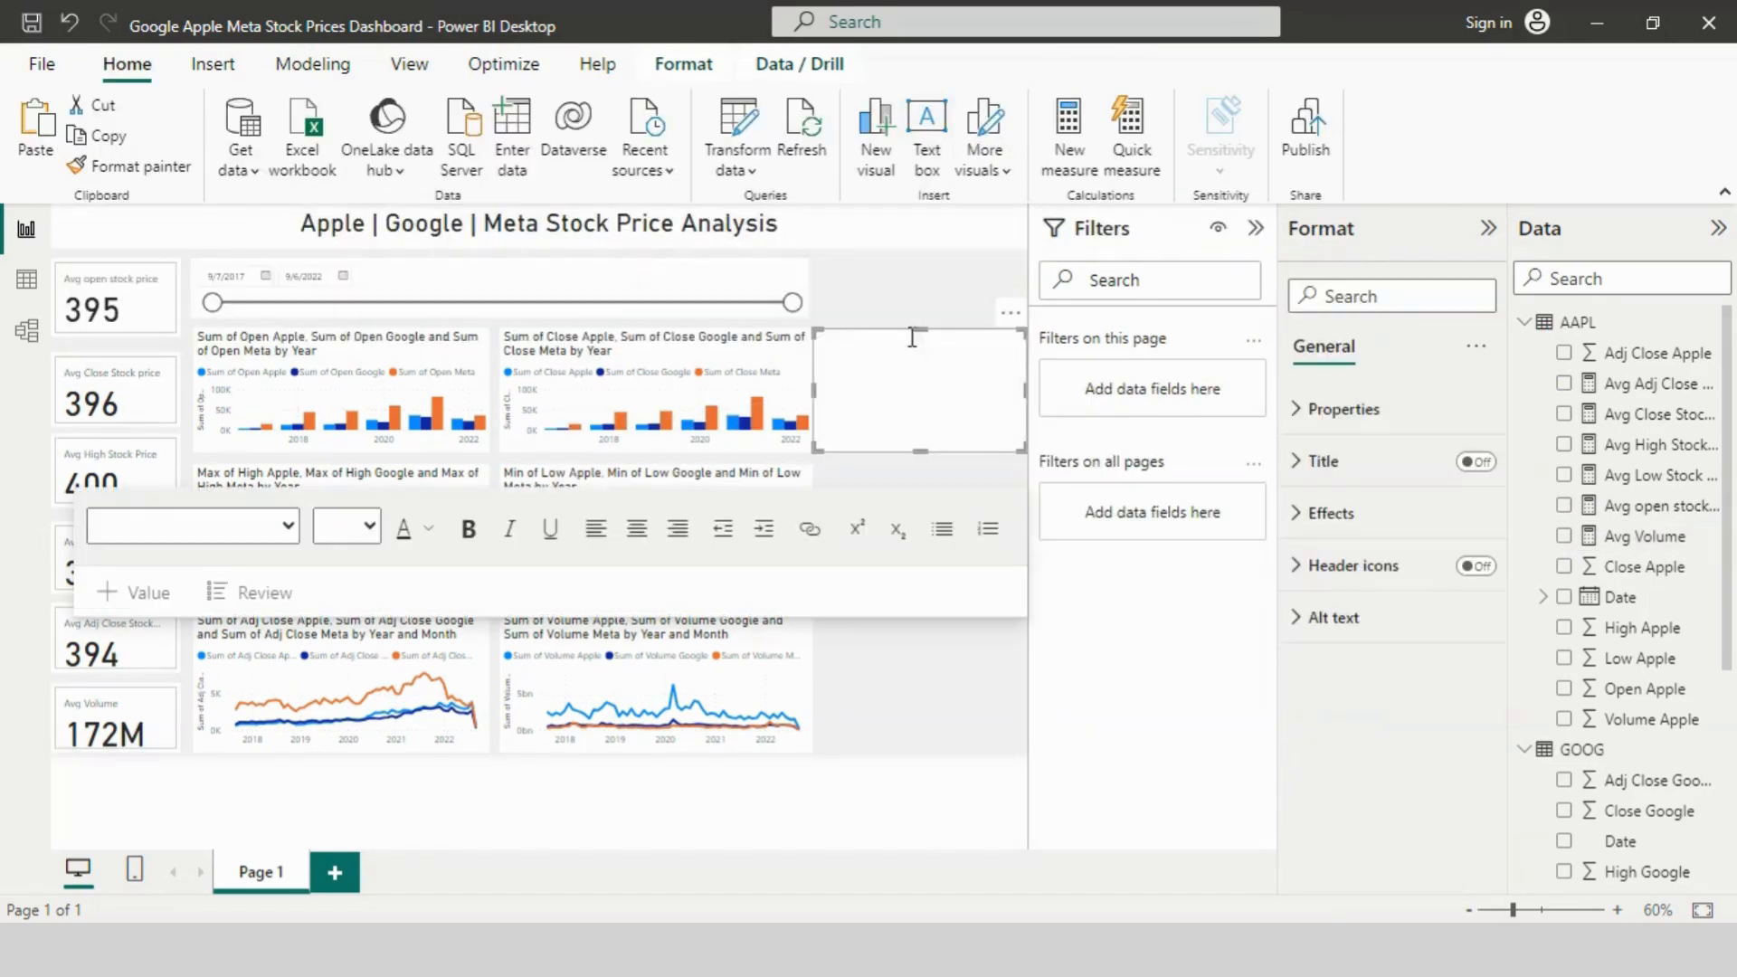
left_click_drag(817, 390, 831, 389)
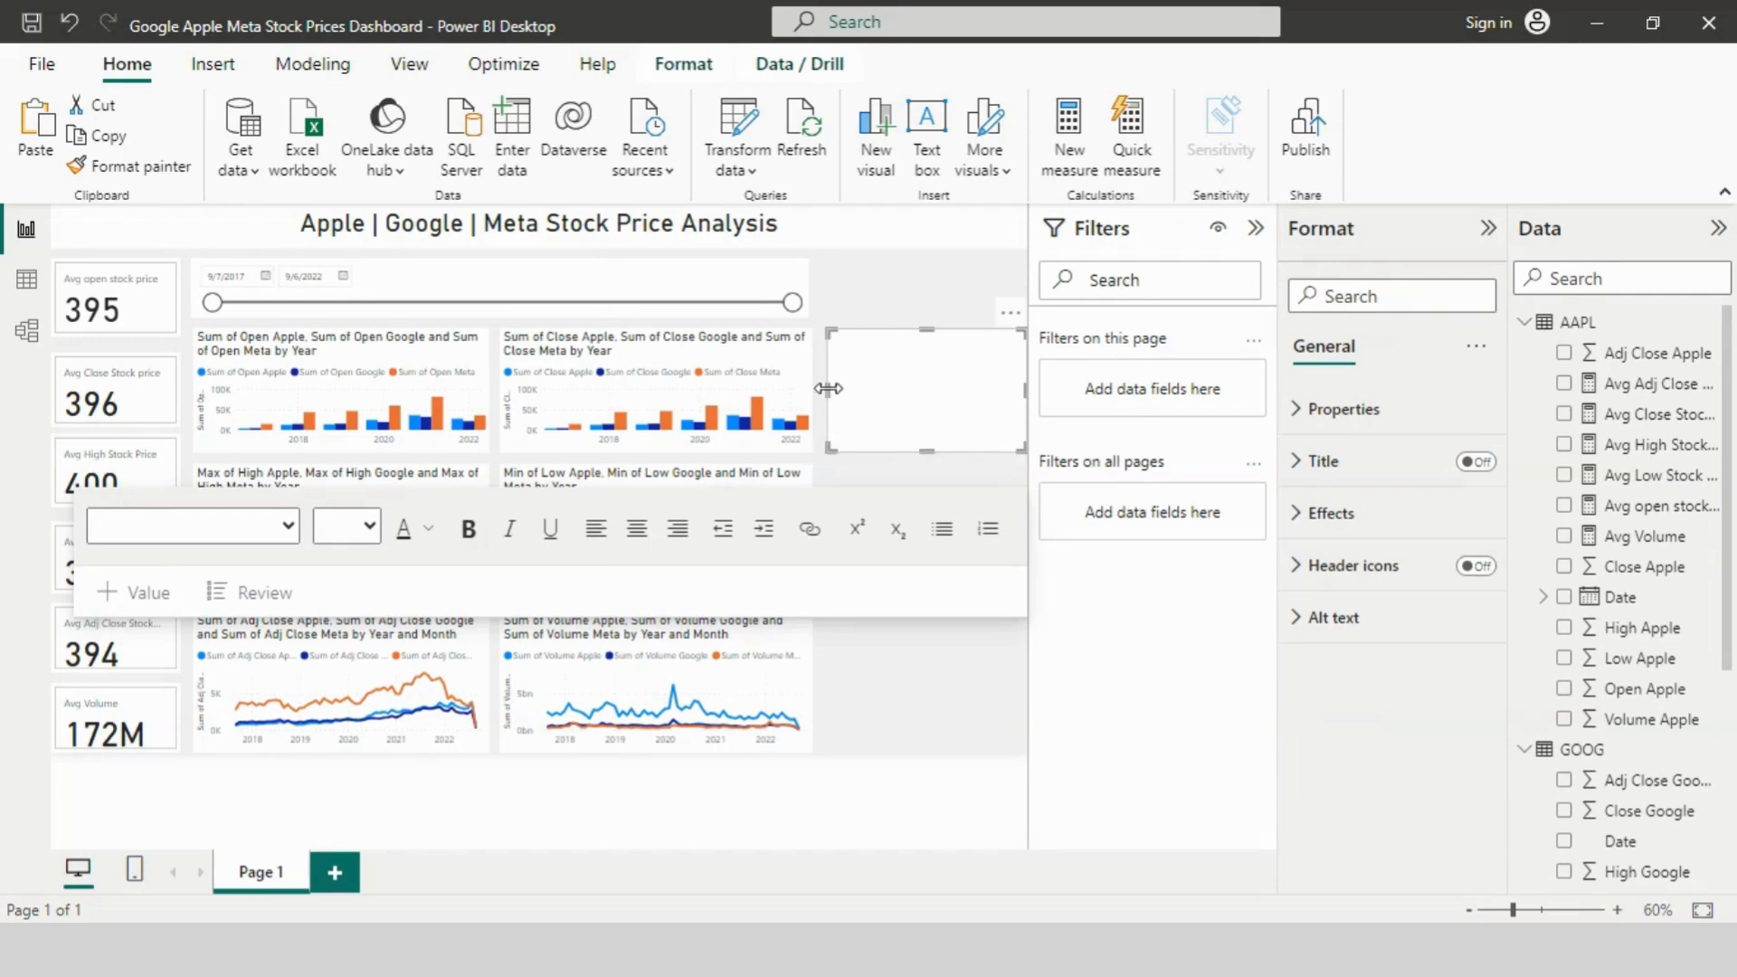
key("ctrl+z")
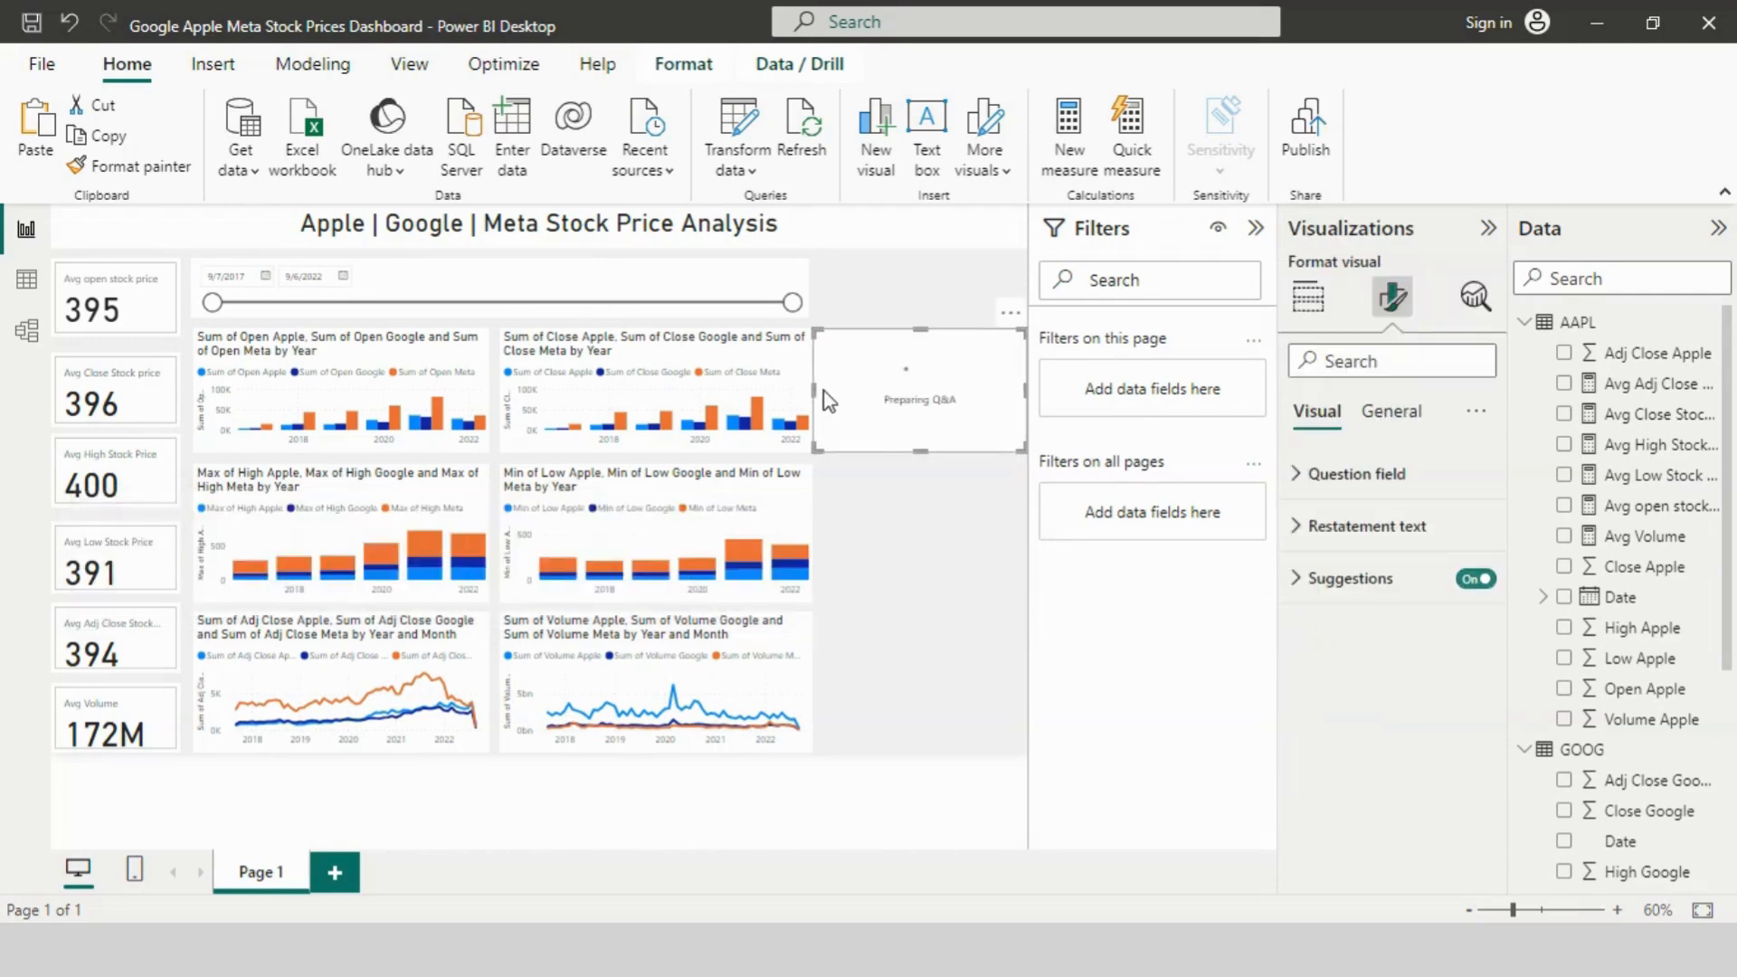
left_click(1010, 313)
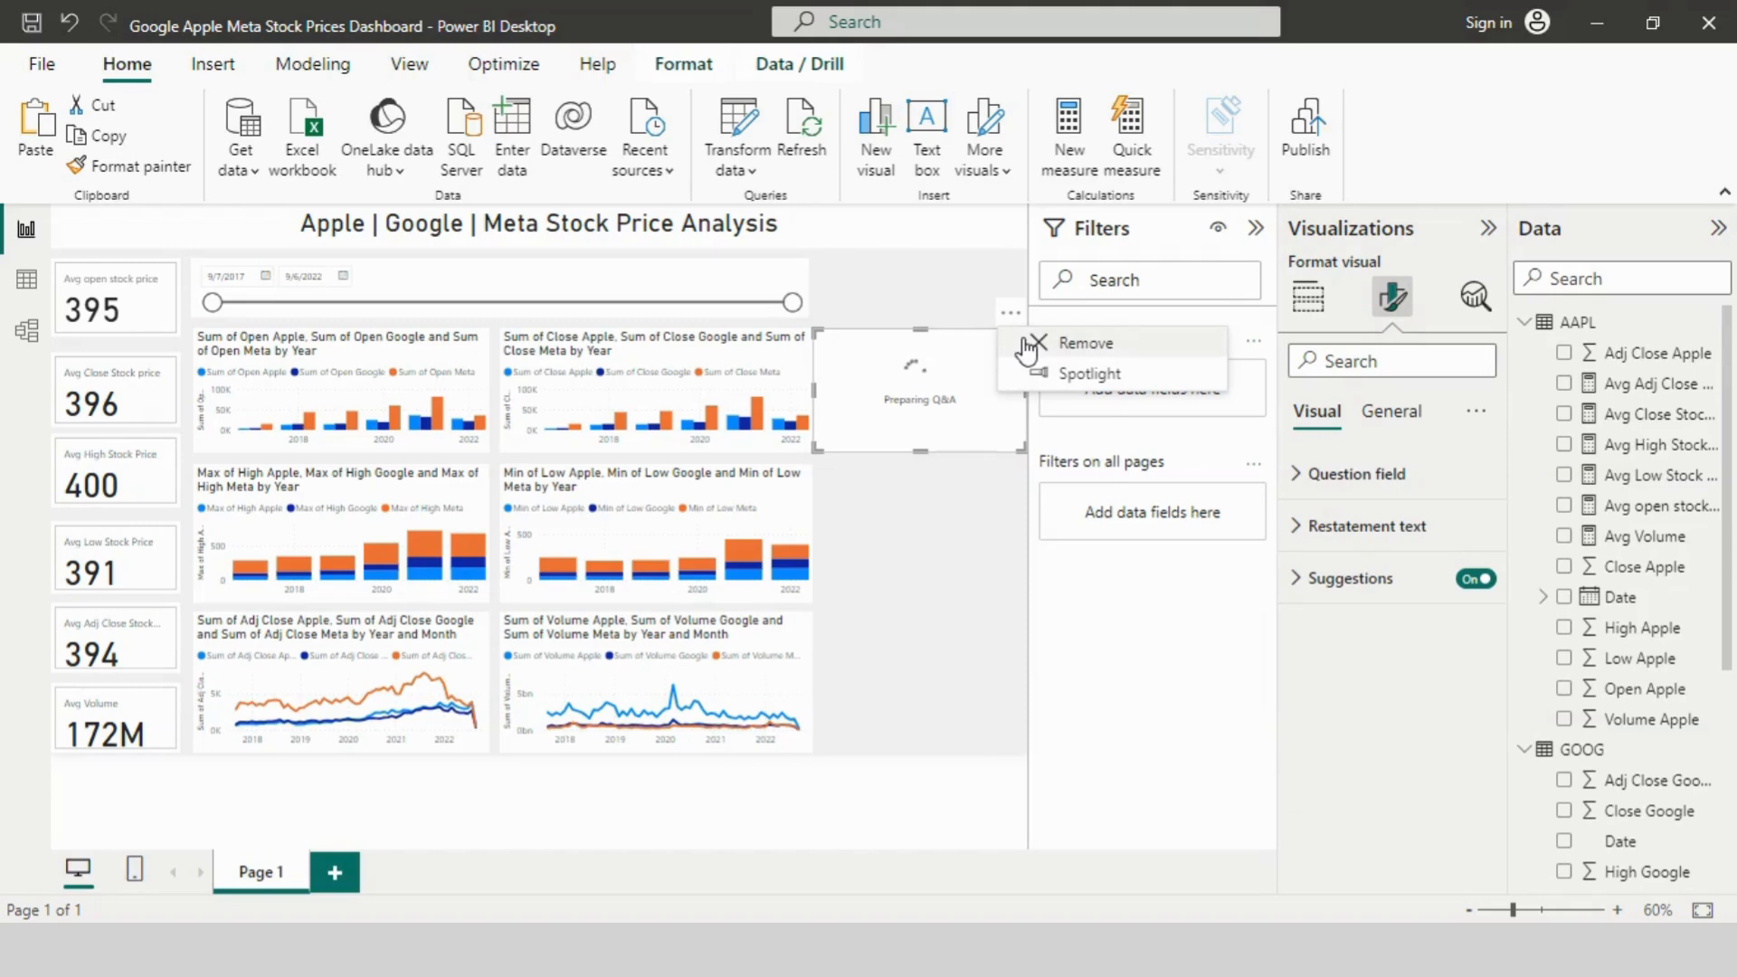
key("Delete")
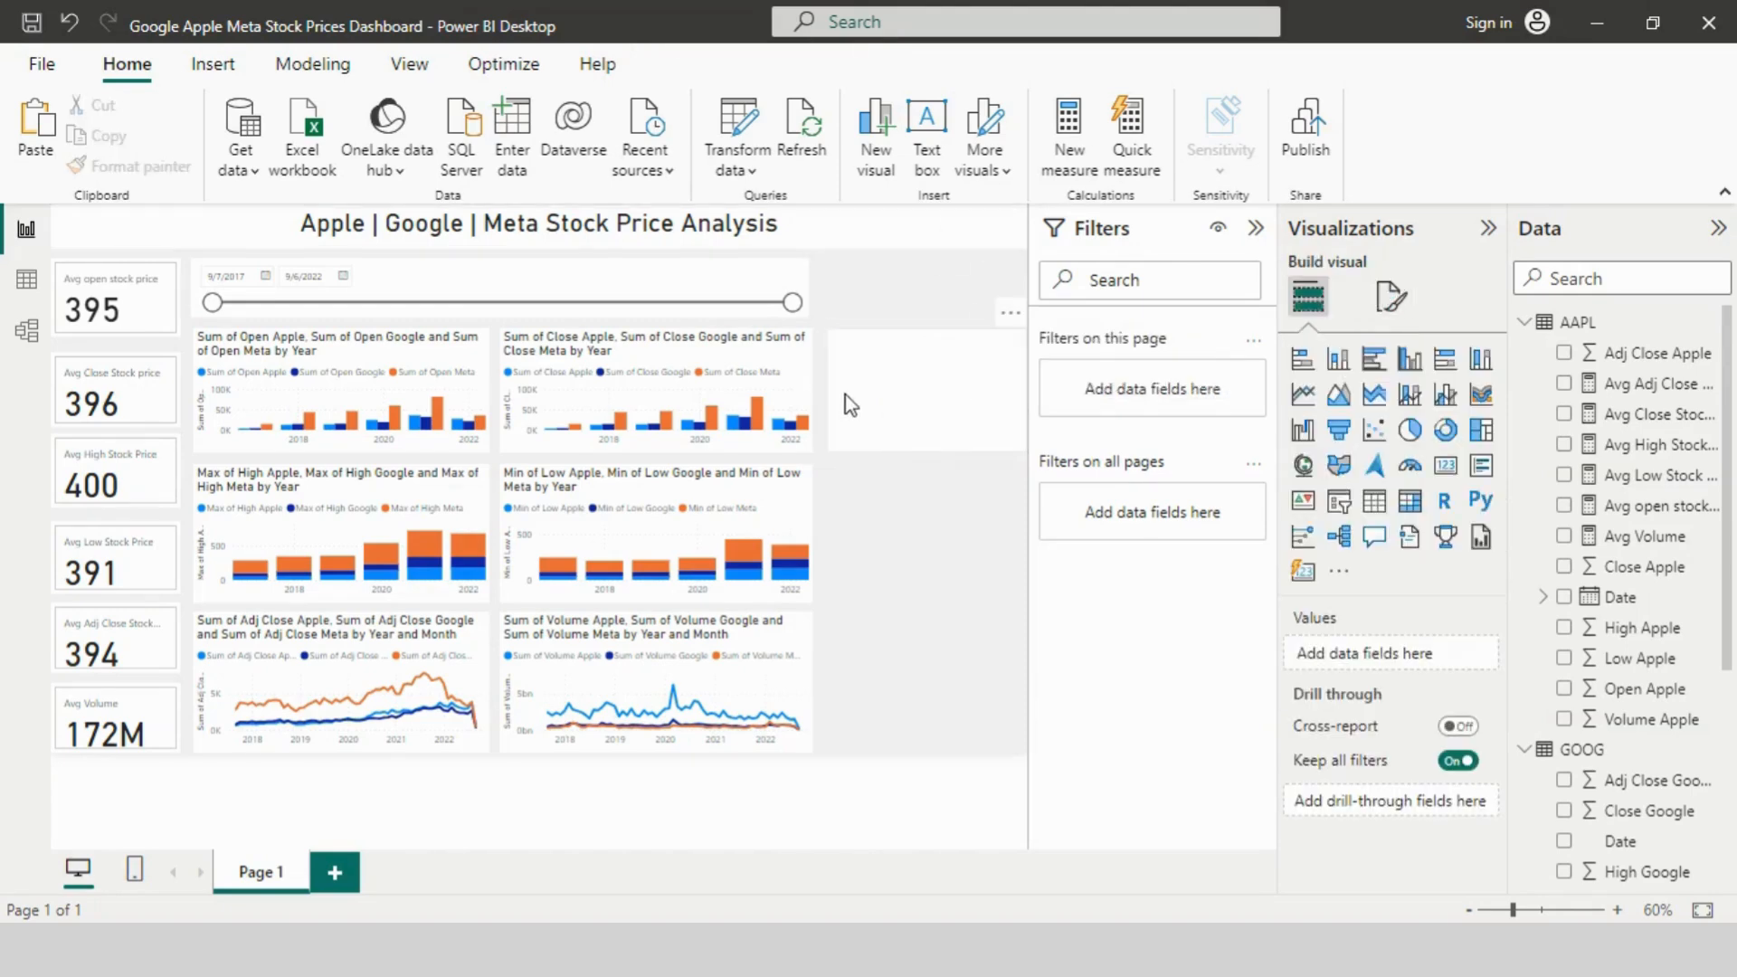
key("ctrl+z")
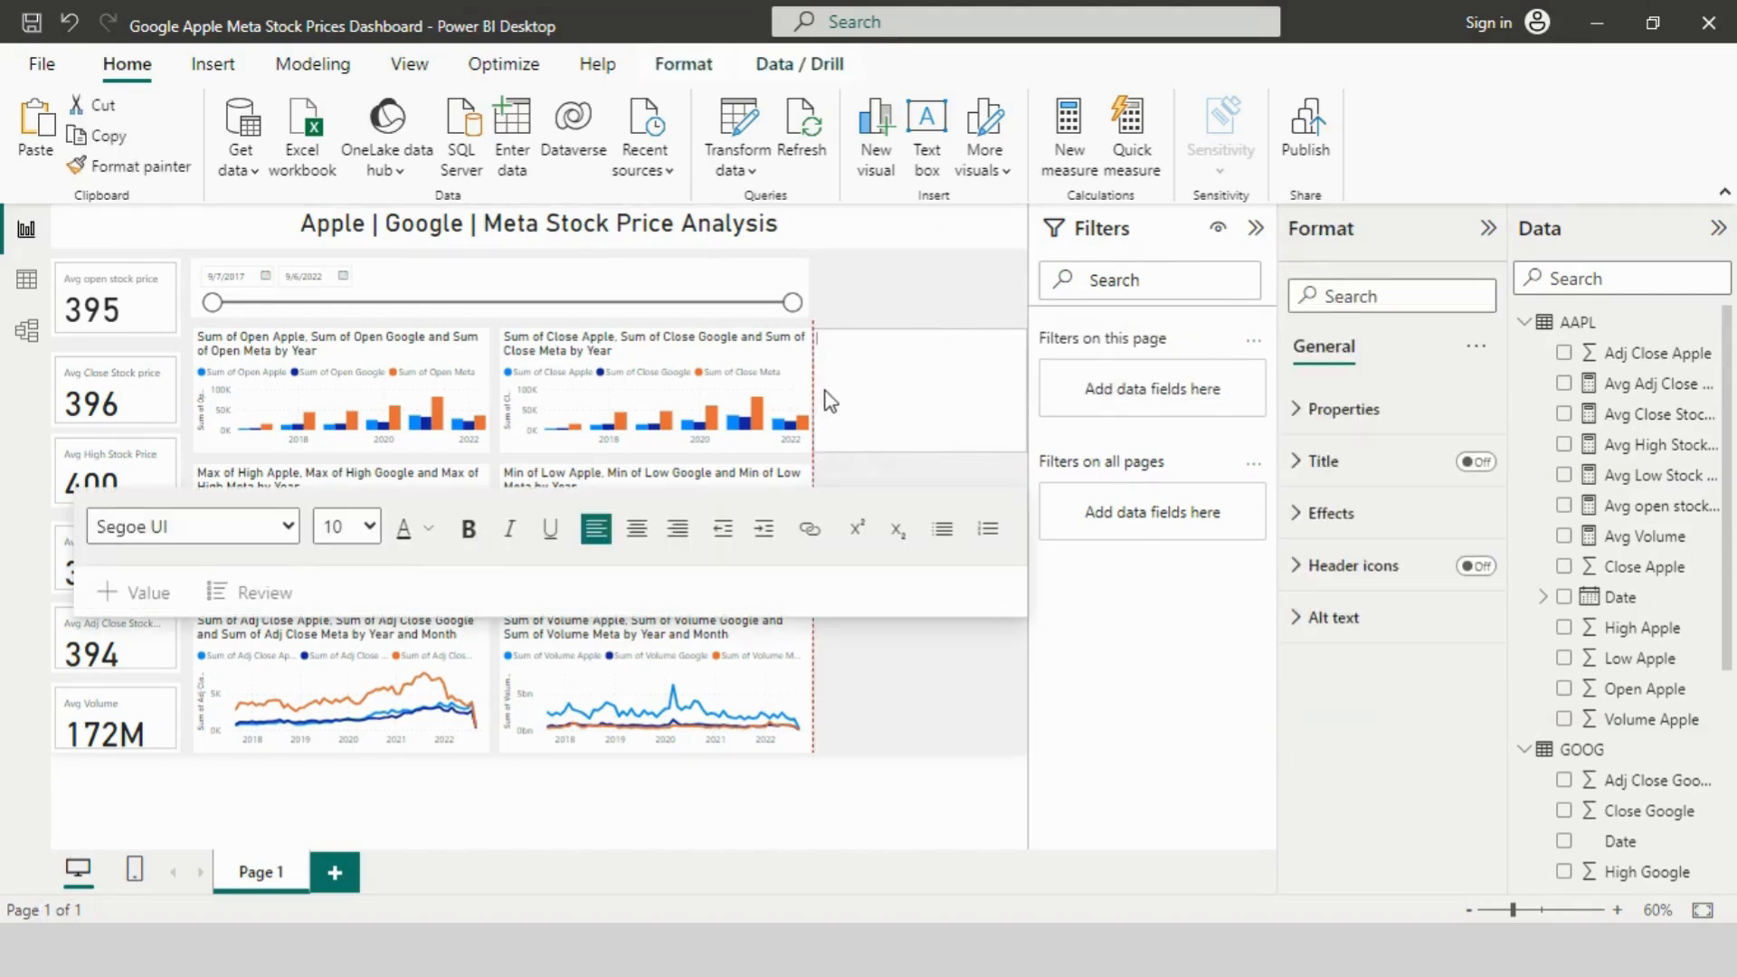
left_click_drag(923, 333, 923, 269)
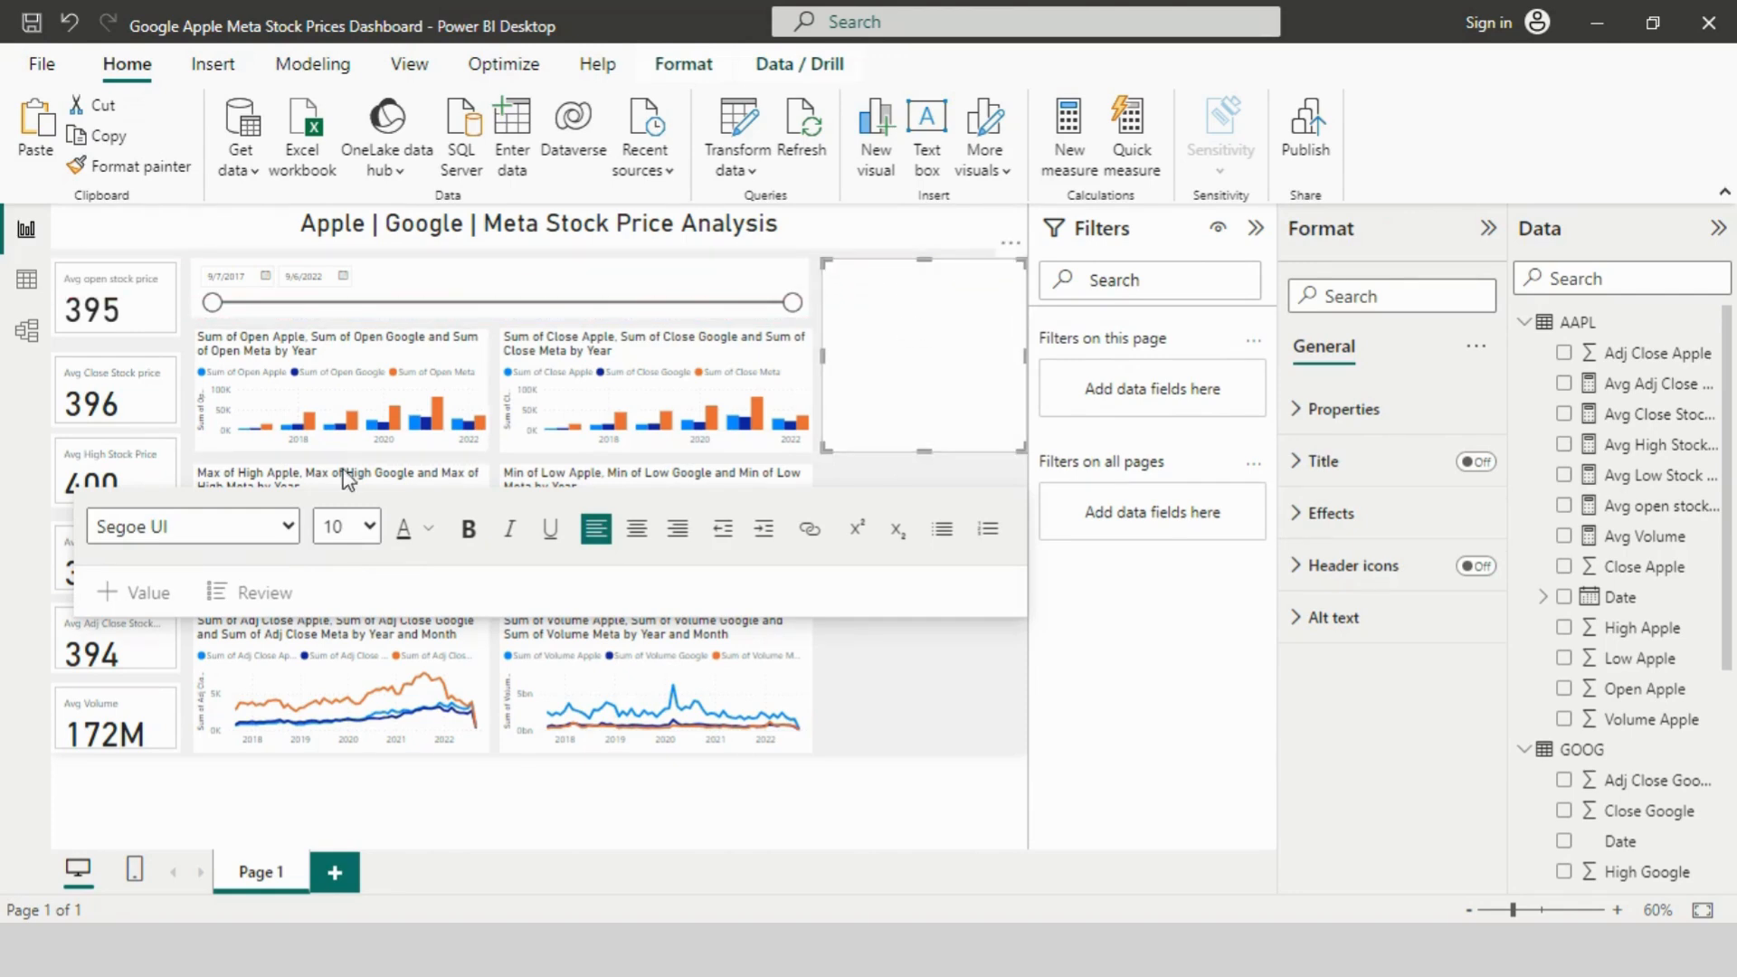
Step: Enter the bold heading "Key Insights:" at font size 16 in the text box
left_click(357, 527)
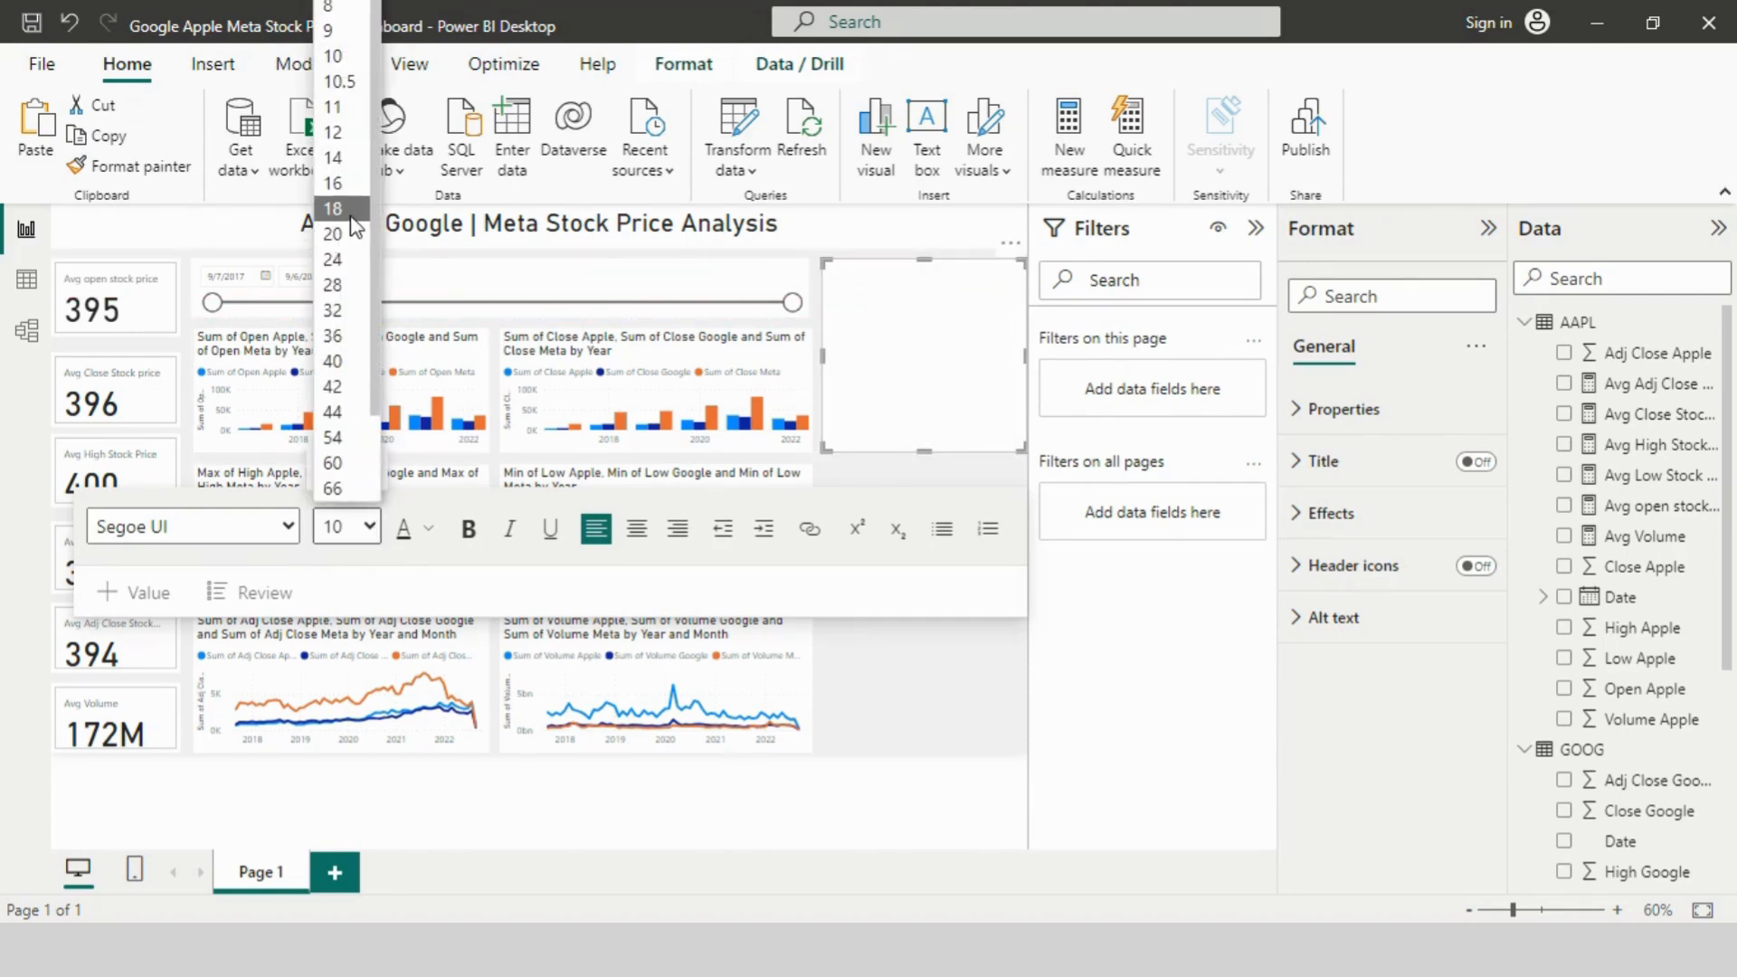
left_click(335, 183)
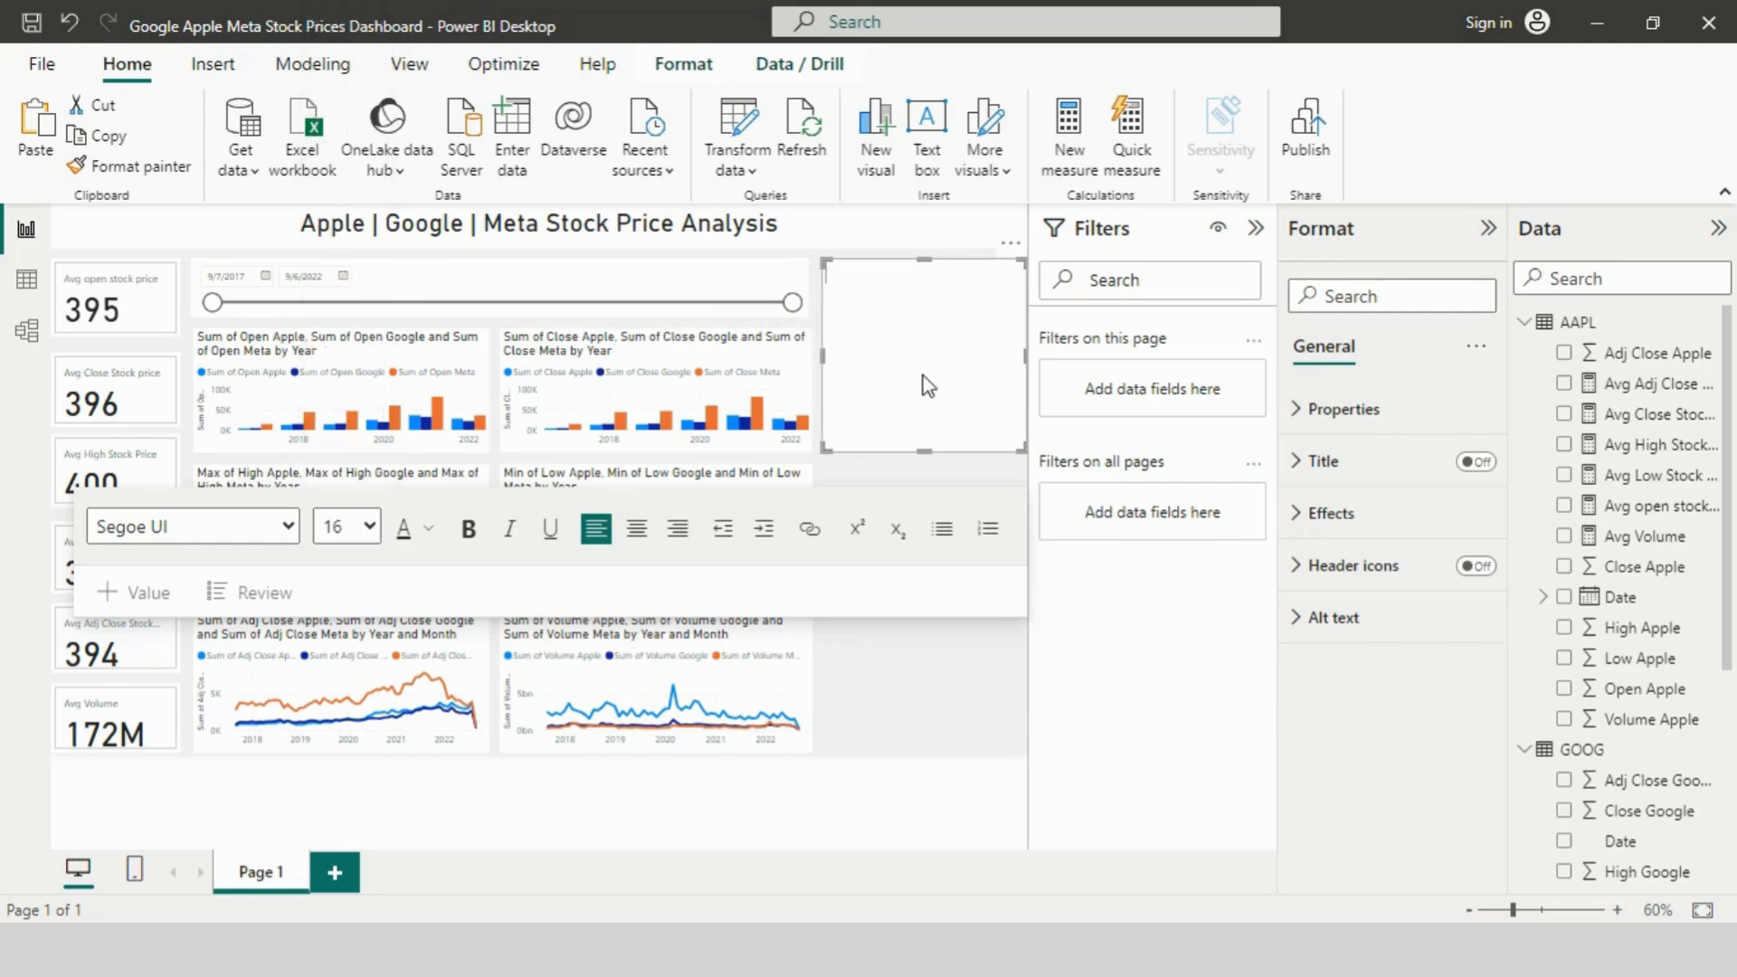
key("ctrl+b")
type("Key Insights:")
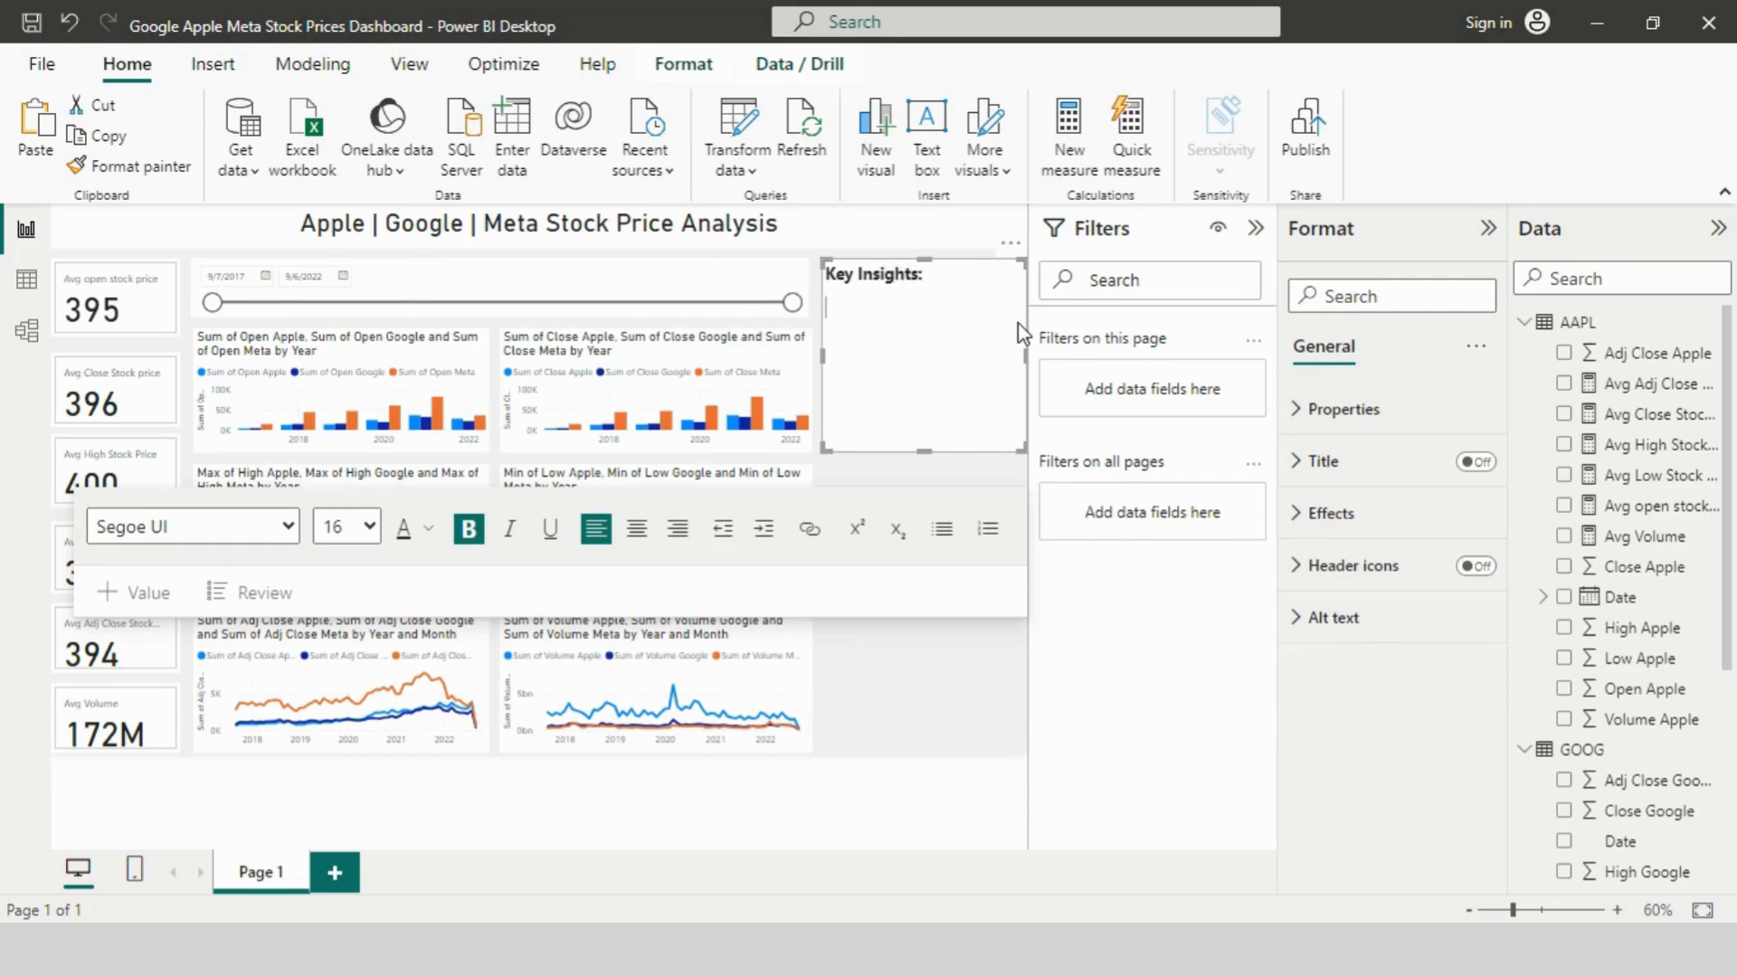
Step: Format the line below the Key Insights heading as a non-bold bulleted item at font size 12
left_click(469, 531)
left_click(369, 527)
left_click(333, 161)
left_click(369, 527)
left_click(356, 152)
left_click(863, 327)
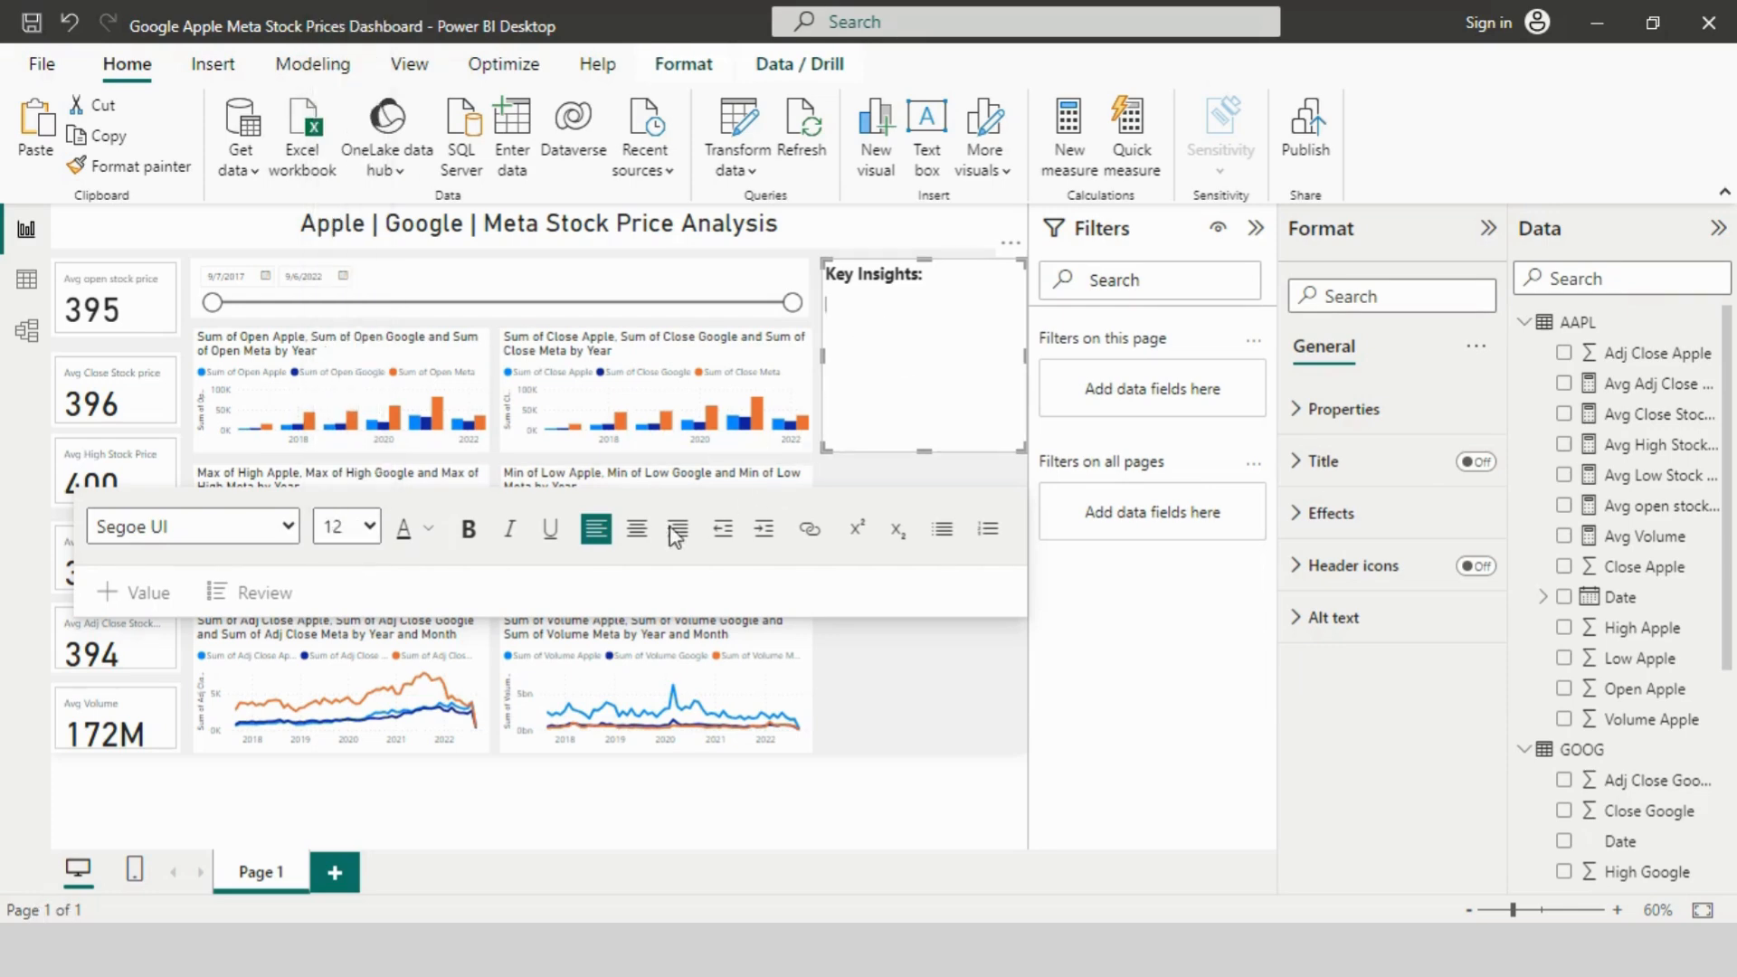
left_click(944, 529)
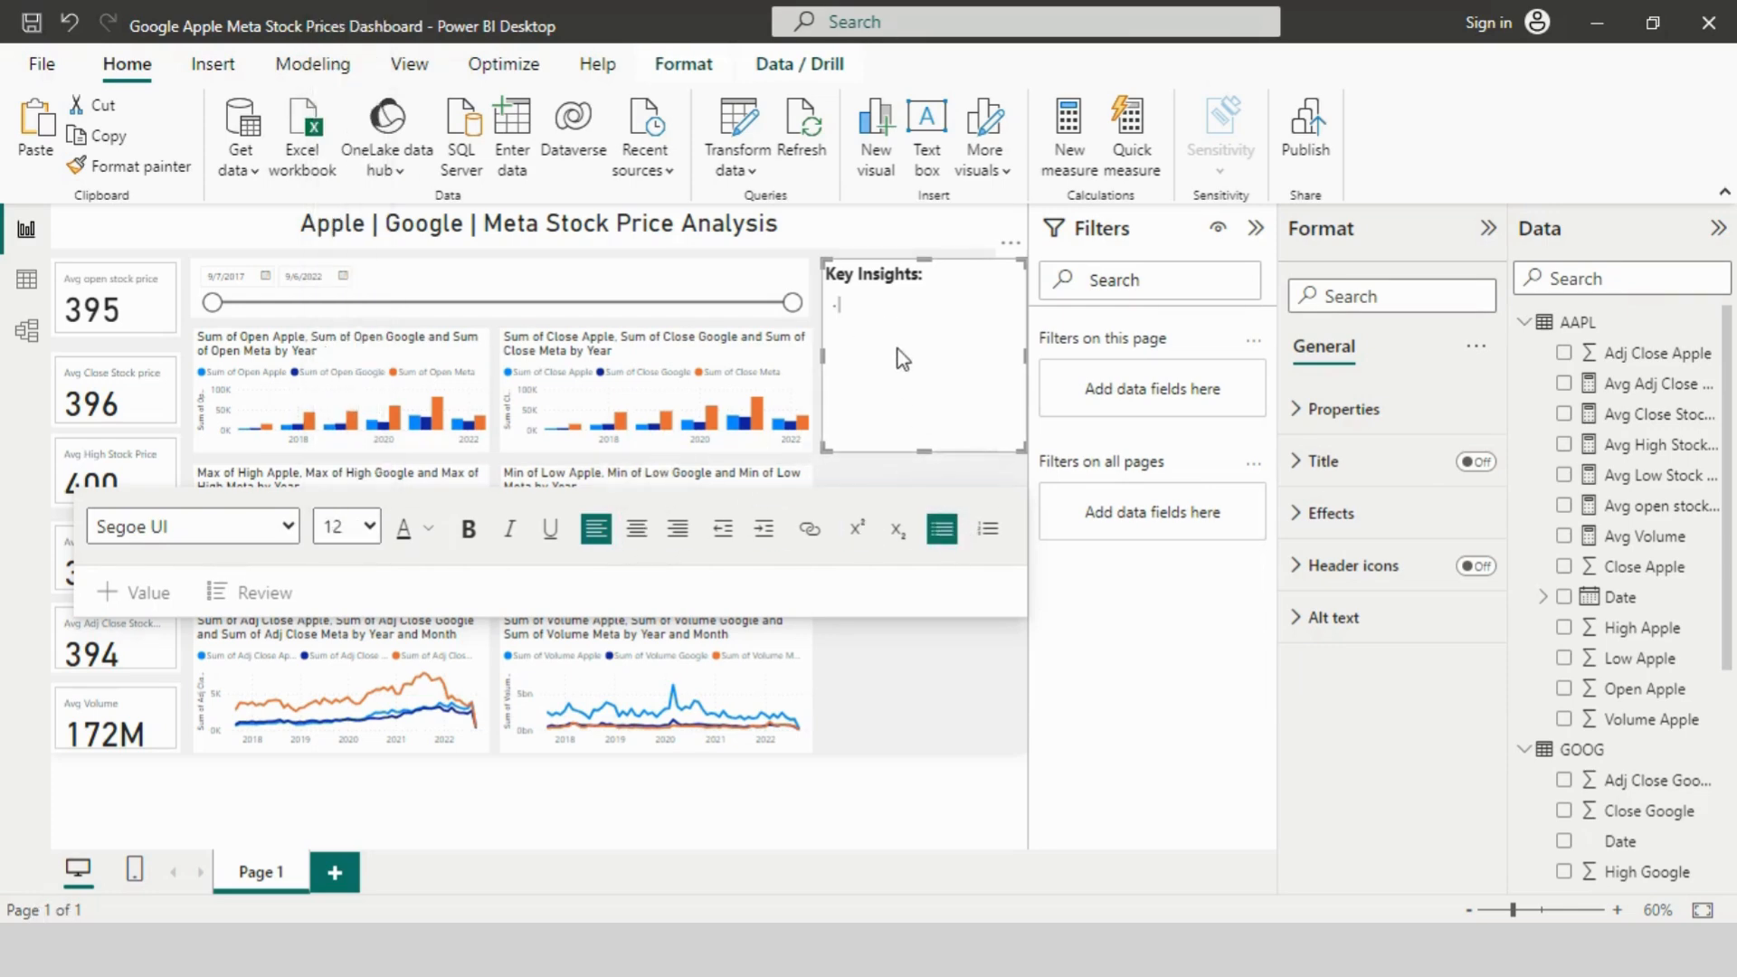
left_click(944, 534)
Step: Enter the bullet "Meta has highest open stock prices then apple and google." and start another bullet beneath it
type("Meta has highest open stock prices then")
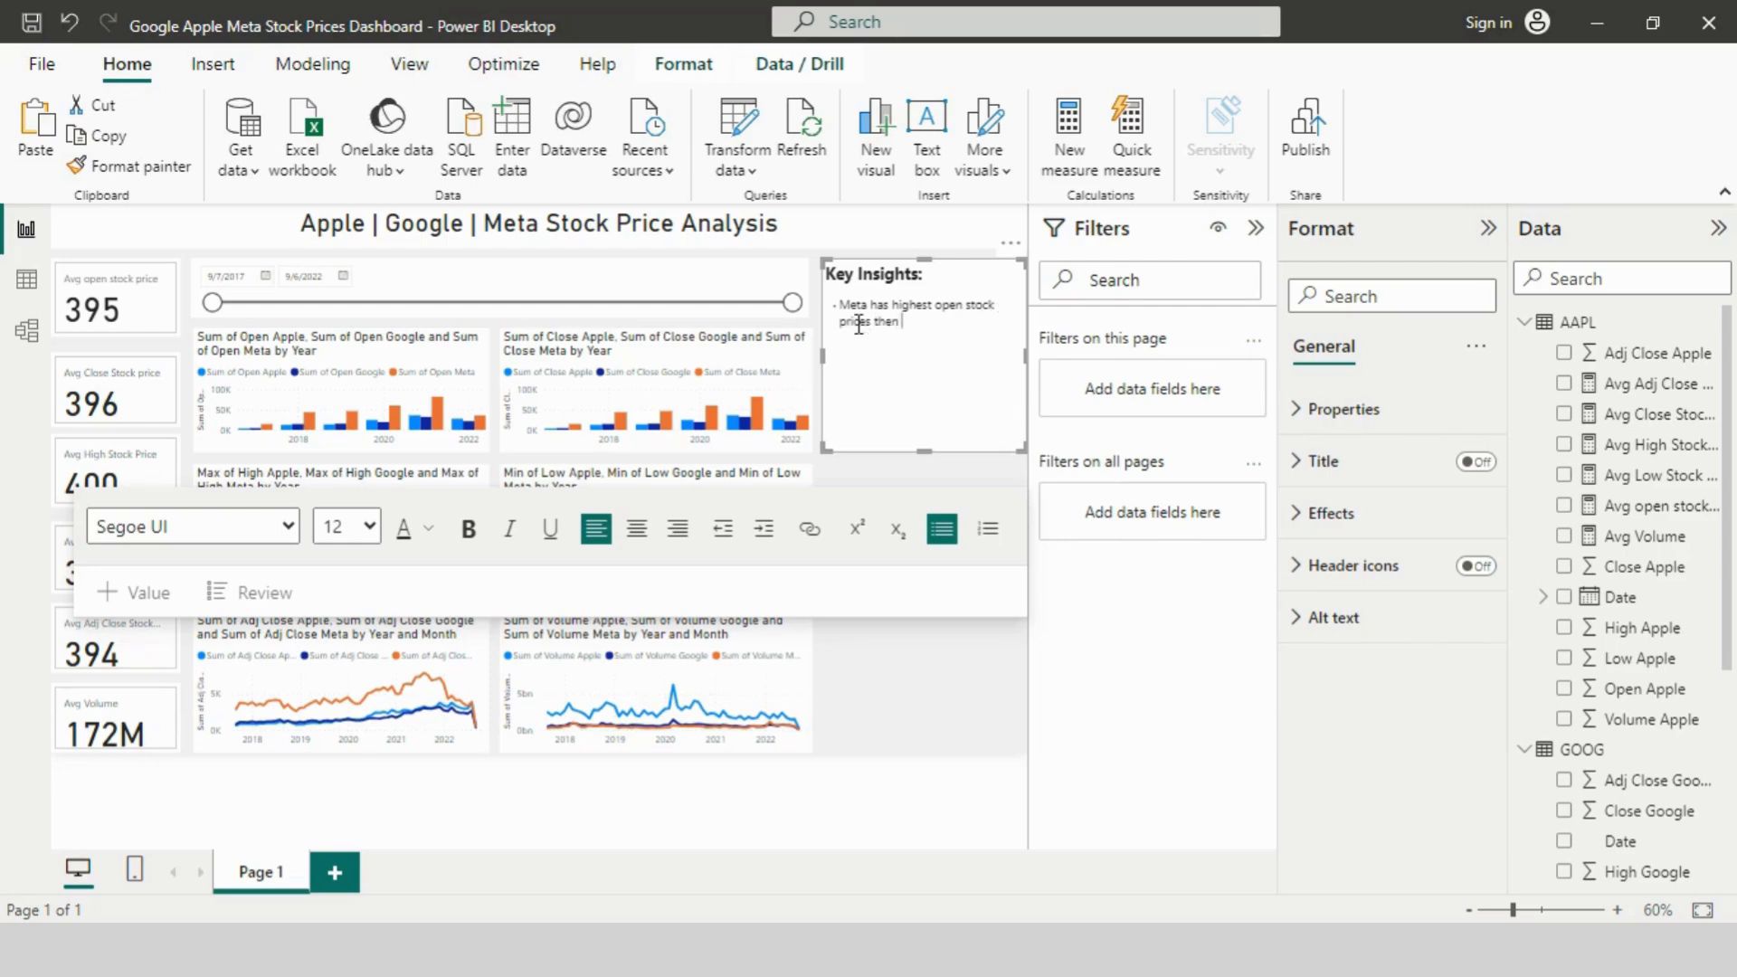
type(" apple a")
key("BackSpace")
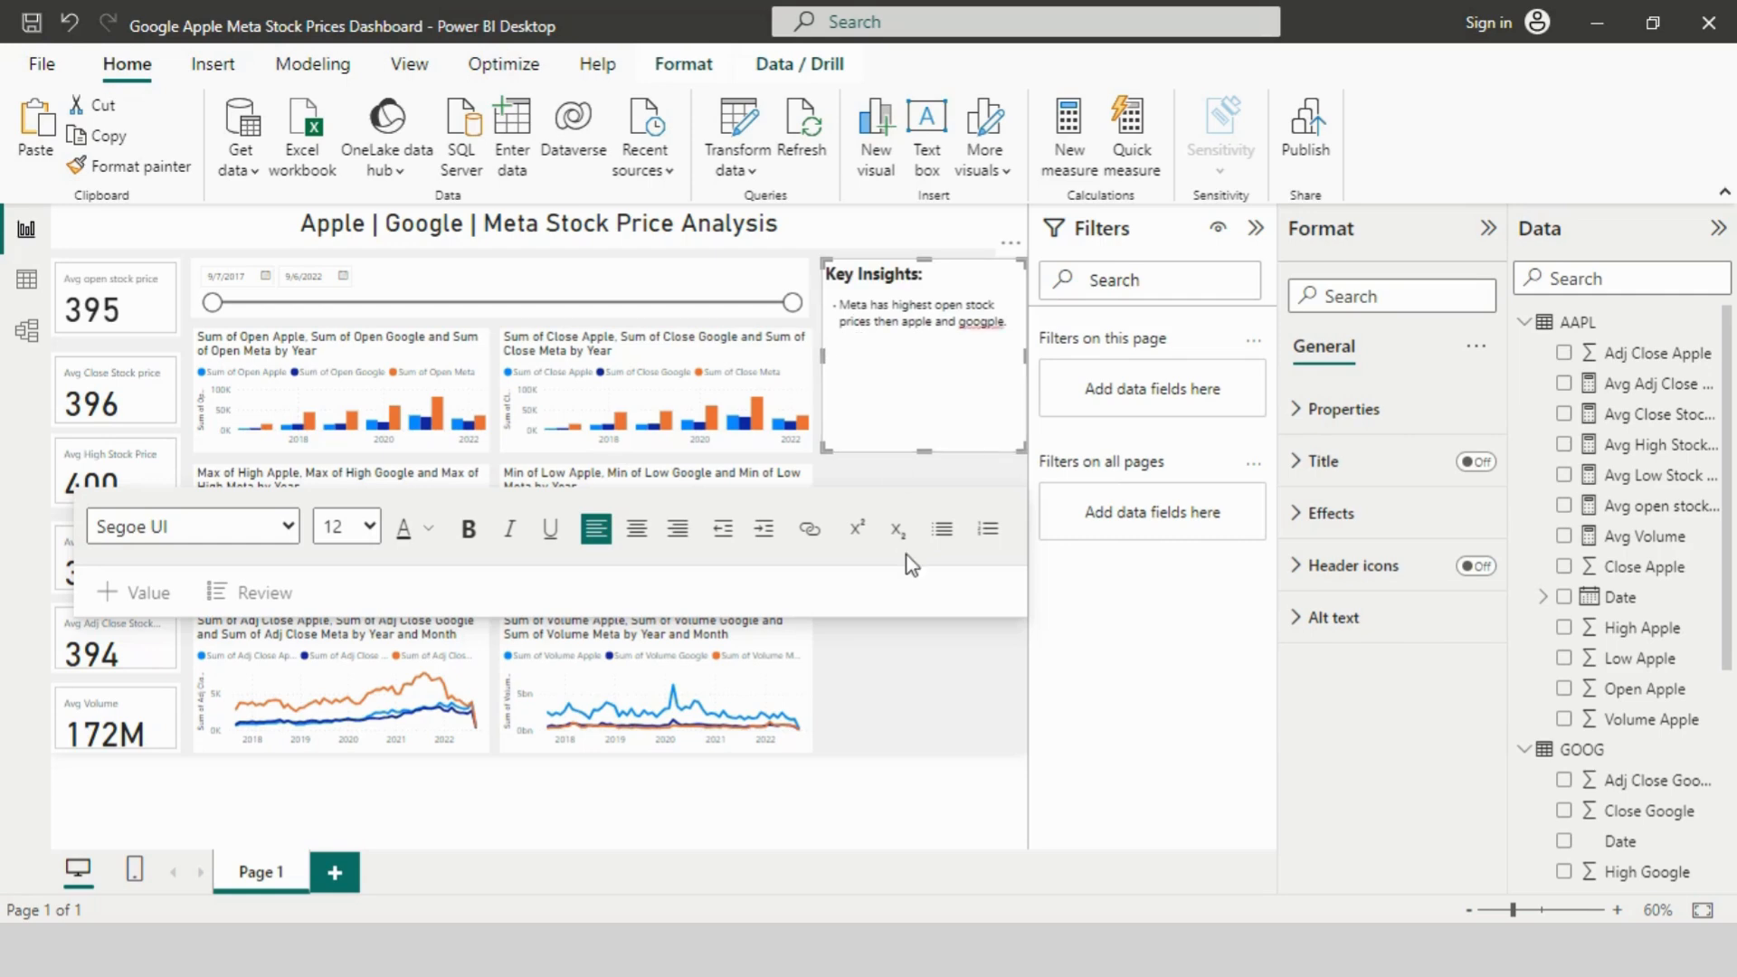
left_click(1003, 324)
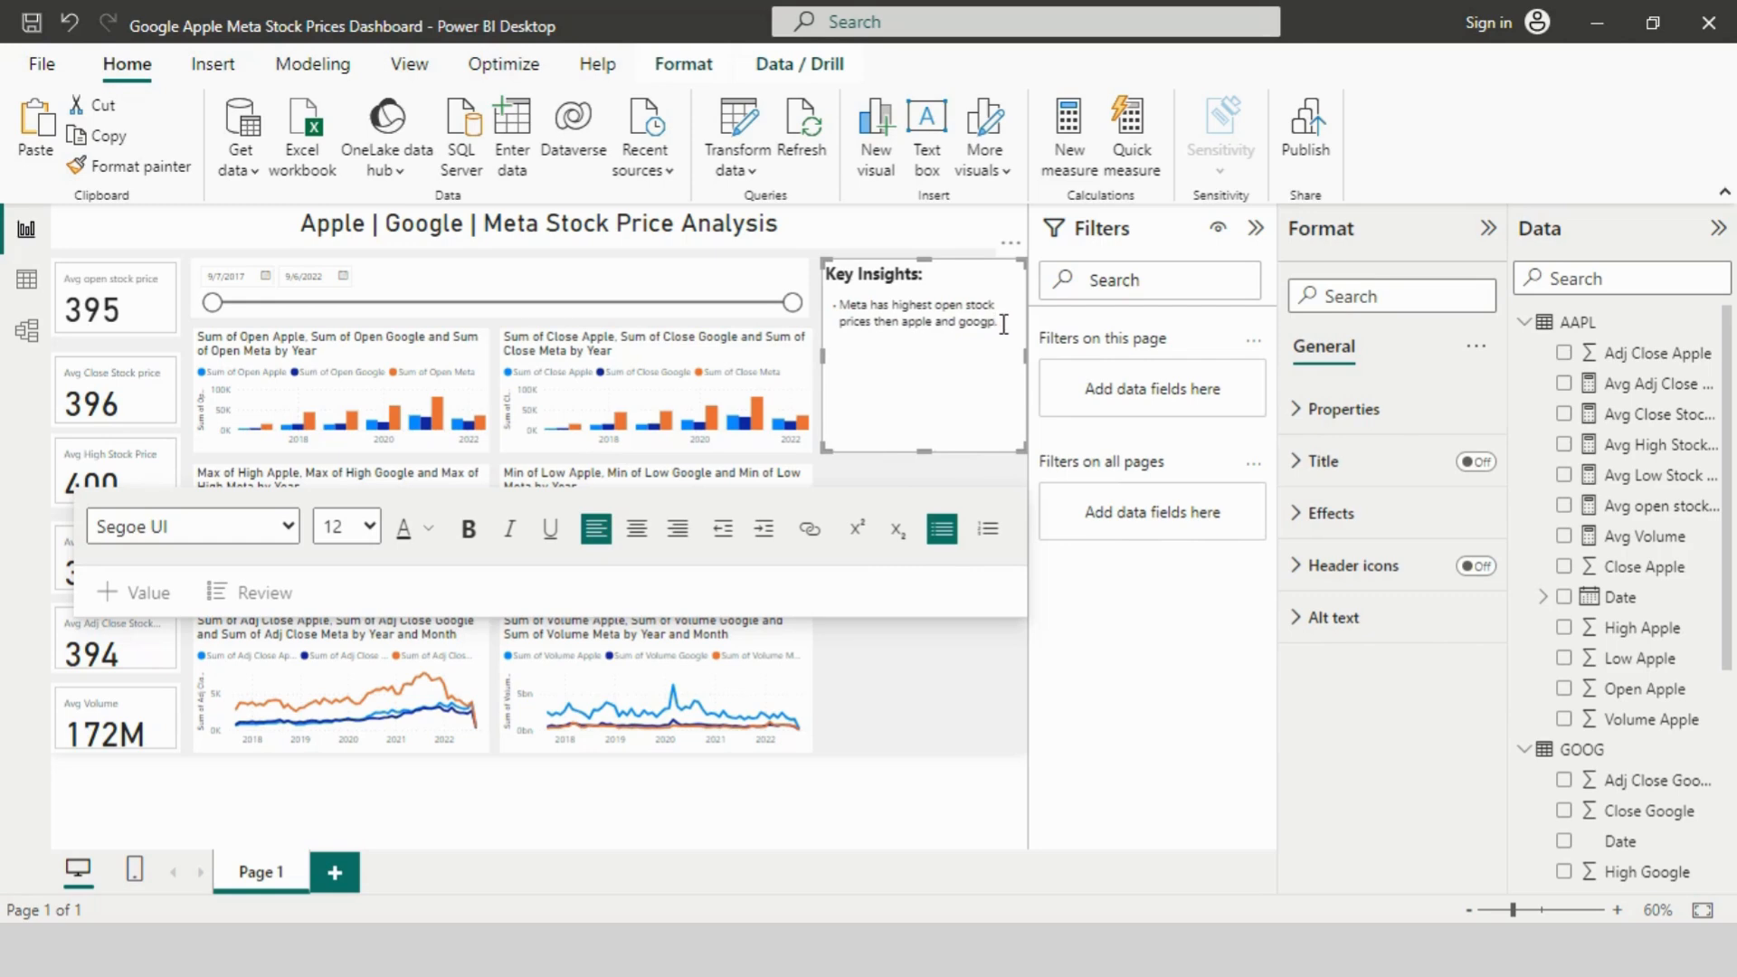
key("BackSpace")
key("BackSpace")
type("gle")
key("BackSpace")
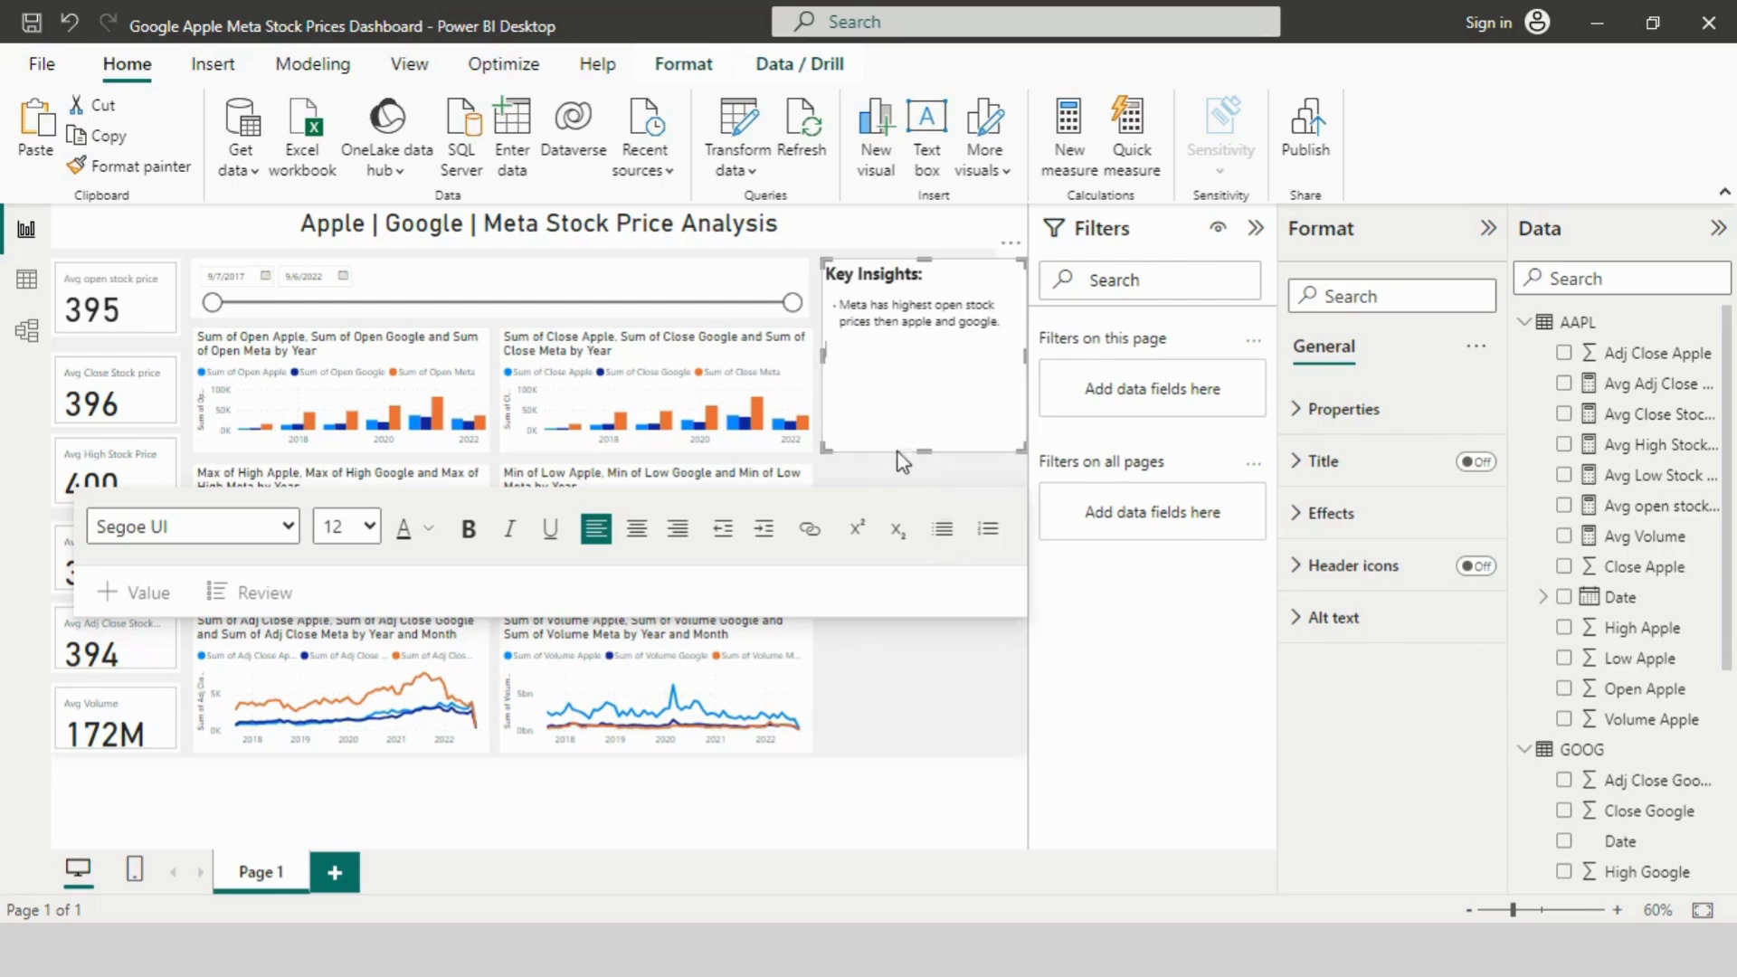
left_click(936, 527)
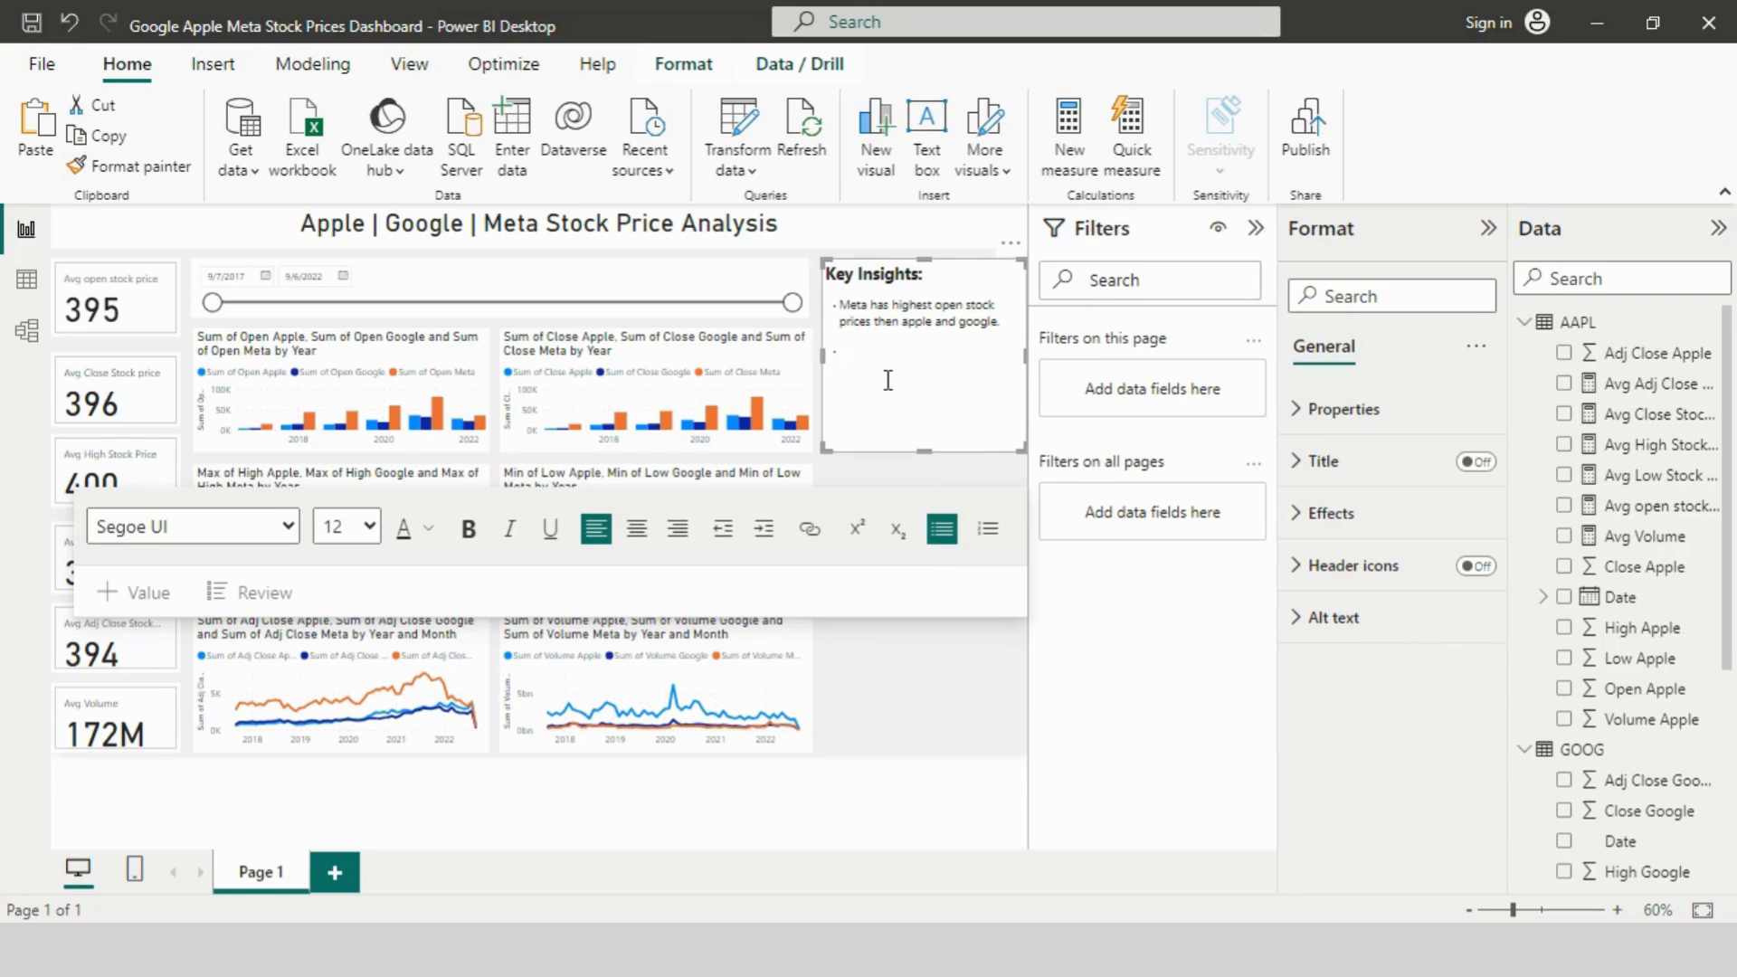
Step: Duplicate the open stock prices sentence into the second Key Insights bullet
type("M")
key("BackSpace")
key("BackSpace")
key("BackSpace")
key("BackSpace")
left_click_drag(839, 305, 1006, 326)
key("ctrl+c")
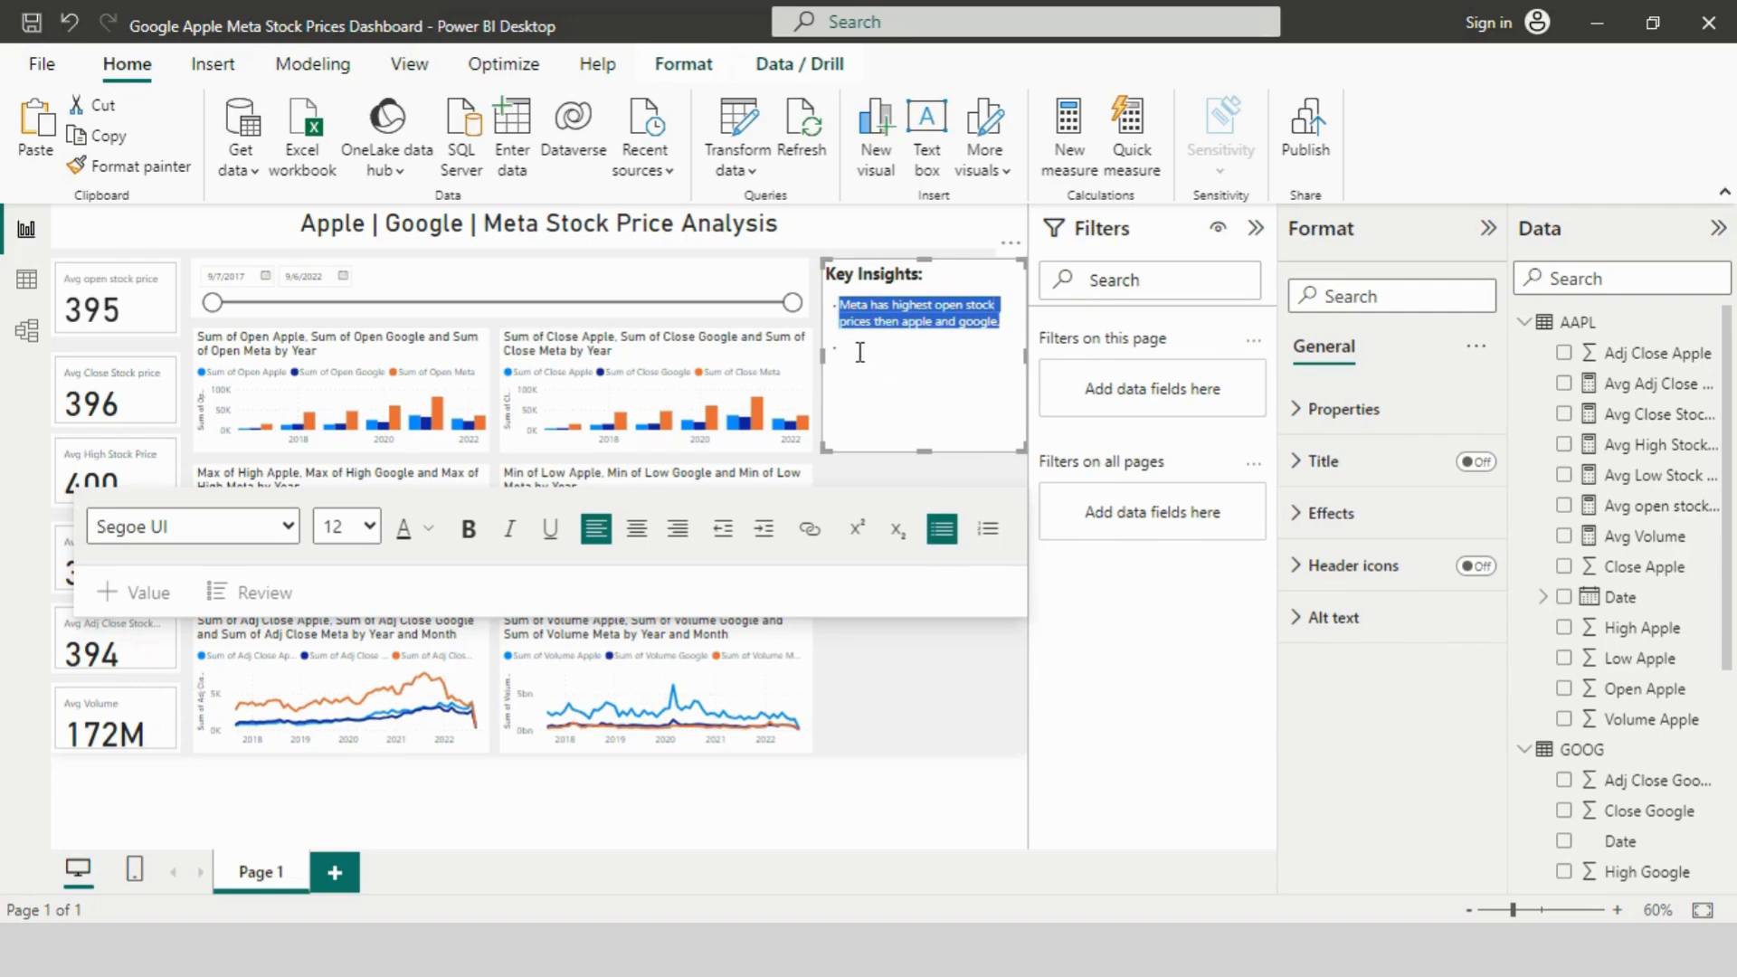
left_click(860, 352)
key("ctrl+v")
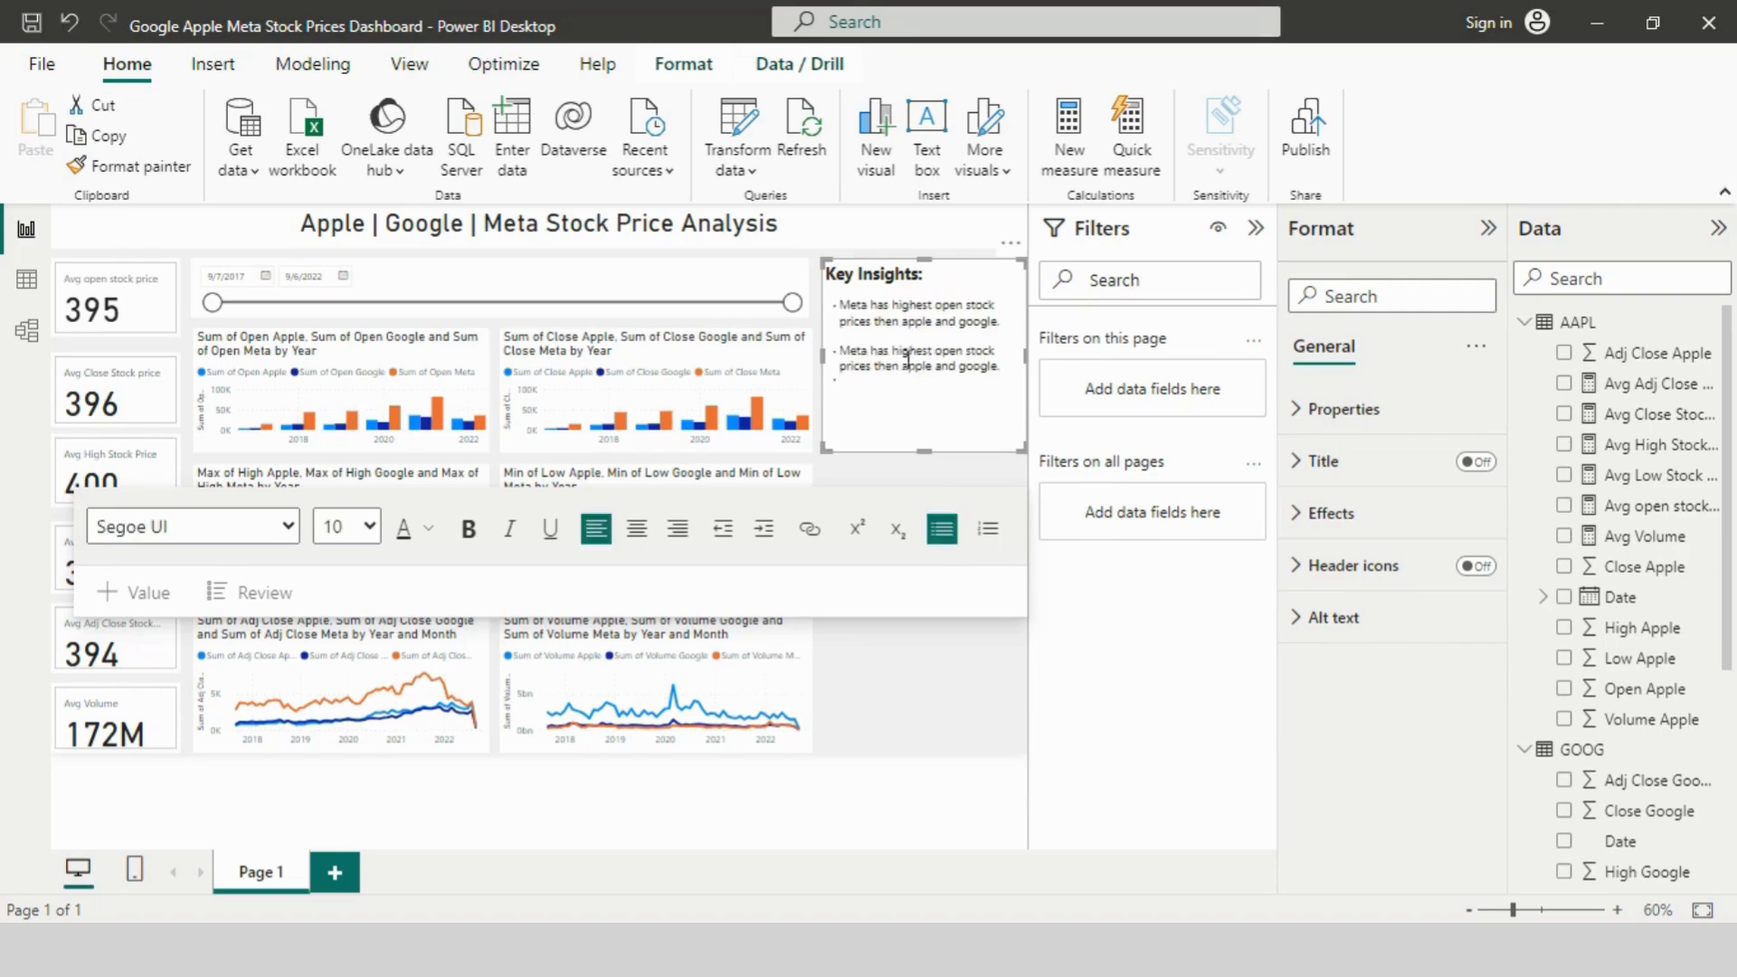
Step: Reword the second bullet as "Meta has highest close stock prices then apple and google." and start a third bullet
left_click(961, 353)
key("Delete")
key("Delete")
key("Delete")
key("BackSpace")
type("close")
key("BackSpace")
left_click(942, 529)
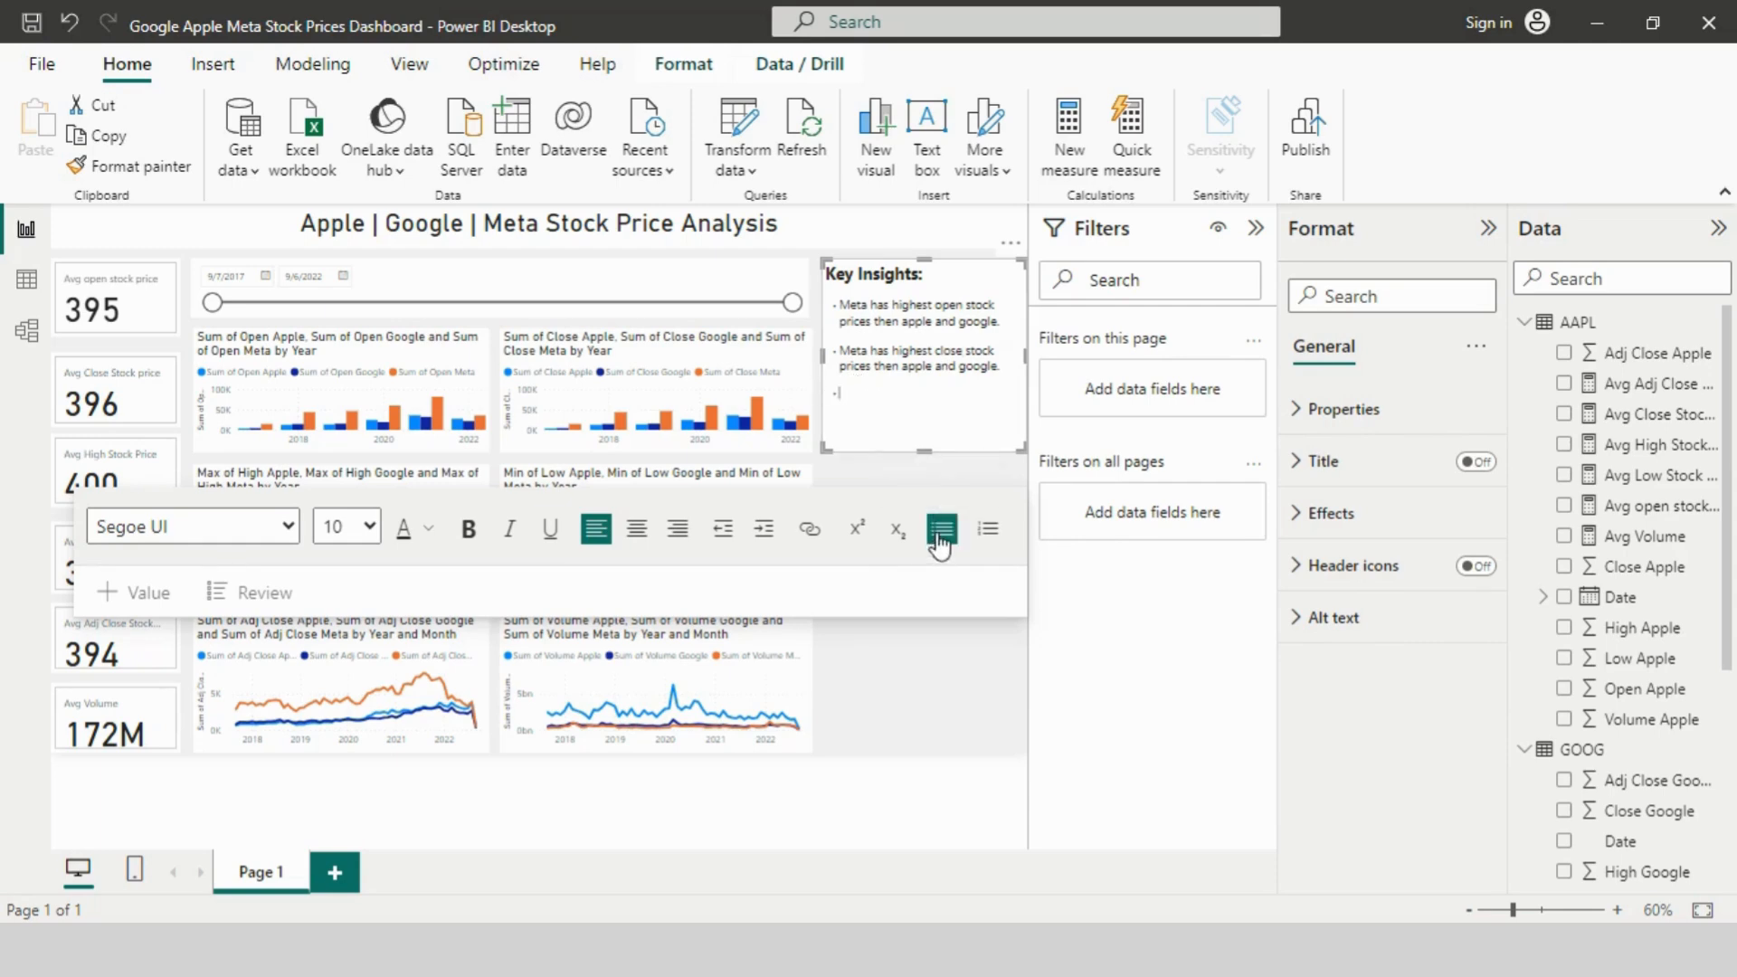
Step: Fill the third bullet with "Meta has highest high stock prices then apple and google."
left_click(800, 375)
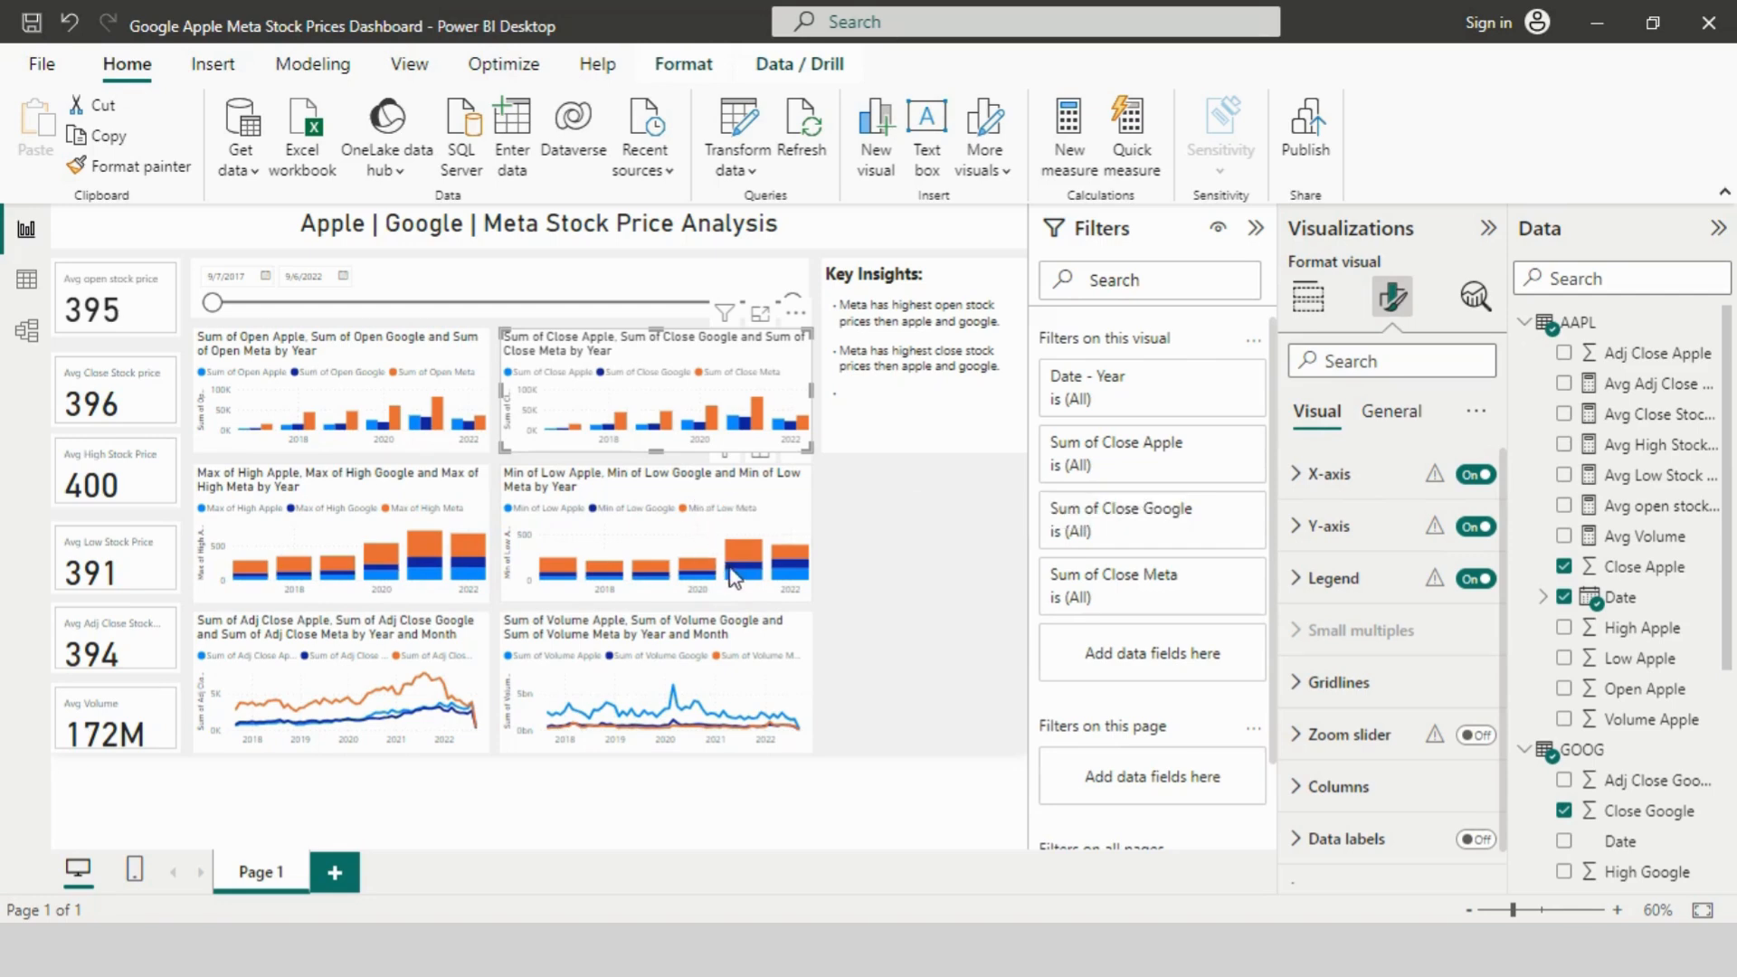
mouse_move(751, 568)
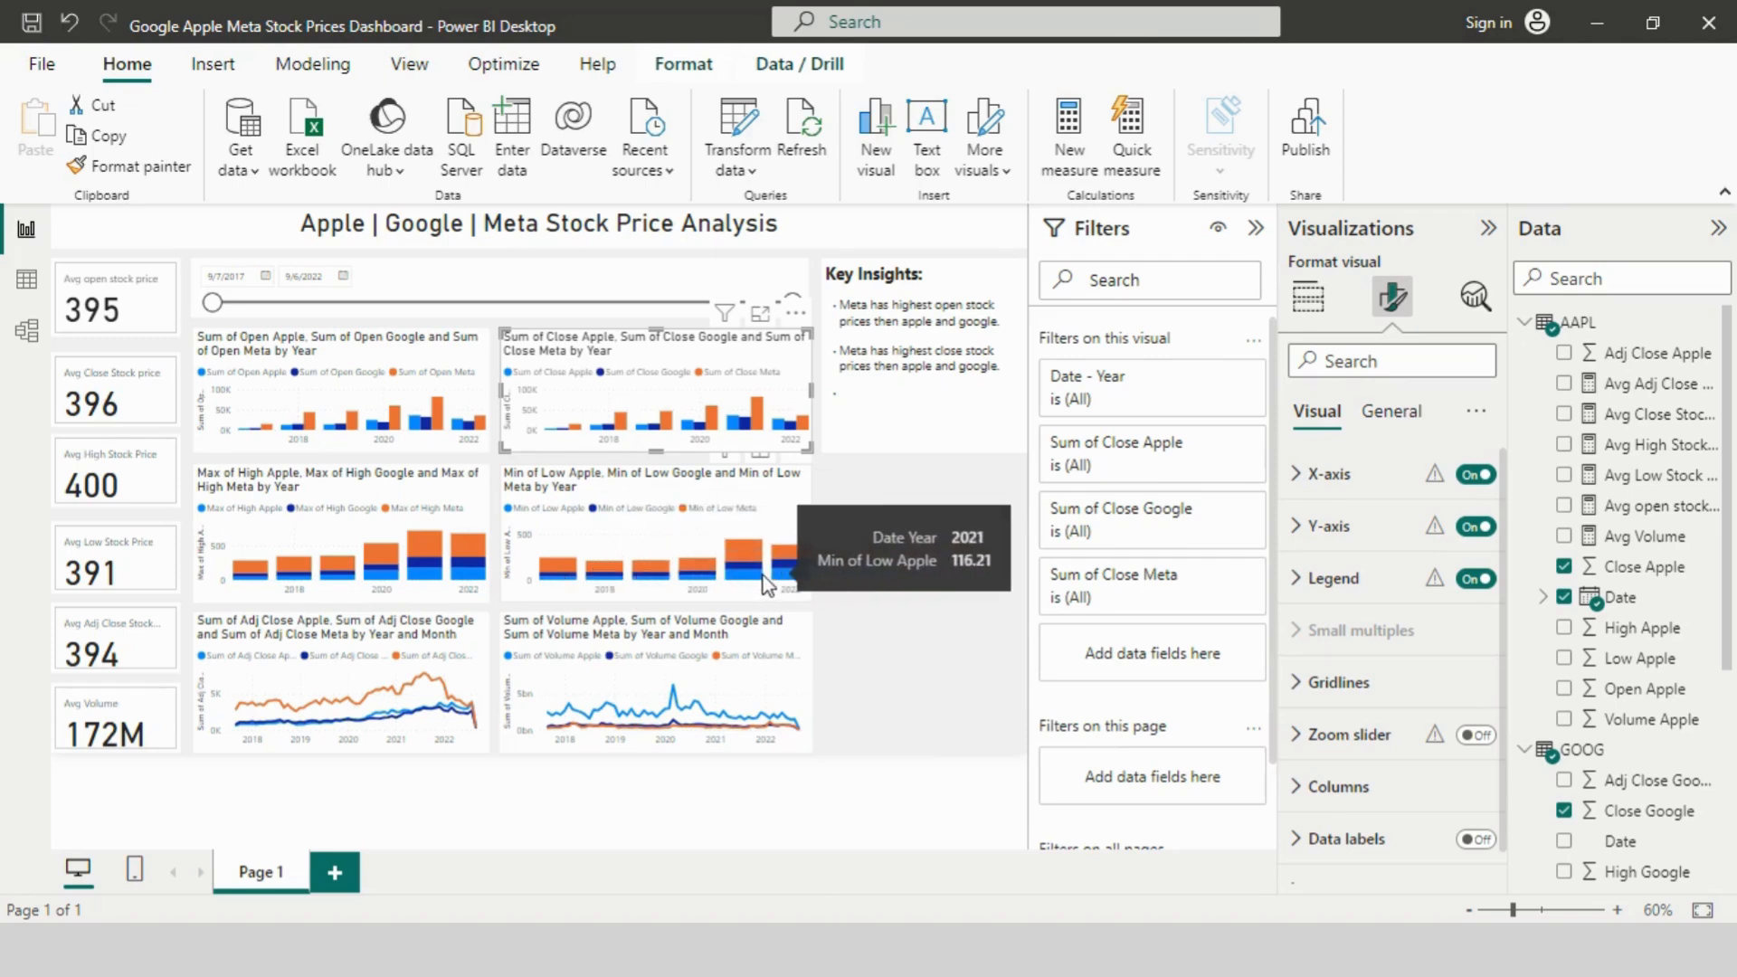
left_click(858, 398)
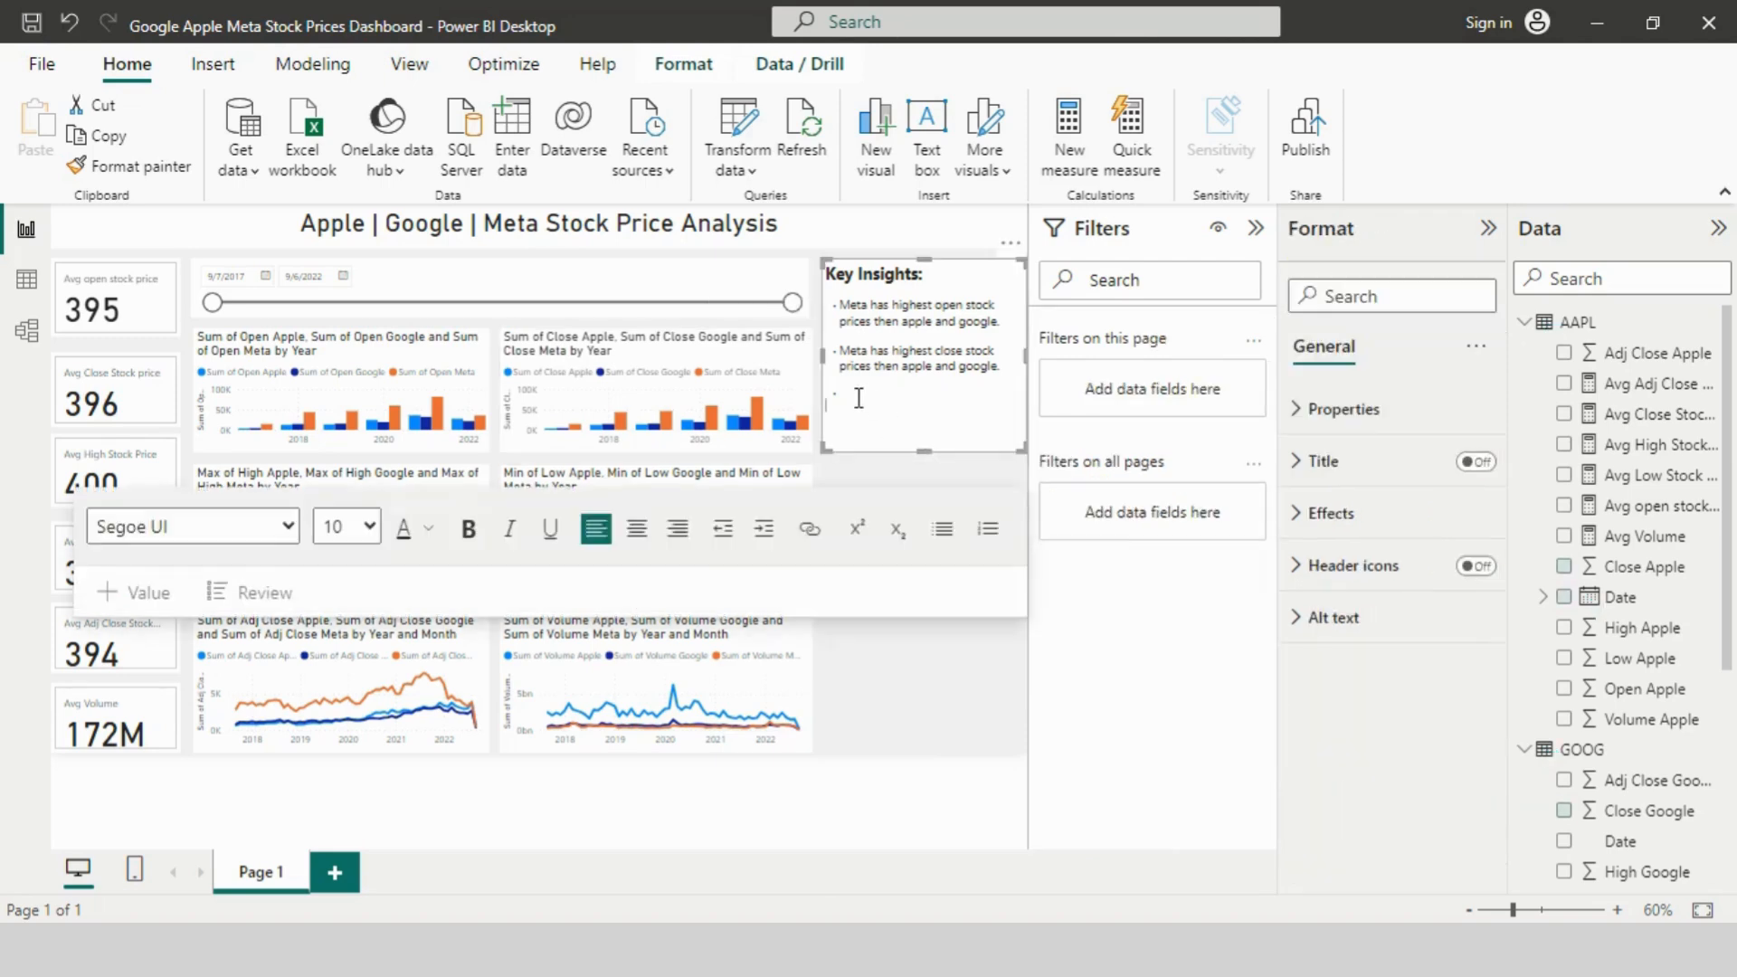
left_click(850, 394)
key("ctrl+v")
double_click(952, 396)
key("BackSpace")
type("high")
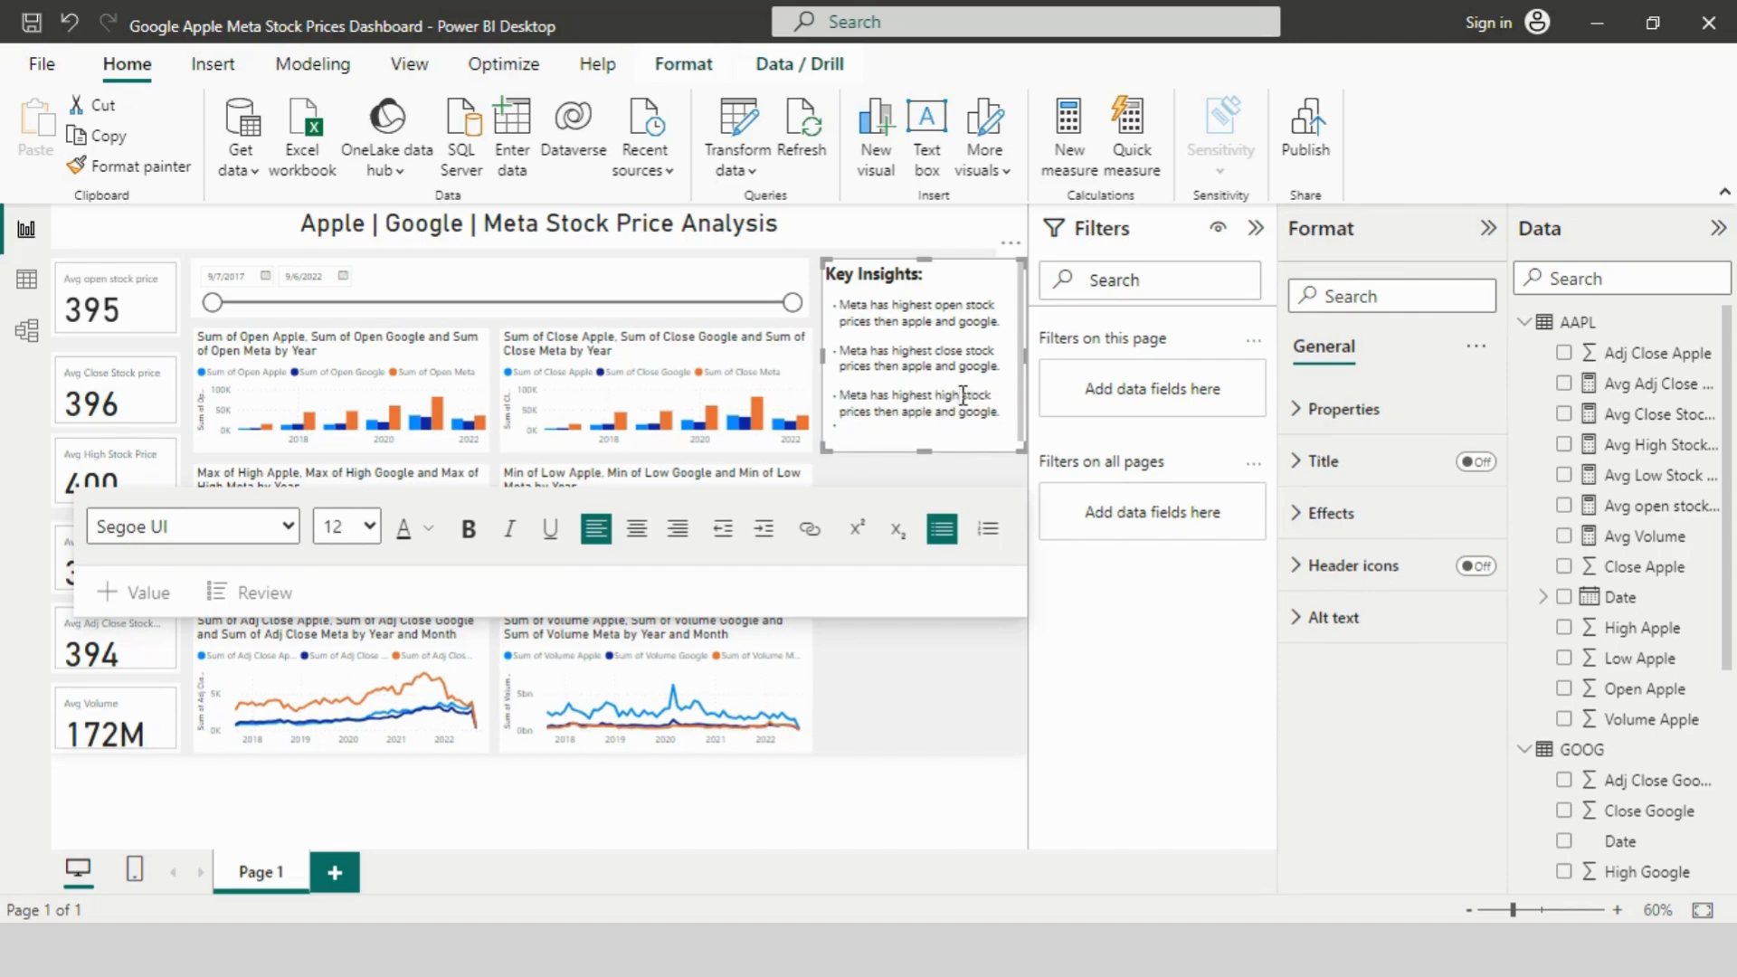
Step: Start a fourth bullet containing a copy of the sentence "Meta has highest open stock prices then apple and google."
left_click(858, 424)
key("BackSpace")
left_click(942, 528)
type("Meta has highest open stock prices then apple and google.")
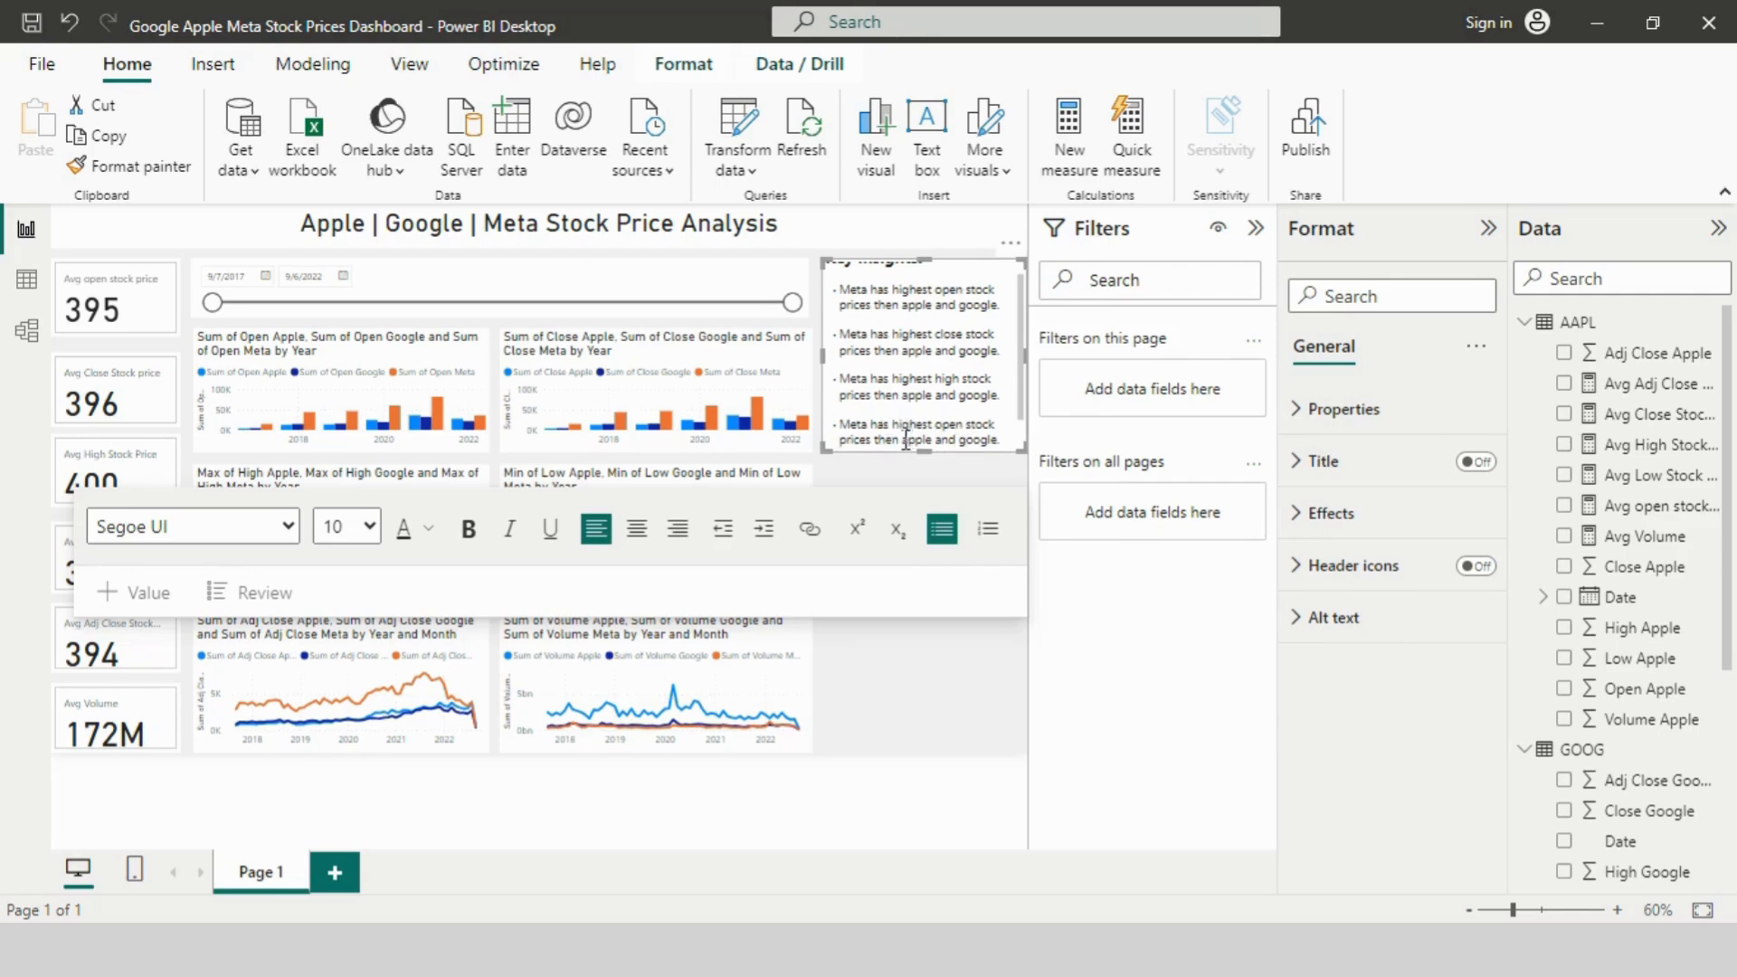
Step: Replace the fourth bullet's text with "Apple and google has lowest low values then Meta." and start a fifth bullet
left_click_drag(911, 441, 879, 417)
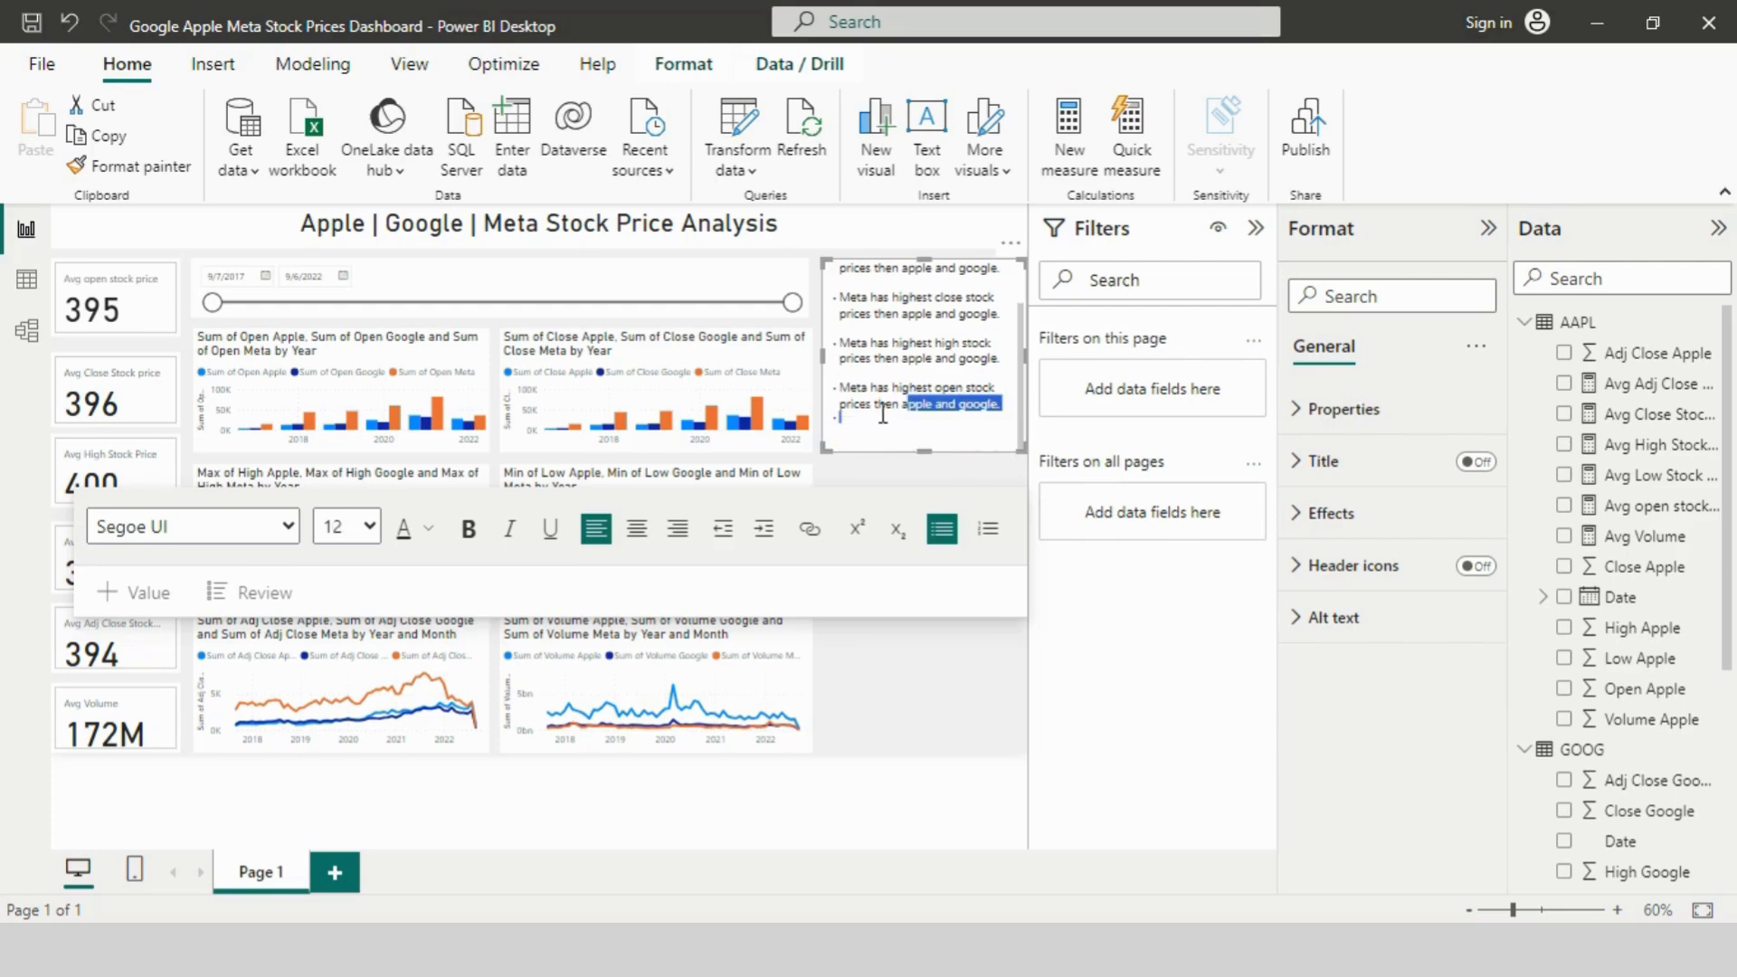
left_click(914, 409)
key("BackSpace")
key("BackSpace")
key("BackSpace")
key("BackSpace")
key("BackSpace")
key("BackSpace")
key("BackSpace")
key("BackSpace")
key("BackSpace")
key("BackSpace")
key("BackSpace")
key("BackSpace")
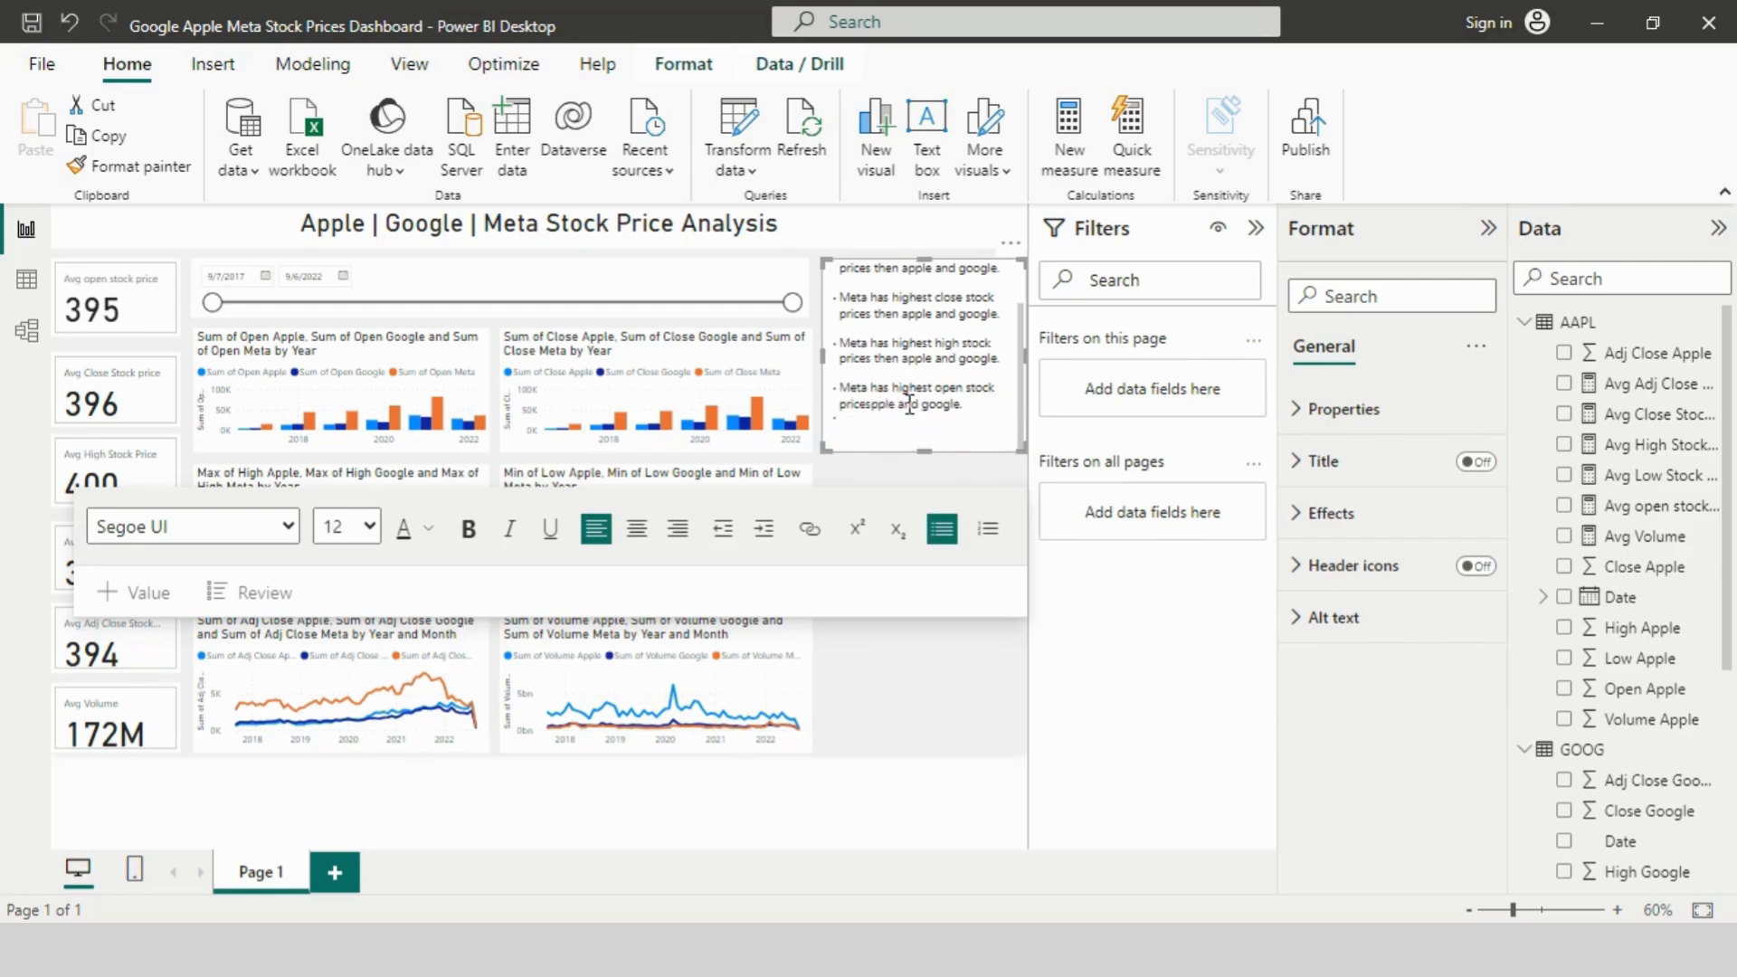
key("BackSpace")
key("BackSpace")
key("BackSpace")
key("BackSpace")
key("BackSpace")
key("BackSpace")
key("BackSpace")
key("BackSpace")
key("BackSpace")
key("BackSpace")
key("BackSpace")
key("BackSpace")
key("BackSpace")
key("BackSpace")
key("BackSpace")
key("BackSpace")
key("BackSpace")
key("BackSpace")
key("BackSpace")
key("BackSpace")
key("BackSpace")
key("BackSpace")
key("BackSpace")
key("BackSpace")
key("BackSpace")
key("BackSpace")
key("BackSpace")
key("BackSpace")
key("BackSpace")
type("Apple and google has")
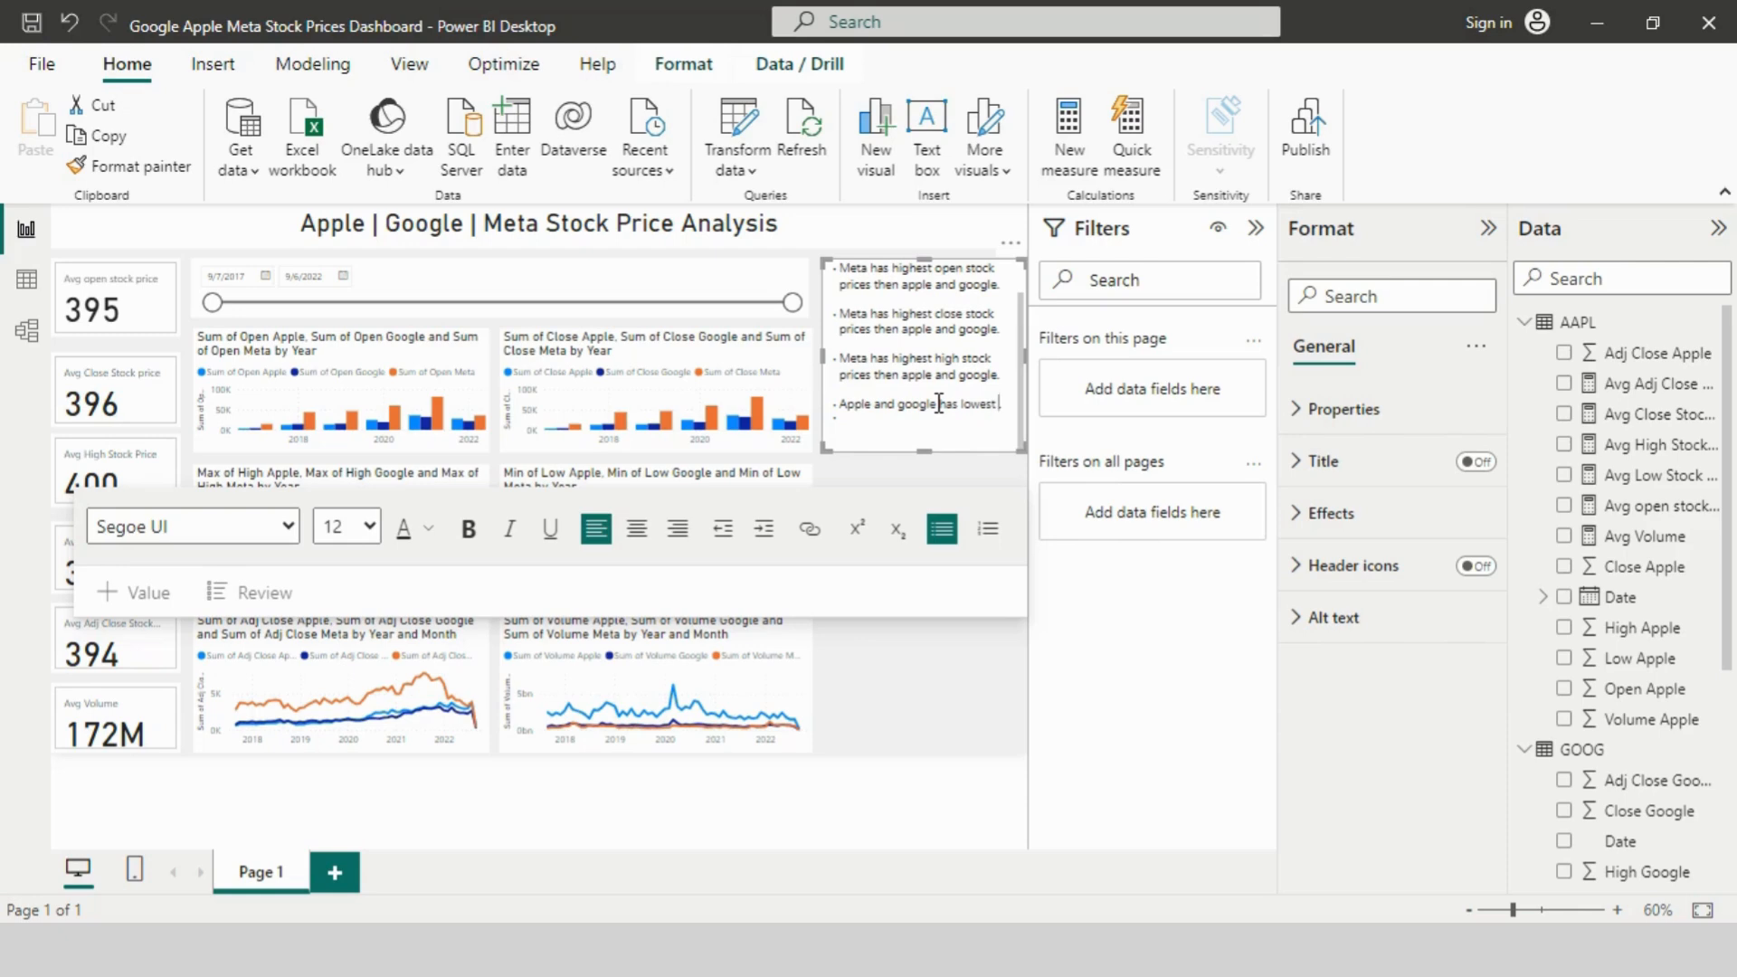
type("lowe")
key("BackSpace")
type("west low values then")
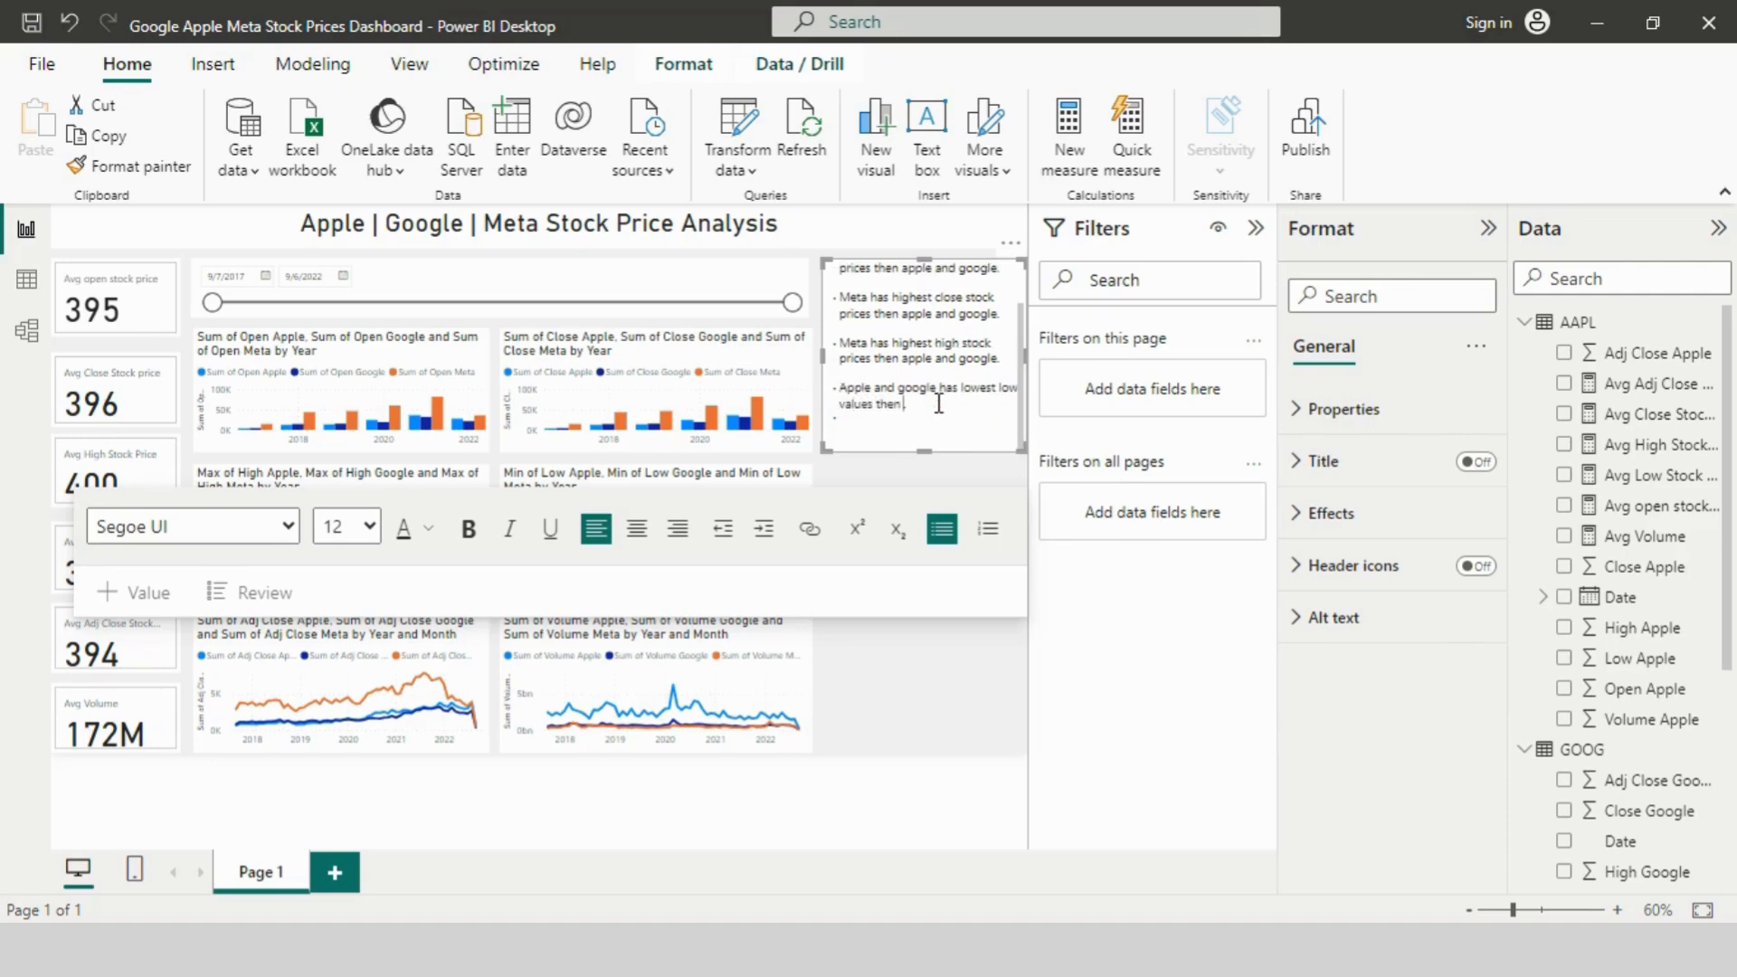
type(" Meta.")
key("Return")
left_click(860, 433)
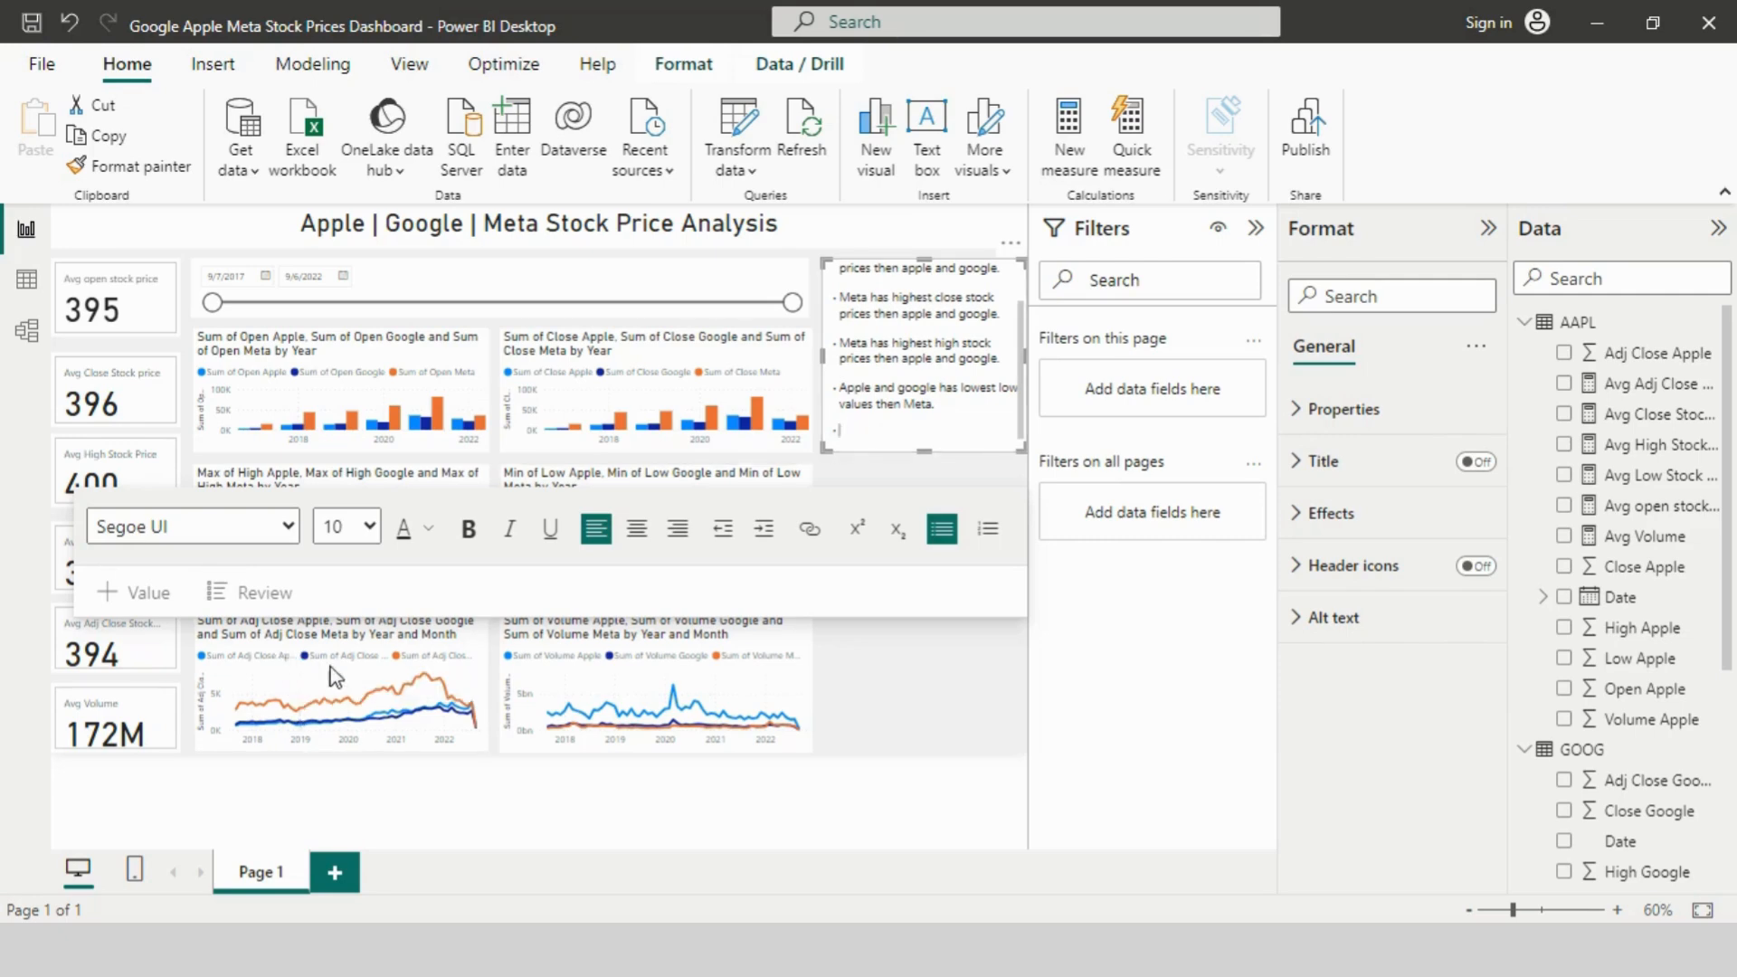
Step: Fill the fifth bullet with "Meta has highest close Adj stock prices then apple and google."
mouse_move(426, 710)
type("Meta has highest open stock prices then apple and google.")
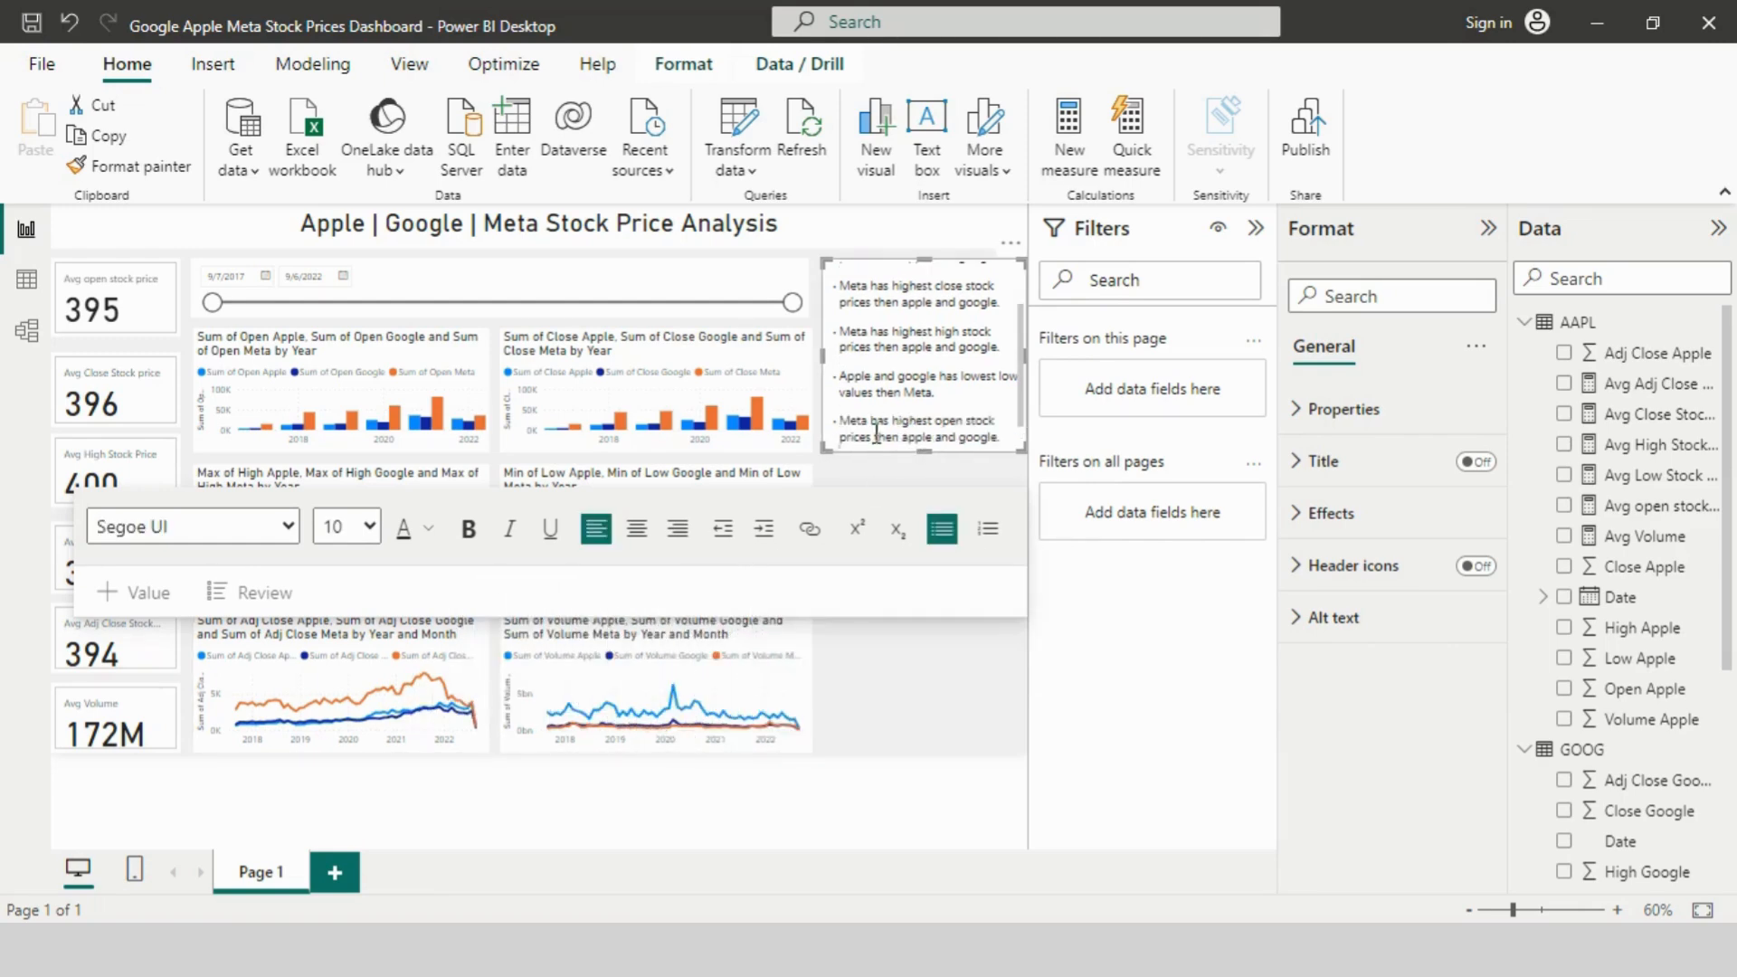
left_click(953, 421)
key("BackSpace")
key("BackSpace")
key("BackSpace")
type("Adj")
key("Delete")
left_click(936, 421)
type("Close")
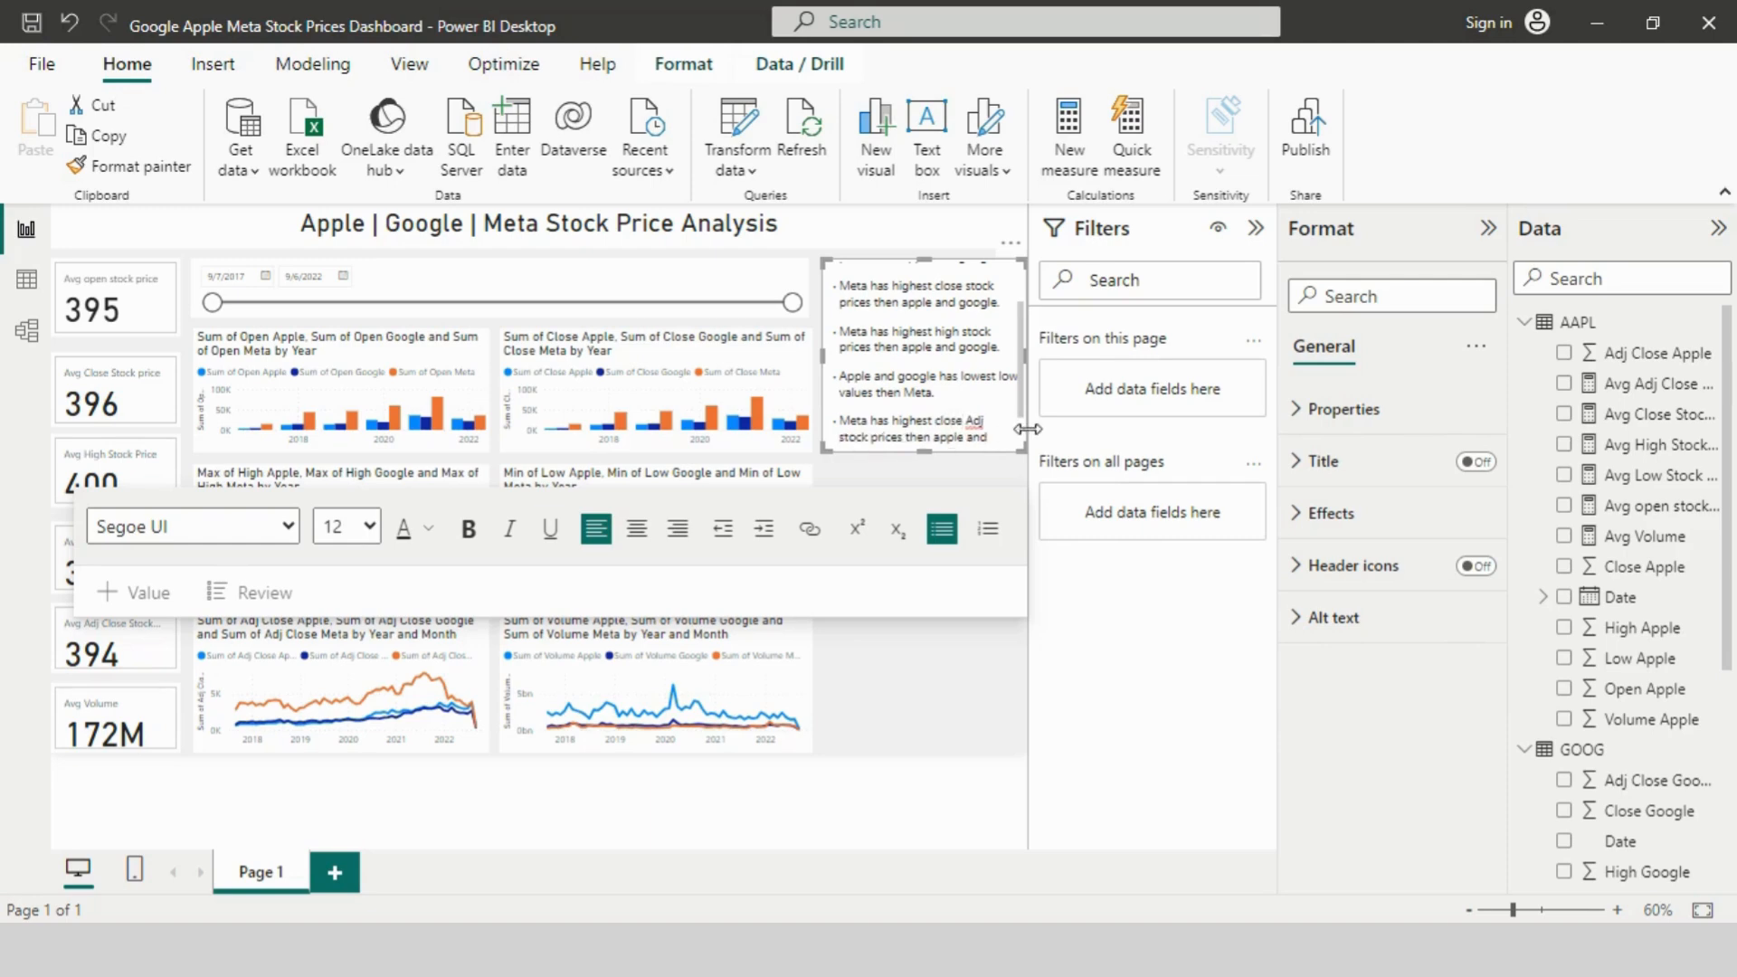
Step: Add a sixth bullet with a copy of the open stock prices sentence and change its first word to "Apple"
left_click_drag(1021, 391, 1022, 396)
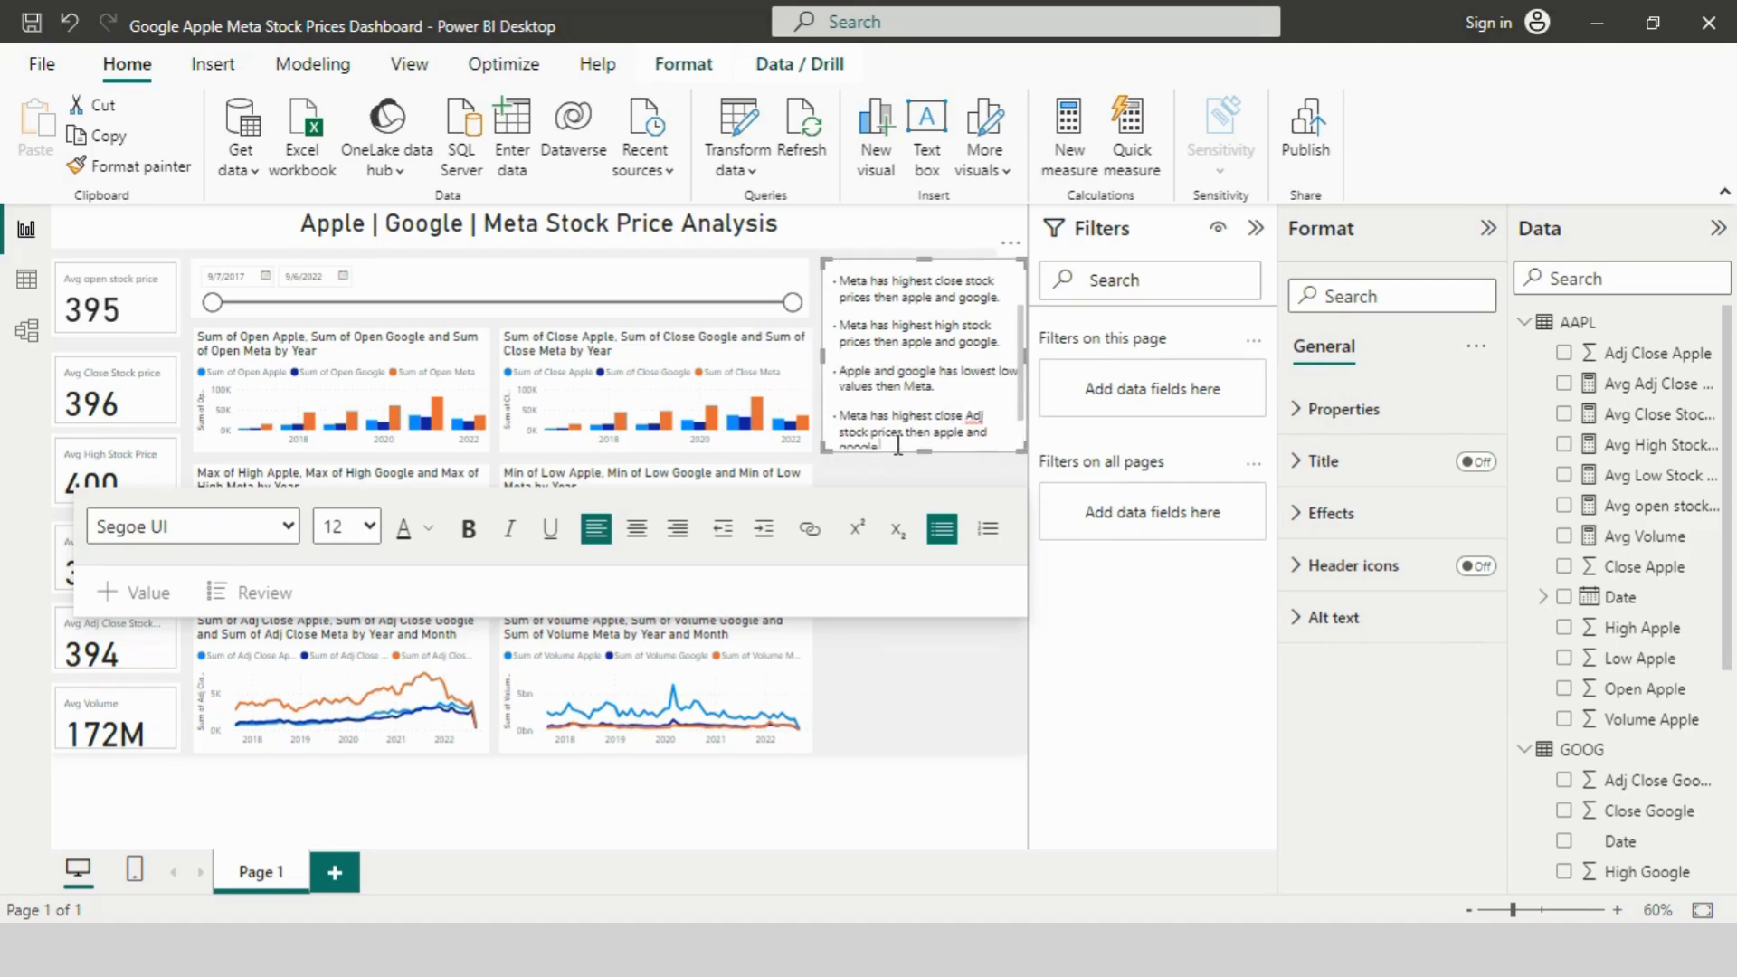
scroll(898, 444, "down", 1)
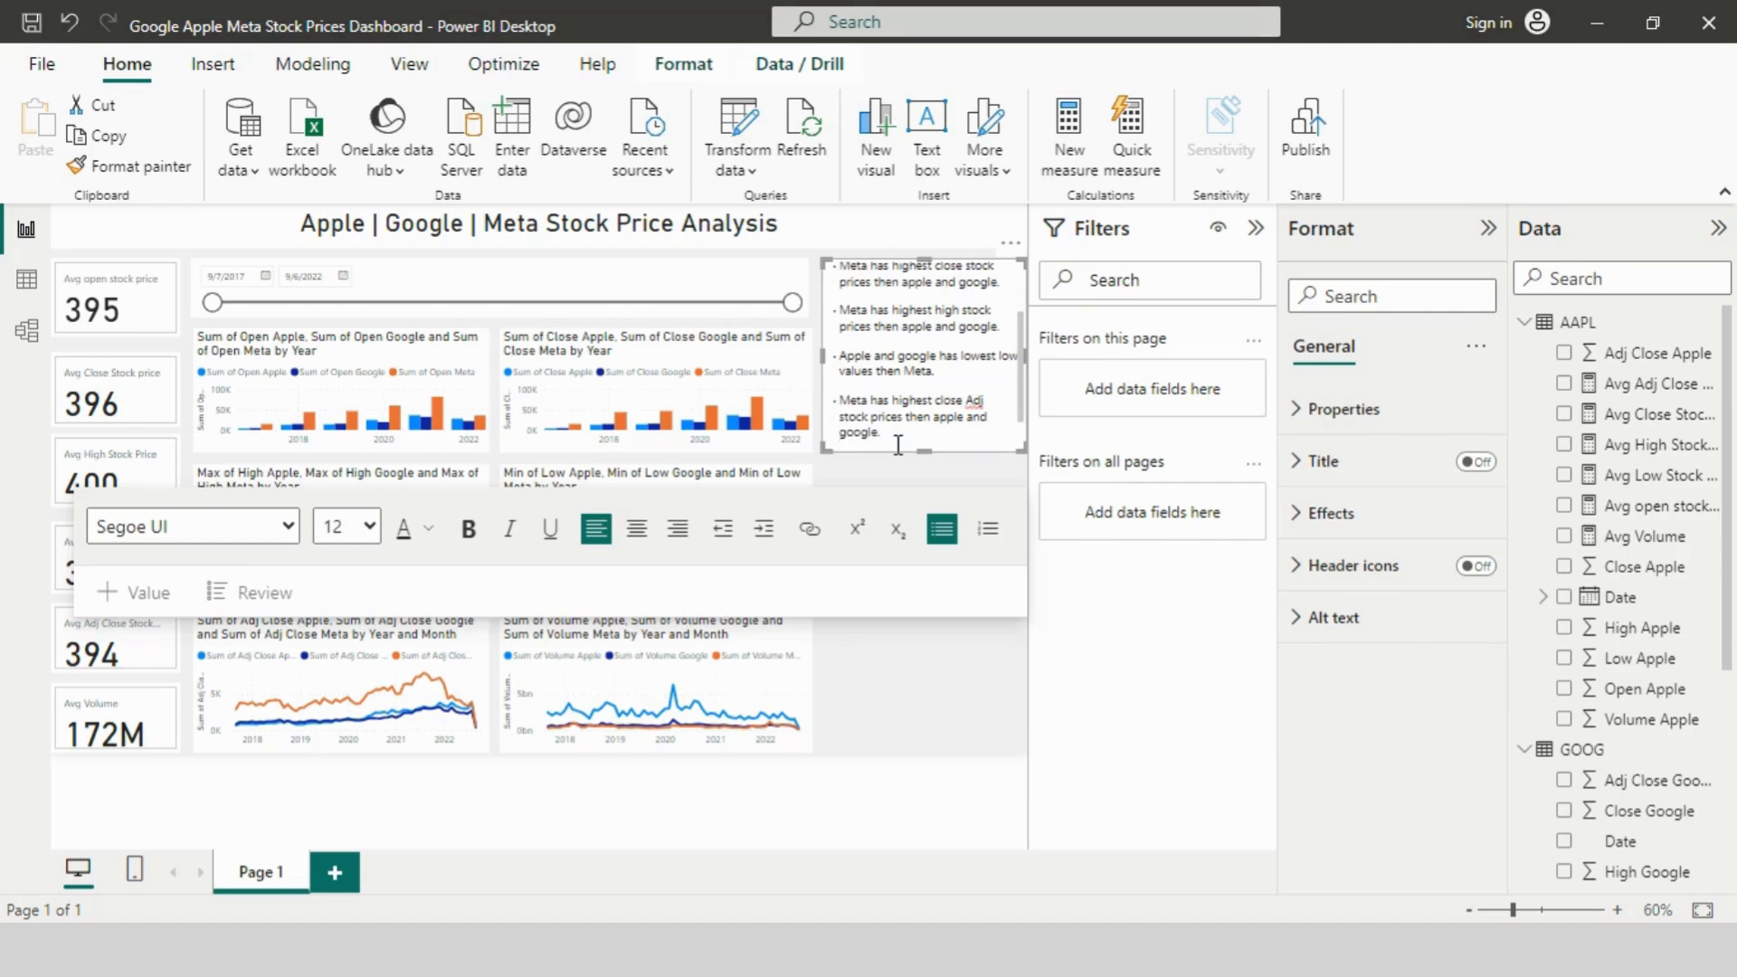
scroll(899, 445, "down", 1)
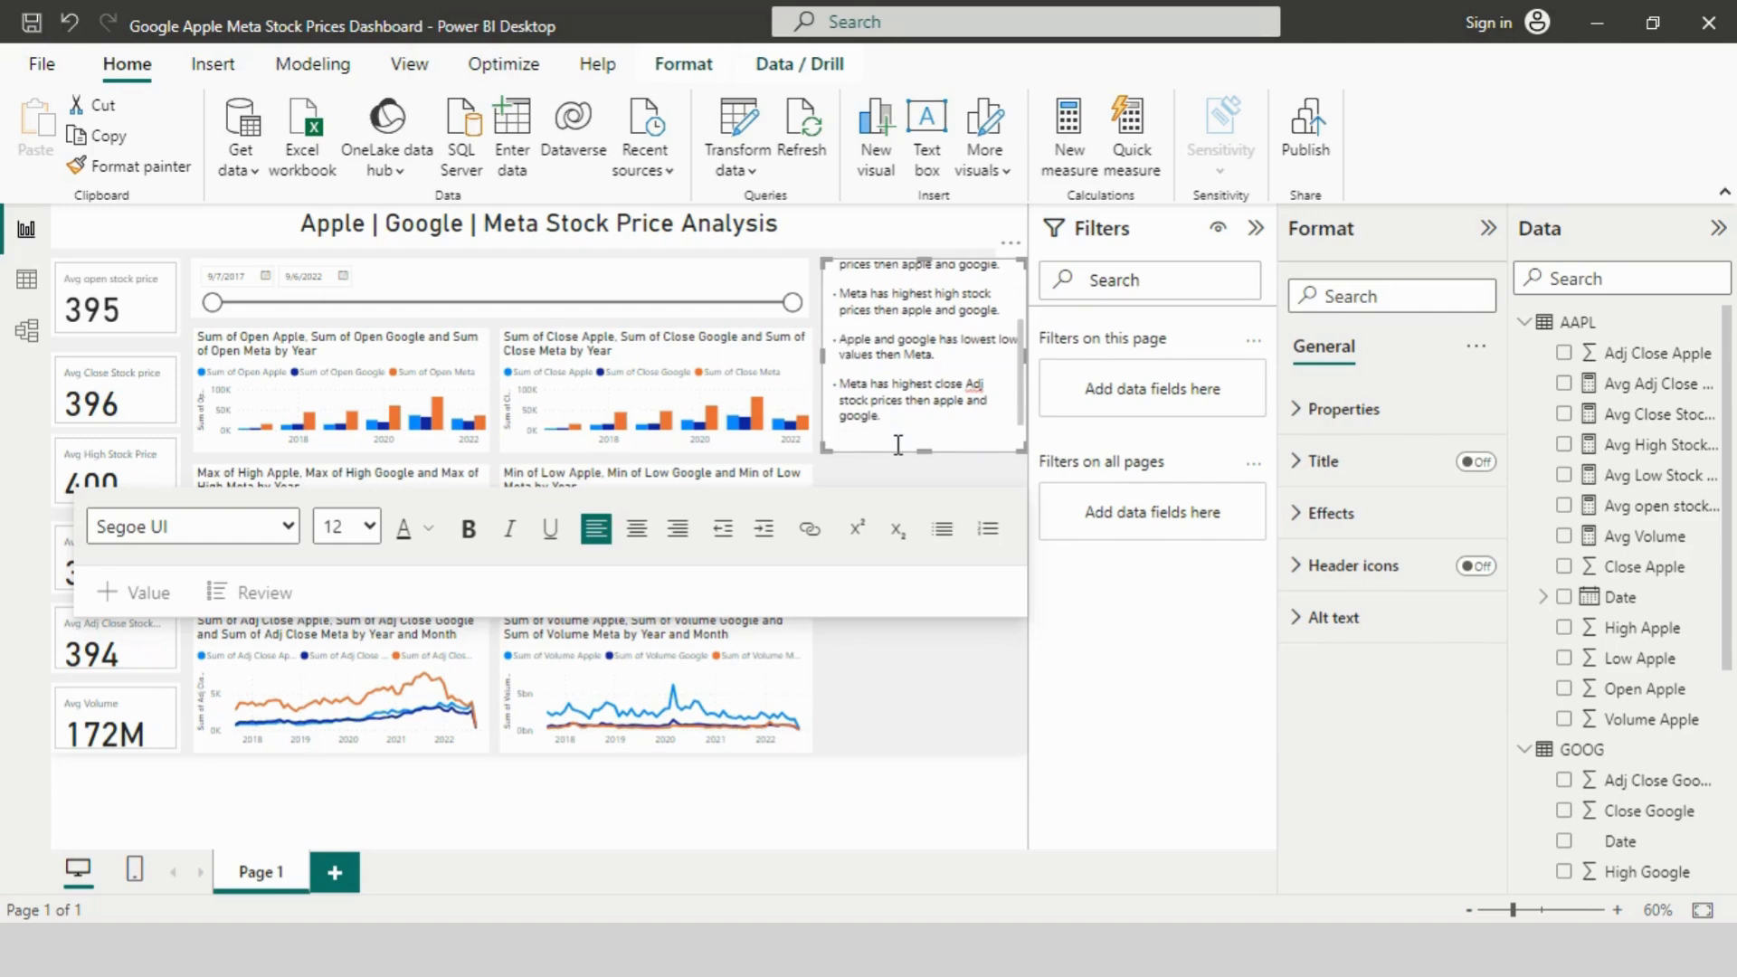
left_click(942, 530)
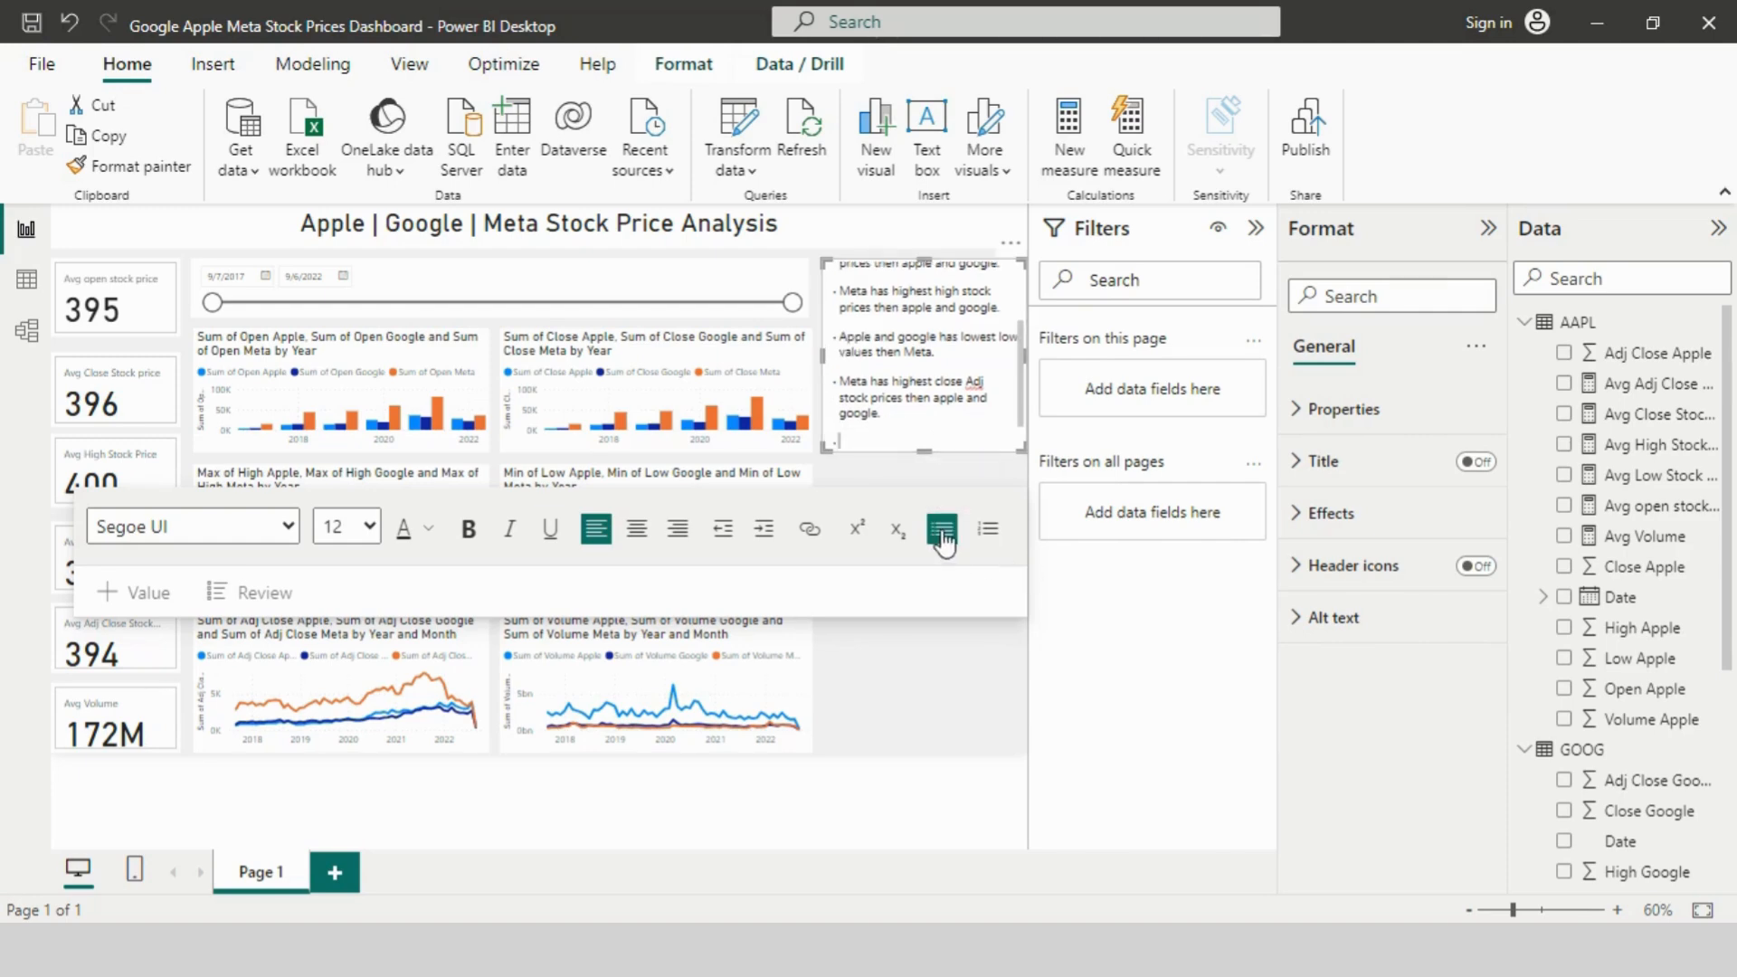
type("Meta has highest open stock prices then apple and google.")
double_click(870, 425)
type("Apple")
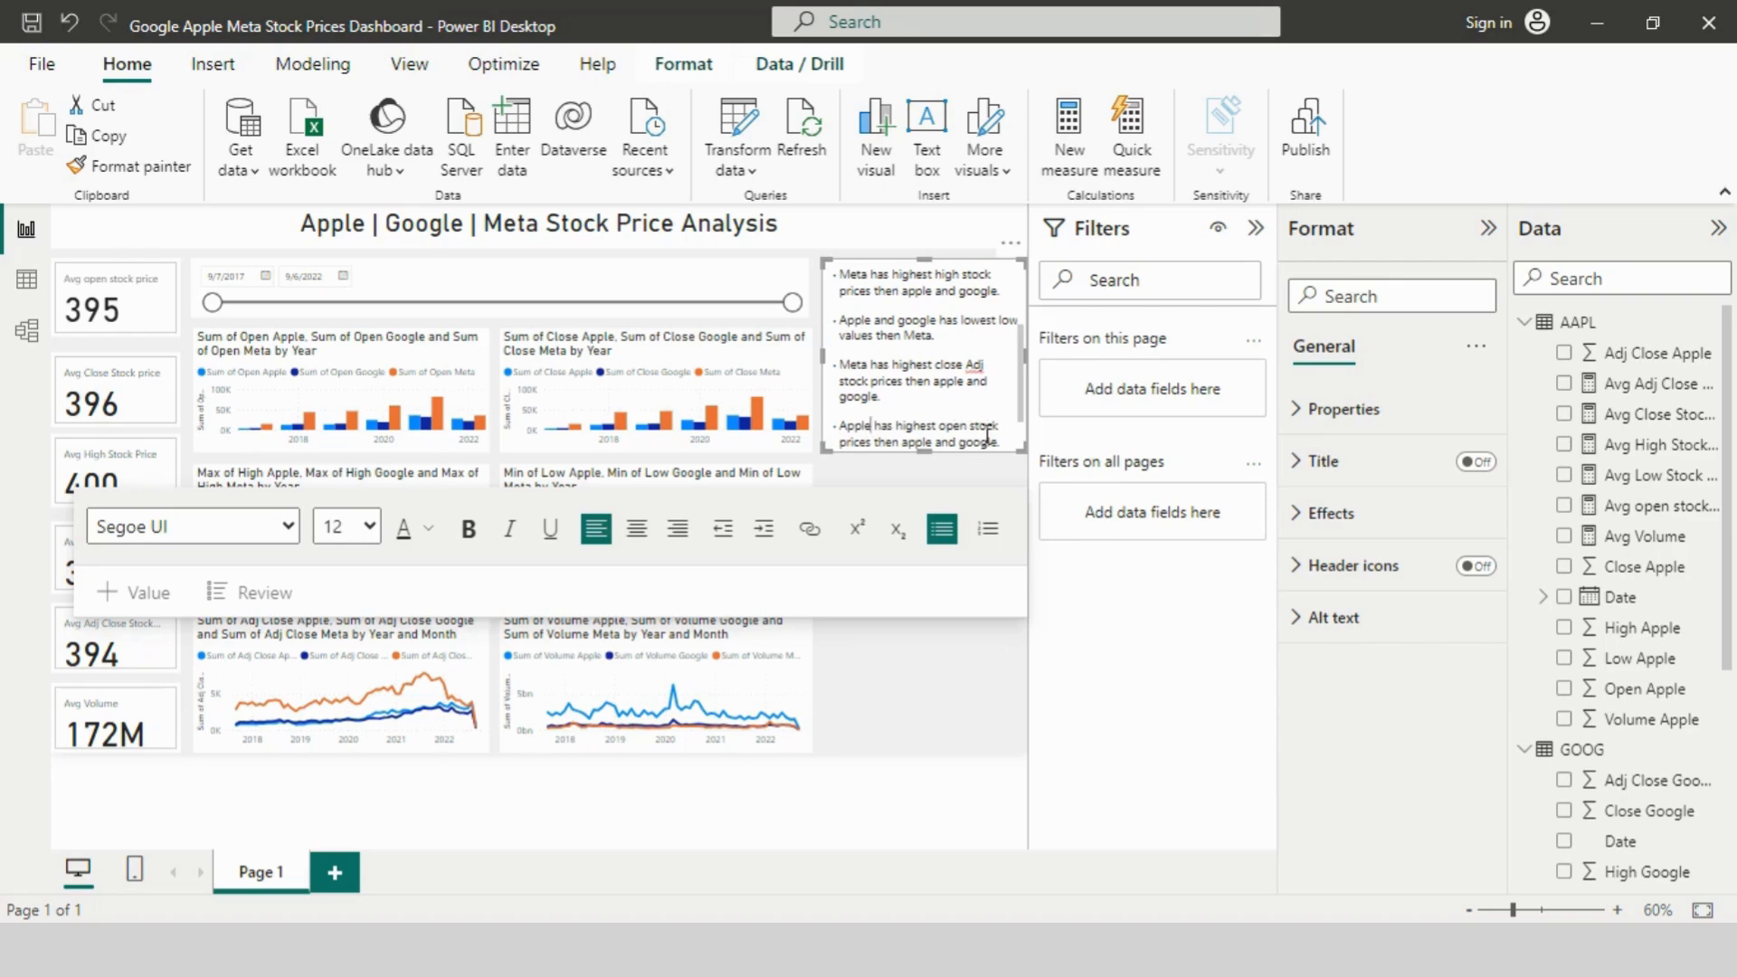
Step: Reword the sixth bullet as "Apple has highest volume then Meta and google."
left_click(969, 427)
key("BackSpace")
key("BackSpace")
key("BackSpace")
key("BackSpace")
left_click(1007, 427)
key("BackSpace")
key("BackSpace")
key("BackSpace")
key("BackSpace")
key("BackSpace")
key("BackSpace")
key("BackSpace")
key("BackSpace")
key("BackSpace")
key("BackSpace")
key("BackSpace")
key("Delete")
type("volum")
key("BackSpace")
left_click(870, 444)
key("BackSpace")
key("BackSpace")
key("BackSpace")
key("BackSpace")
key("BackSpace")
key("BackSpace")
type("Meta")
Step: Extend the text box downward to fit all insights and add "Overall open stock prices is high in 2021." as a bullet beneath the first one
left_click_drag(924, 449, 920, 680)
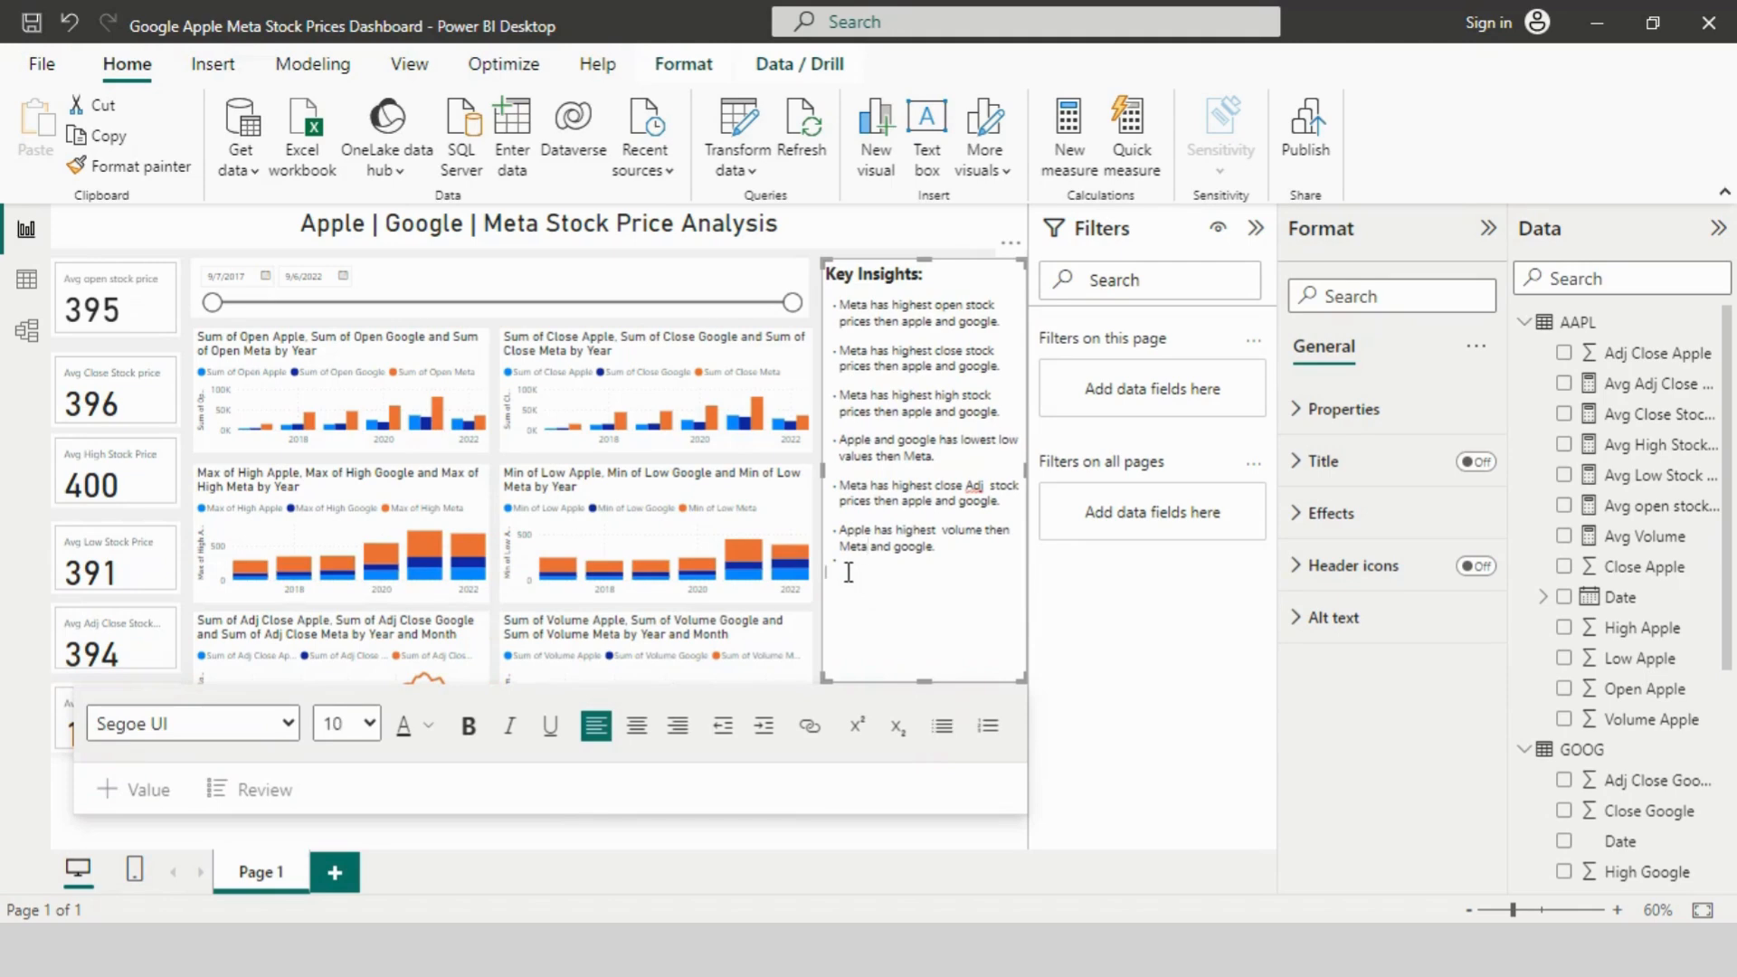
left_click(1008, 324)
key("Return")
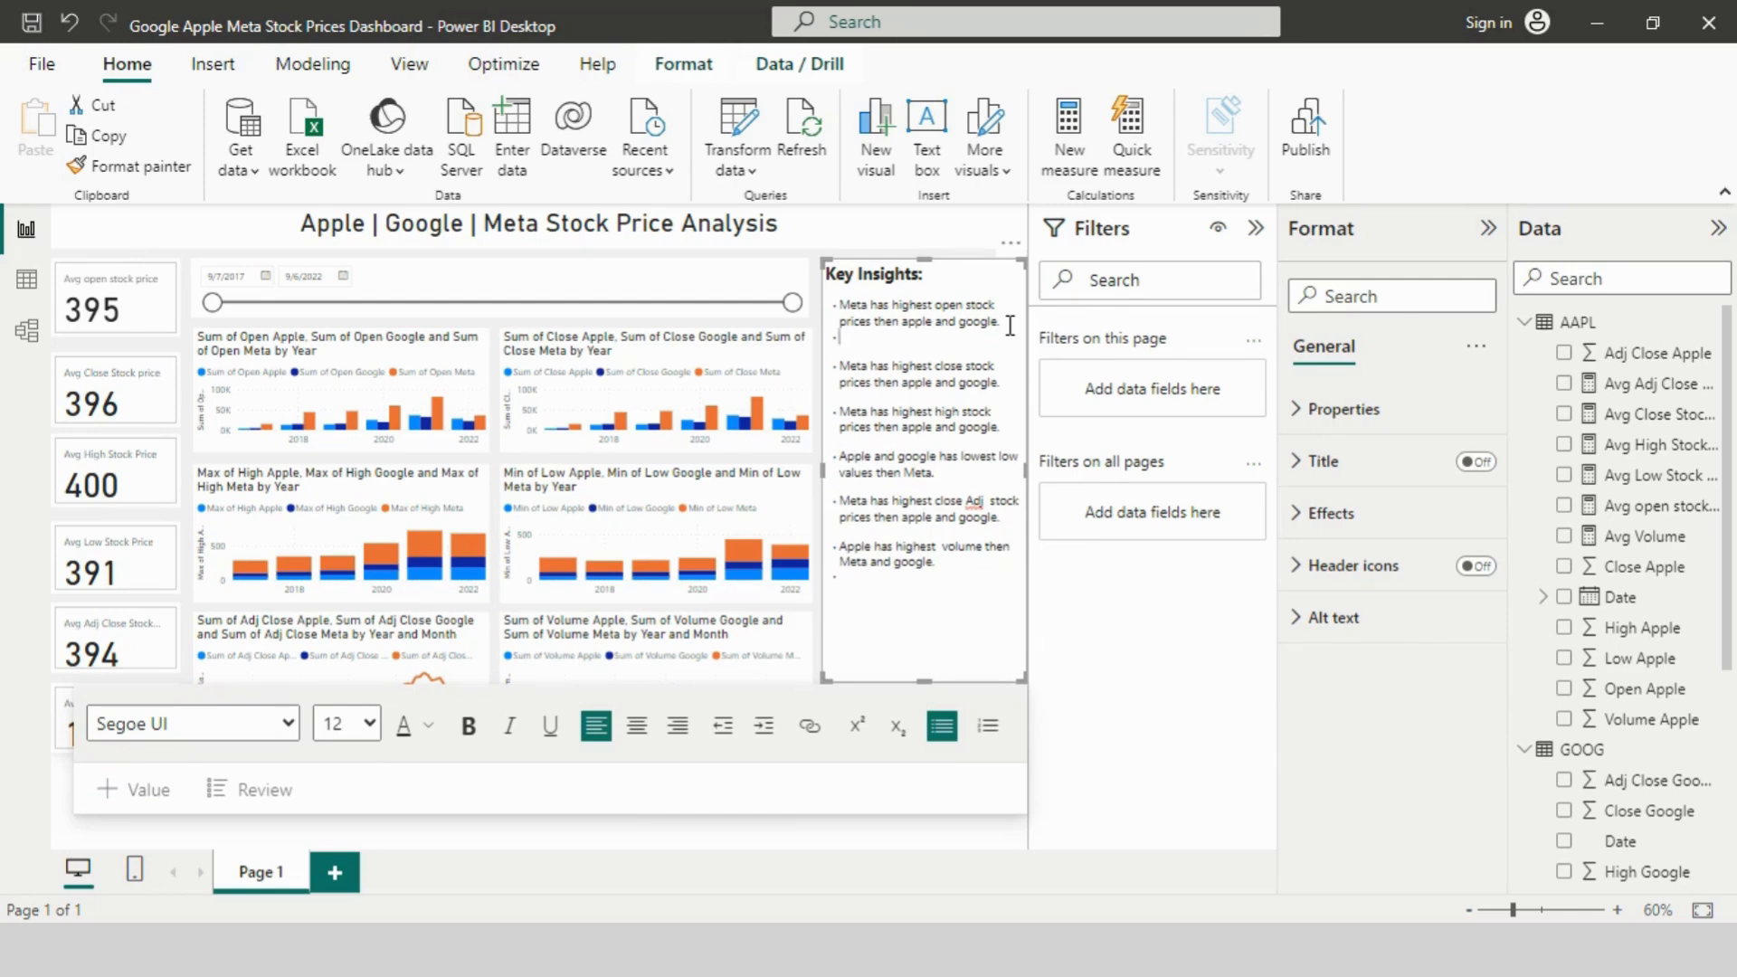
type("Overall open stock prices is high in 2021.")
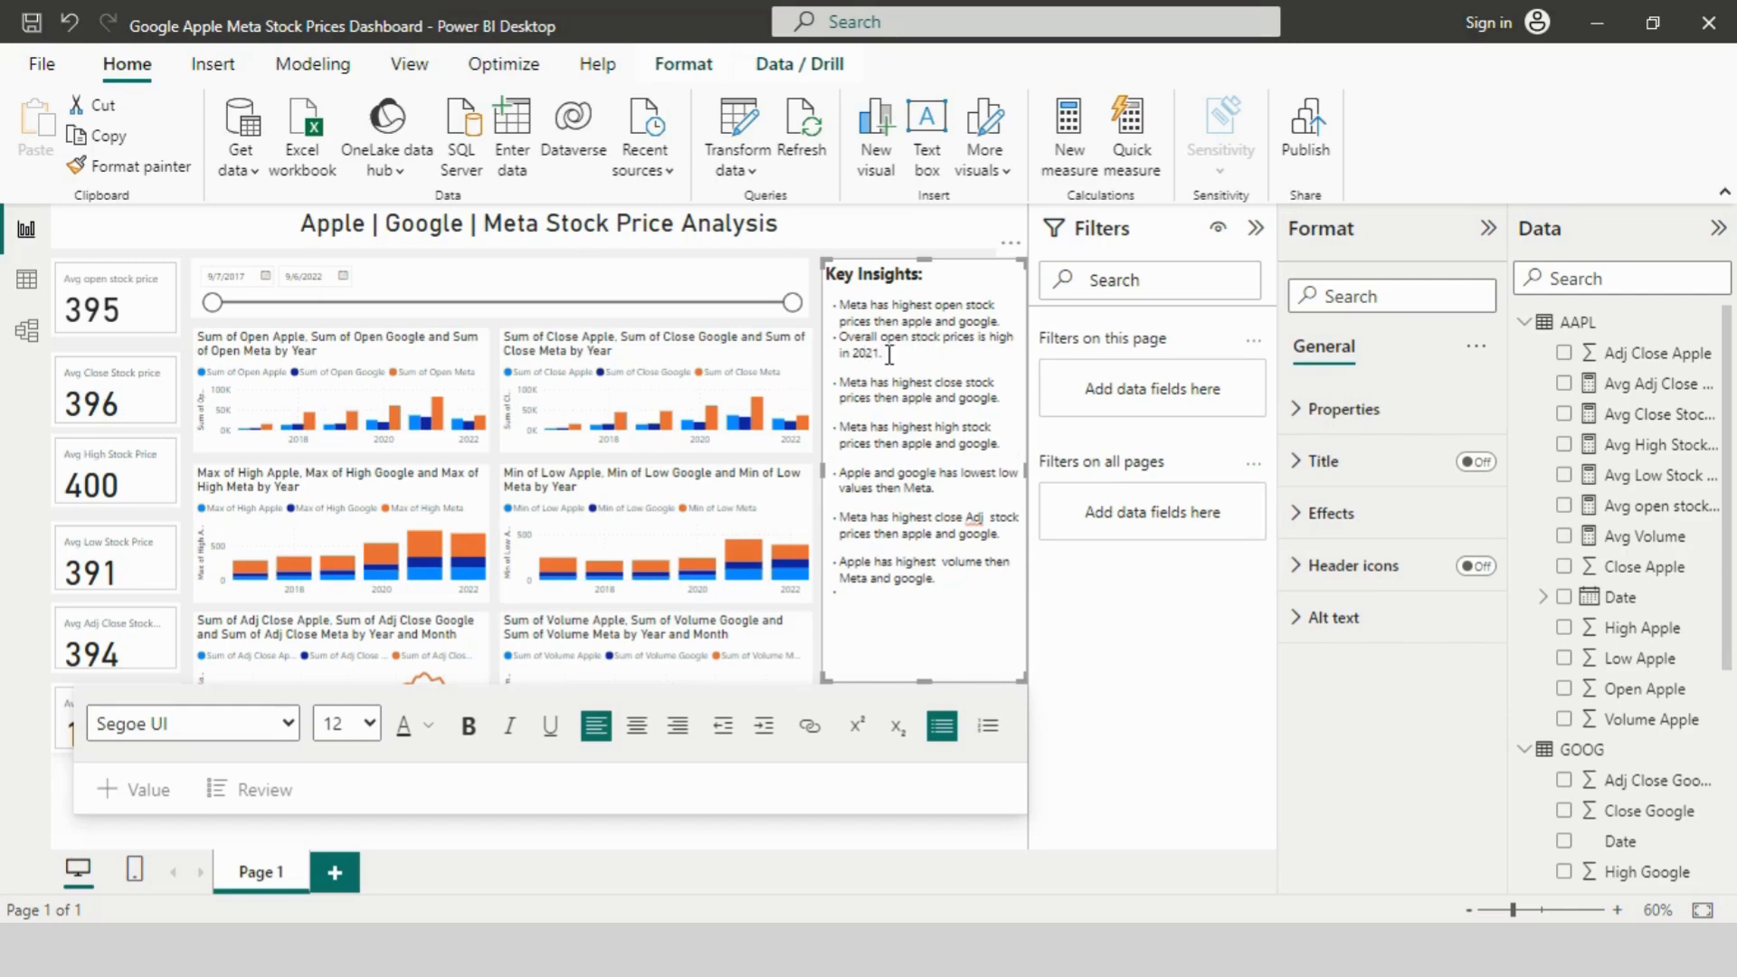
Step: Add the bullet "Overall close stock prices is high in 2021." beneath the close stock prices insight and remove the extra bullet marker
left_click_drag(882, 353, 841, 337)
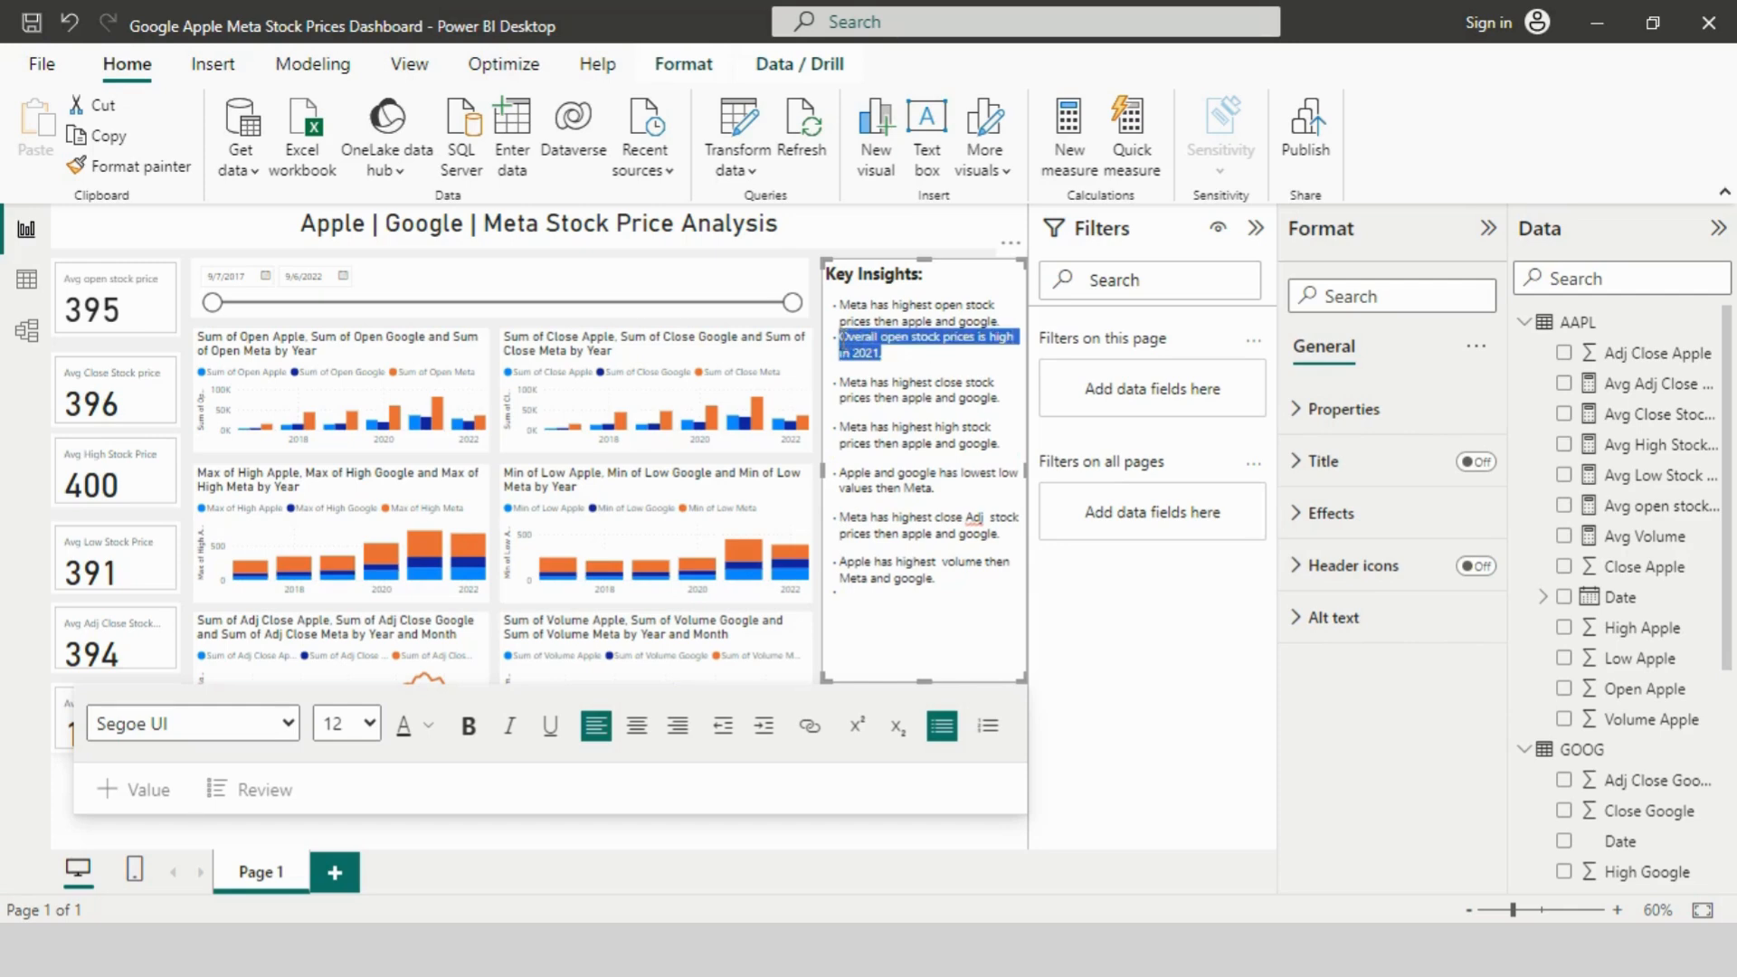
left_click(1011, 398)
key("Return")
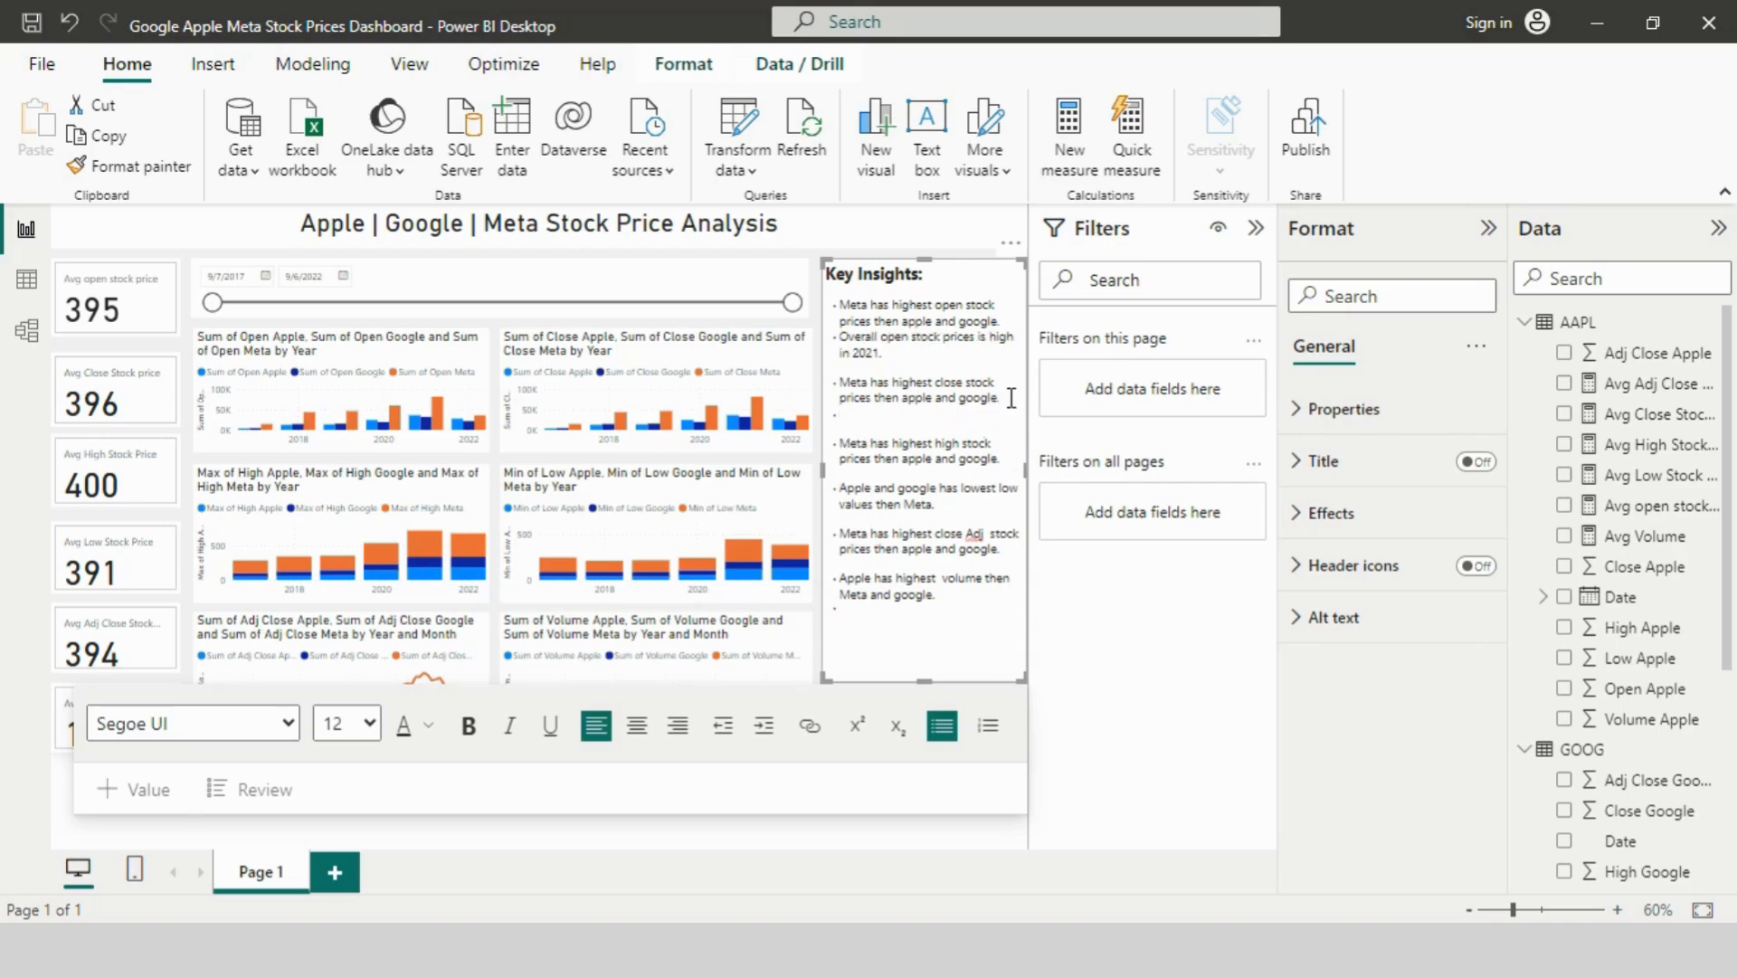
type("Overall open stock prices is high in 2021.")
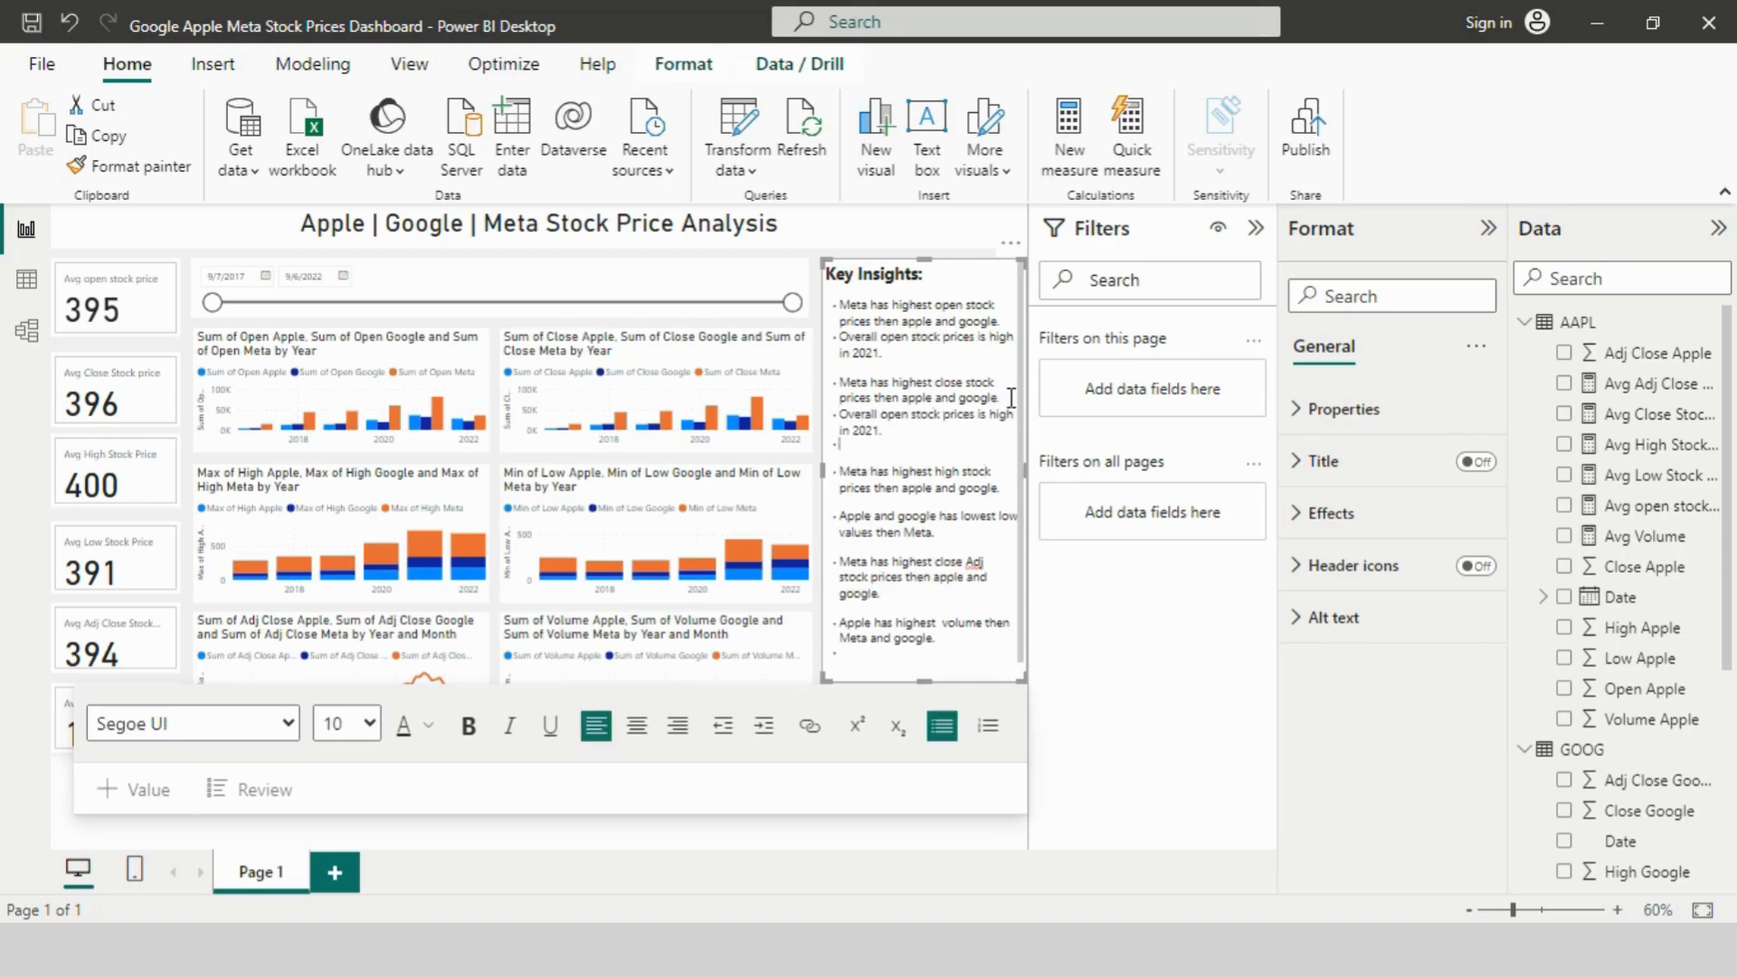
double_click(911, 416)
type("close")
left_click(845, 449)
key("BackSpace")
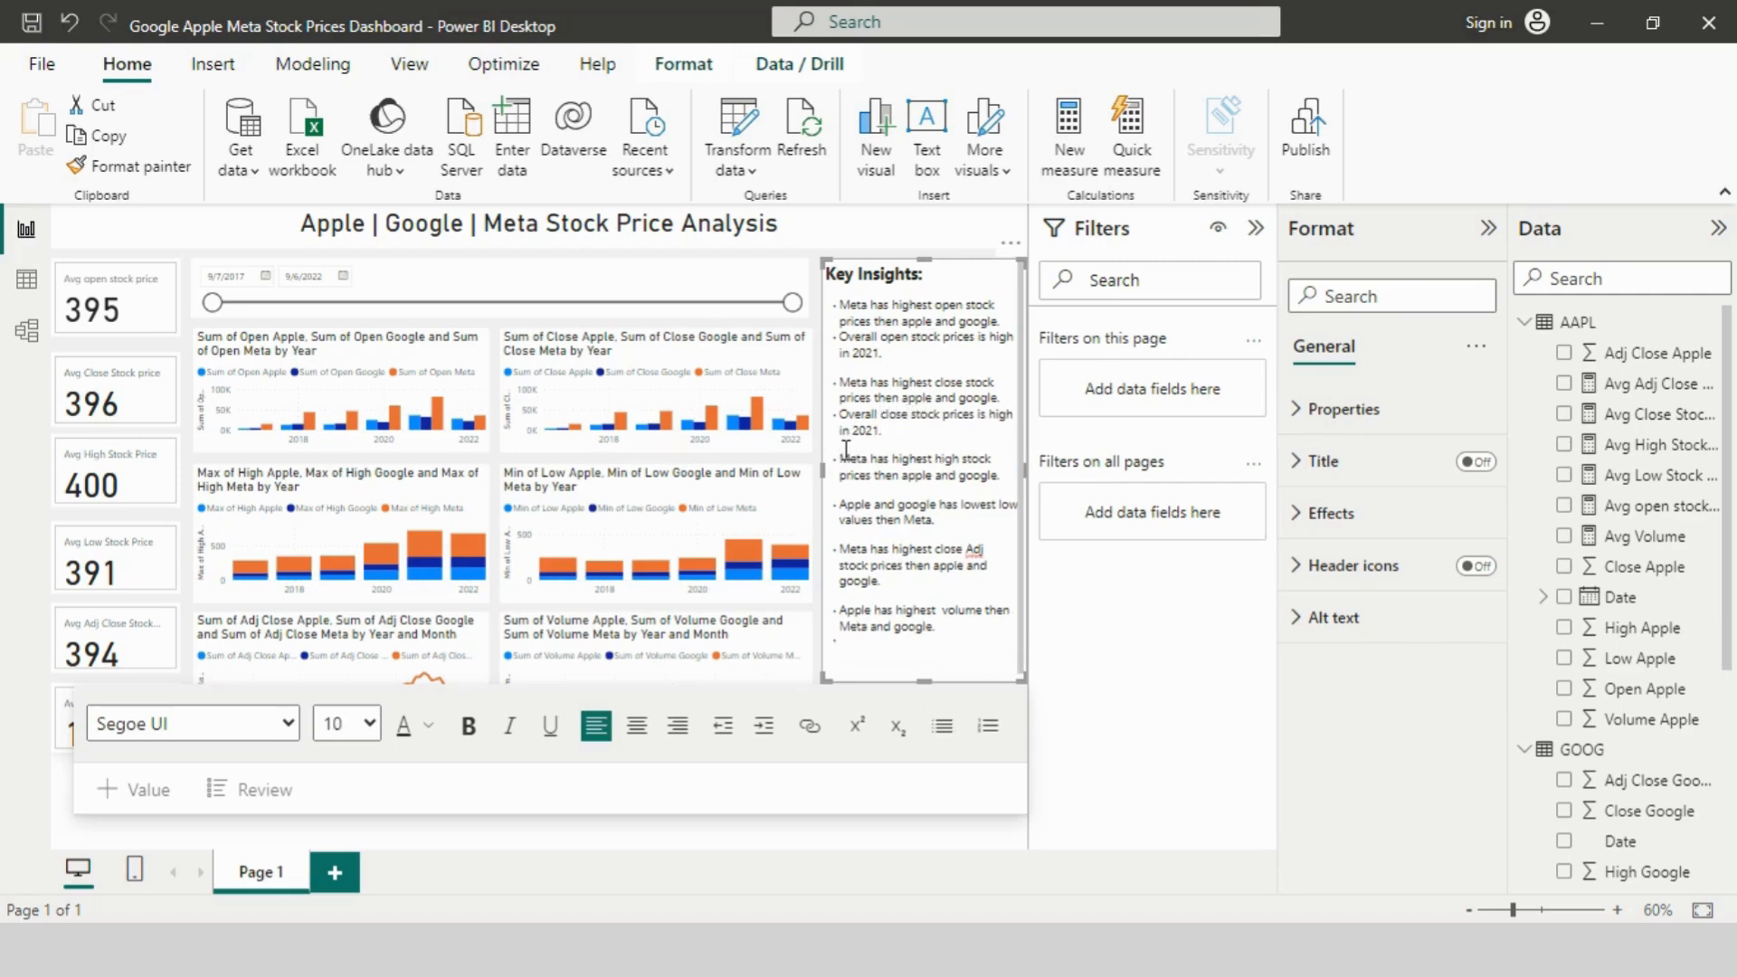
Step: Add the bullet "Overall high stock prices is high in 2021." beneath the high stock prices insight and remove the extra bullet marker
left_click(1007, 480)
key("Return")
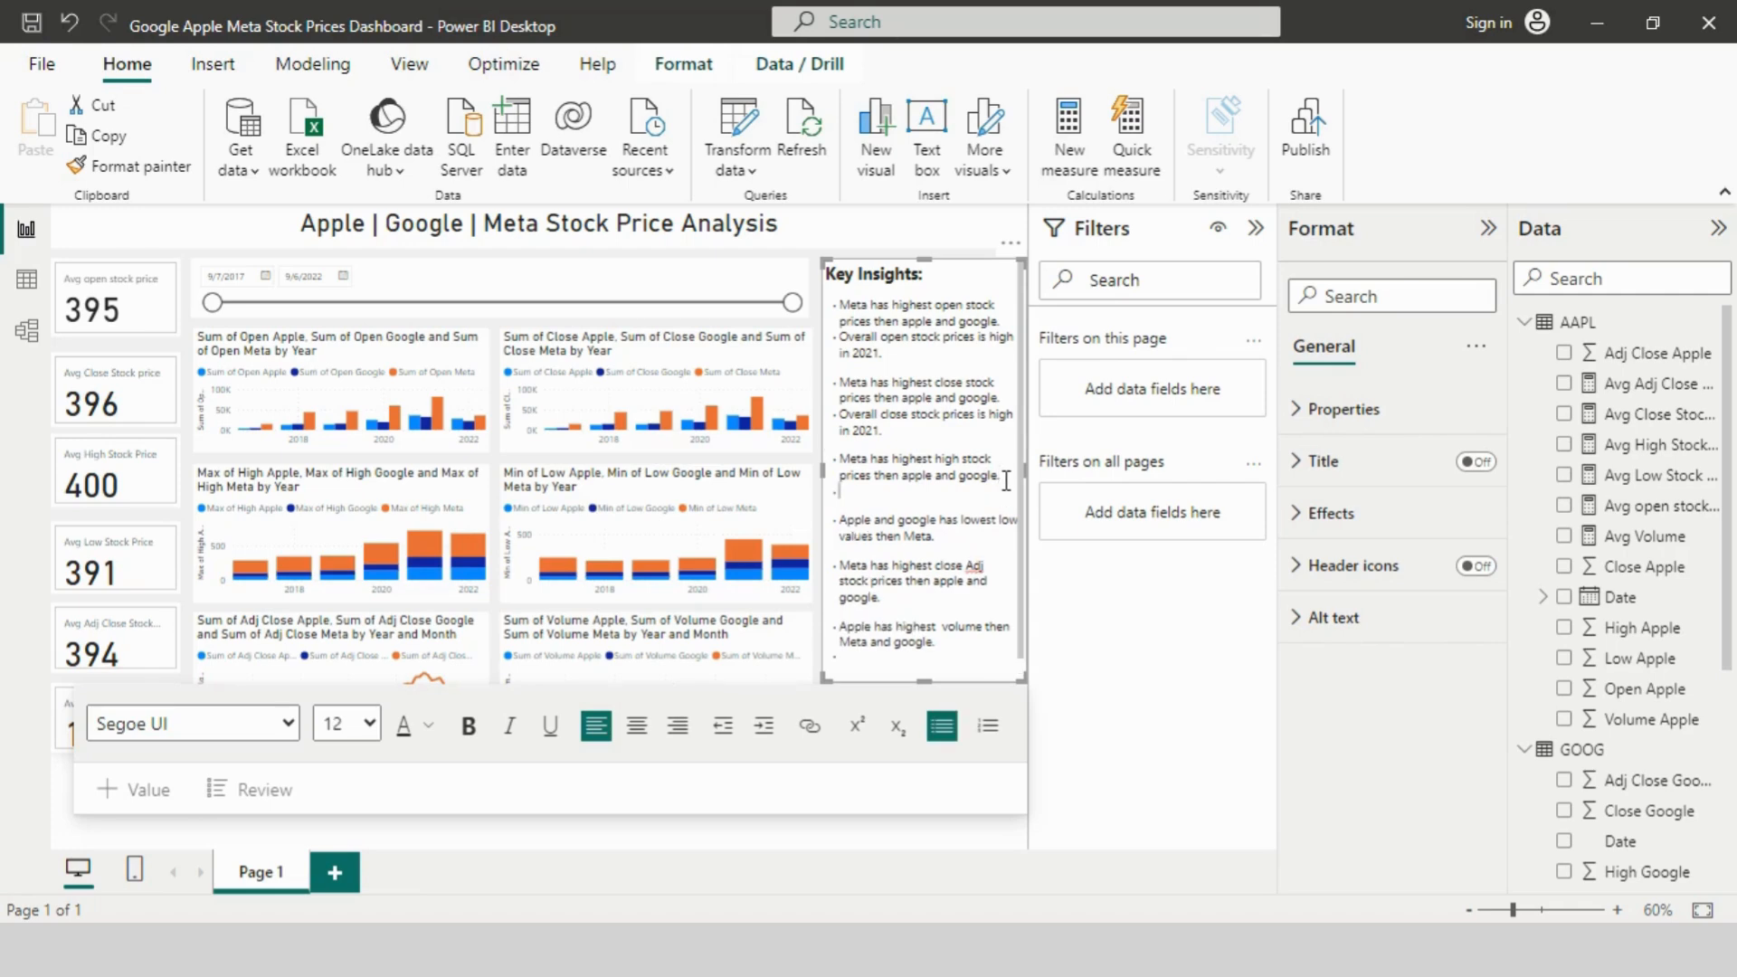
type("Overall open stock prices is high in 2021.")
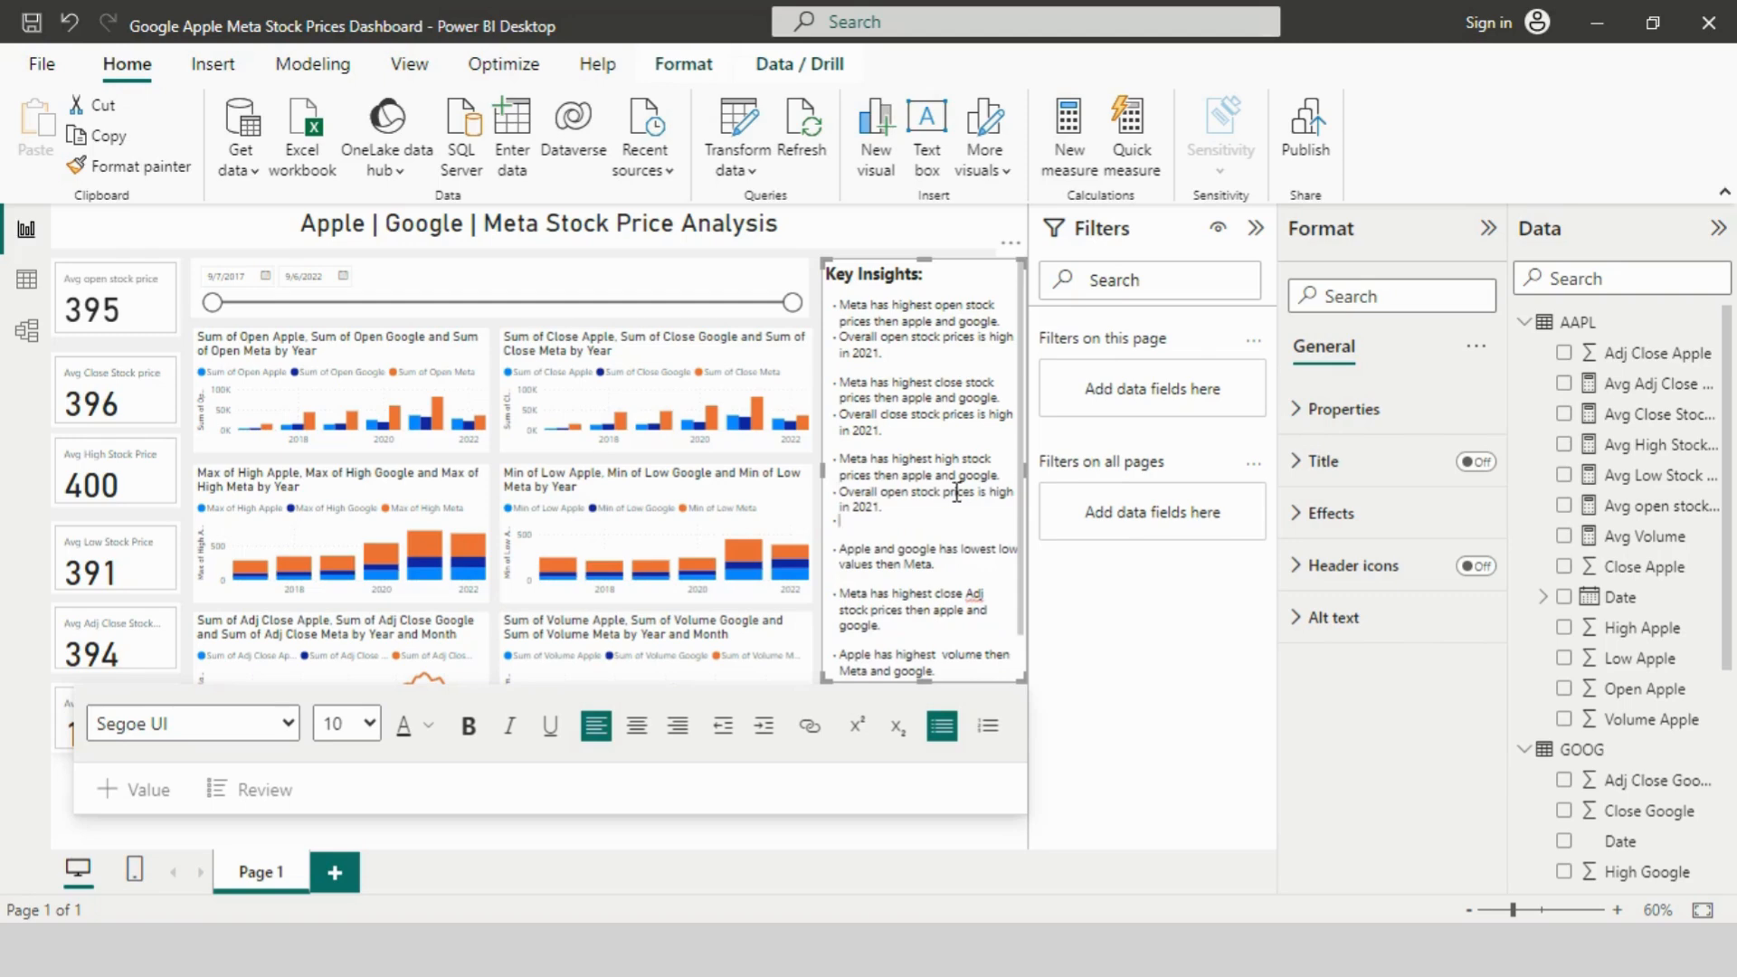
left_click(908, 496)
key("BackSpace")
key("BackSpace")
key("BackSpace")
key("BackSpace")
type("high")
left_click(849, 520)
key("BackSpace")
key("BackSpace")
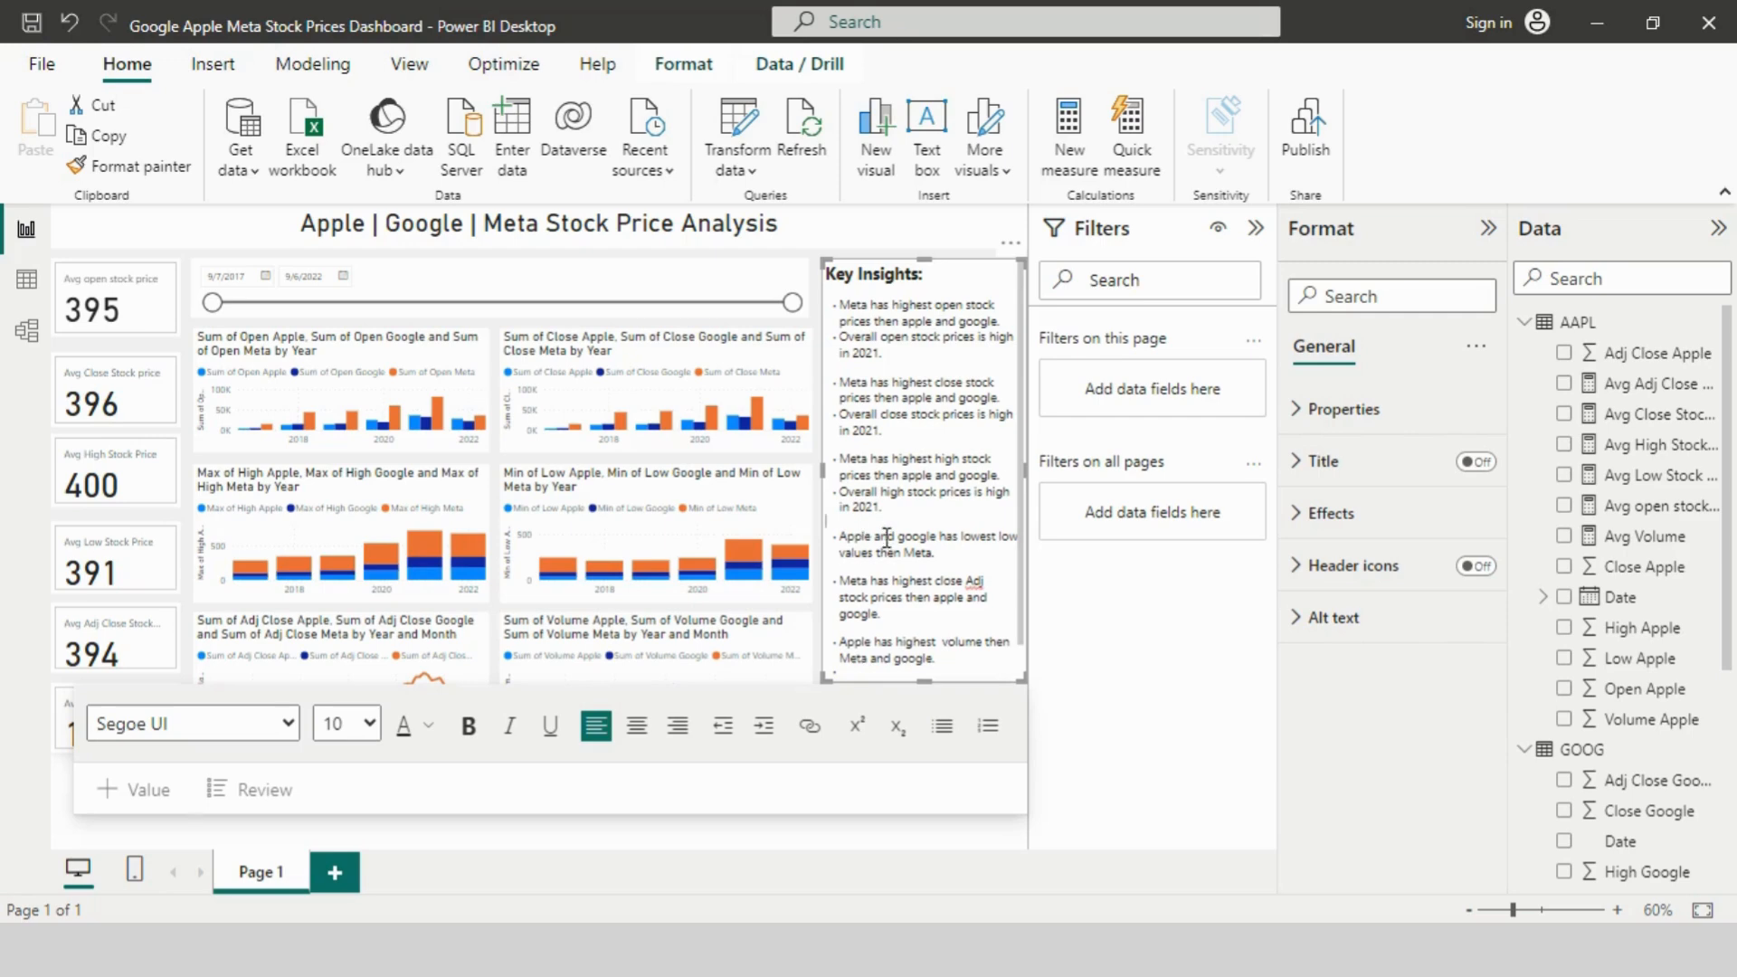
Step: Add the bullet "Overall low stock prices is high in 2021." beneath the low values insight and remove the surplus empty bullet line
left_click(945, 555)
key("Return")
type("Overall open stock prices is high in 2021.")
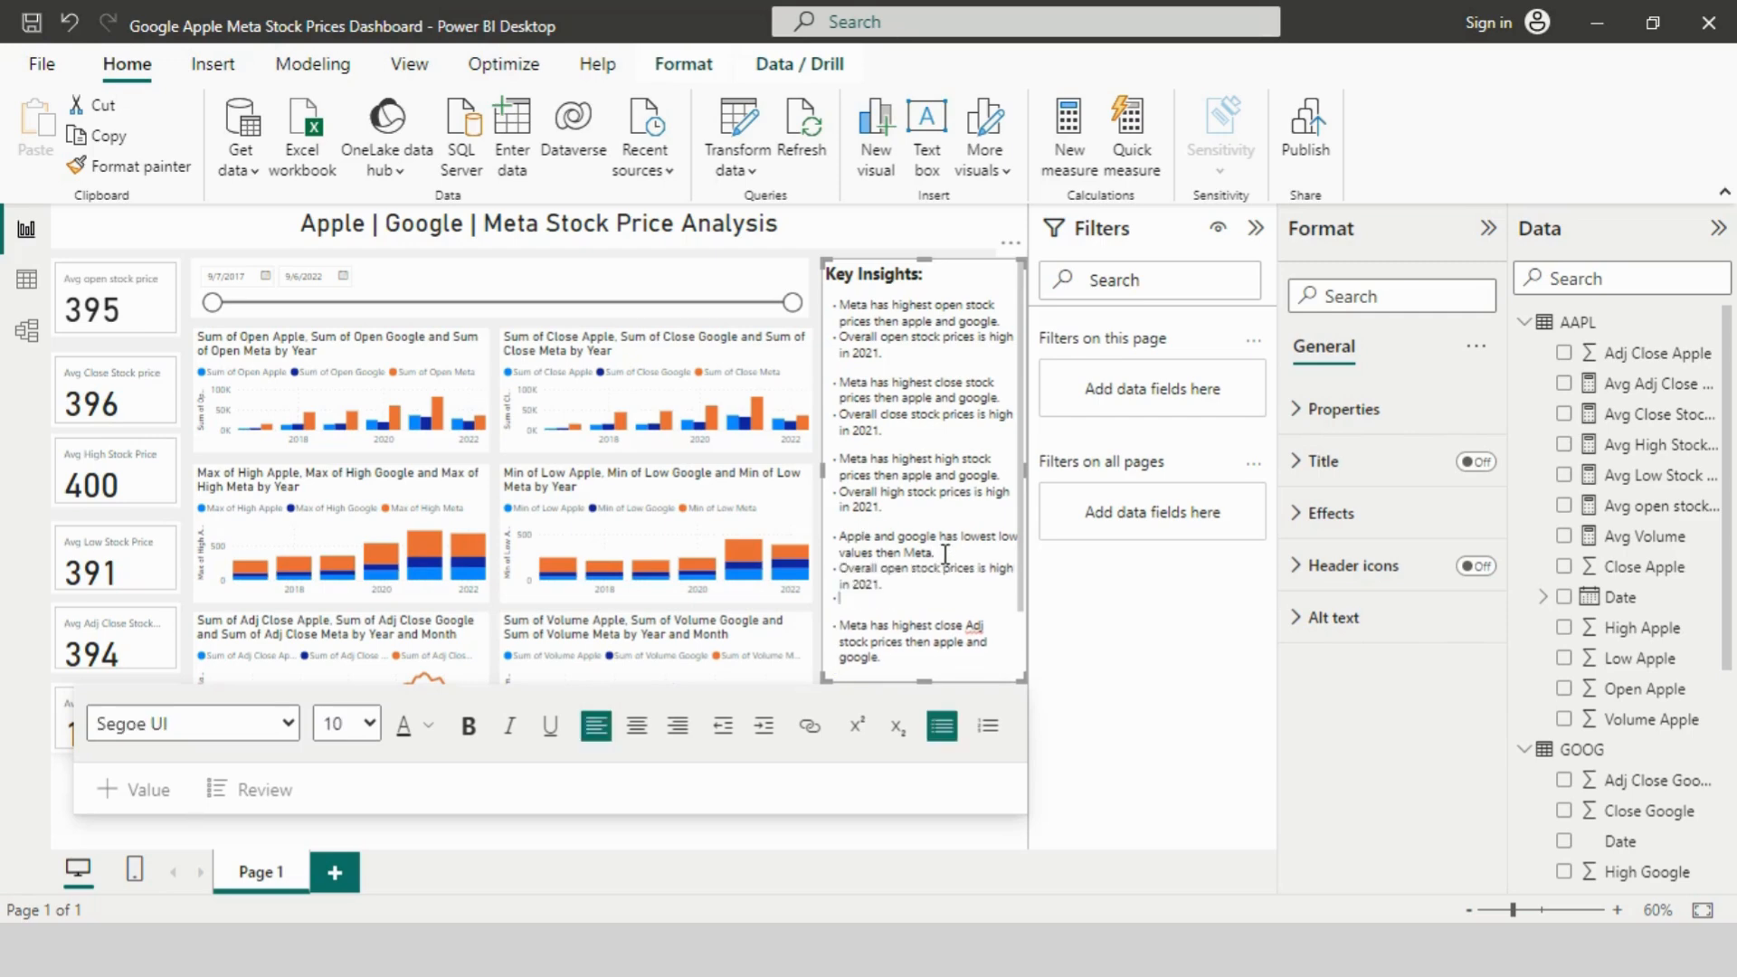
double_click(896, 569)
type("low")
left_click(845, 598)
key("BackSpace")
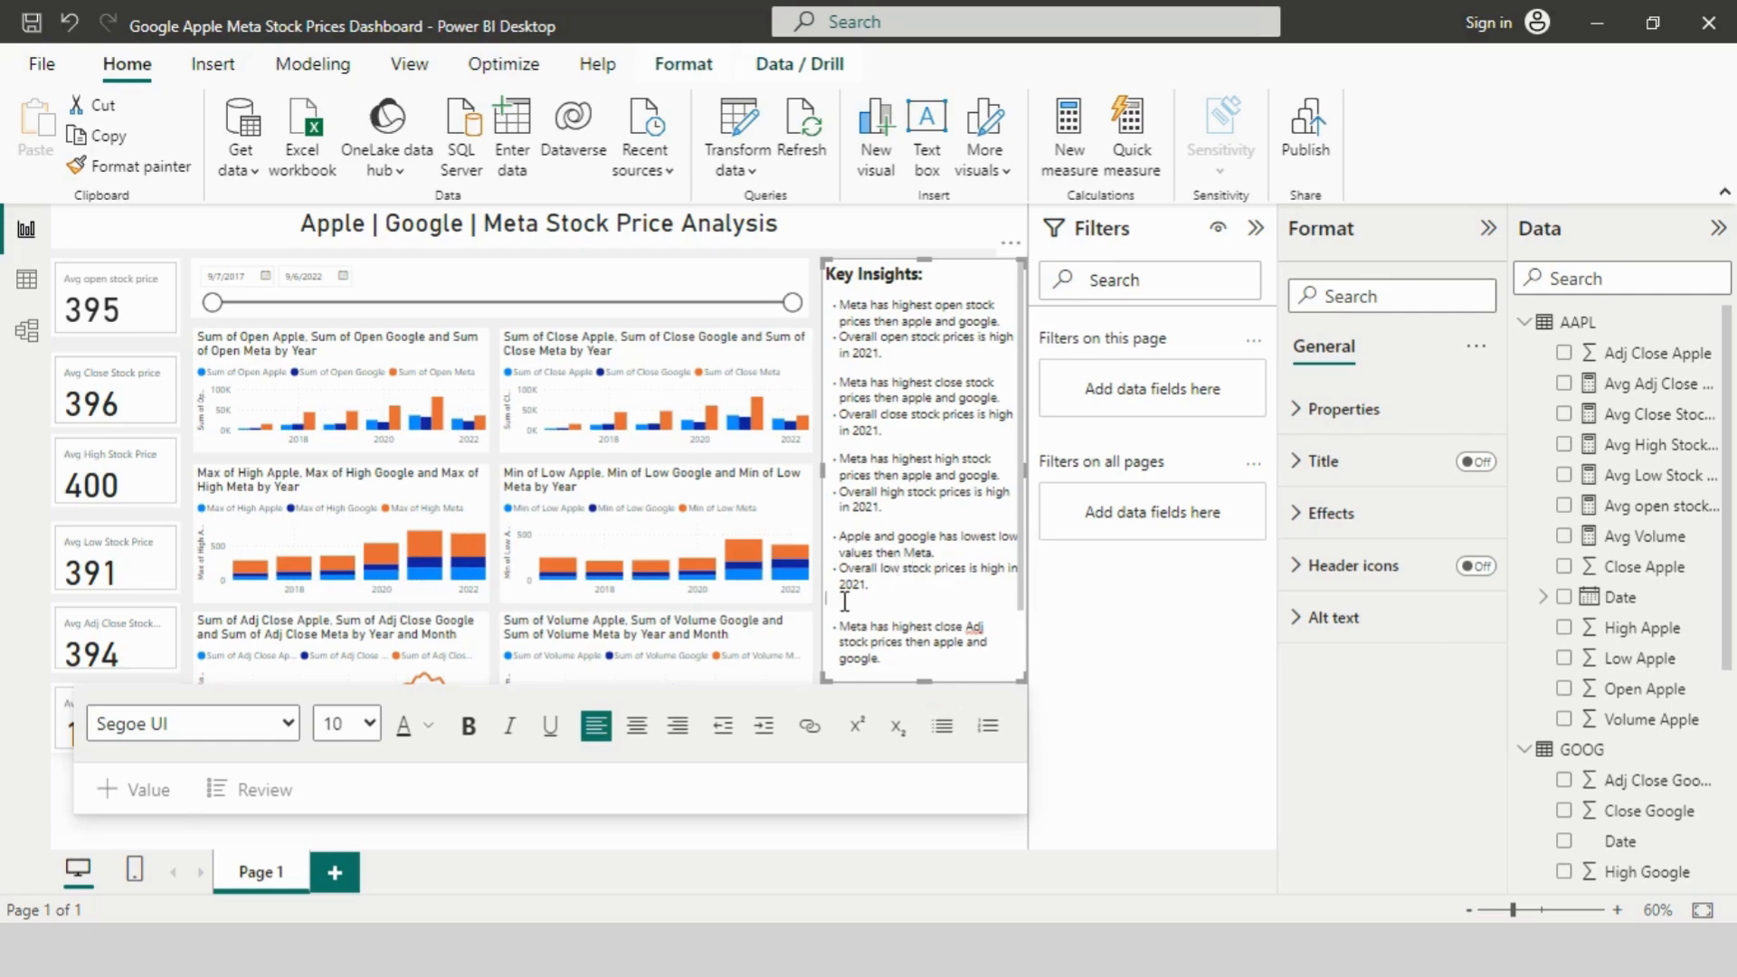
key("BackSpace")
Step: Add the bullet "Overall open stock prices is high in 2021." beneath the close Adj insight and check the peak in the Adj Close chart
left_click(898, 648)
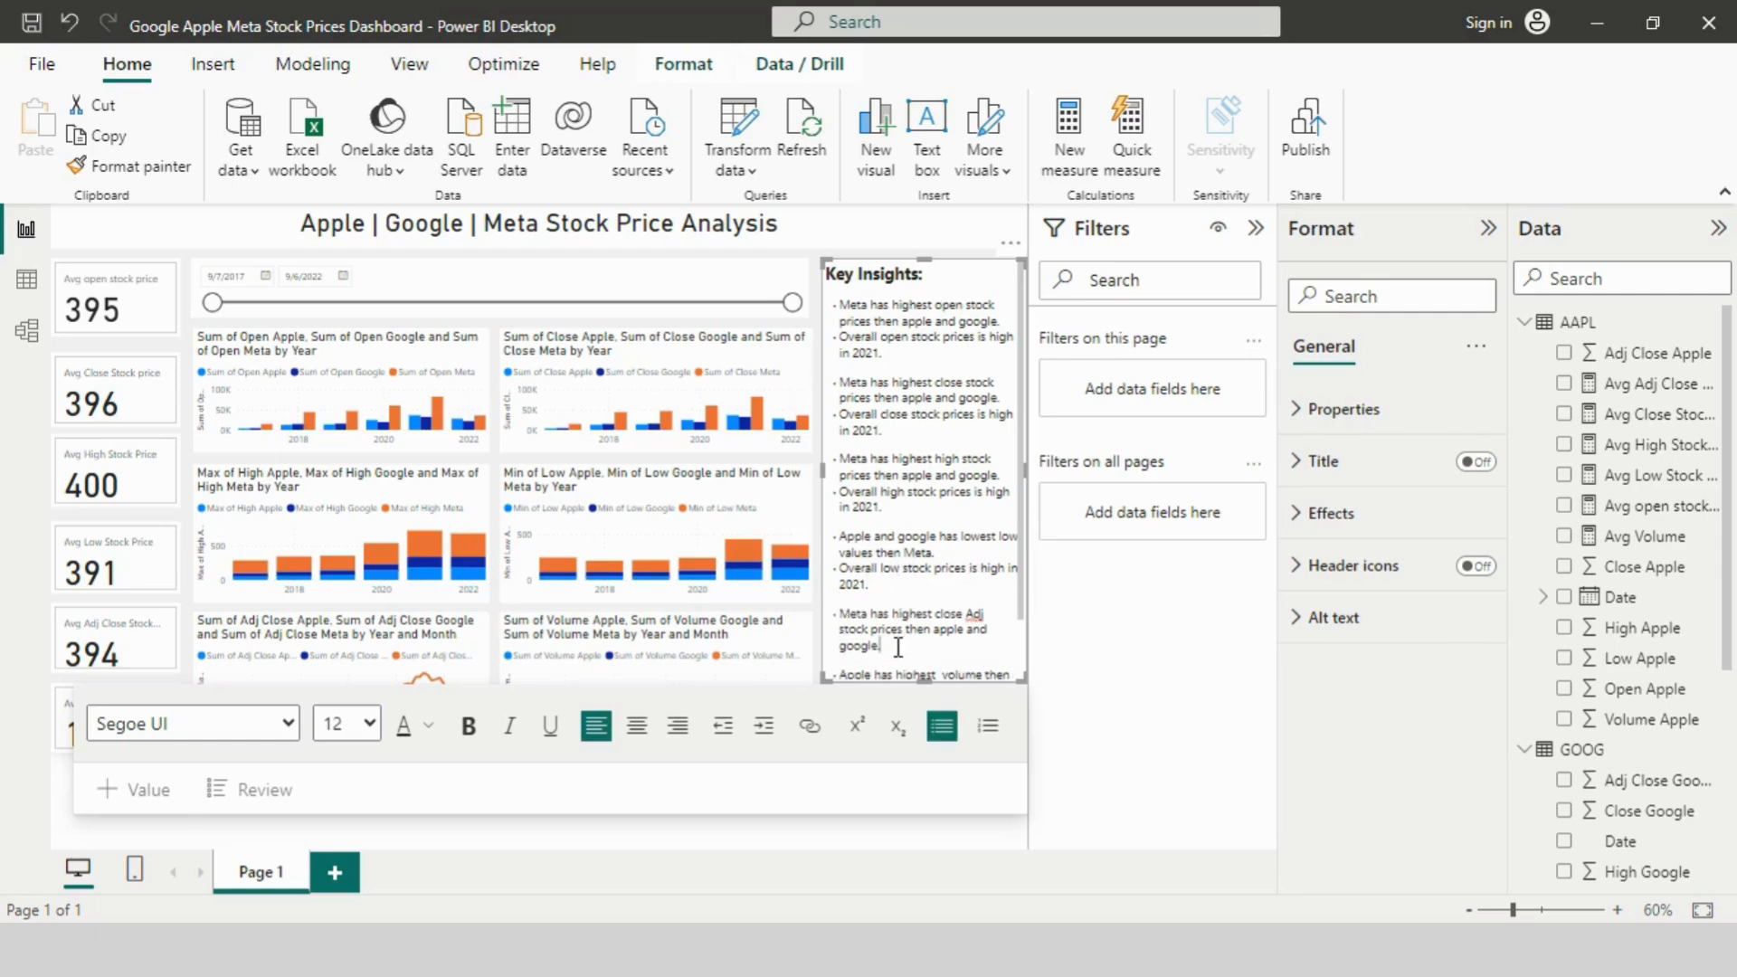
key("Return")
type("Overall open stock prices is high in 2021.")
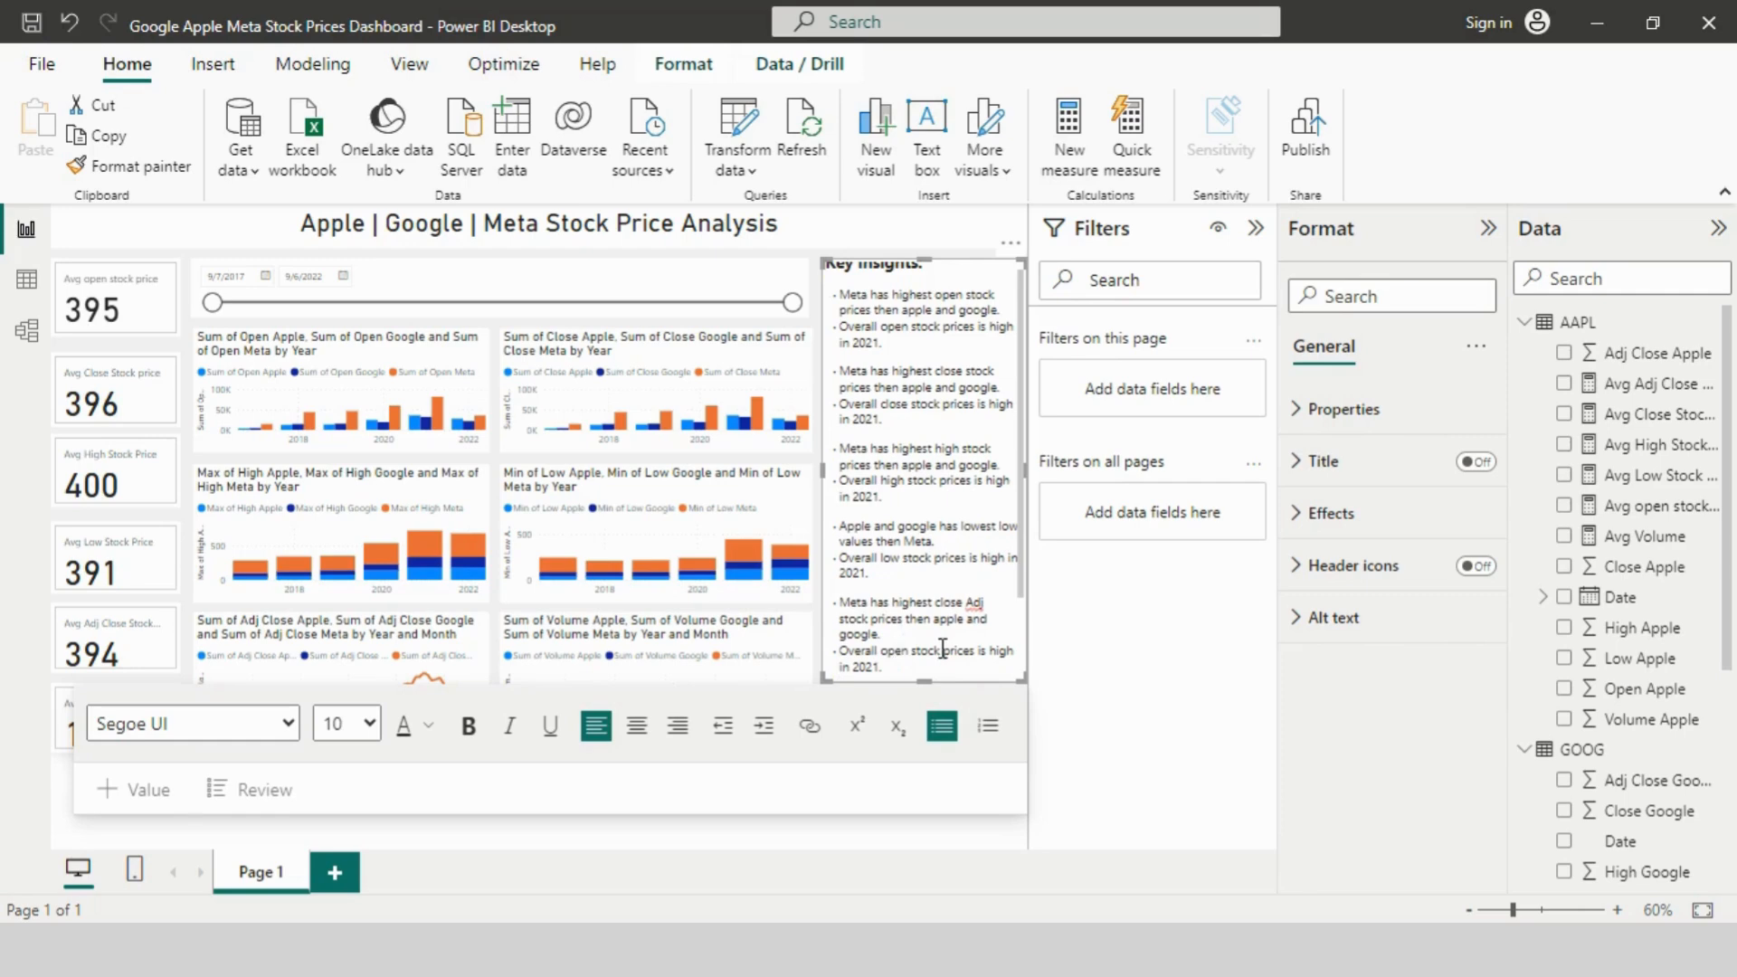
left_click(481, 638)
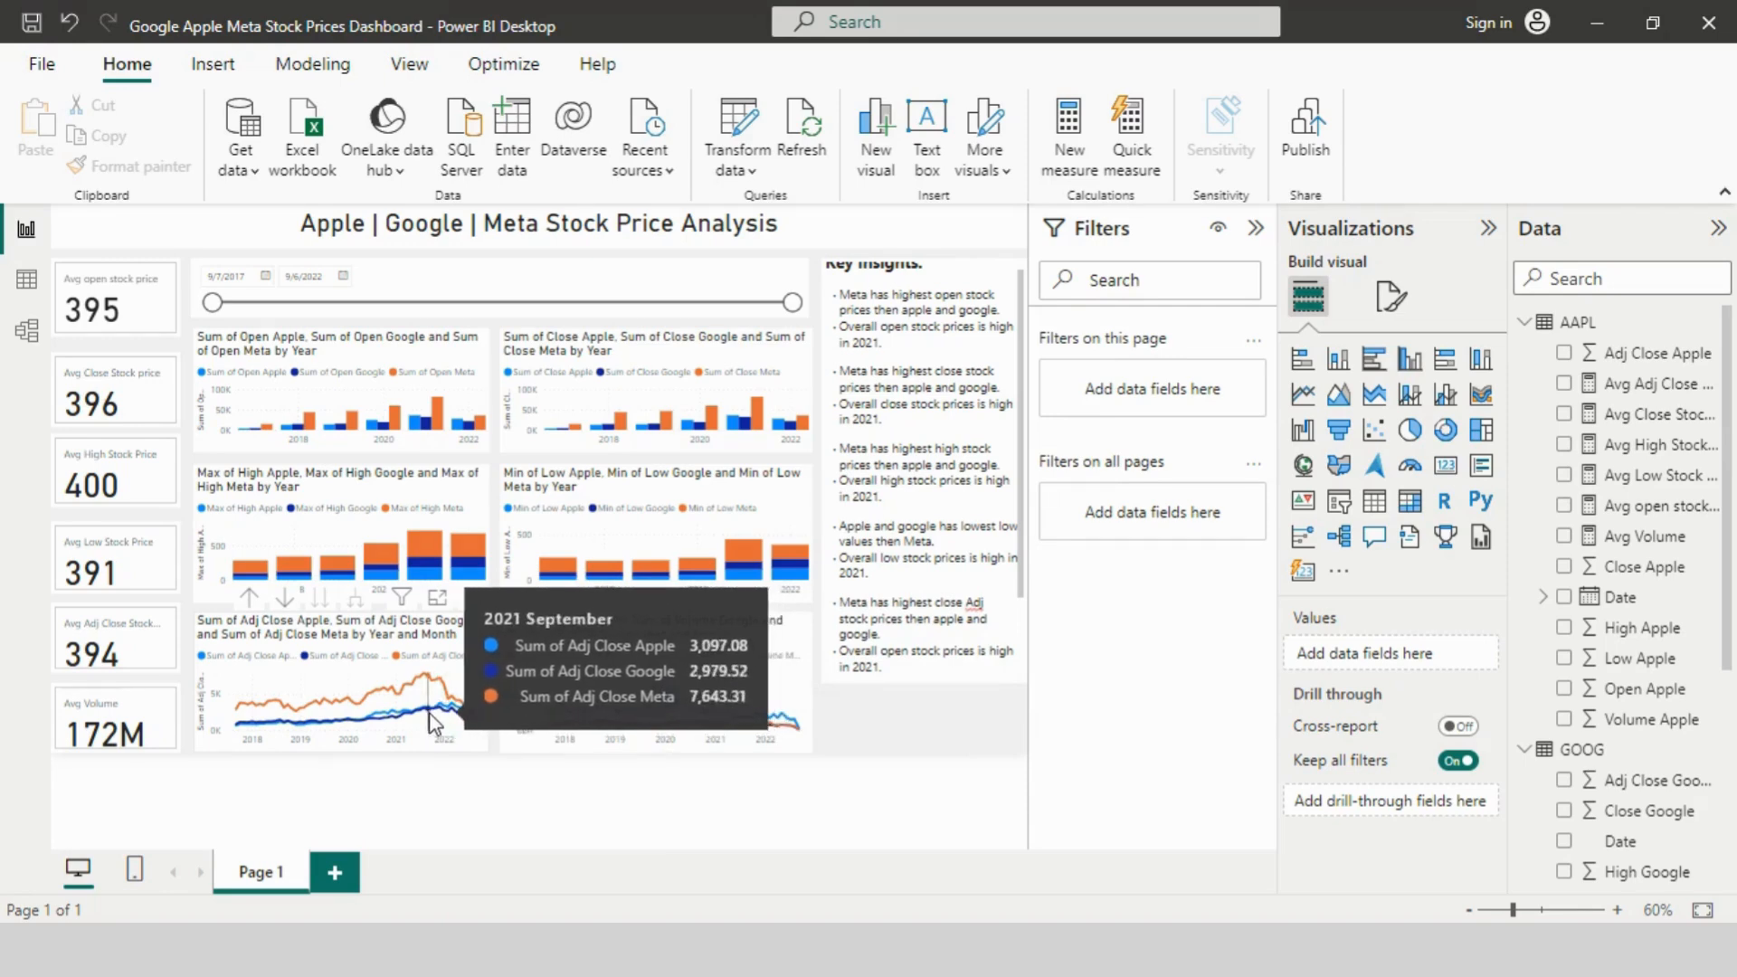
left_click(892, 637)
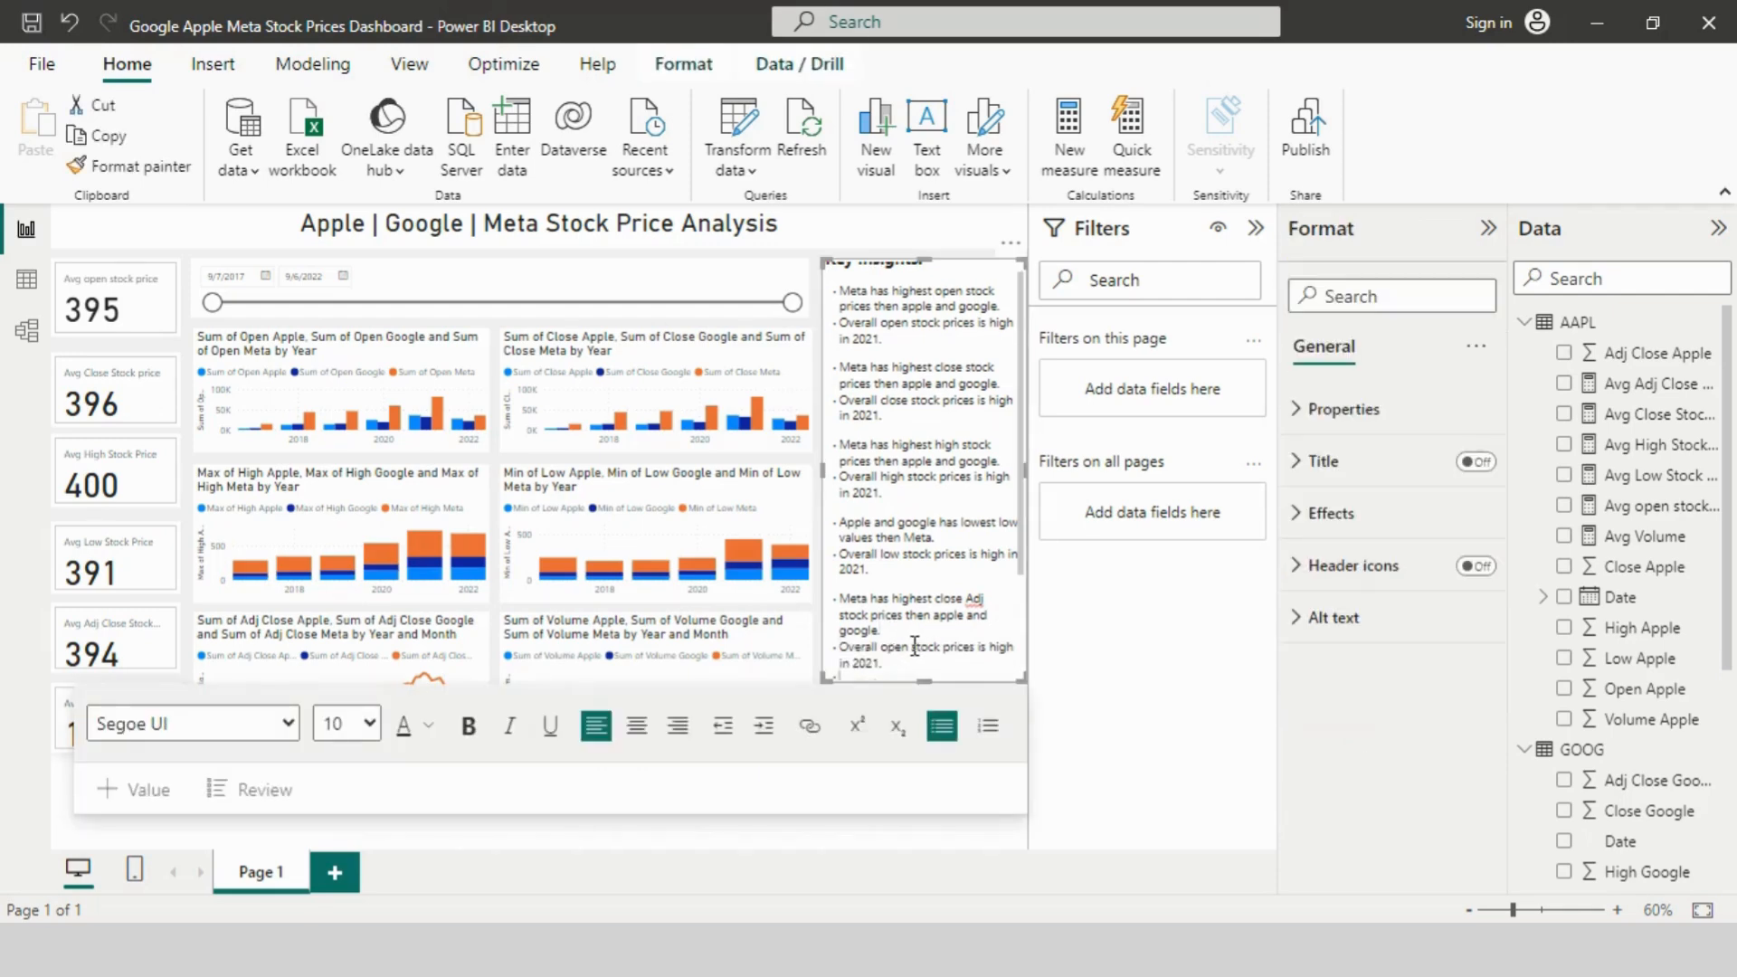
Step: Replace "open" with "close Adj" in the overall bullet beneath the close Adj insight
left_click(911, 648)
key("BackSpace")
key("BackSpace")
key("BackSpace")
key("BackSpace")
type("A")
key("BackSpace")
type("close Adj")
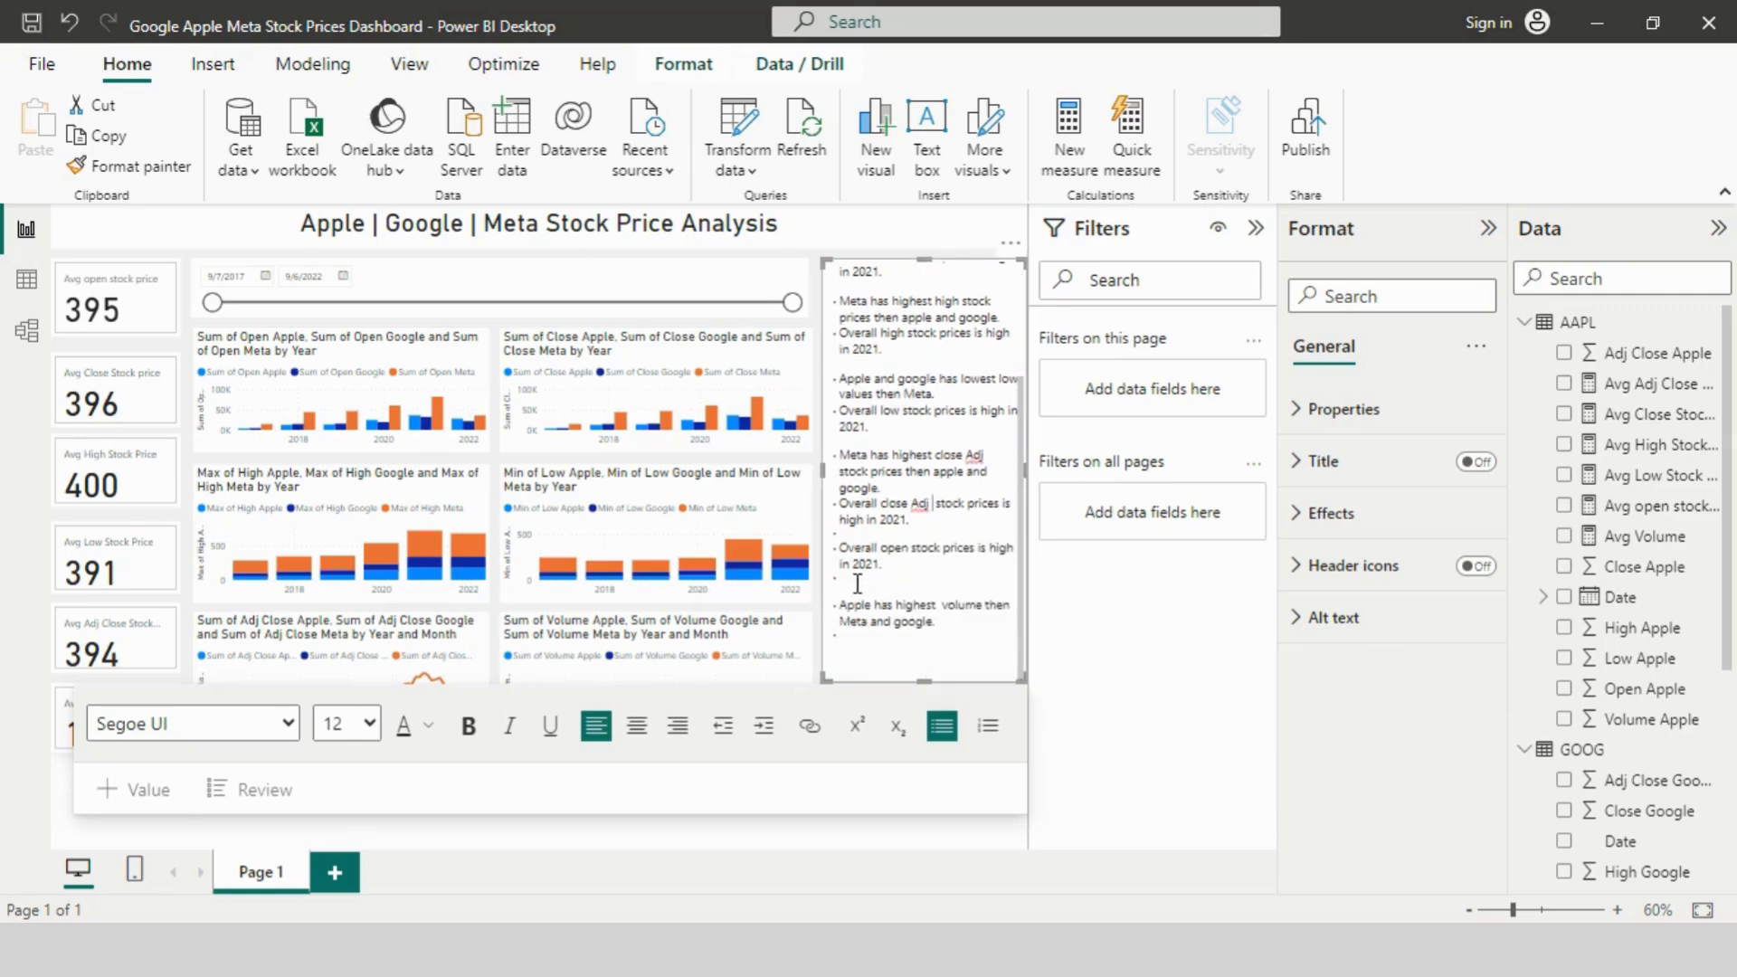
left_click(856, 536)
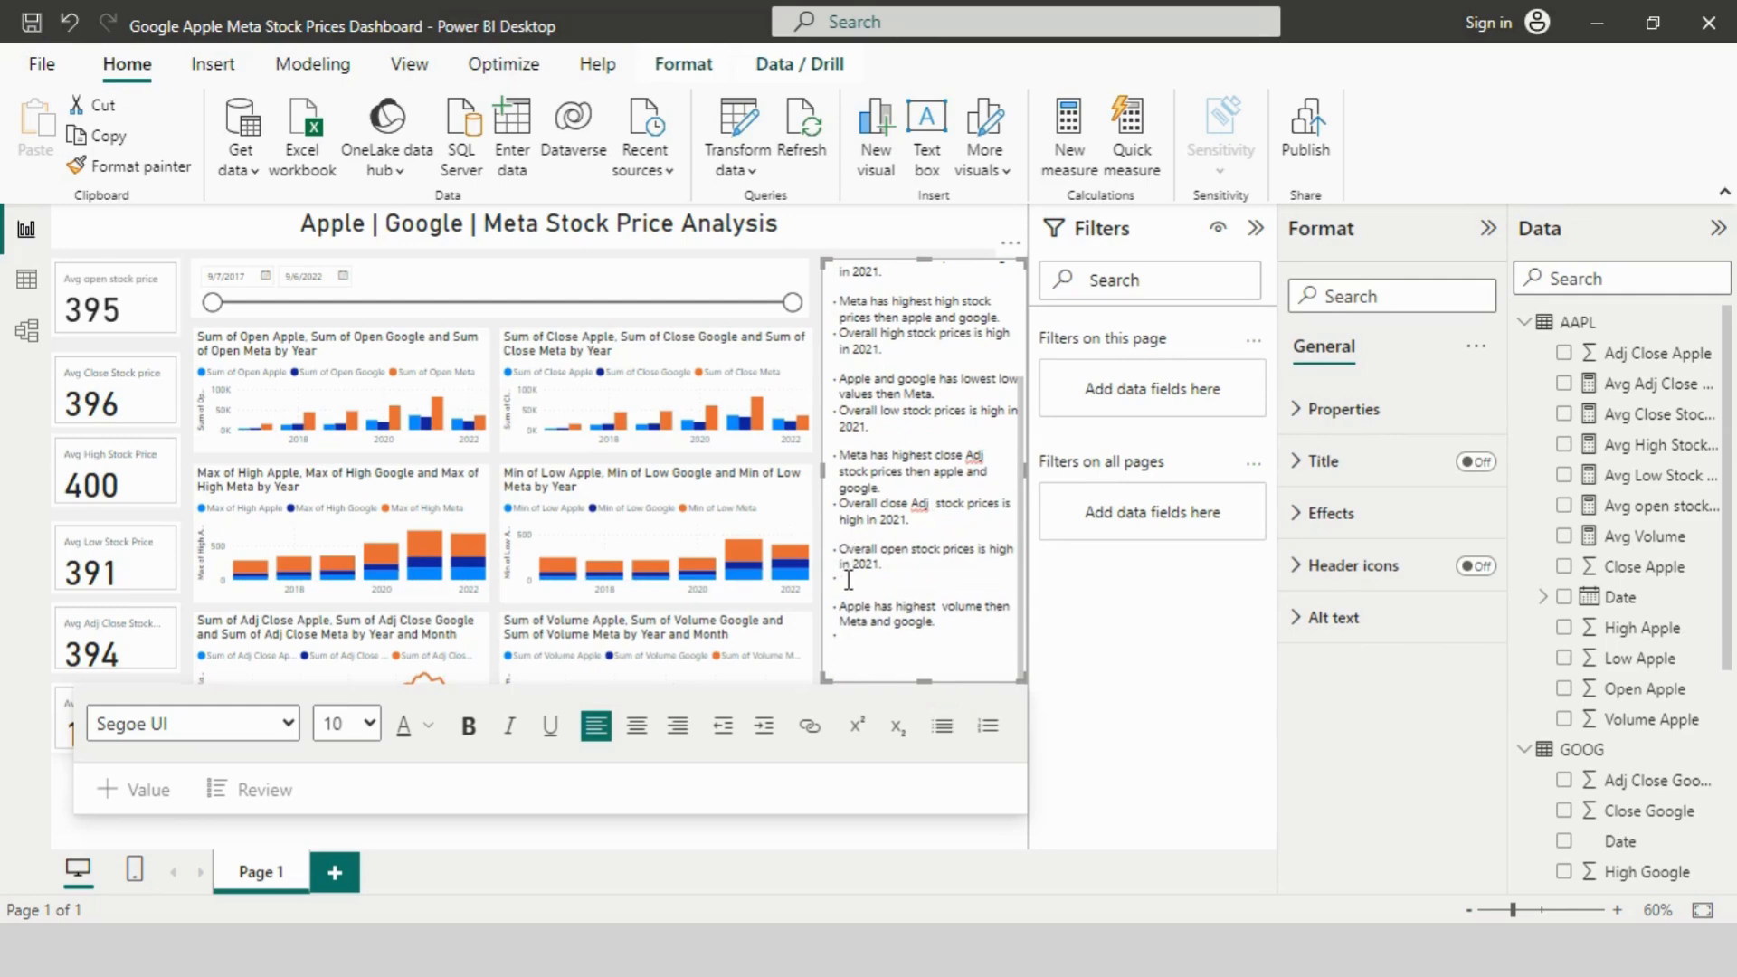
type("Overall open stock prices is high in 2021.")
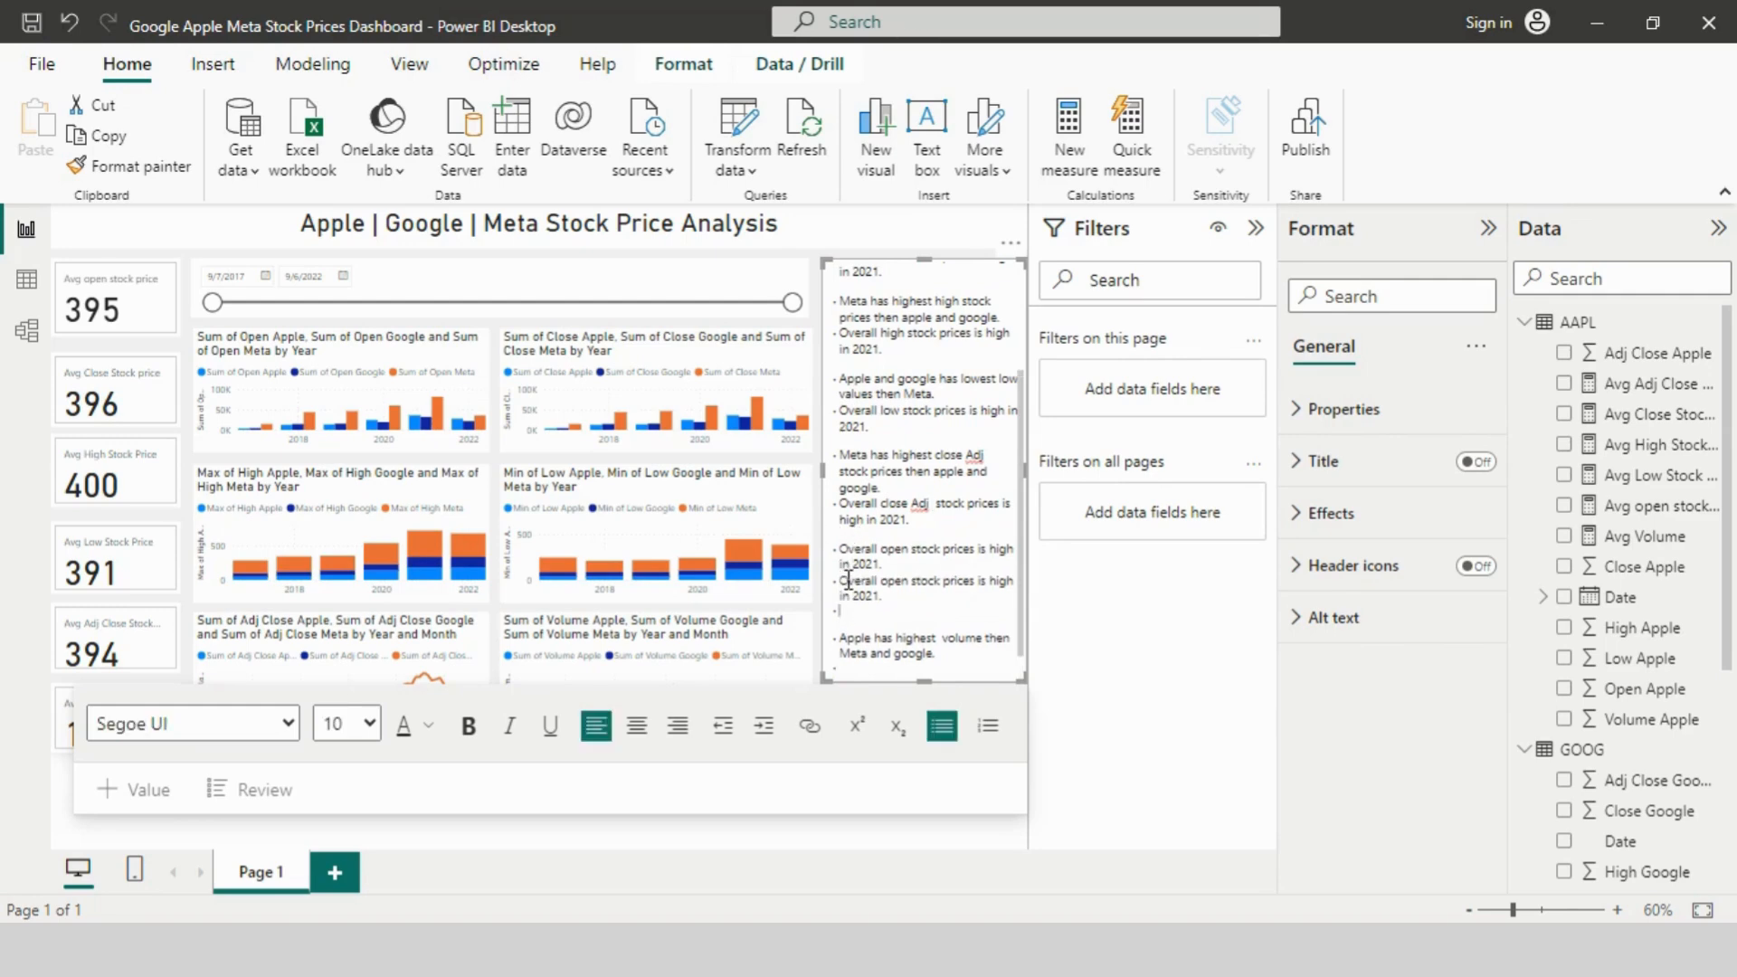
left_click(974, 582)
key("BackSpace")
key("BackSpace")
key("BackSpace")
key("BackSpace")
key("BackSpace")
Step: Delete the surplus overall open stock bullets and empty bullet lines beneath the overall close Adj bullet
left_click(886, 490)
key("Return")
left_click(844, 549)
key("BackSpace")
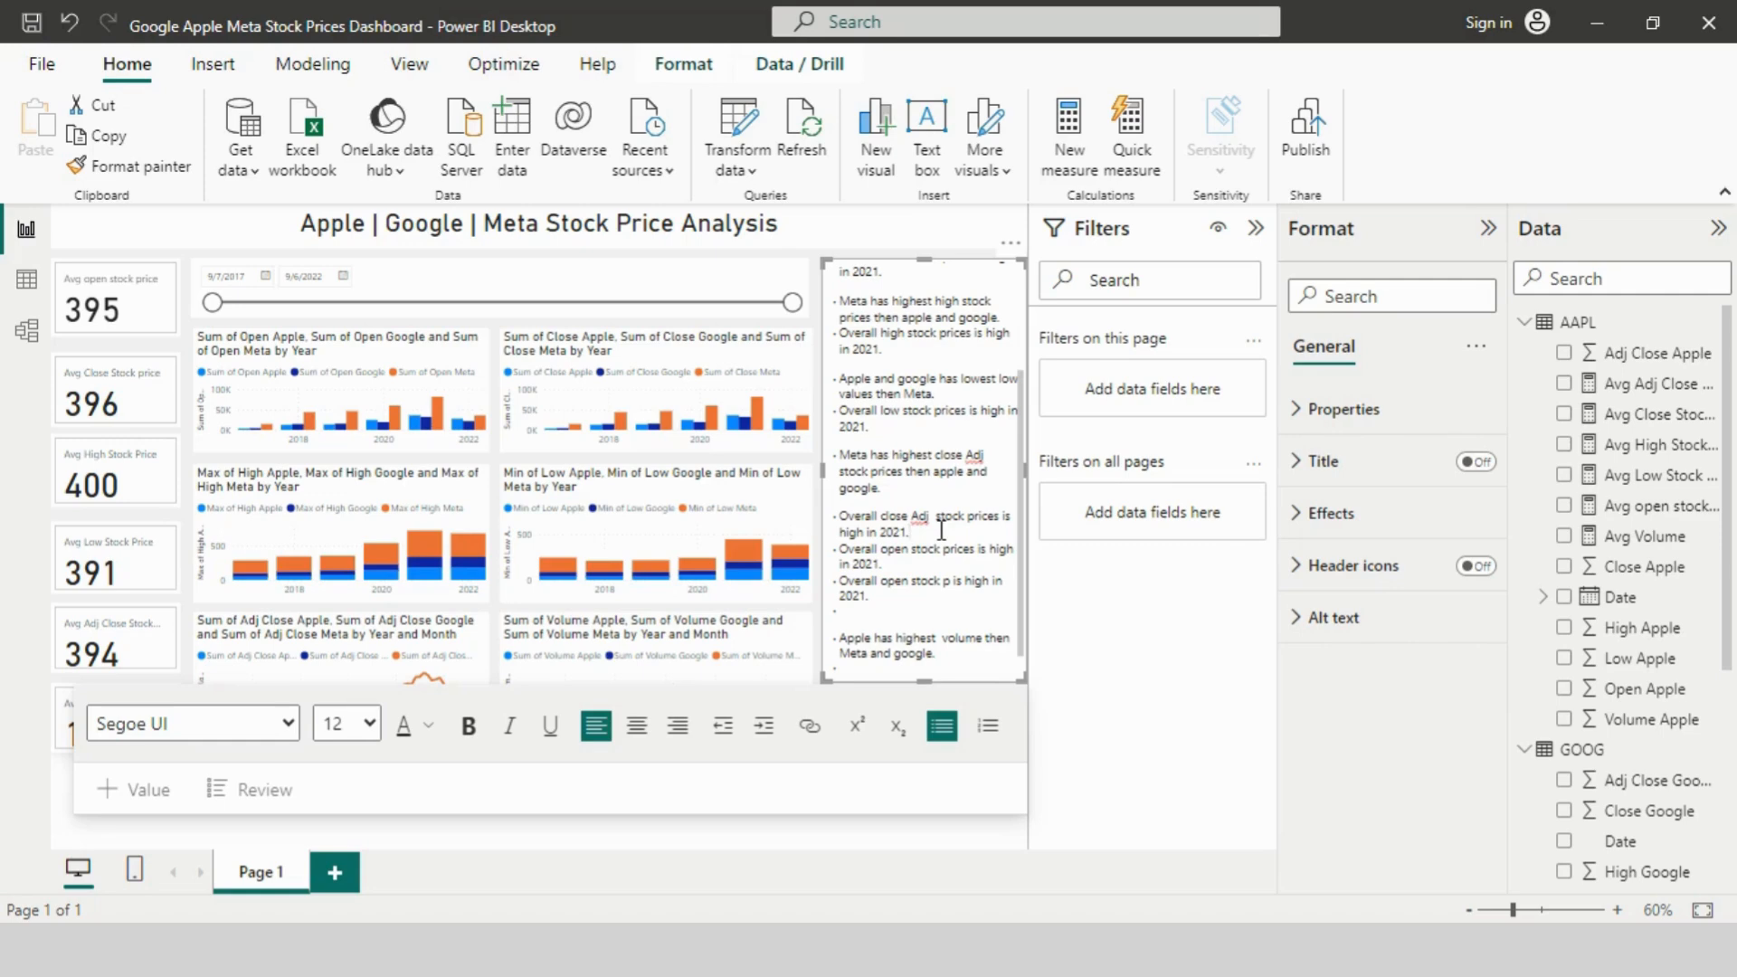
left_click(846, 504)
key("BackSpace")
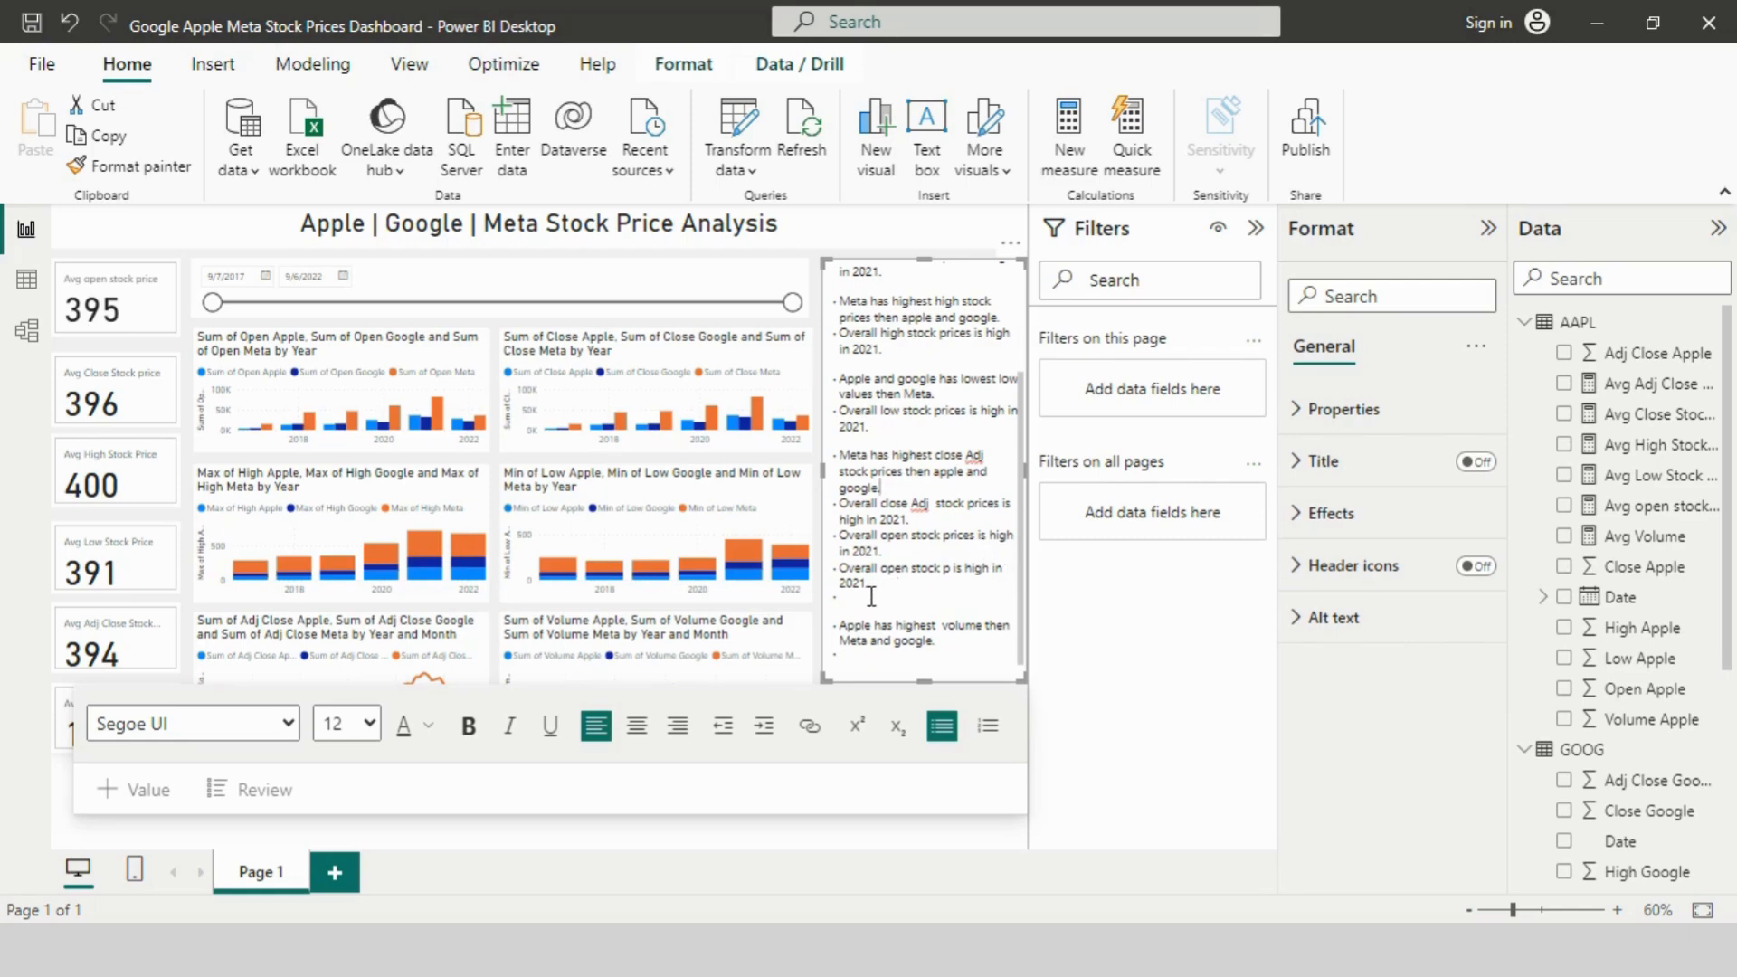
left_click_drag(867, 587, 841, 529)
key("BackSpace")
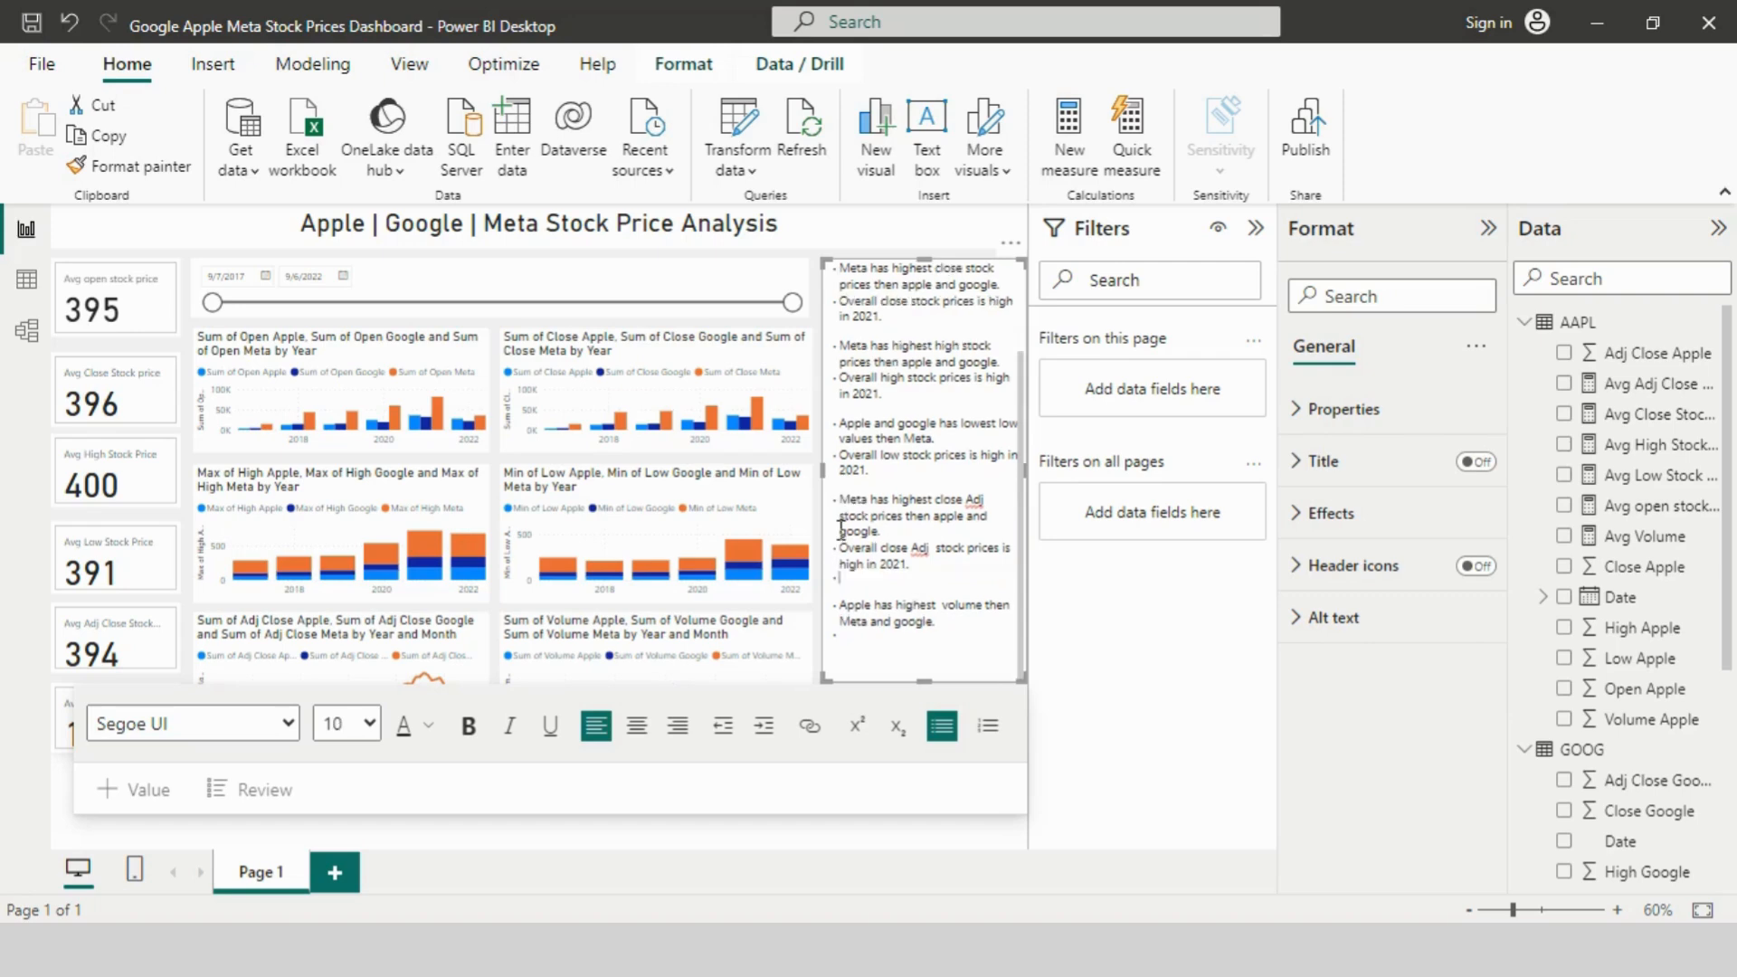
key("BackSpace")
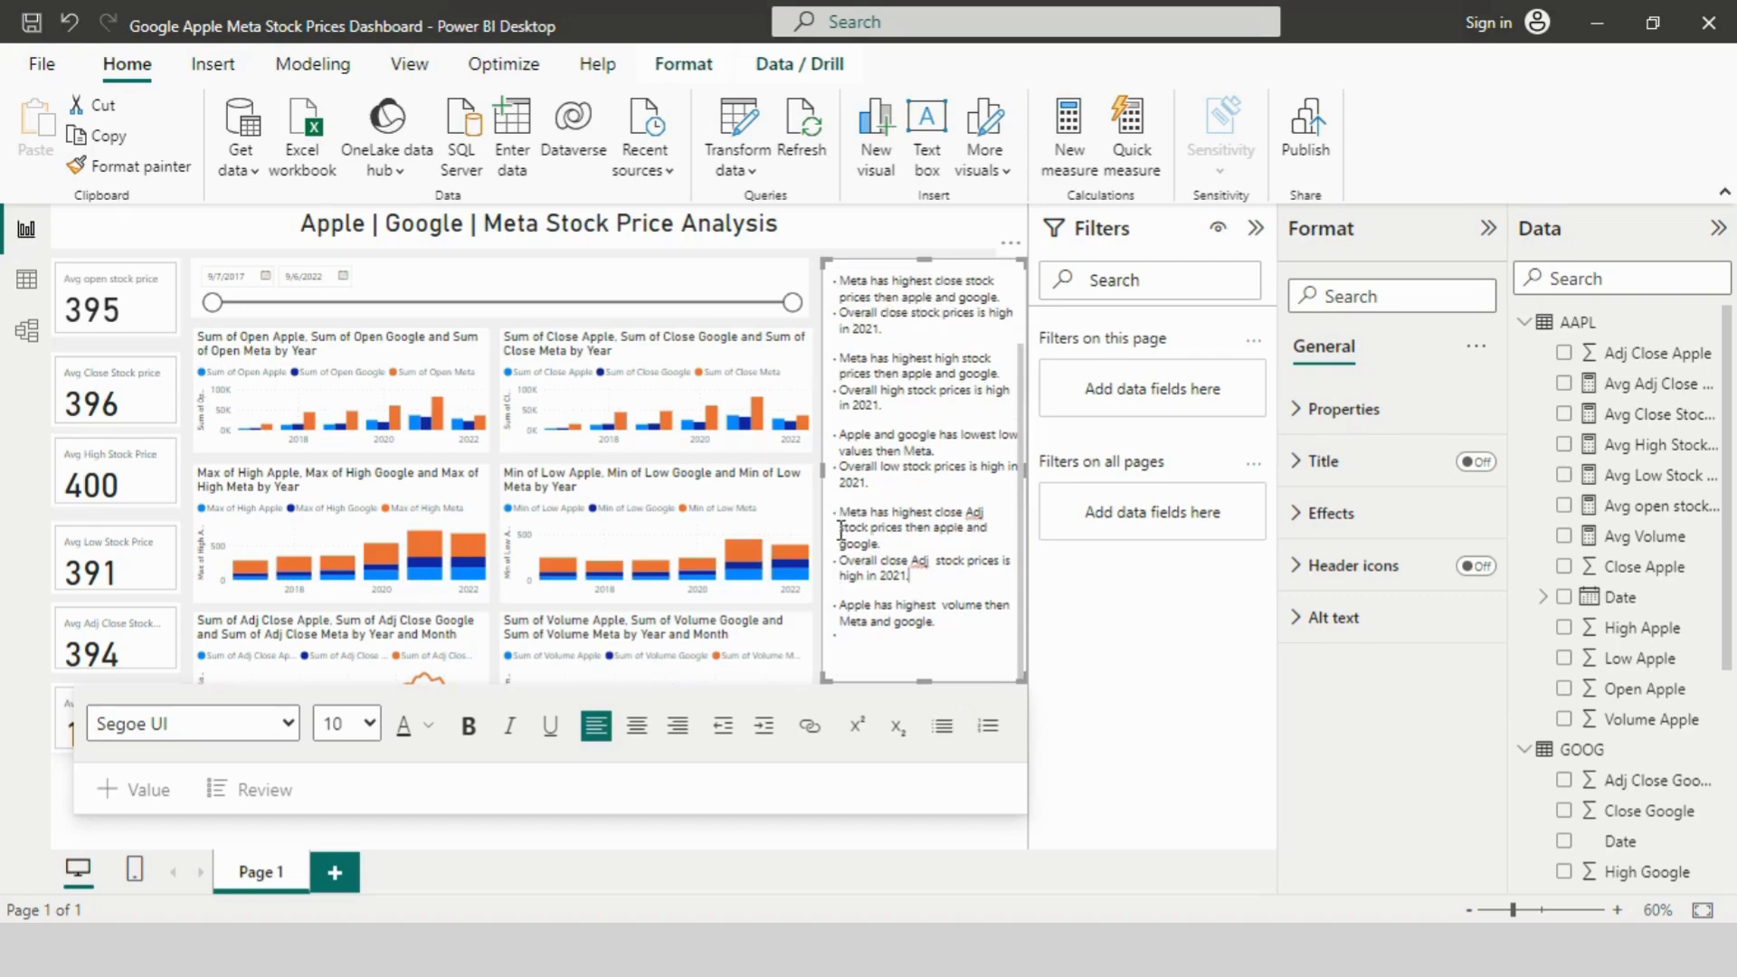
Step: Add the bullet "Overall volume is high in 2021." beneath the highest volume insight
left_click(848, 636)
type("Overall open stock prices is high in 2021.")
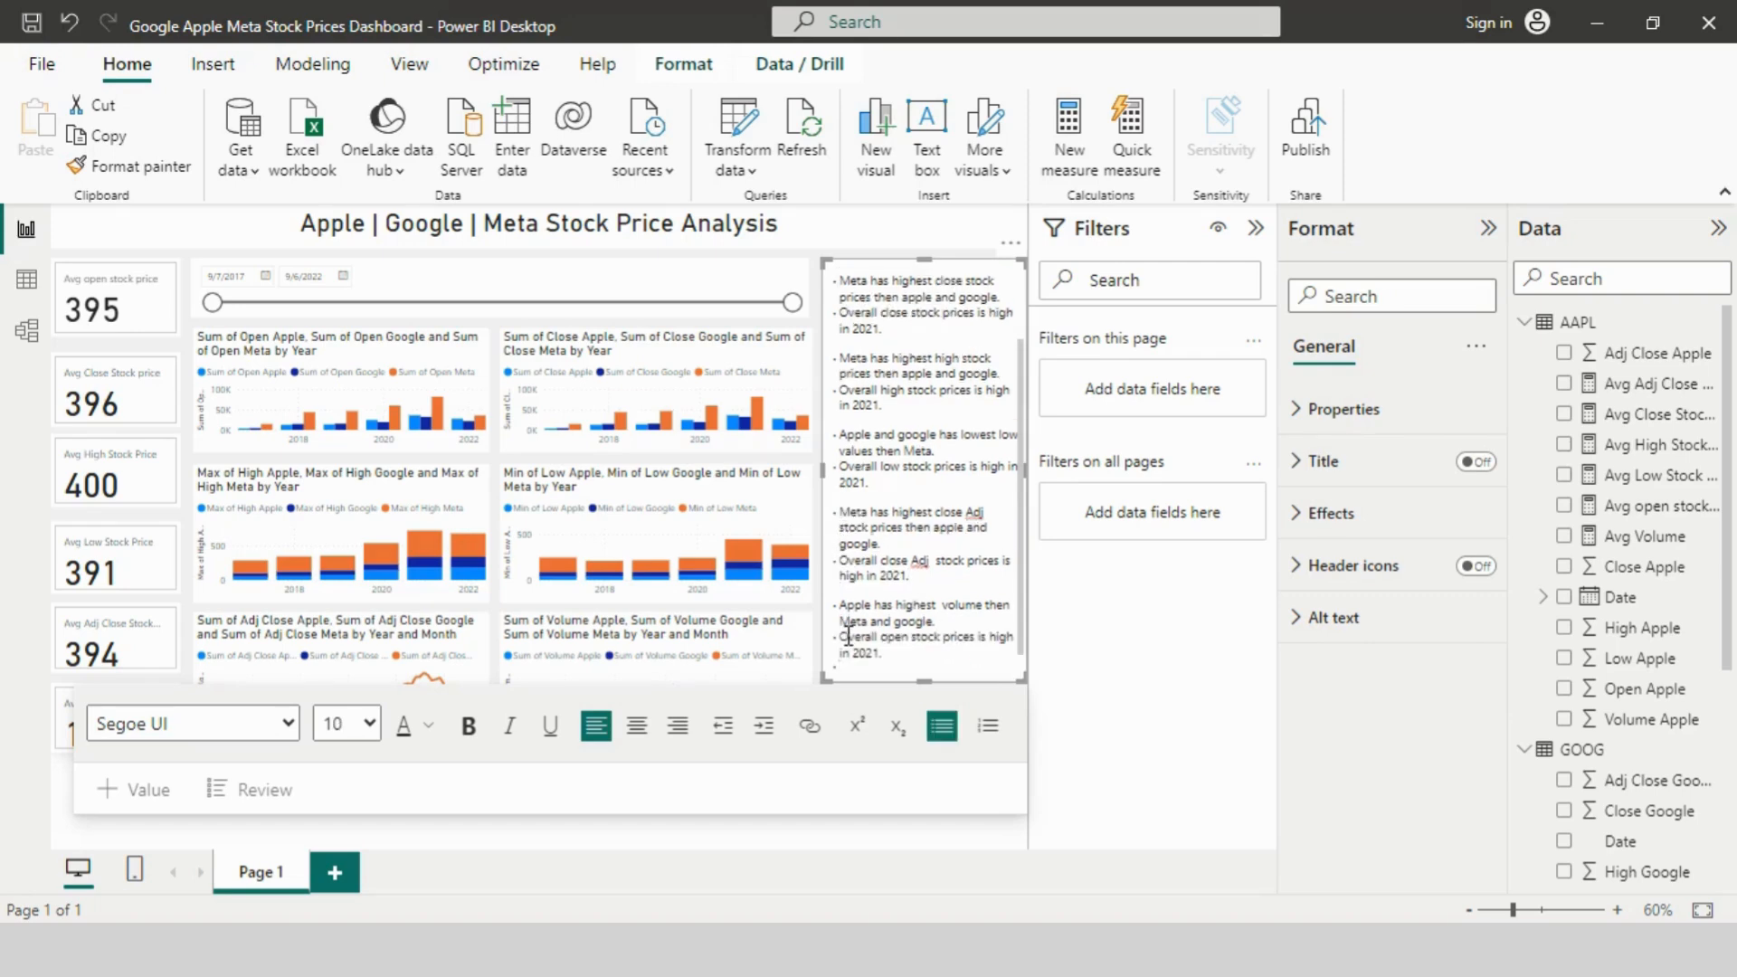
left_click(977, 636)
key("BackSpace")
key("BackSpace")
key("BackSpace")
key("BackSpace")
key("BackSpace")
key("BackSpace")
key("BackSpace")
key("BackSpace")
key("BackSpace")
key("BackSpace")
key("BackSpace")
key("BackSpace")
key("BackSpace")
key("BackSpace")
key("BackSpace")
key("BackSpace")
key("BackSpace")
type("volume")
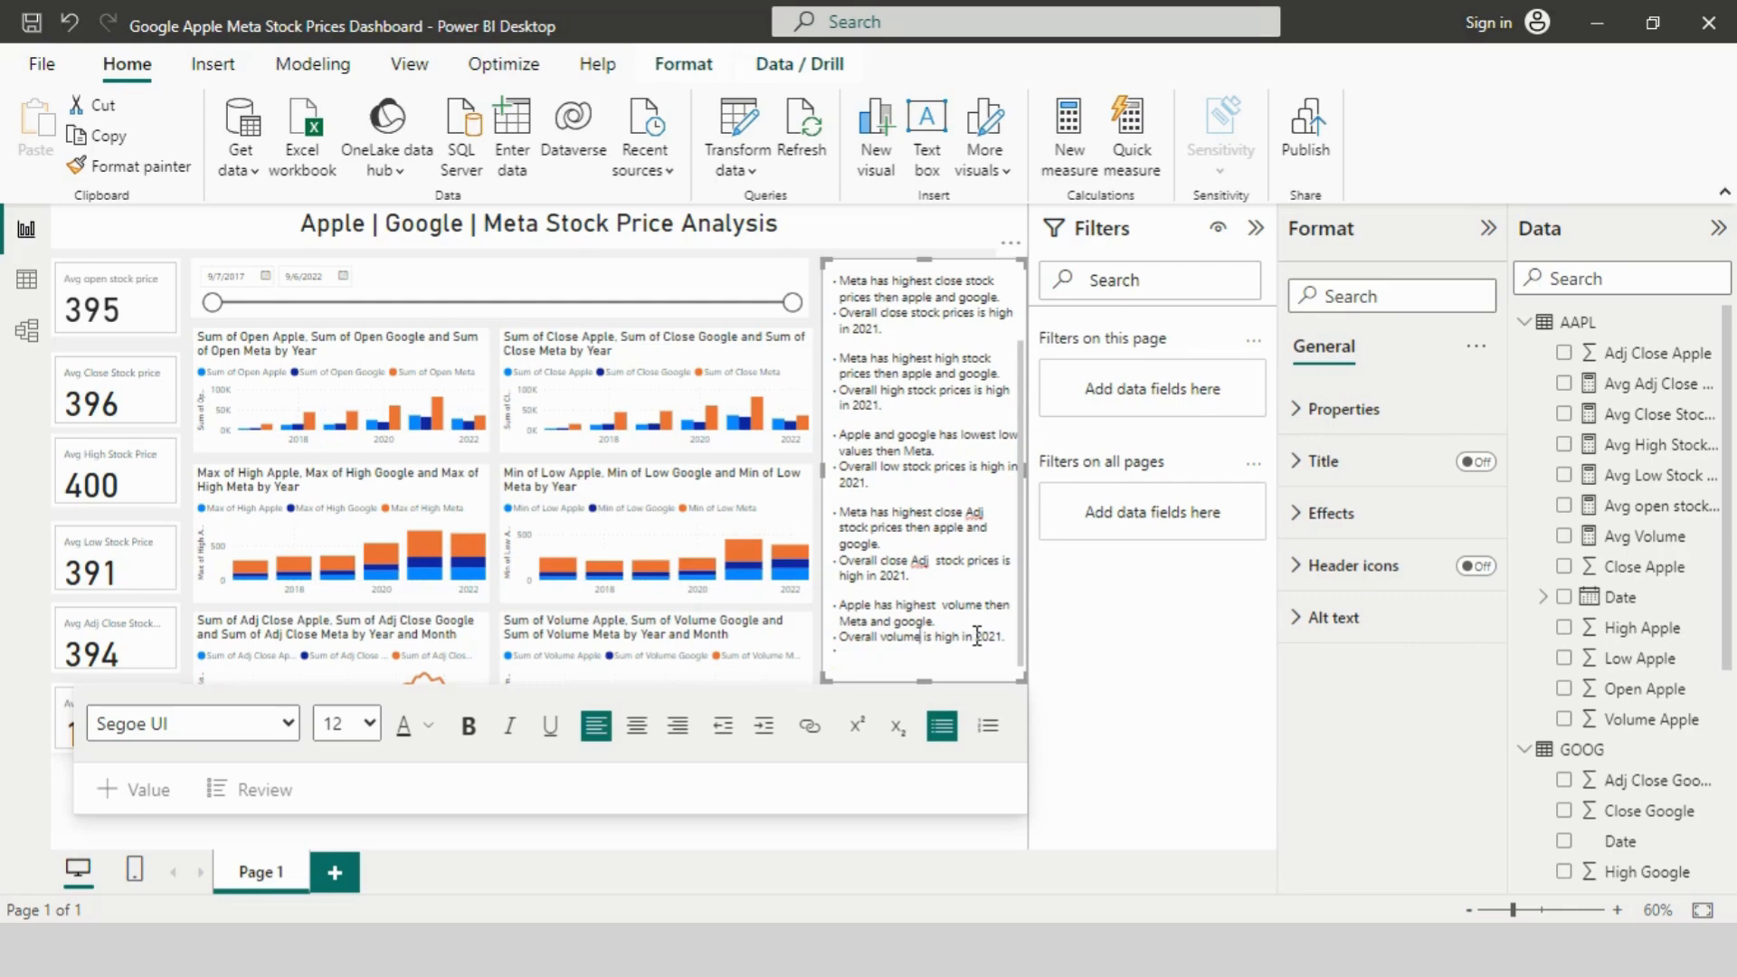
Step: Check the peak year in the volume chart and set the year in the overall volume bullet to 2020
left_click(660, 654)
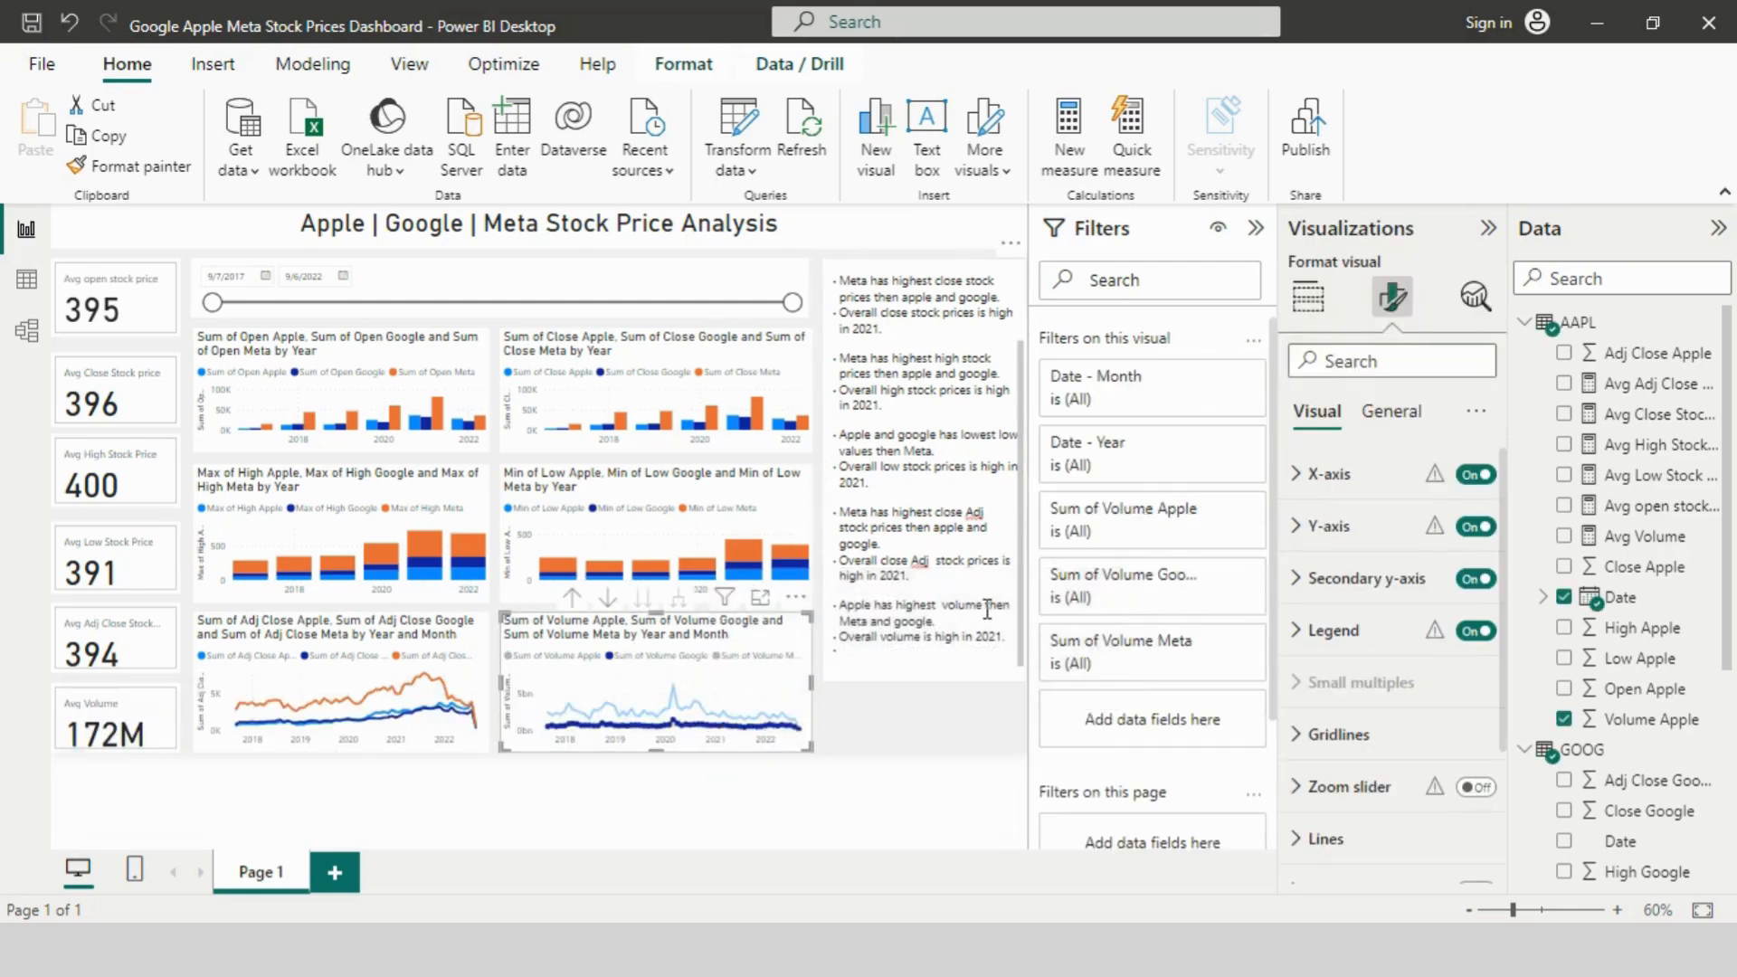
left_click(1003, 638)
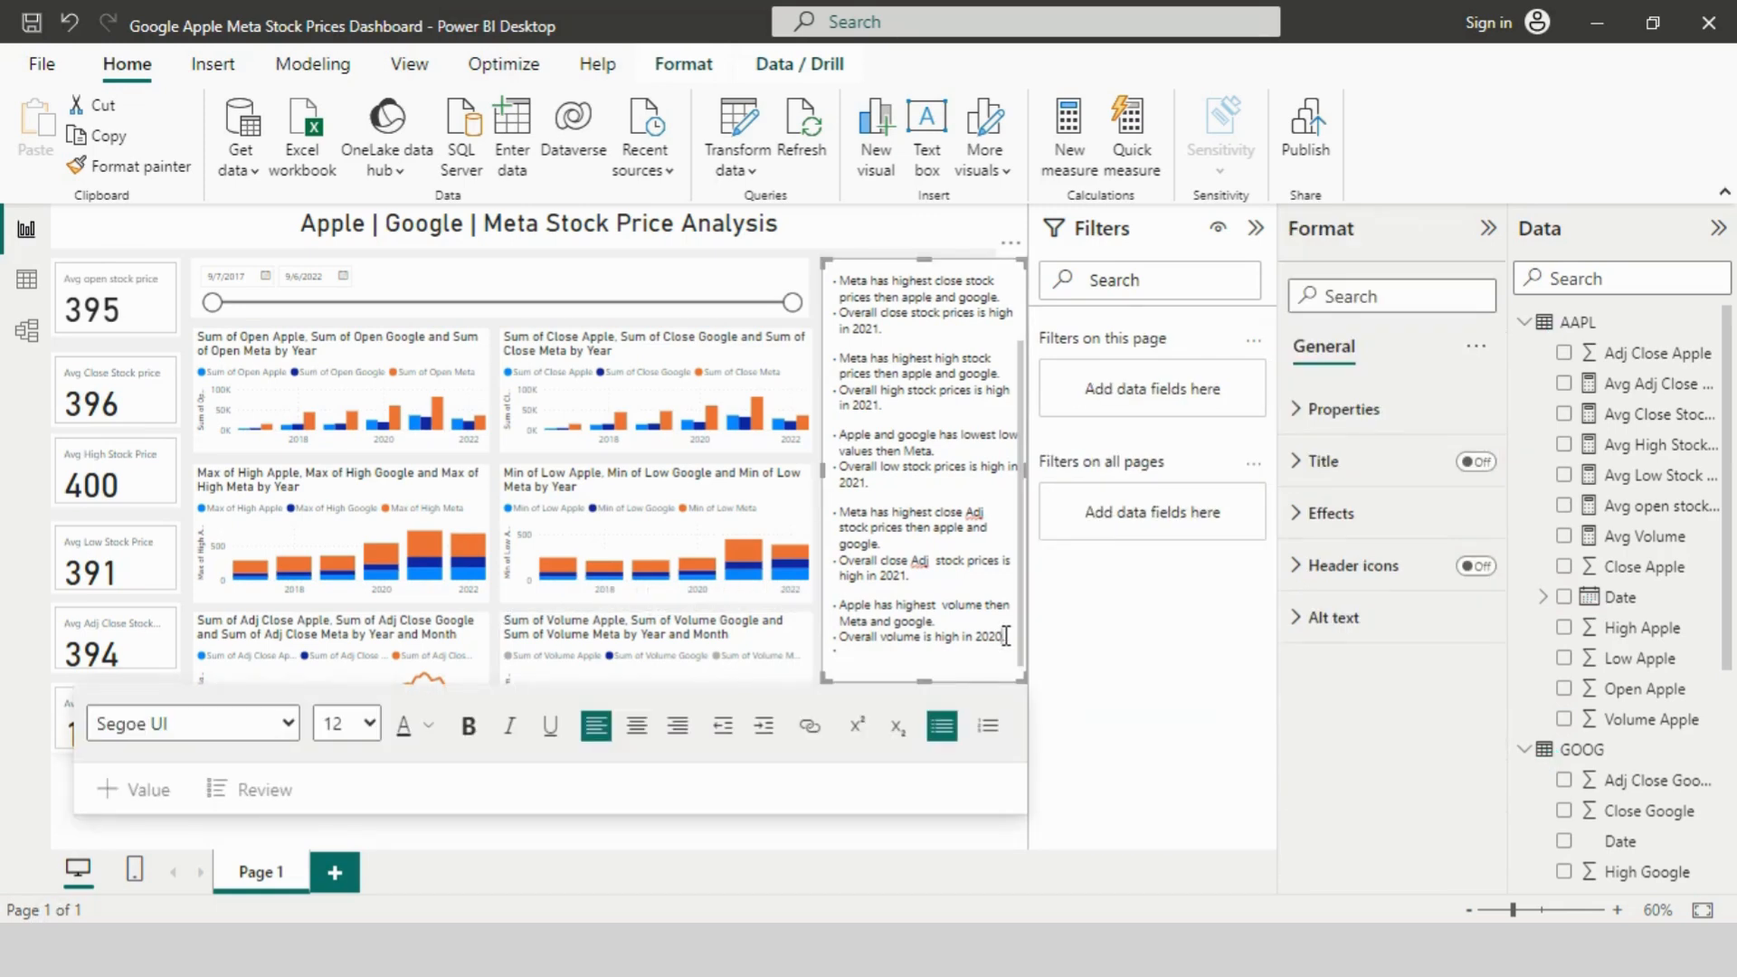
key("BackSpace")
Step: Remove the trailing empty bullet and extend the Key Insights text box down to the lower edge of the last chart row
left_click(890, 670)
key("BackSpace")
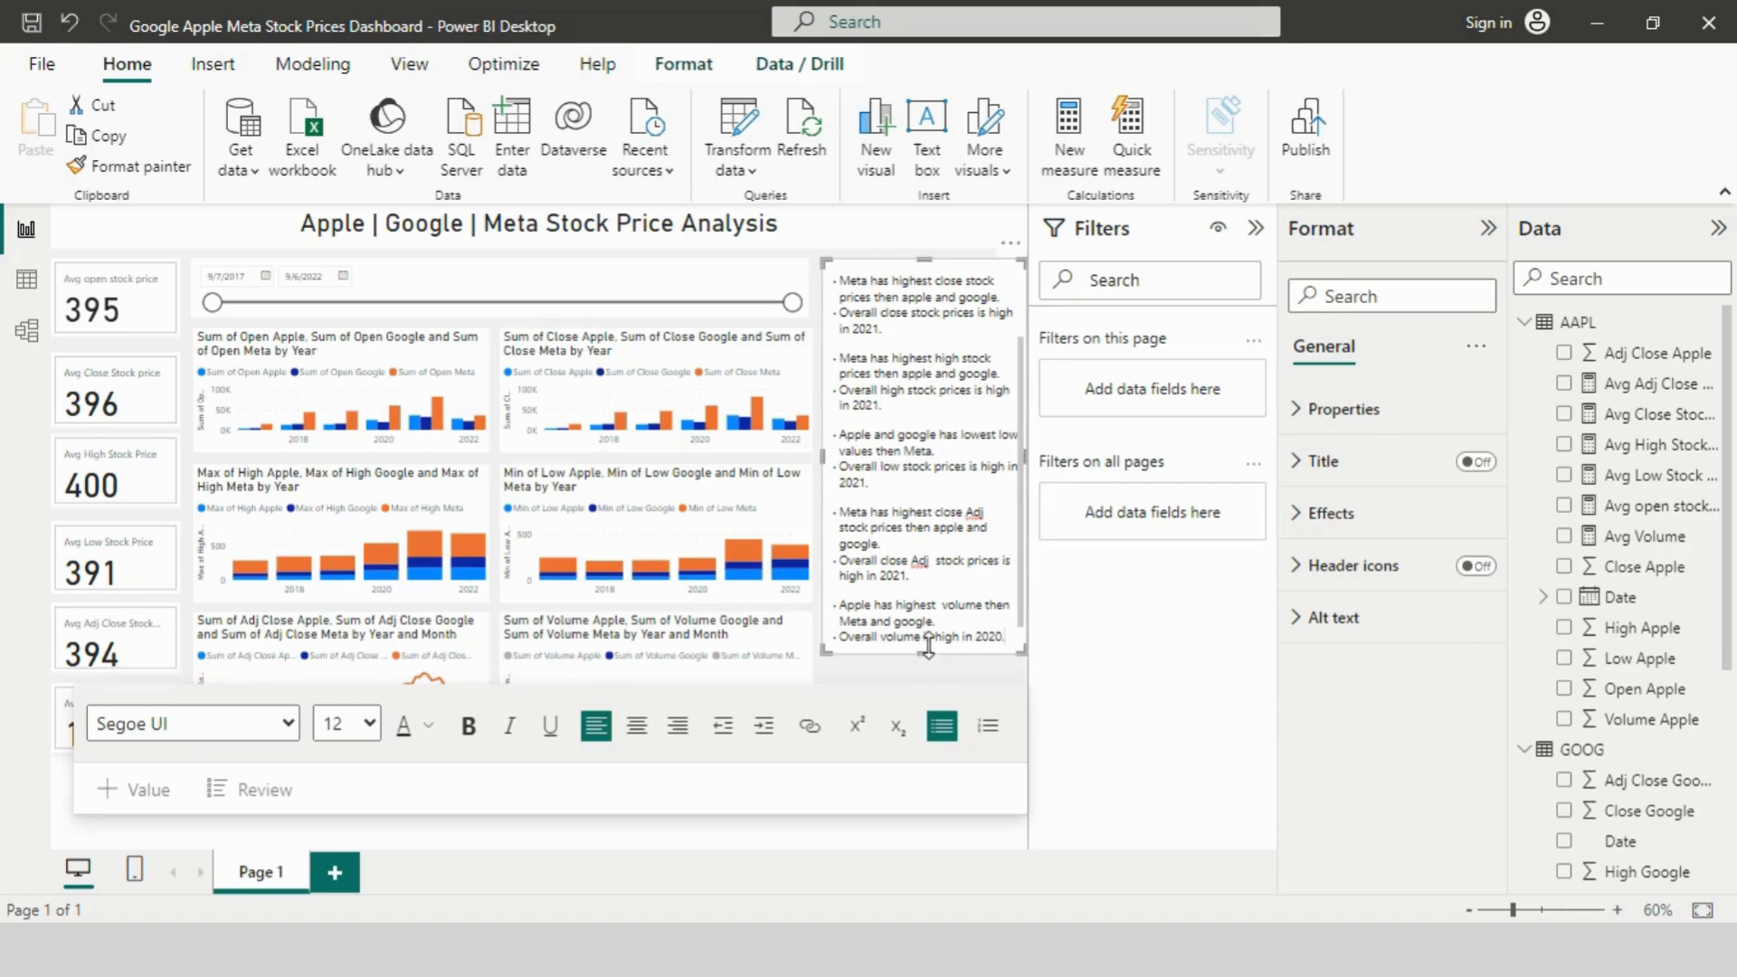
left_click_drag(925, 655, 925, 765)
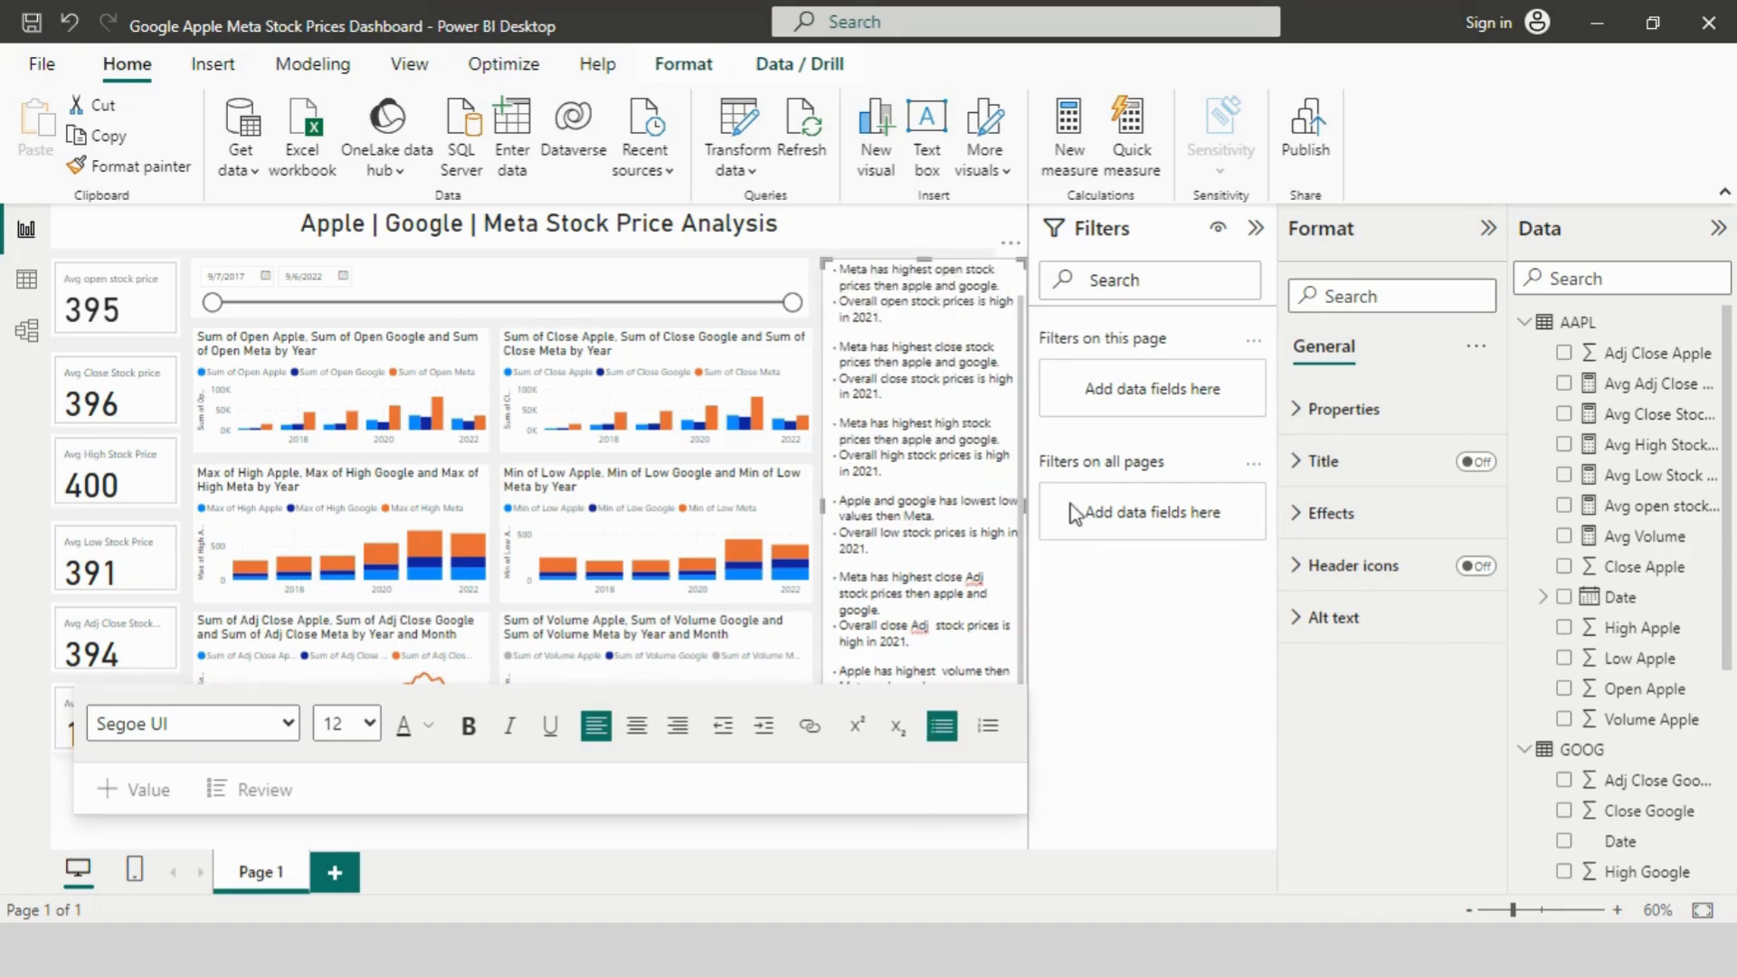
left_click(787, 508)
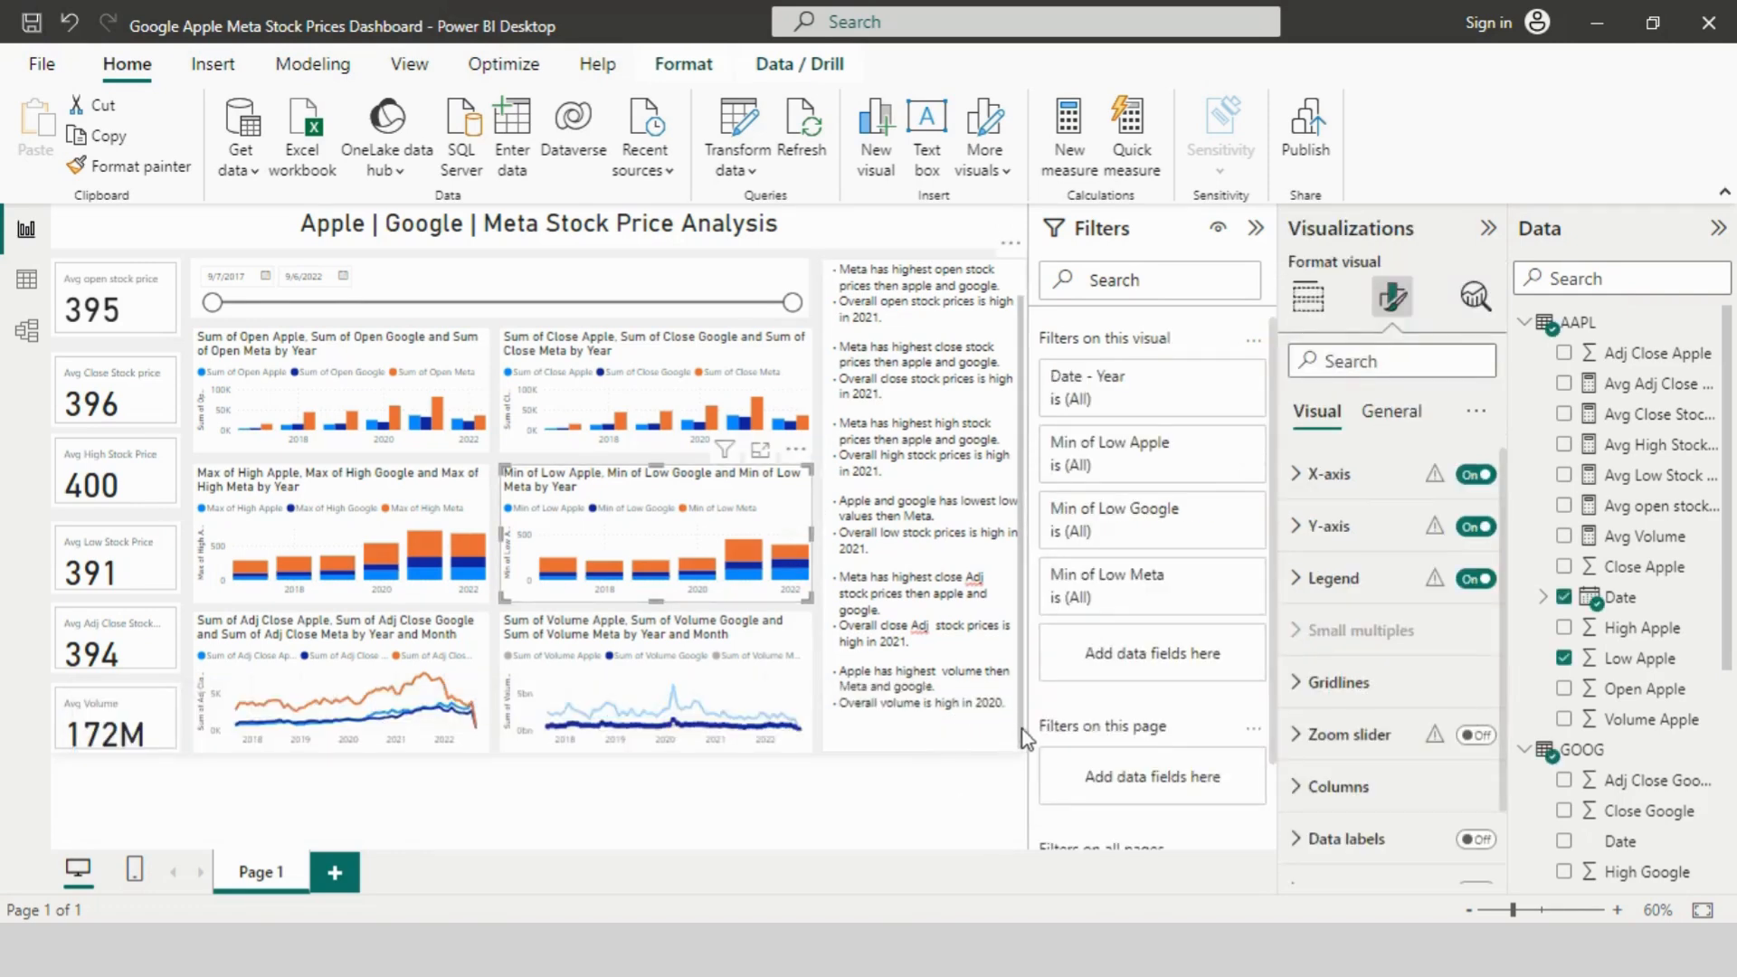
left_click_drag(1025, 744, 1027, 680)
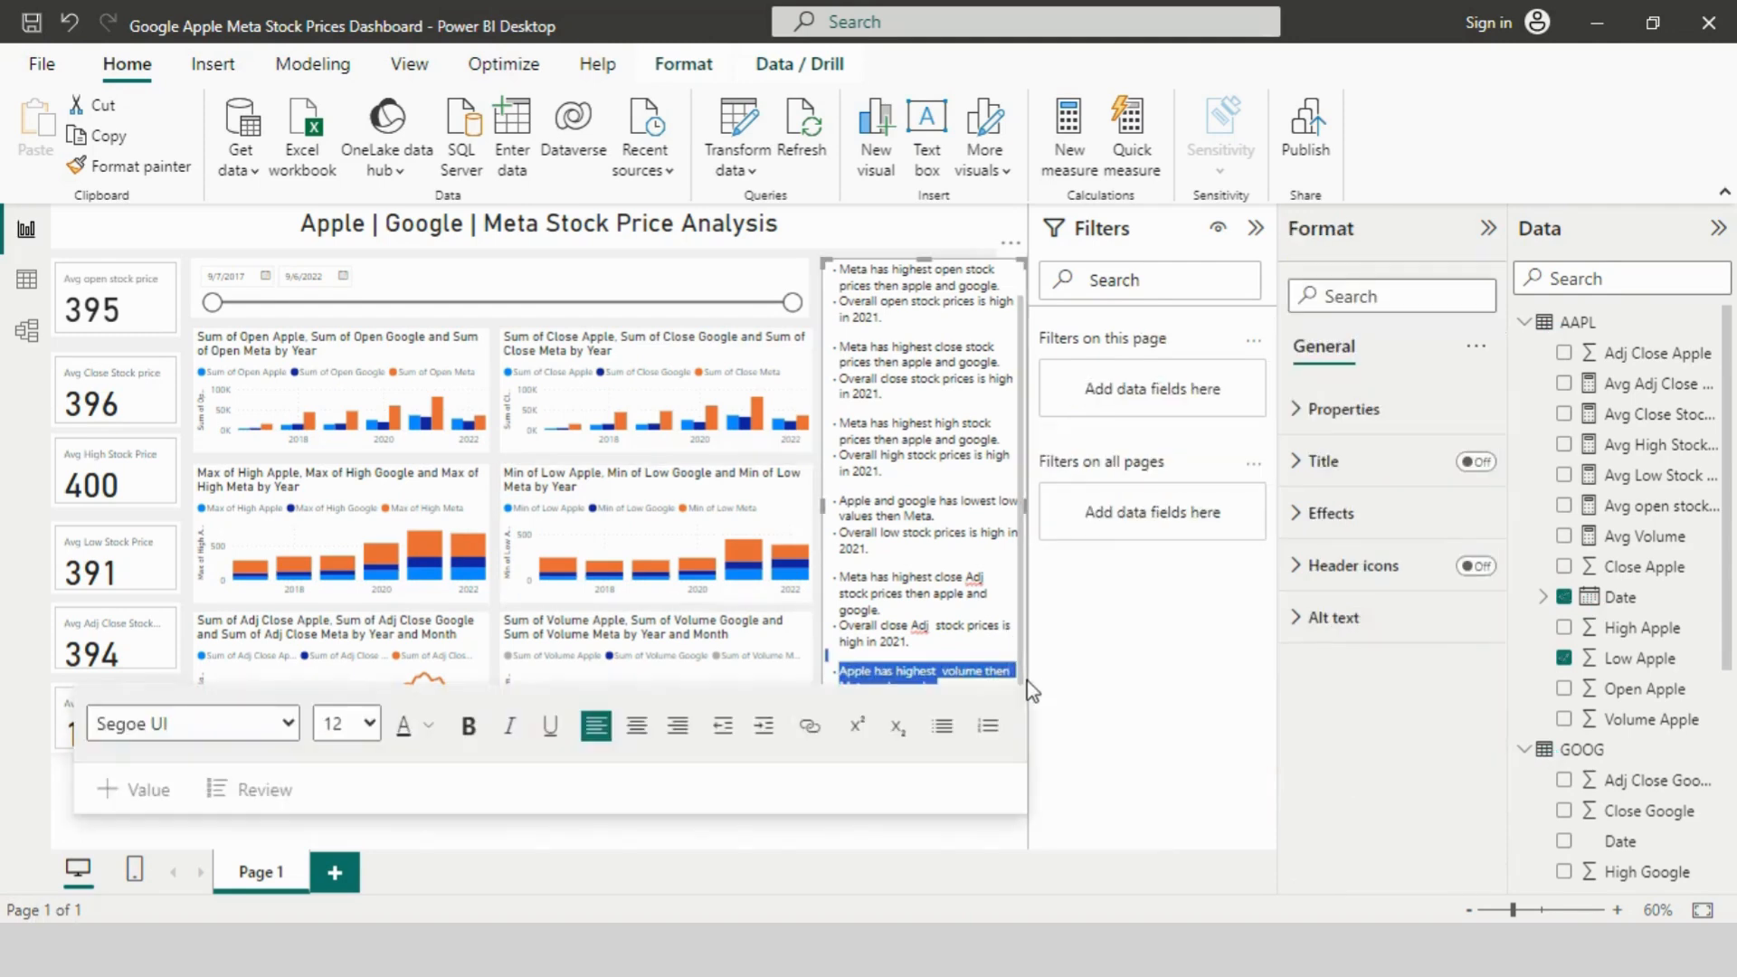
scroll(1010, 524, "up", 1)
scroll(1021, 618, "down", 1)
left_click(842, 624)
left_click(801, 638)
left_click(870, 740)
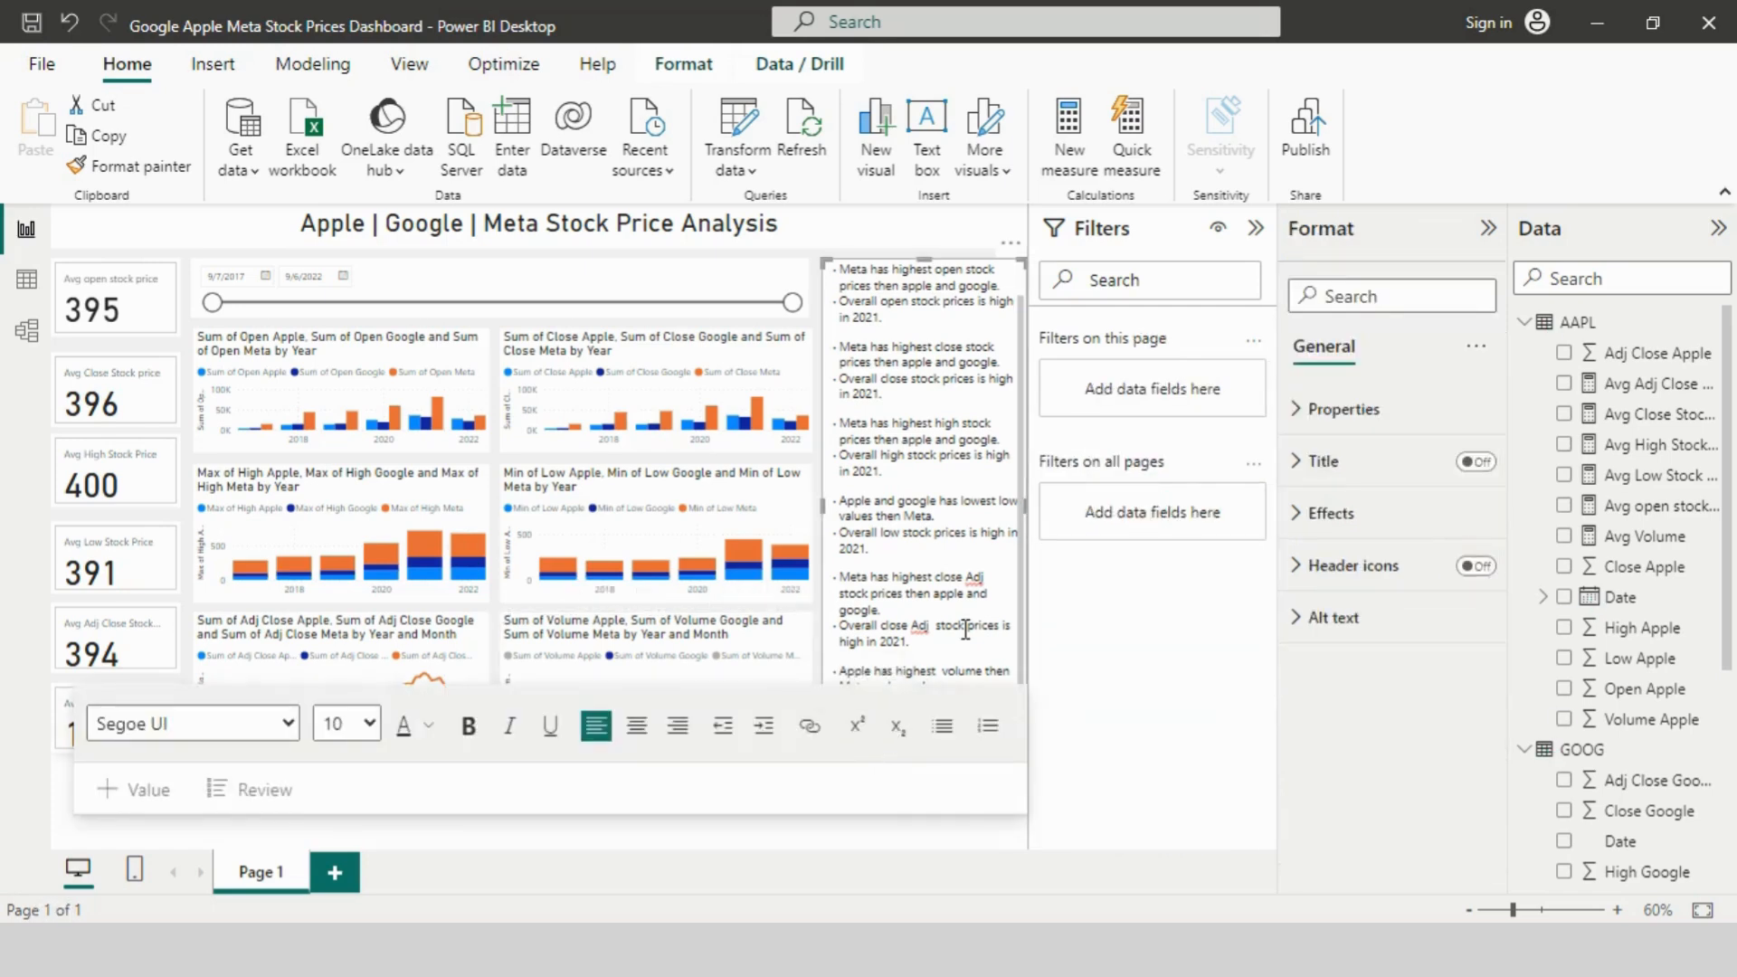
Step: Shrink the Key Insights text box from its upper edge down to the level of the middle chart row
left_click_drag(923, 260, 1018, 282)
scroll(935, 471, "up", 1)
left_click(1016, 240)
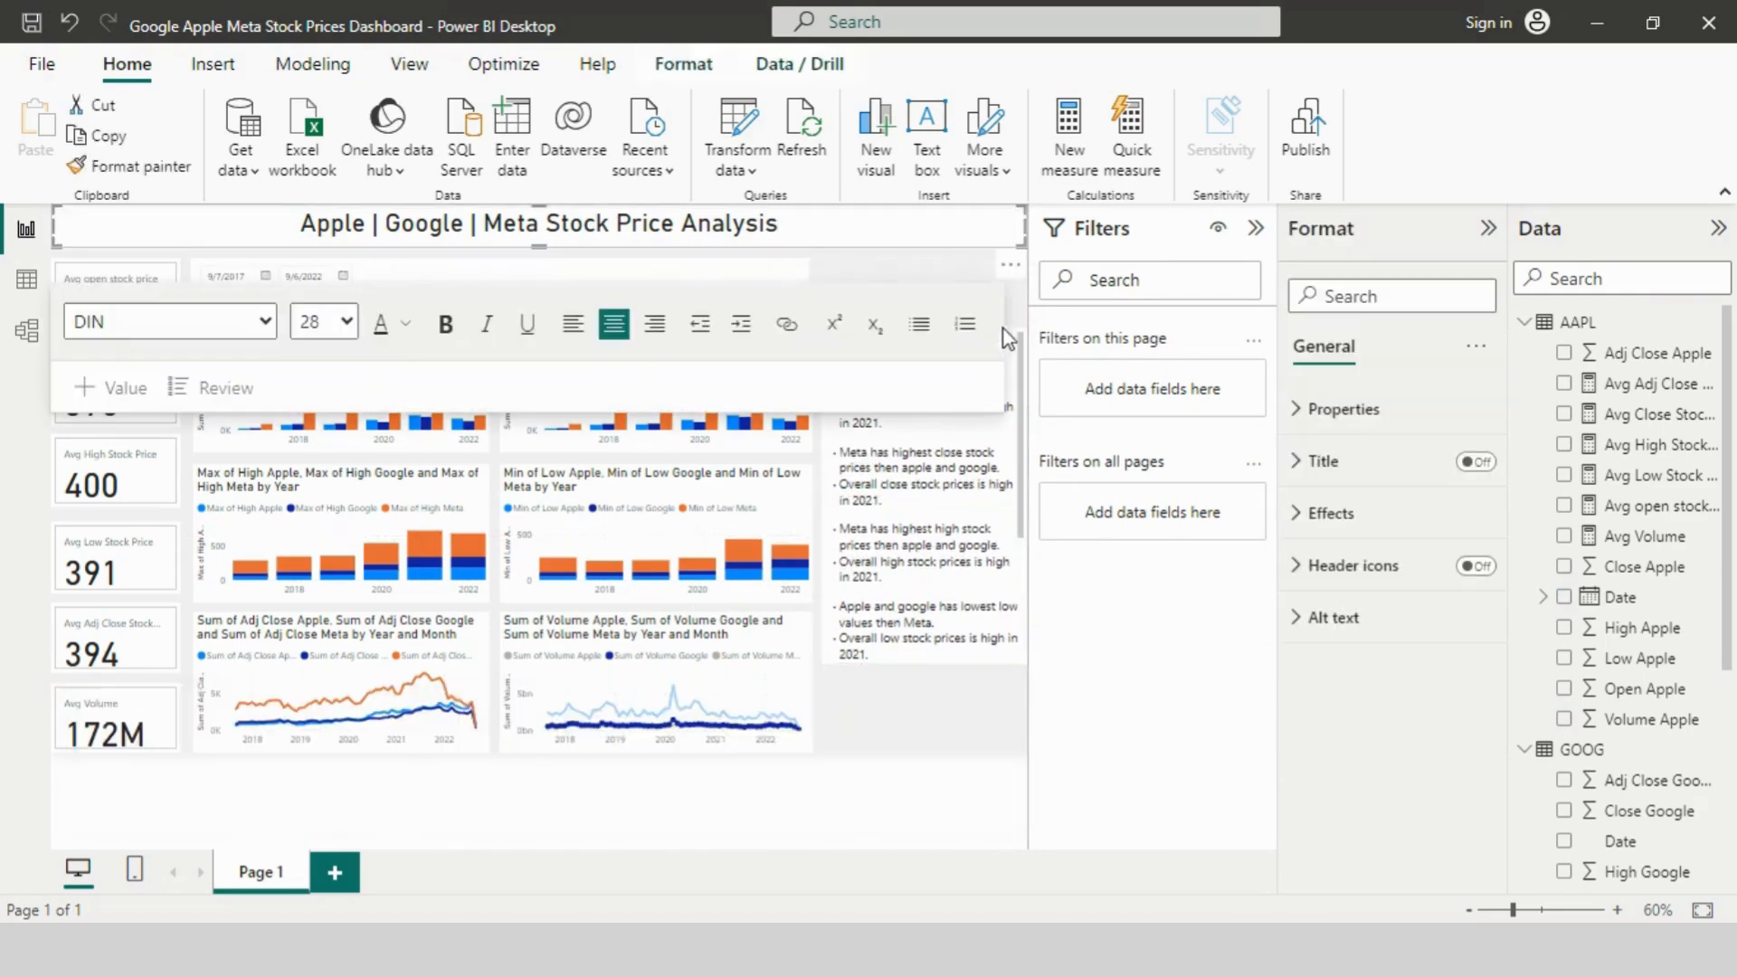
left_click(928, 652)
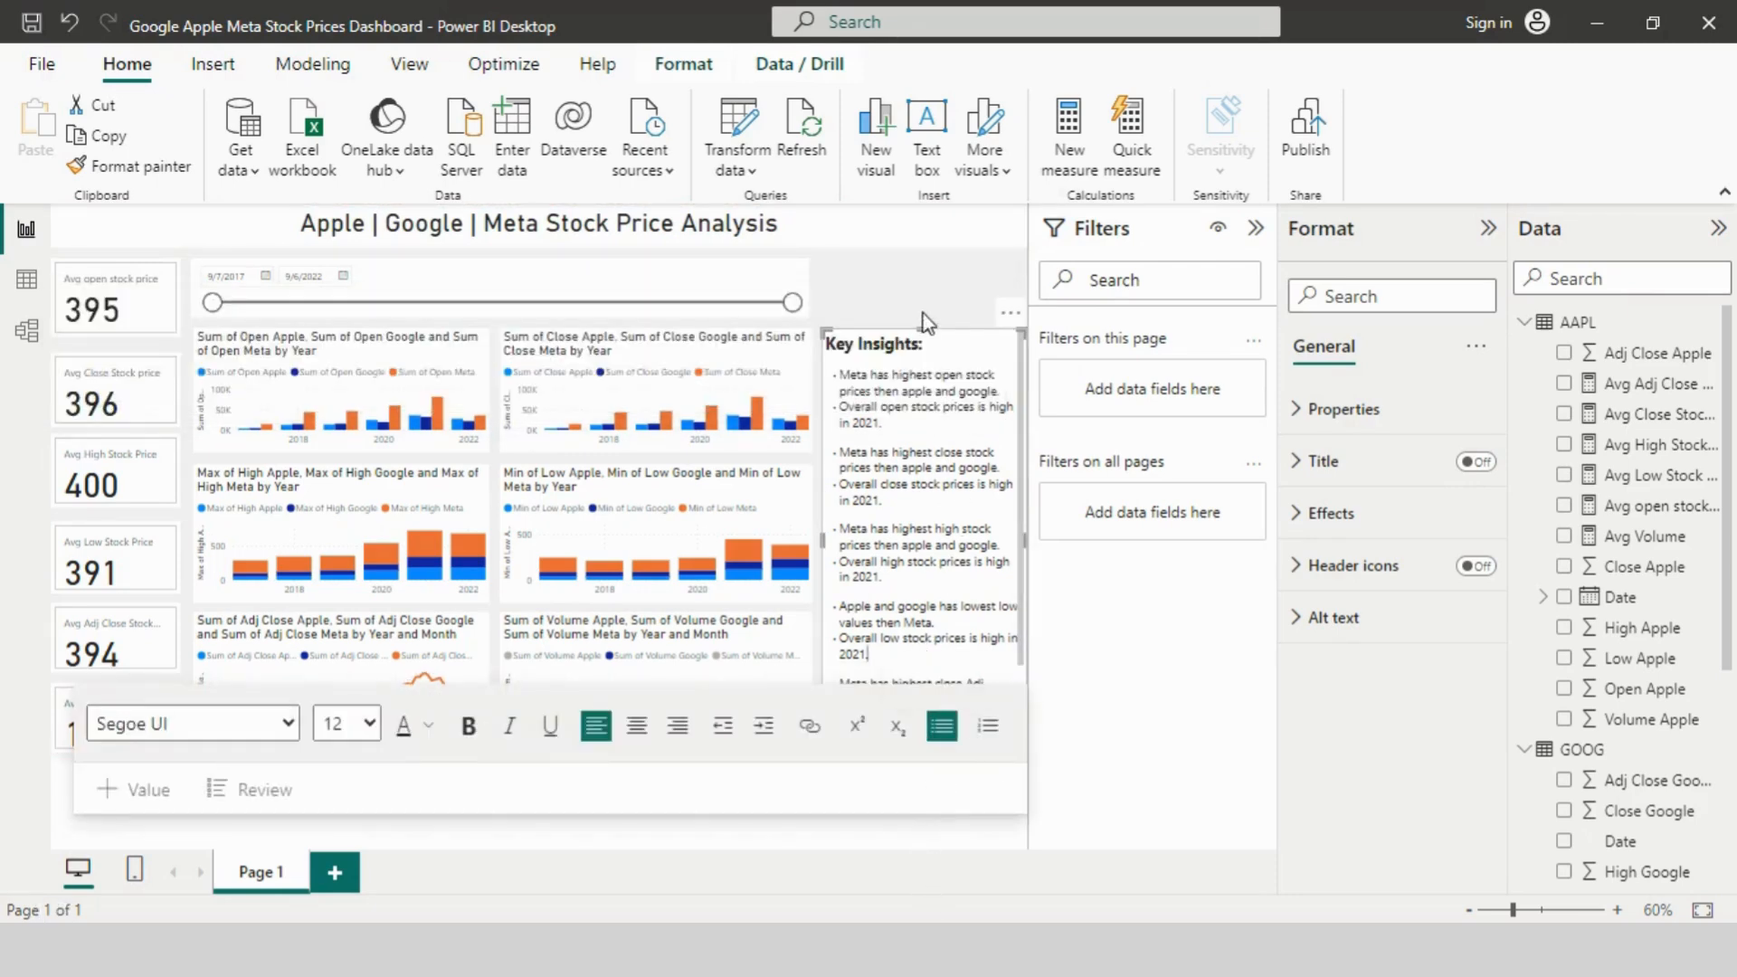
left_click_drag(921, 330, 925, 457)
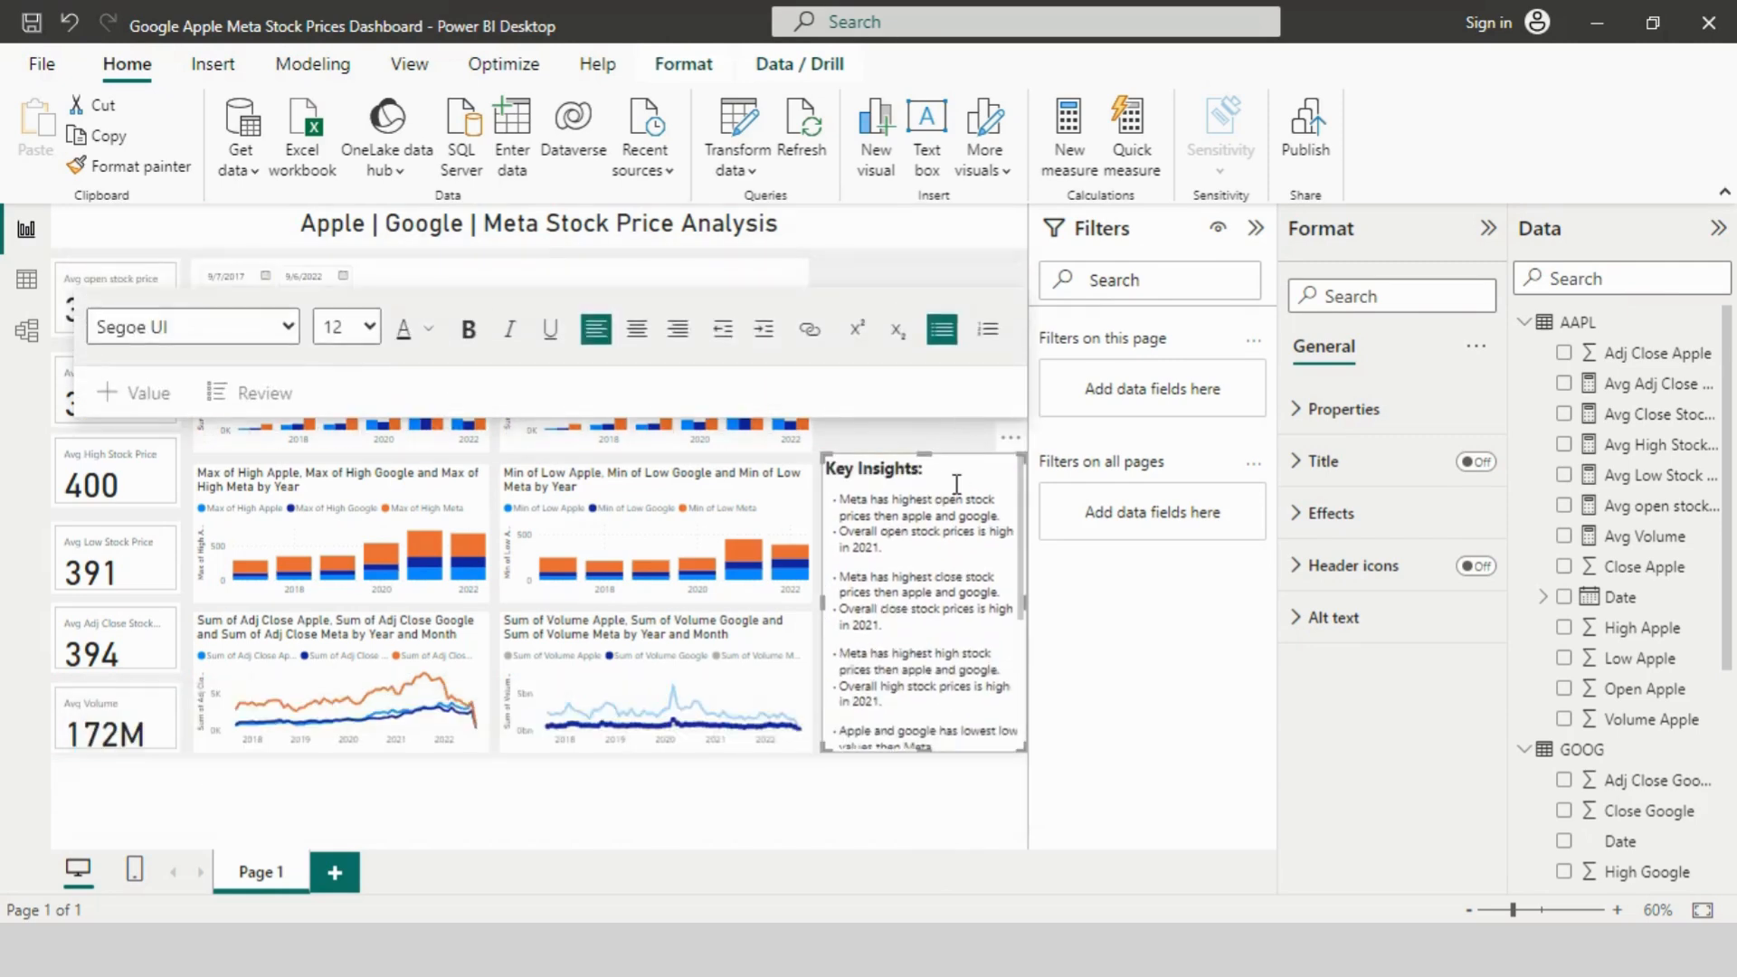
Step: Remove the trailing empty line beneath the overall volume bullet and stretch the Key Insights text box back to full height
left_click(1010, 444)
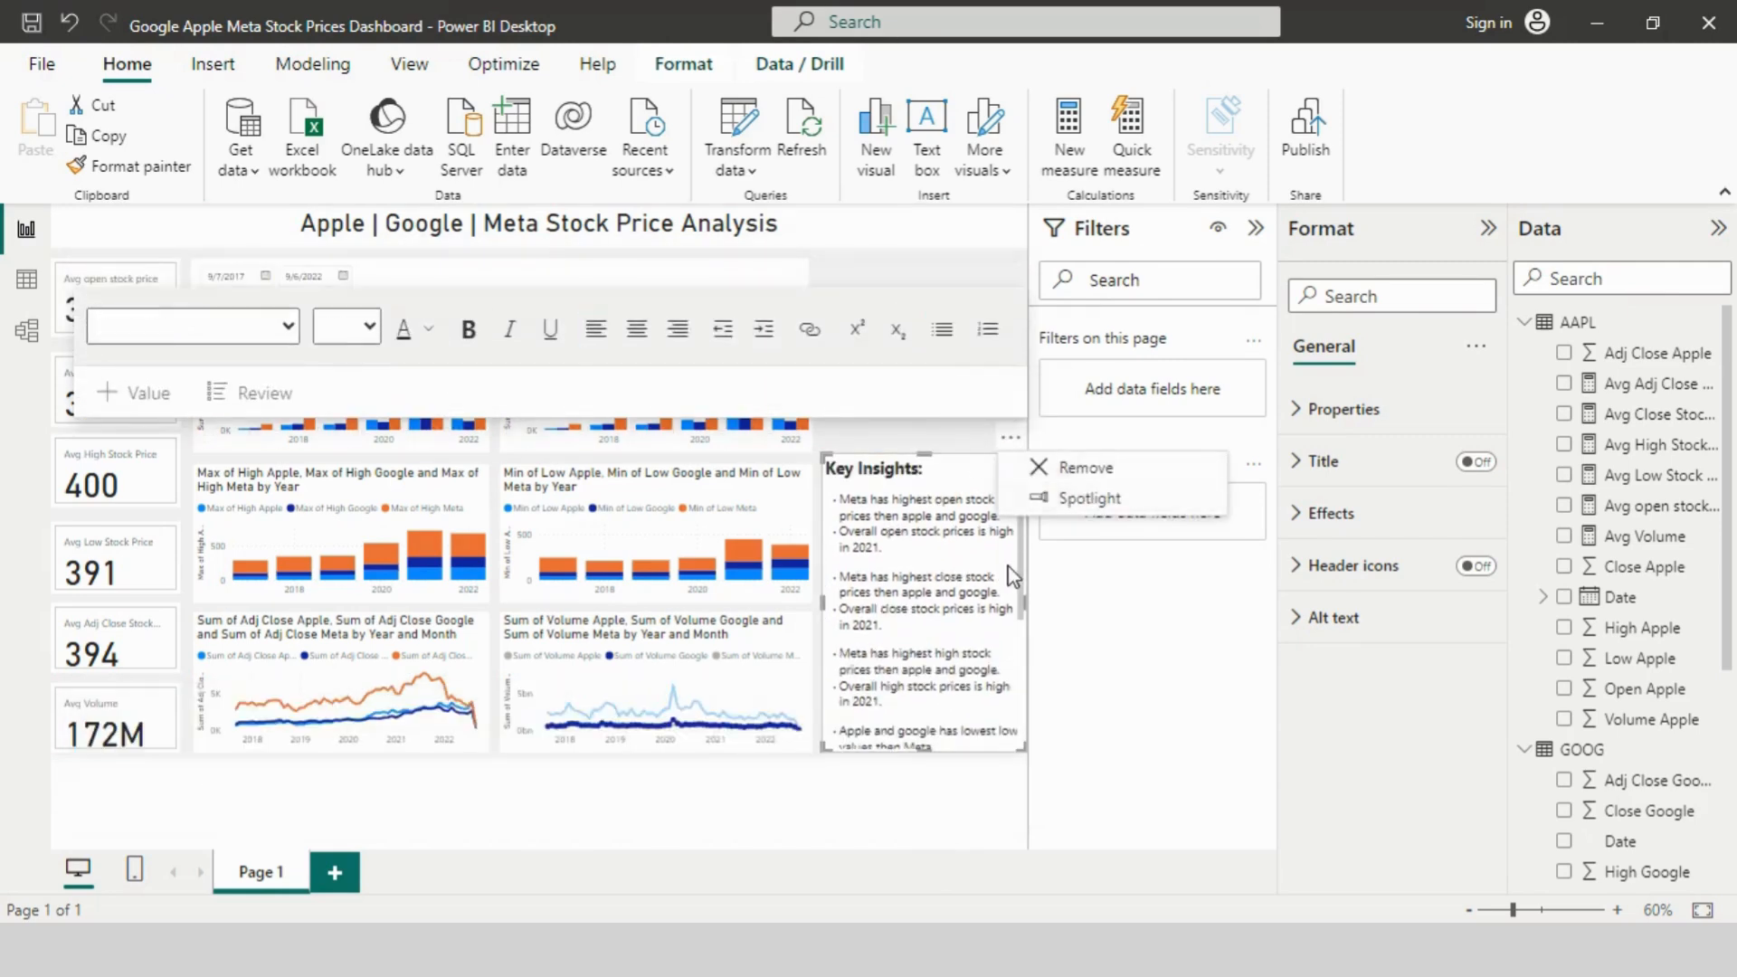
left_click(1022, 599)
left_click_drag(1023, 599, 1018, 805)
left_click(863, 737)
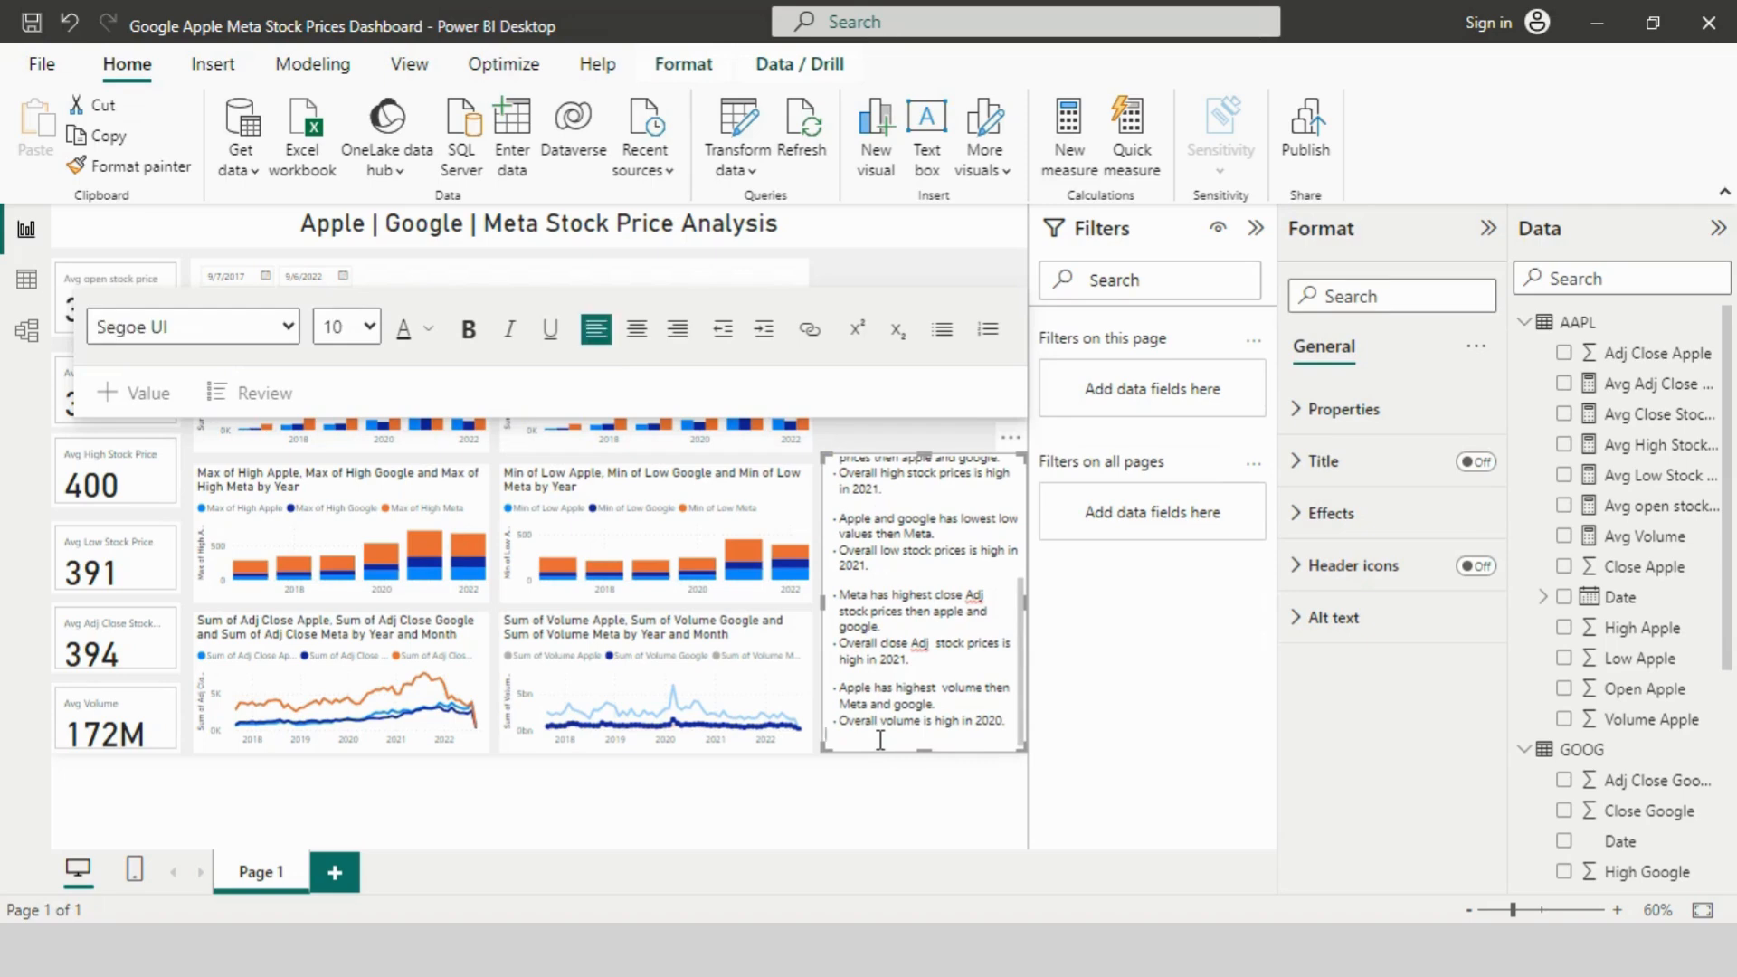
type(".")
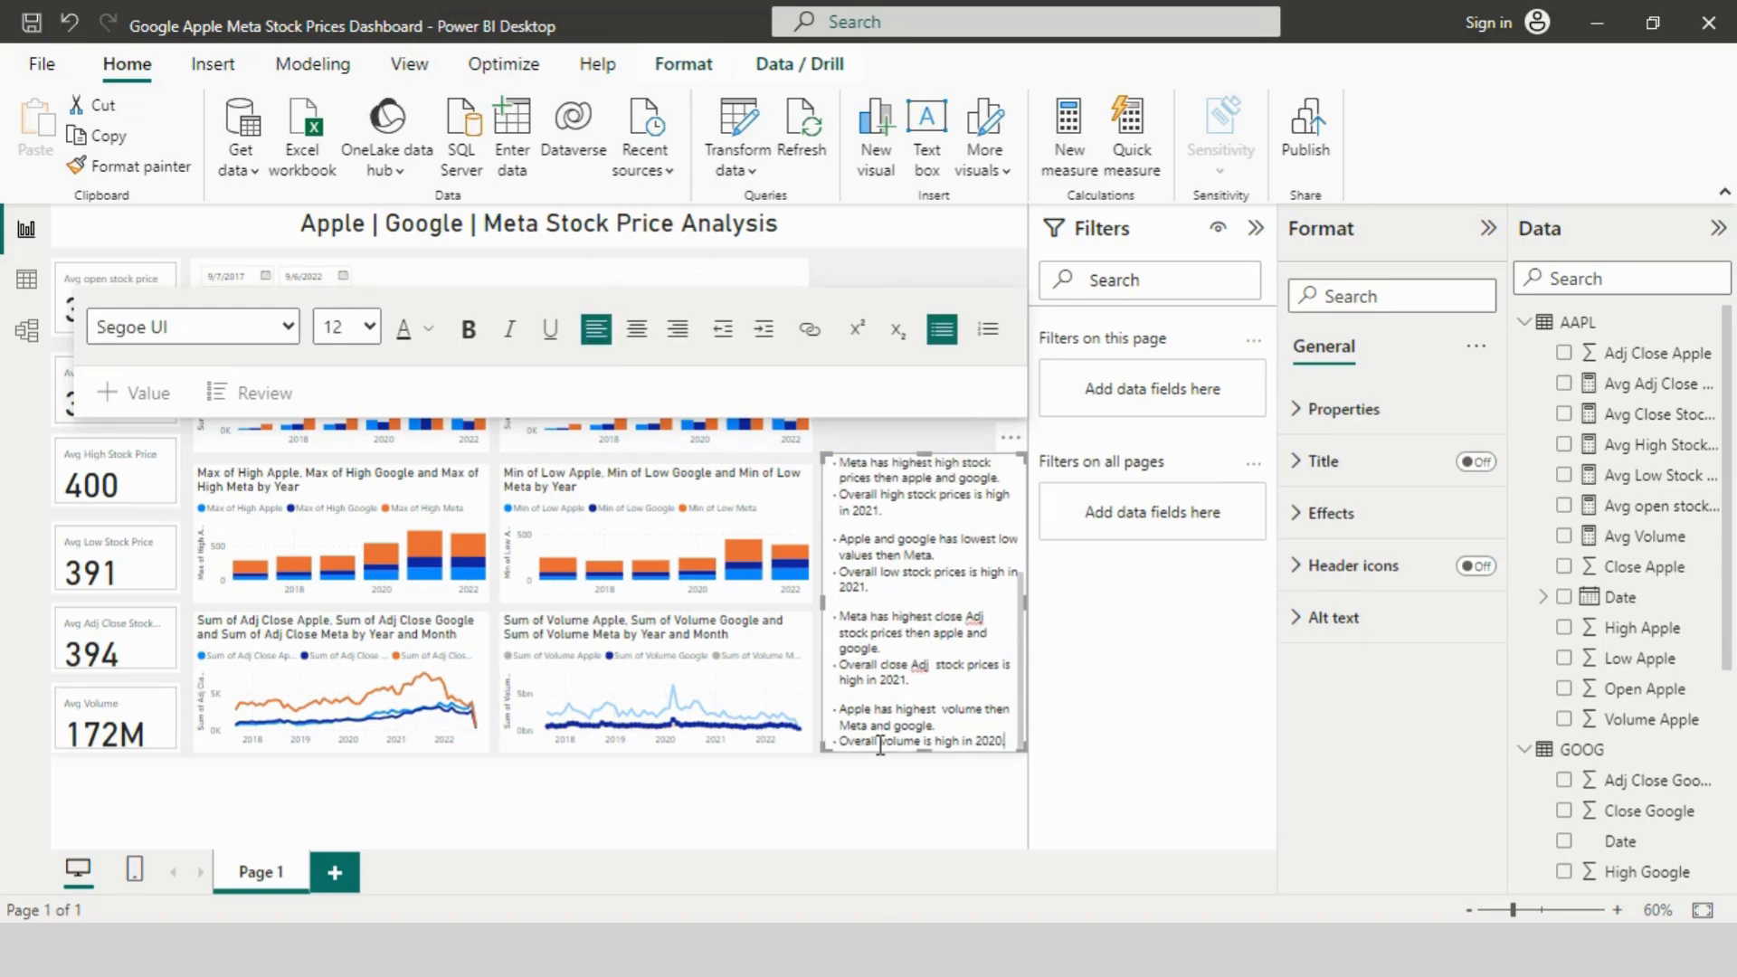
scroll(923, 398, "up", 5)
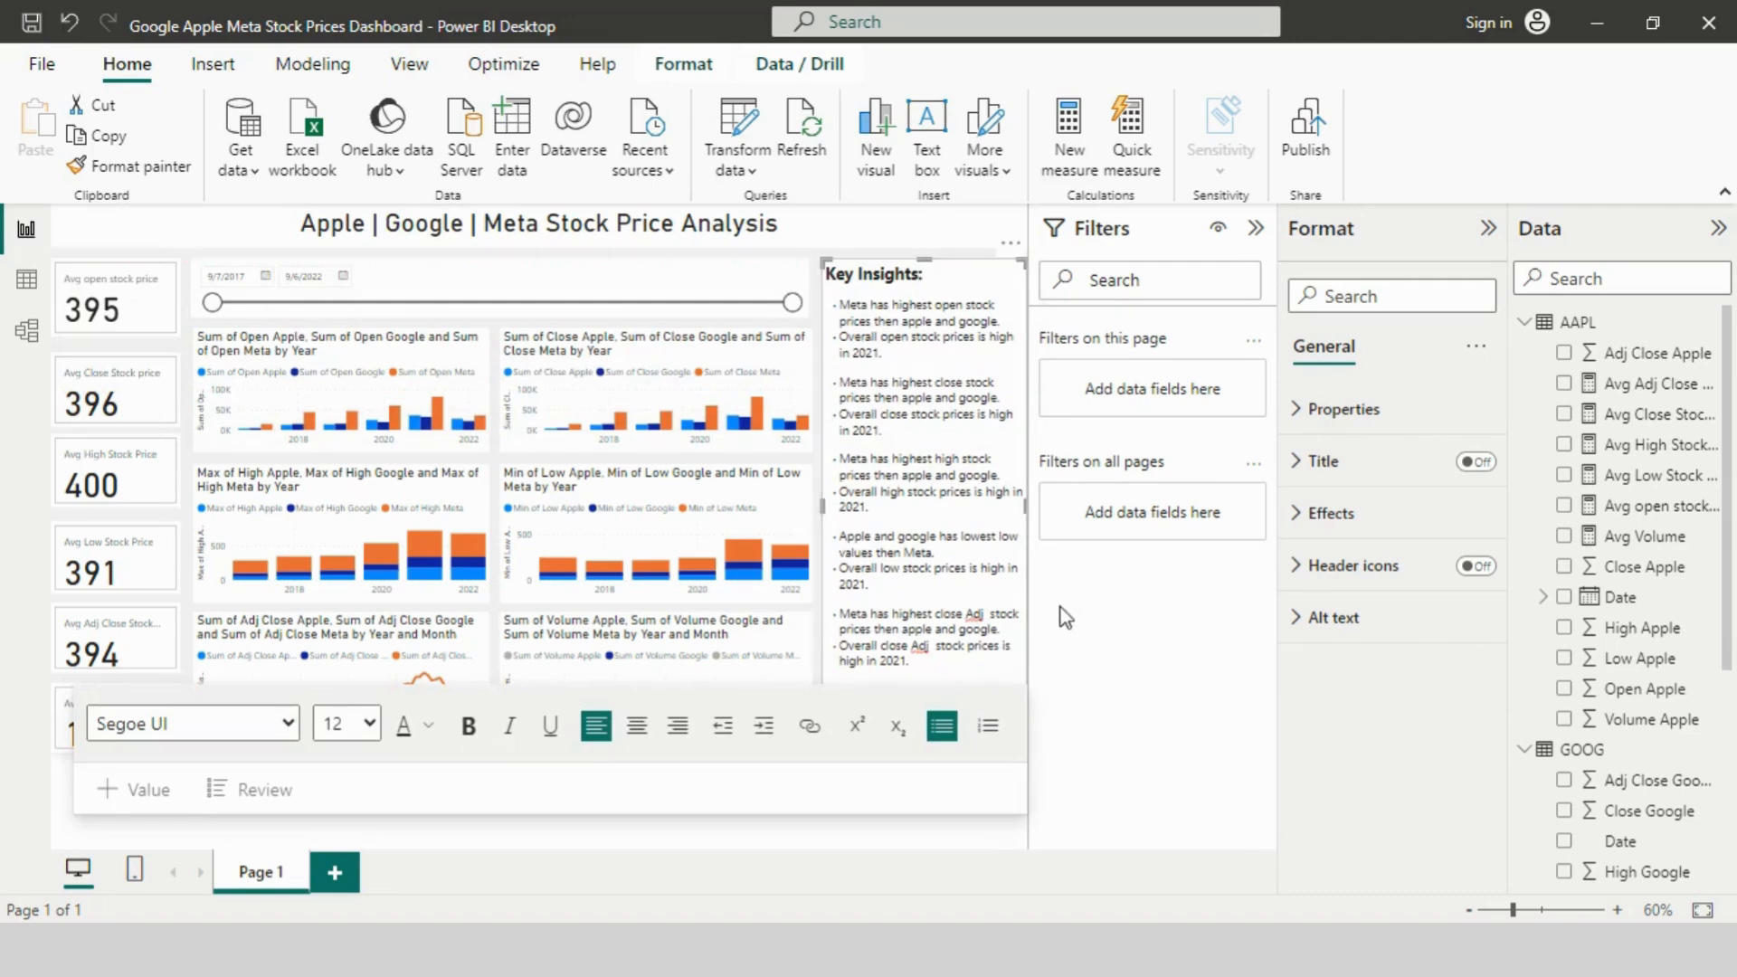
left_click(798, 504)
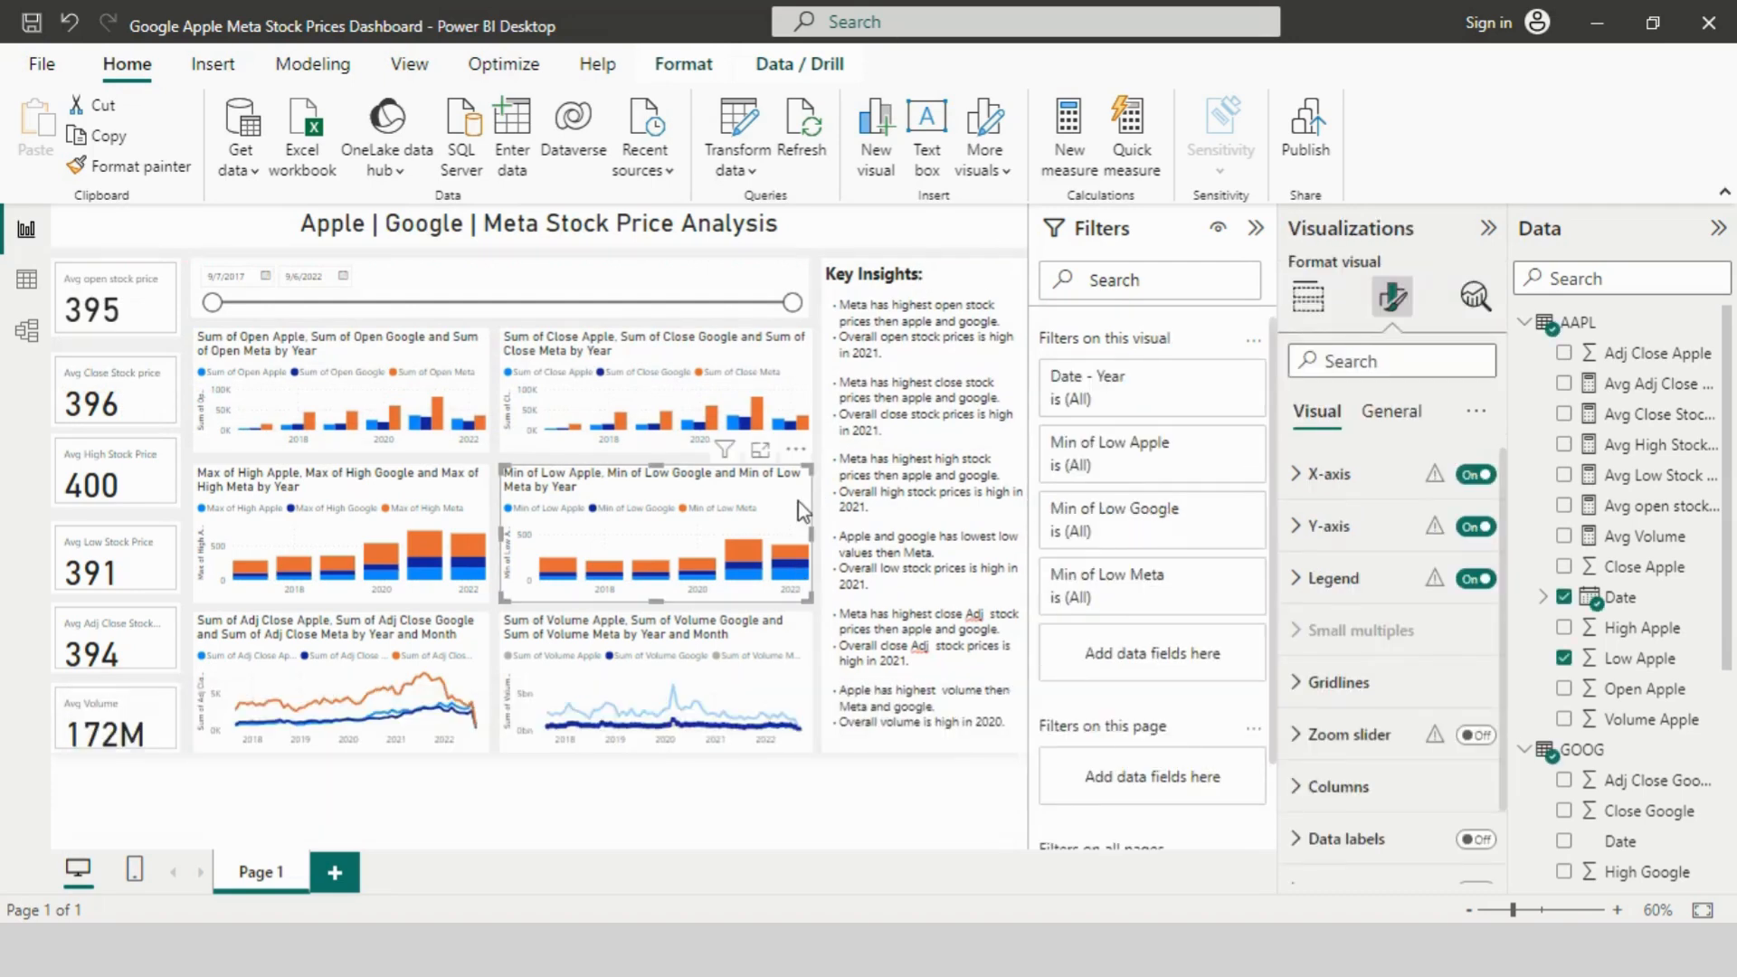
Step: Apply the Accessible City park theme to the report
left_click(410, 63)
left_click(602, 143)
left_click(233, 389)
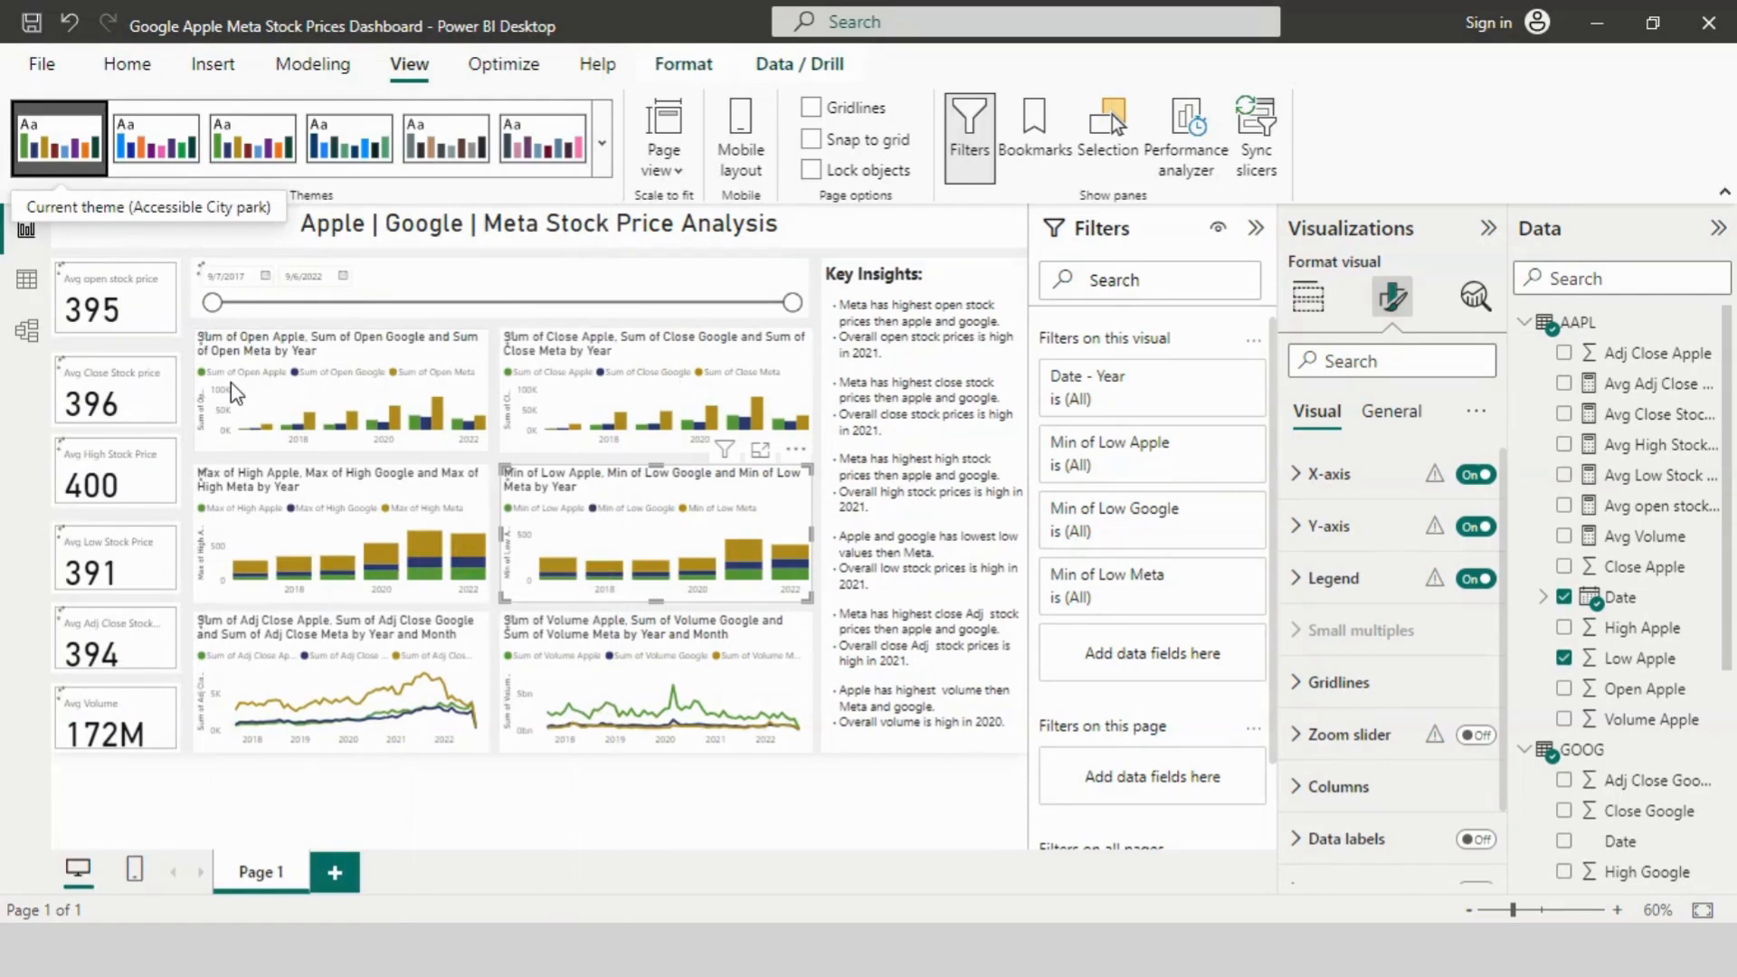
Step: Rename the "Sum of Open Apple" value in the open price chart as "Open Apple"
left_click(316, 369)
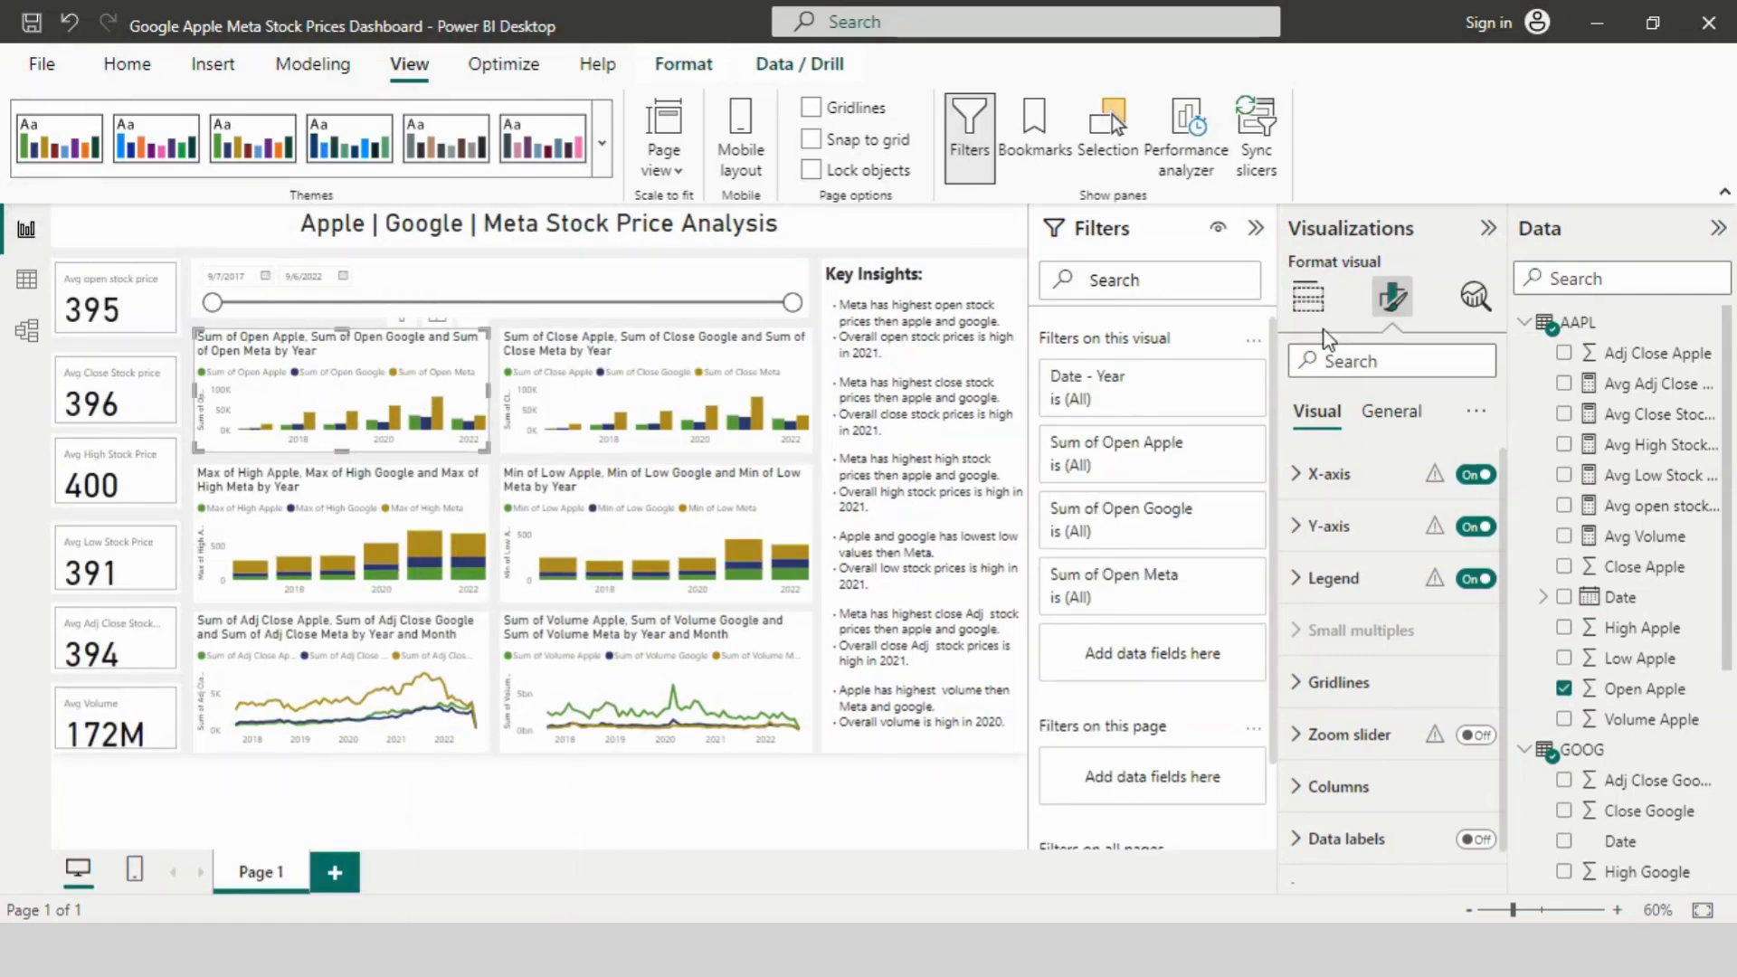
left_click(1308, 296)
double_click(1350, 769)
key("Home")
key("Delete")
key("Delete")
key("Delete")
key("Delete")
key("Delete")
key("Delete")
key("Delete")
key("Return")
Step: Rename the "Sum of Open Google" value in the open price chart as "Open Google"
double_click(1353, 799)
key("Home")
key("Delete")
key("Delete")
key("Delete")
key("Delete")
key("Delete")
key("Delete")
key("Delete")
key("Return")
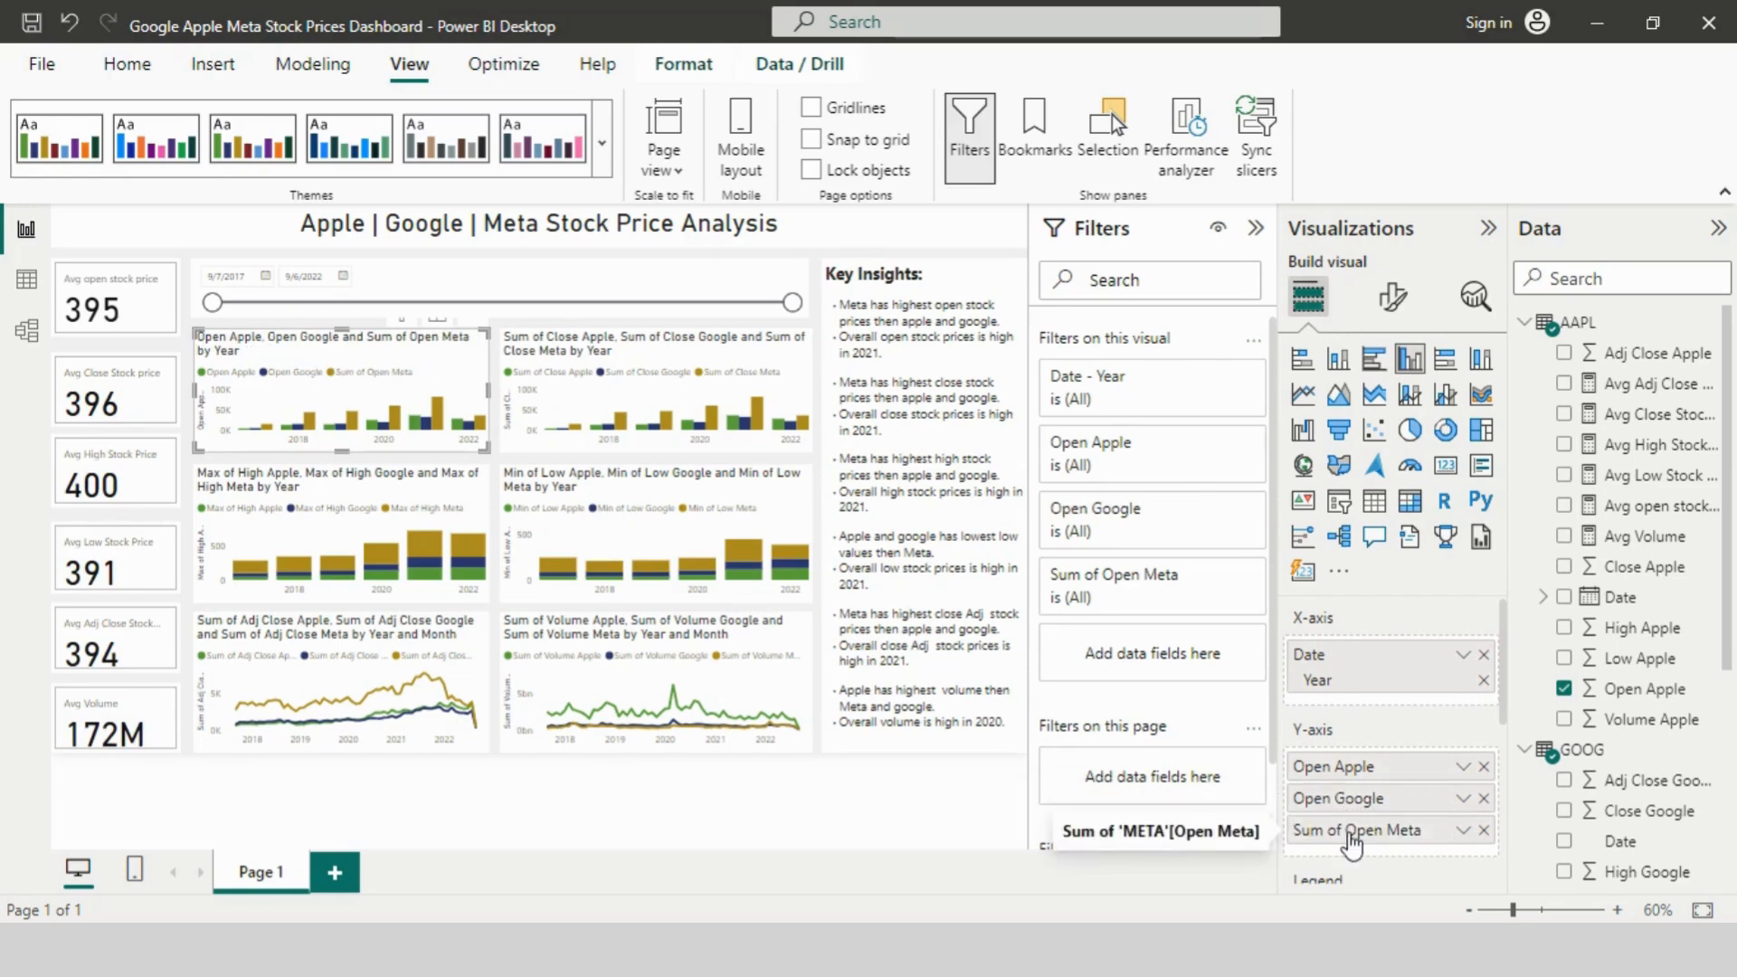
Step: Rename the "Sum of Open Meta" value in the open price chart as "Open Meta"
double_click(1348, 831)
key("Escape")
double_click(1352, 833)
left_click(1350, 830)
key("BackSpace")
key("BackSpace")
key("BackSpace")
key("BackSpace")
key("BackSpace")
key("BackSpace")
key("BackSpace")
key("Return")
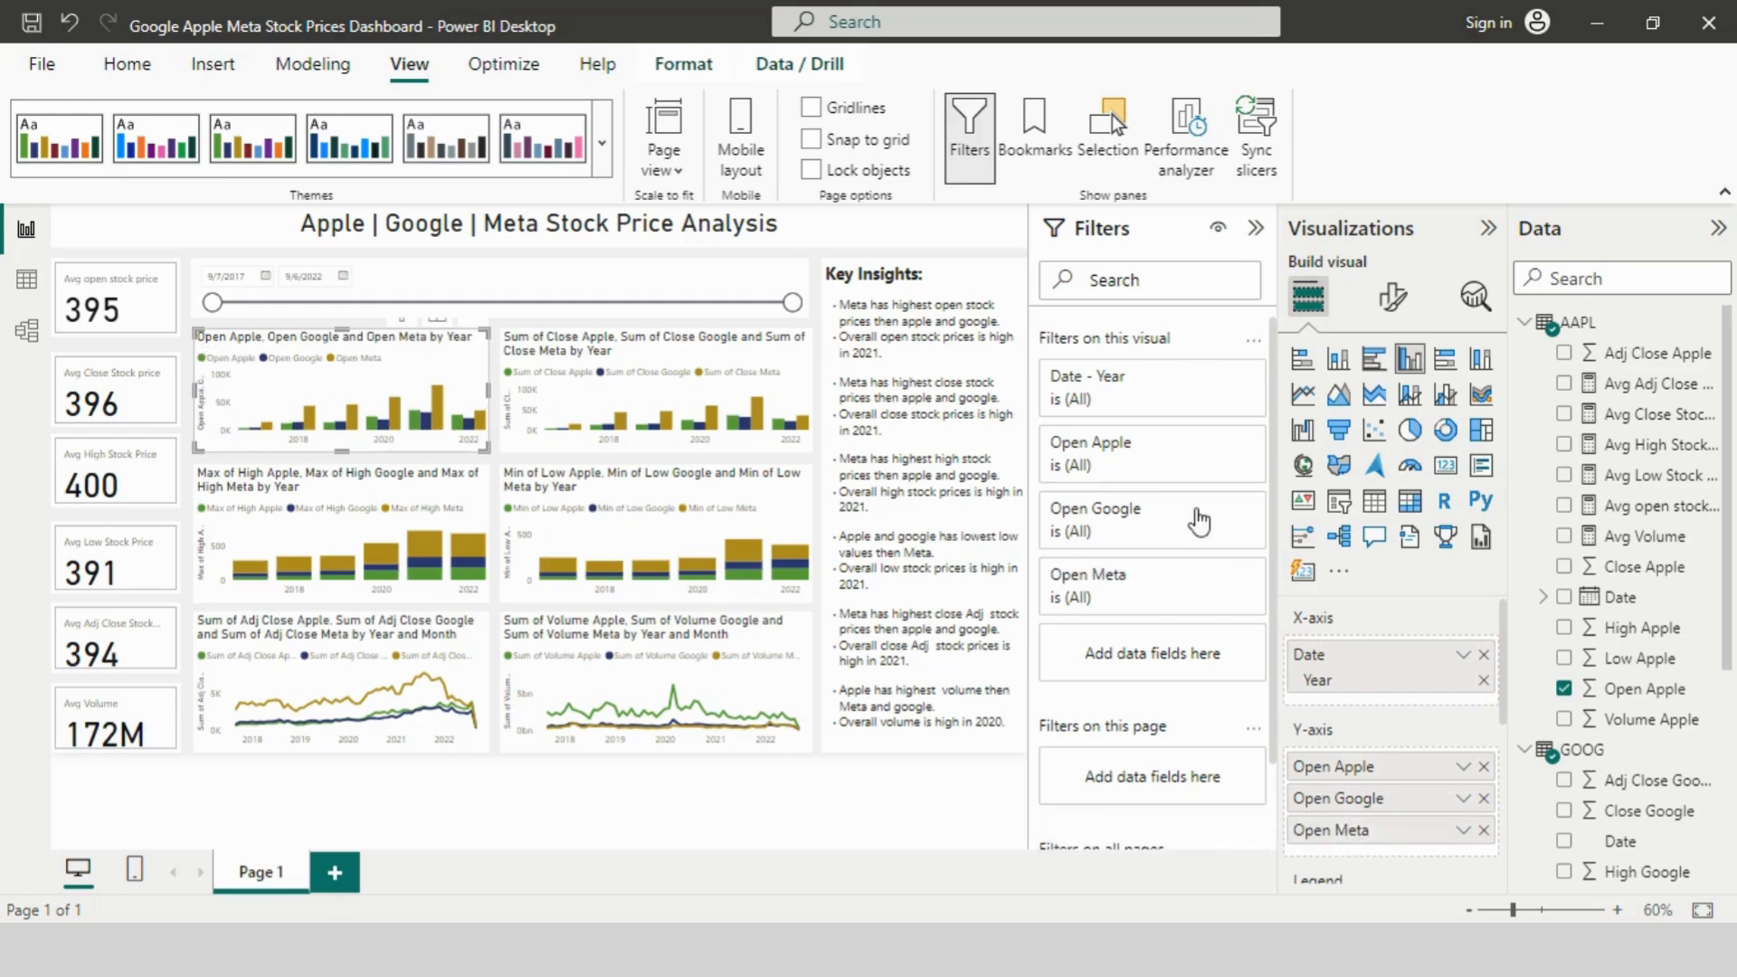
Step: Rename the "Sum of Close Apple" value in the close price chart as "Close Apple"
left_click(629, 407)
double_click(1349, 774)
key("Home")
key("Delete")
key("Delete")
key("Delete")
key("Delete")
key("Delete")
key("Delete")
key("Delete")
Step: Rename the "Sum of Close Google" value in the close price chart as "Close Google"
left_click(1350, 805)
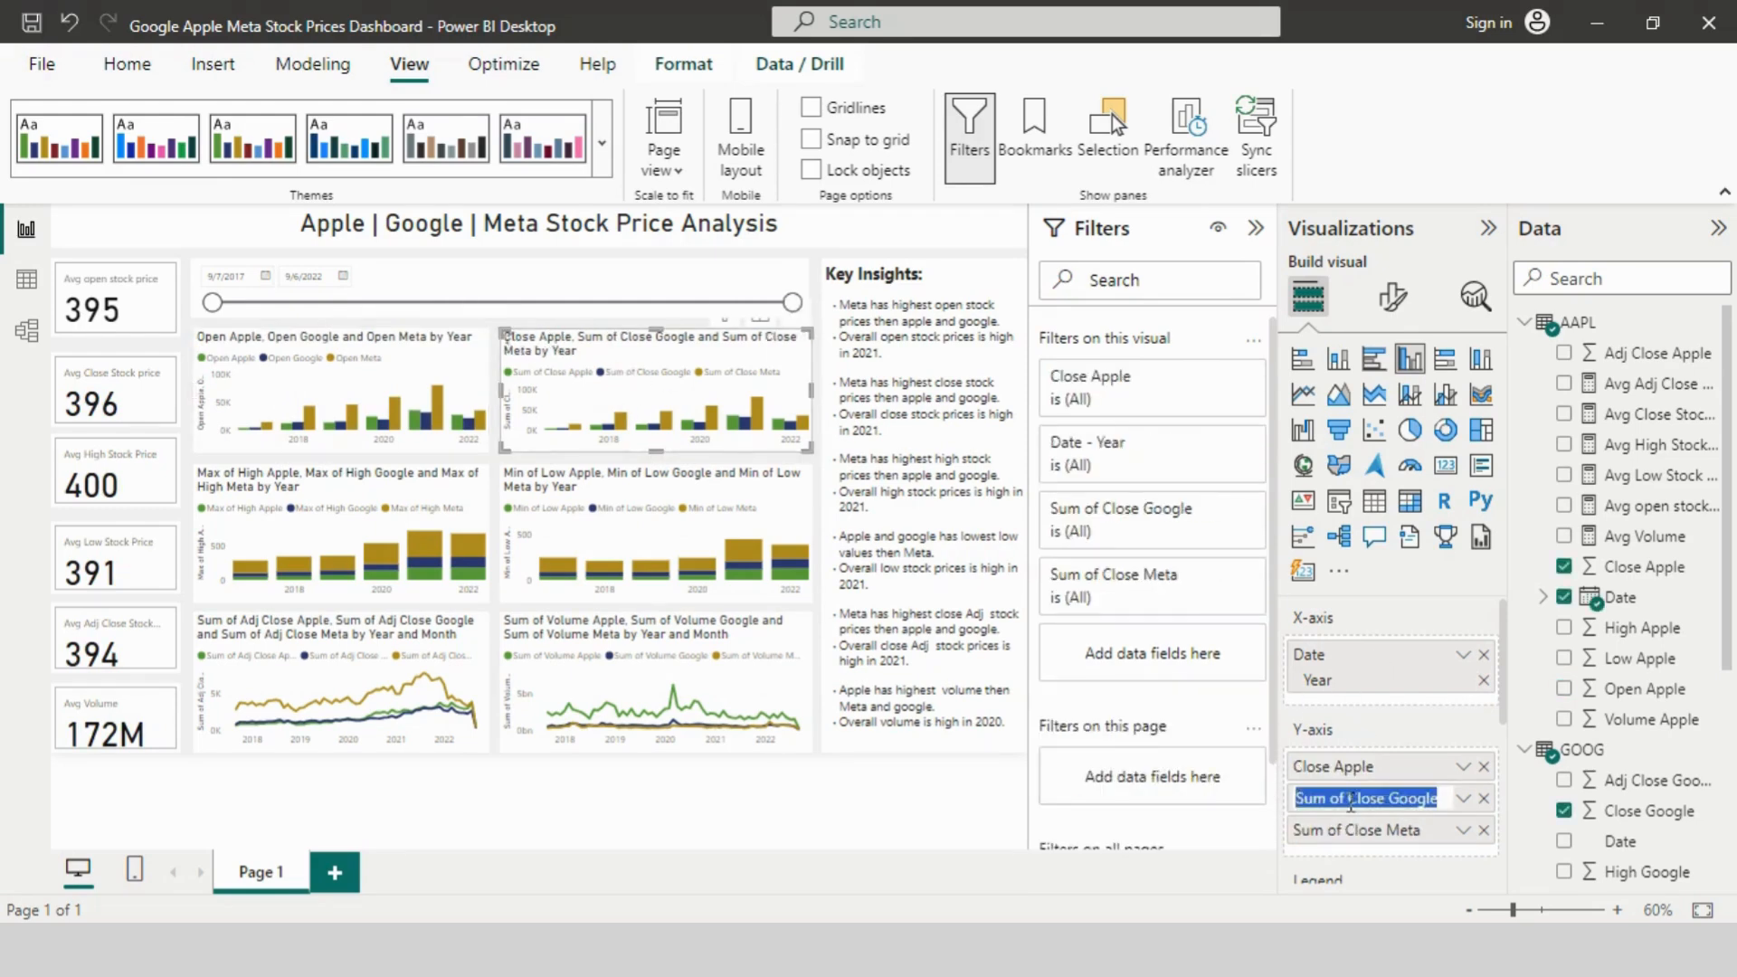
double_click(1351, 801)
key("Home")
key("Delete")
key("Delete")
key("Delete")
key("Delete")
key("Delete")
key("Delete")
key("Delete")
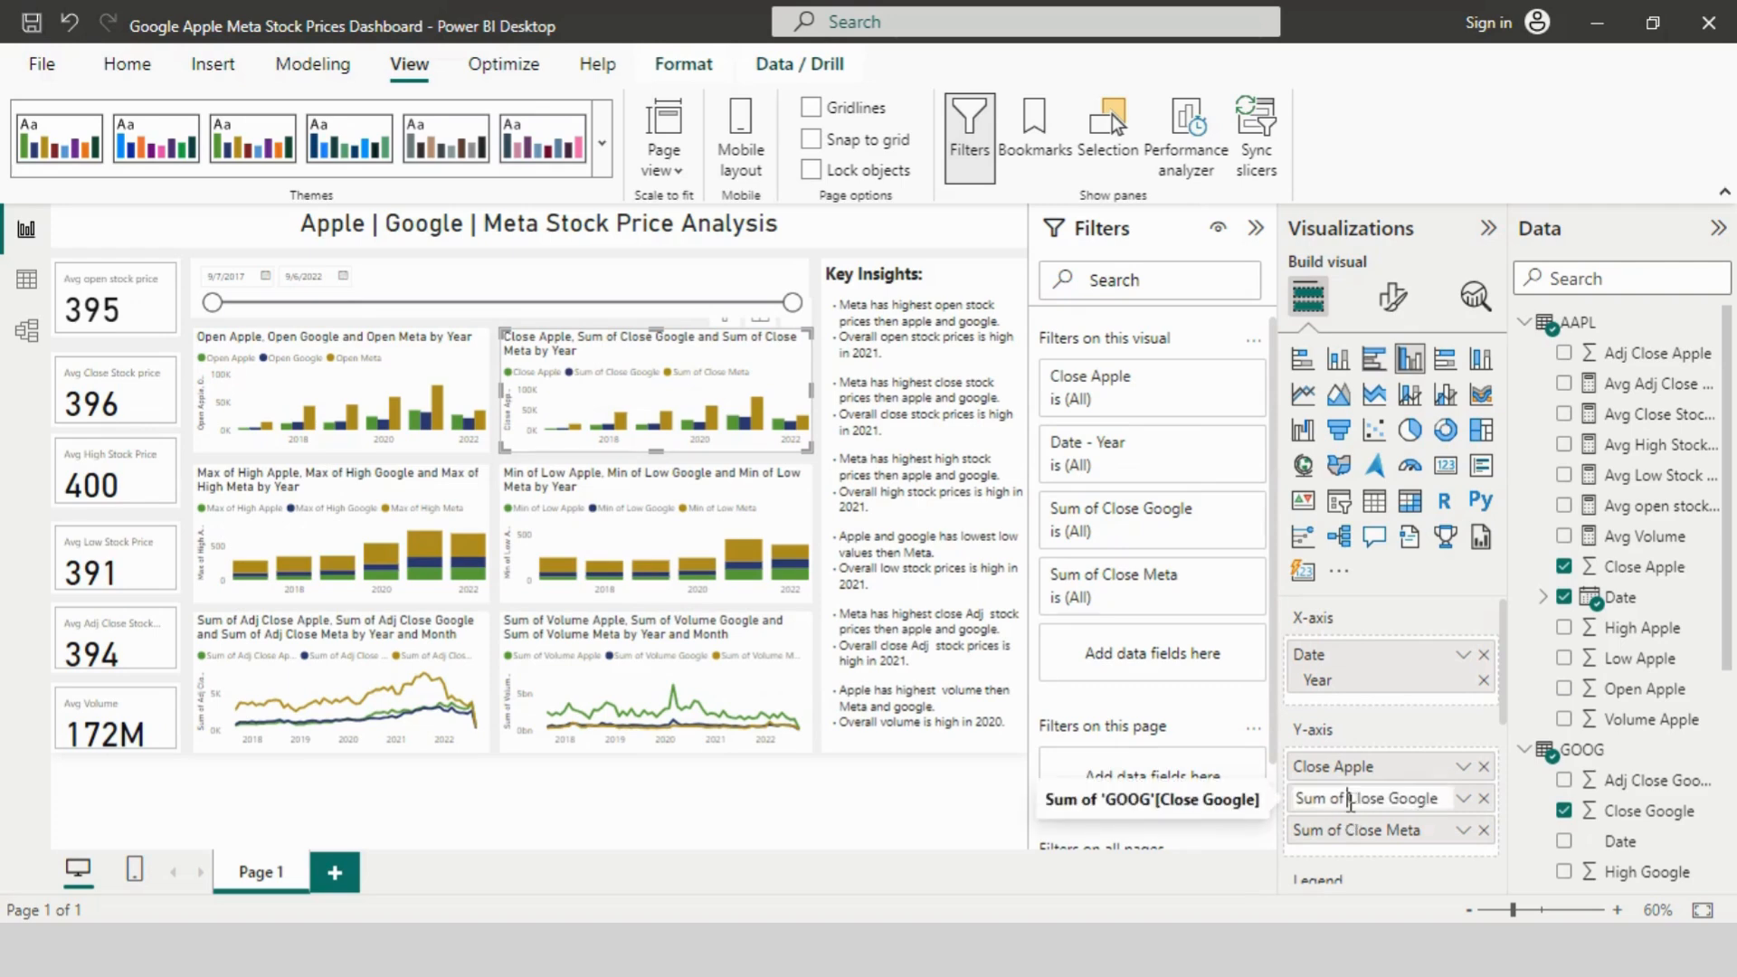
Step: Rename the "Sum of Close Meta" value in the close price chart as "Close Meta"
left_click(1351, 837)
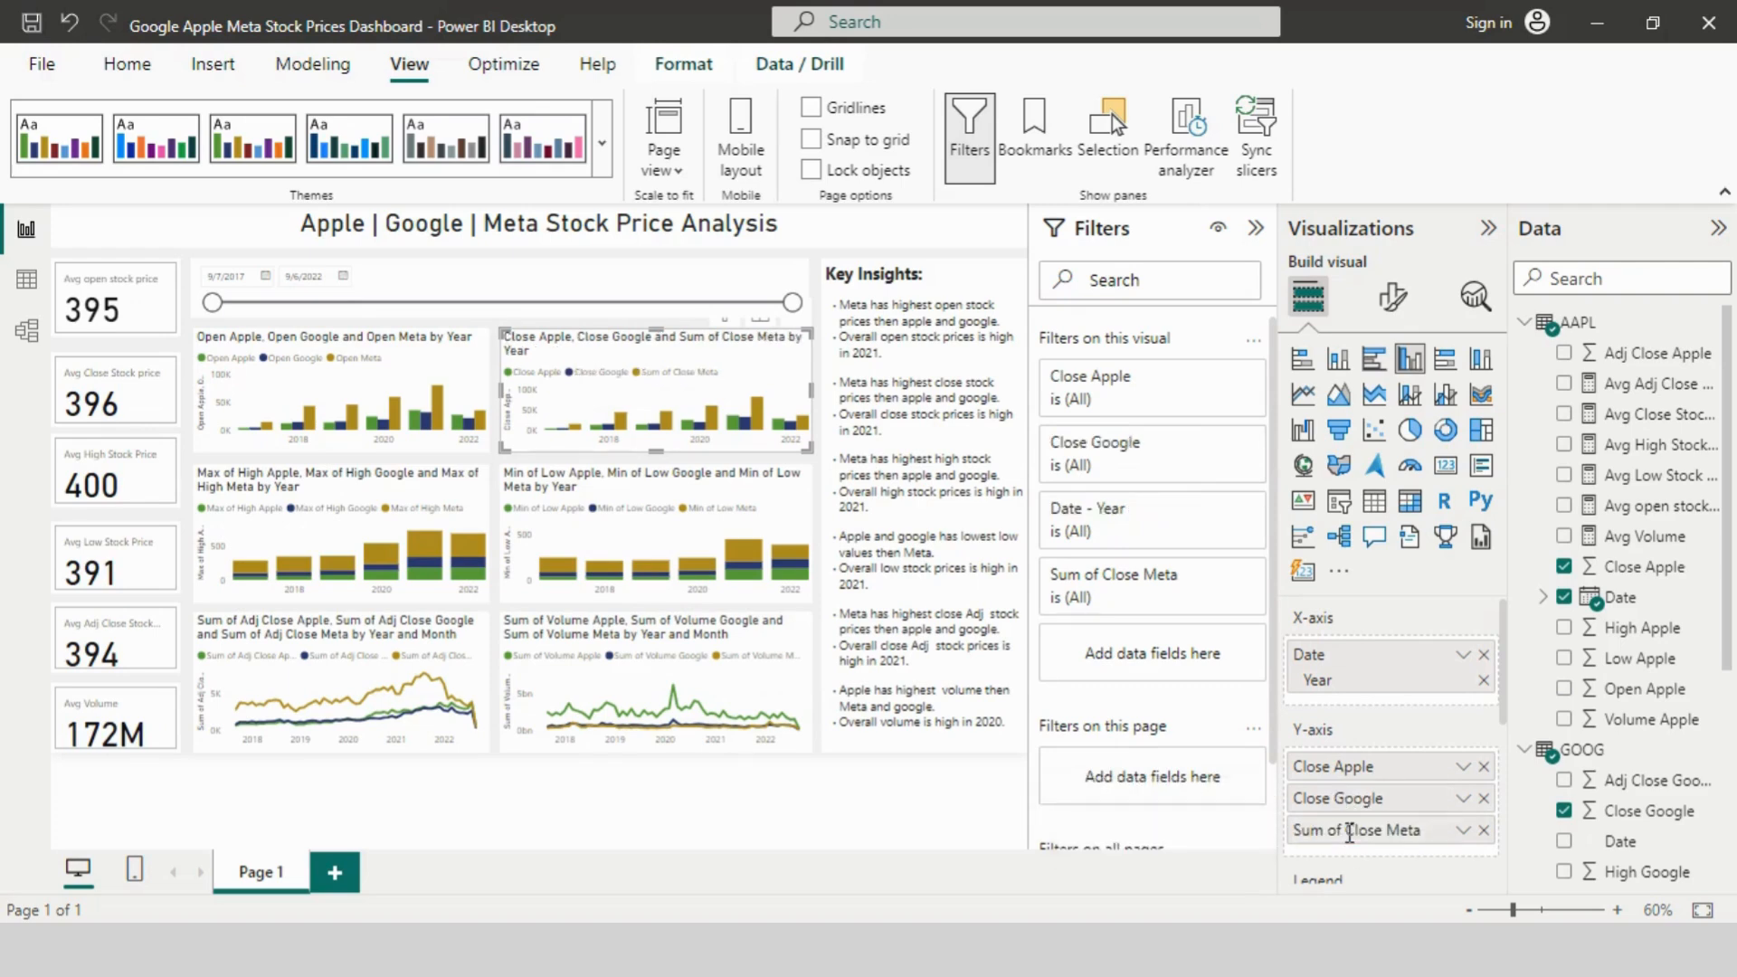
key("Delete")
key("Delete")
key("Delete")
key("Delete")
key("Delete")
key("Delete")
key("Delete")
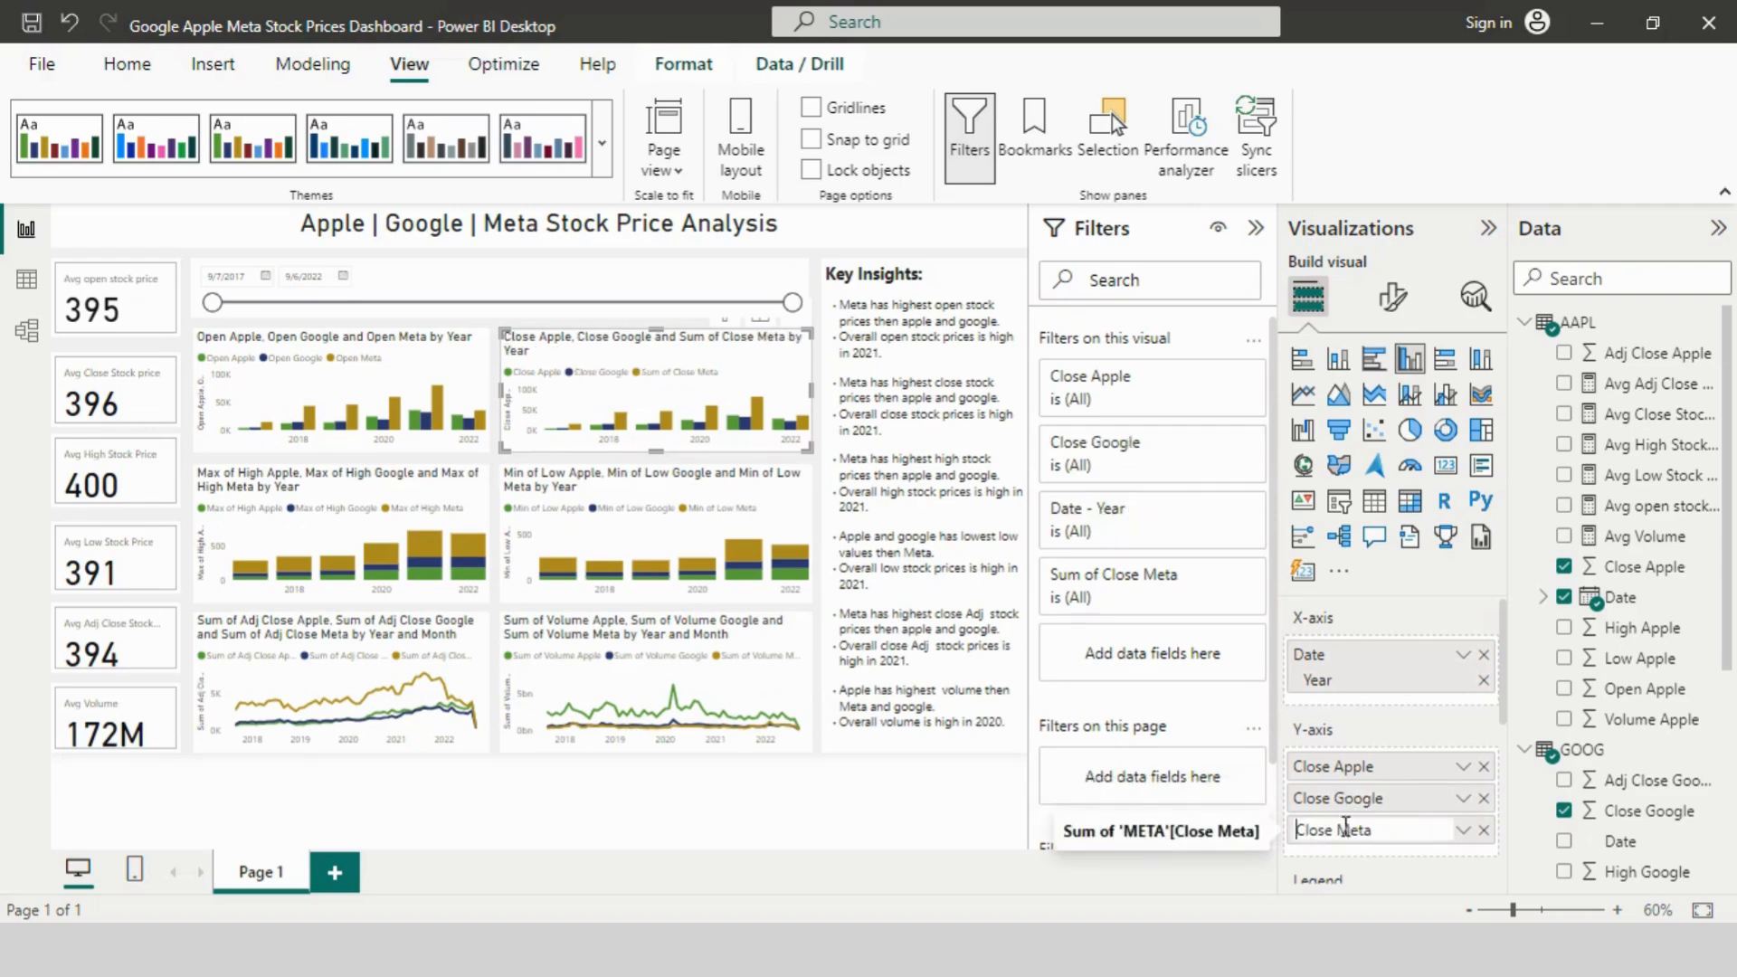
key("Return")
Step: Rename the "Max of High Apple" value in the high price chart as "High Apple"
left_click(362, 543)
double_click(1351, 766)
key("Home")
key("Delete")
key("Delete")
key("Delete")
key("Delete")
key("Delete")
key("Delete")
key("Delete")
key("Return")
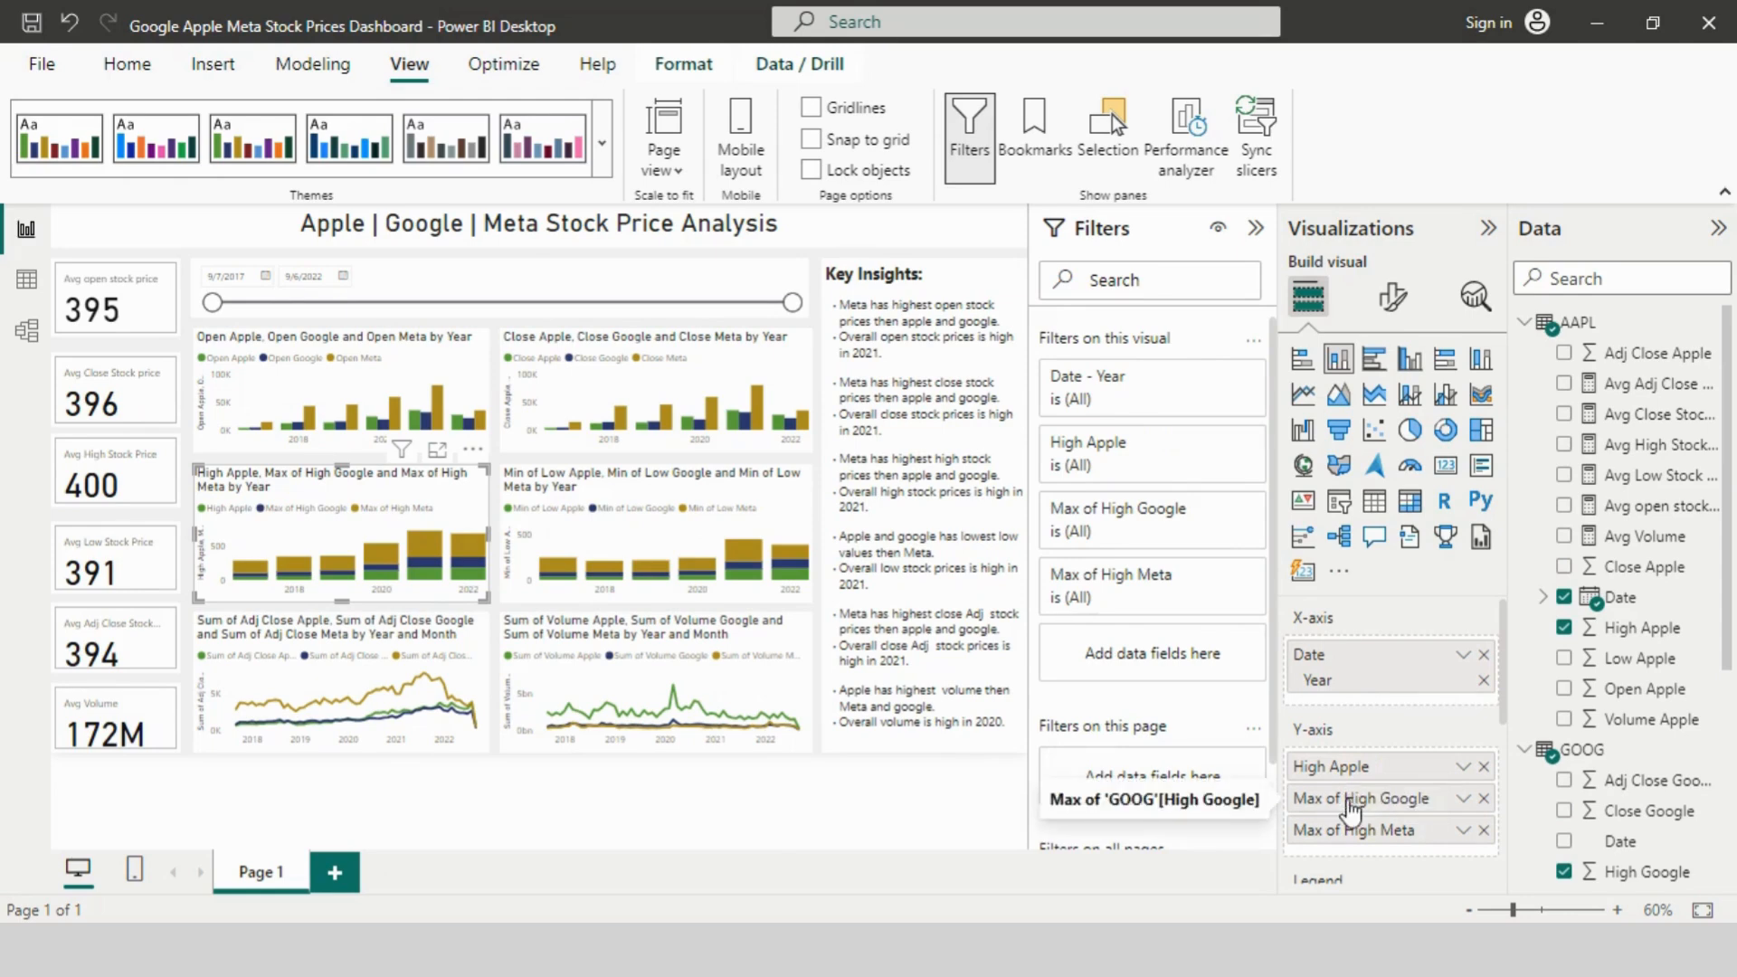
Step: Rename the "Max of High Google" value in the high price chart as "High Google"
double_click(1350, 802)
key("Home")
key("BackSpace")
key("BackSpace")
key("BackSpace")
key("BackSpace")
key("BackSpace")
key("BackSpace")
key("BackSpace")
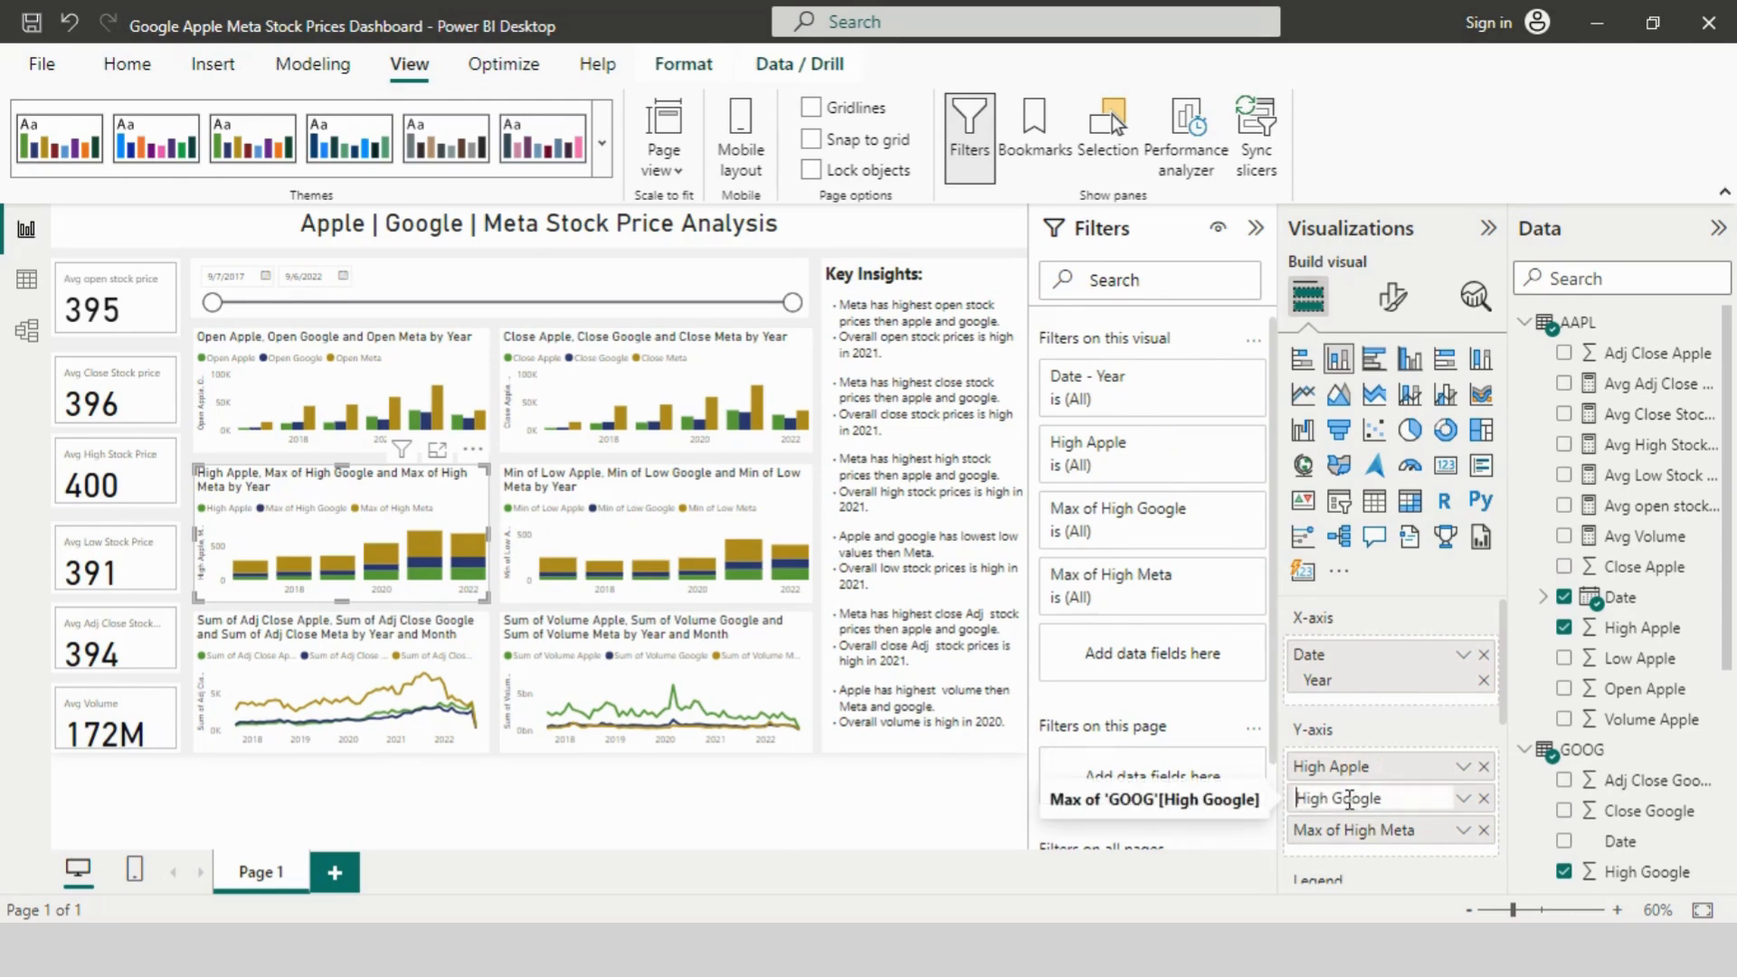
key("Return")
Step: Rename the "Max of High Meta" value in the high price chart as "High Meta"
double_click(1349, 831)
key("Home")
key("Delete")
key("Delete")
key("Delete")
key("Delete")
key("Delete")
key("Delete")
key("Delete")
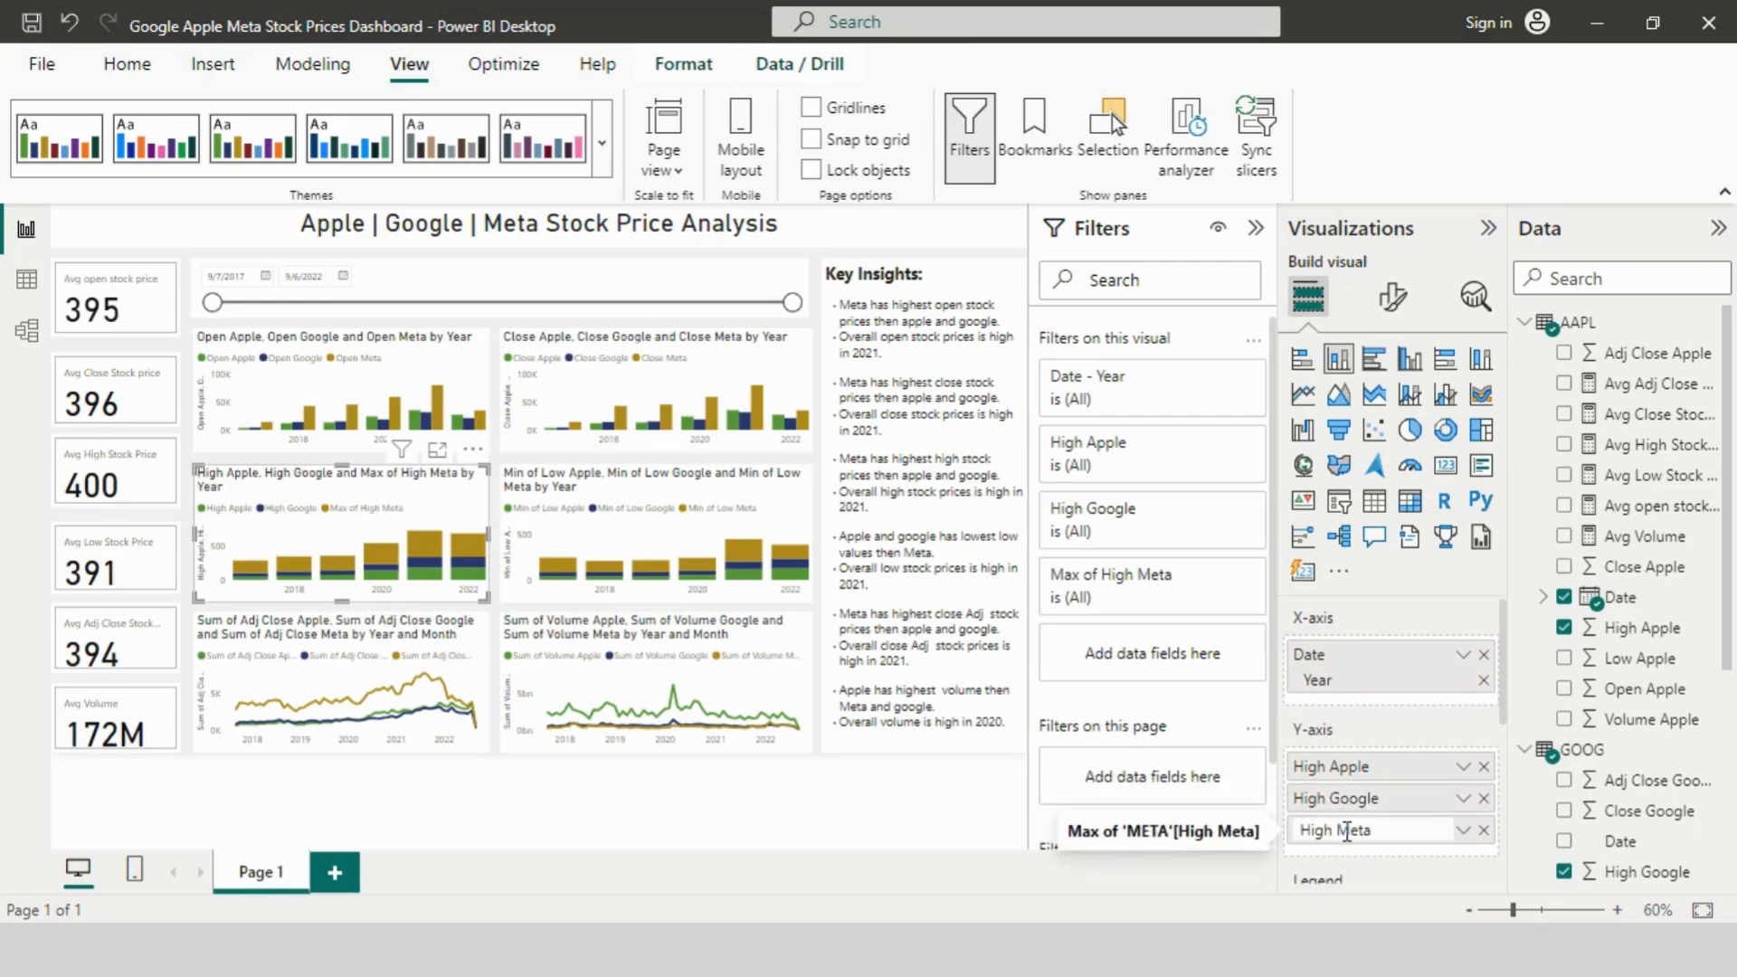
key("Return")
Step: Rename the "Min of Low Apple" value in the low price chart as "Low Apple"
left_click(769, 525)
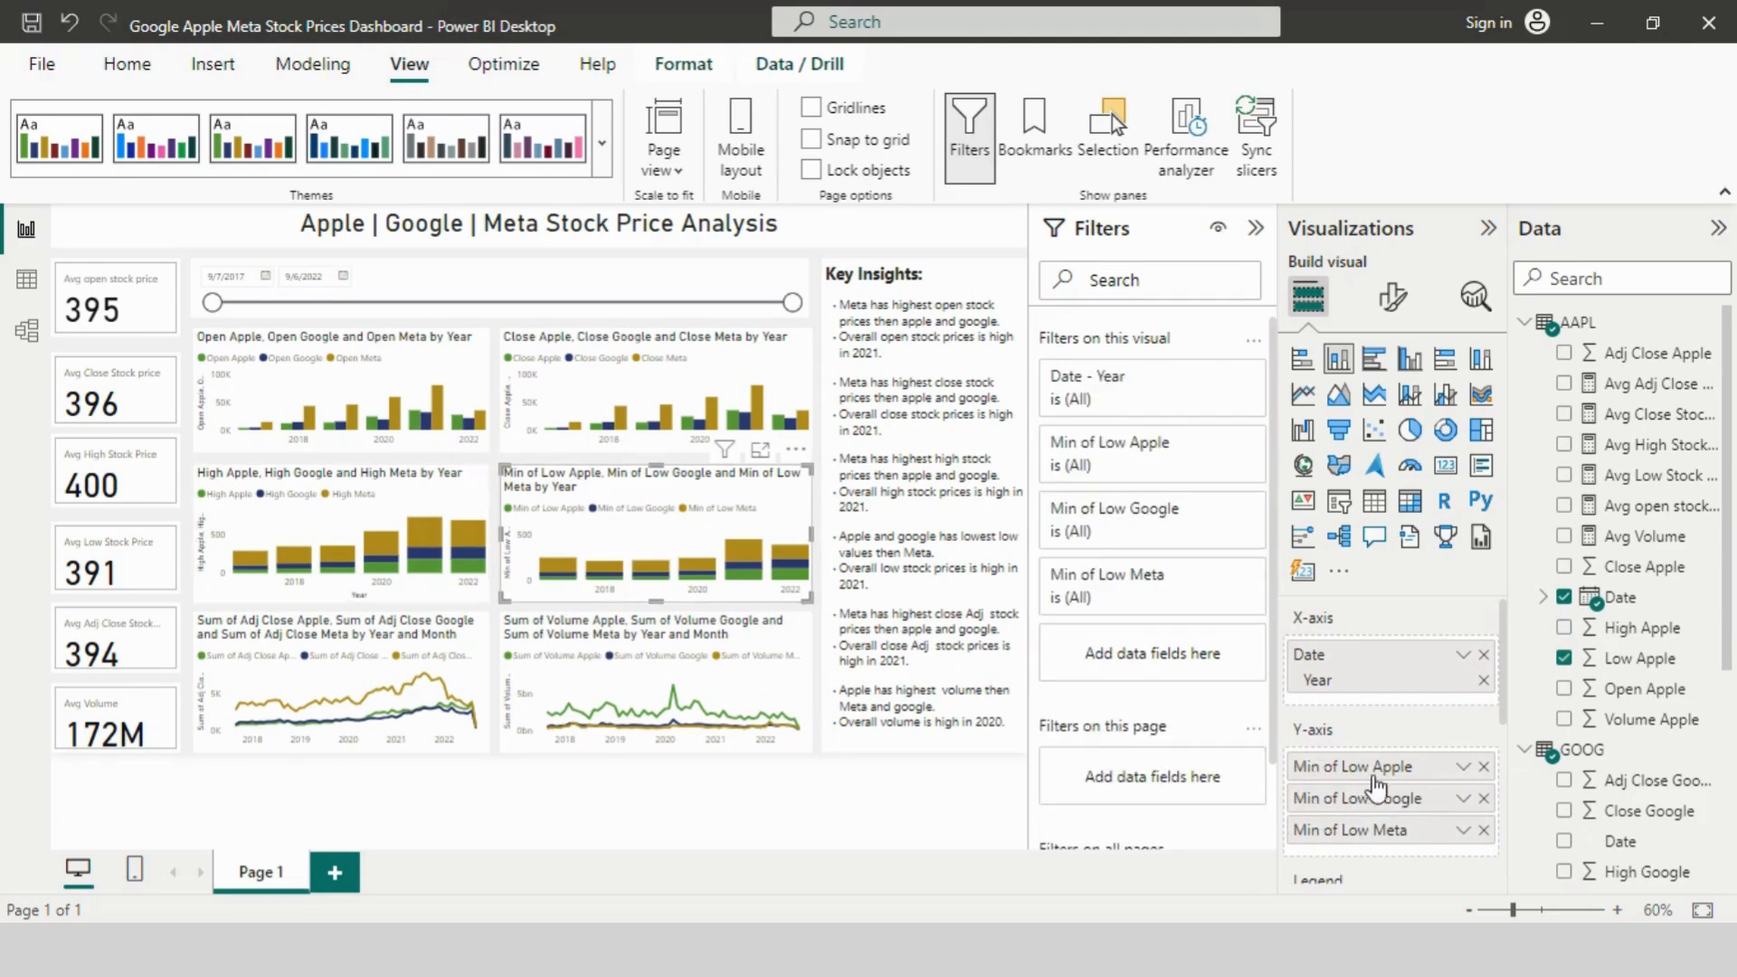
double_click(1346, 767)
key("Home")
key("Delete")
key("Delete")
key("Delete")
key("Delete")
key("Return")
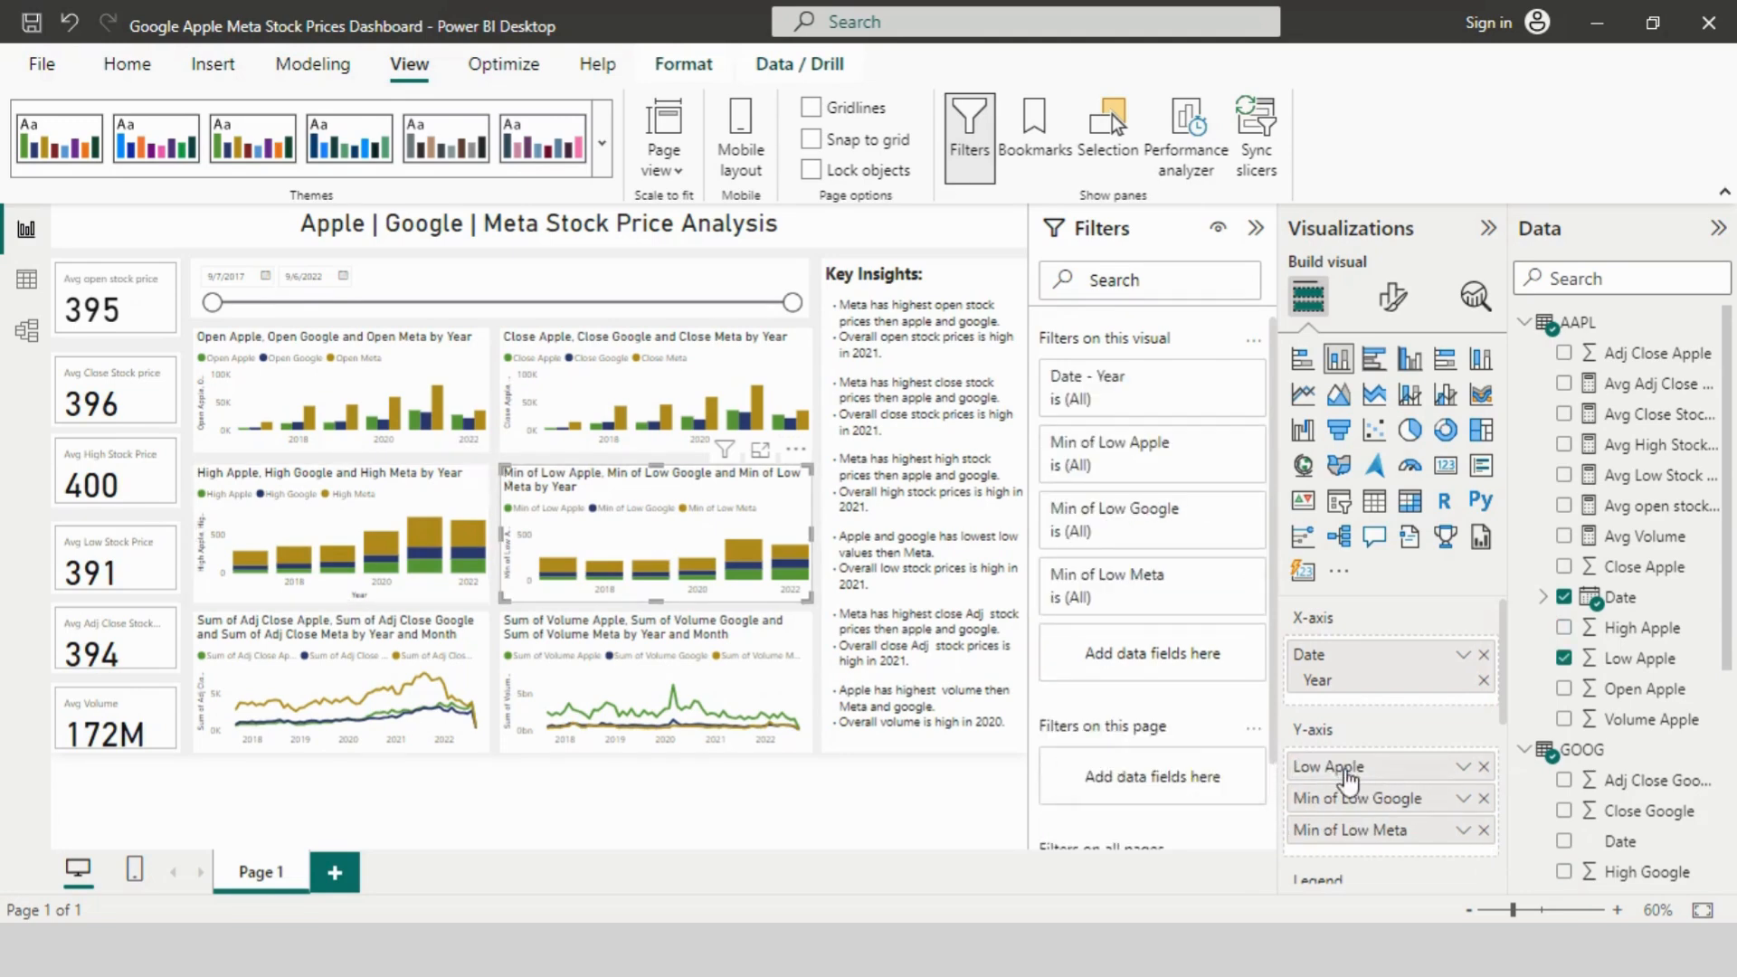
Step: Rename the "Min of Low Google" value in the low price chart as "Low Google"
double_click(1348, 798)
key("Home")
key("Delete")
key("Delete")
key("Delete")
key("Delete")
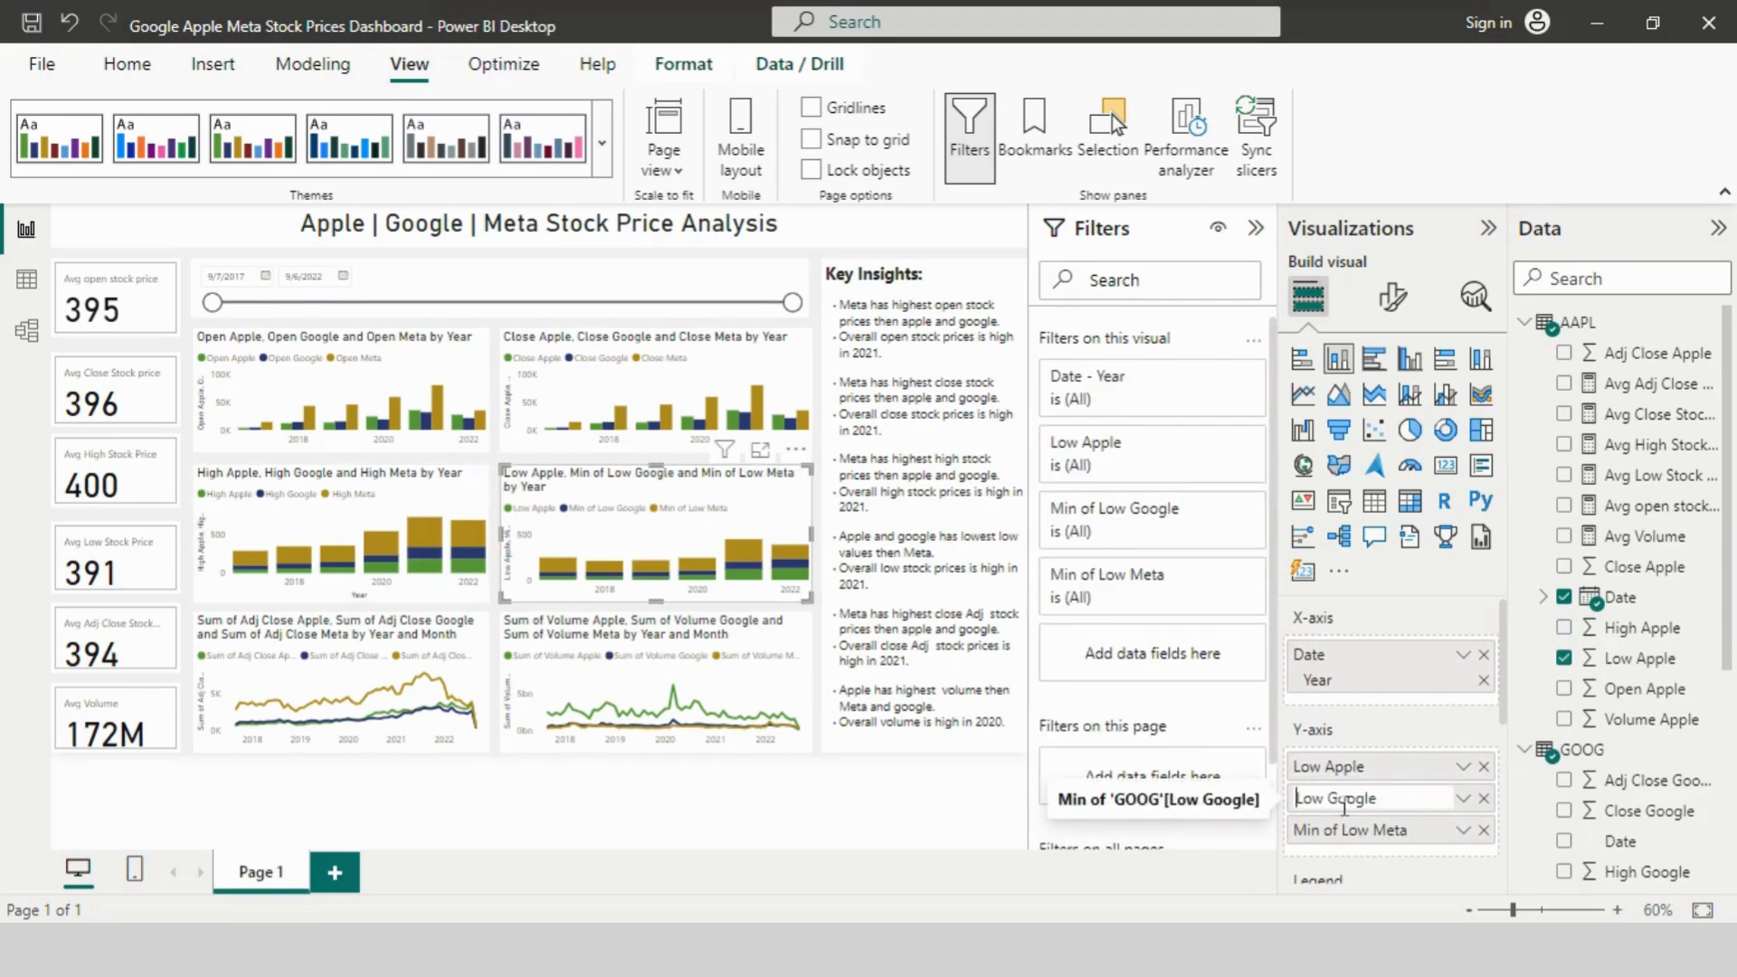
key("Return")
Step: Rename the "Min of Low Meta" value in the low price chart as "Low Meta"
double_click(1347, 831)
key("Home")
double_click(1347, 831)
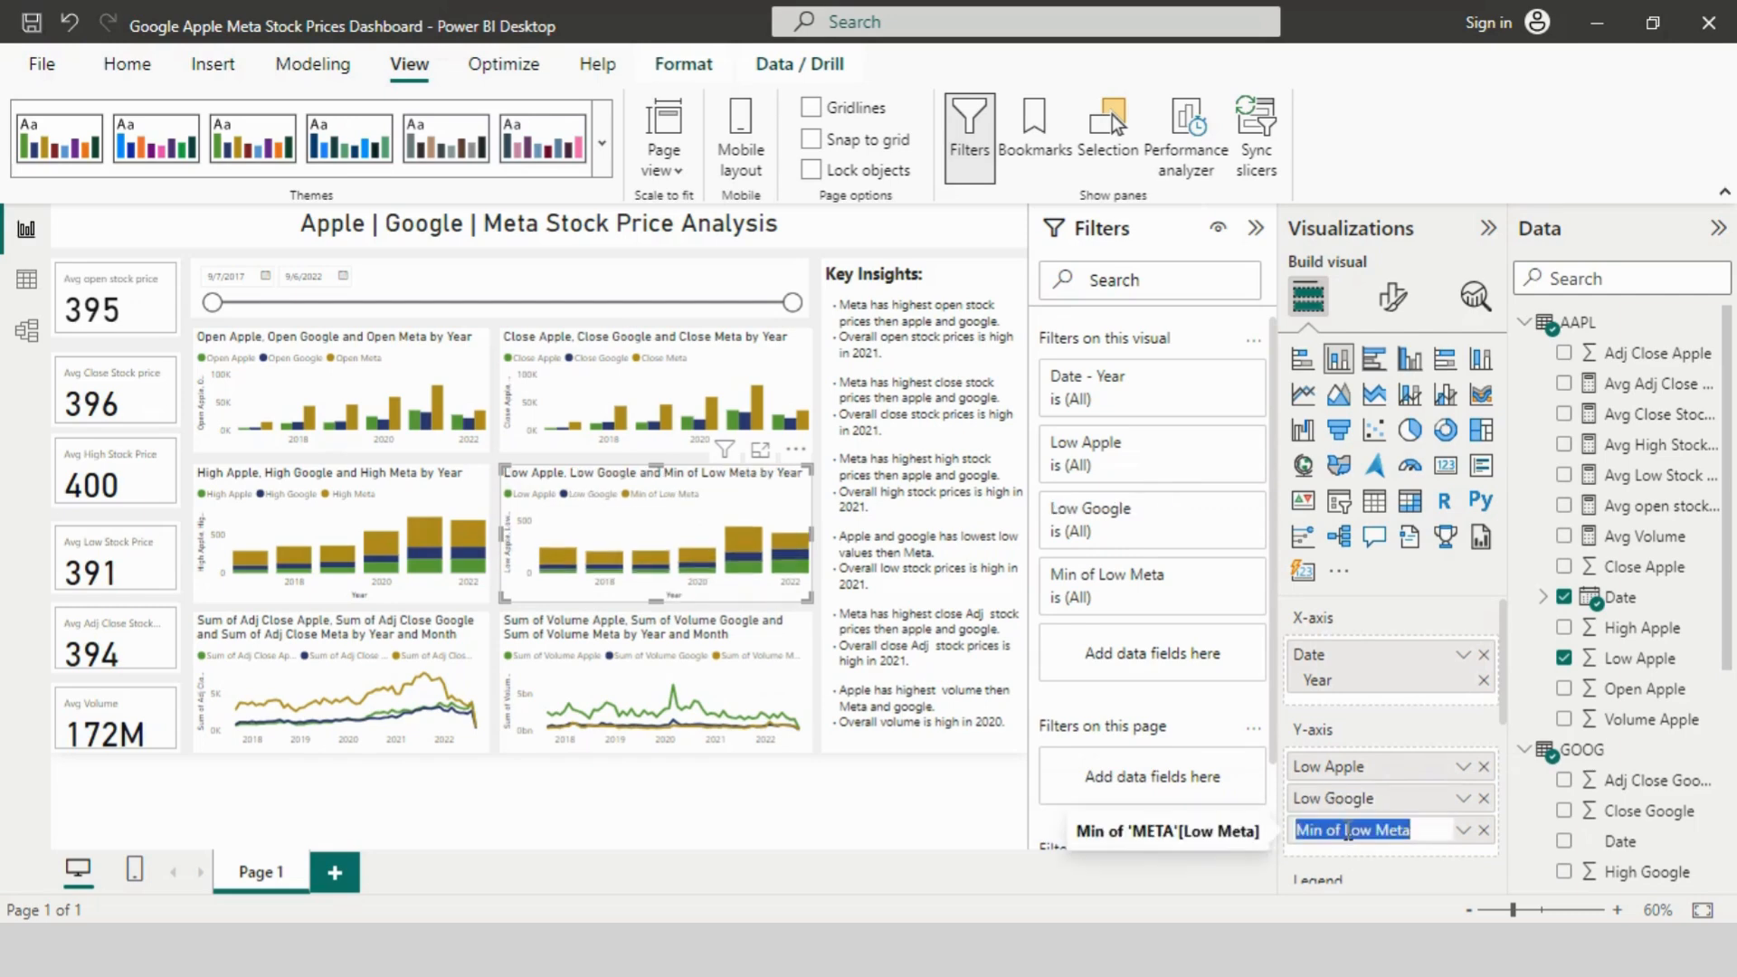
key("Delete")
key("Delete")
key("Delete")
key("Delete")
key("Delete")
key("Delete")
key("Delete")
key("Return")
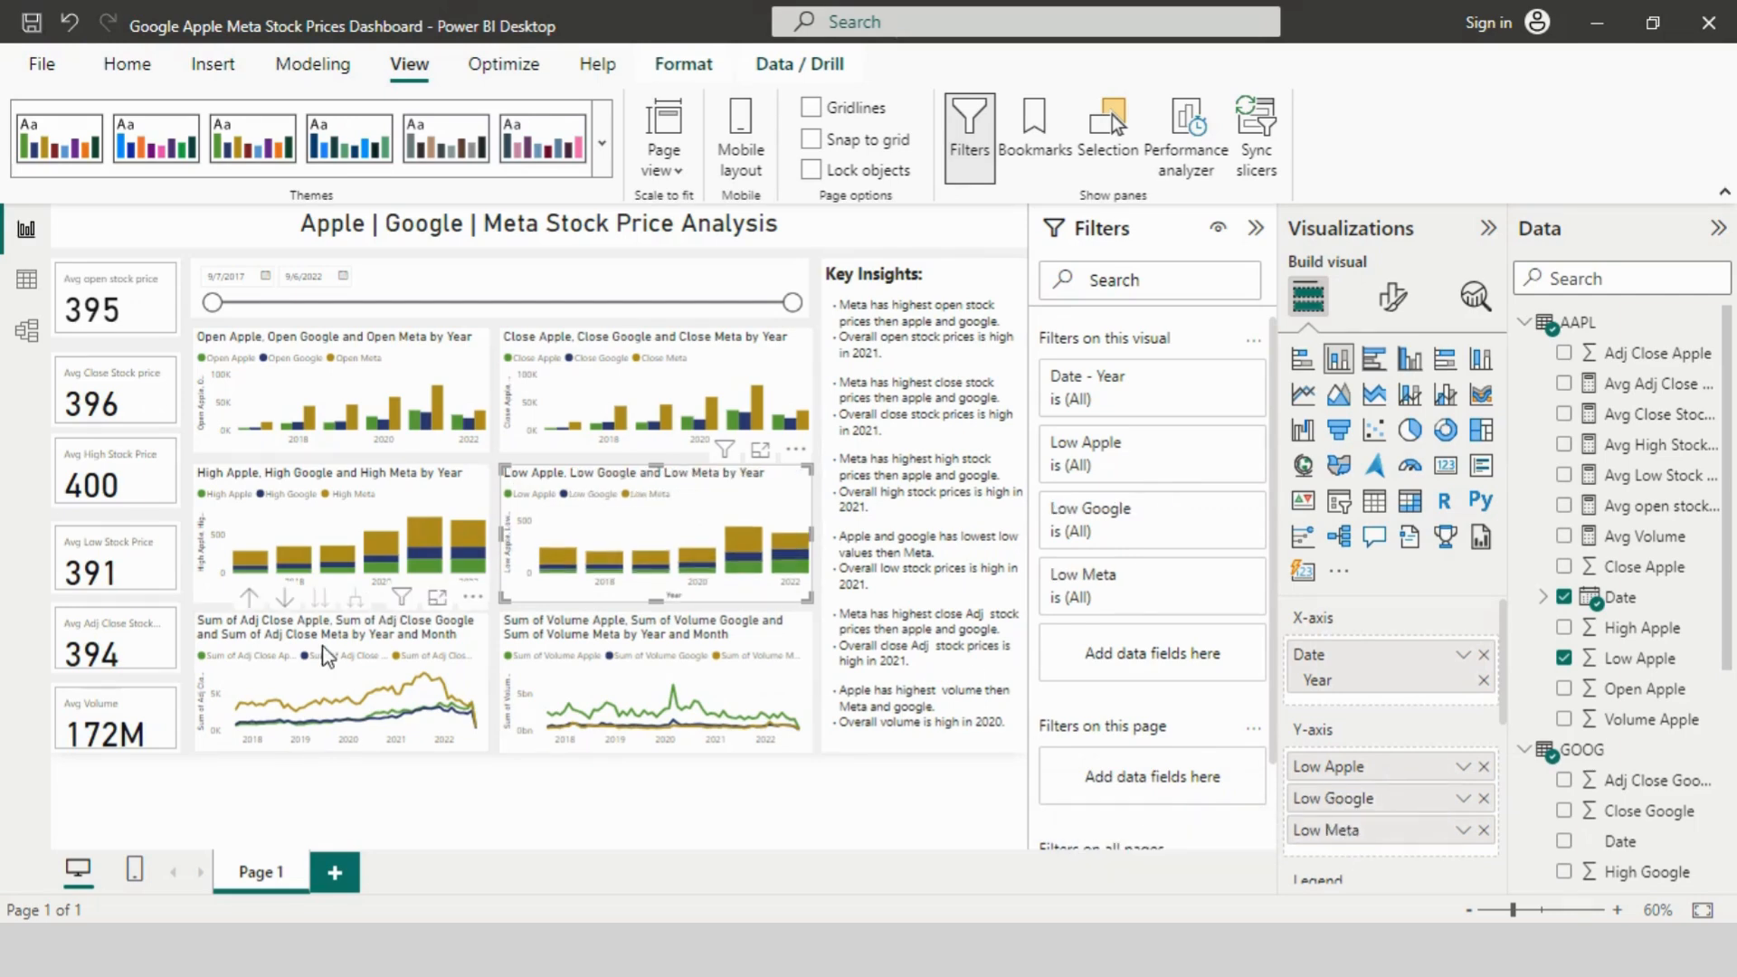
Step: Rename the "Sum of Adj Close Apple" value in the adjusted close line chart as "Adj Close Apple"
left_click(344, 679)
double_click(1349, 790)
key("Home")
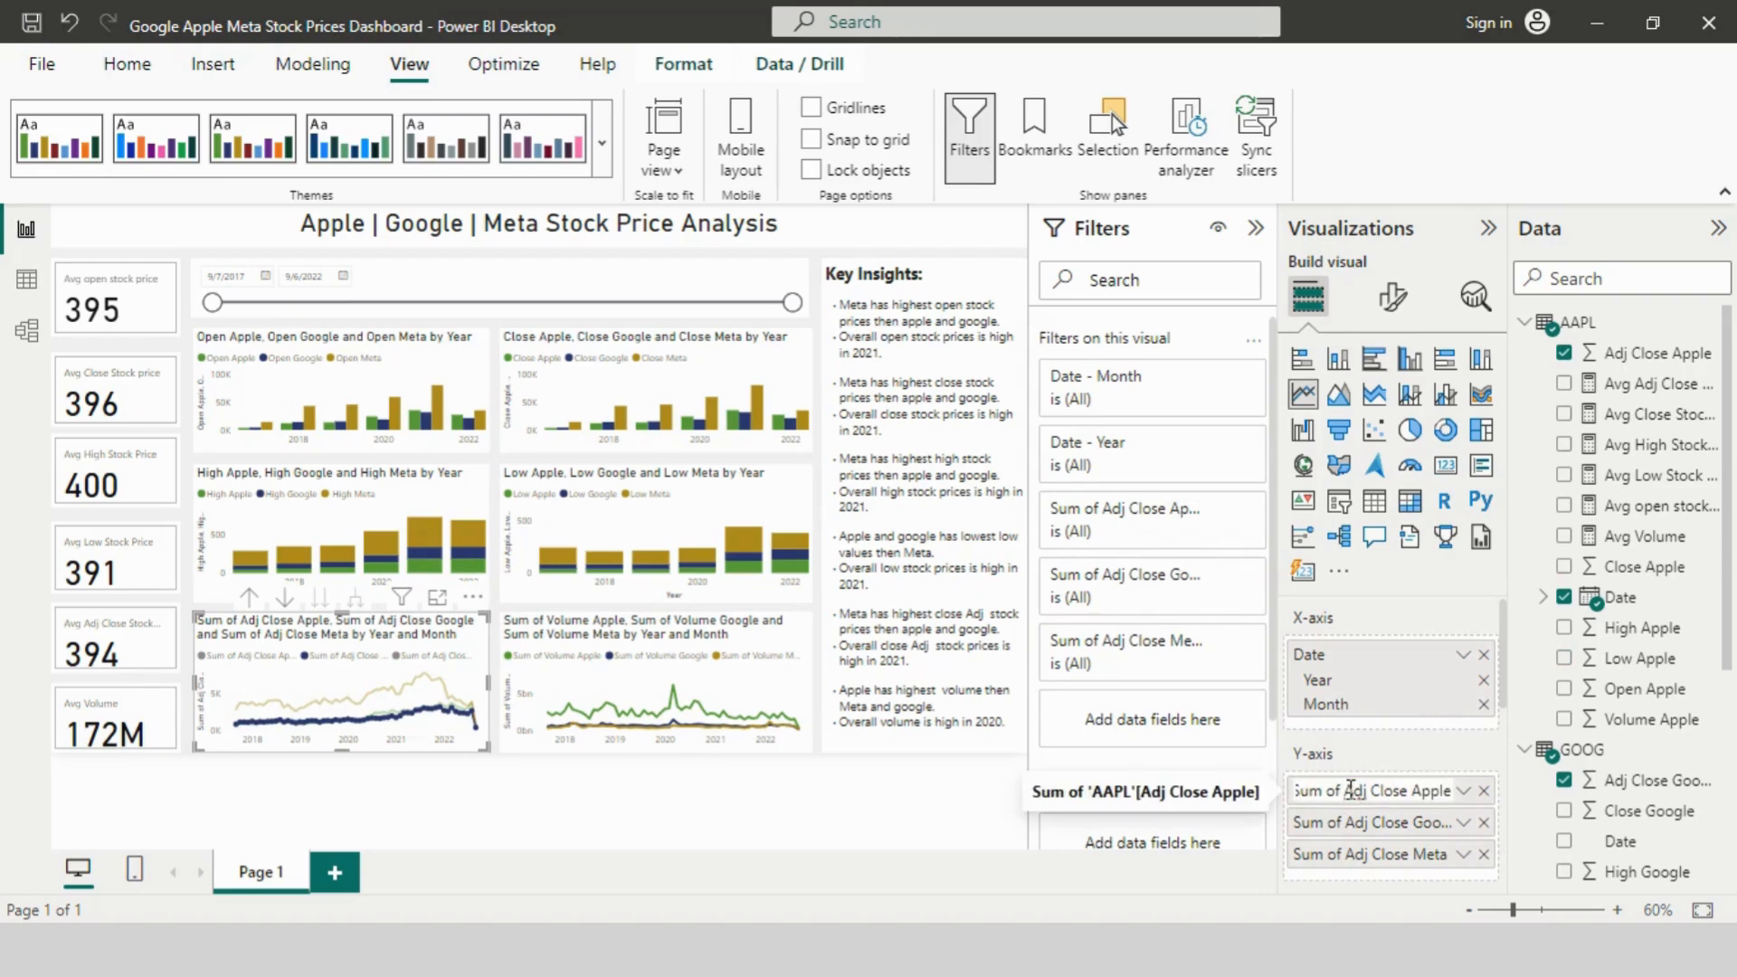
key("Delete")
key("Delete")
key("Delete")
key("Delete")
key("Delete")
key("Delete")
key("Delete")
key("Return")
Step: Rename the "Sum of Adj Close Google" value in the adjusted close line chart as "Adj Close Google"
double_click(1348, 821)
key("Home")
key("Delete")
key("Delete")
key("Delete")
key("Delete")
key("Delete")
key("Delete")
key("Delete")
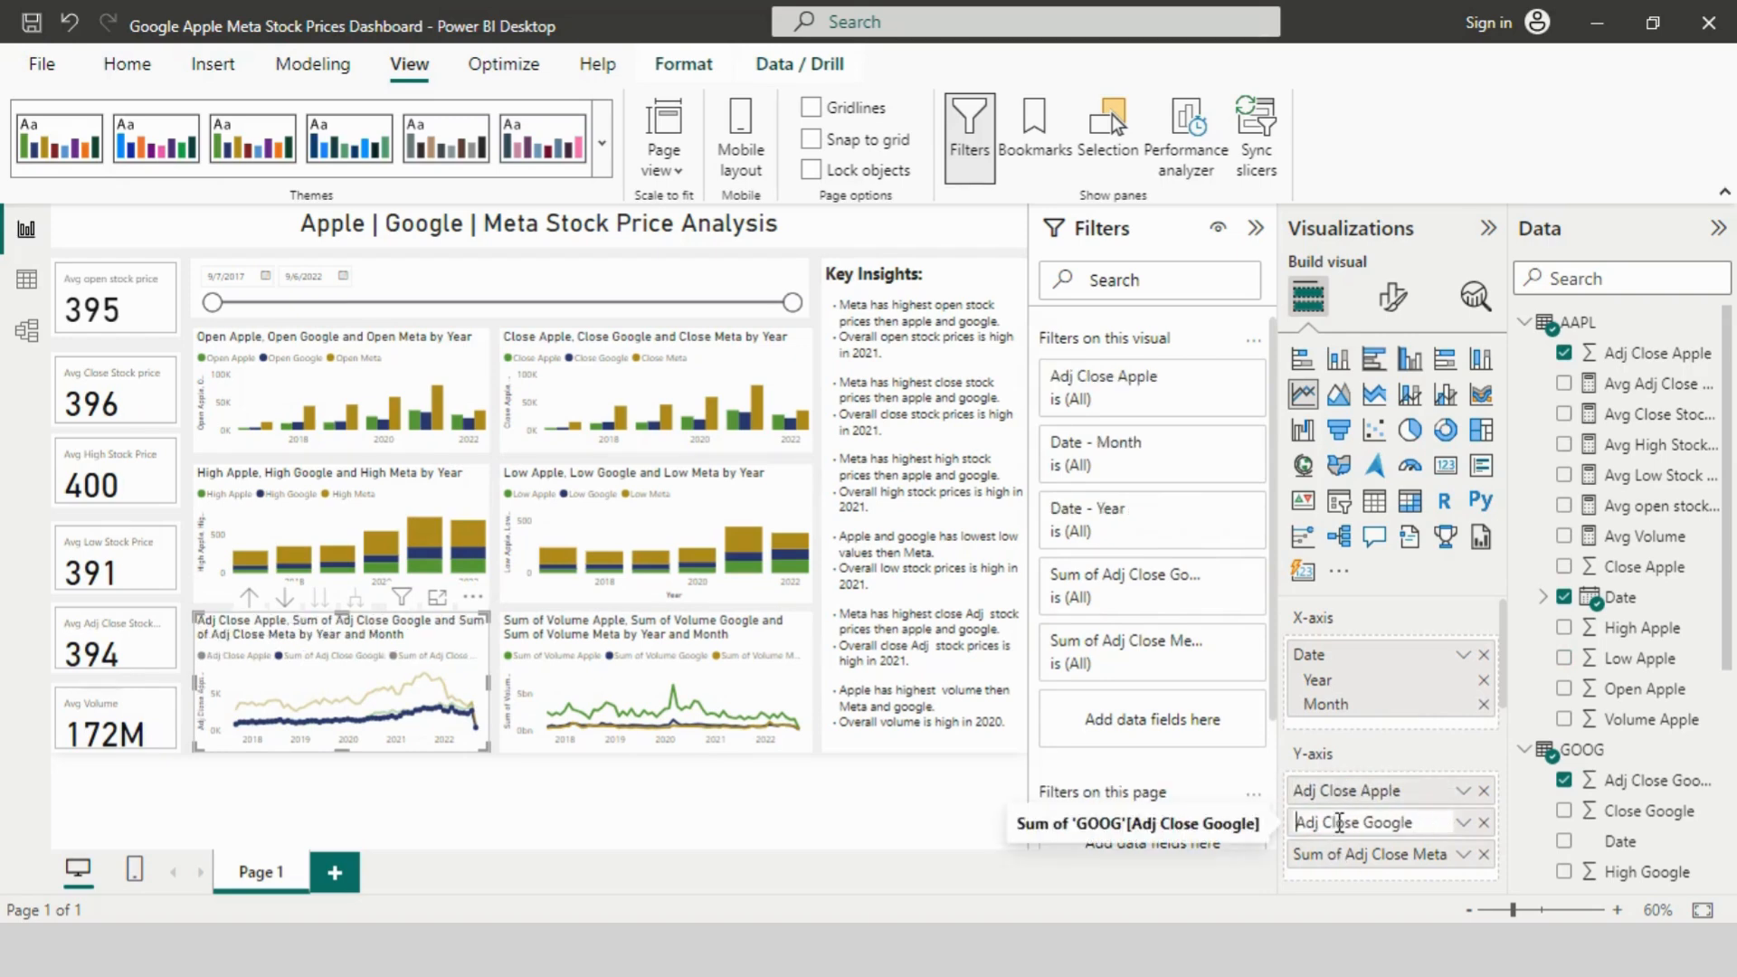
key("Return")
Step: Rename the "Sum of Adj Close Meta" value in the adjusted close line chart as "Adj Close Meta"
double_click(1351, 854)
key("Home")
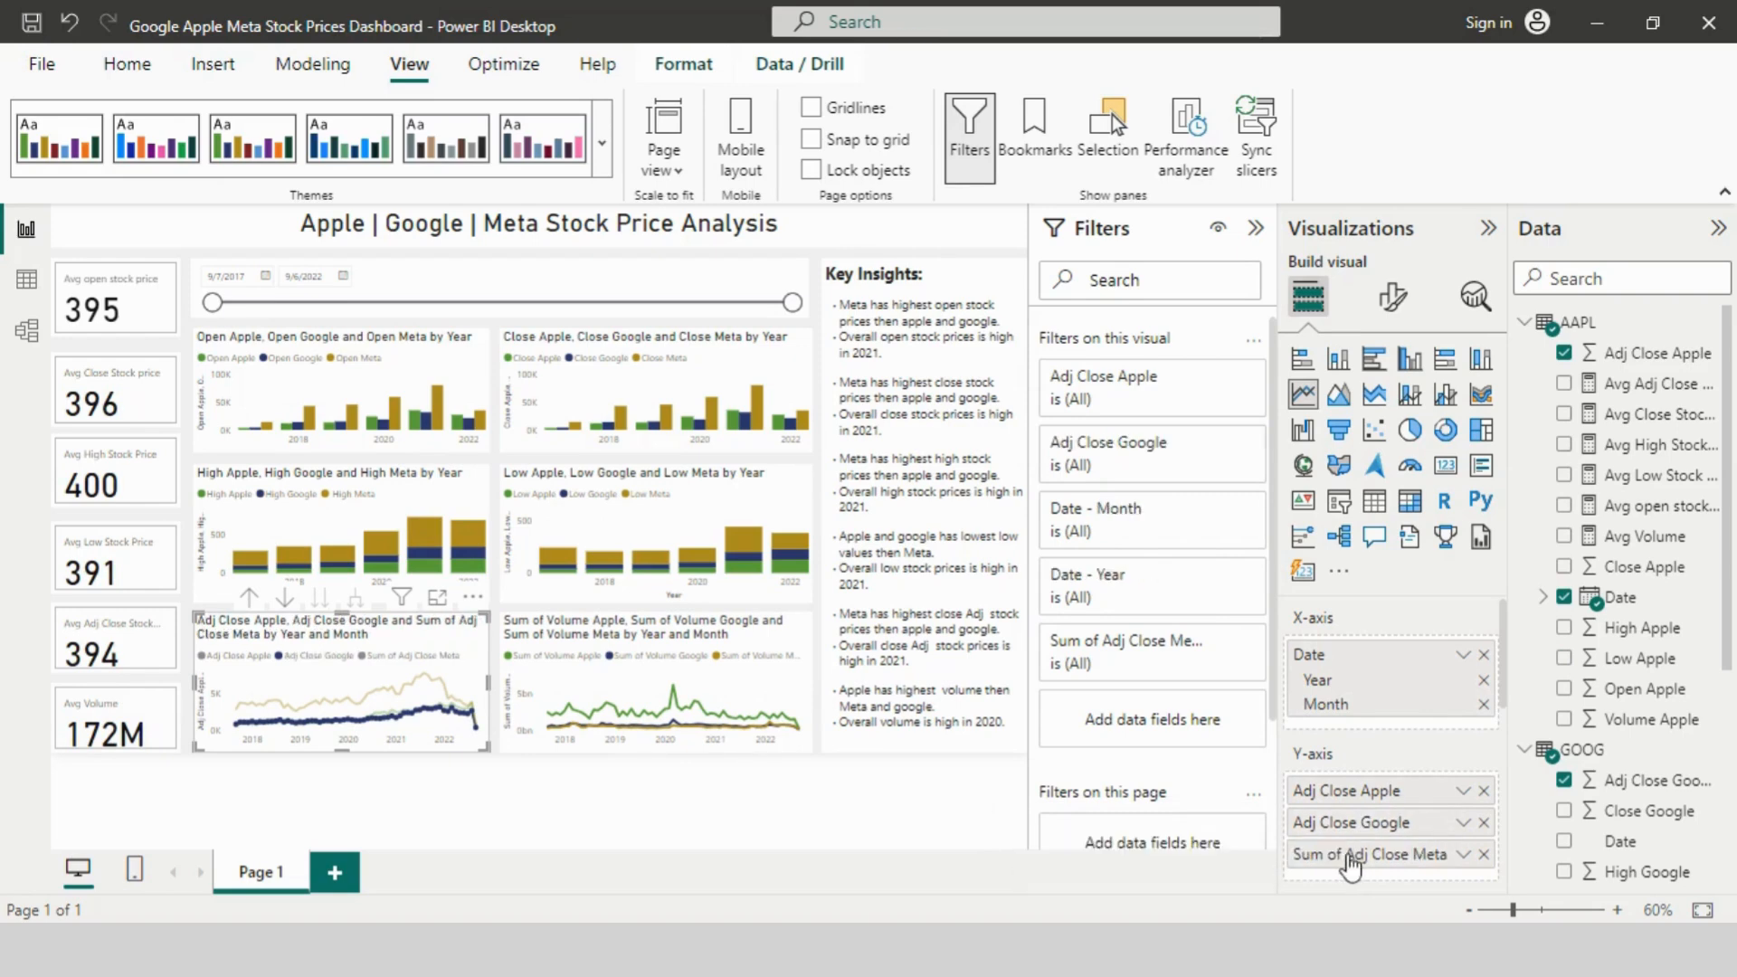
key("Delete")
key("Delete")
key("Delete")
key("Delete")
key("Delete")
key("Delete")
key("Delete")
key("Return")
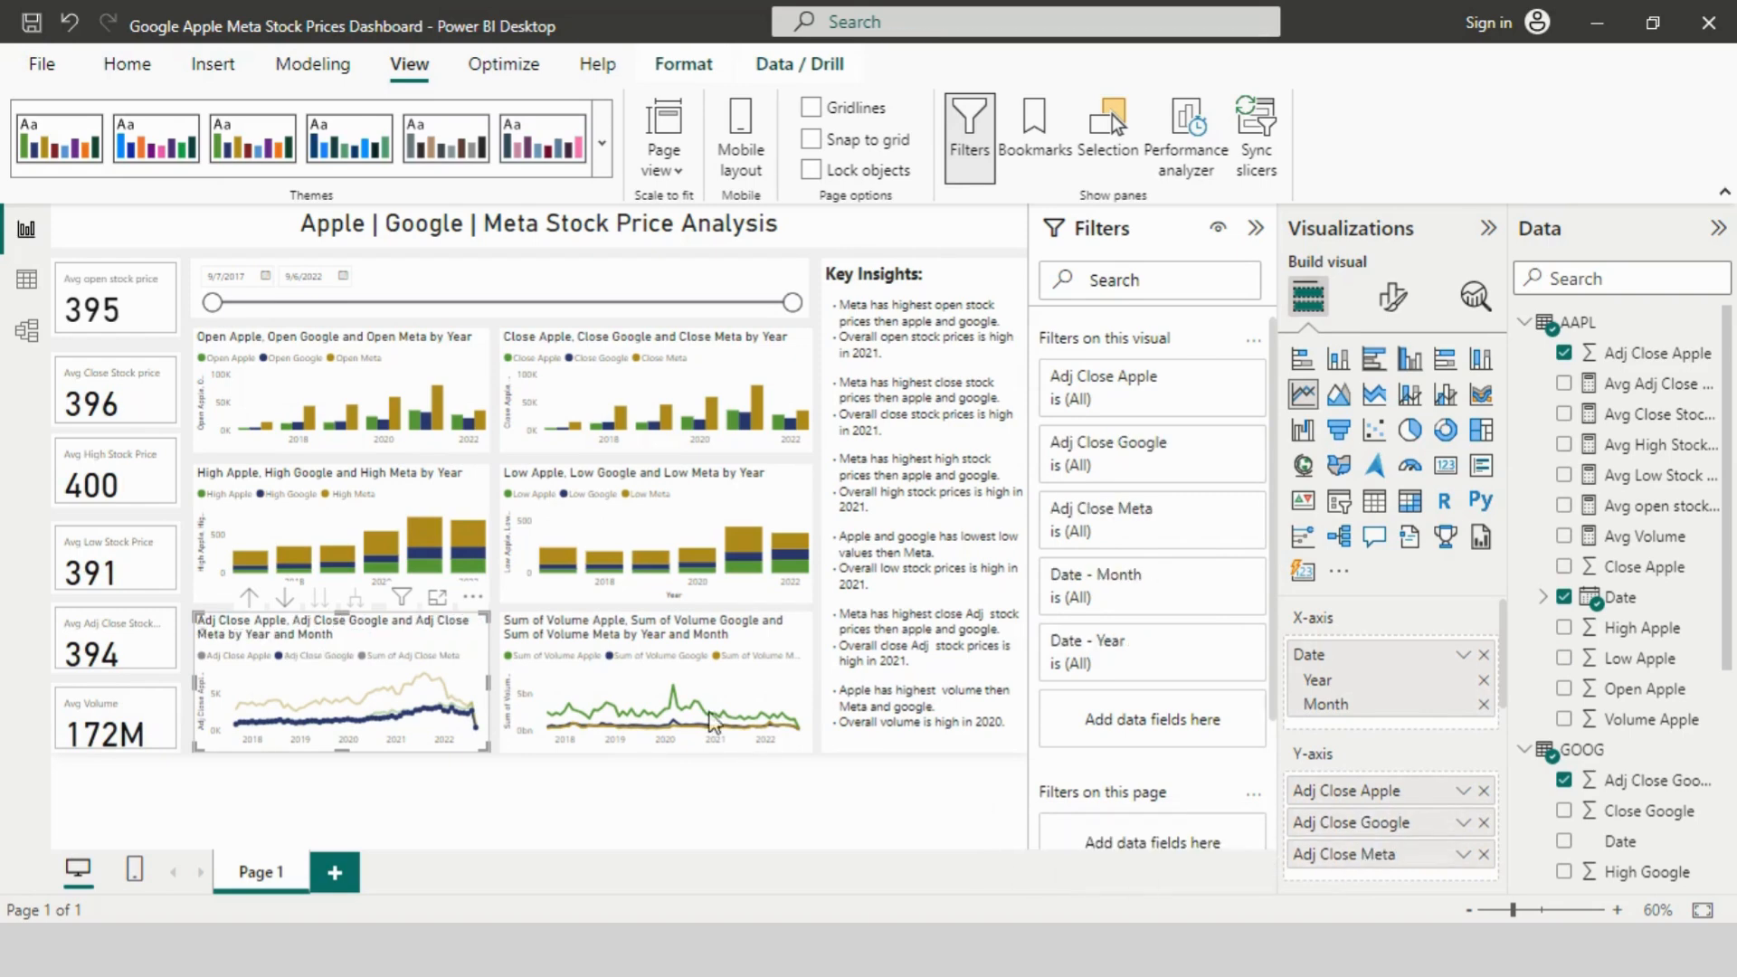
Step: Rename the "Sum of Volume Apple" value in the volume line chart as "Volume Apple"
left_click(788, 737)
double_click(1351, 791)
key("Home")
key("Delete")
key("Delete")
key("Delete")
key("Delete")
key("Delete")
key("Delete")
key("Delete")
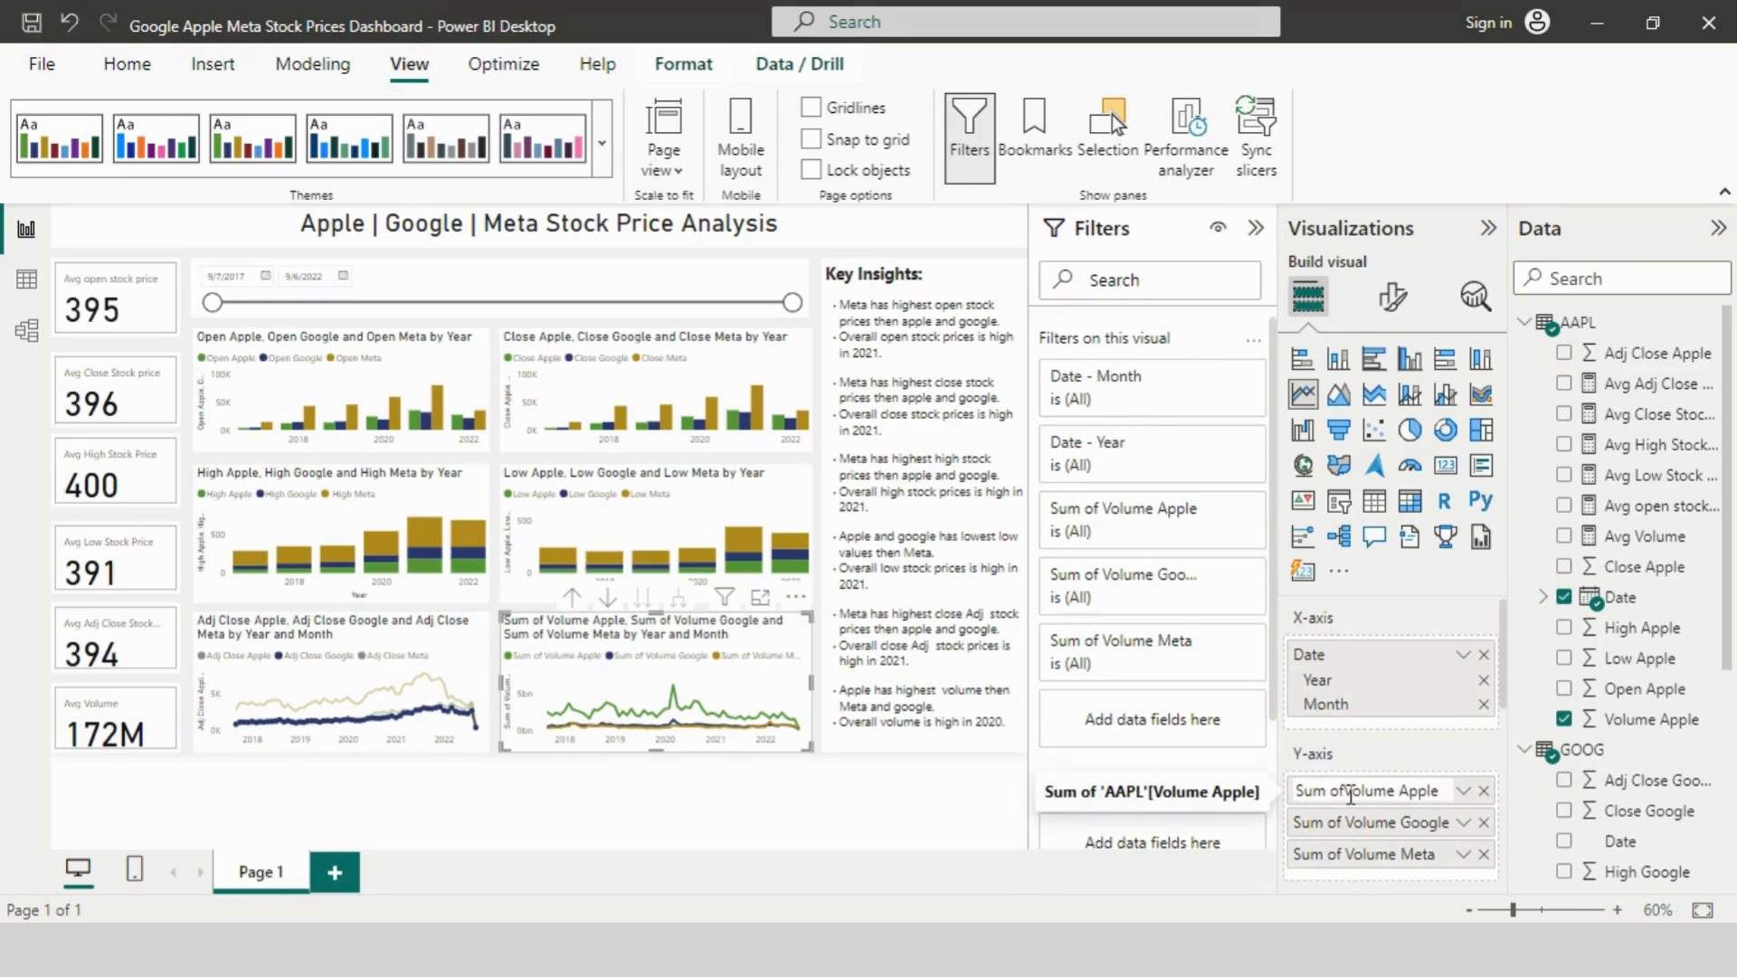
key("Return")
Step: Rename the "Sum of Volume Google" value in the volume line chart as "Volume Google"
double_click(1351, 823)
key("Home")
key("Delete")
key("Delete")
key("Delete")
key("Delete")
key("Delete")
key("Delete")
key("Delete")
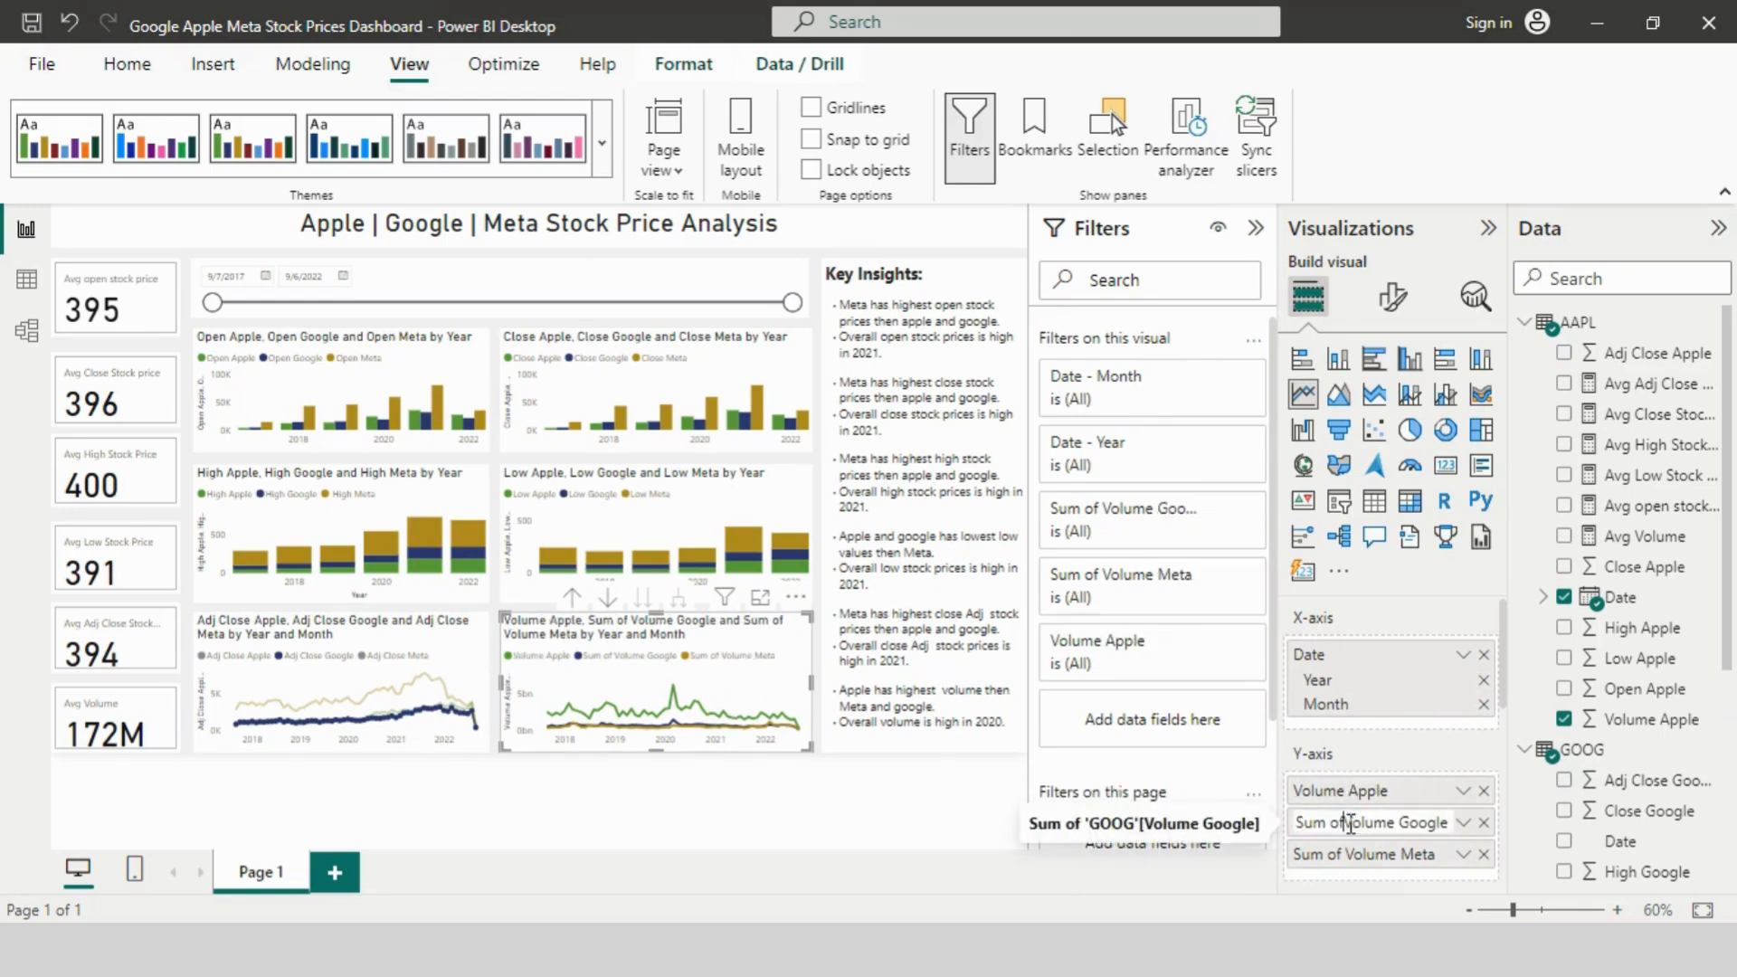
key("Return")
Step: Rename the "Sum of Volume Meta" value in the volume line chart as "Volume Meta"
double_click(1351, 854)
key("Home")
key("Delete")
key("Delete")
key("Delete")
key("Delete")
key("Delete")
key("Delete")
key("Delete")
key("Return")
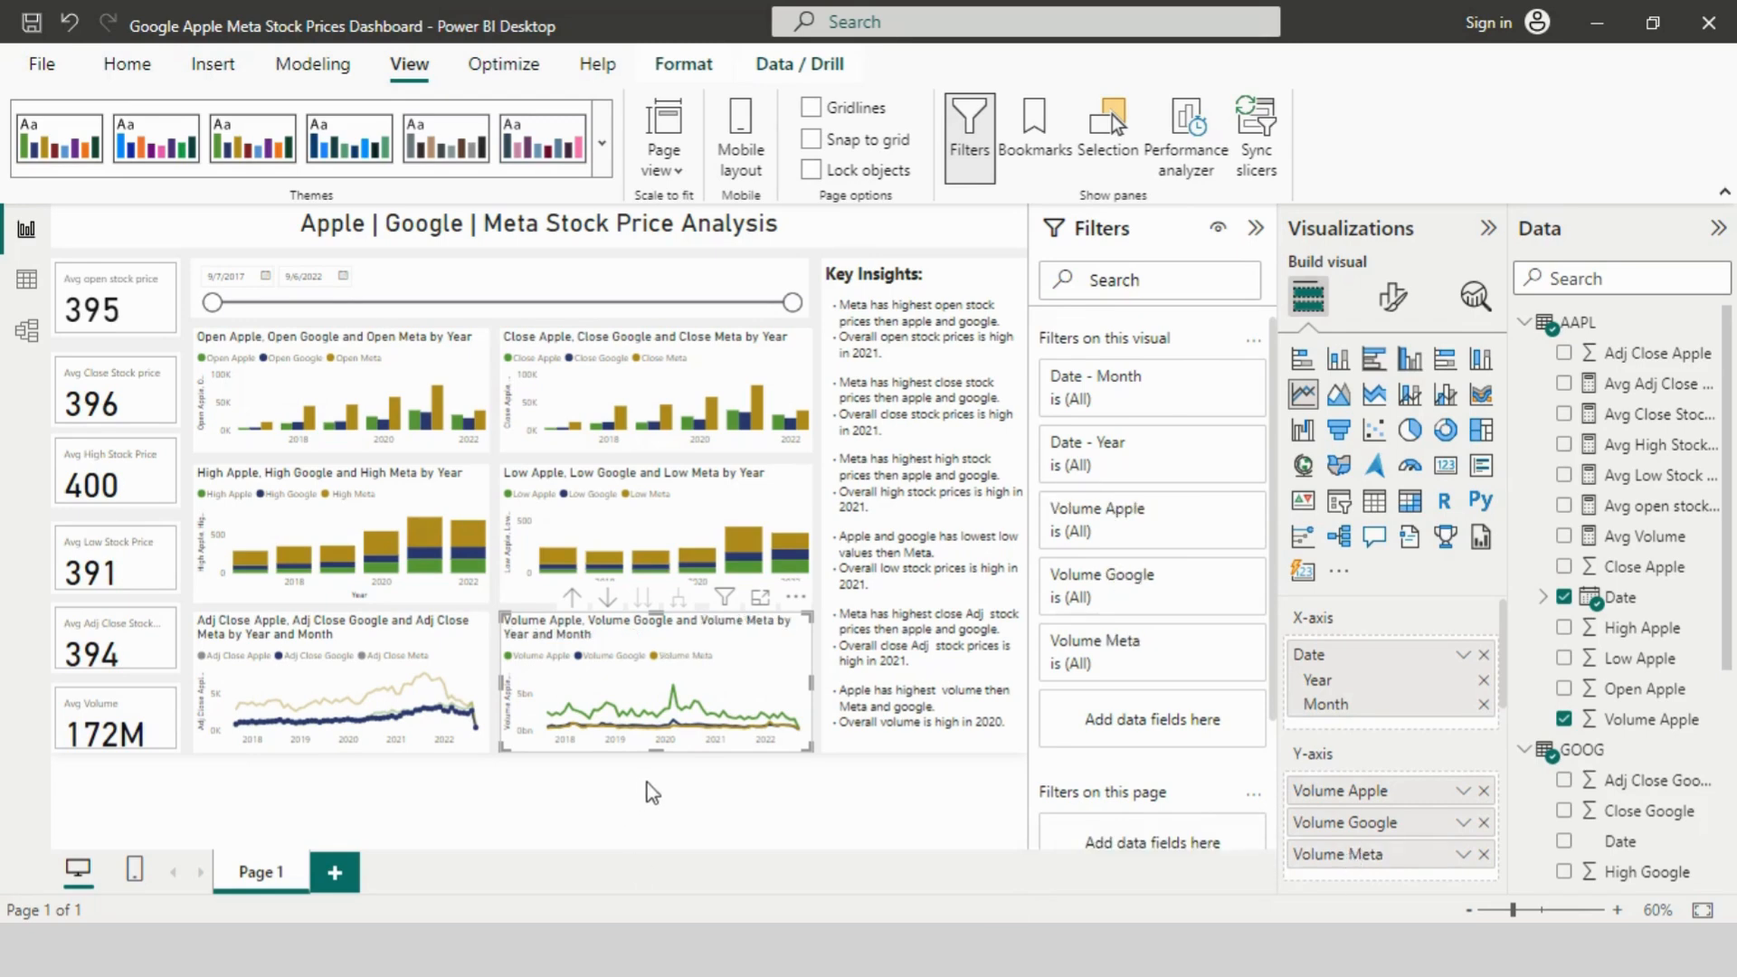
left_click(119, 693)
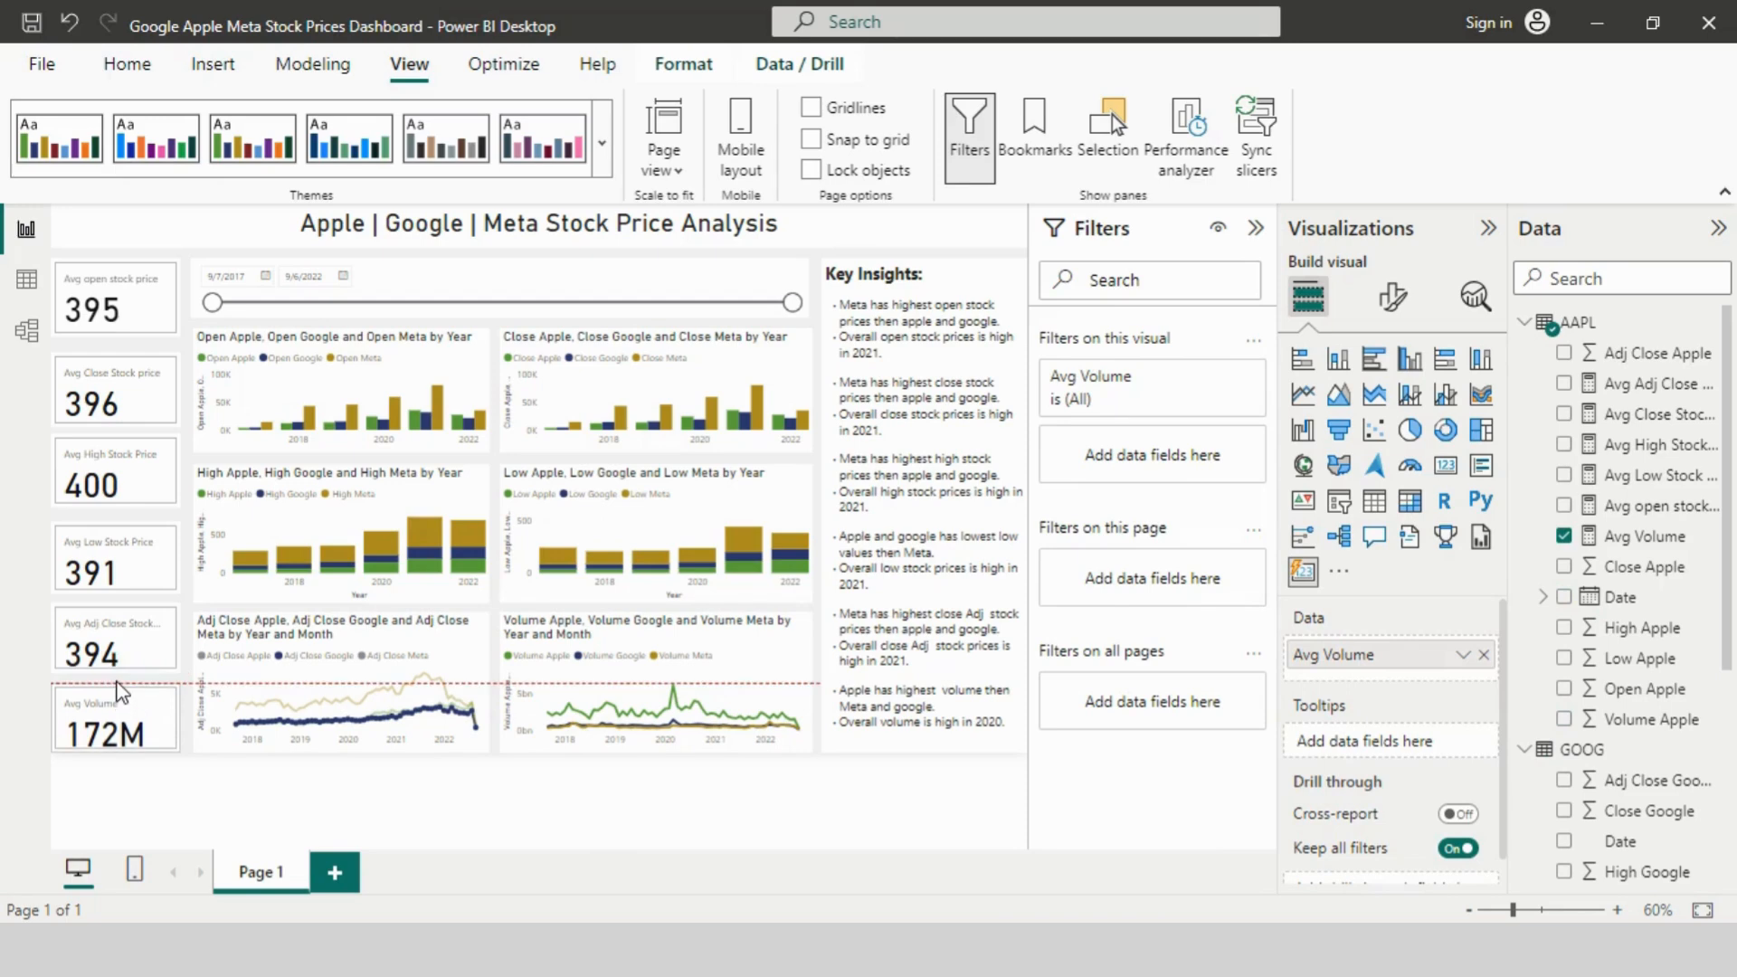
left_click(493, 817)
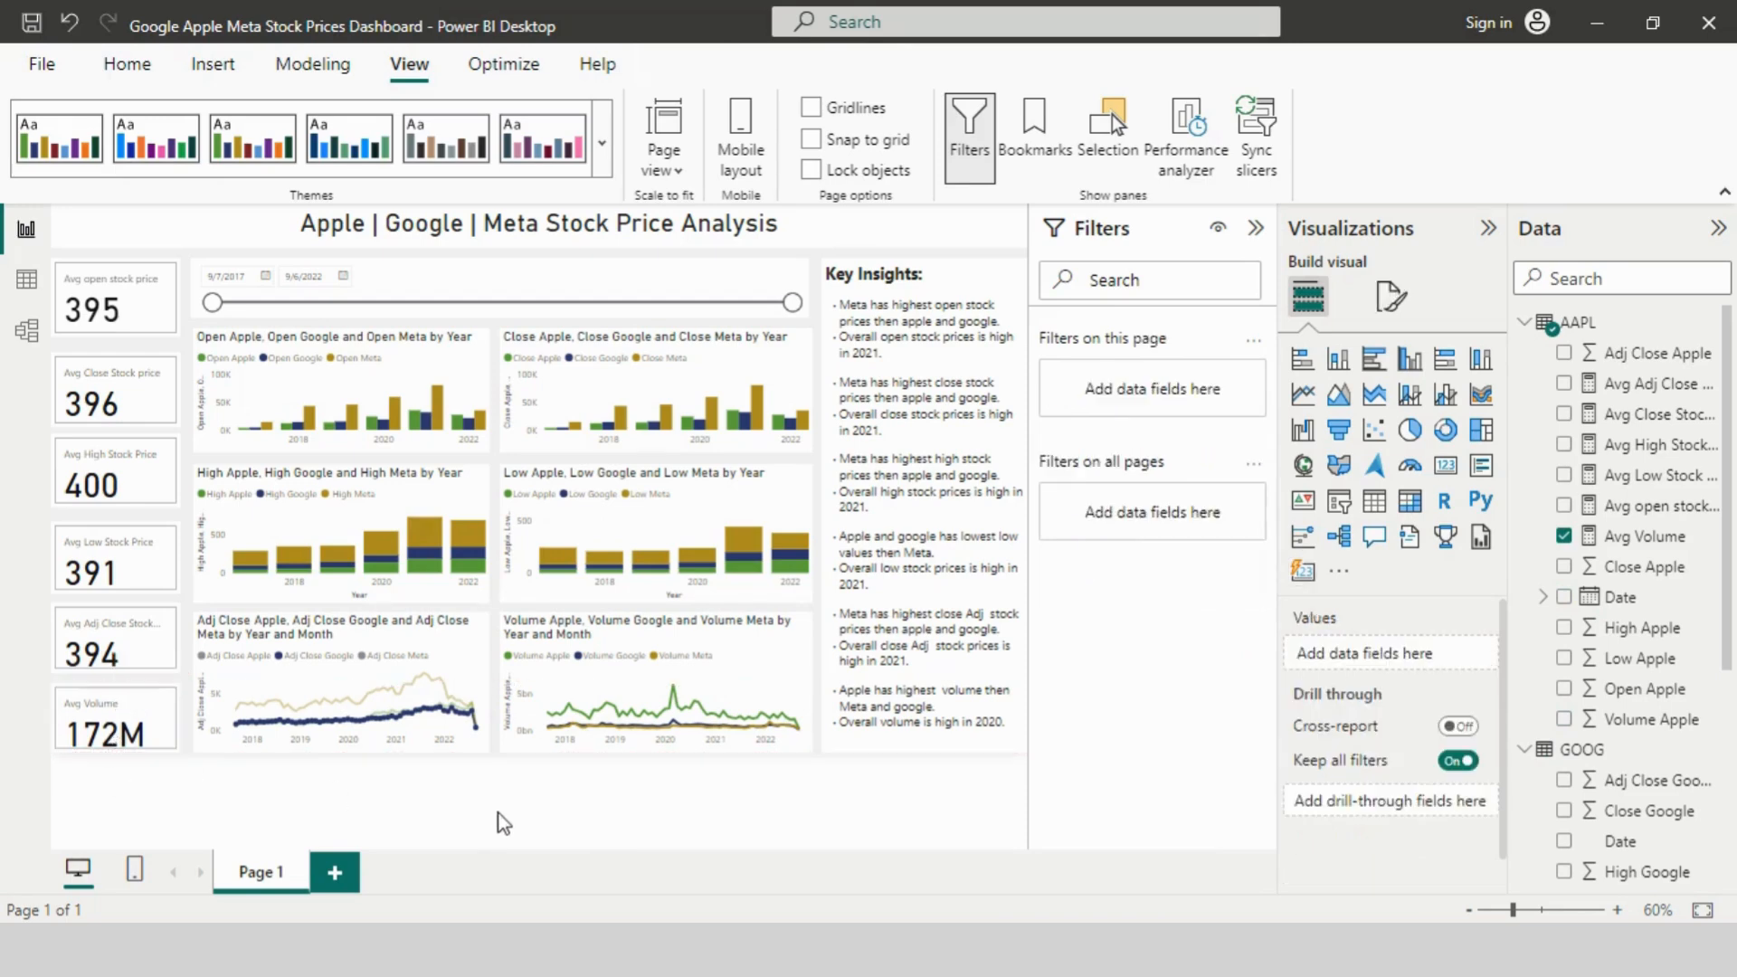
Step: Turn on the visual border and shadow effects for the close price chart
left_click(798, 349)
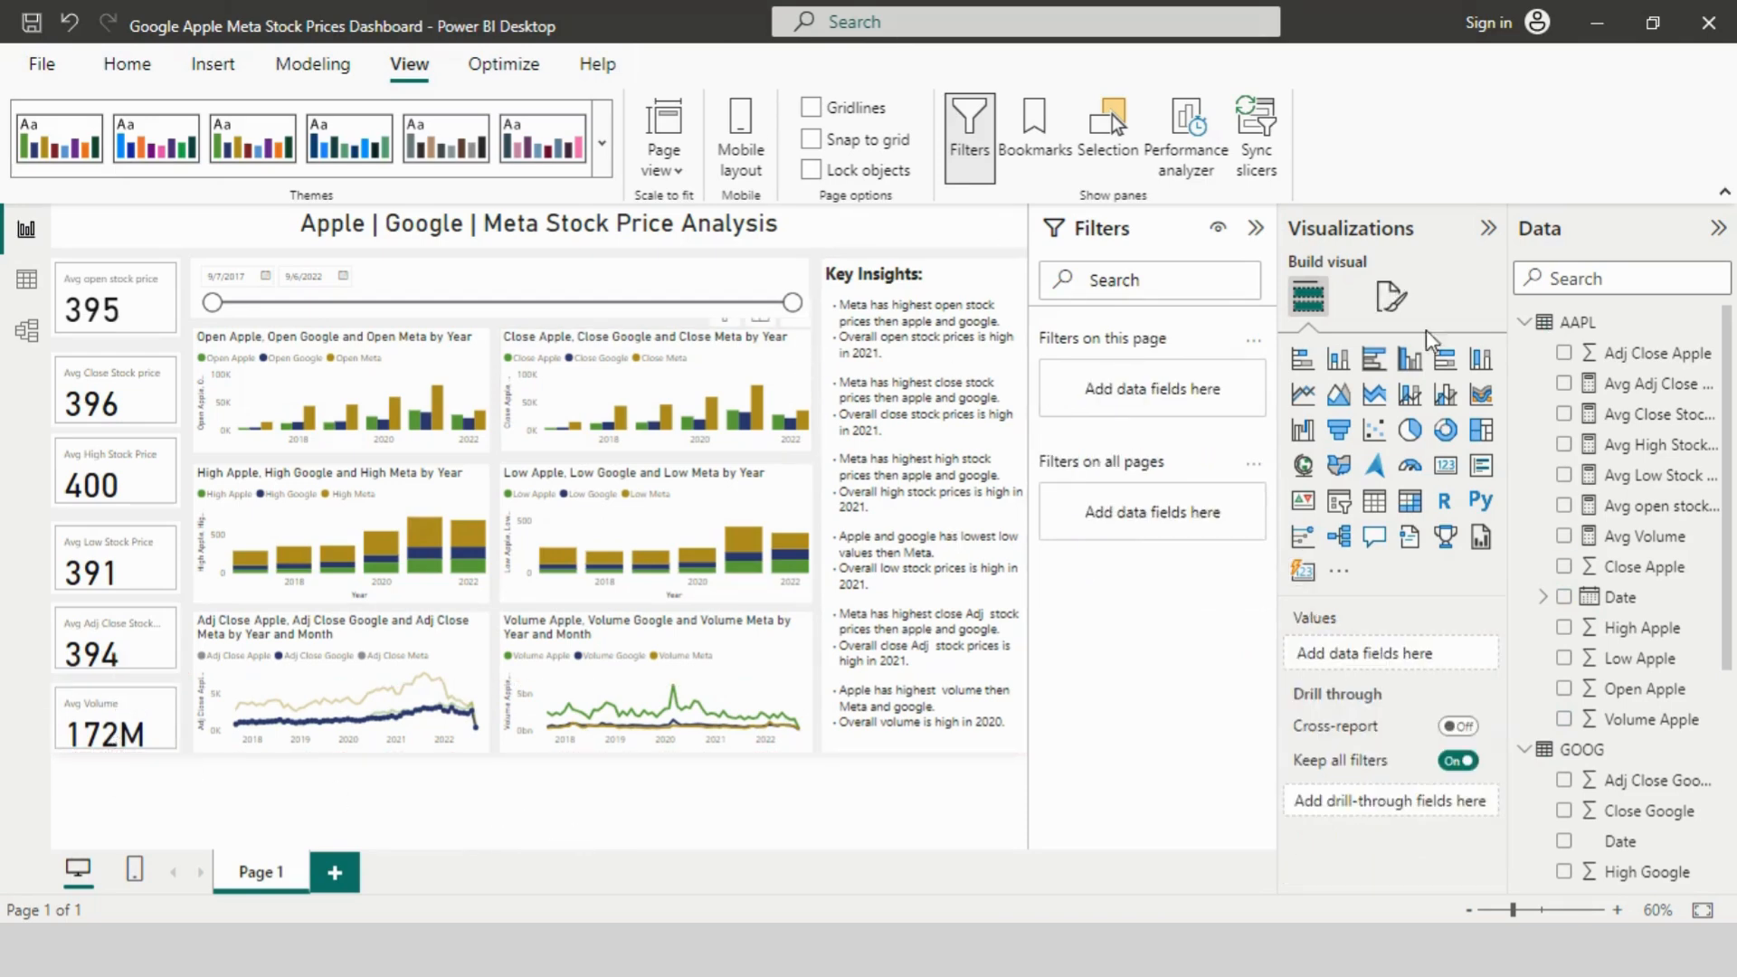
left_click(1391, 296)
scroll(1484, 622, "down", 1)
left_click(1390, 411)
left_click(1348, 578)
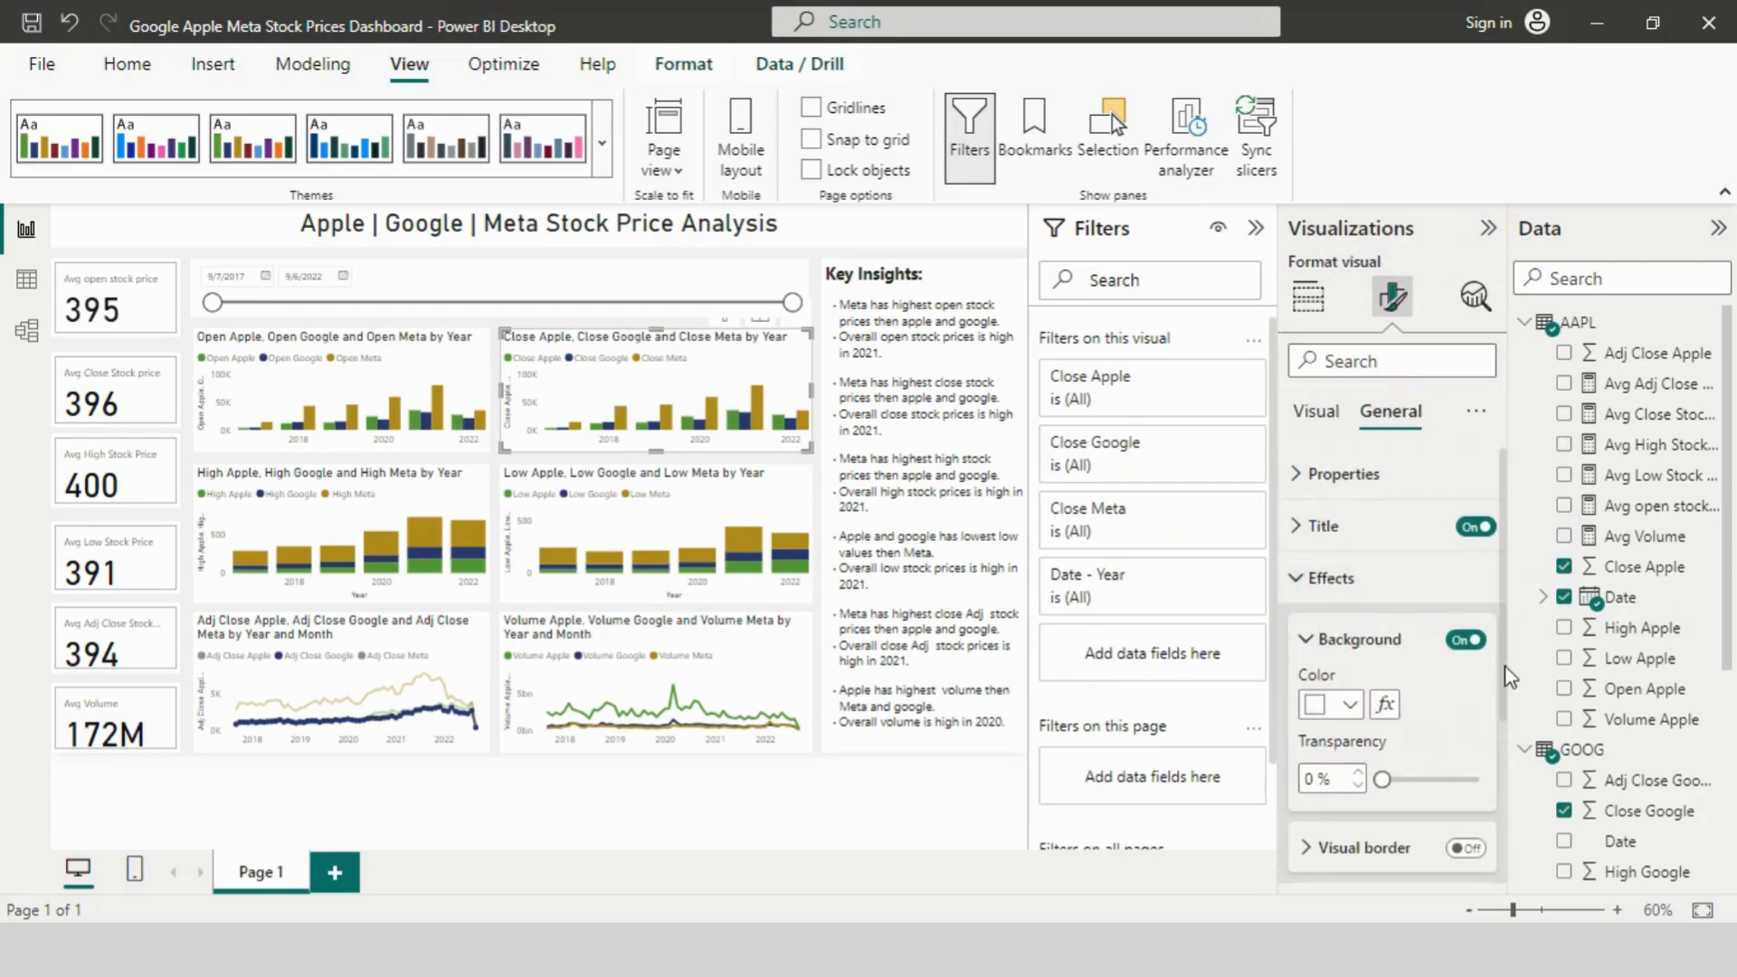
scroll(1506, 677, "down", 3)
left_click(1466, 644)
left_click(1466, 708)
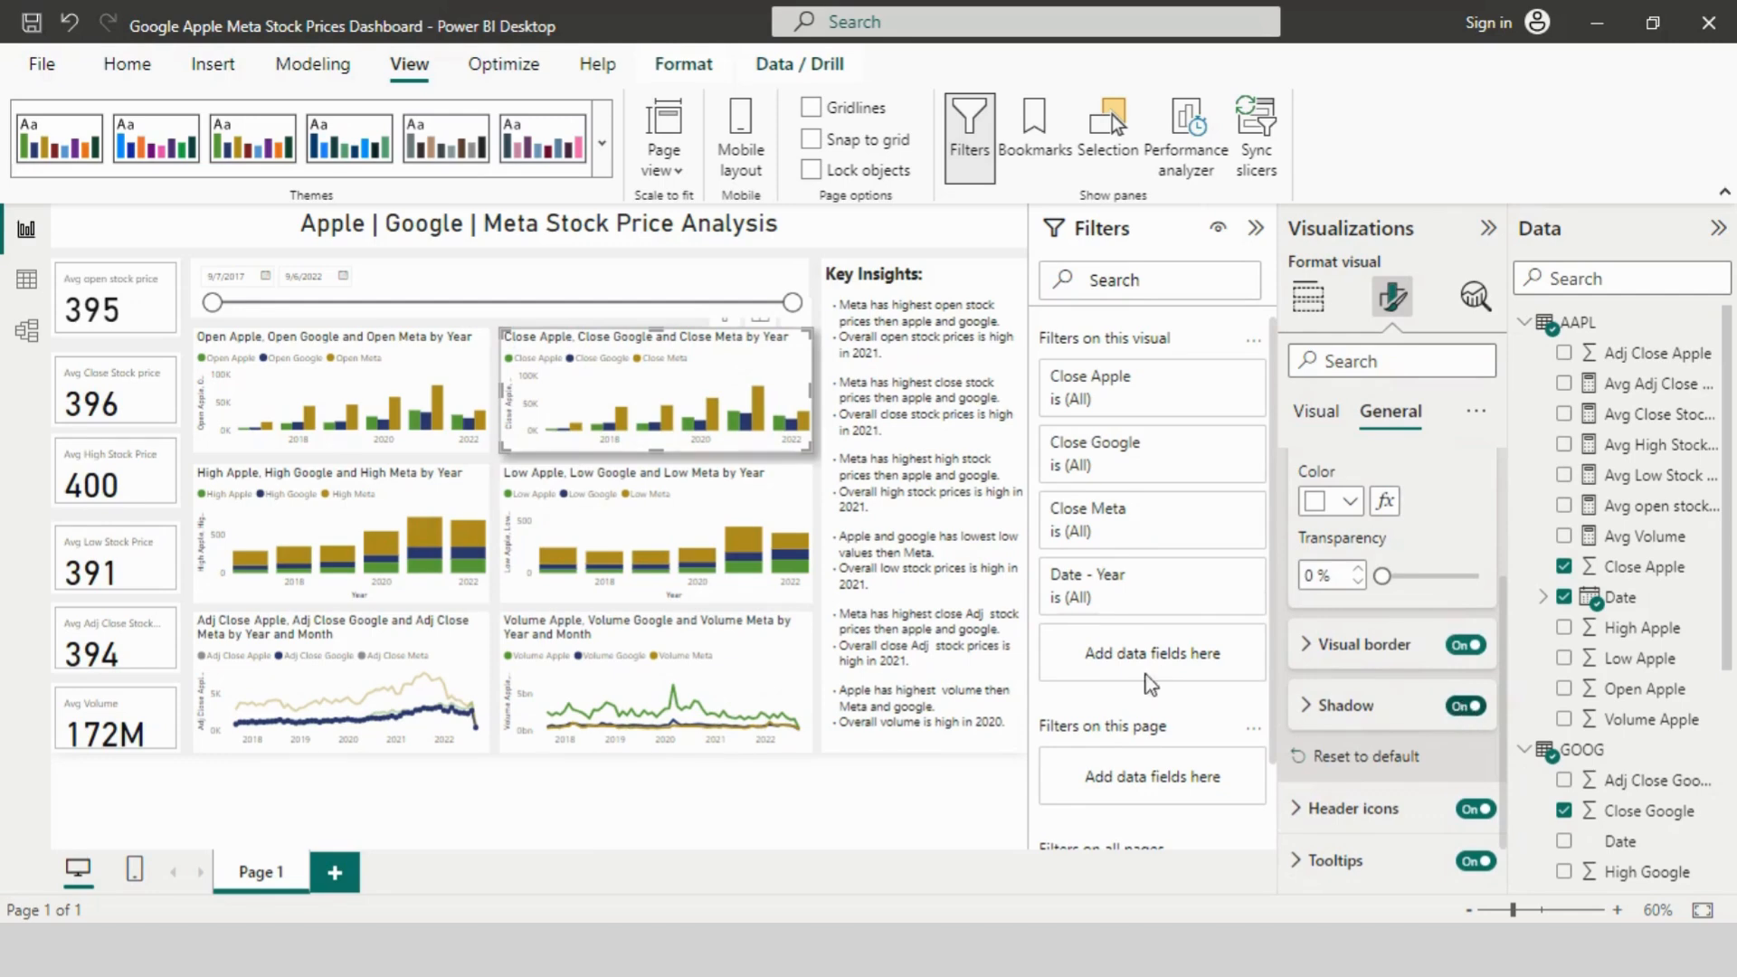
Step: Change the visual border colour of the close price chart
left_click(771, 499)
left_click(742, 389)
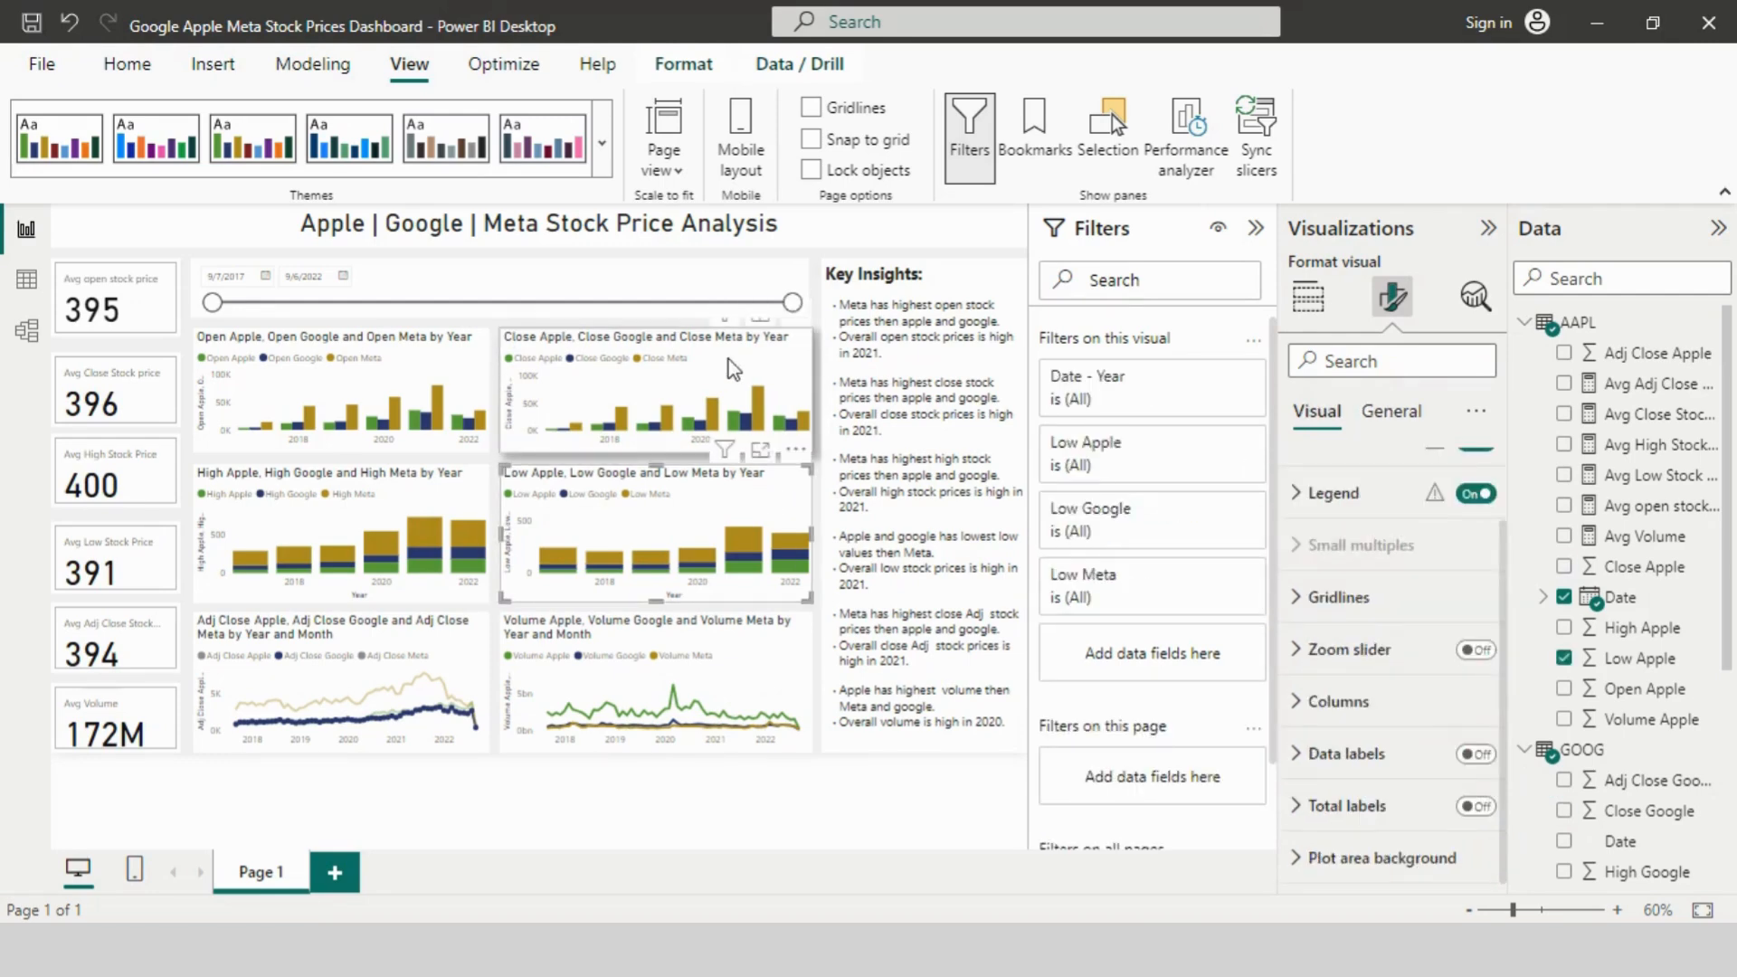
left_click(1391, 411)
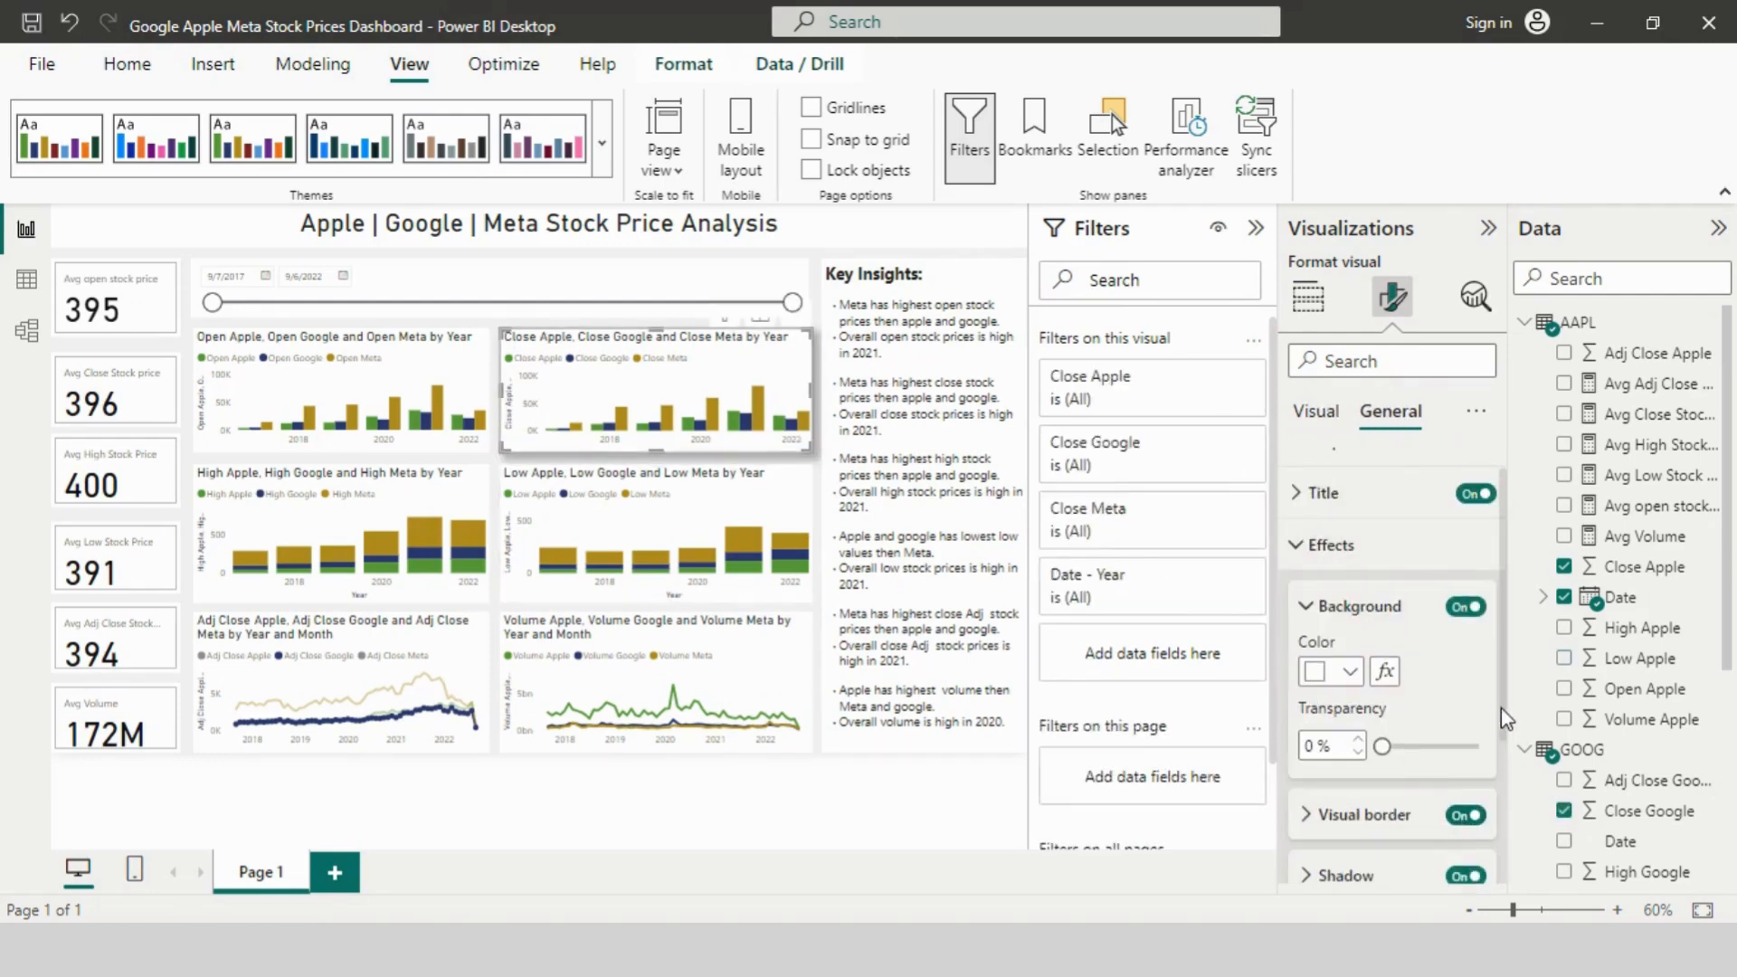
scroll(1448, 724, "down", 3)
left_click(1361, 638)
left_click(1353, 704)
left_click(1365, 592)
Step: Give the low price chart a white visual border and turn on its shadow
left_click(783, 511)
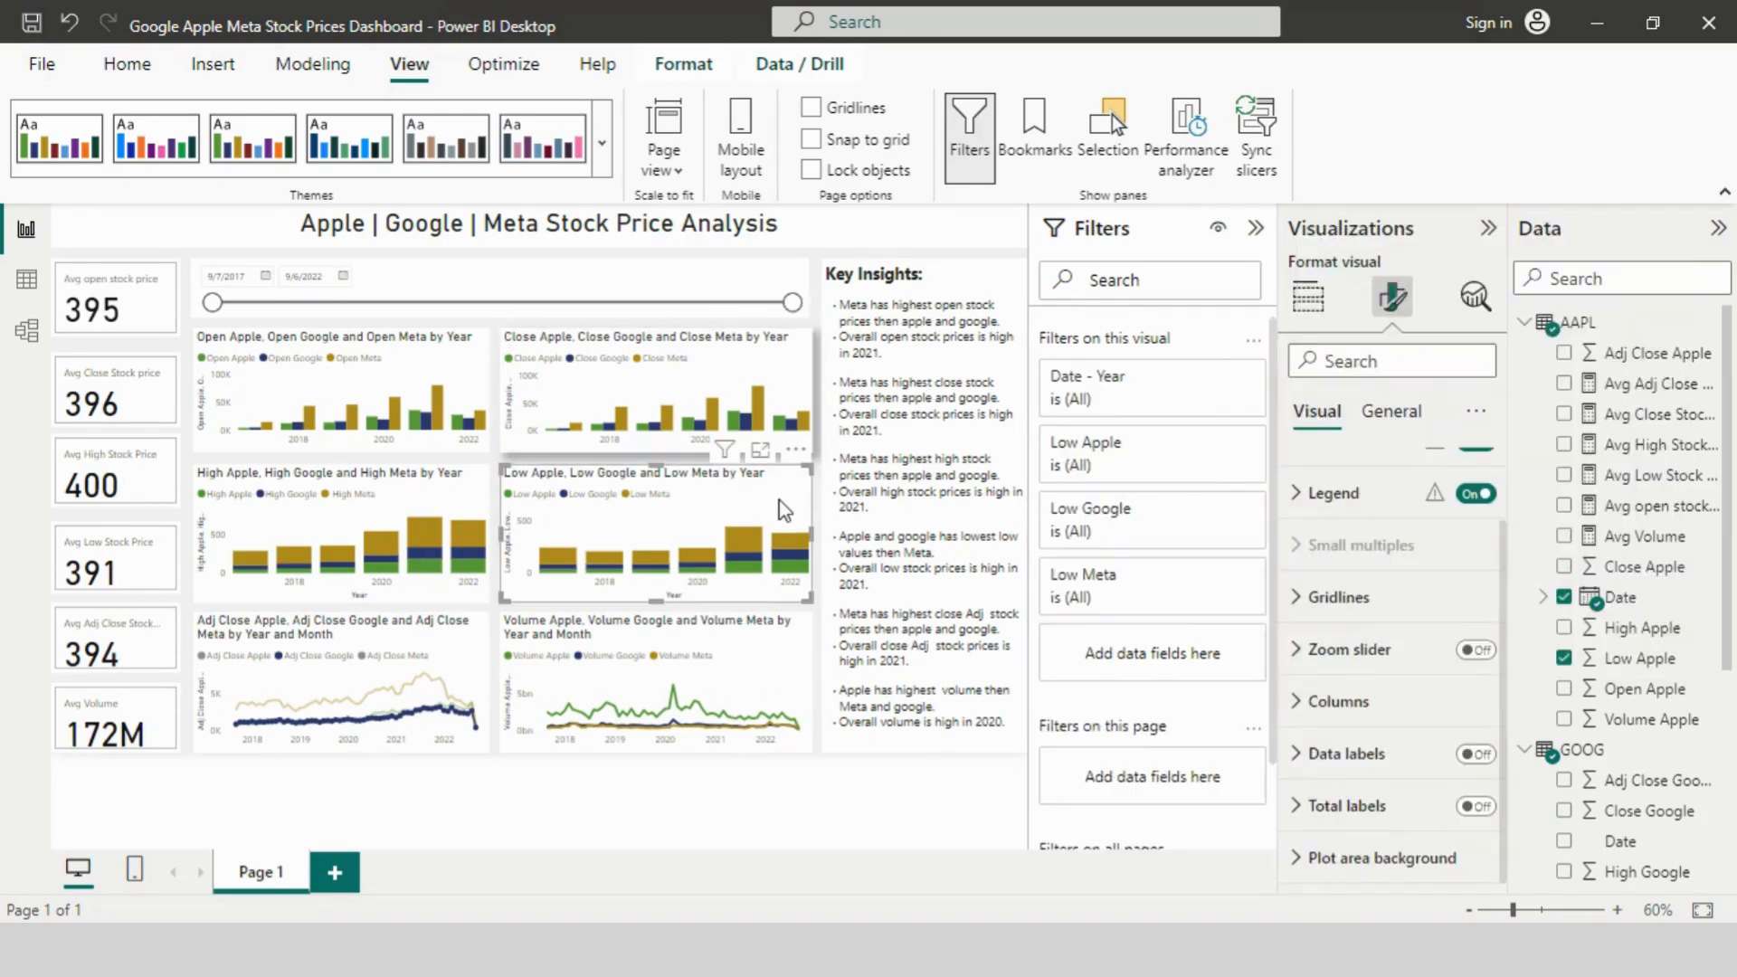
left_click(1390, 411)
left_click(1466, 763)
left_click(1350, 828)
left_click(1328, 411)
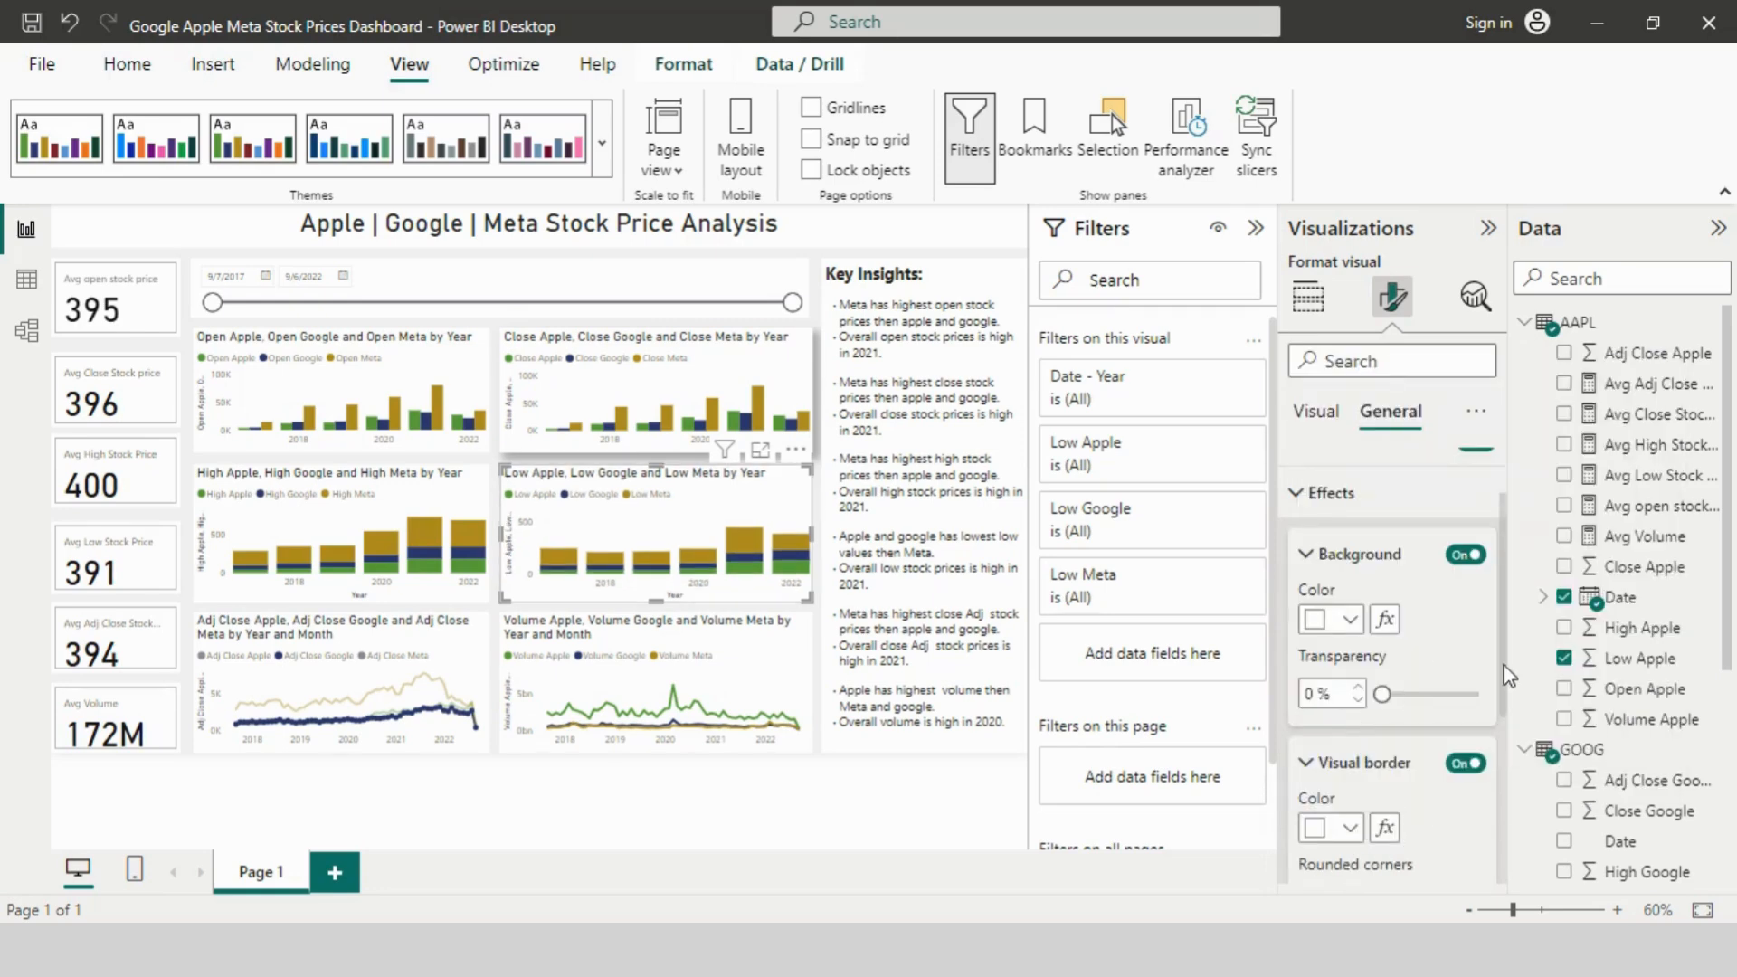
scroll(1355, 724, "down", 3)
left_click(1466, 666)
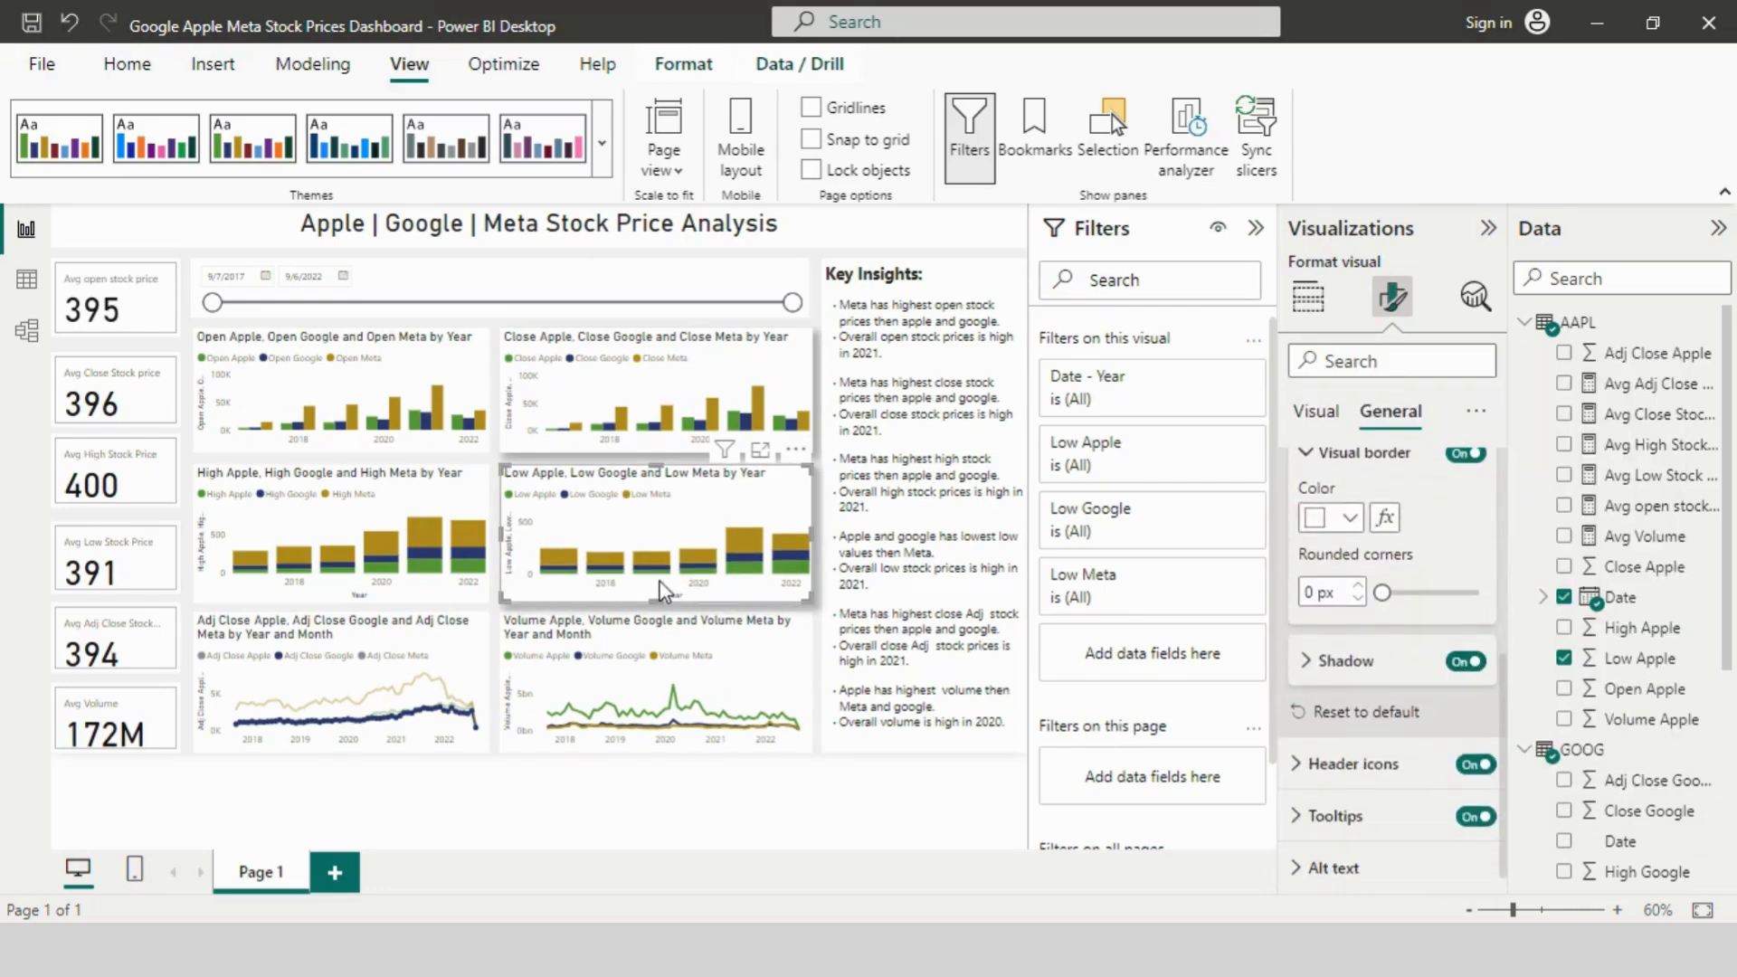
Step: Copy the low price chart's border and shadow formatting onto the volume line chart with the Format painter
left_click(127, 64)
left_click(159, 166)
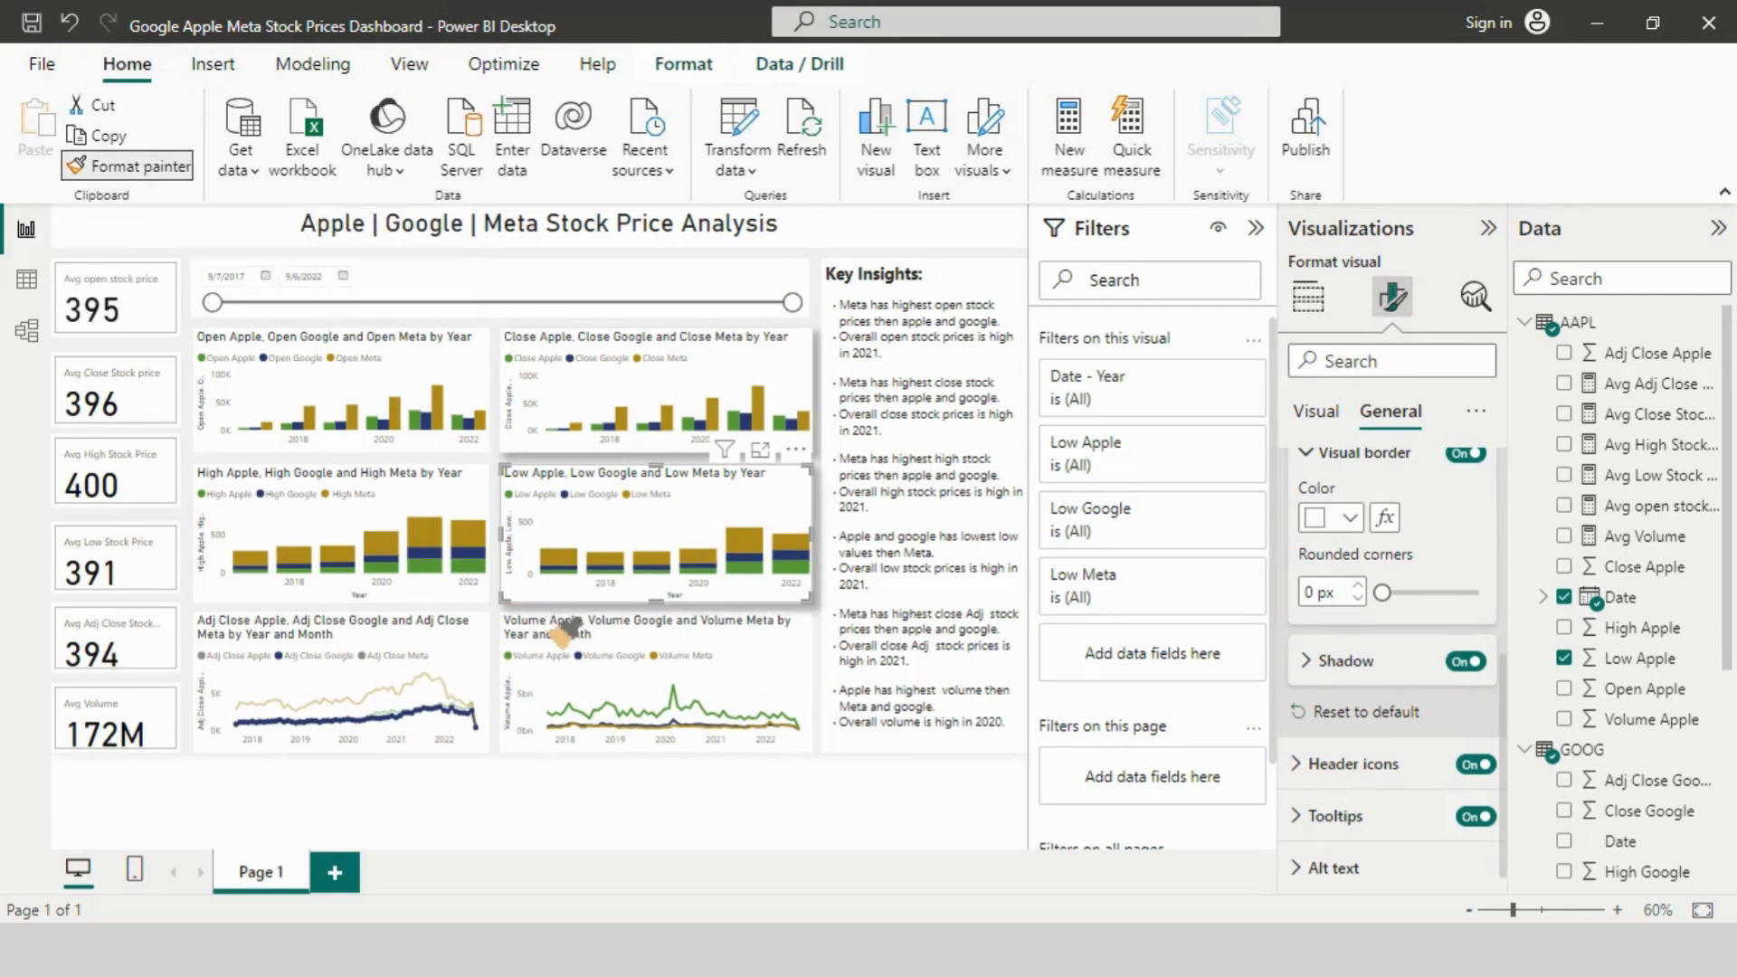
left_click(545, 624)
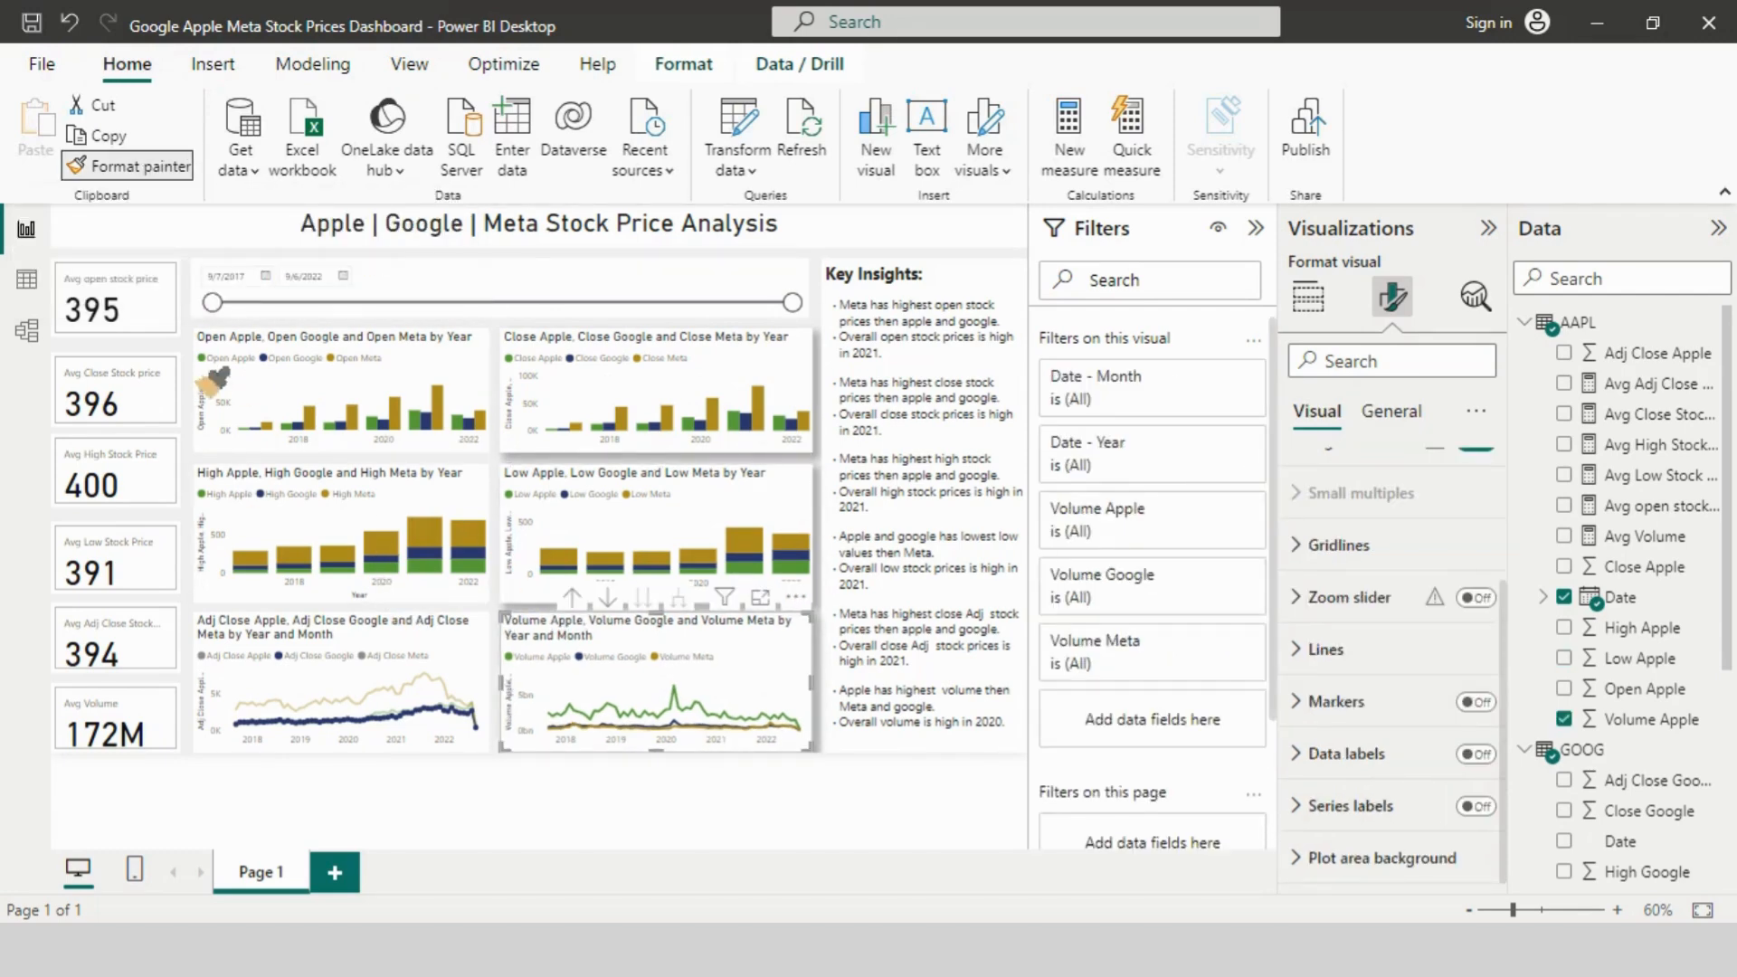
left_click(258, 485)
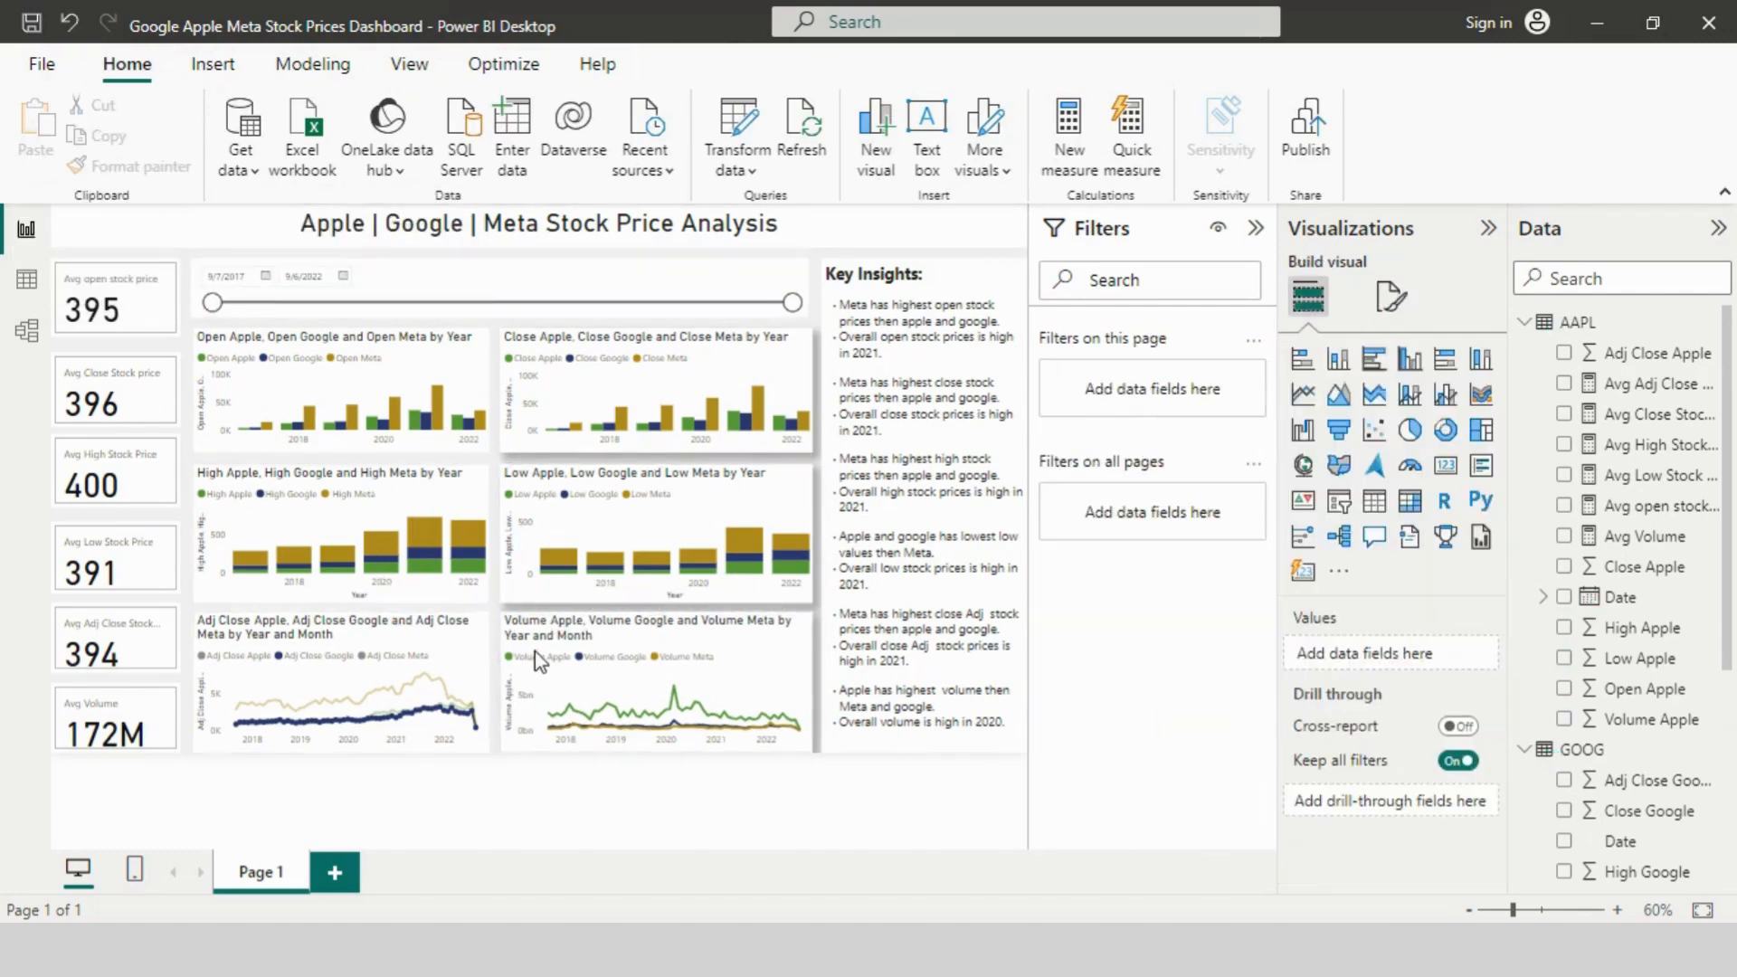
left_click(579, 516)
left_click(134, 166)
left_click(616, 658)
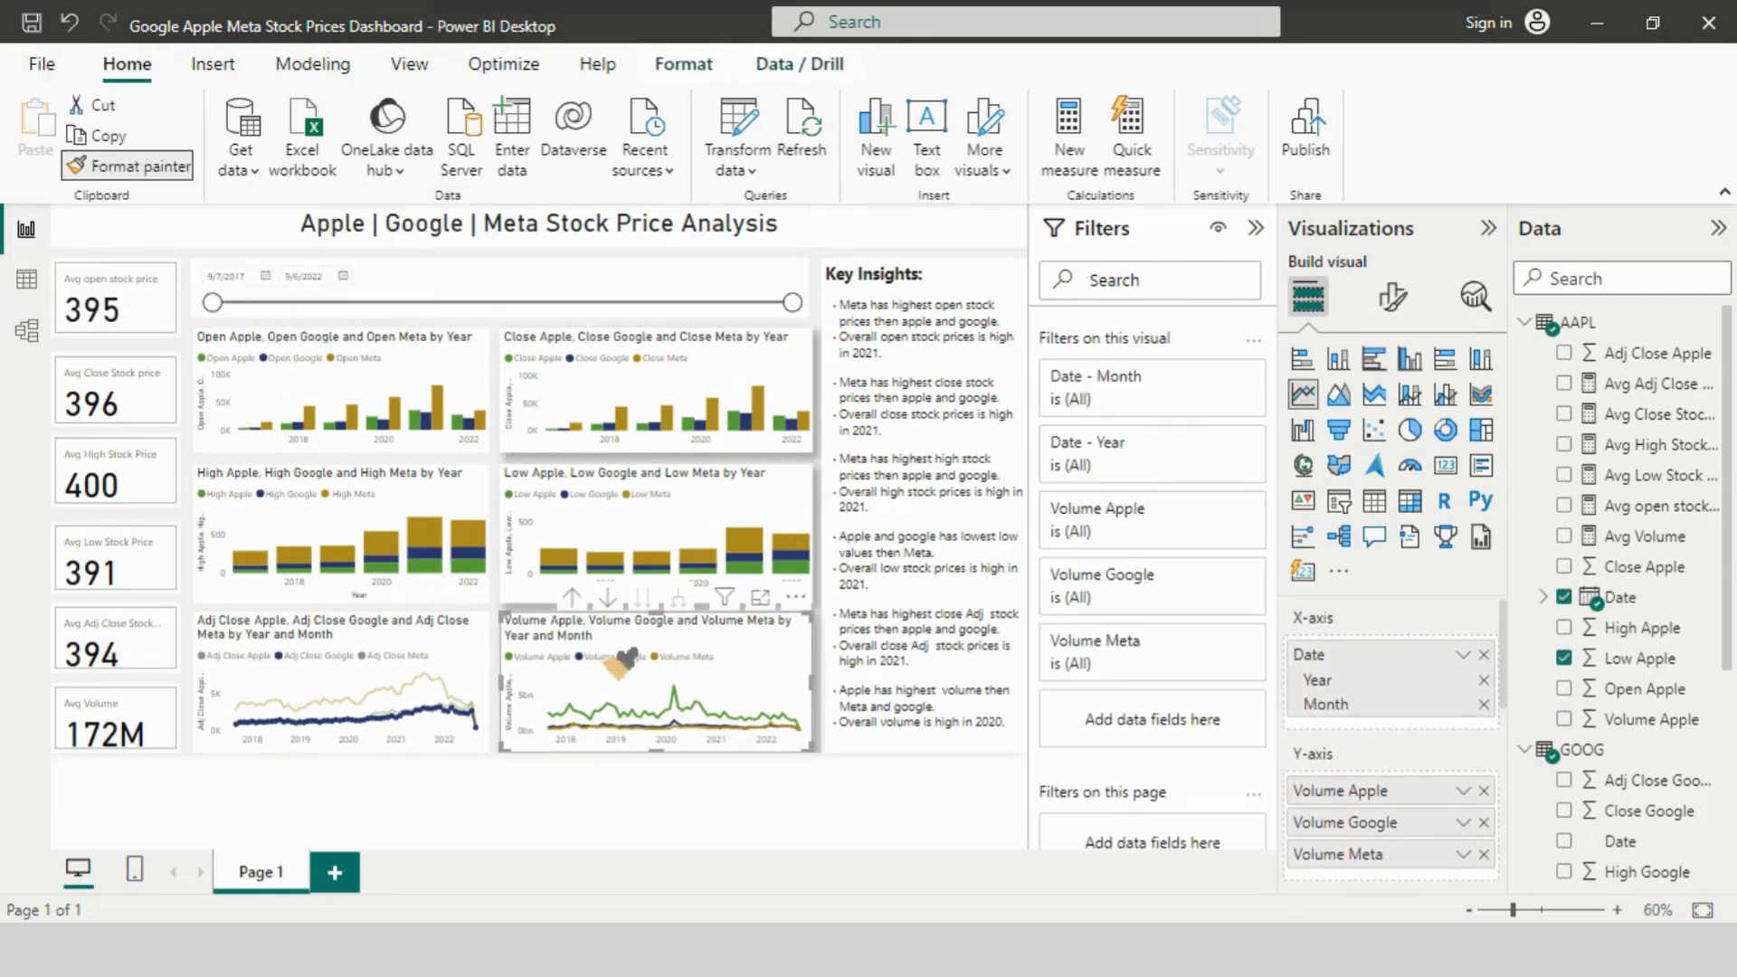
Step: Copy the low price chart's border and shadow formatting onto the adjusted close, high price and open price charts with the Format painter
left_click(570, 522)
left_click(136, 167)
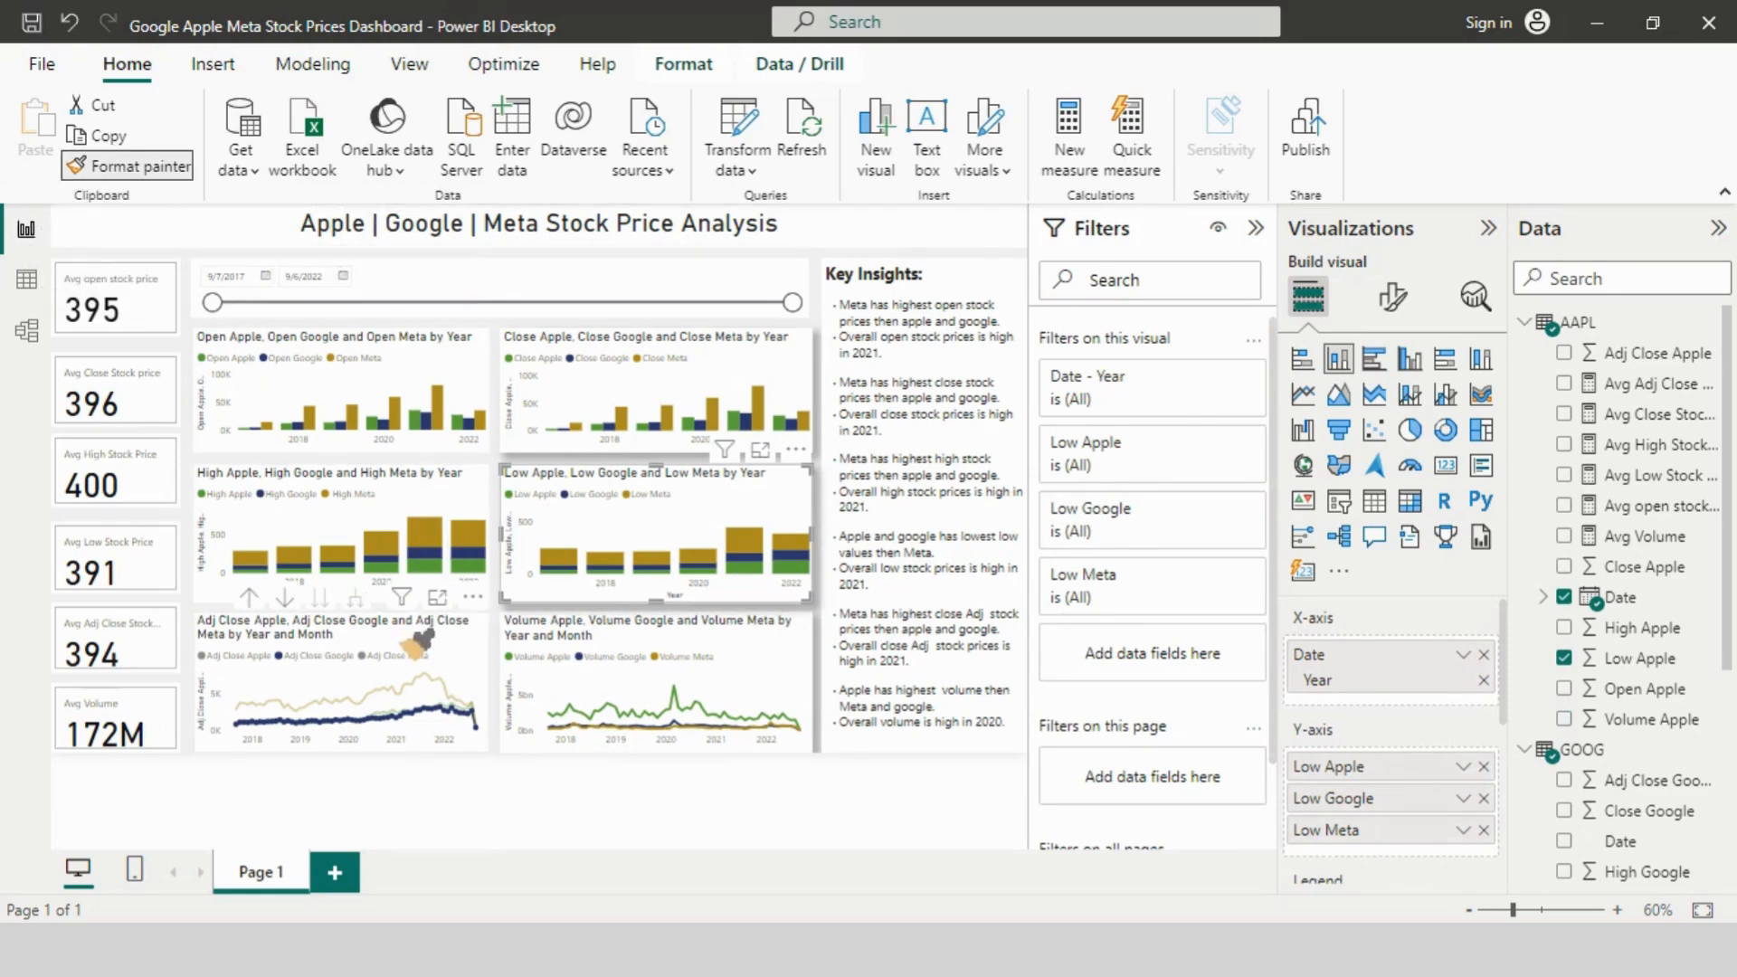
left_click(416, 645)
left_click(136, 168)
left_click(352, 502)
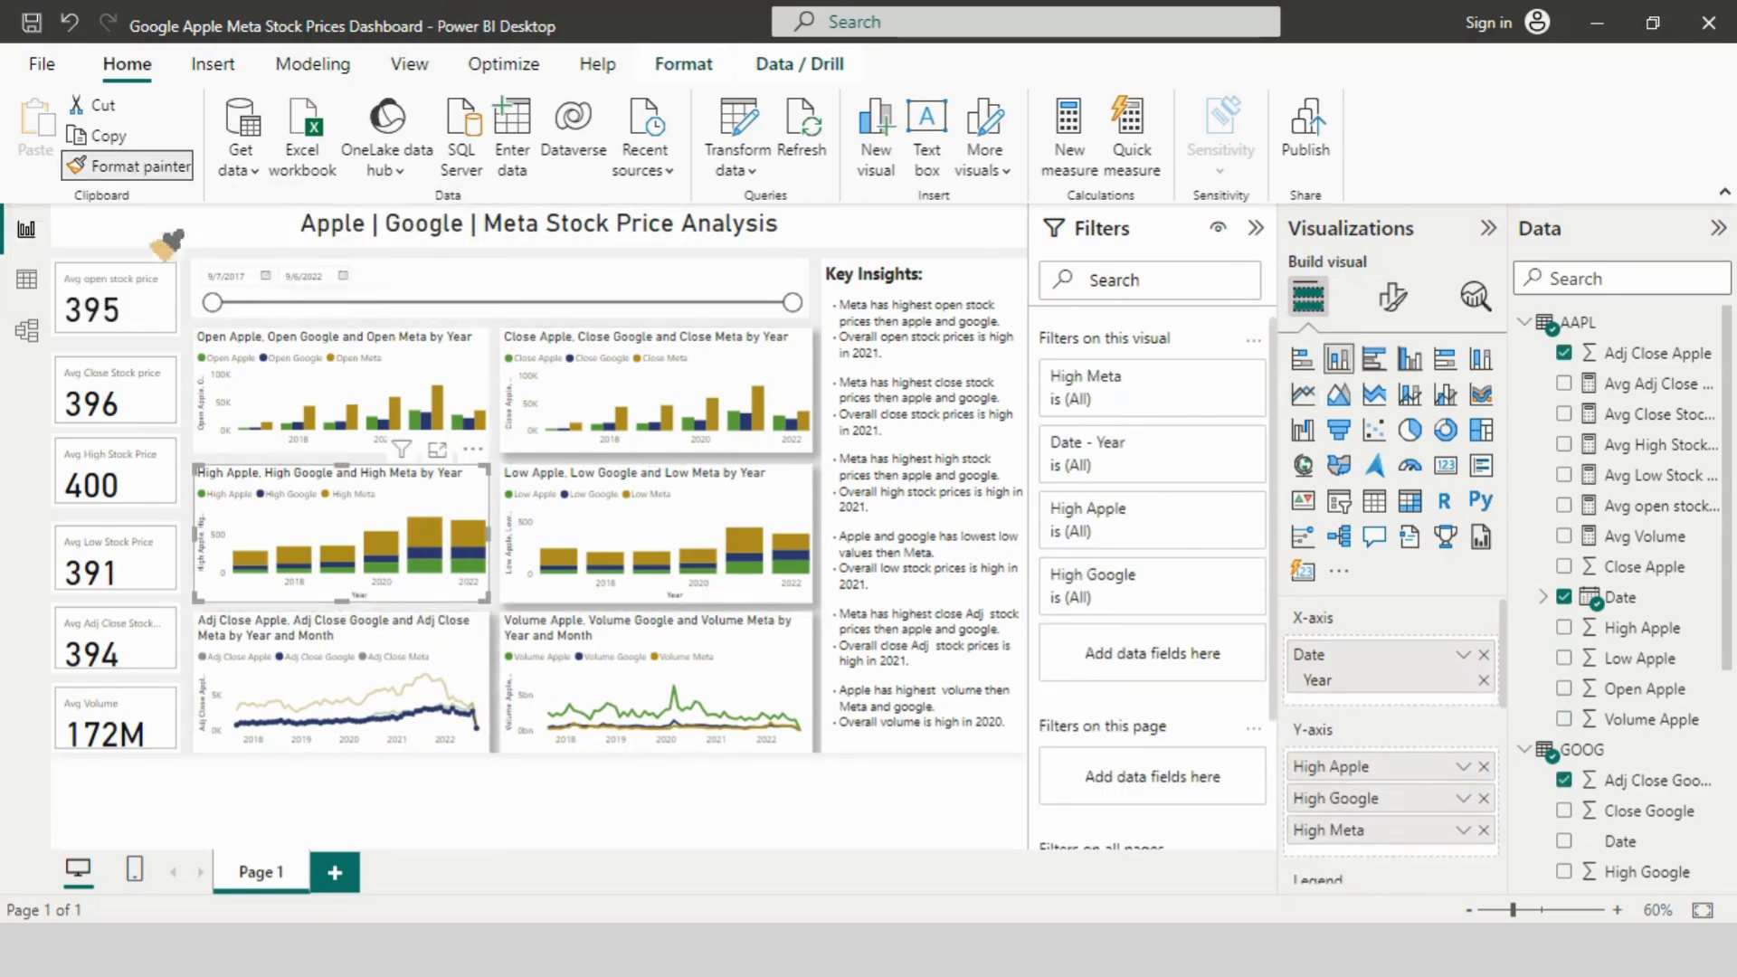
left_click(127, 167)
left_click(298, 330)
Step: Copy the same border and shadow formatting onto the date slicer, the Key Insights text box and the report title with the Format painter
left_click(136, 167)
left_click(597, 285)
left_click(136, 168)
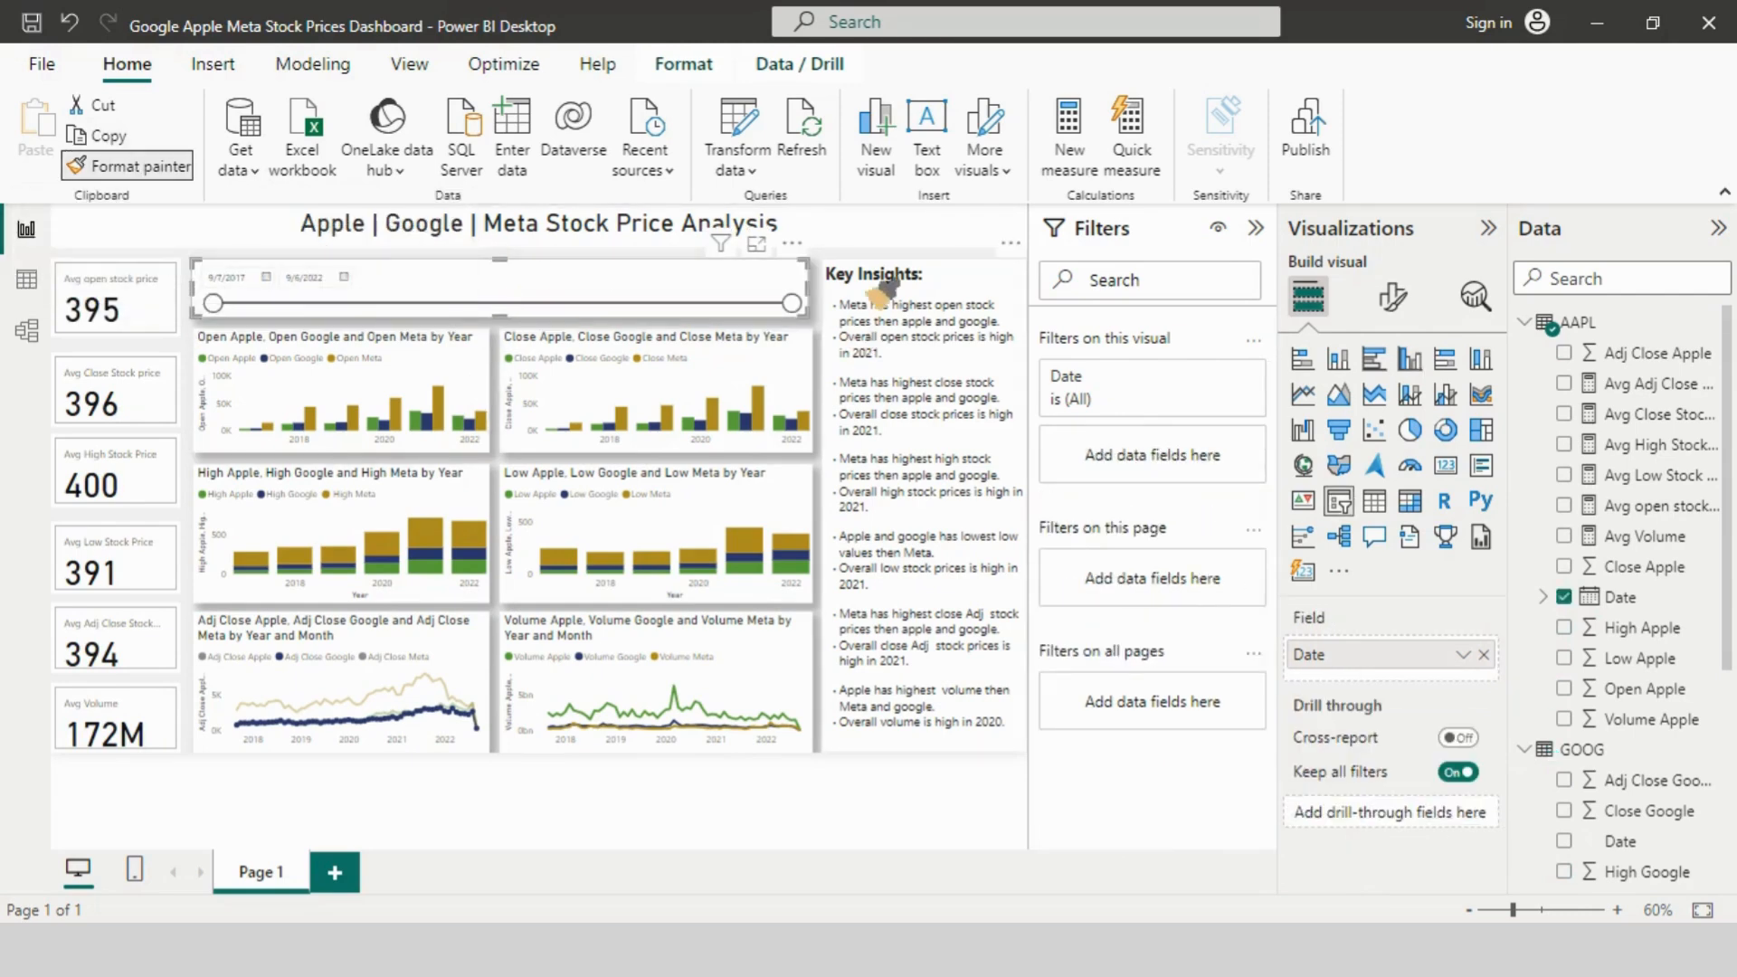
left_click(859, 281)
left_click(127, 167)
left_click(407, 223)
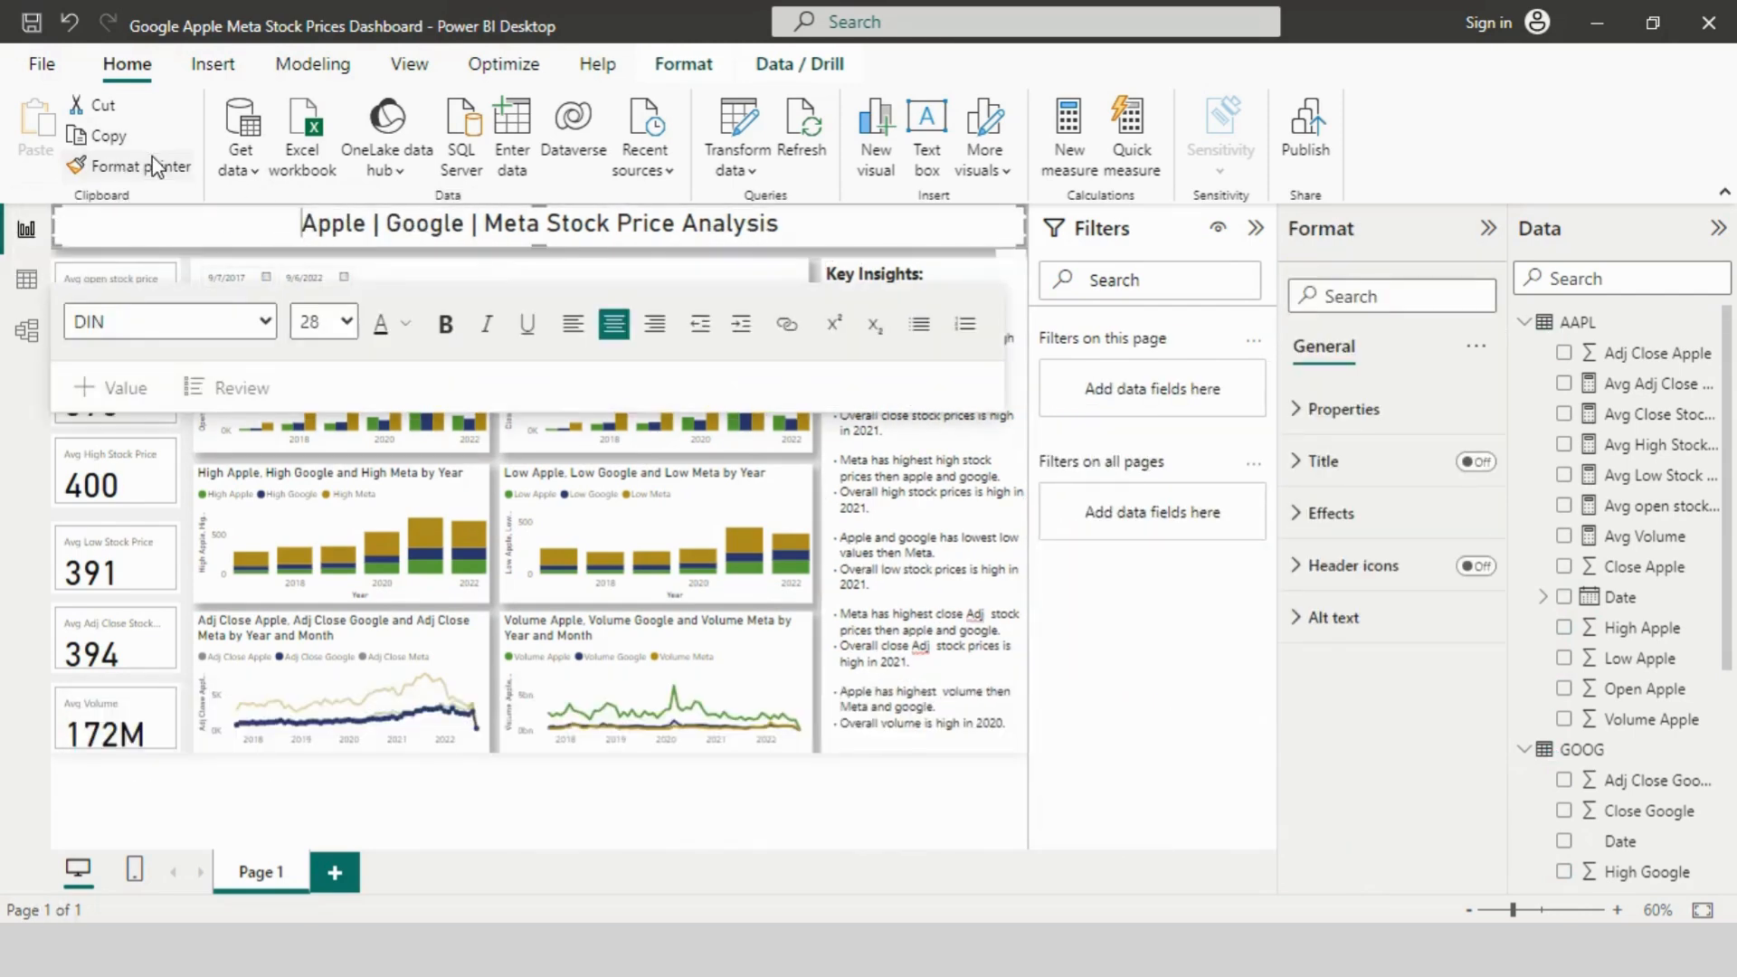
Step: Apply the same border and shadow formatting to all six average value cards with the Format painter
left_click(127, 168)
left_click(140, 504)
left_click(127, 167)
left_click(128, 379)
left_click(135, 168)
left_click(150, 291)
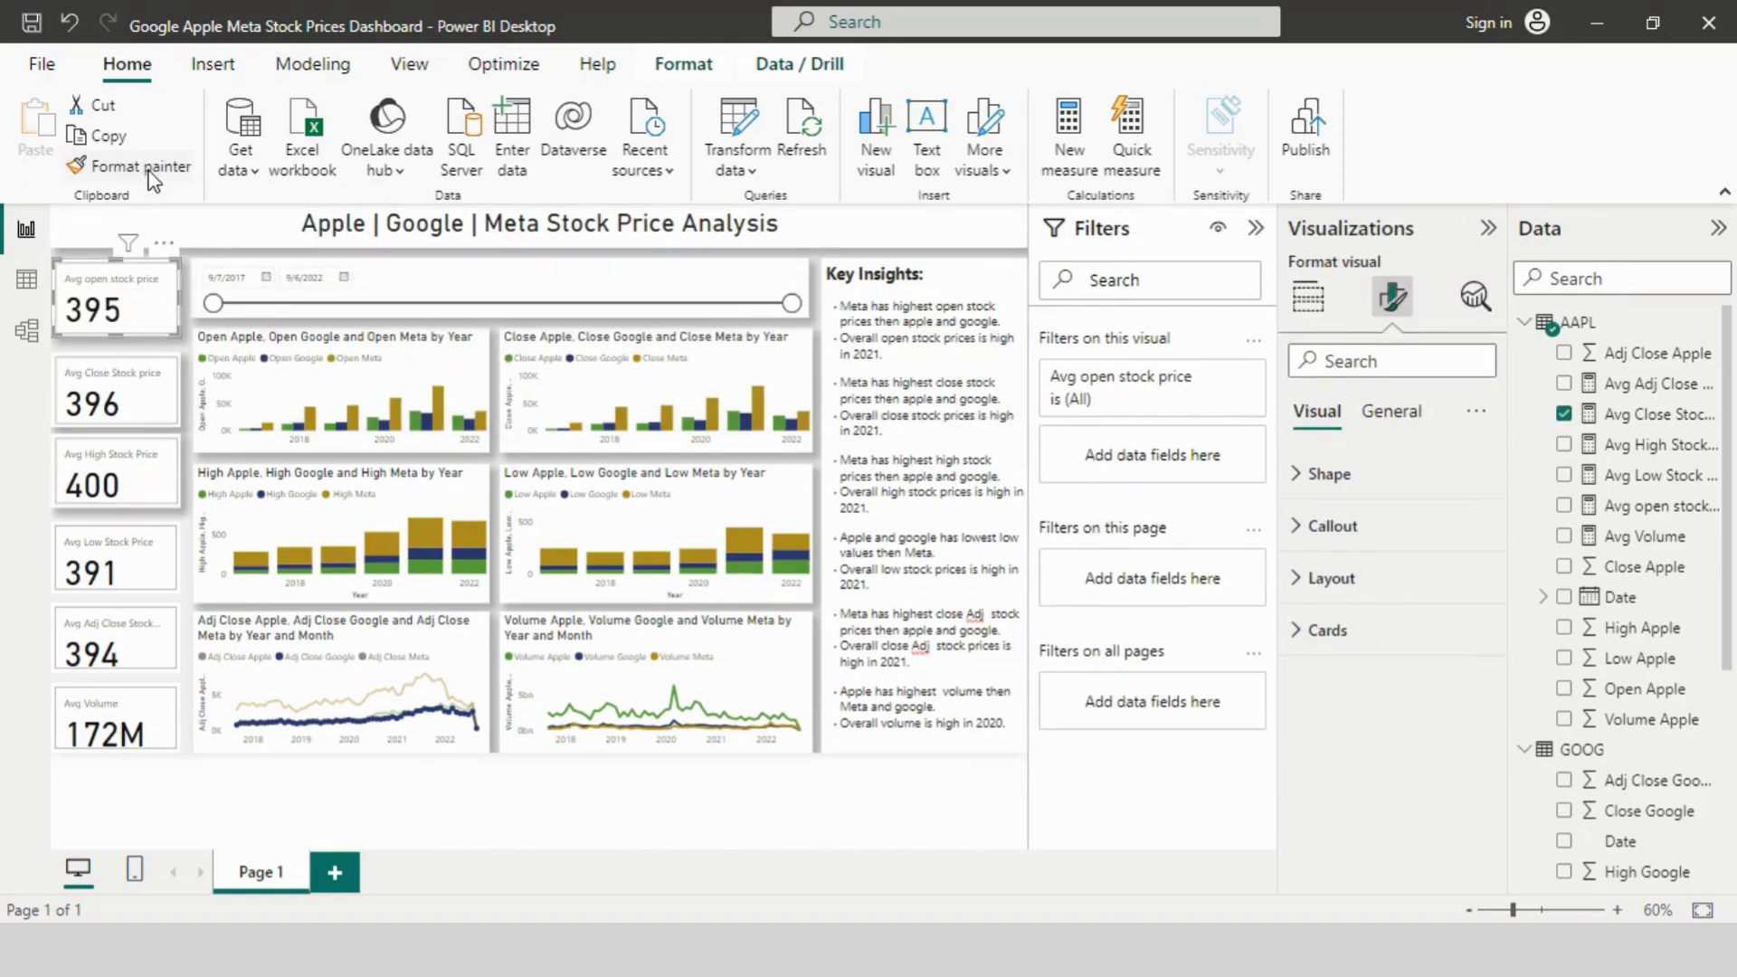
left_click(127, 552)
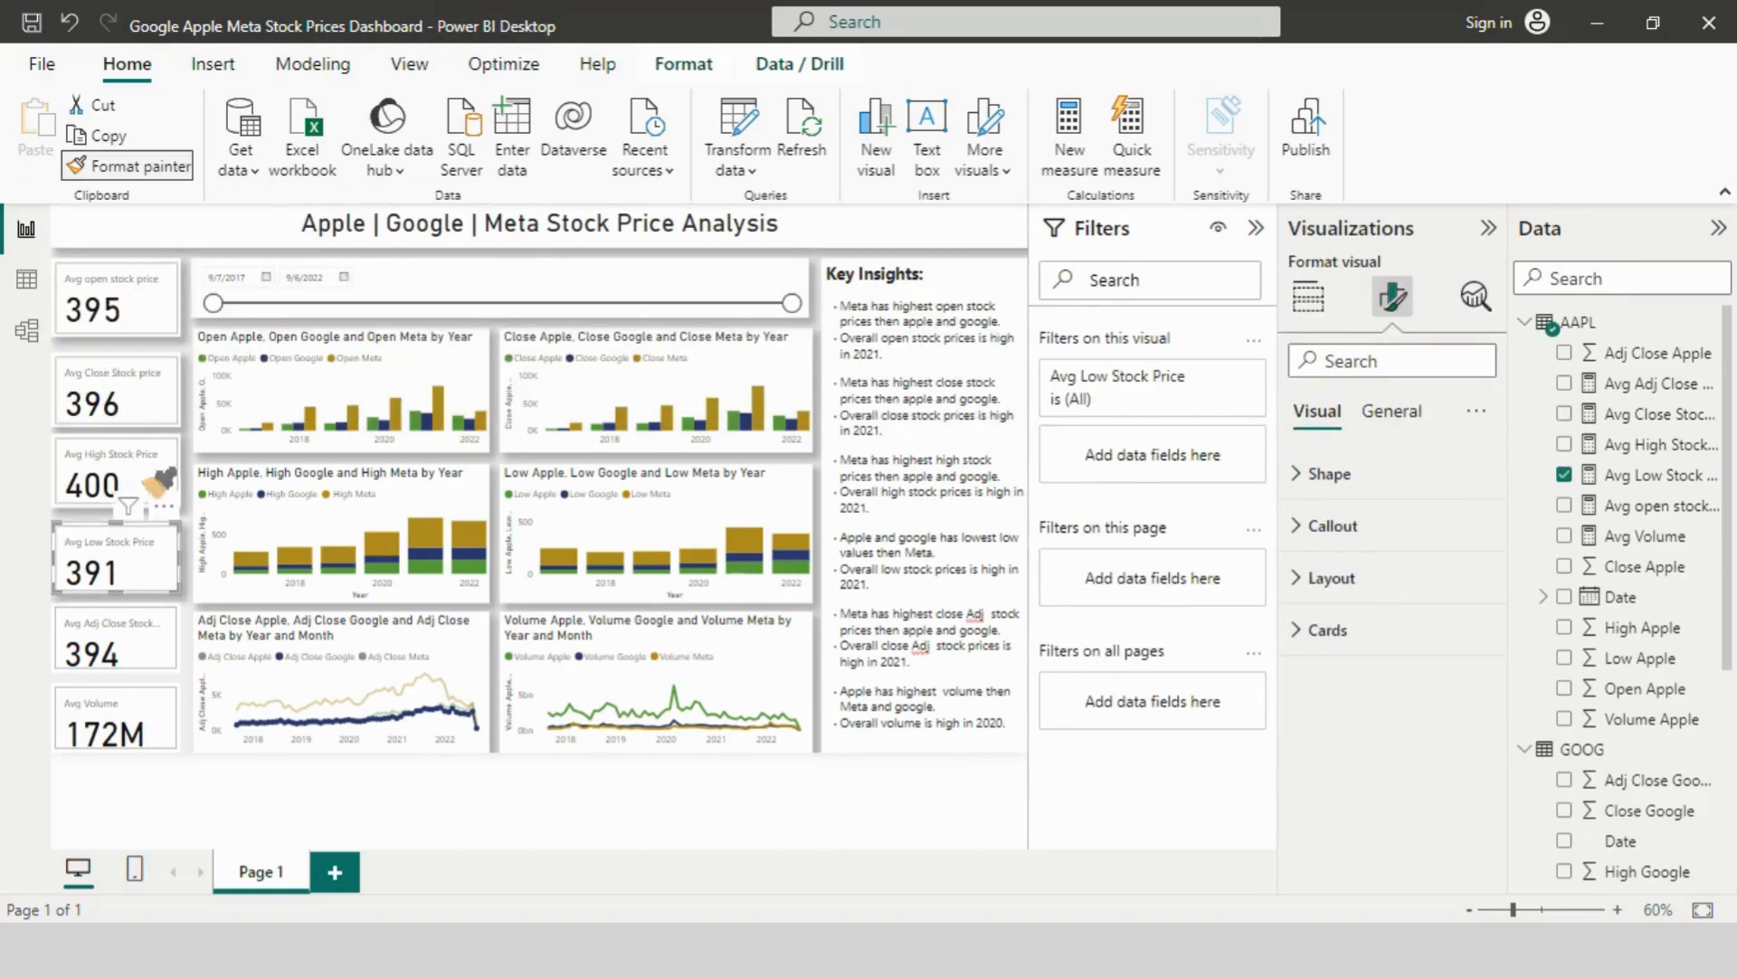
left_click(136, 634)
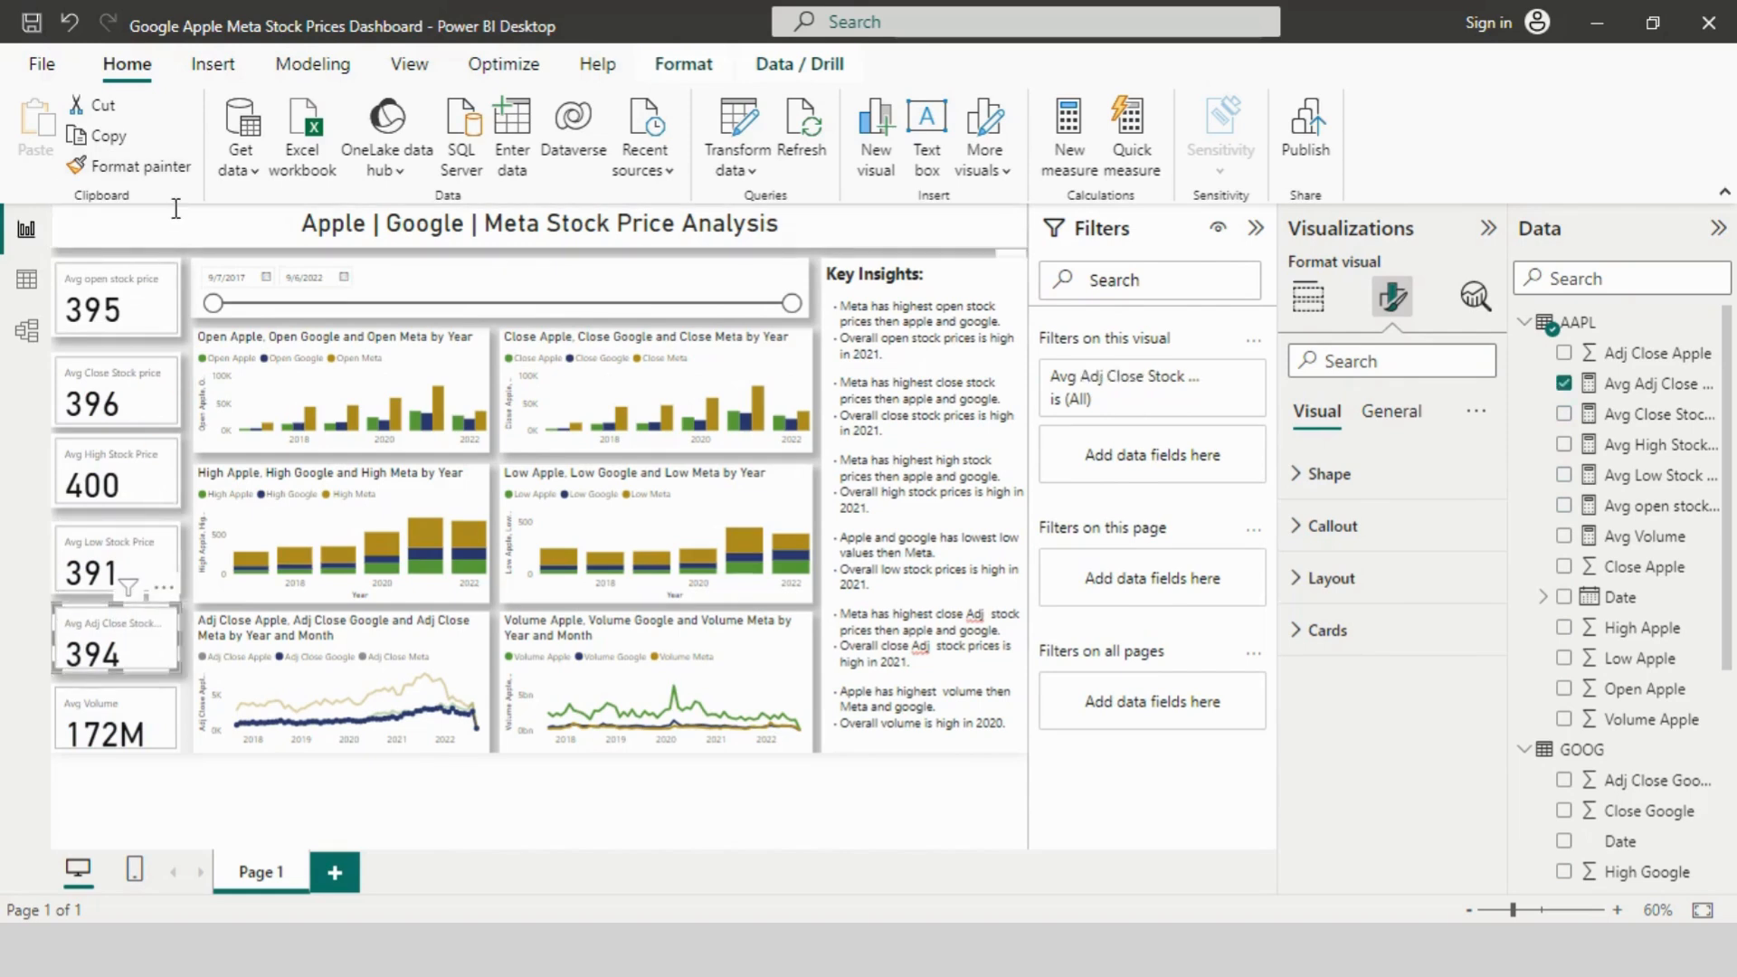
left_click(118, 724)
Step: Set the transparency of the page's canvas background to 100%
left_click(819, 483)
left_click(1394, 295)
left_click(1425, 532)
left_click(1329, 609)
left_click(1338, 503)
left_click_drag(1421, 824, 1513, 826)
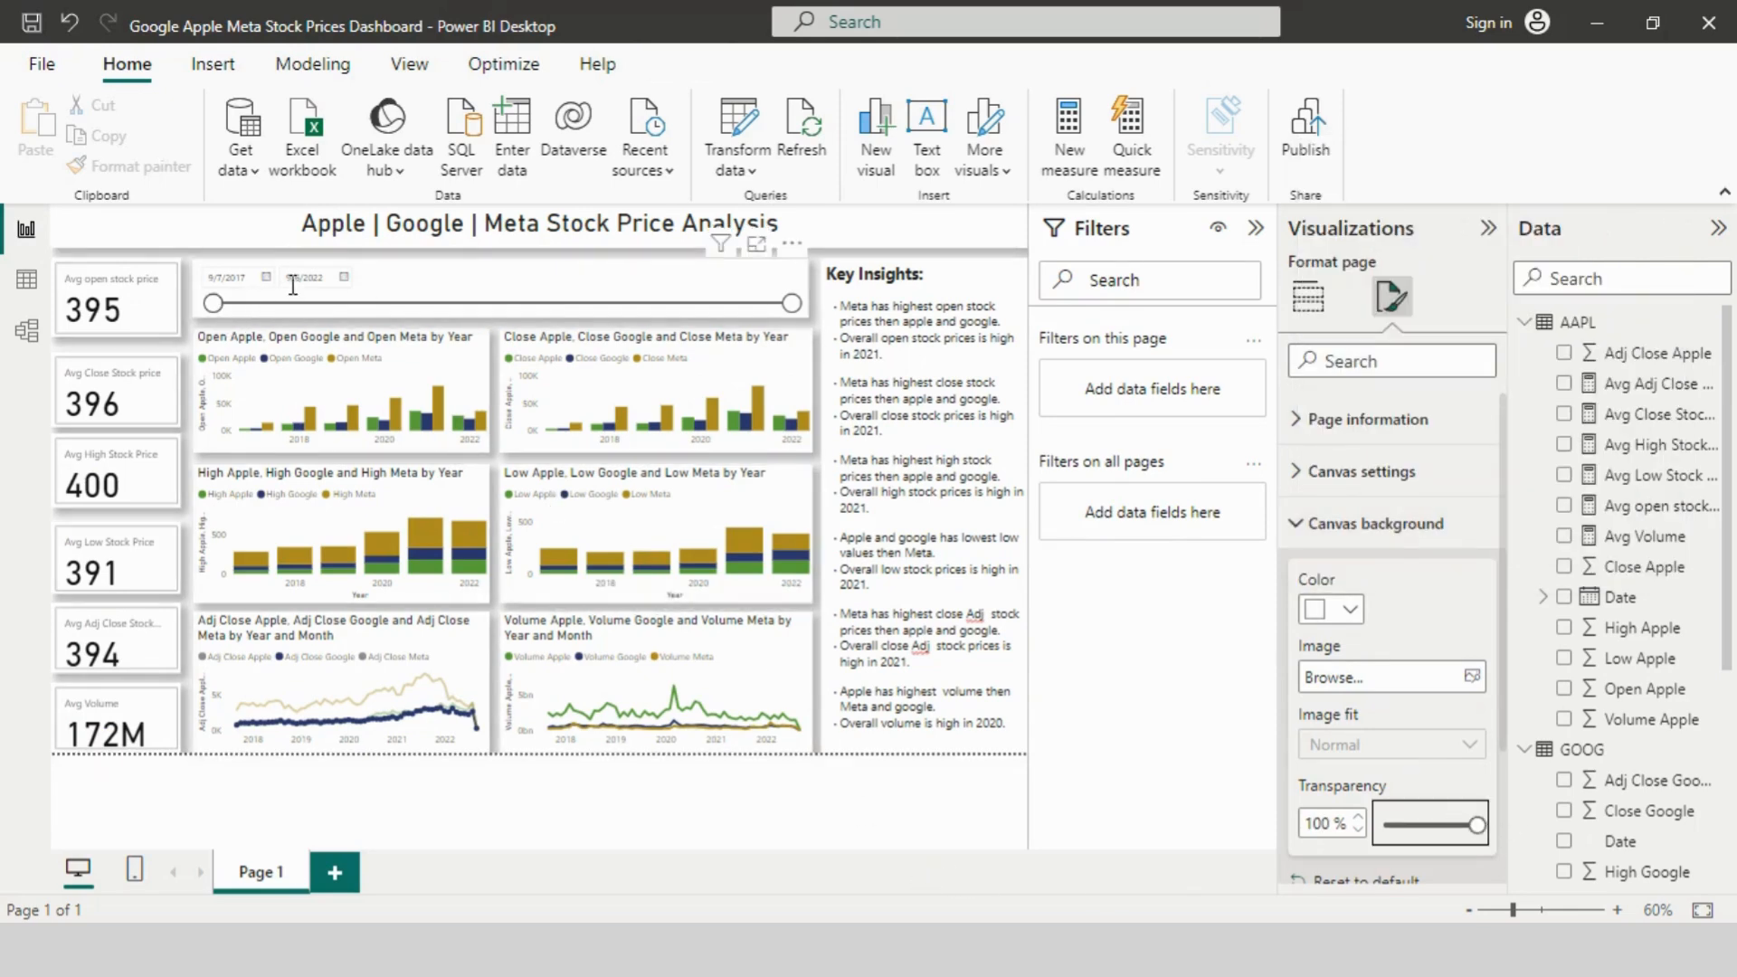
Step: Test the date slicer by browsing the end-date calendar back to June 2022, and return the start date to 9/7/2017
left_click(344, 278)
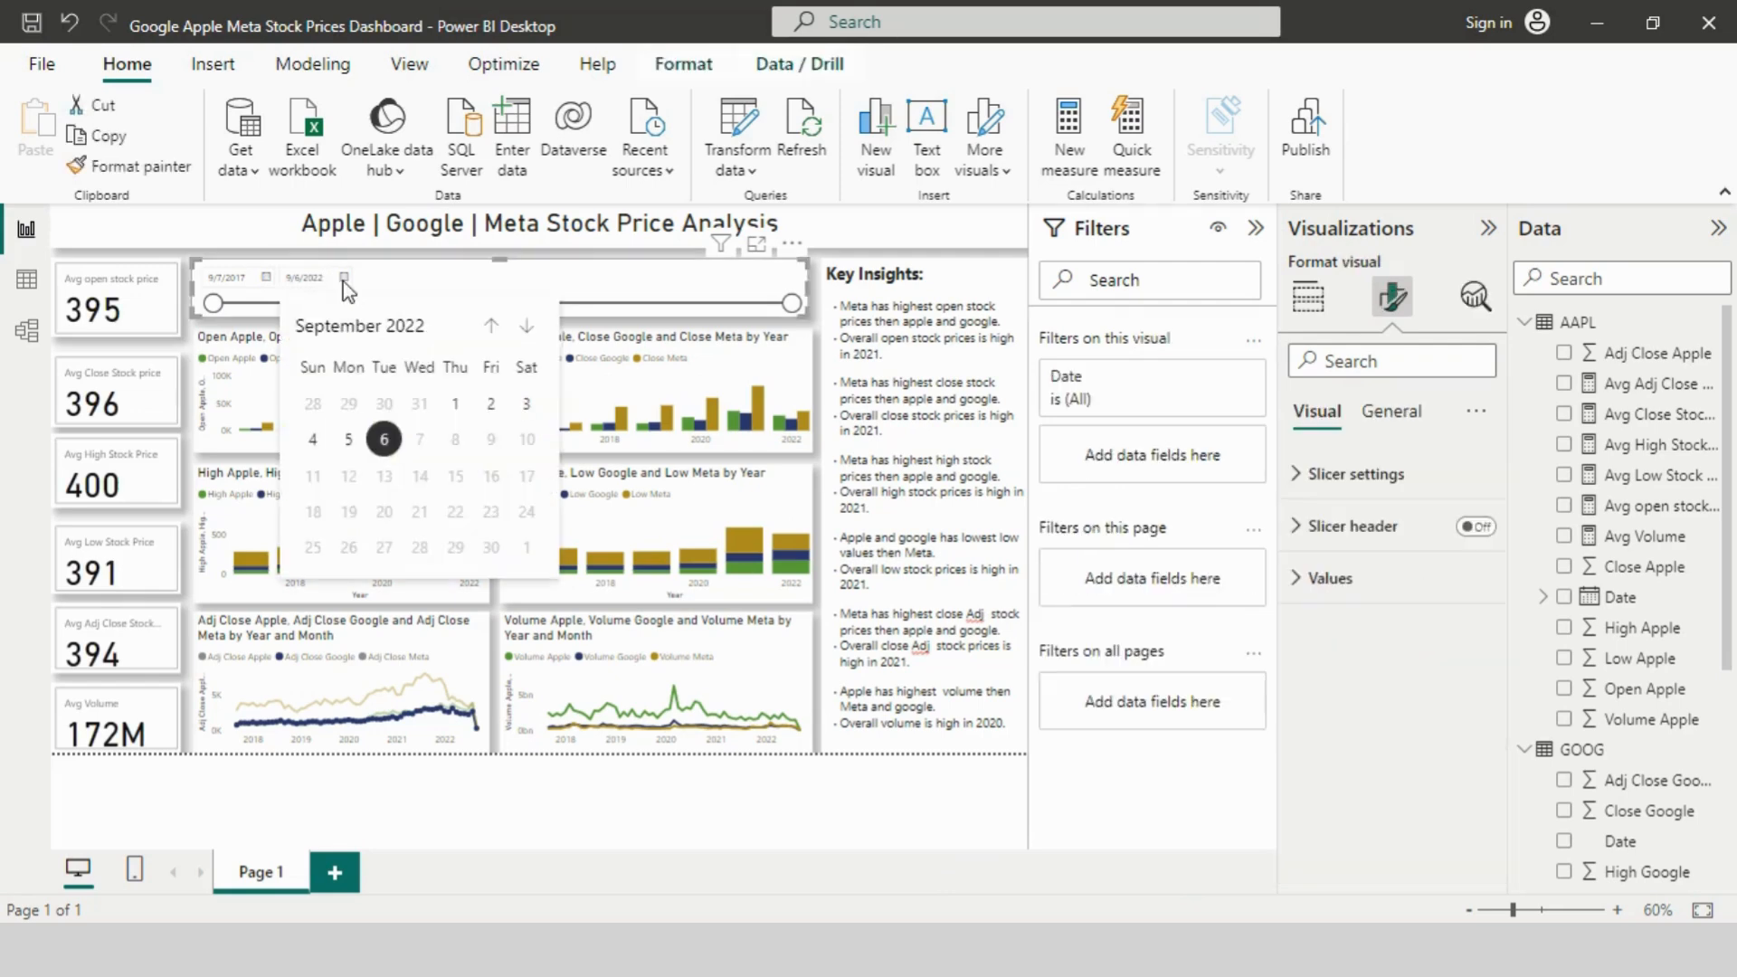
left_click(496, 331)
left_click(497, 331)
left_click(497, 331)
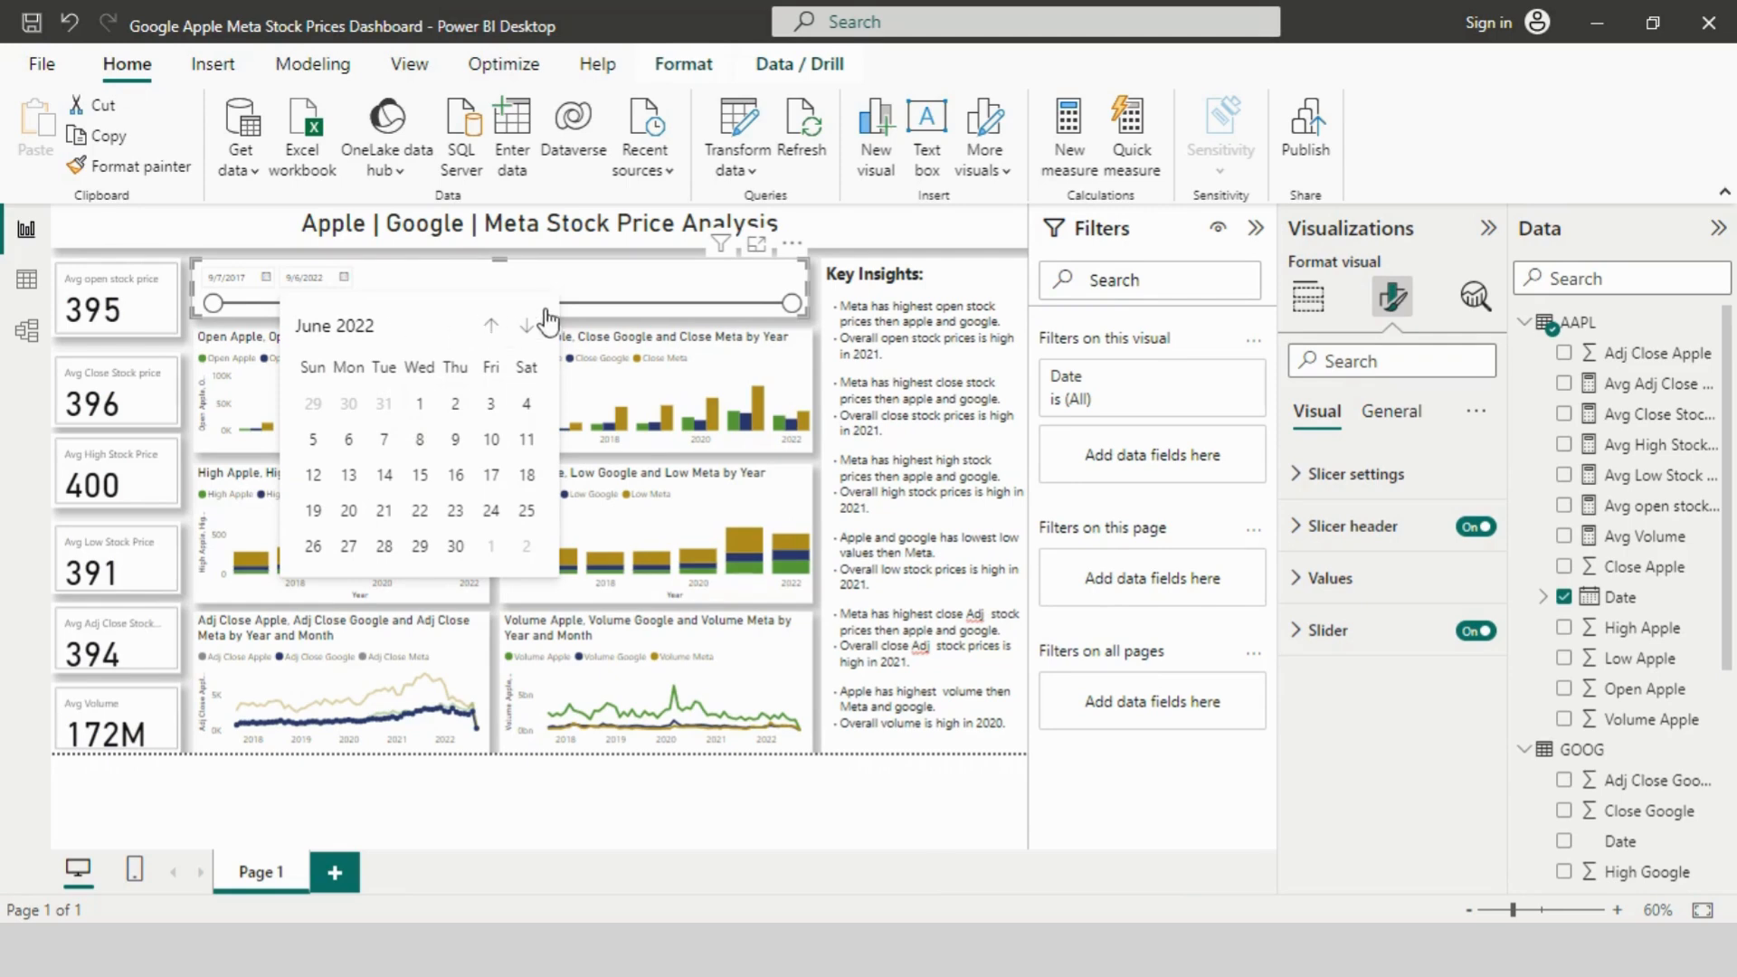
left_click(589, 299)
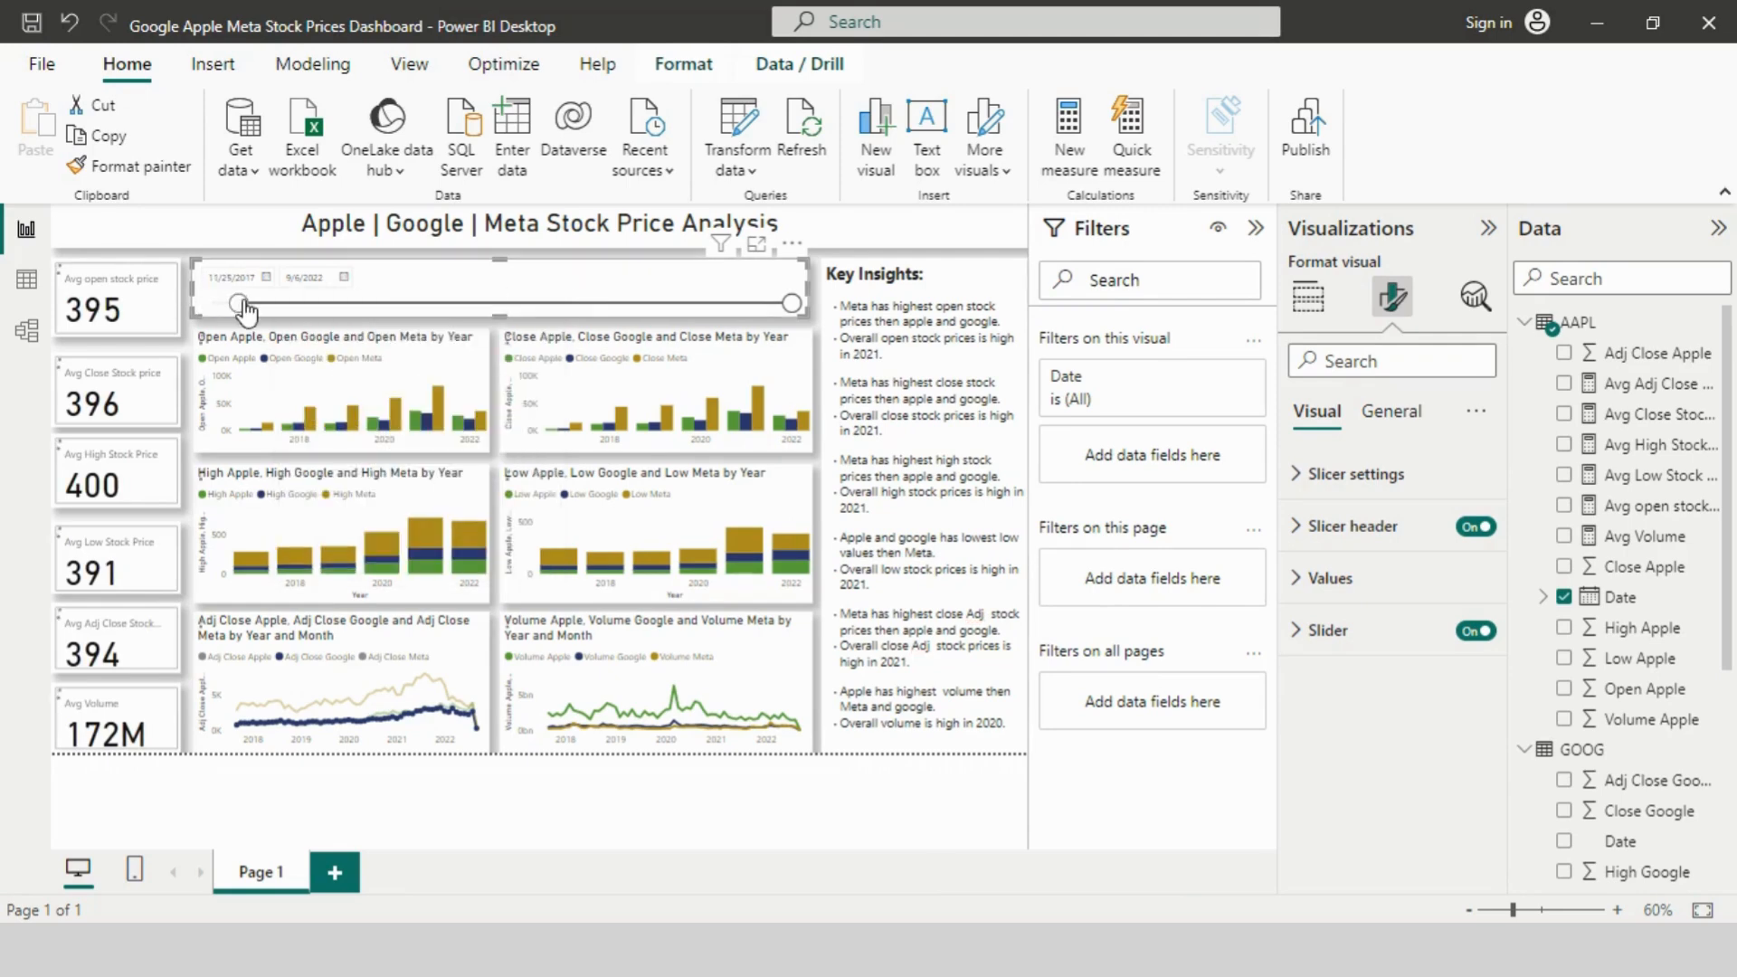
left_click_drag(240, 306, 214, 304)
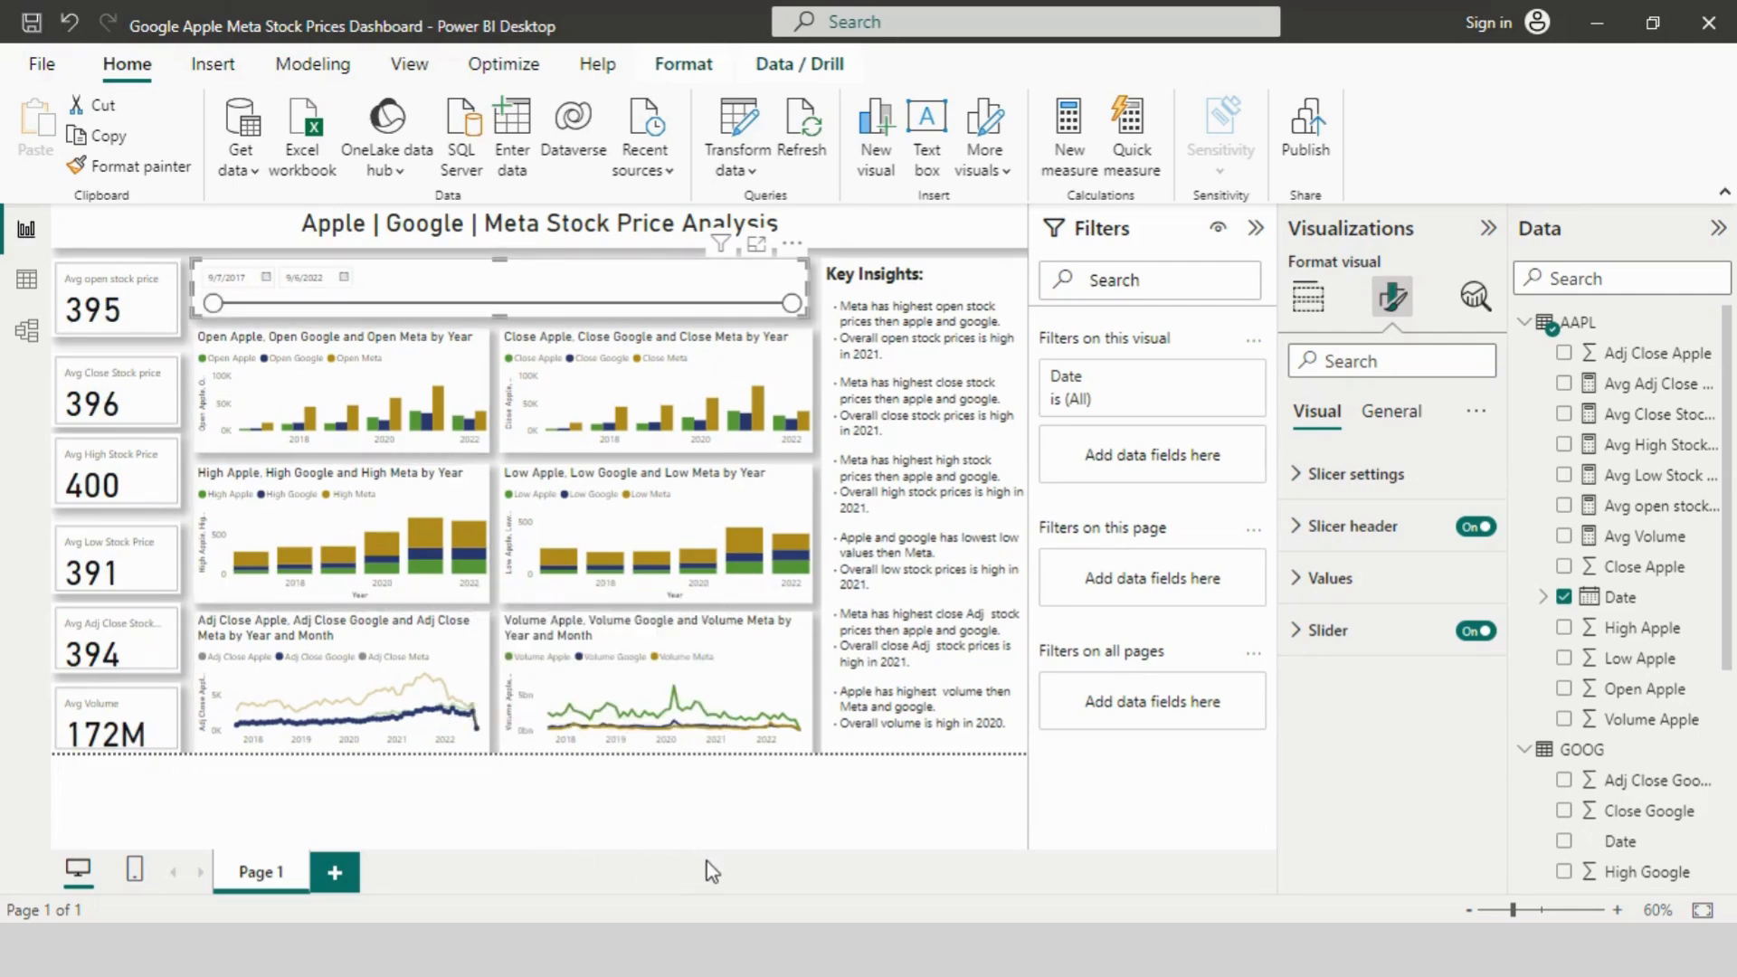
Step: Test cross-filtering from a data point on the adjusted close line chart, clear the selection and collapse the Filters pane
left_click(457, 713)
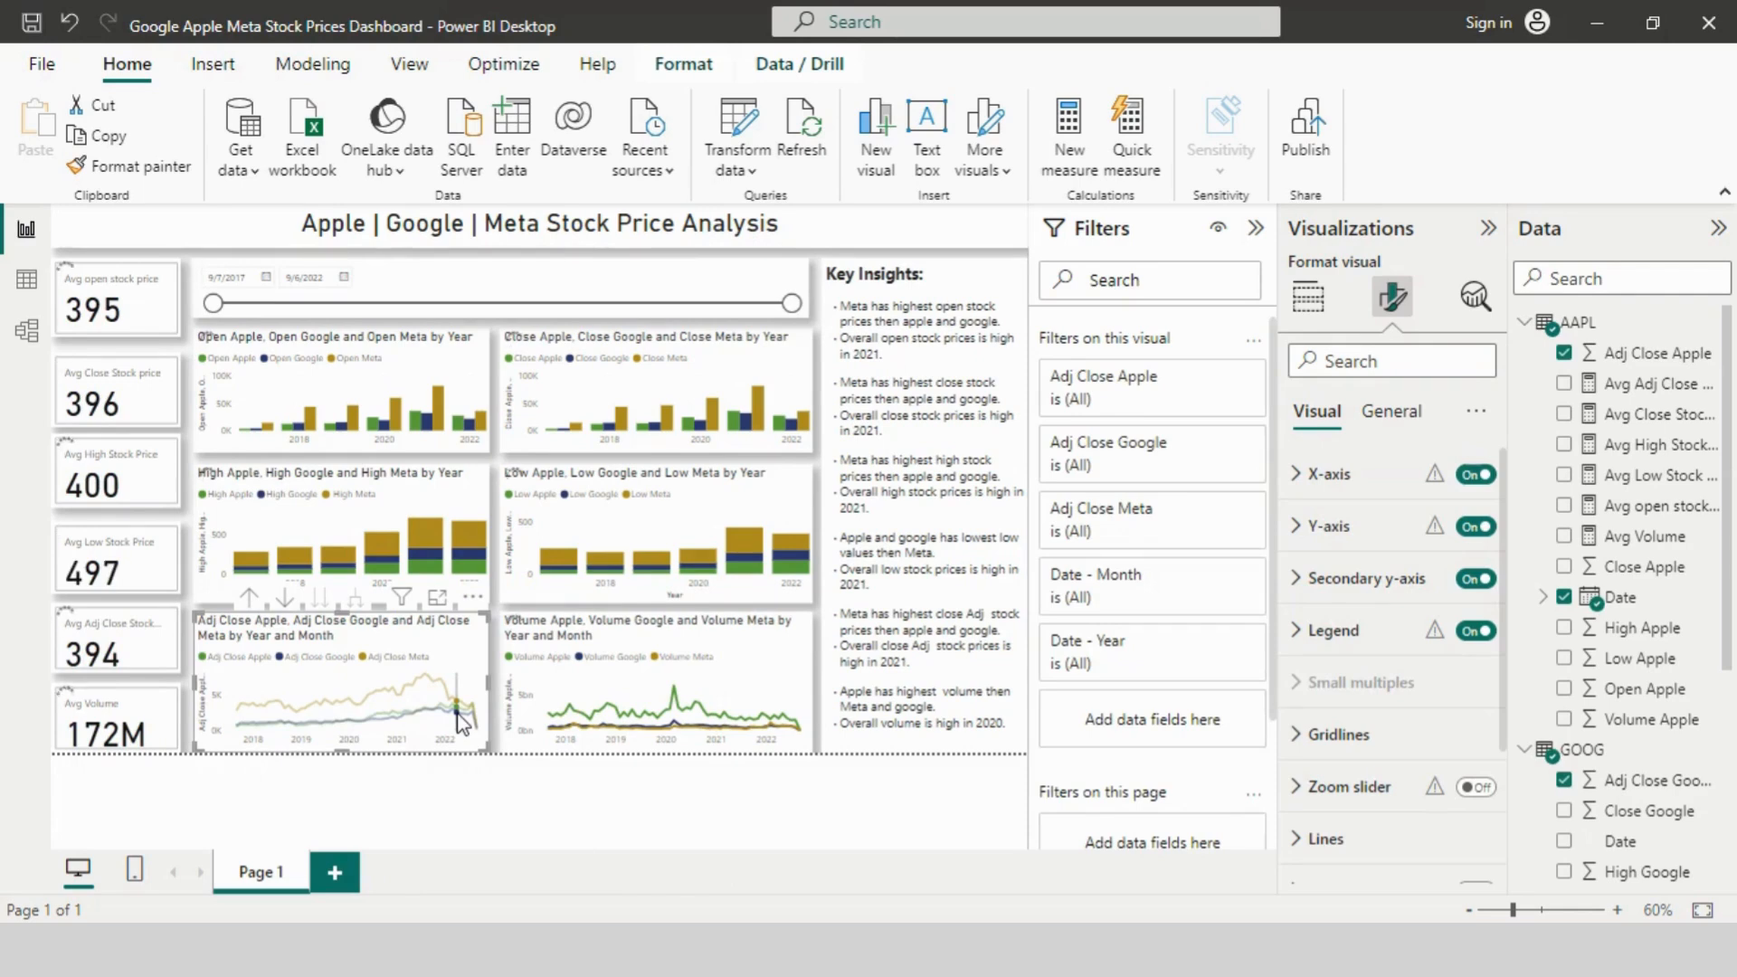
left_click(457, 713)
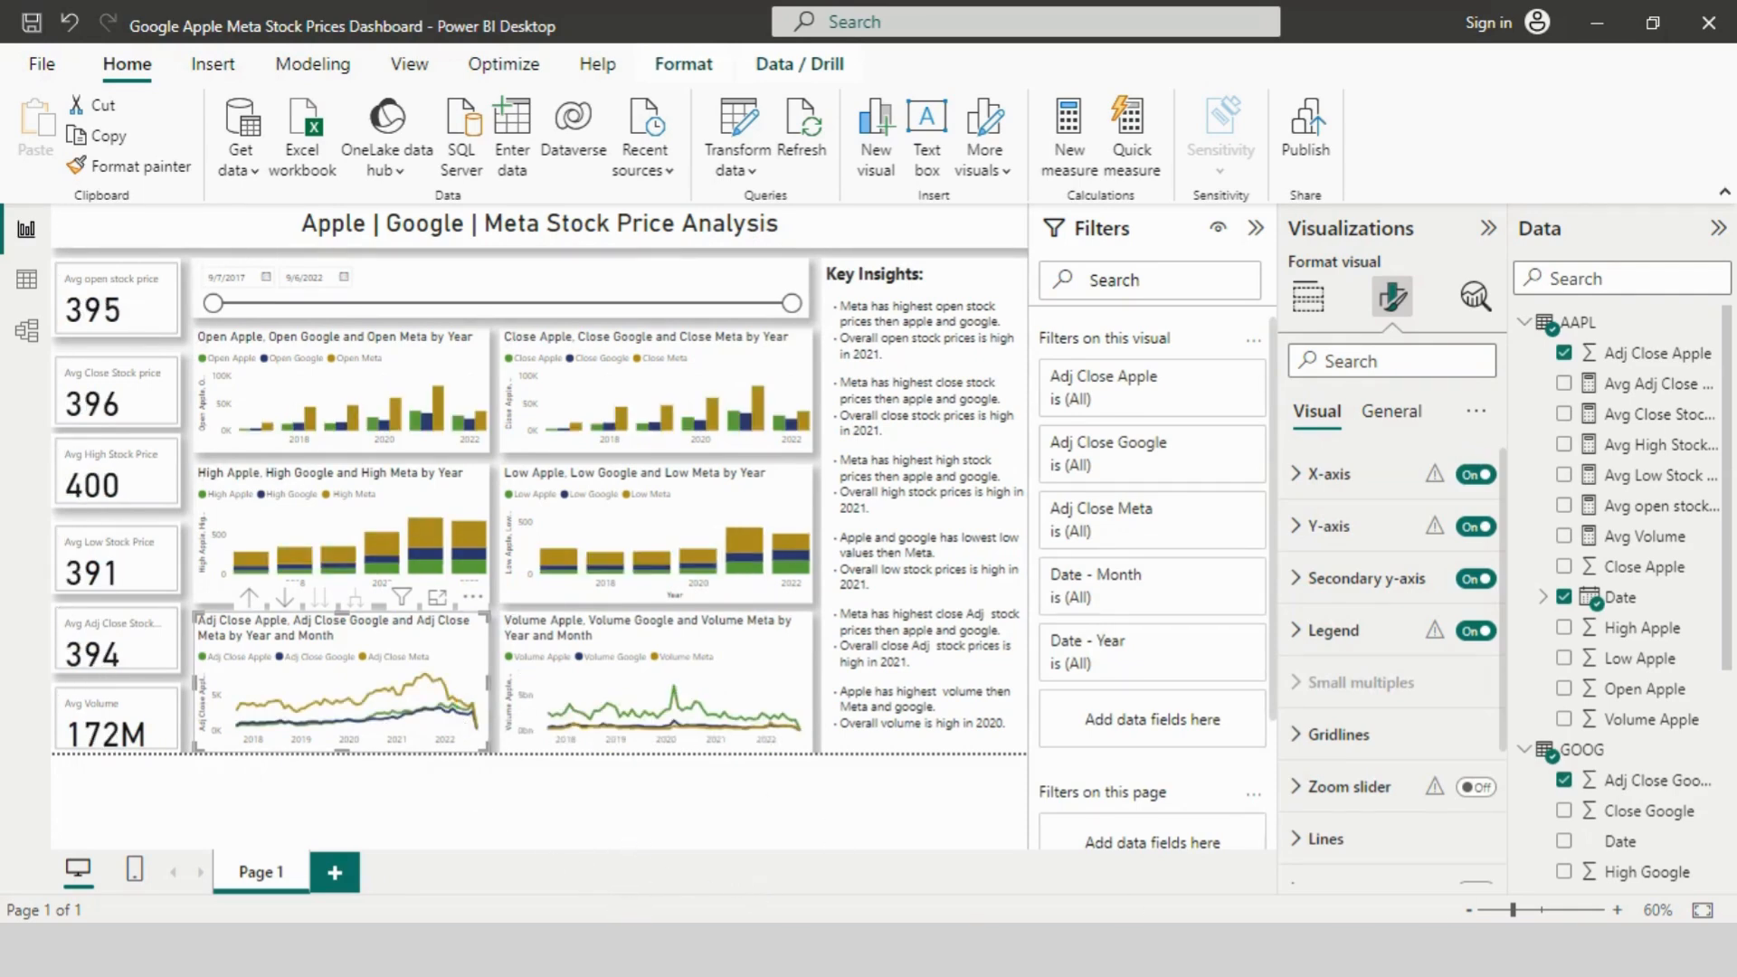
left_click(1256, 228)
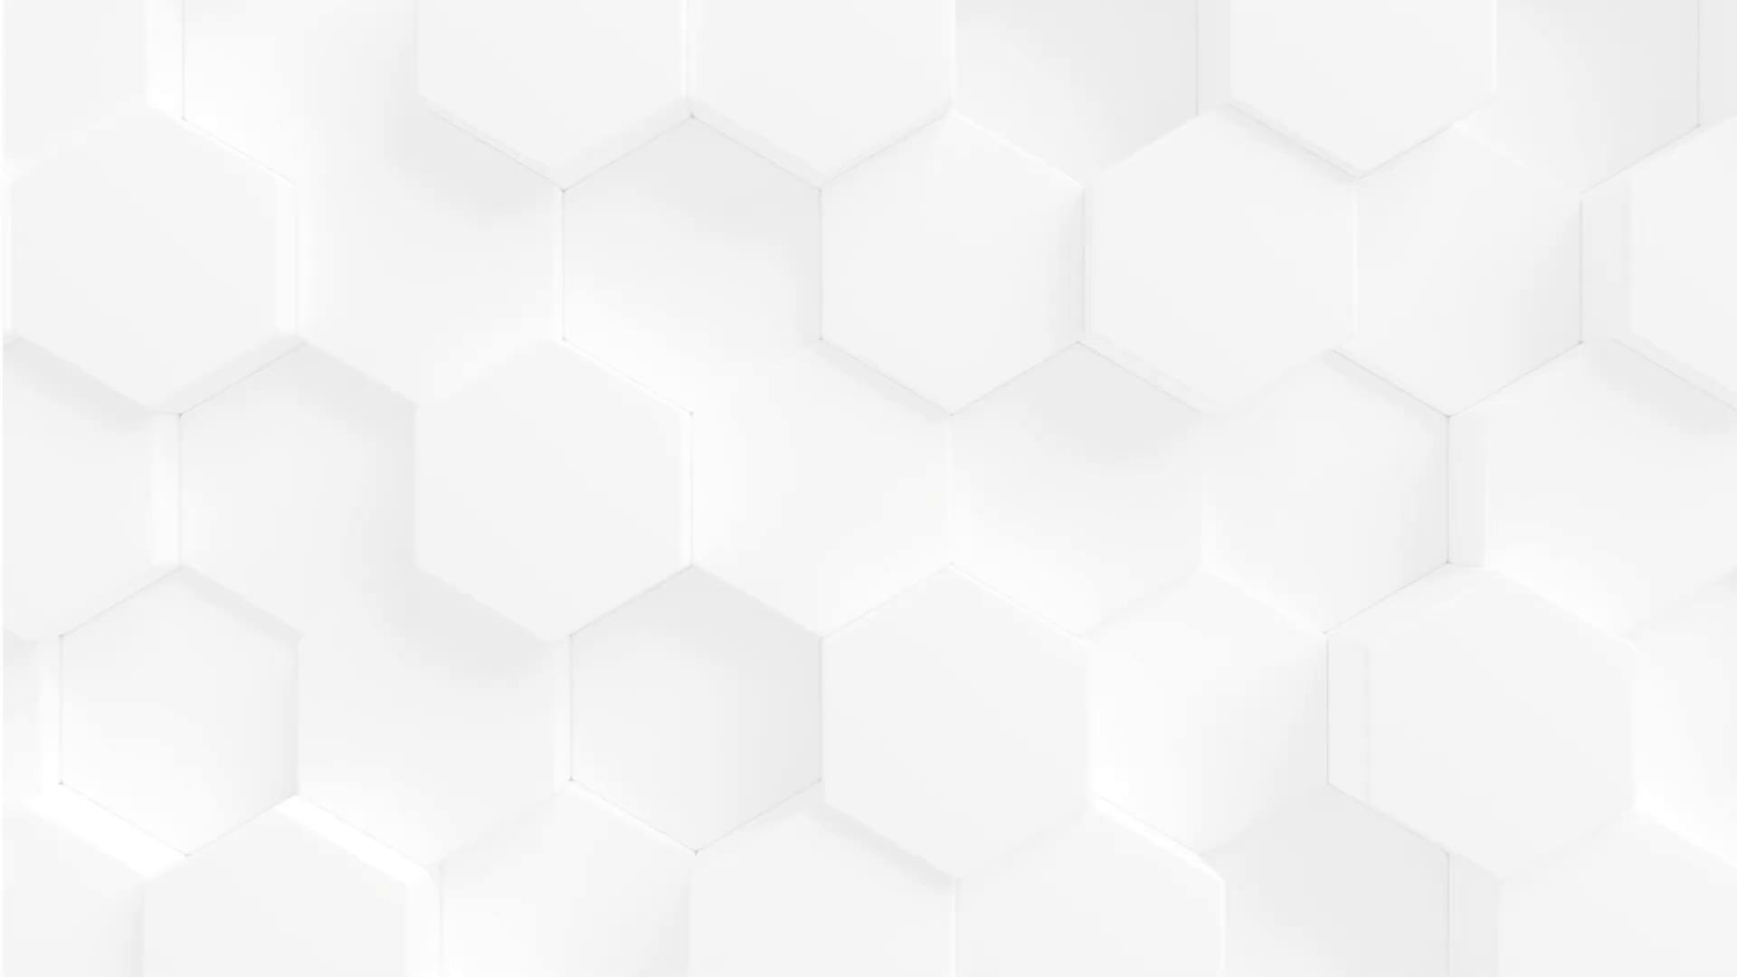